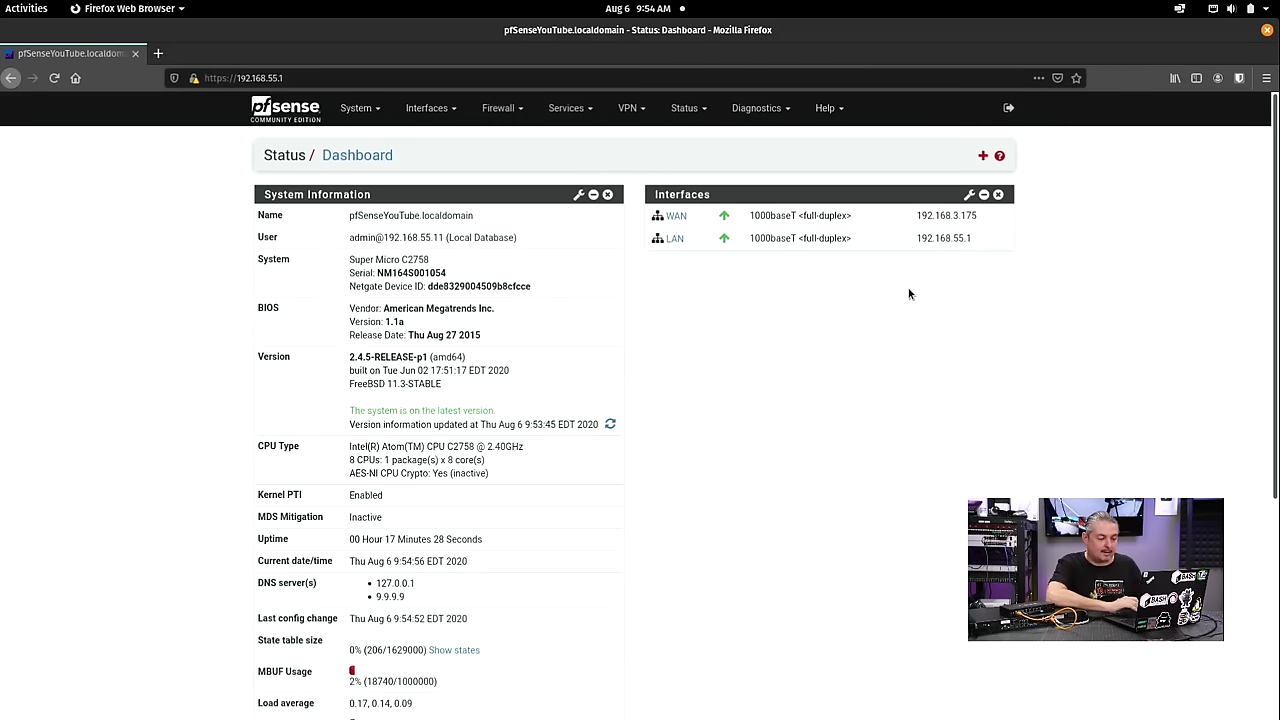
Add the Gateways and Services Status widgets to the dashboard
{"action": "left_click", "coordinate": [983, 155]}
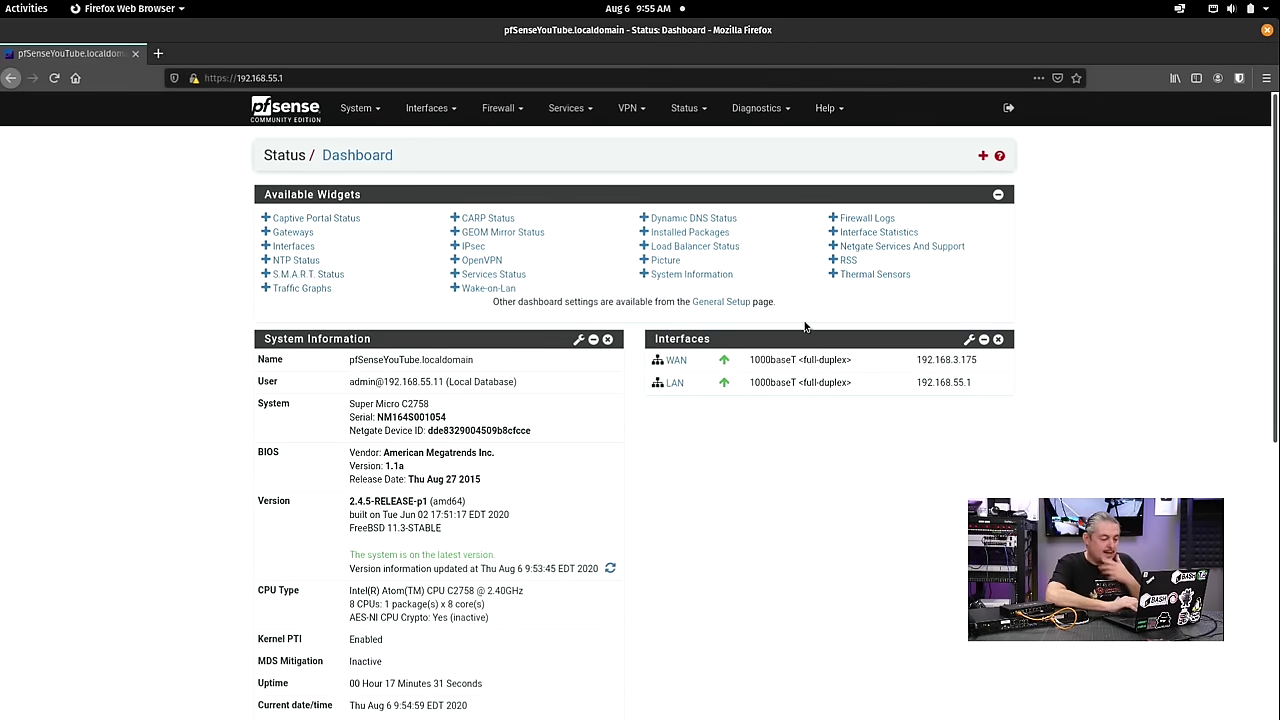
{"action": "left_click", "coordinate": [265, 232]}
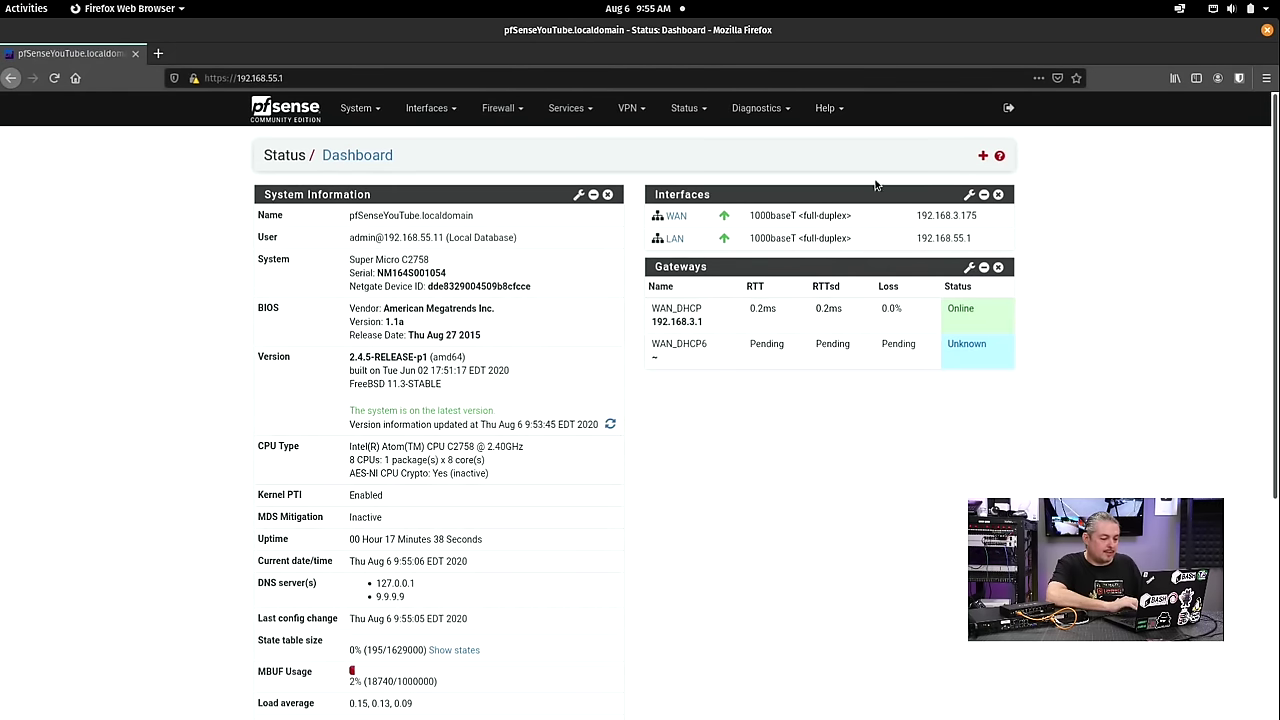
{"action": "left_click", "coordinate": [984, 156]}
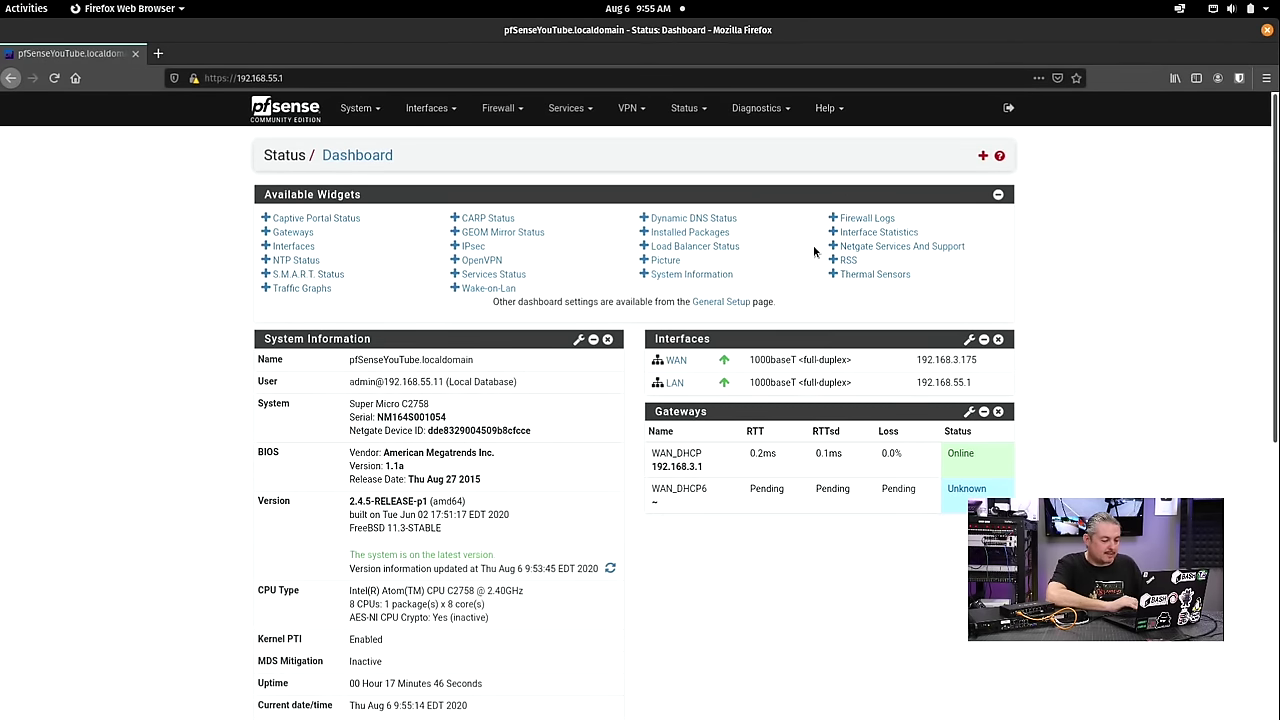
{"action": "left_click", "coordinate": [455, 275]}
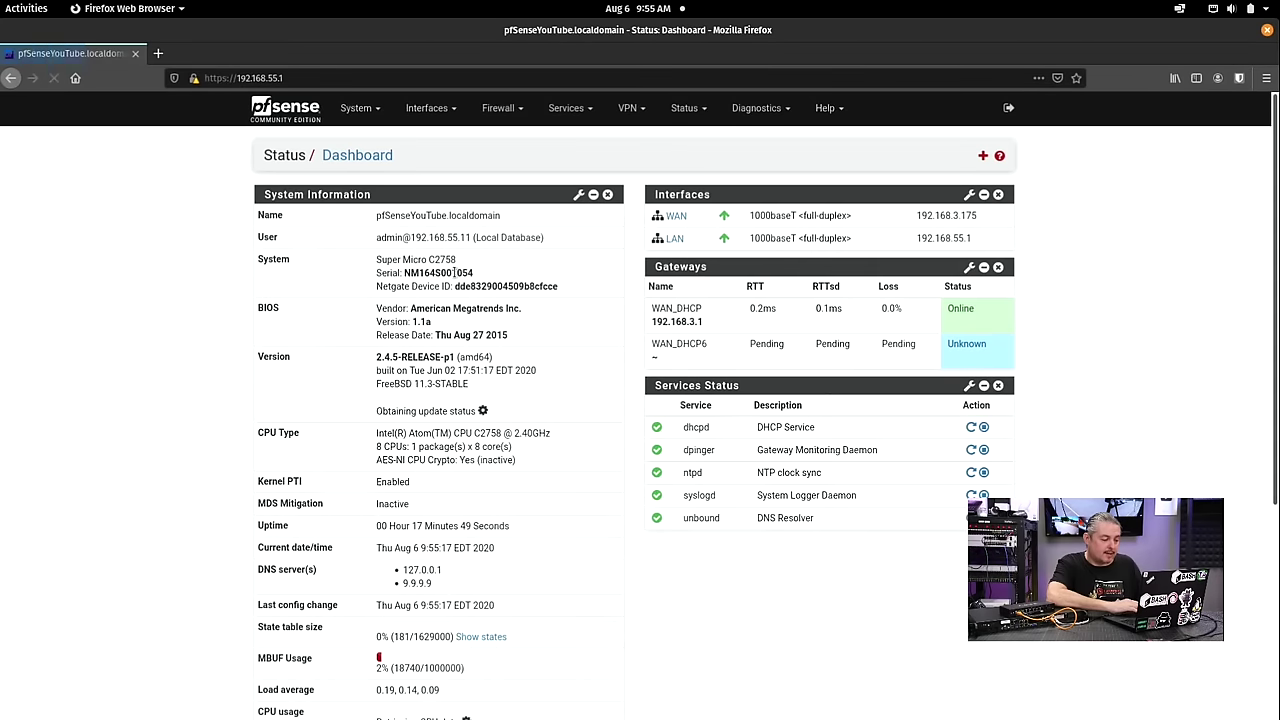
Add the OpenVPN and Installed Packages widgets to the dashboard
{"action": "left_click", "coordinate": [982, 156]}
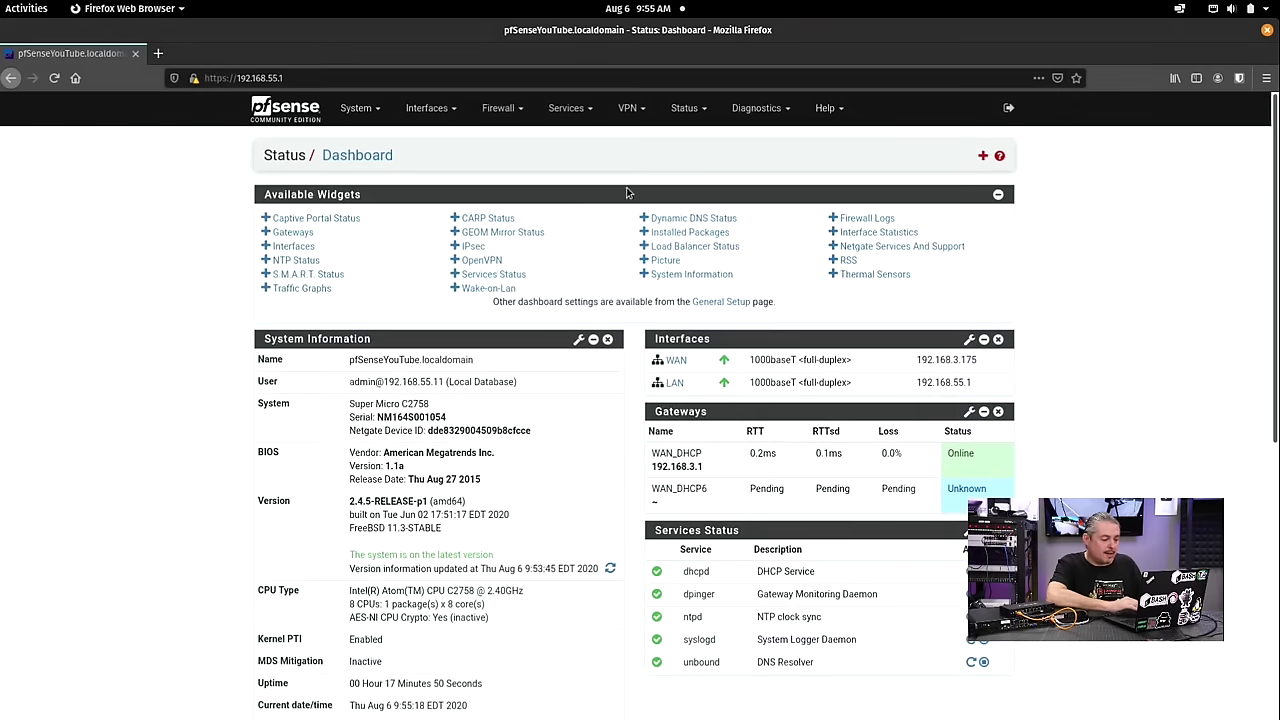
{"action": "left_click", "coordinate": [455, 260]}
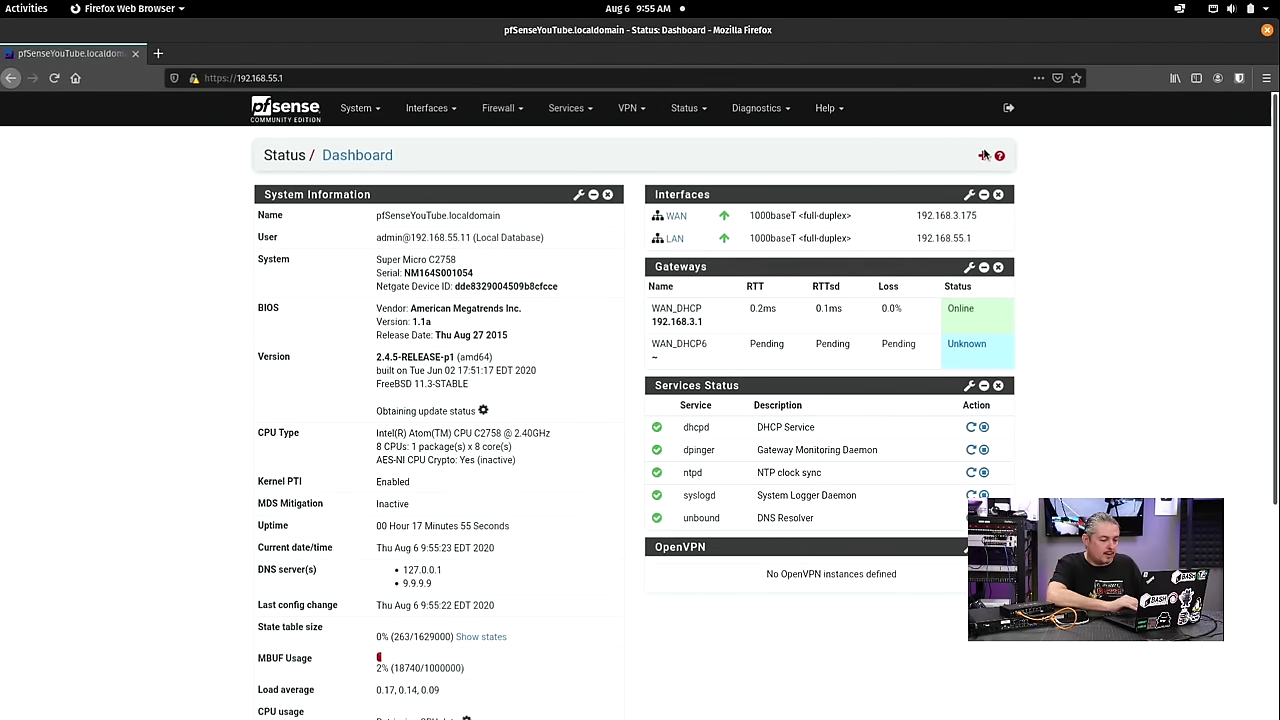
{"action": "left_click", "coordinate": [983, 156]}
{"action": "left_click", "coordinate": [690, 232]}
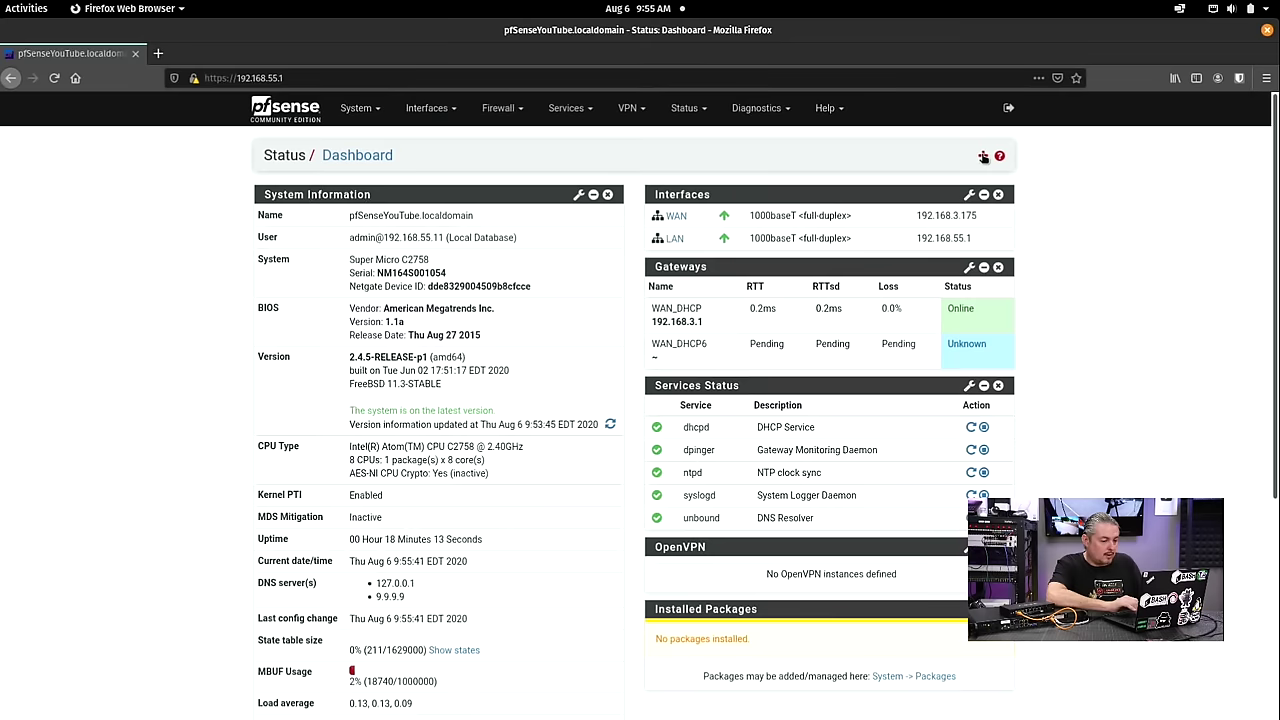
Add the S.M.A.R.T. Status widget to the dashboard and check its entry
{"action": "left_click", "coordinate": [983, 156]}
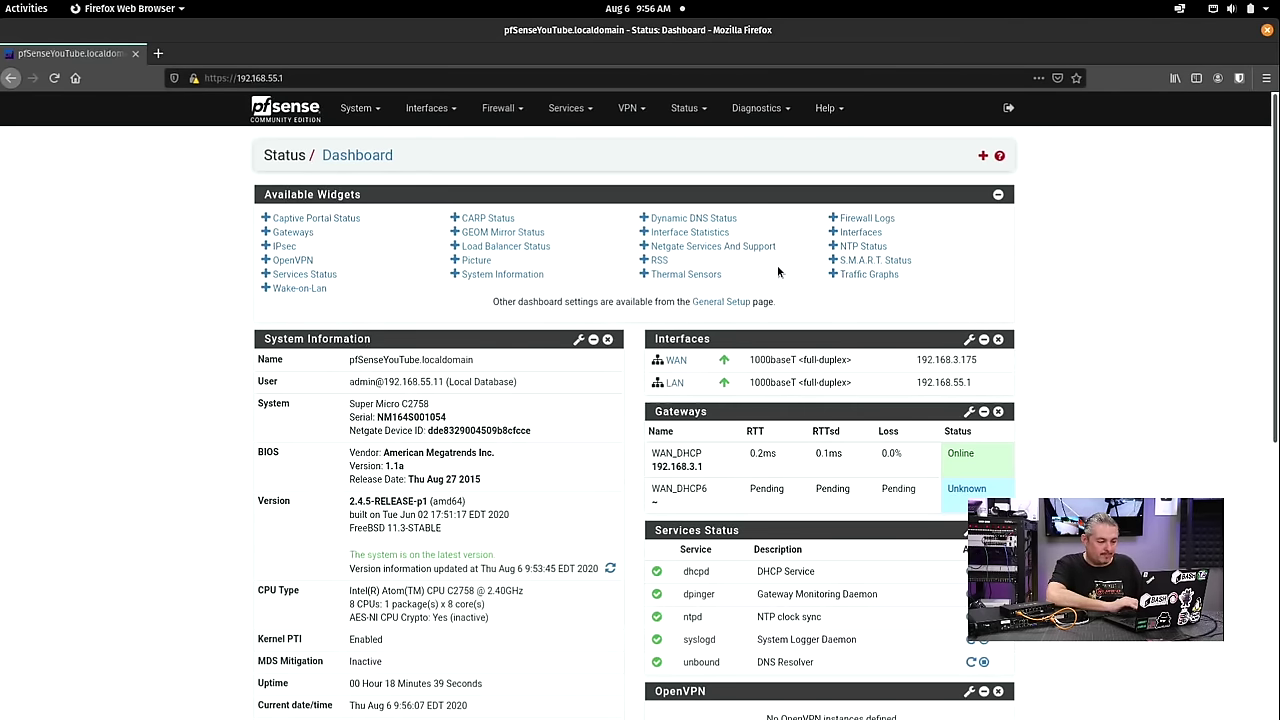
{"action": "left_click", "coordinate": [834, 260]}
{"action": "scroll", "coordinate": [1139, 370], "scroll_direction": "down", "scroll_amount": 5}
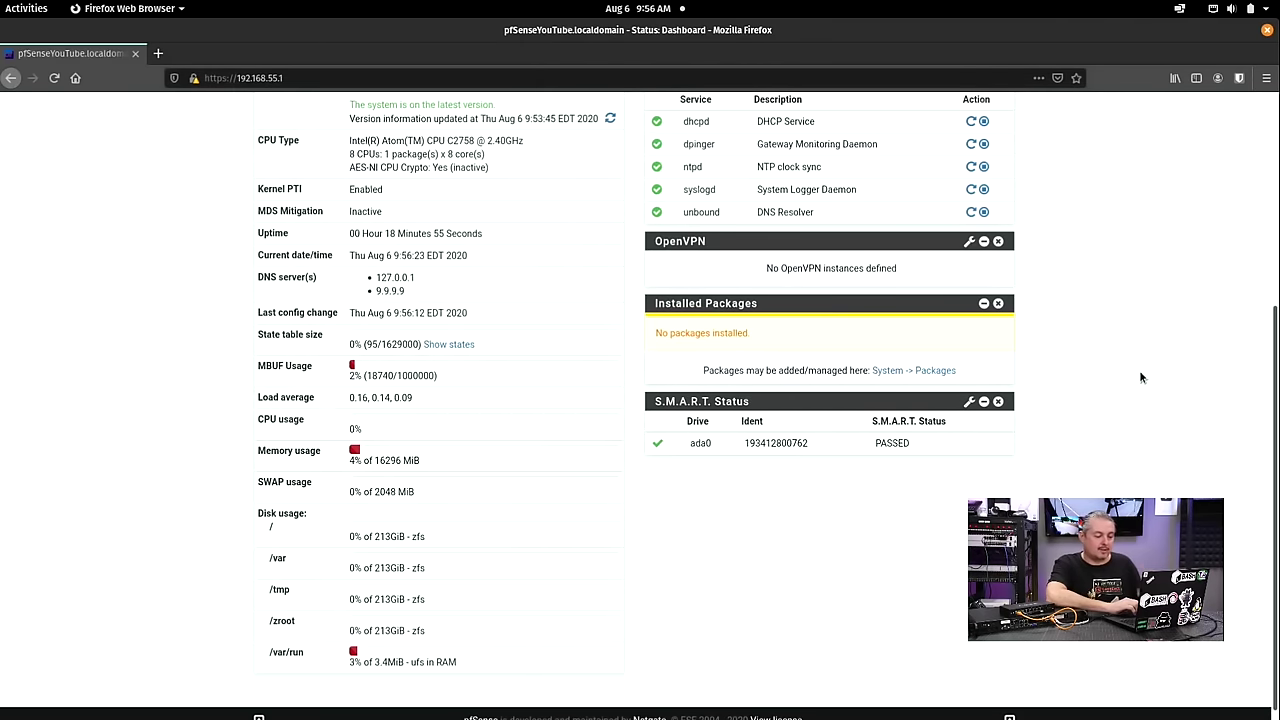
{"action": "scroll", "coordinate": [1141, 377], "scroll_direction": "up", "scroll_amount": 5}
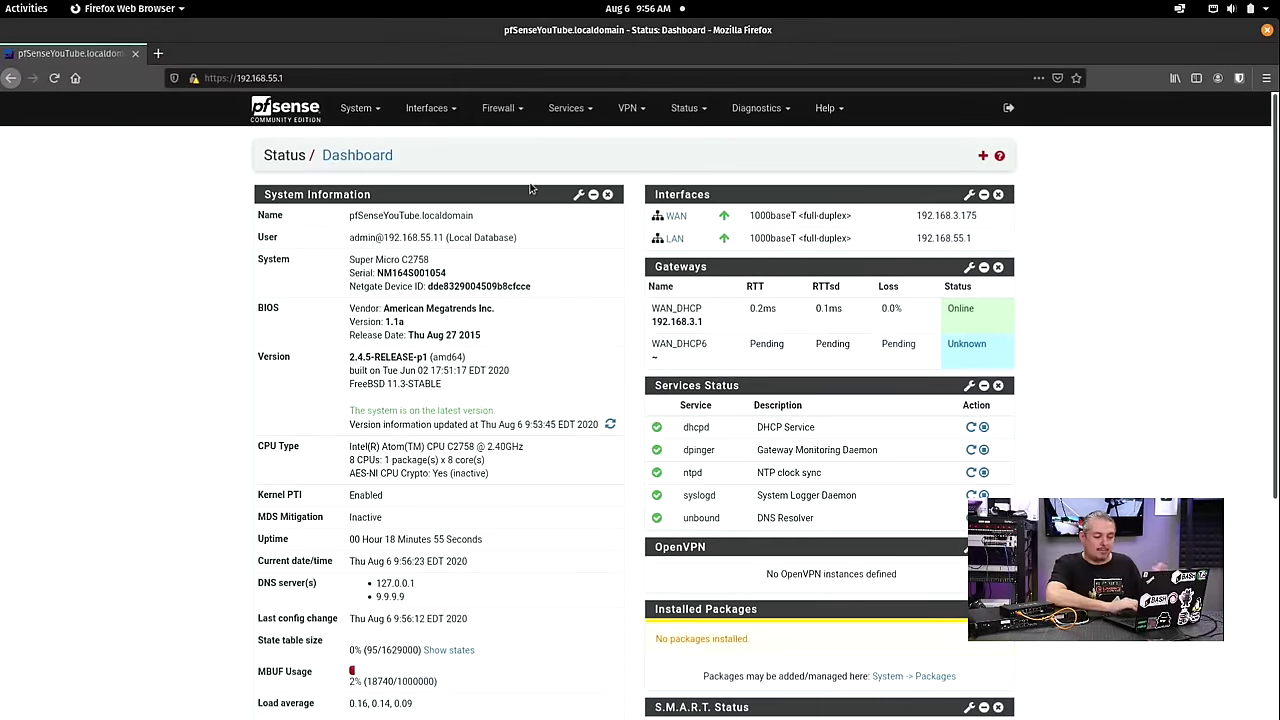
Examine the CPU type, memory usage and disk usage in the dashboard's System Information widget
{"action": "scroll", "coordinate": [530, 188], "scroll_direction": "down", "scroll_amount": 3}
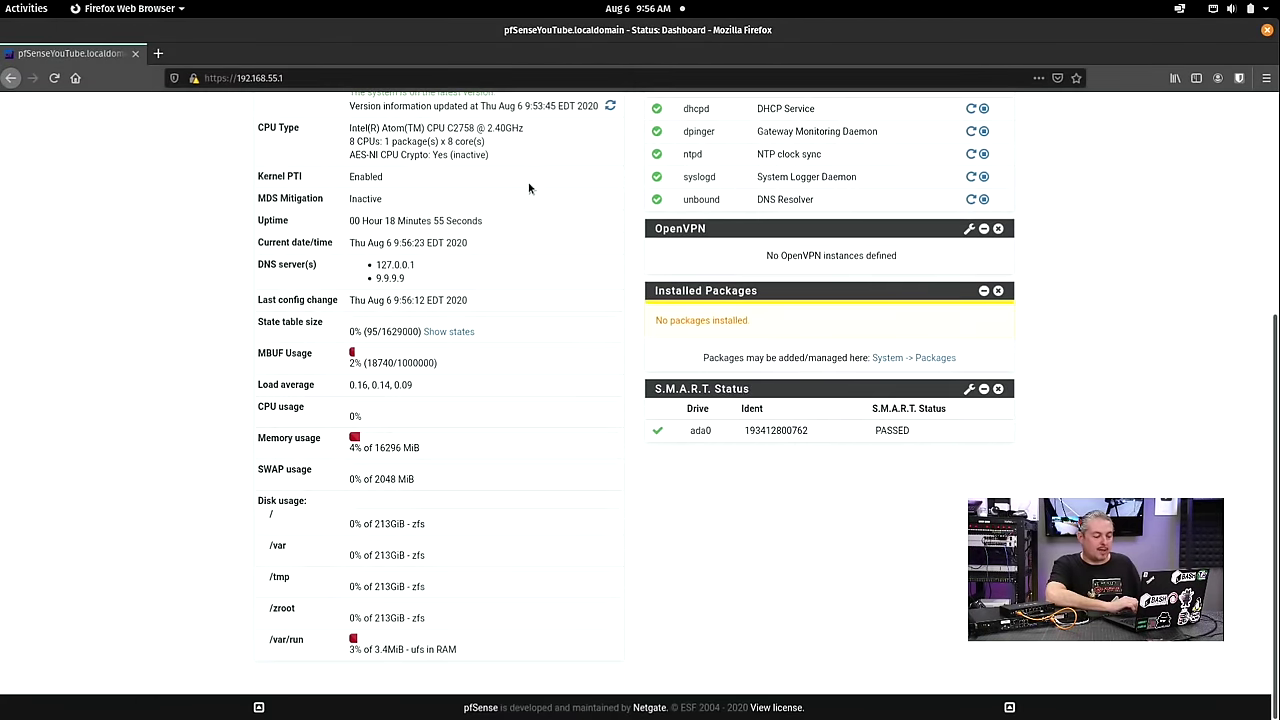
{"action": "scroll", "coordinate": [280, 427], "scroll_direction": "up", "scroll_amount": 3}
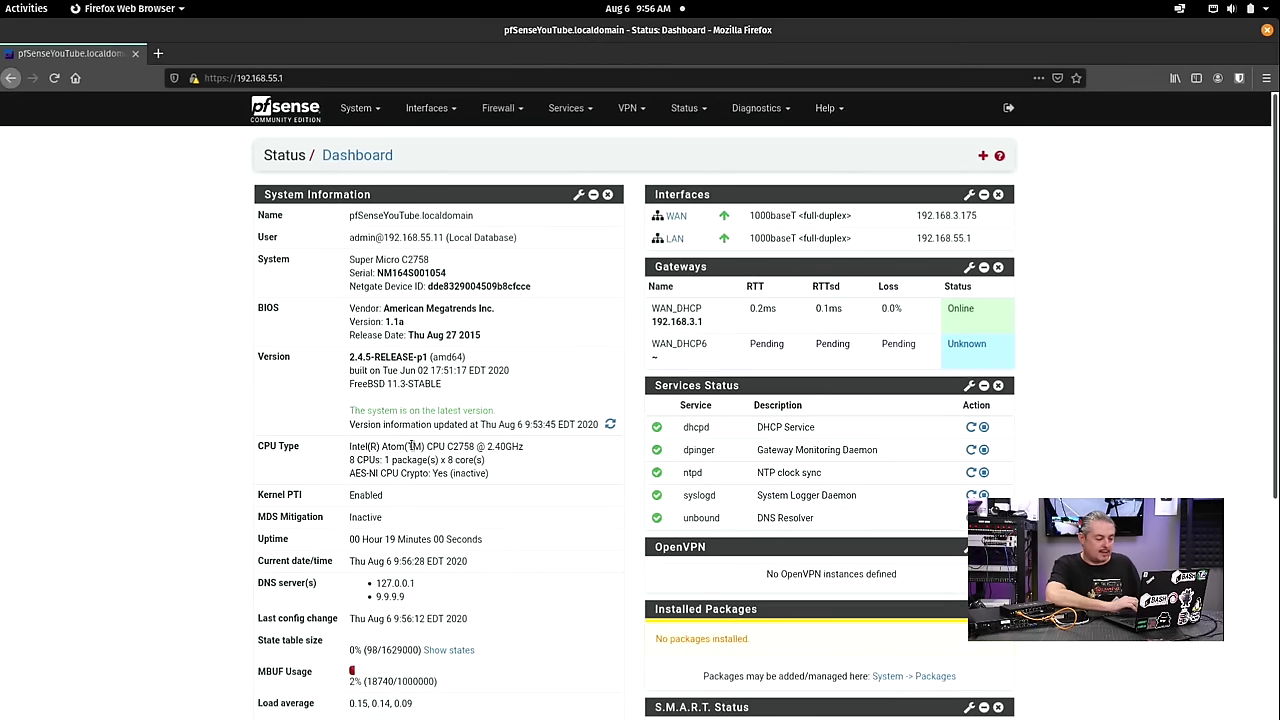
{"action": "left_click_drag", "start_coordinate": [438, 448], "coordinate": [478, 457]}
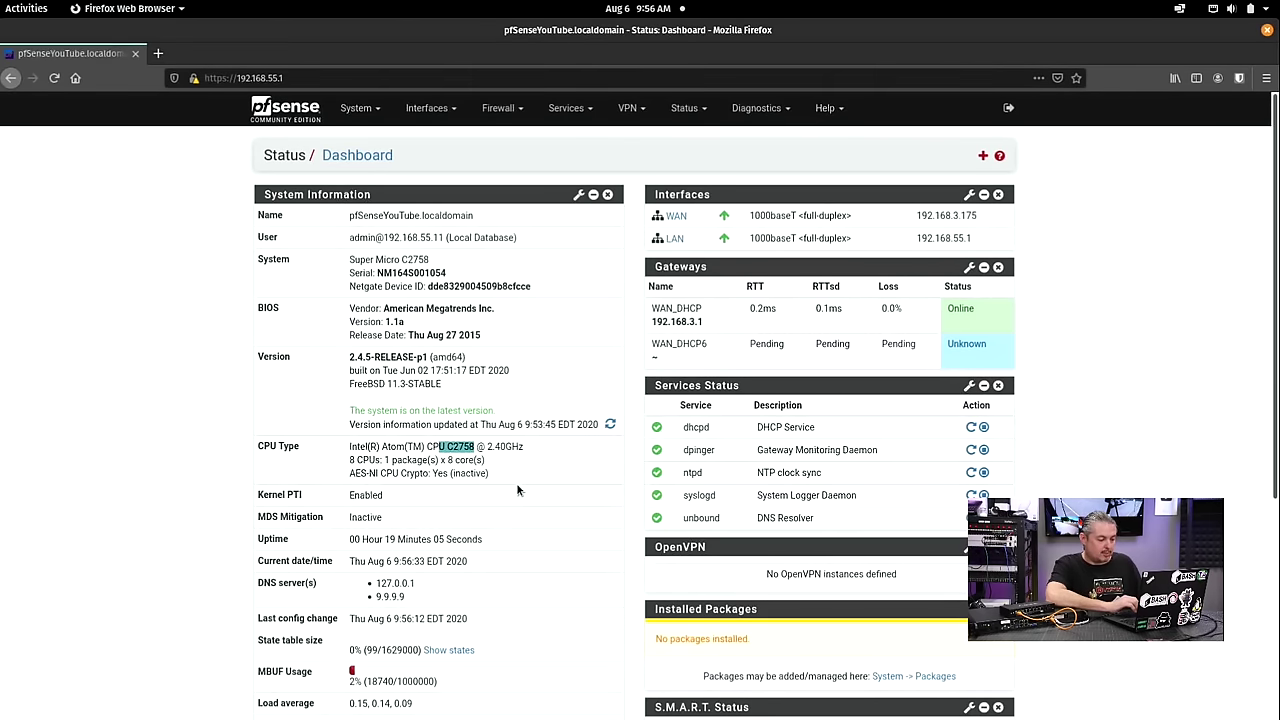
{"action": "scroll", "coordinate": [537, 500], "scroll_direction": "down", "scroll_amount": 5}
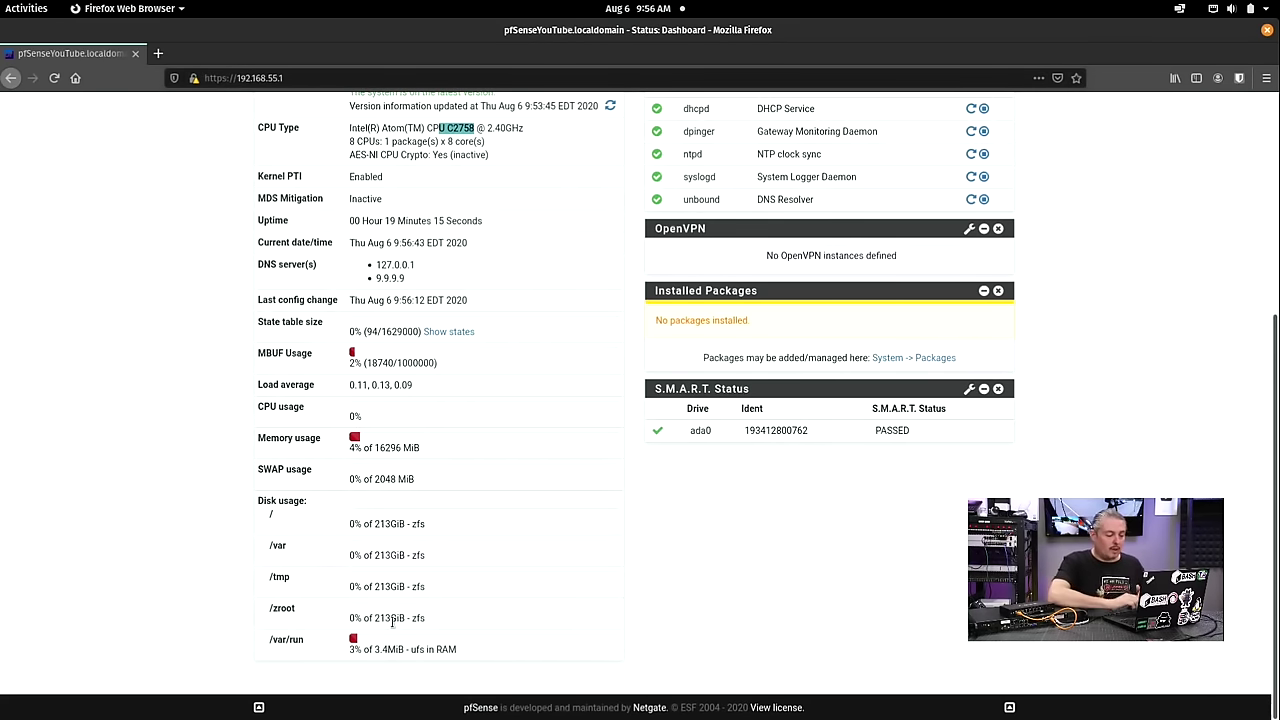
{"action": "scroll", "coordinate": [392, 622], "scroll_direction": "up", "scroll_amount": 5}
{"action": "scroll", "coordinate": [392, 622], "scroll_direction": "down", "scroll_amount": 5}
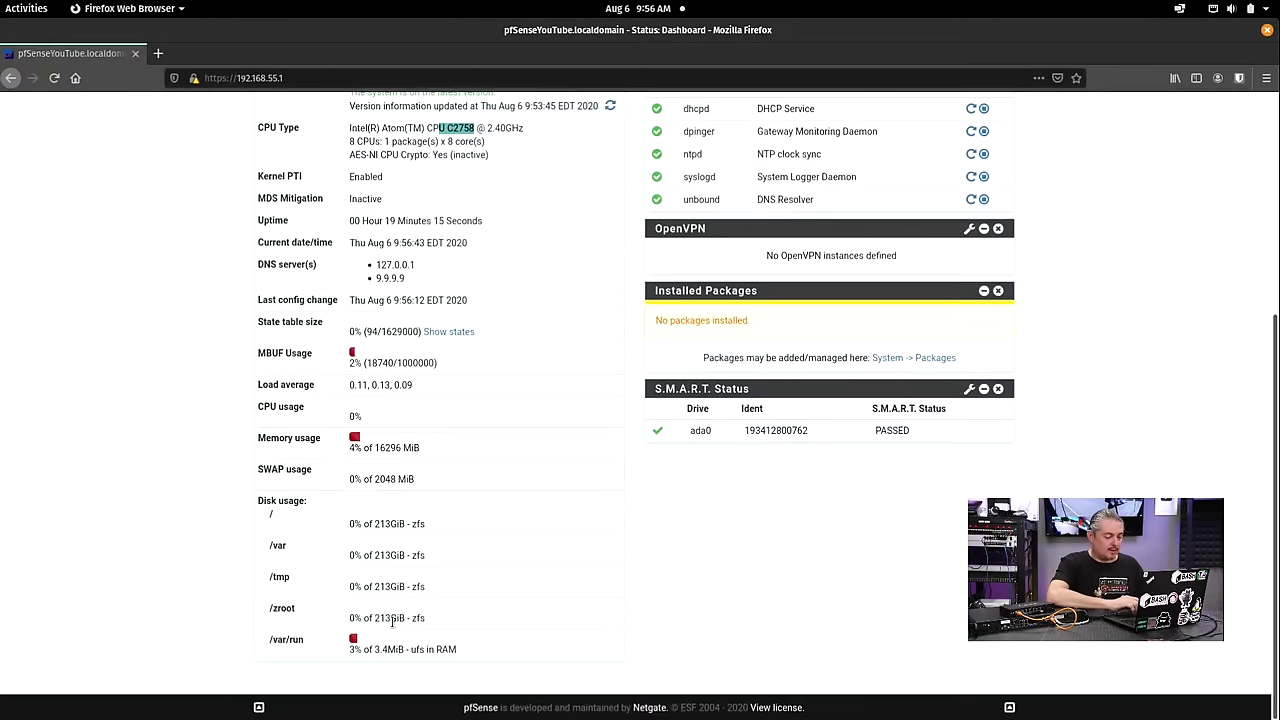
{"action": "scroll", "coordinate": [392, 622], "scroll_direction": "up", "scroll_amount": 1}
{"action": "scroll", "coordinate": [392, 622], "scroll_direction": "down", "scroll_amount": 1}
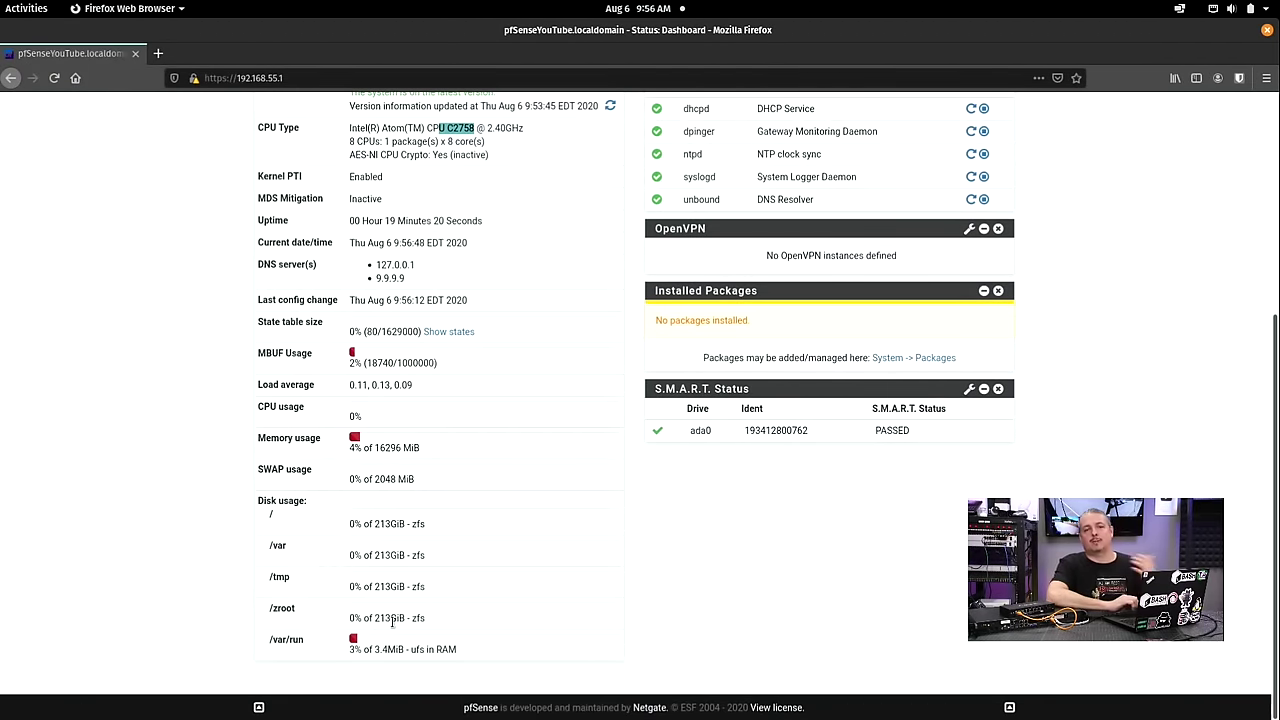
{"action": "scroll", "coordinate": [392, 622], "scroll_direction": "up", "scroll_amount": 5}
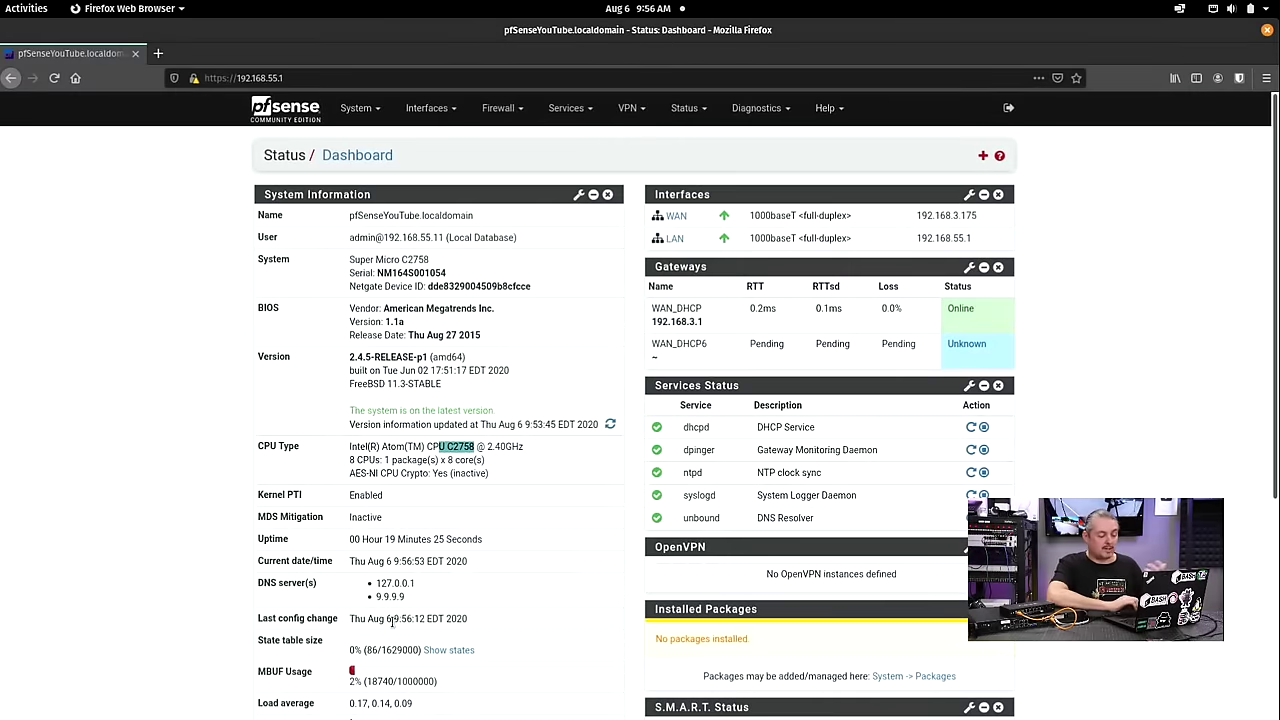
{"action": "left_click", "coordinate": [1121, 430]}
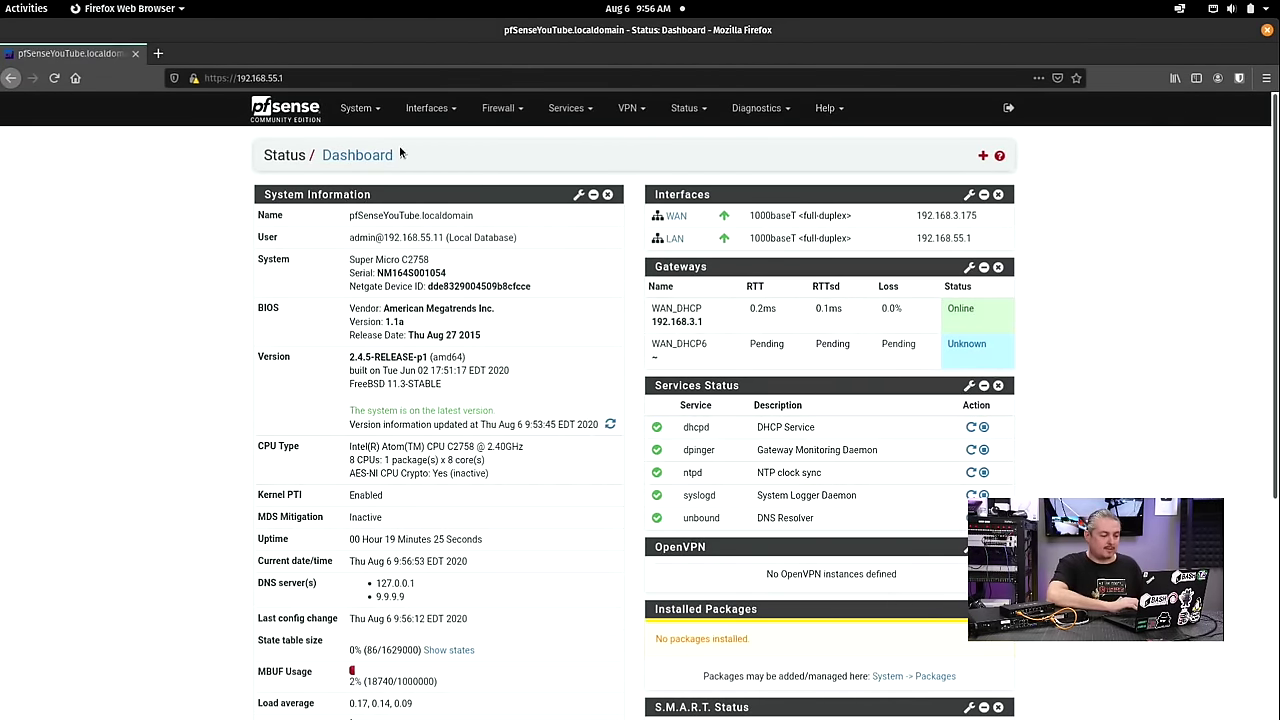
Open the General Setup page and review its hostname, DNS server, localization and webConfigurator settings
{"action": "left_click", "coordinate": [352, 112]}
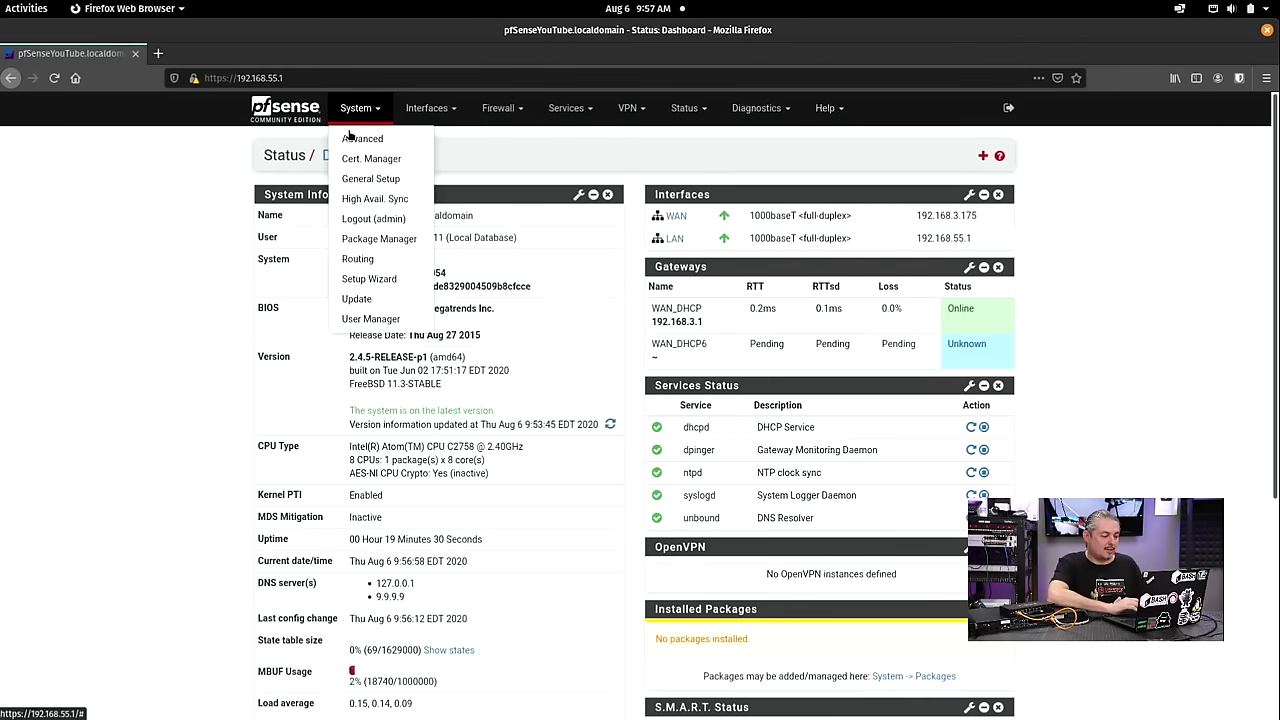
{"action": "left_click", "coordinate": [365, 178]}
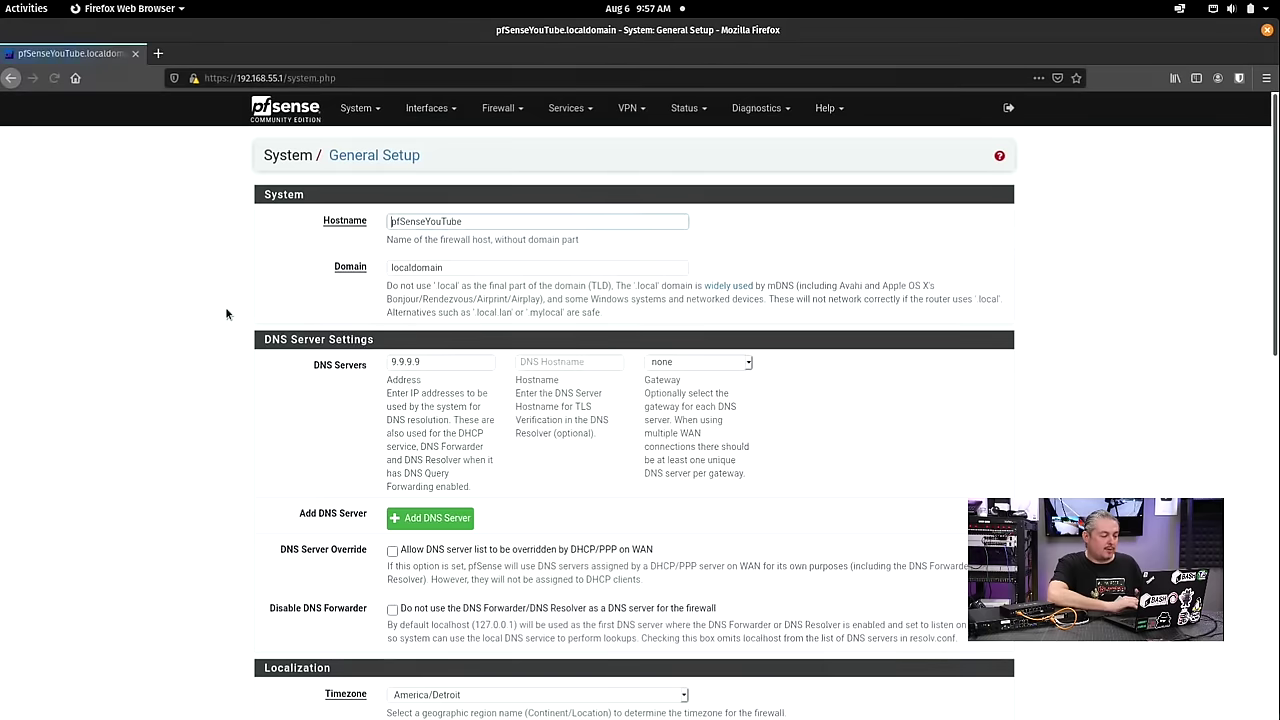
{"action": "scroll", "coordinate": [225, 306], "scroll_direction": "down", "scroll_amount": 5}
{"action": "scroll", "coordinate": [226, 312], "scroll_direction": "up", "scroll_amount": 2}
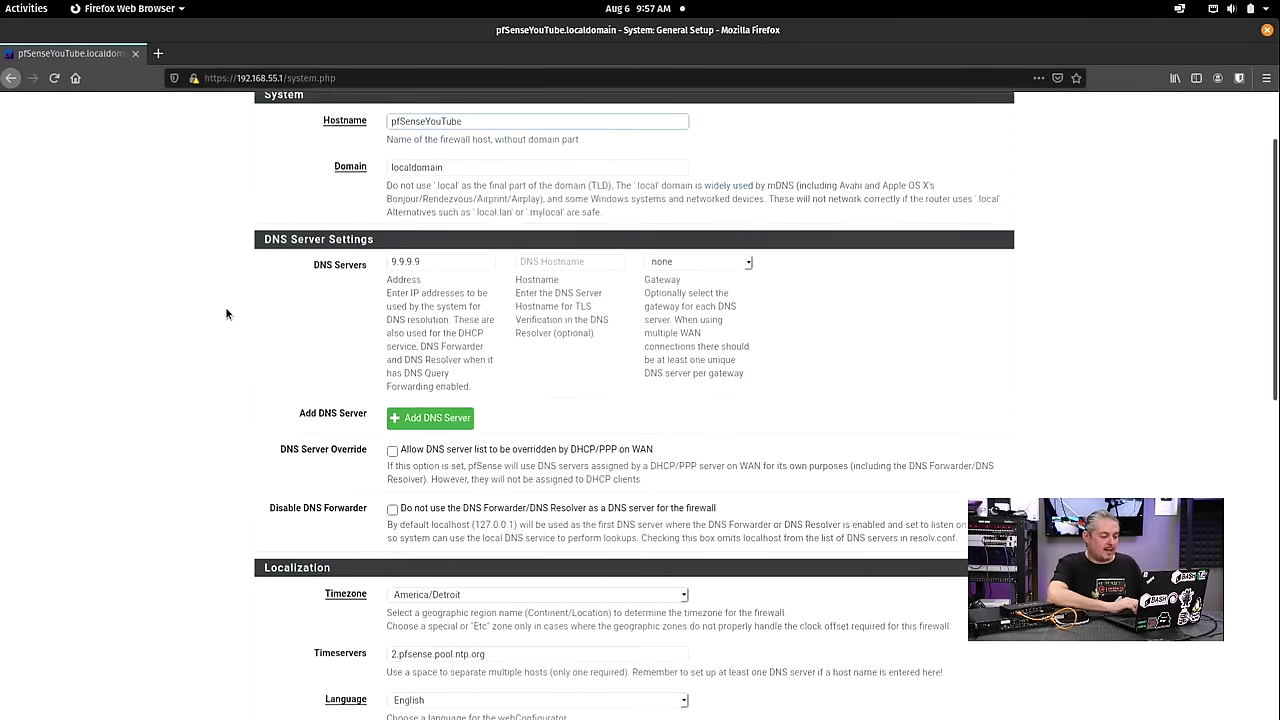
{"action": "scroll", "coordinate": [226, 313], "scroll_direction": "down", "scroll_amount": 2}
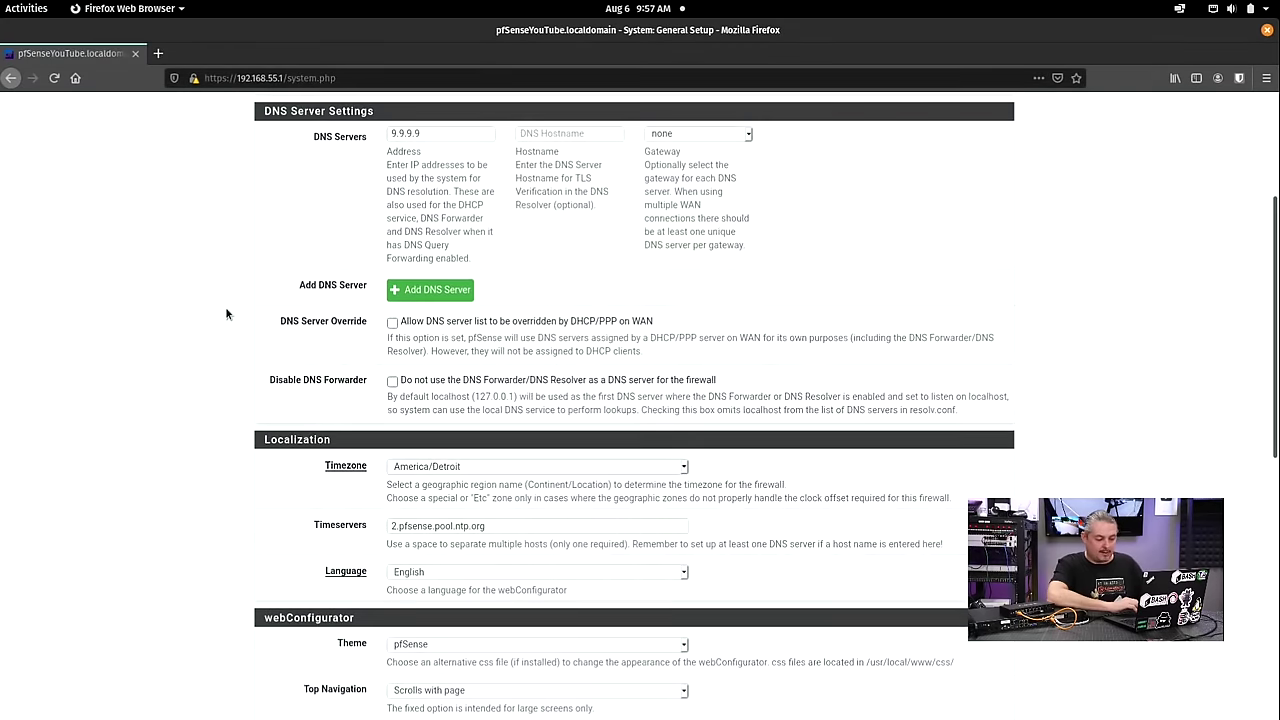
{"action": "scroll", "coordinate": [226, 313], "scroll_direction": "down", "scroll_amount": 3}
{"action": "scroll", "coordinate": [226, 313], "scroll_direction": "down", "scroll_amount": 3}
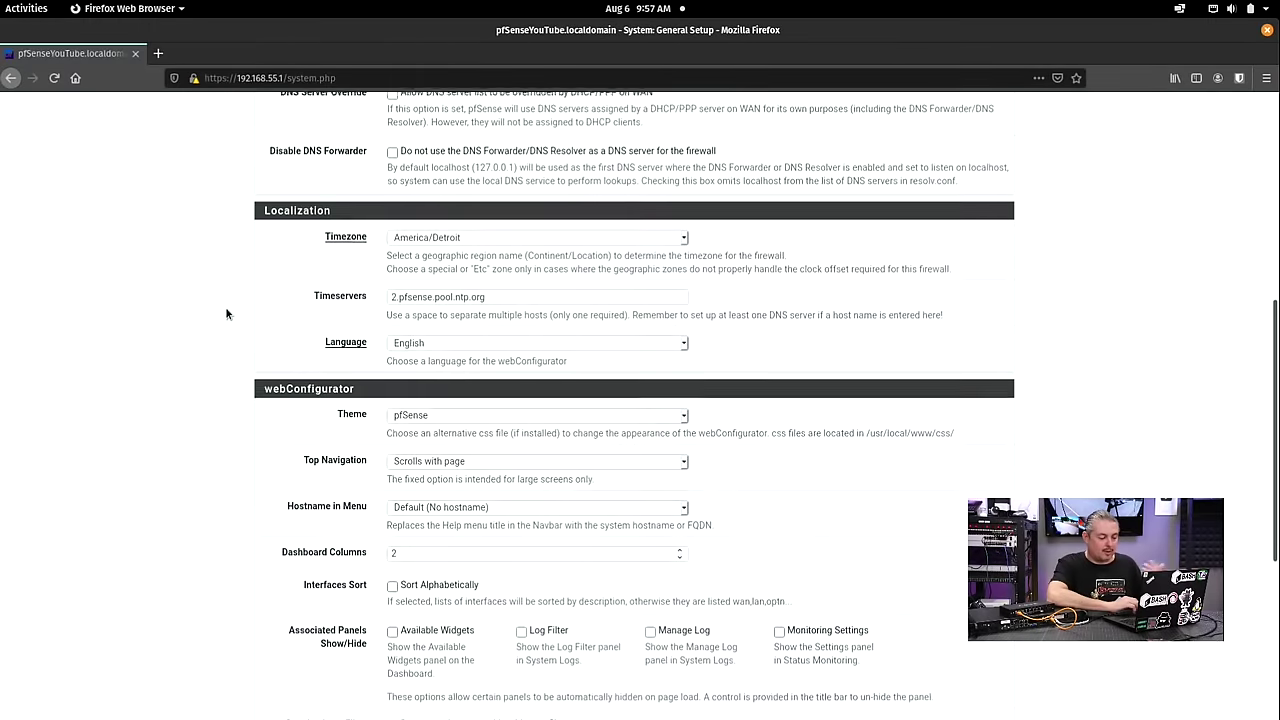
{"action": "scroll", "coordinate": [226, 313], "scroll_direction": "down", "scroll_amount": 5}
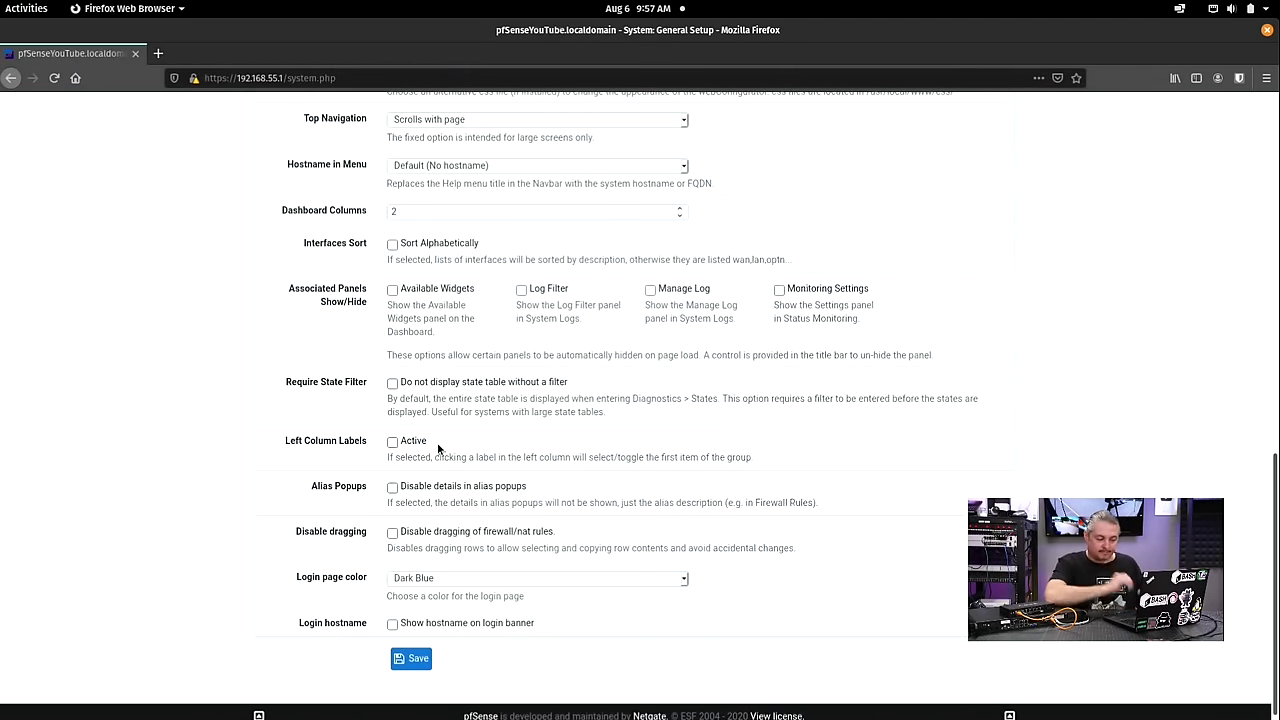
Review the webConfigurator options in General Setup, from the theme and dashboard columns to the login page settings
{"action": "scroll", "coordinate": [437, 447], "scroll_direction": "up", "scroll_amount": 9}
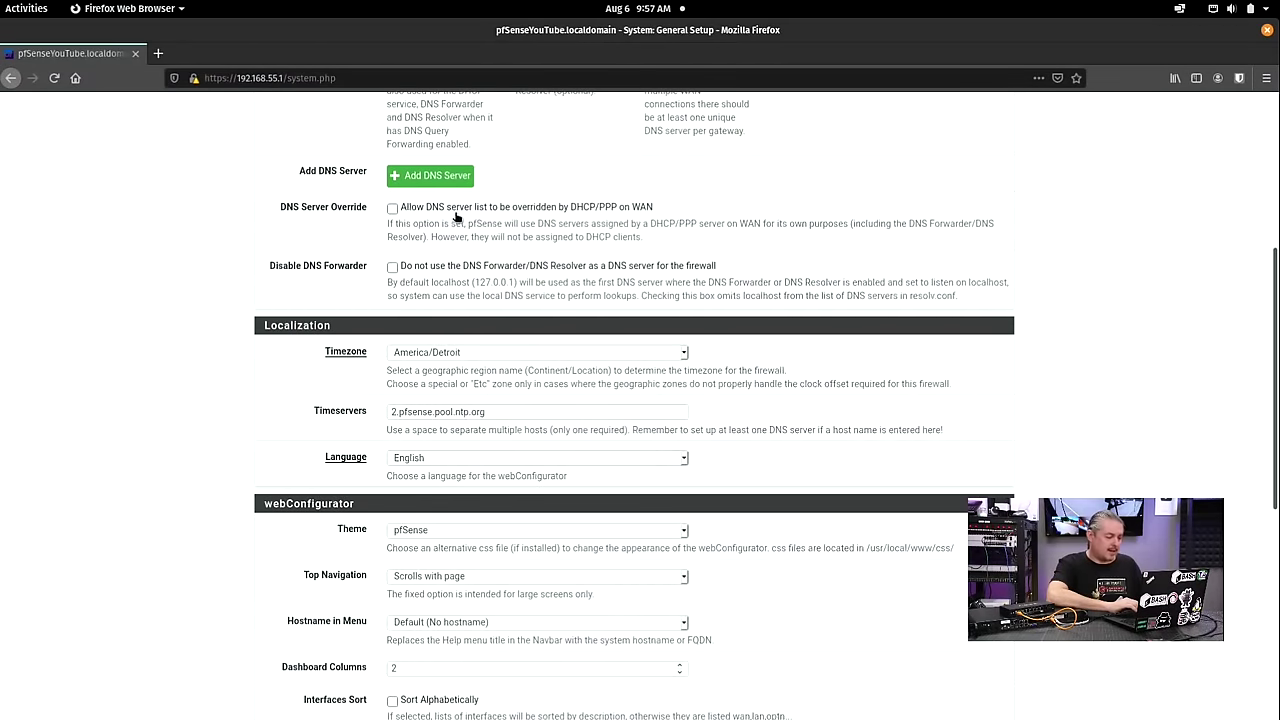
{"action": "scroll", "coordinate": [340, 345], "scroll_direction": "down", "scroll_amount": 3}
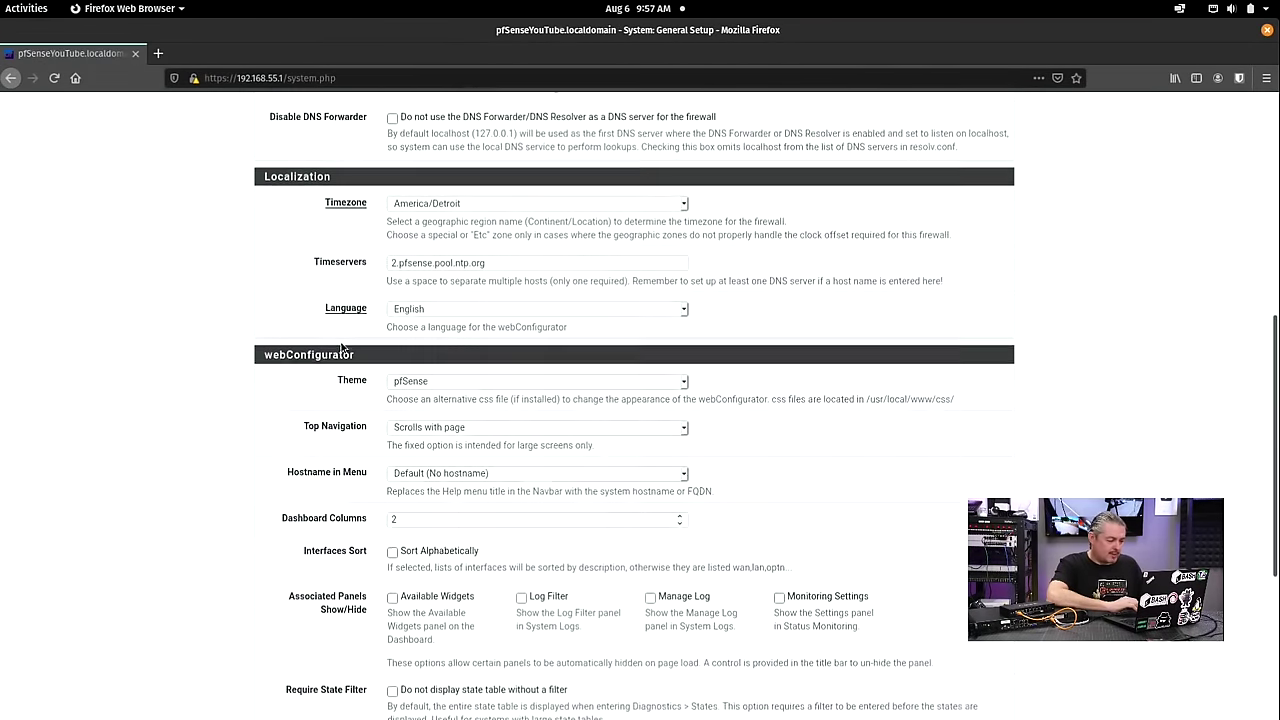
{"action": "scroll", "coordinate": [340, 347], "scroll_direction": "down", "scroll_amount": 6}
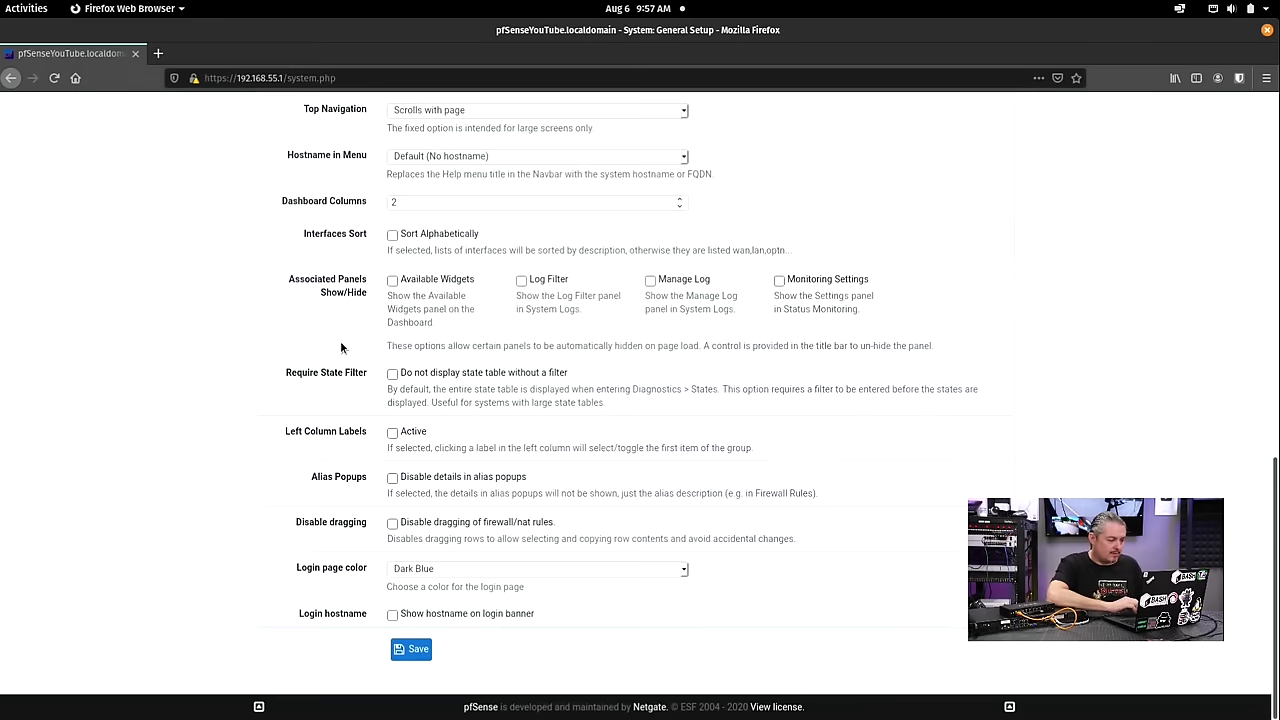
{"action": "scroll", "coordinate": [340, 347], "scroll_direction": "up", "scroll_amount": 3}
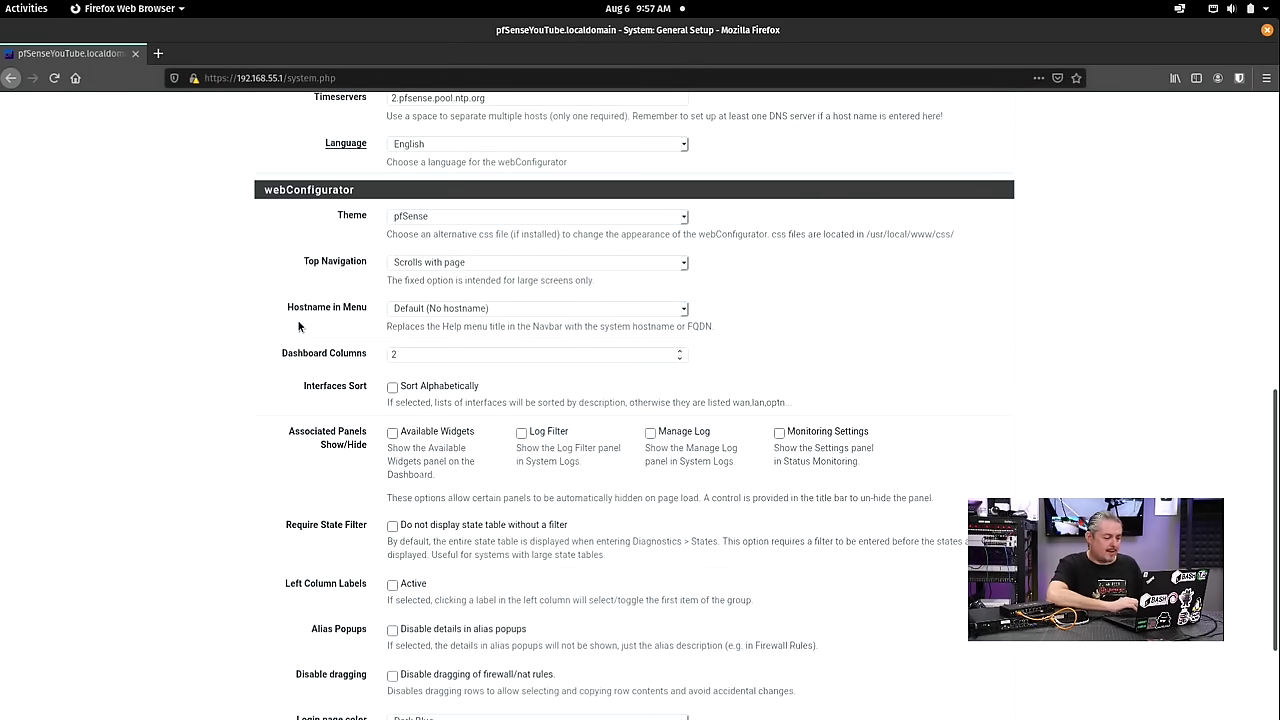
{"action": "scroll", "coordinate": [298, 325], "scroll_direction": "down", "scroll_amount": 2}
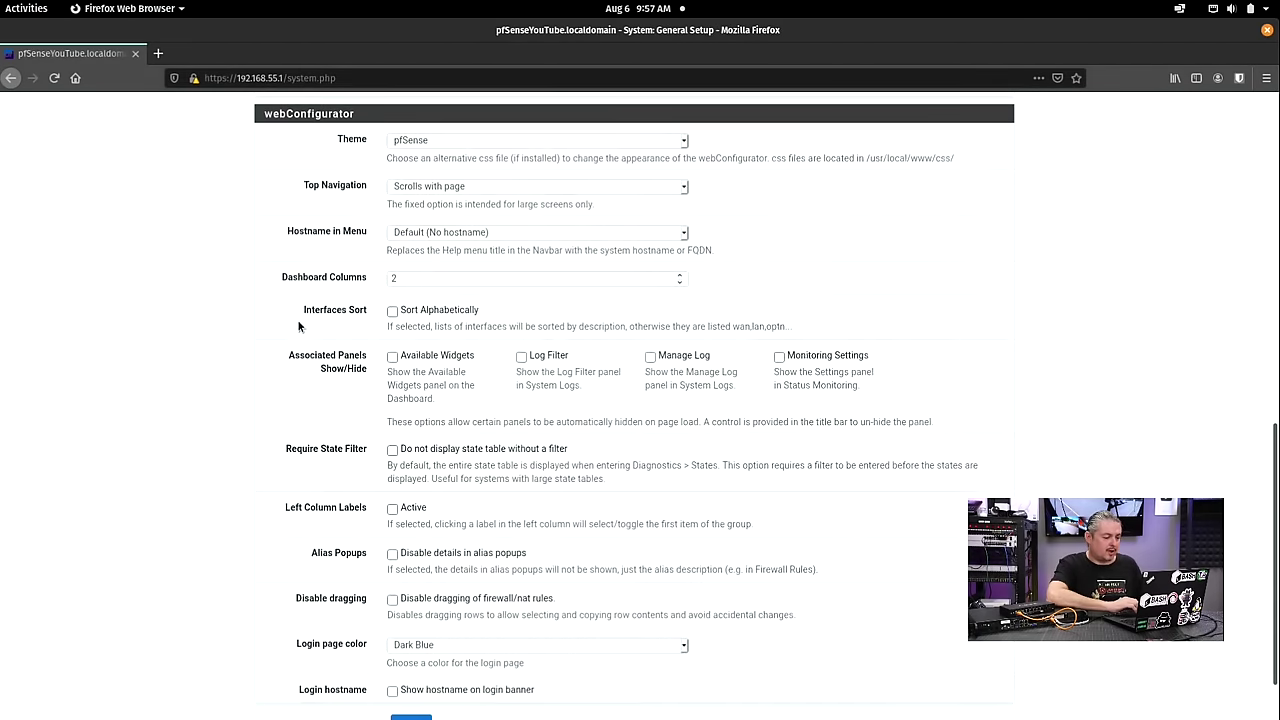
{"action": "scroll", "coordinate": [298, 325], "scroll_direction": "down", "scroll_amount": 1}
{"action": "scroll", "coordinate": [298, 325], "scroll_direction": "up", "scroll_amount": 3}
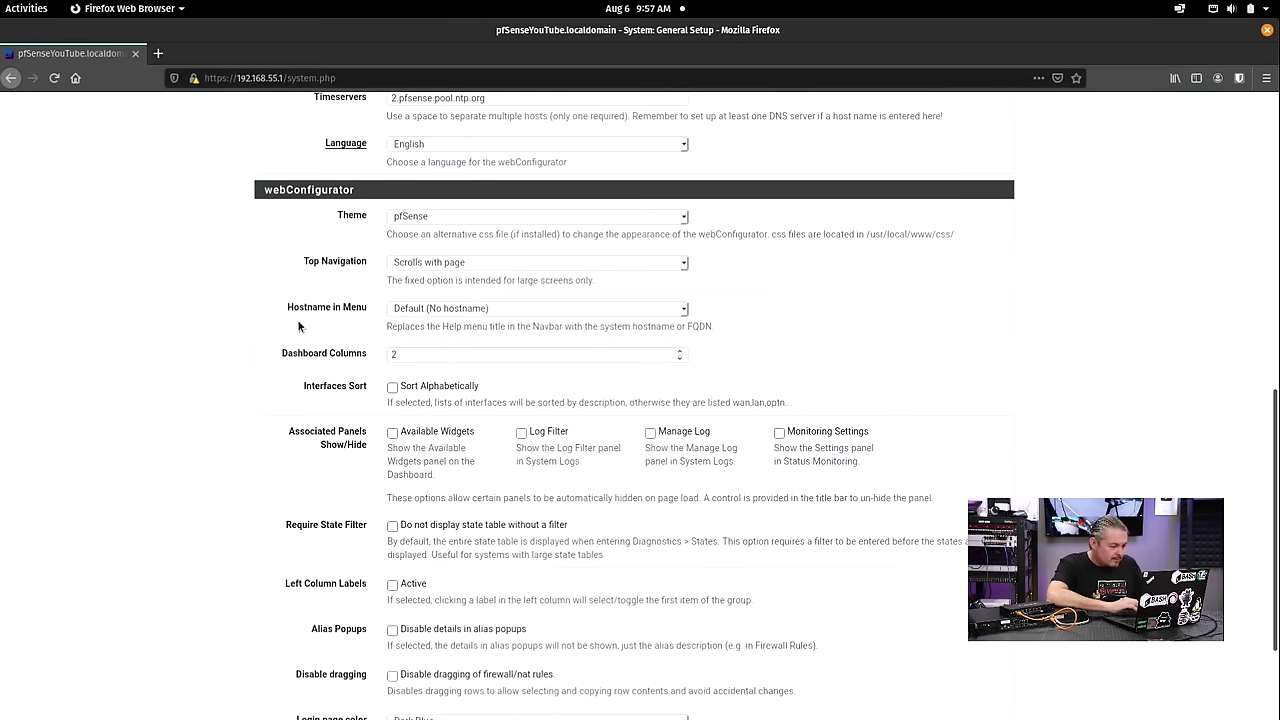
{"action": "scroll", "coordinate": [343, 363], "scroll_direction": "down", "scroll_amount": 3}
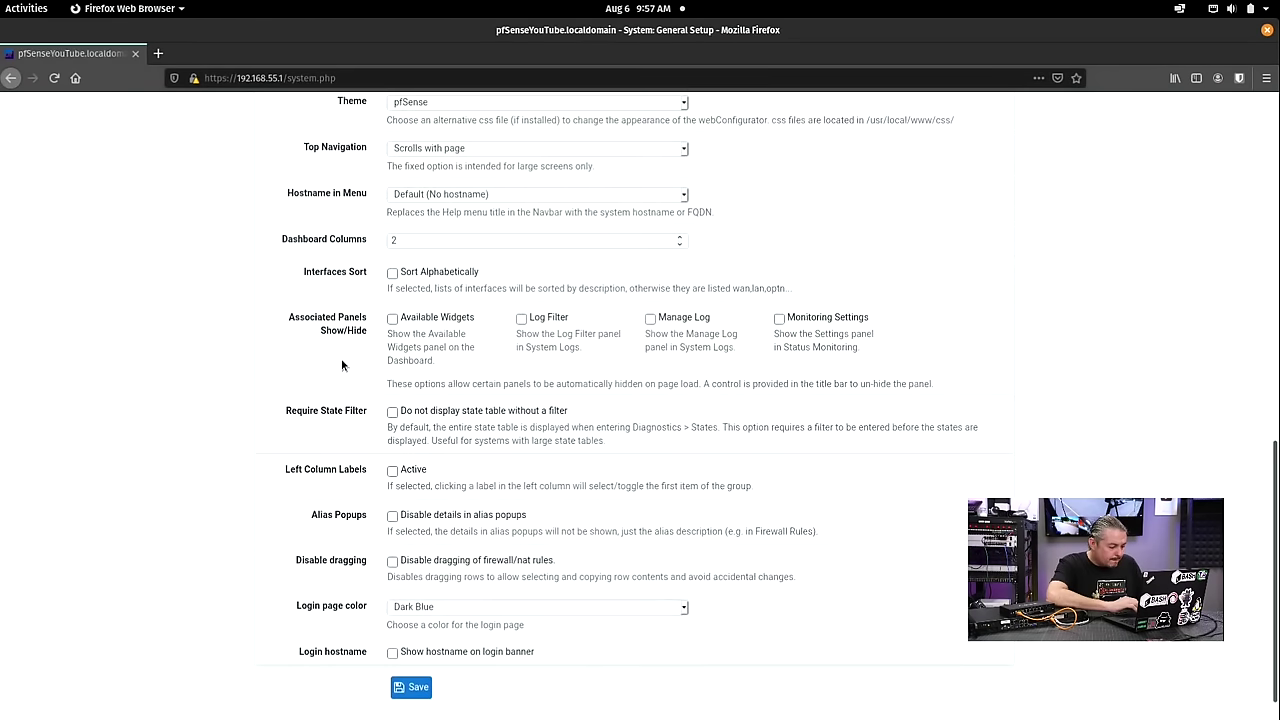
Try Violet as the login page color and switch it back to Dark Blue
{"action": "left_click", "coordinate": [468, 608]}
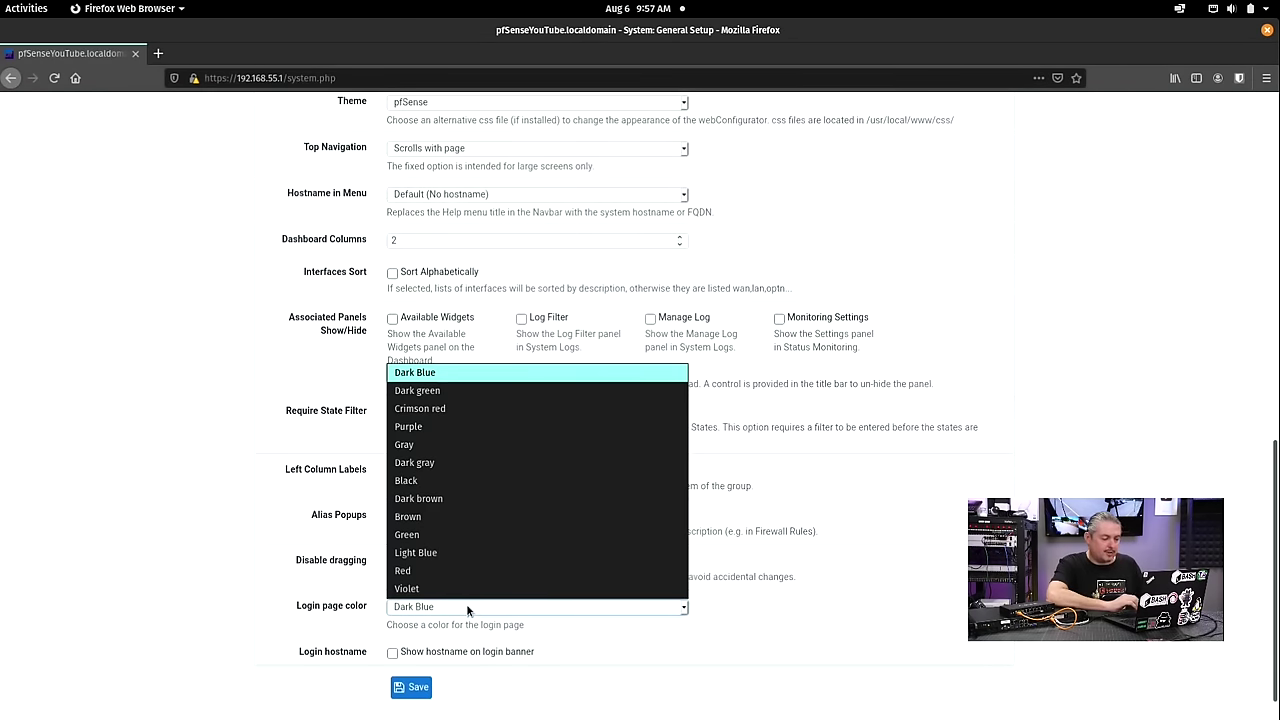
{"action": "left_click", "coordinate": [456, 591]}
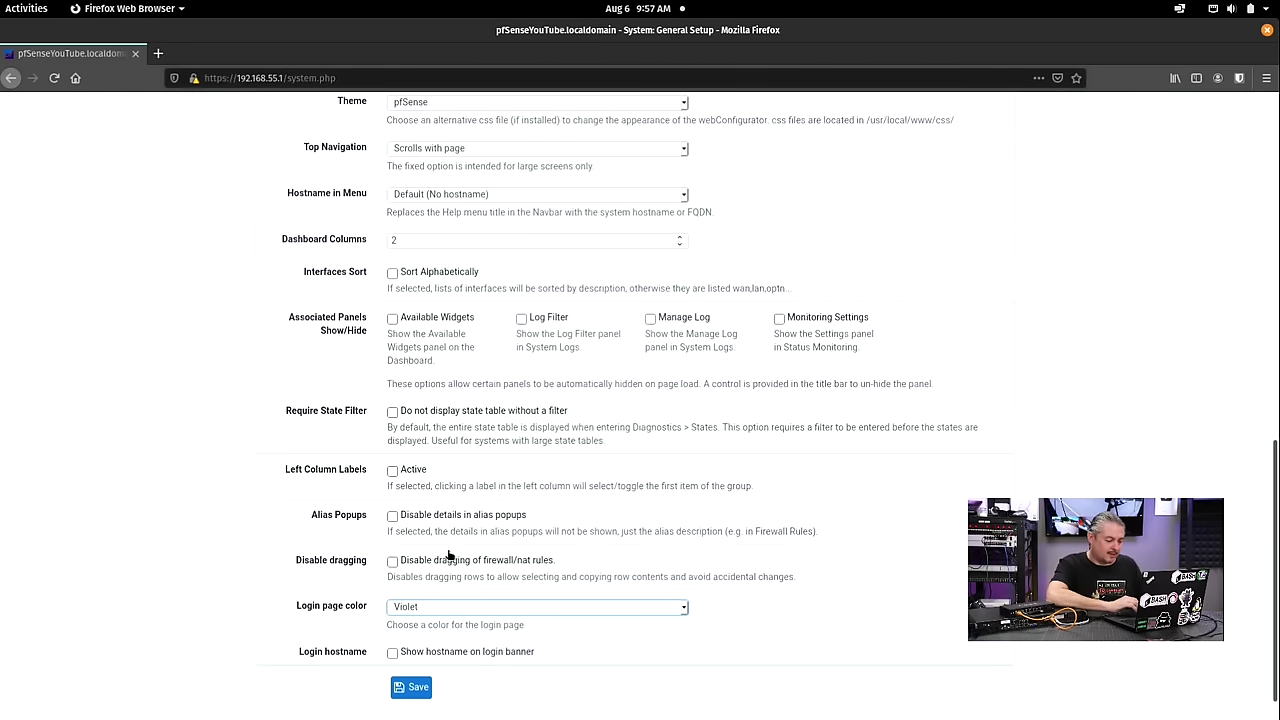
{"action": "left_click", "coordinate": [435, 606]}
{"action": "left_click", "coordinate": [494, 372]}
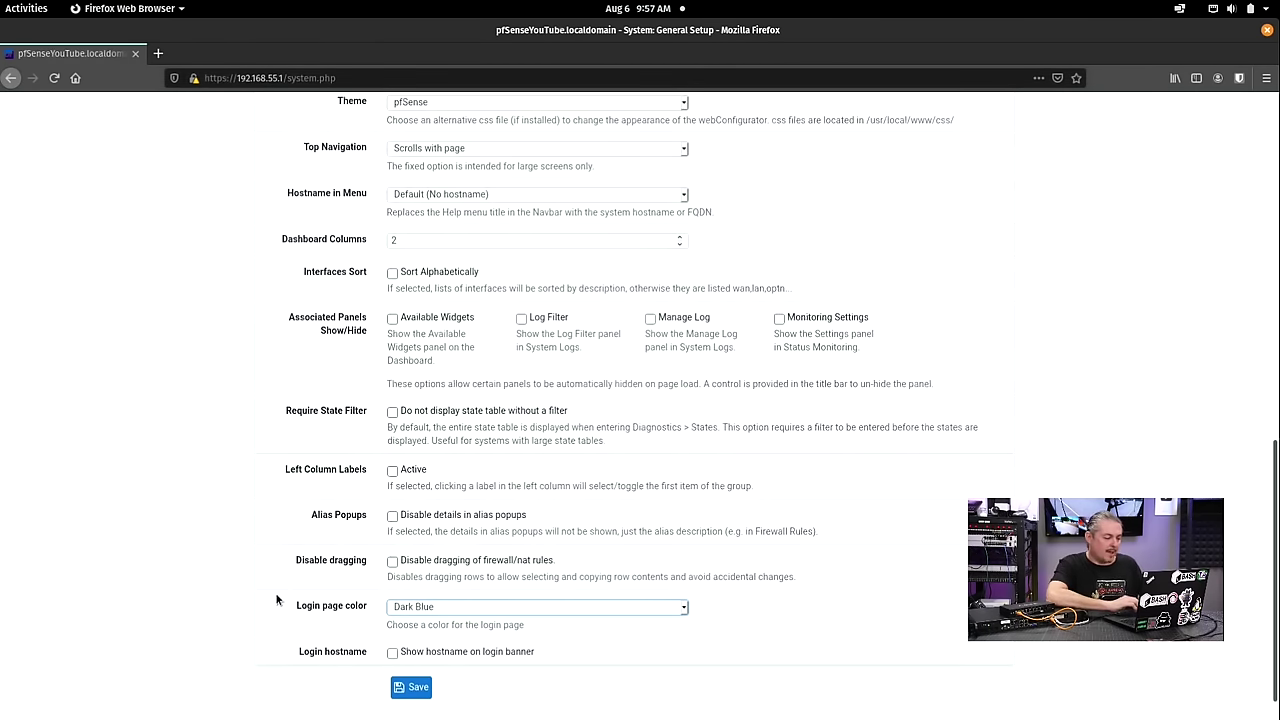
{"action": "scroll", "coordinate": [277, 600], "scroll_direction": "up", "scroll_amount": 3}
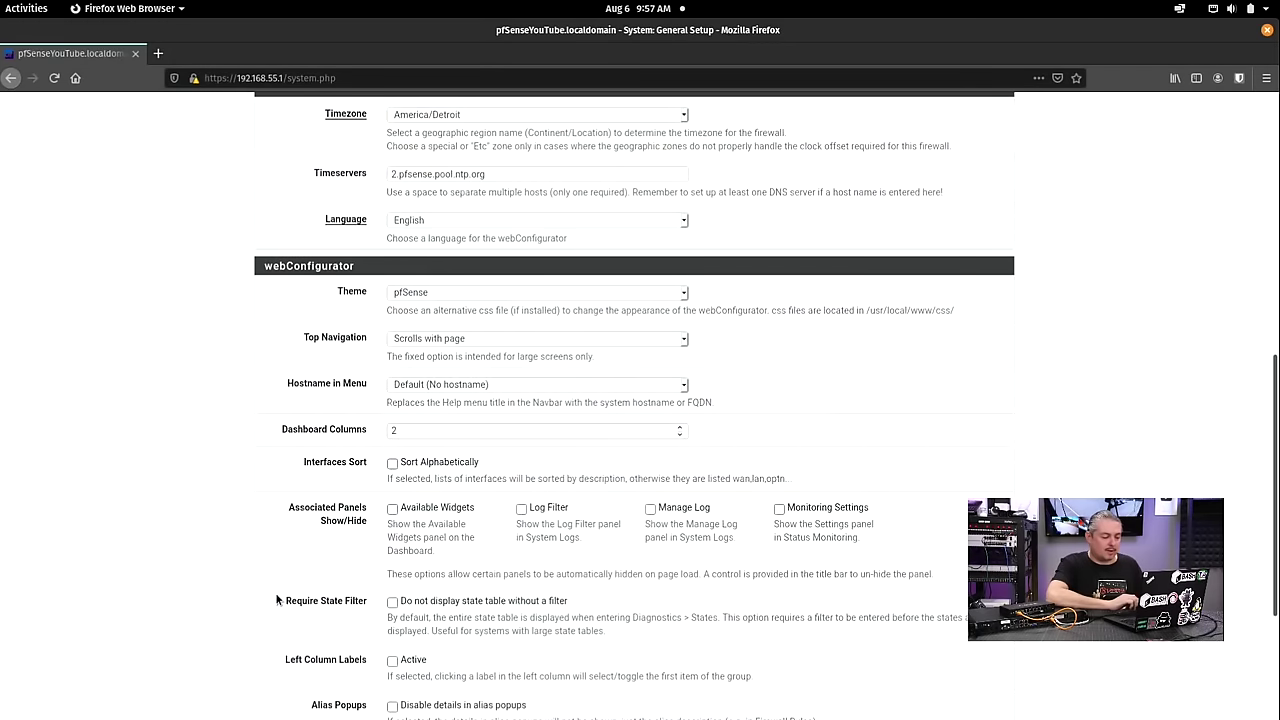
Set the number of dashboard columns to 3 and save the General Setup settings
{"action": "double_click", "coordinate": [432, 427]}
{"action": "type", "text": "3"}
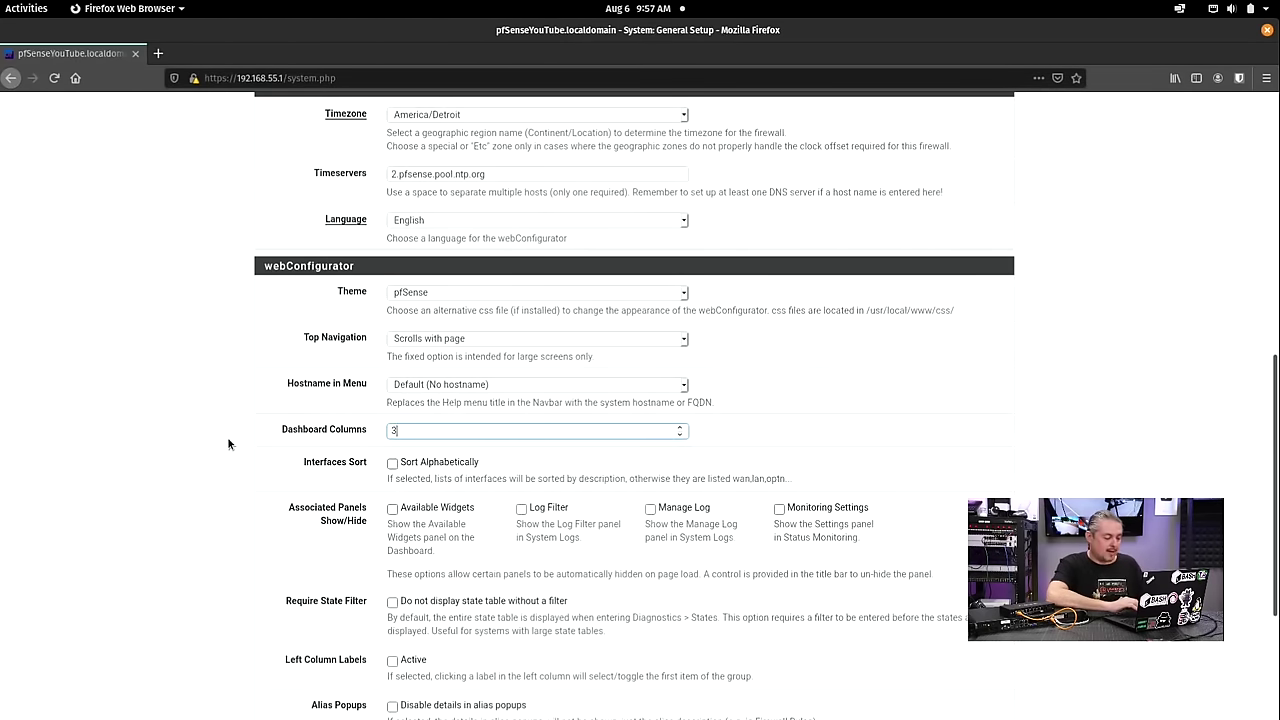
{"action": "scroll", "coordinate": [227, 436], "scroll_direction": "down", "scroll_amount": 5}
{"action": "left_click", "coordinate": [418, 650]}
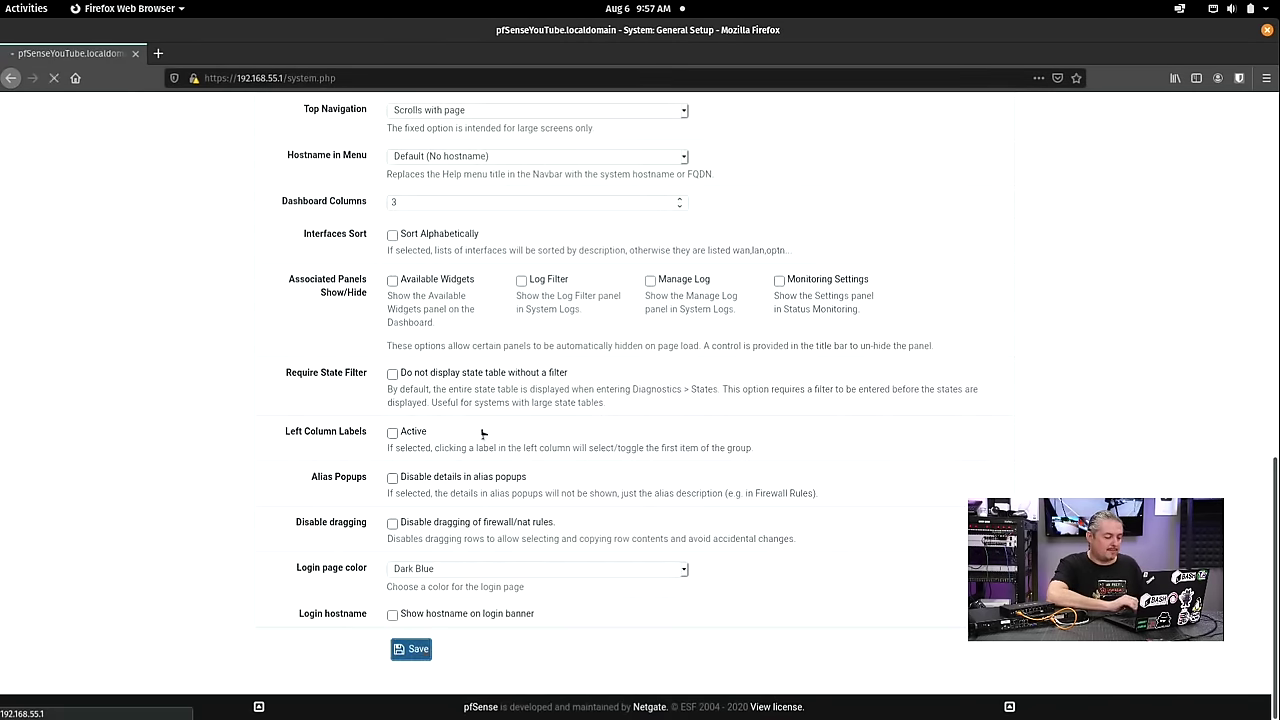
On the dashboard, move Services Status and OpenVPN into the third column, place S.M.A.R.T. Status above Installed Packages, and save the layout
{"action": "left_click", "coordinate": [285, 108]}
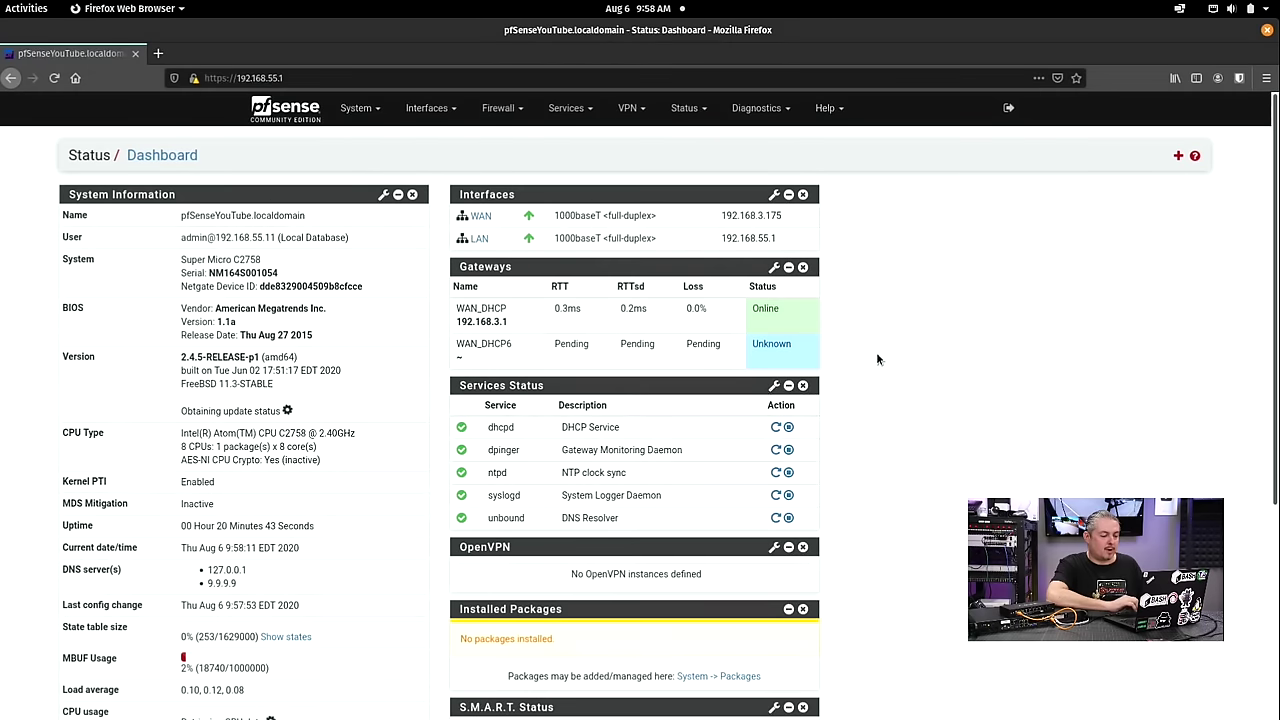
{"action": "left_click_drag", "start_coordinate": [613, 386], "coordinate": [1010, 196]}
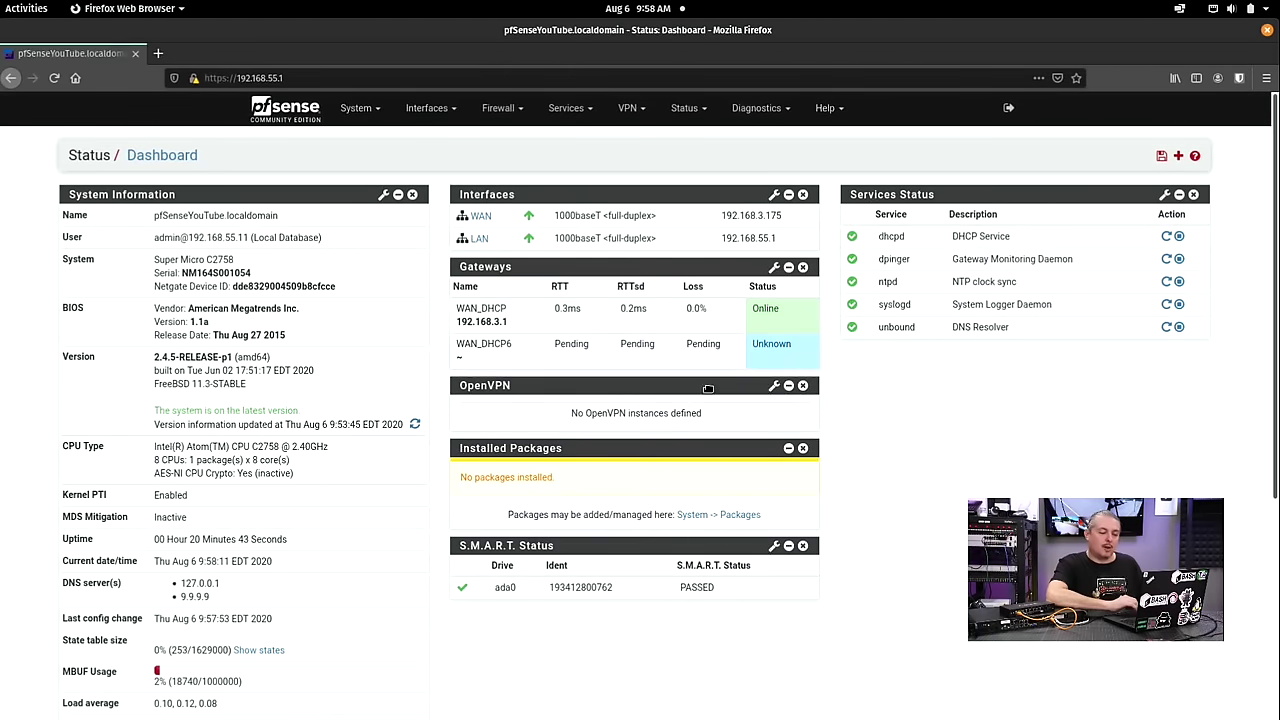
{"action": "left_click_drag", "start_coordinate": [700, 389], "coordinate": [1085, 362]}
{"action": "left_click_drag", "start_coordinate": [655, 450], "coordinate": [1085, 408]}
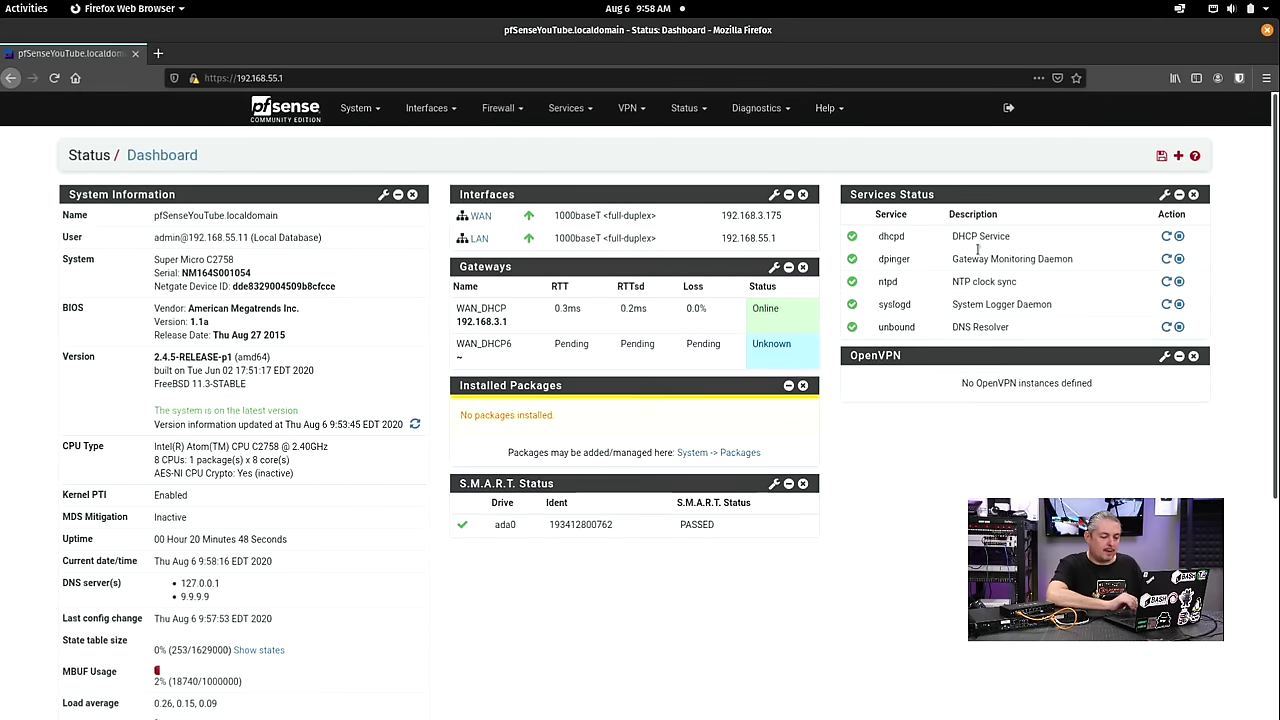
{"action": "left_click", "coordinate": [1161, 155]}
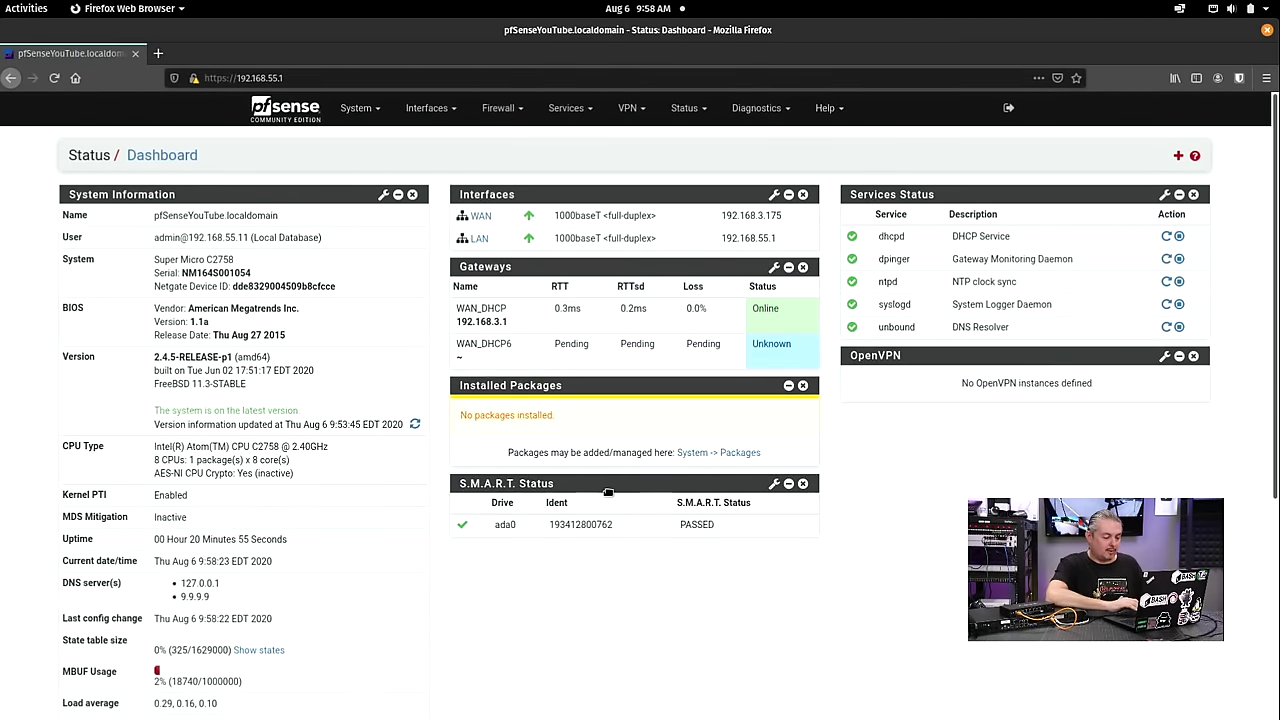
{"action": "left_click_drag", "start_coordinate": [608, 492], "coordinate": [615, 390]}
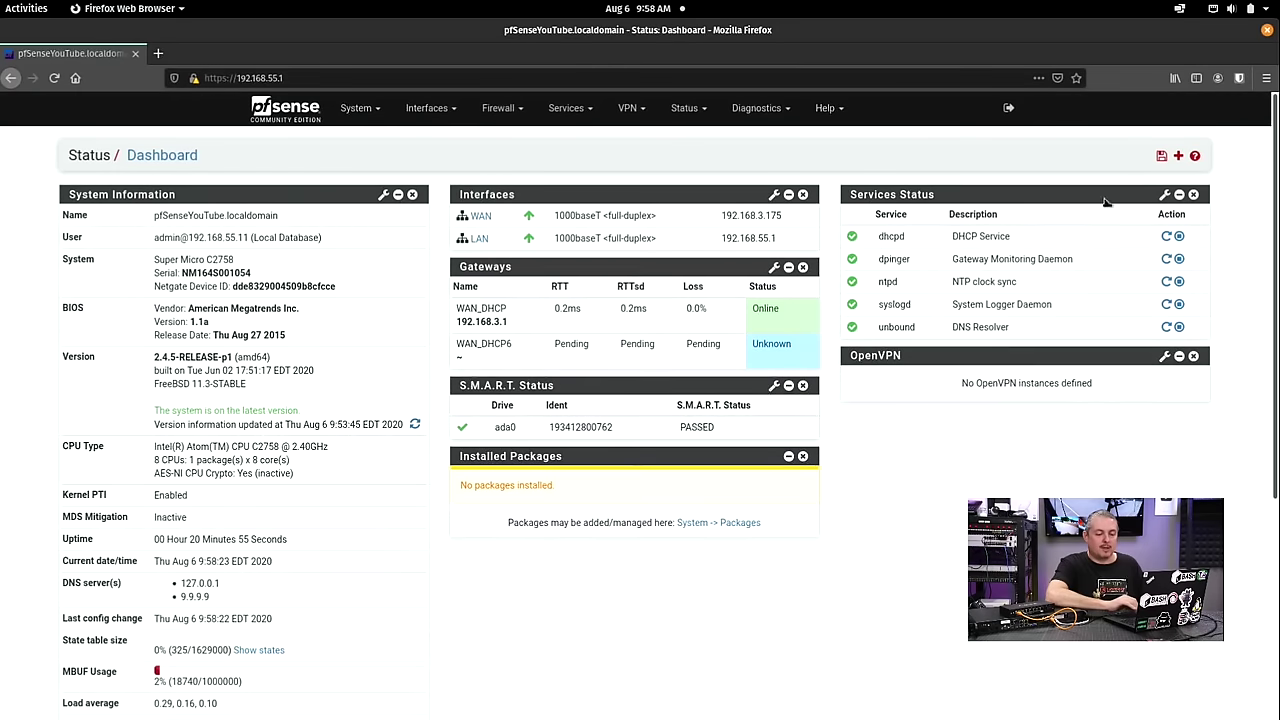
{"action": "left_click", "coordinate": [1163, 154]}
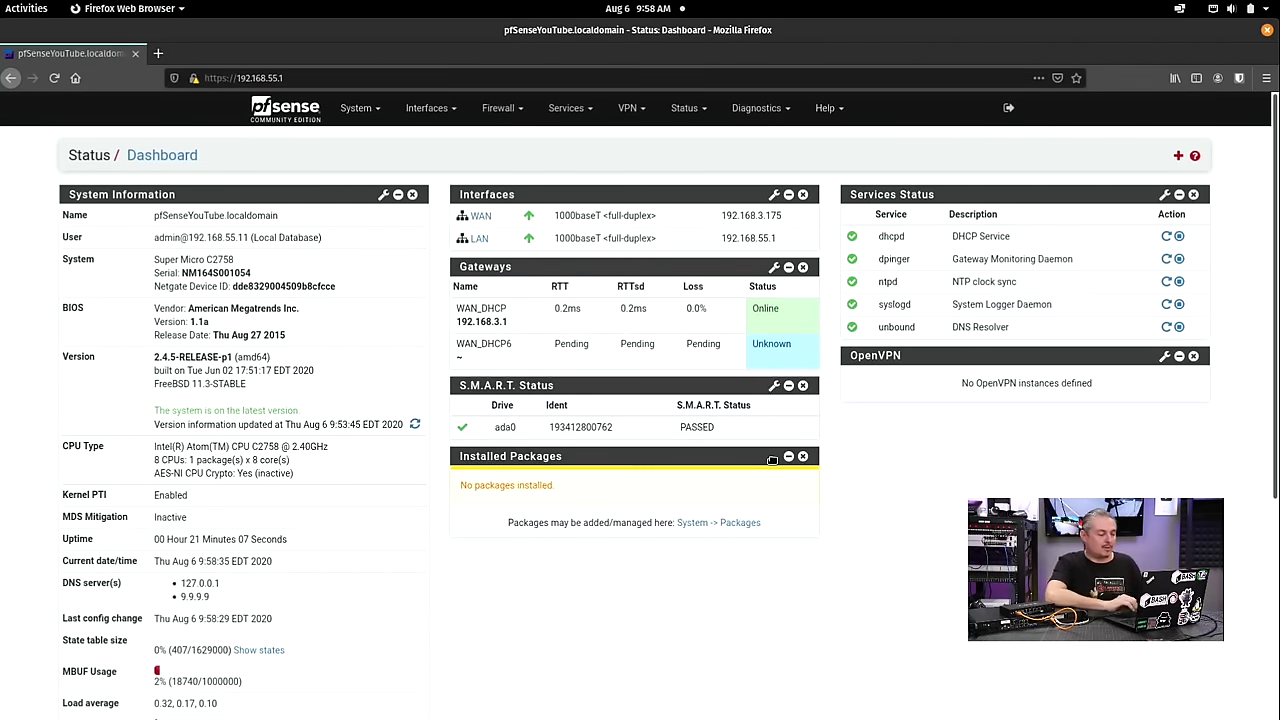
Open the Advanced system settings for Admin Access and set the webConfigurator TCP port to 10443
{"action": "left_click", "coordinate": [352, 112]}
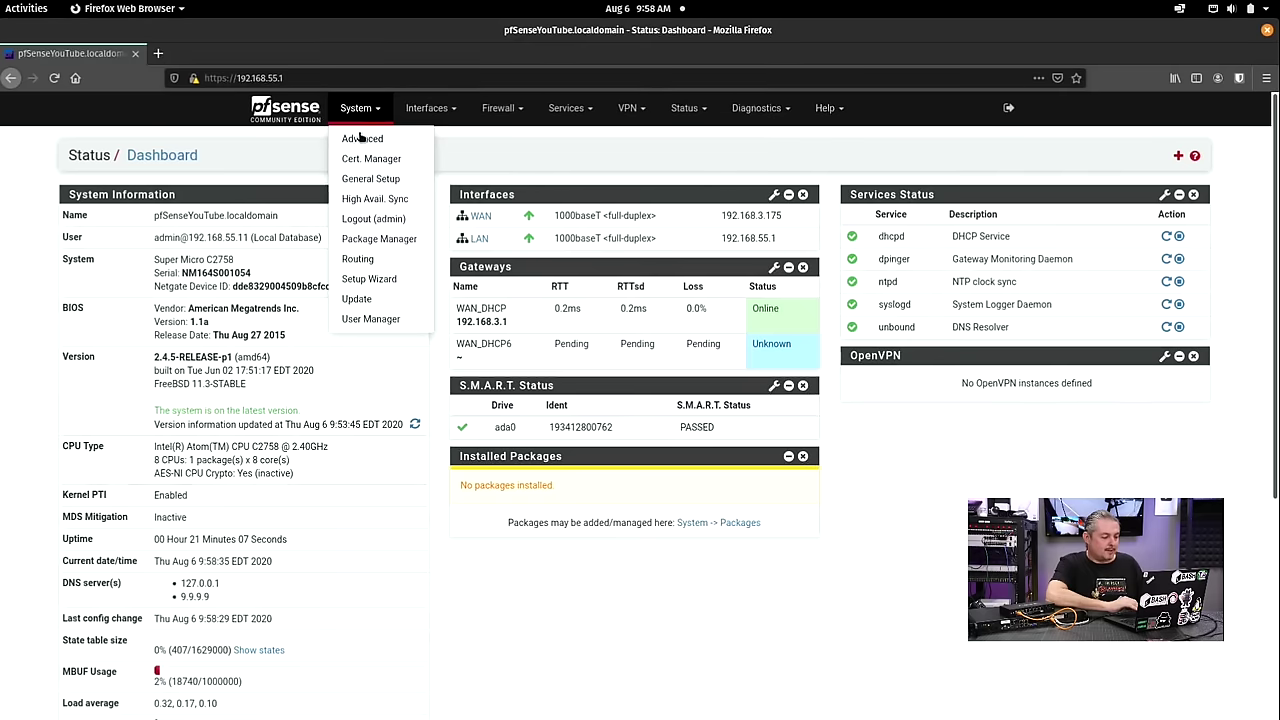
{"action": "left_click", "coordinate": [361, 138]}
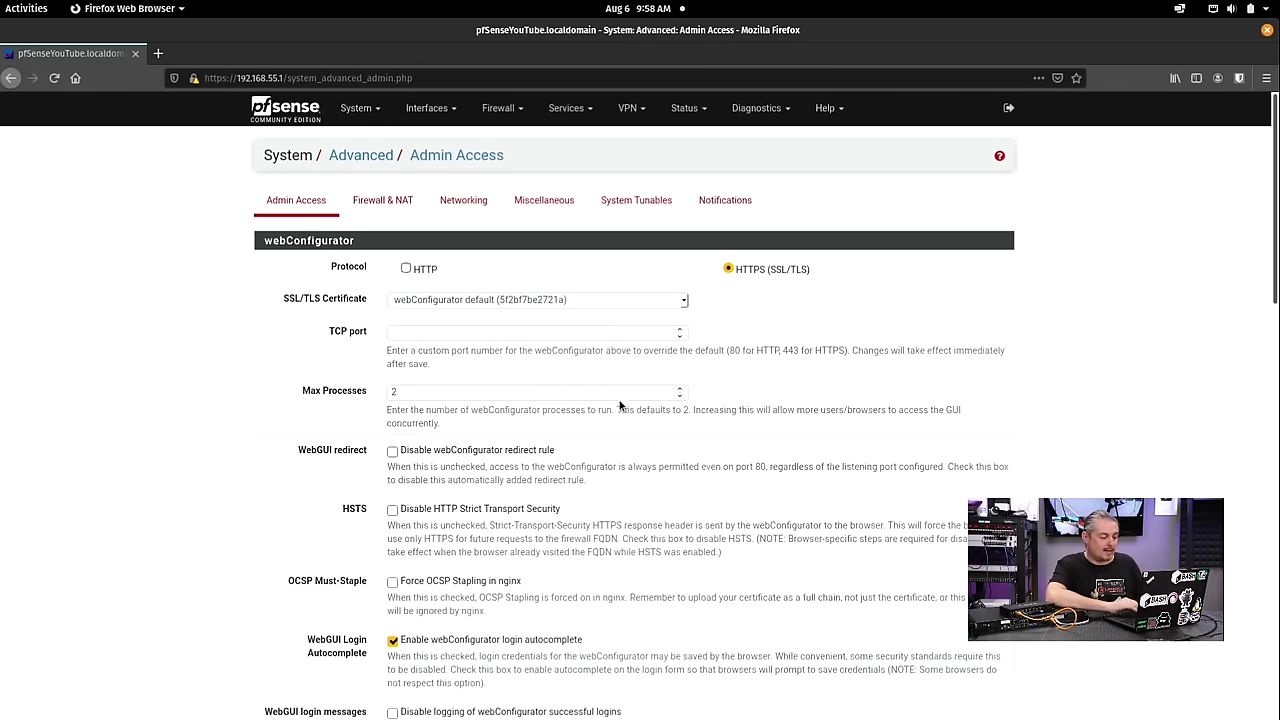
{"action": "left_click", "coordinate": [472, 338]}
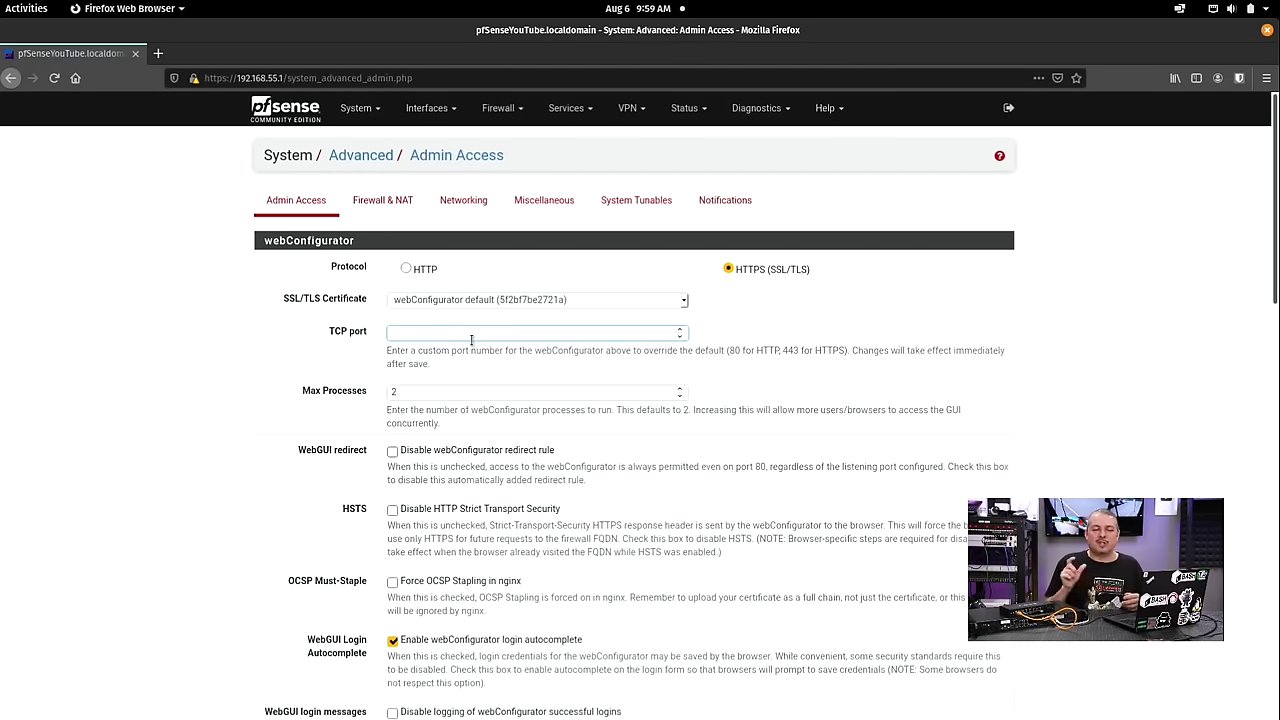
{"action": "type", "text": "10"}
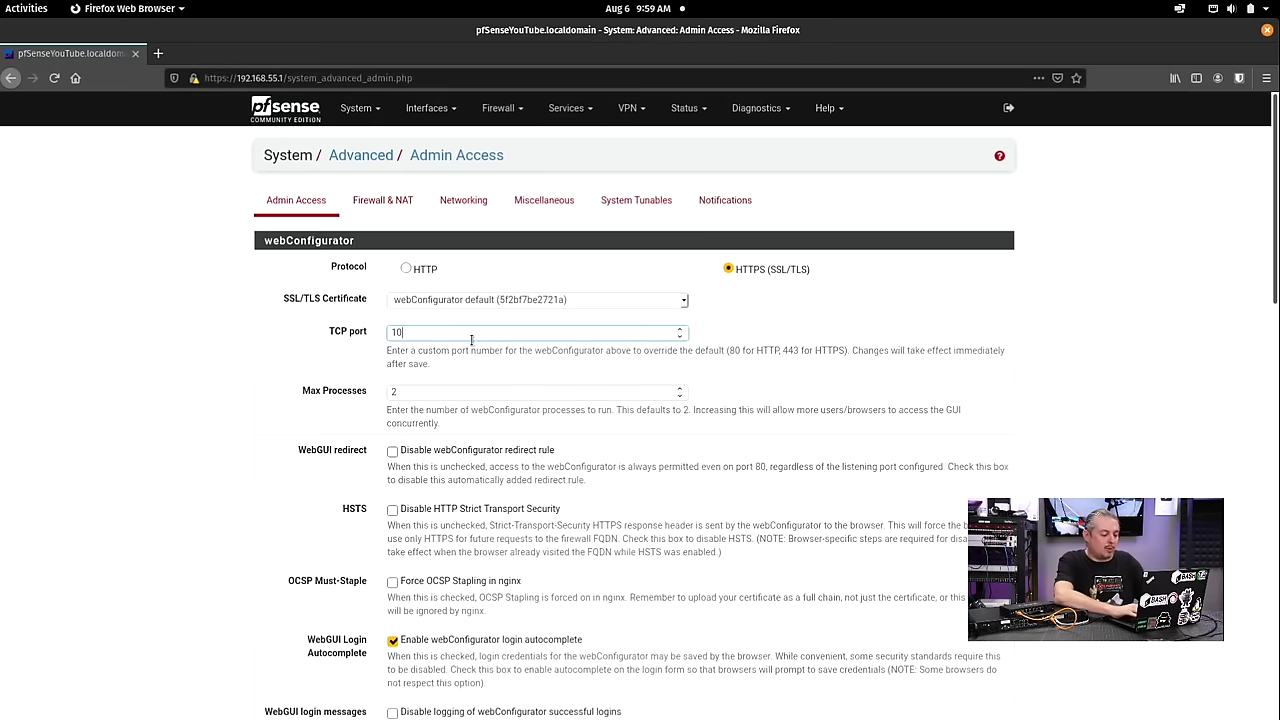
{"action": "type", "text": "4"}
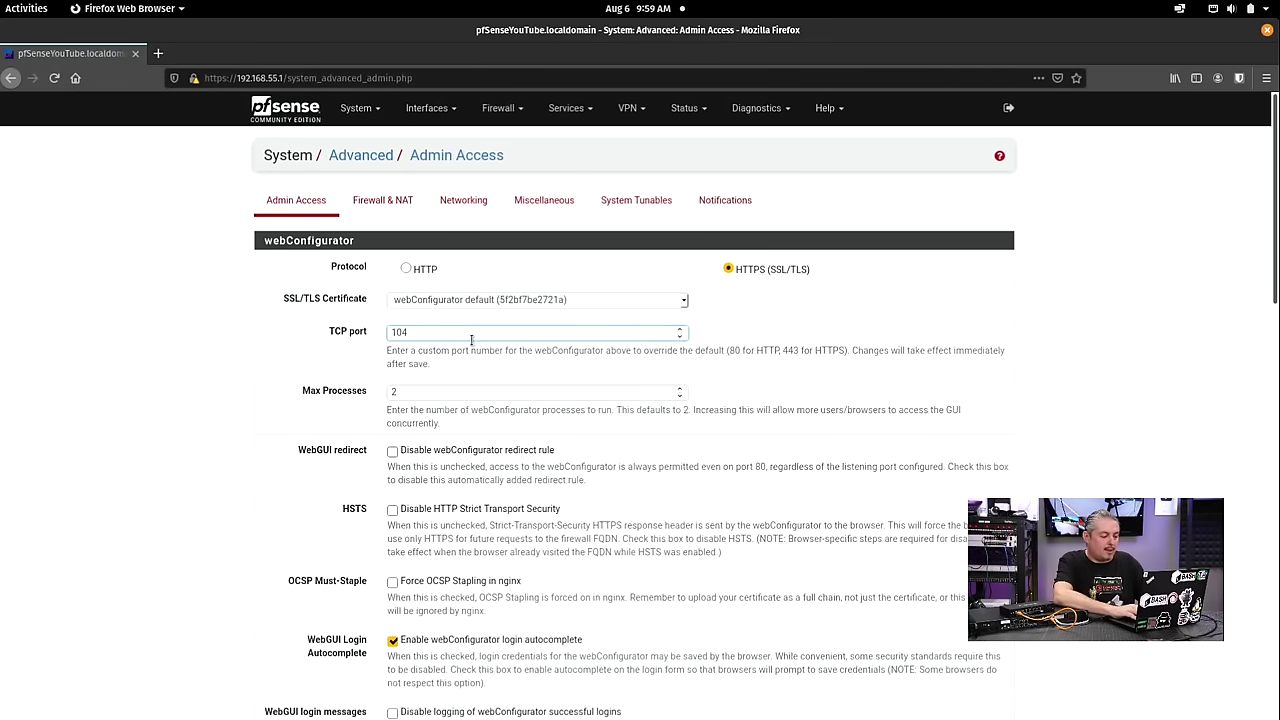
{"action": "type", "text": "43"}
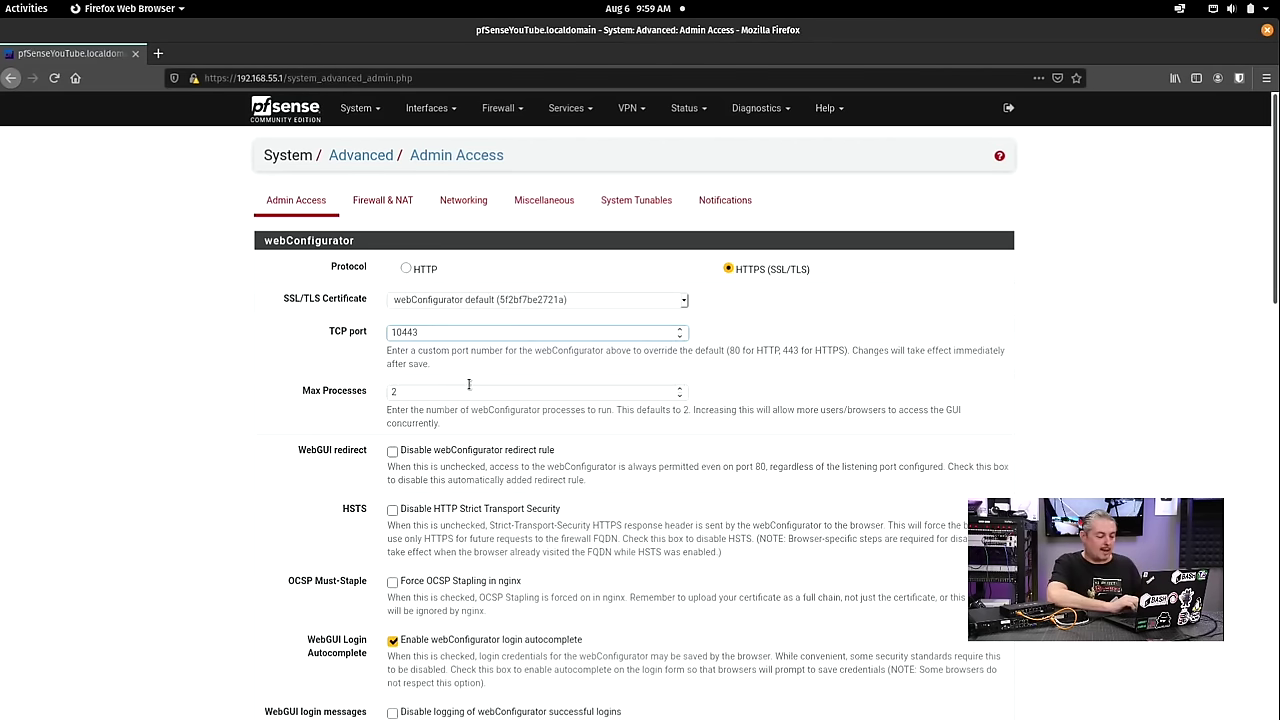
Enable the Secure Shell server in Admin Access with Password or Public Key as its login method
{"action": "scroll", "coordinate": [275, 406], "scroll_direction": "down", "scroll_amount": 3}
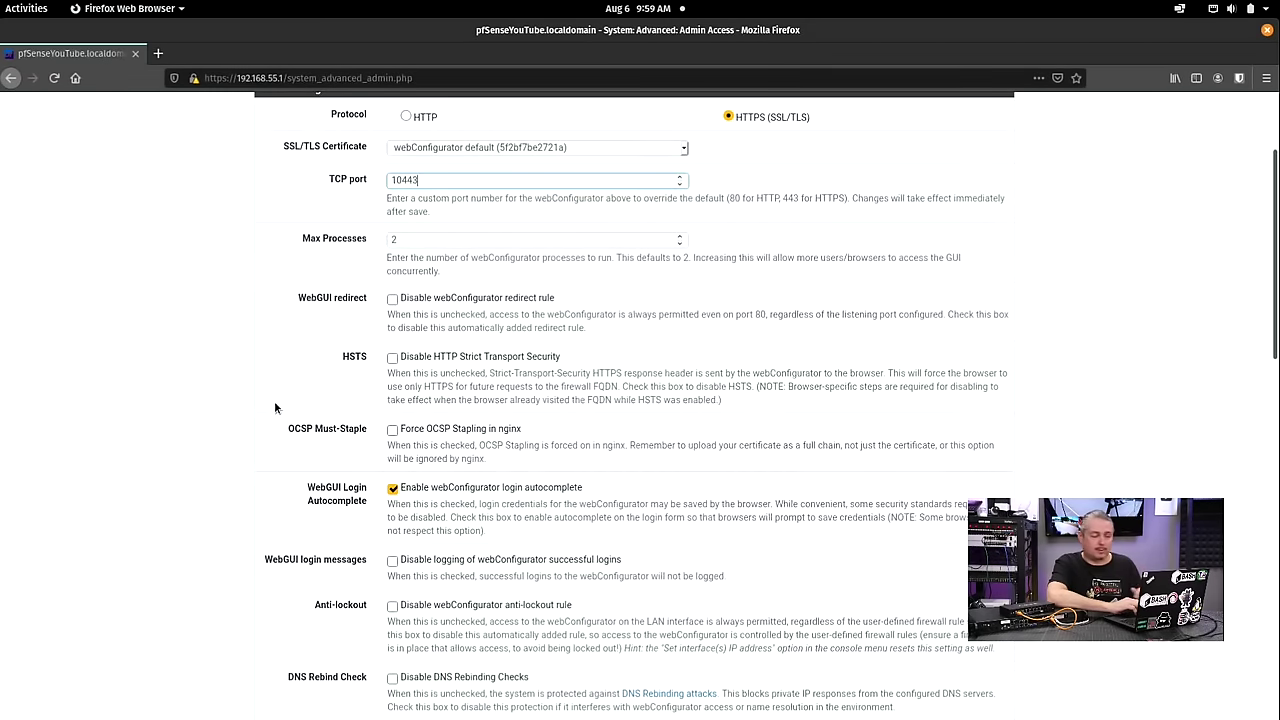
{"action": "scroll", "coordinate": [275, 407], "scroll_direction": "up", "scroll_amount": 3}
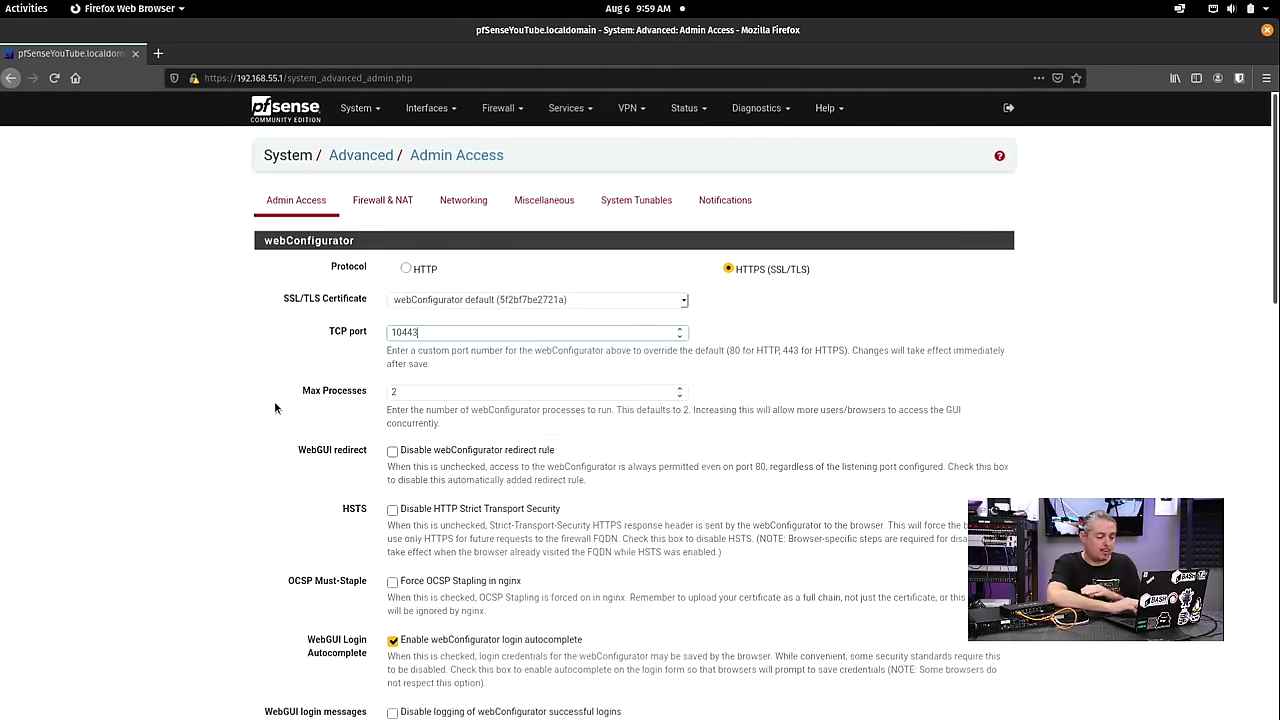
{"action": "scroll", "coordinate": [275, 407], "scroll_direction": "down", "scroll_amount": 3}
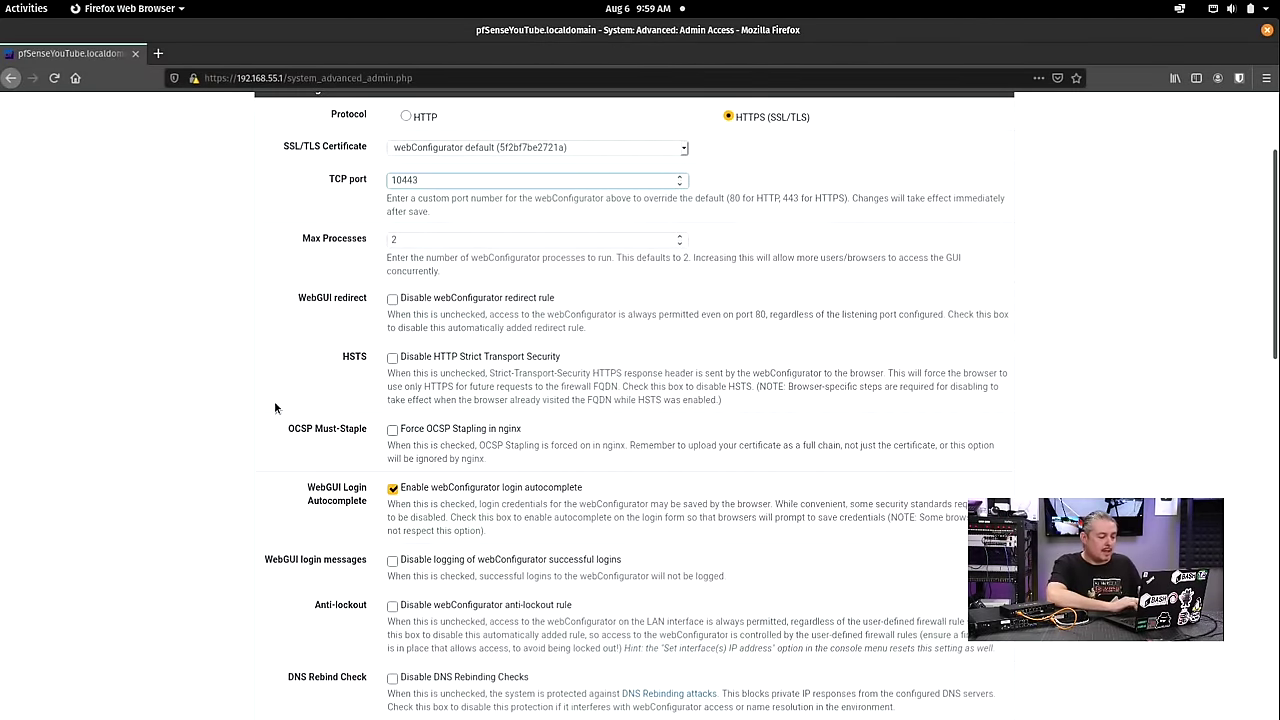
{"action": "scroll", "coordinate": [295, 347], "scroll_direction": "down", "scroll_amount": 5}
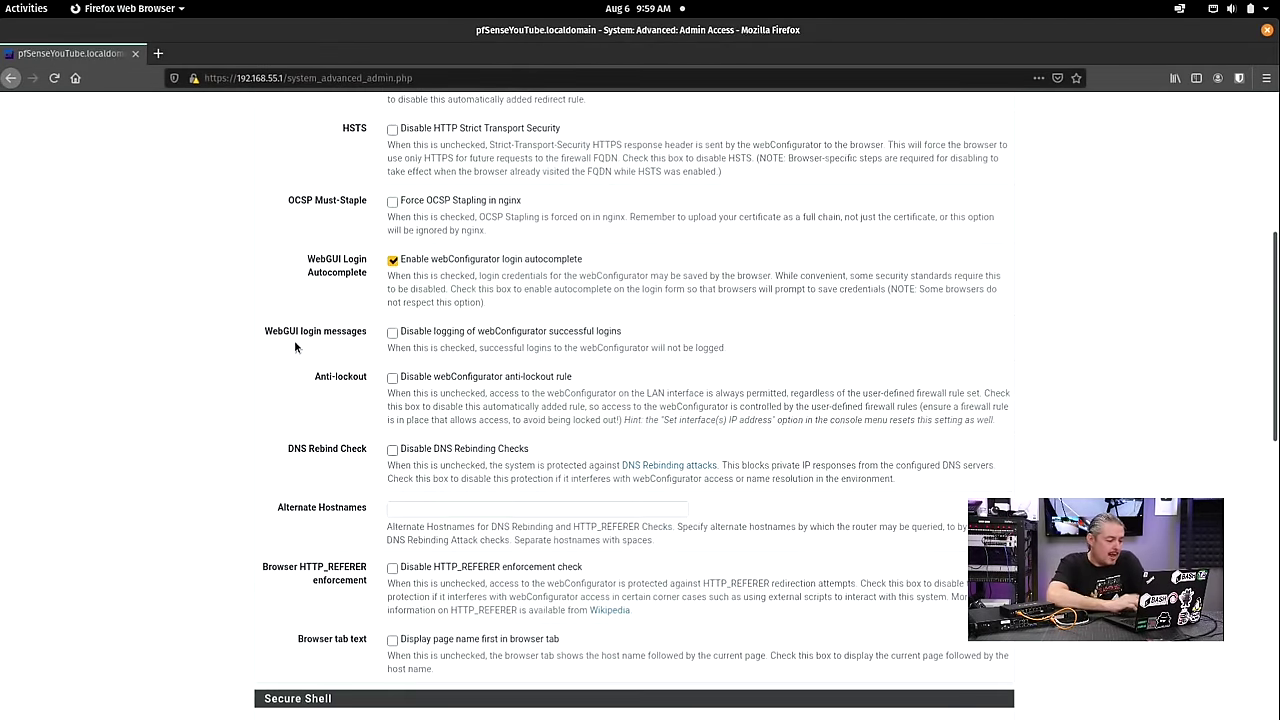
{"action": "scroll", "coordinate": [295, 347], "scroll_direction": "down", "scroll_amount": 4}
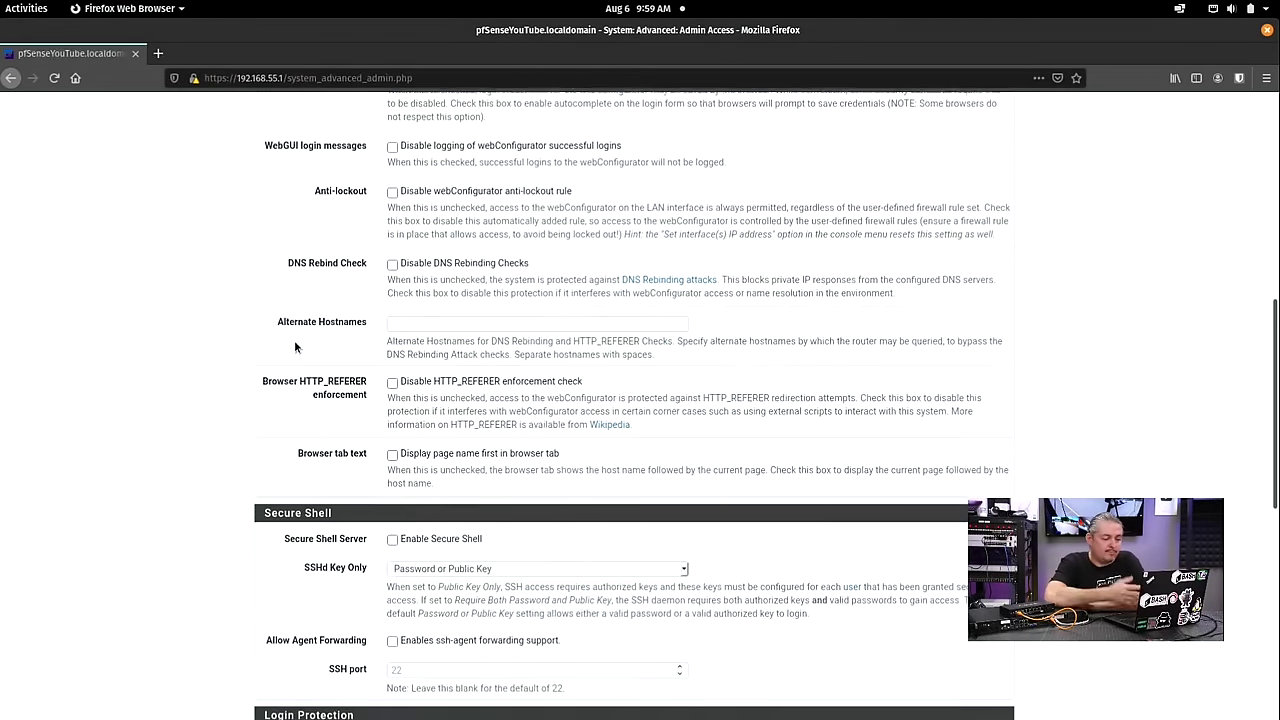
{"action": "scroll", "coordinate": [295, 347], "scroll_direction": "down", "scroll_amount": 3}
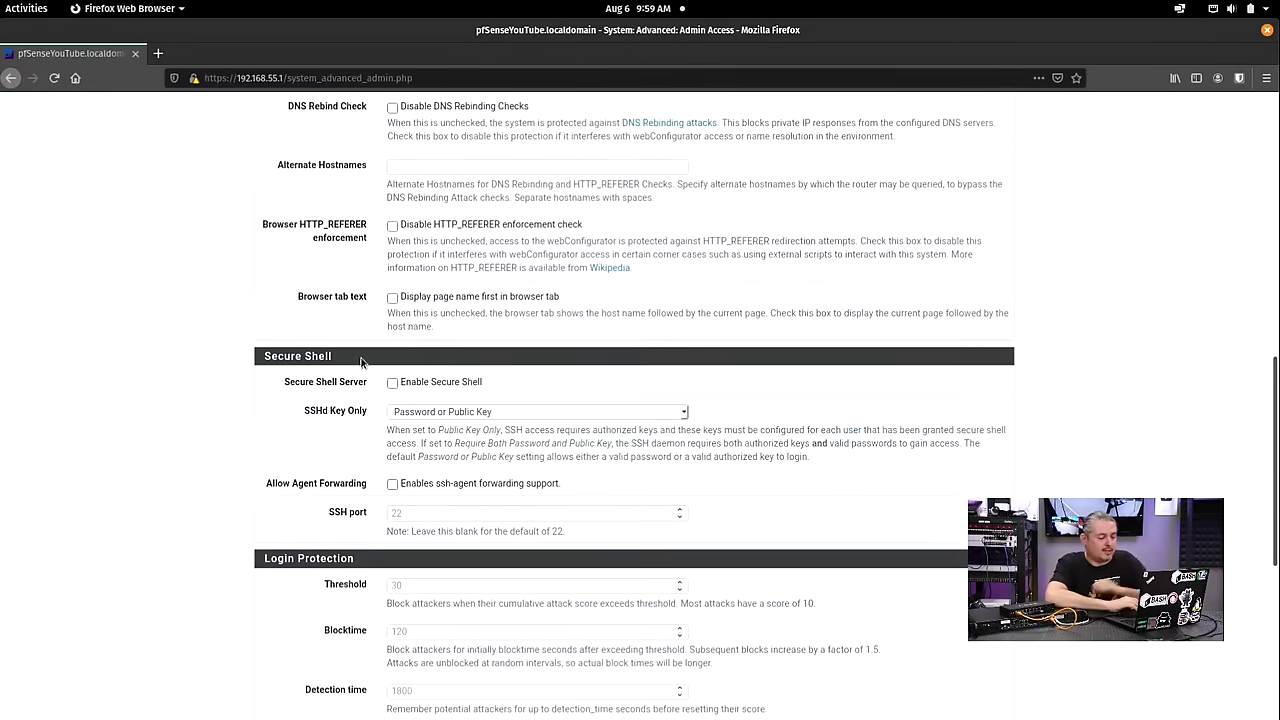
{"action": "left_click", "coordinate": [444, 388]}
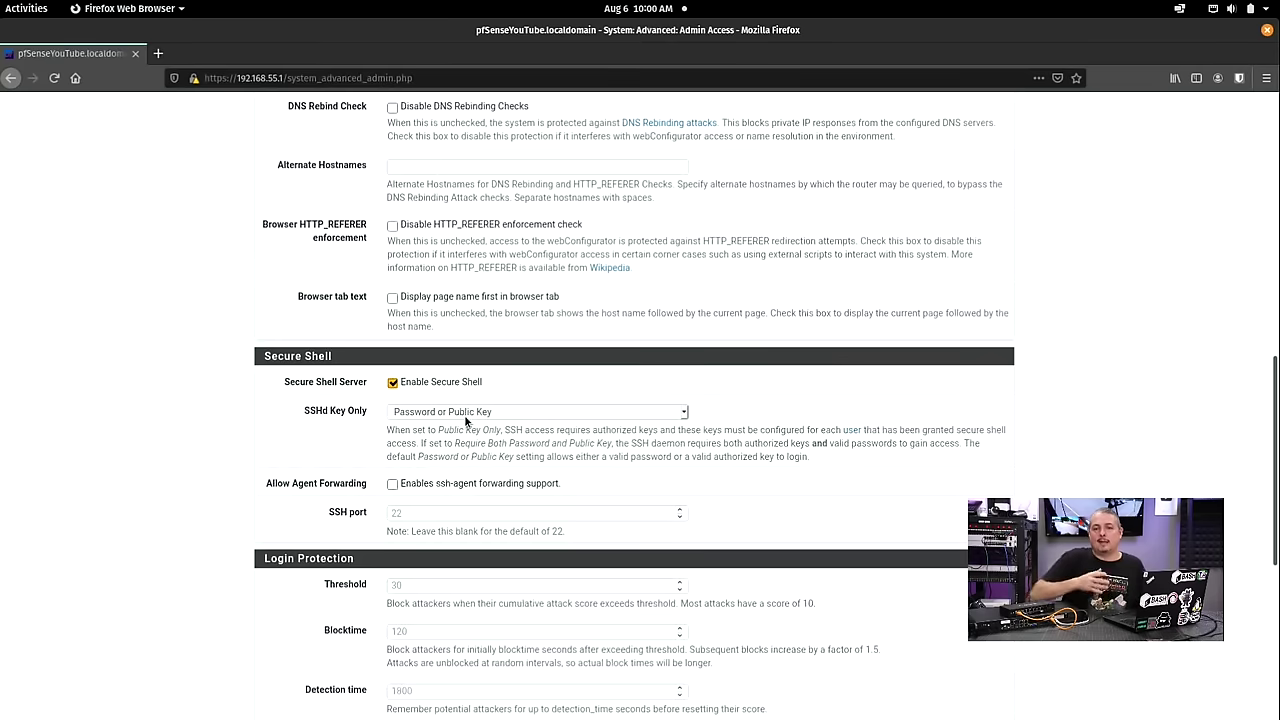
{"action": "left_click", "coordinate": [467, 414]}
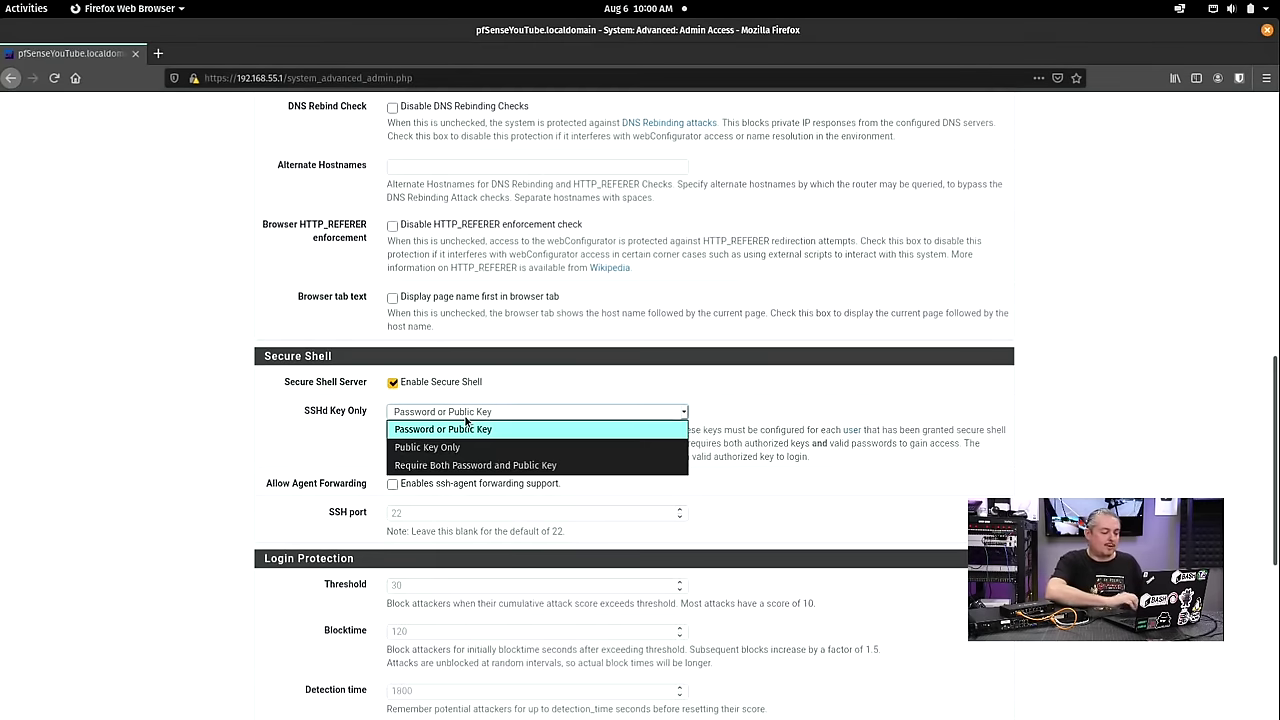
{"action": "left_click", "coordinate": [481, 430]}
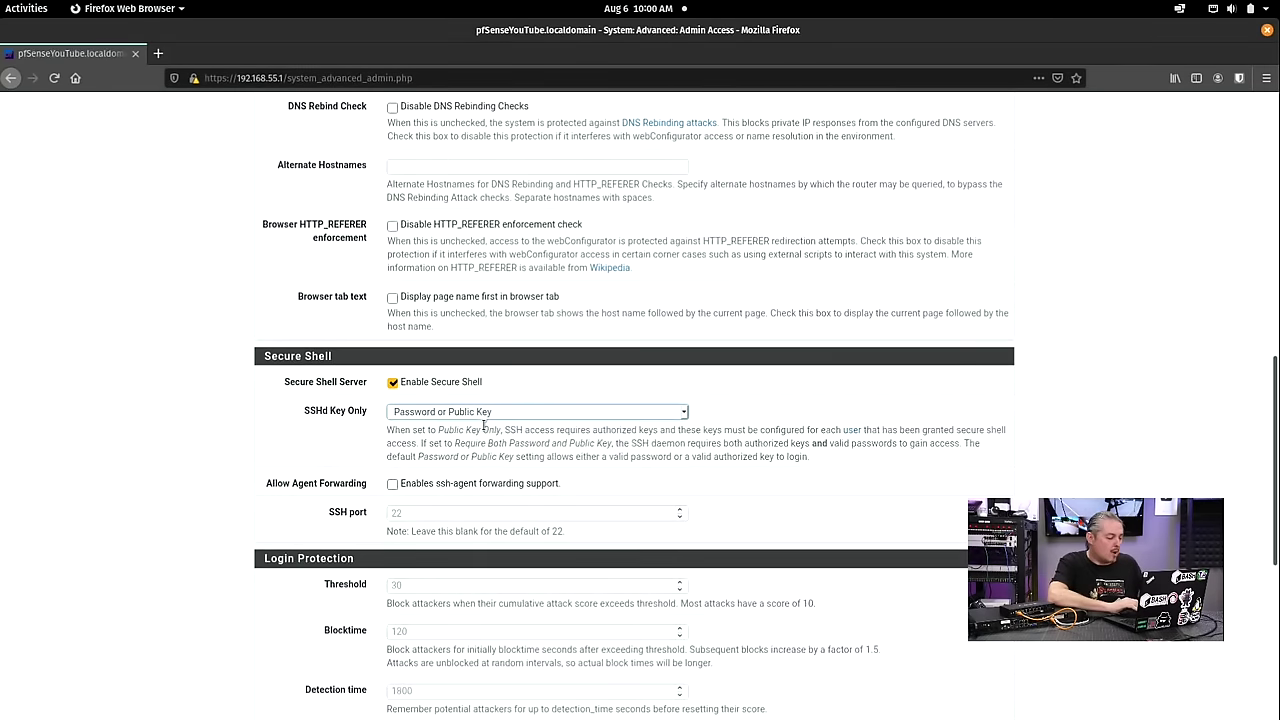
Save the Admin Access settings and accept the browser's certificate risk to continue to the web interface
{"action": "scroll", "coordinate": [355, 445], "scroll_direction": "down", "scroll_amount": 2}
{"action": "scroll", "coordinate": [352, 444], "scroll_direction": "down", "scroll_amount": 6}
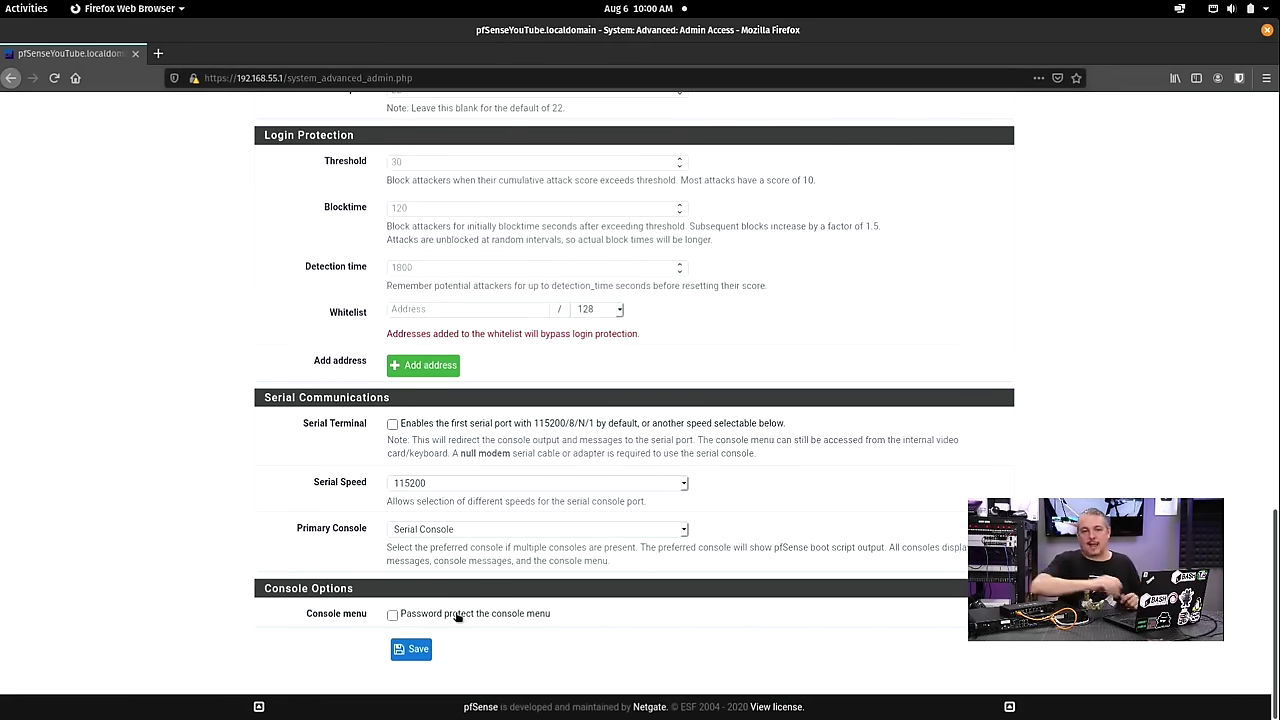
{"action": "left_click", "coordinate": [416, 650]}
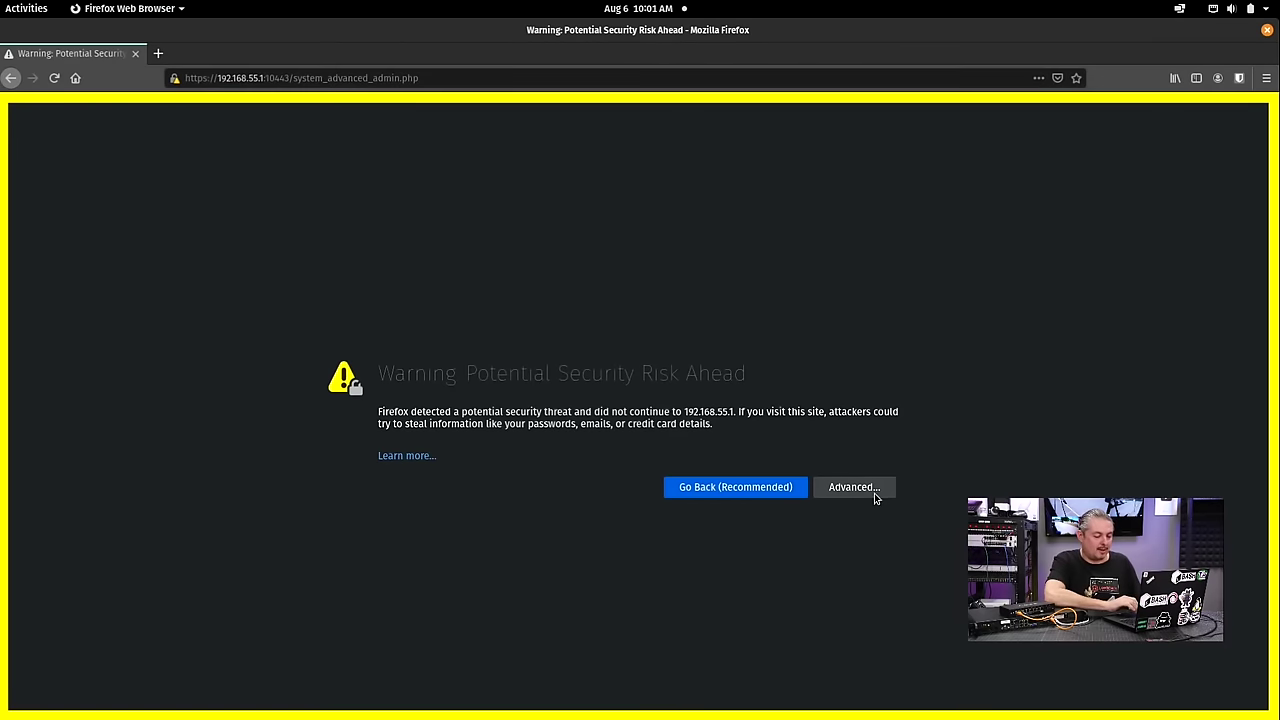
{"action": "left_click", "coordinate": [872, 490]}
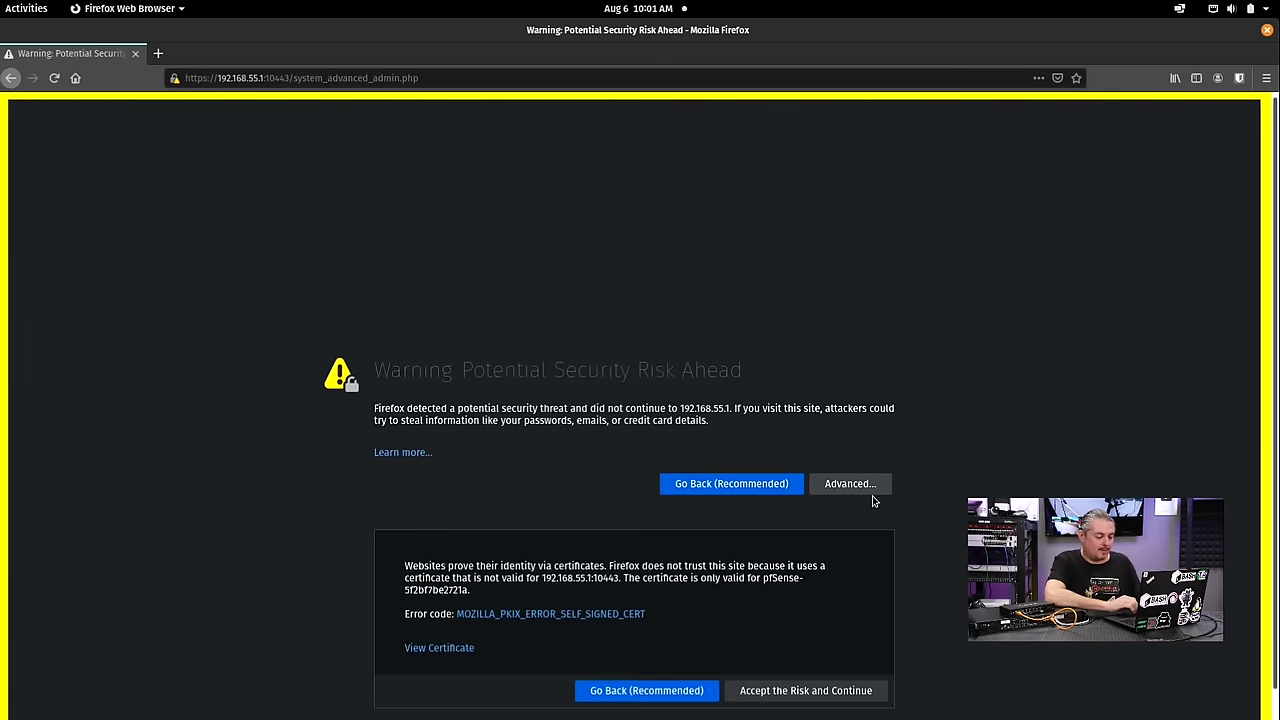
{"action": "left_click", "coordinate": [780, 661]}
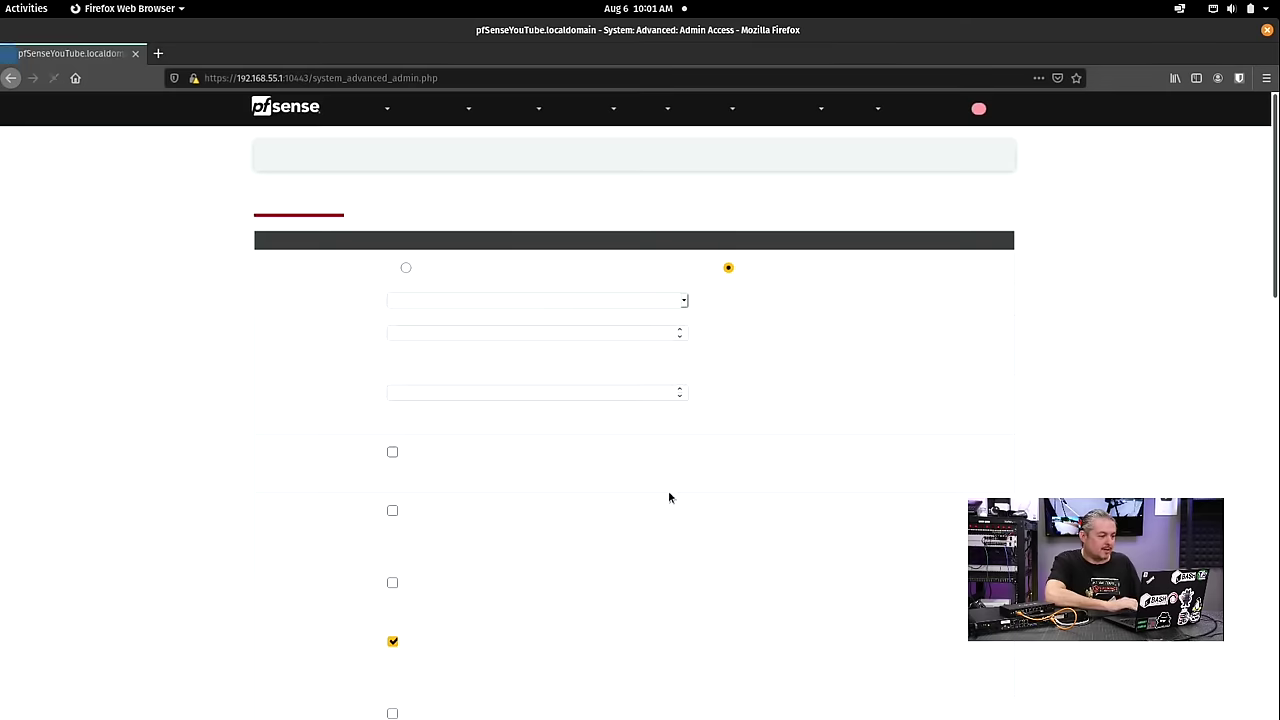
{"action": "left_click", "coordinate": [520, 82]}
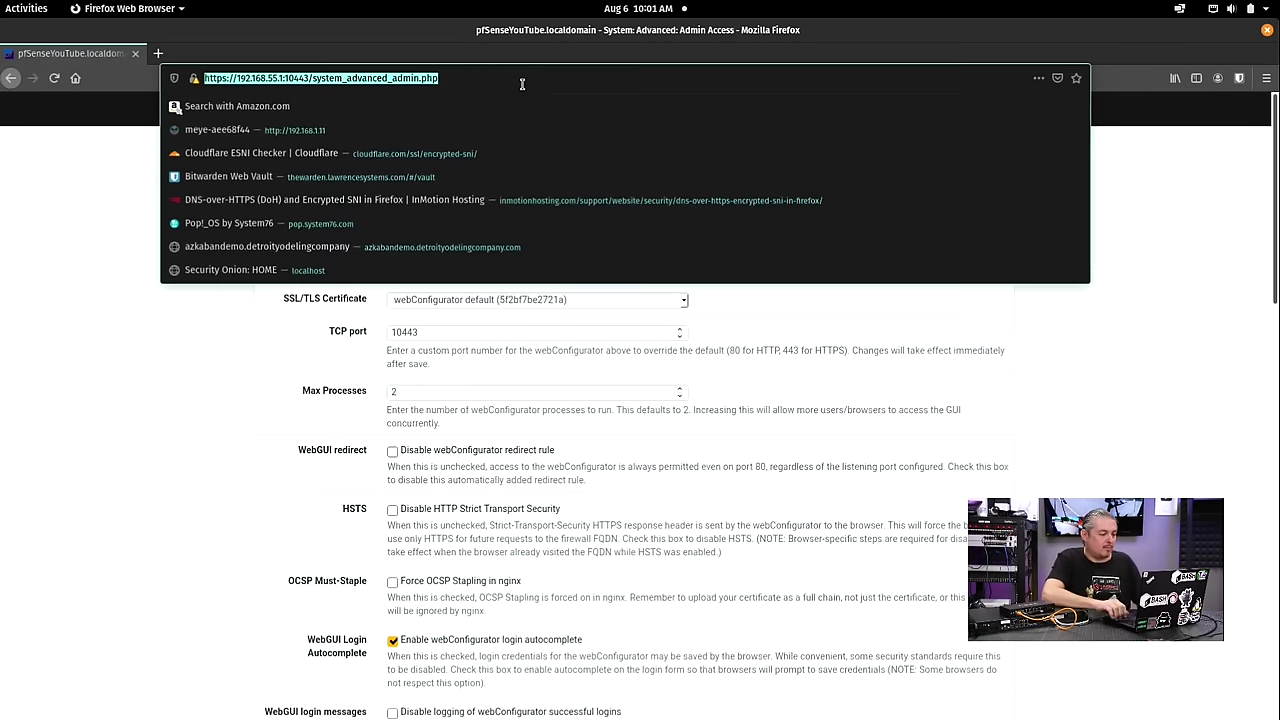
{"action": "key", "text": "Left"}
{"action": "key", "text": "ctrl+Right"}
{"action": "key", "text": "ctrl+Right"}
{"action": "key", "text": "ctrl+Right"}
{"action": "key", "text": "ctrl+Right"}
{"action": "key", "text": "ctrl+Right"}
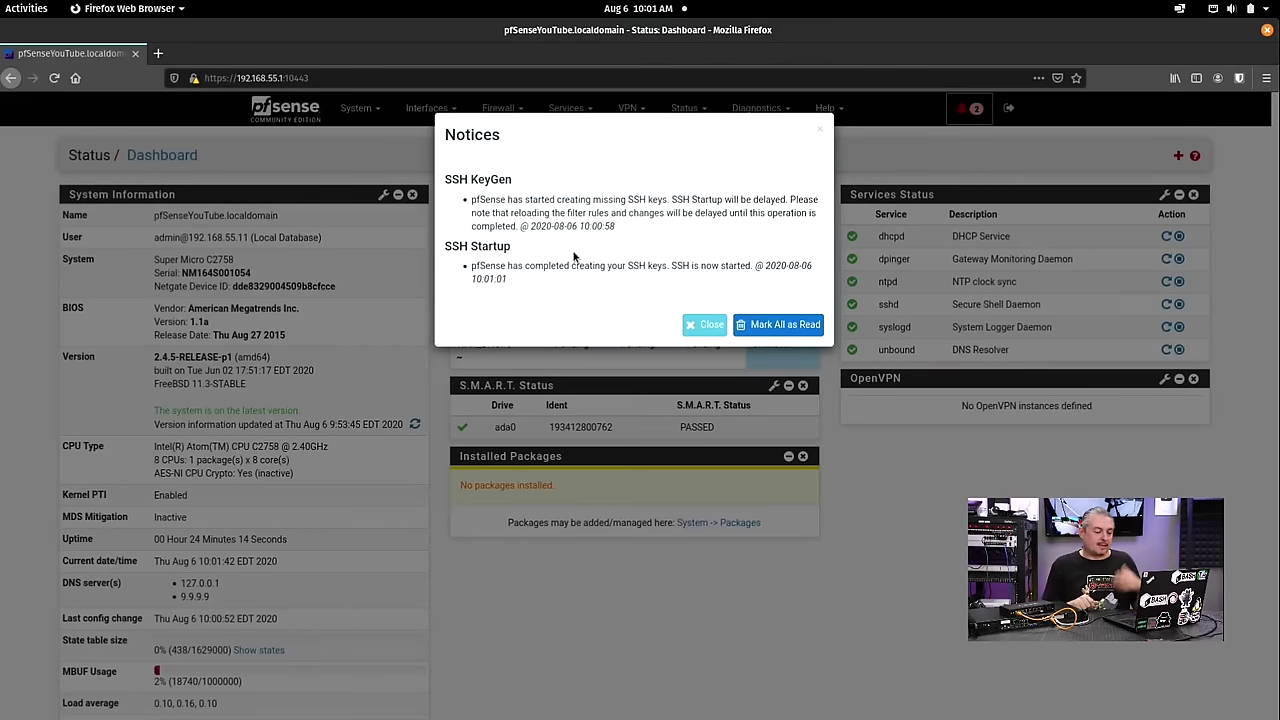
{"action": "left_click", "coordinate": [787, 323]}
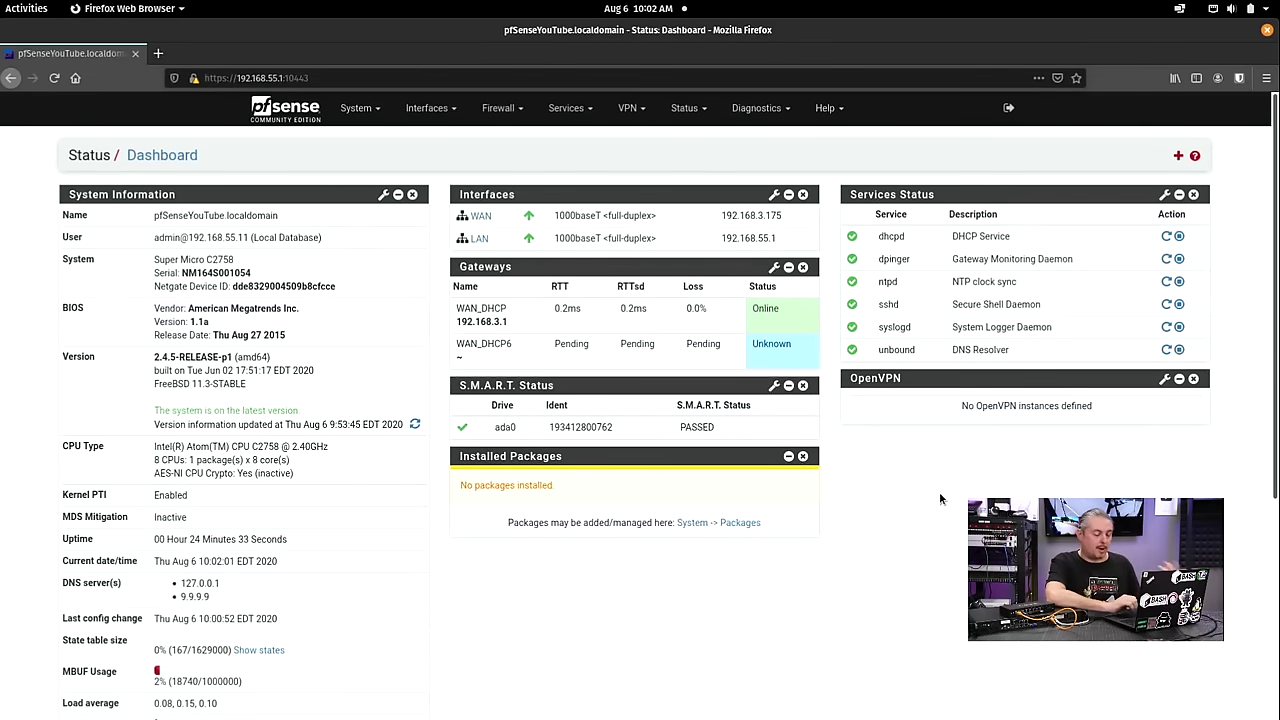
Highlight the WAN_DHCP6 entry in the Gateways widget to inspect it, and clear the selection
{"action": "left_click_drag", "start_coordinate": [452, 345], "coordinate": [540, 344]}
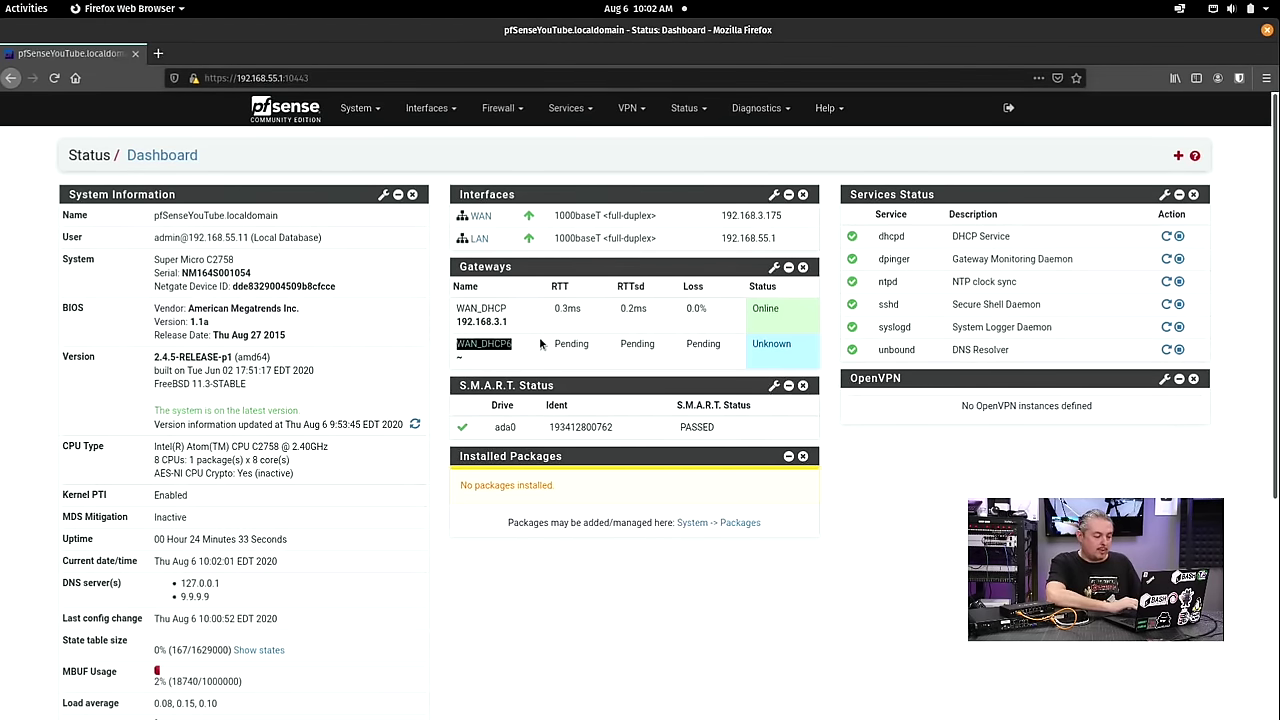
{"action": "left_click", "coordinate": [632, 349]}
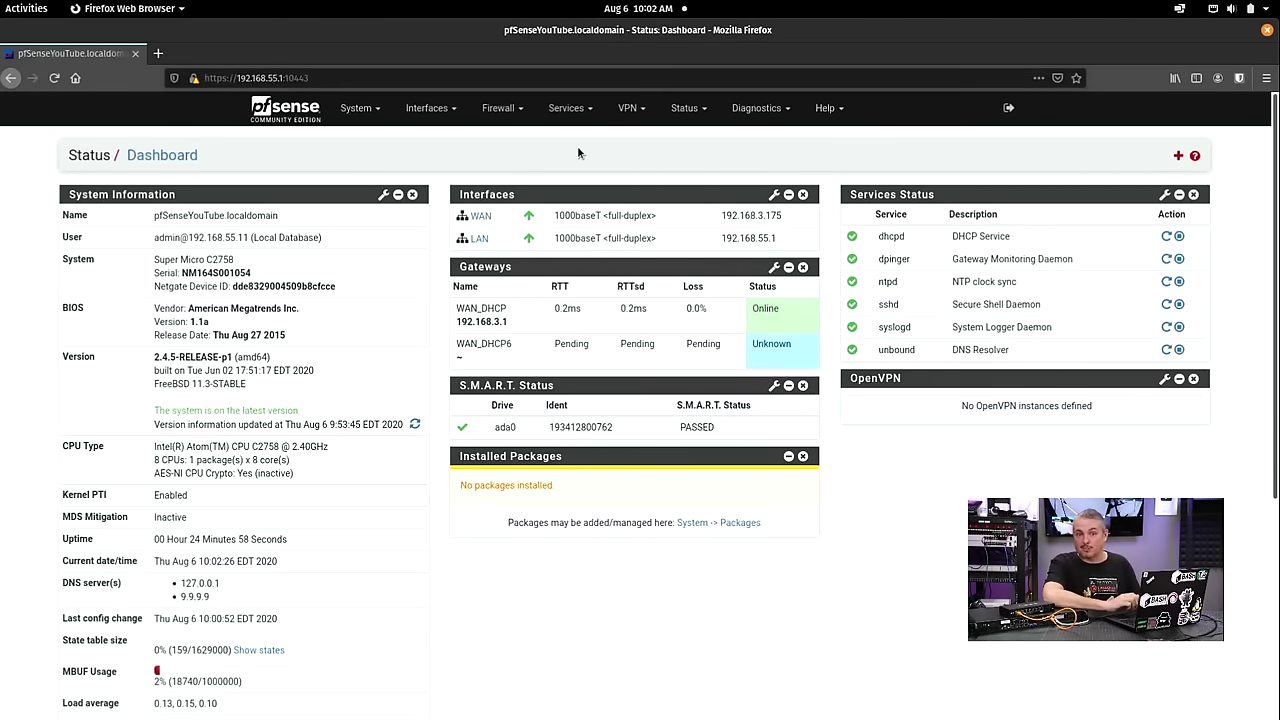
Open the firewall rules and review the WAN, Floating and LAN rule lists
{"action": "left_click", "coordinate": [516, 120]}
{"action": "left_click", "coordinate": [496, 180]}
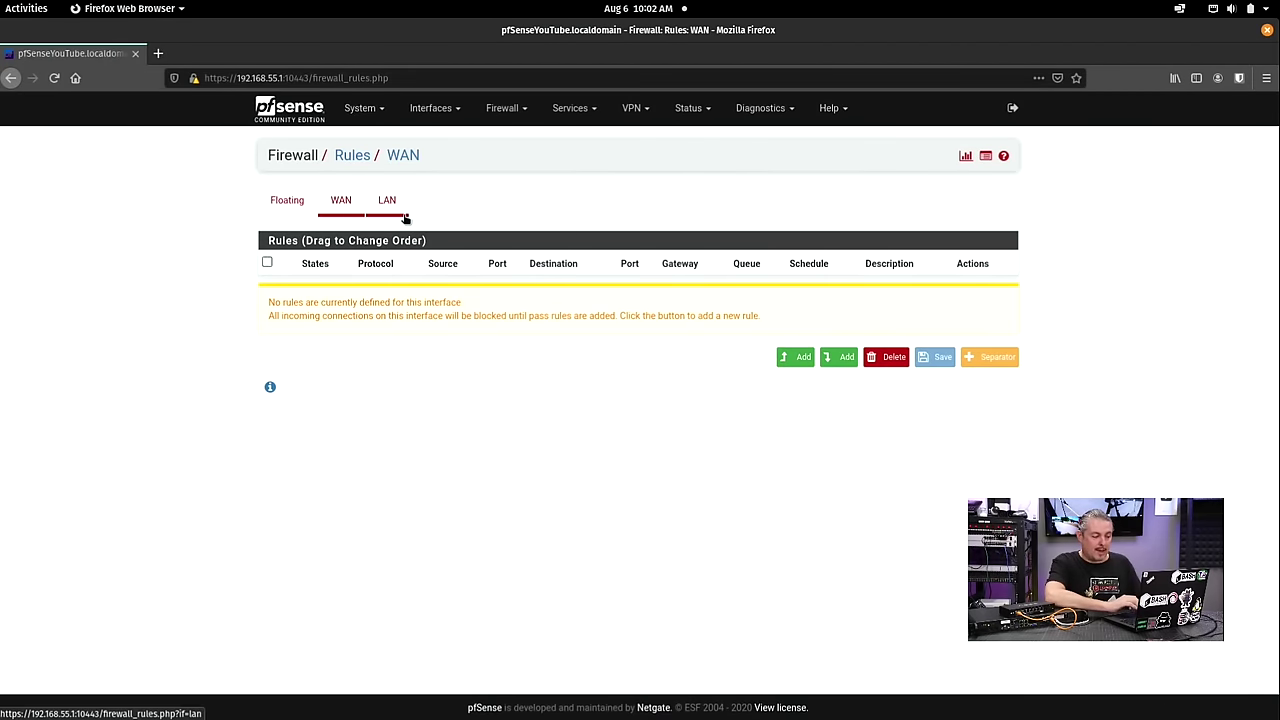
{"action": "left_click", "coordinate": [298, 203]}
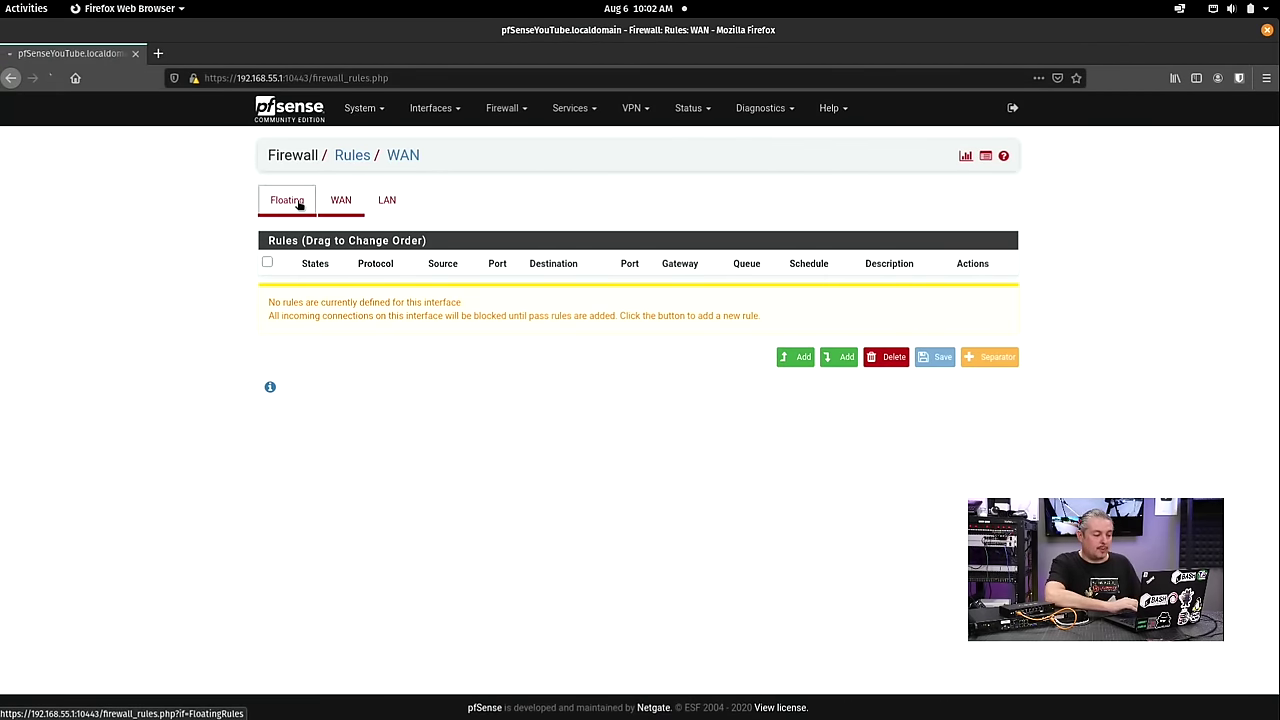
{"action": "left_click", "coordinate": [393, 202]}
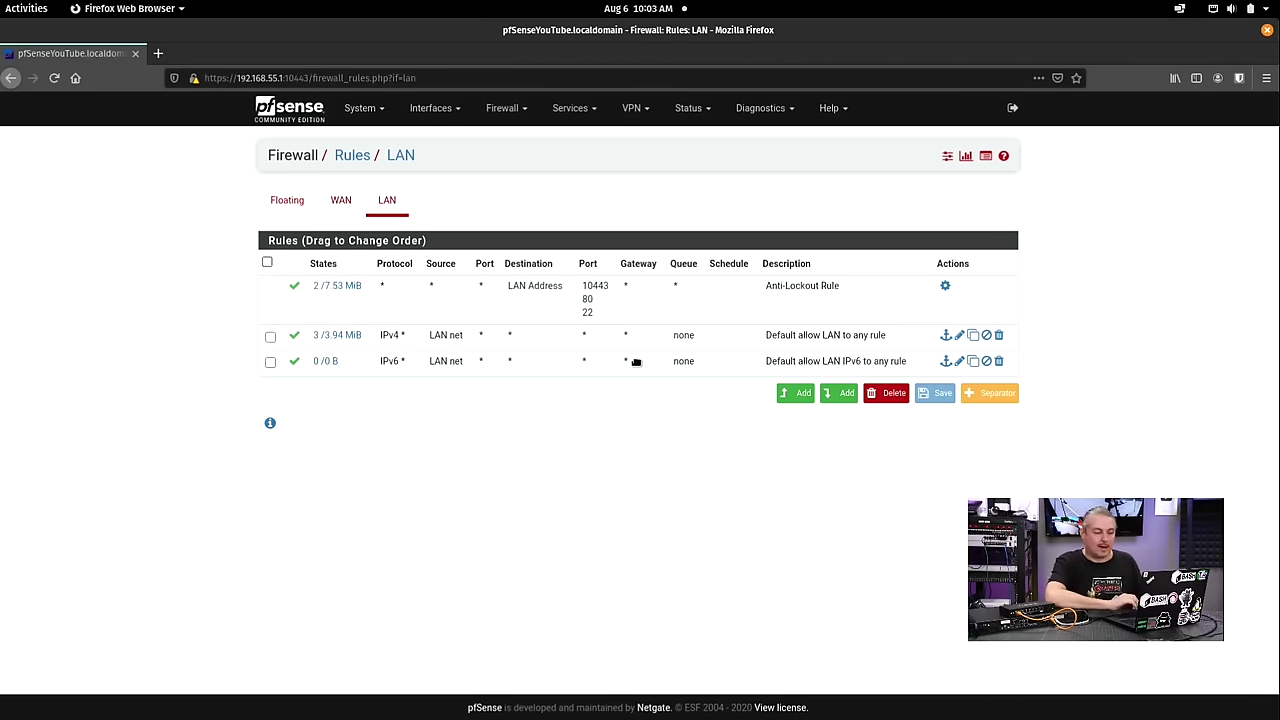
Set the NAT Reflection mode for port forwards to Pure NAT in the advanced Firewall & NAT settings and save
{"action": "left_click", "coordinate": [361, 108]}
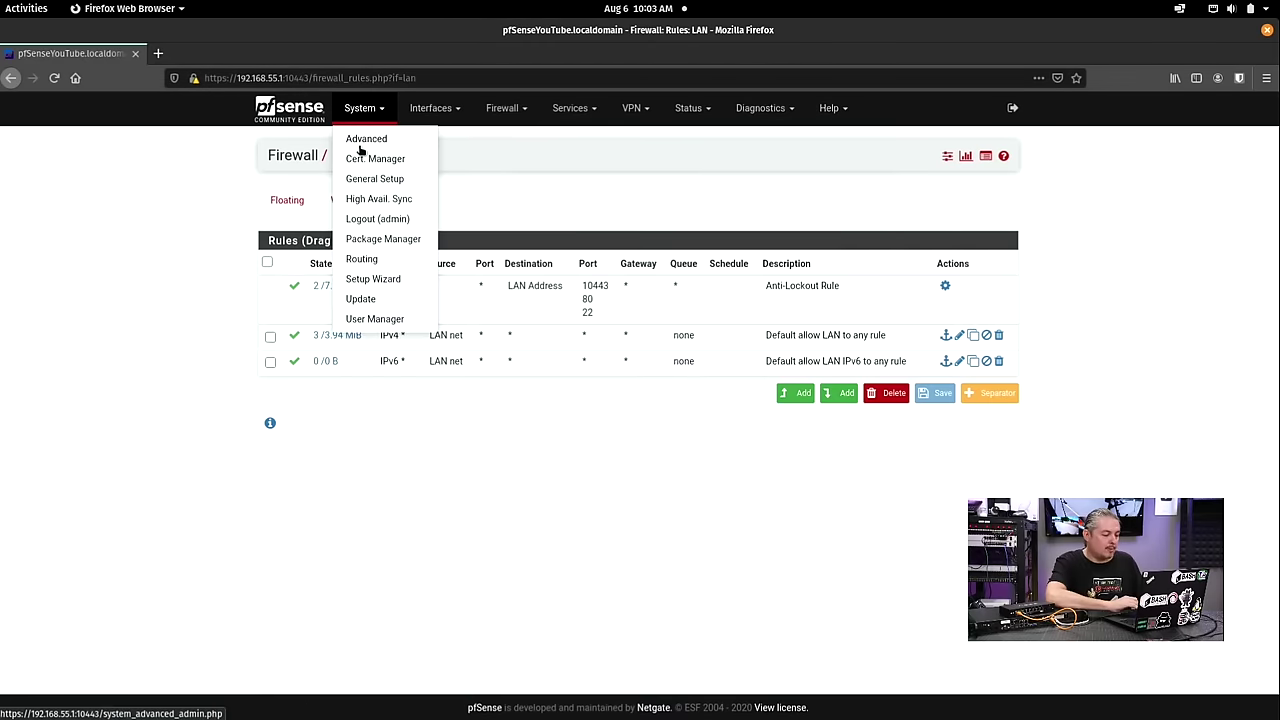
{"action": "left_click", "coordinate": [361, 147]}
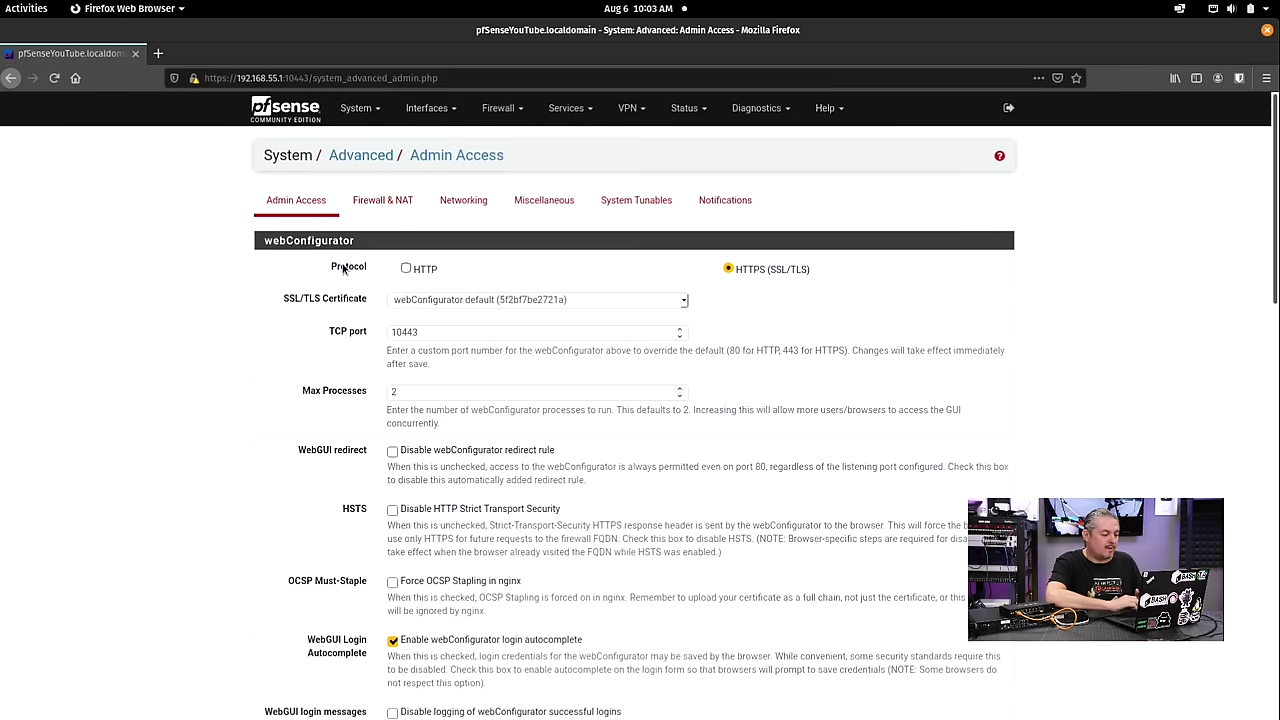
{"action": "scroll", "coordinate": [343, 268], "scroll_direction": "down", "scroll_amount": 4}
{"action": "scroll", "coordinate": [343, 268], "scroll_direction": "up", "scroll_amount": 4}
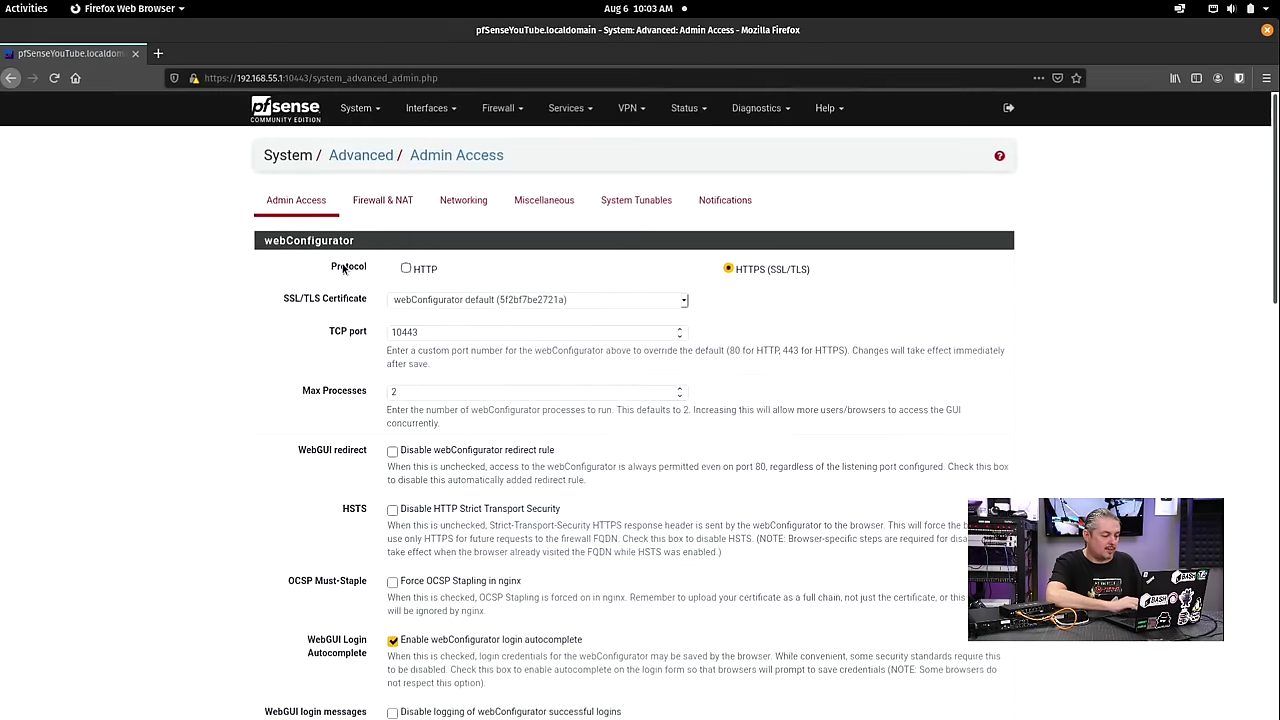
{"action": "left_click", "coordinate": [381, 205]}
{"action": "scroll", "coordinate": [334, 376], "scroll_direction": "down", "scroll_amount": 10}
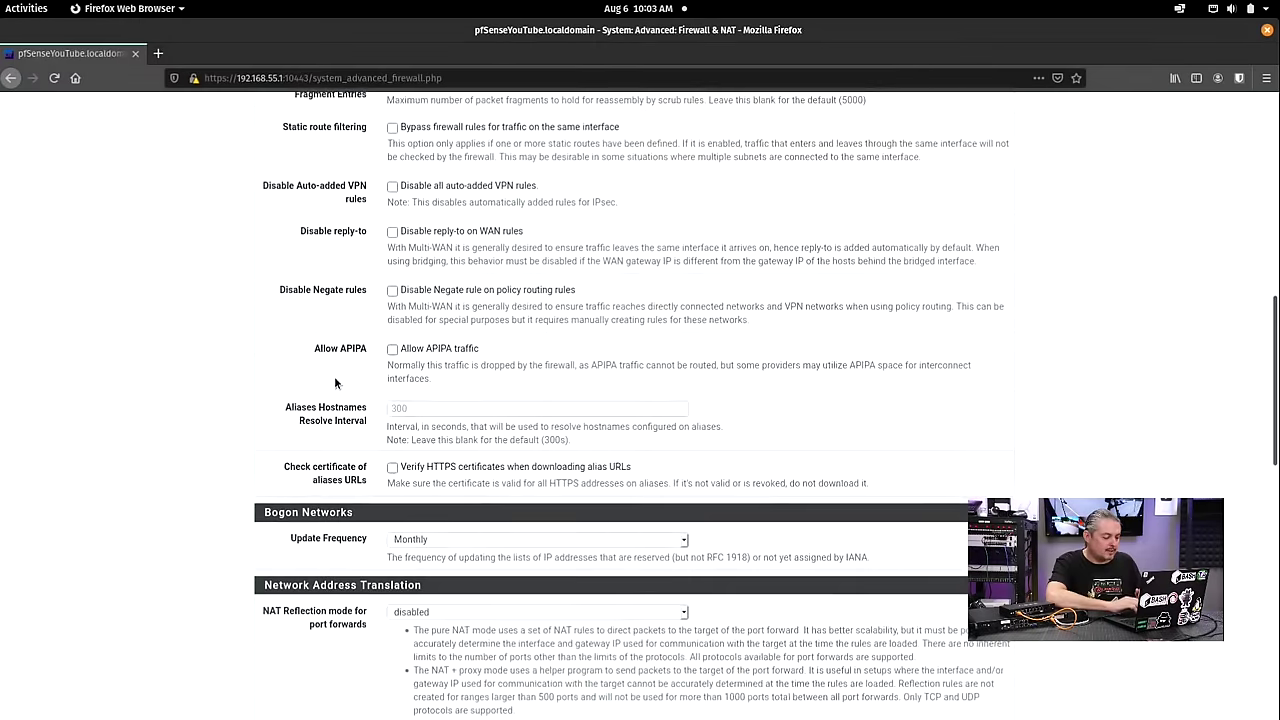
{"action": "scroll", "coordinate": [335, 383], "scroll_direction": "down", "scroll_amount": 5}
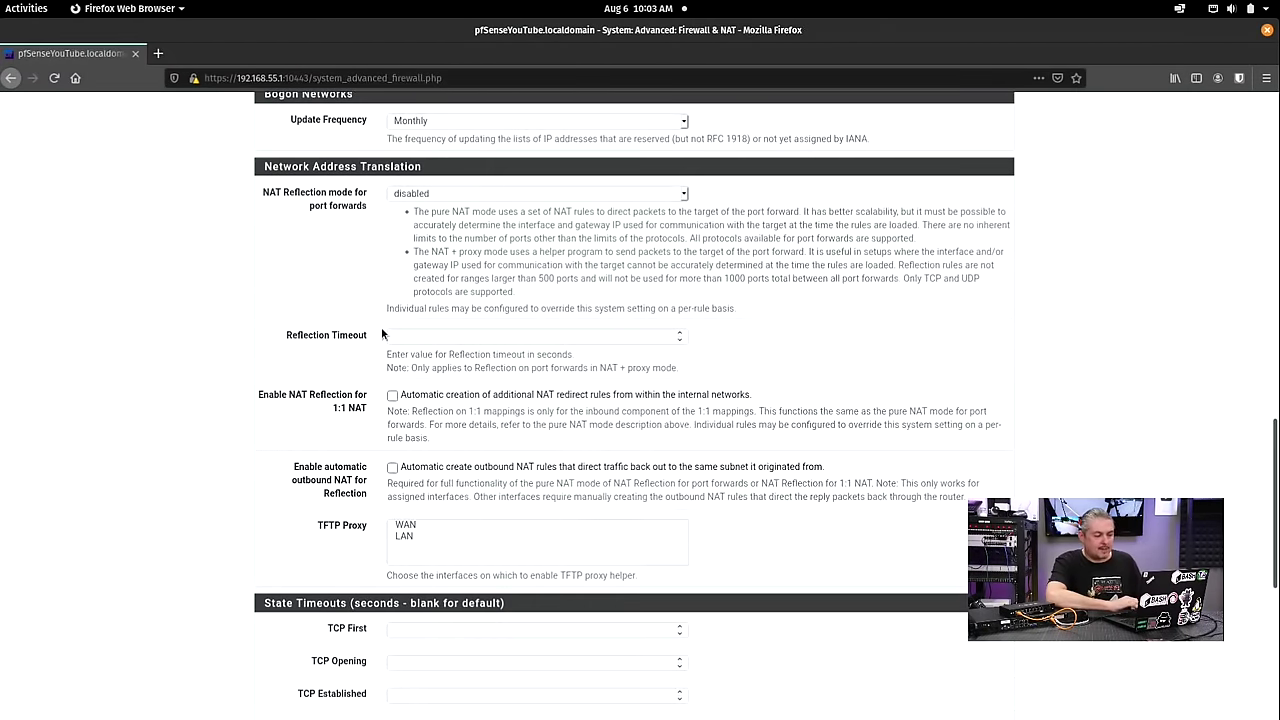
{"action": "left_click", "coordinate": [452, 196]}
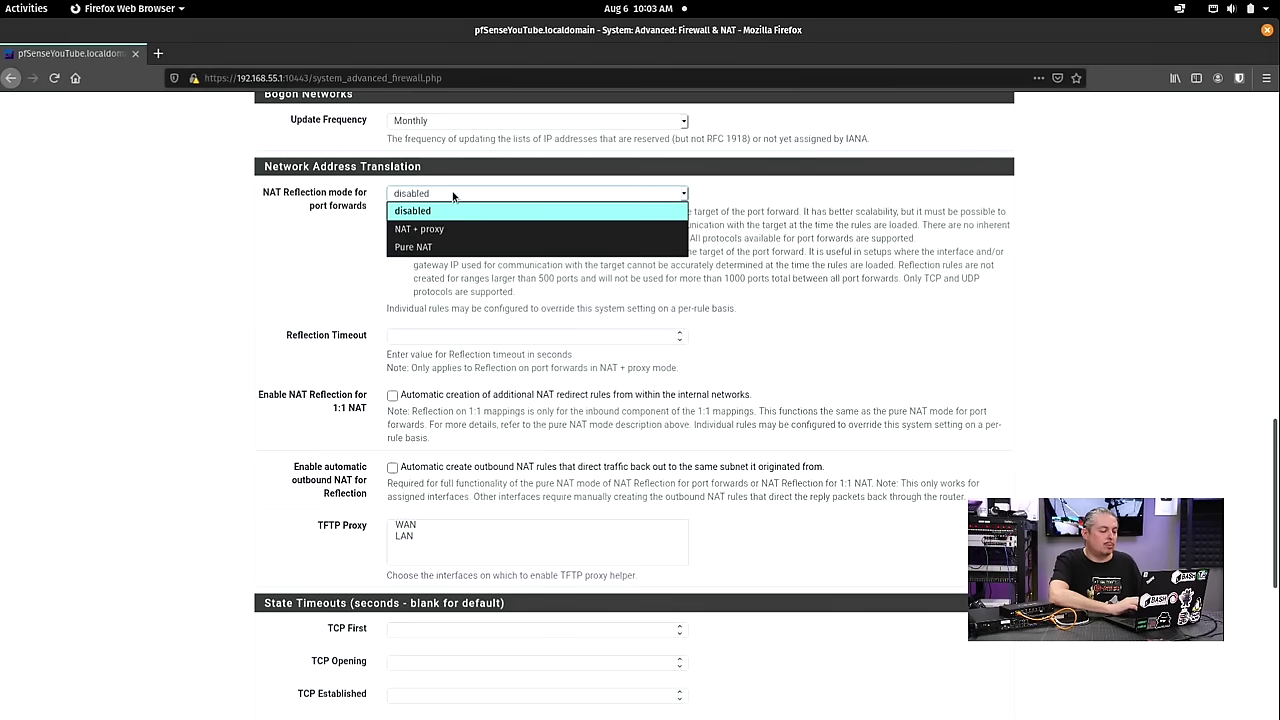
{"action": "left_click", "coordinate": [430, 246]}
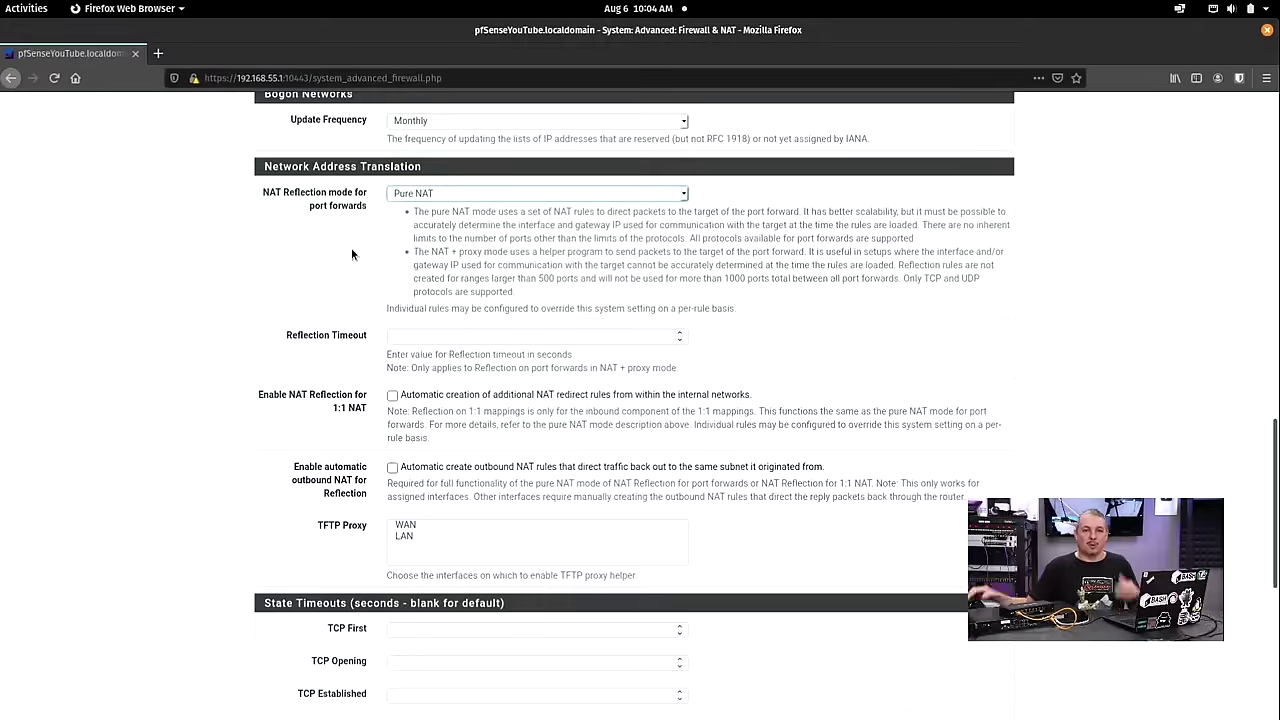
{"action": "scroll", "coordinate": [485, 380], "scroll_direction": "down", "scroll_amount": 5}
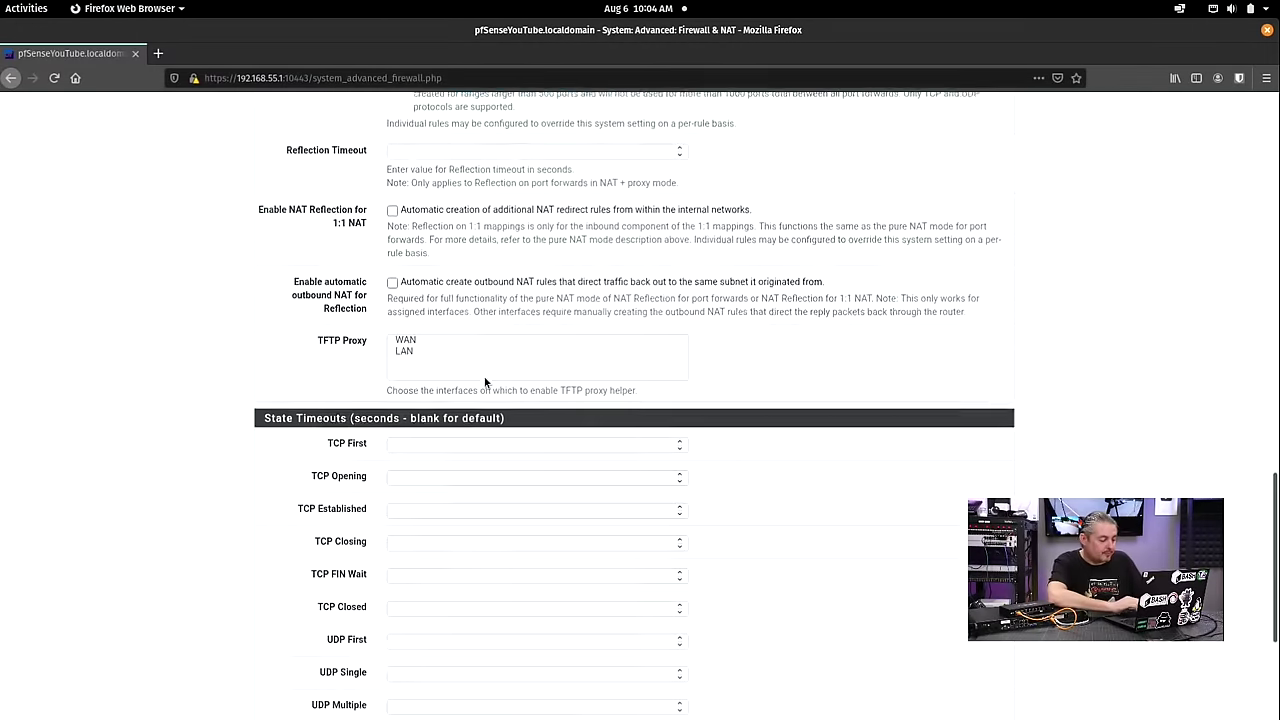
{"action": "left_click", "coordinate": [411, 649]}
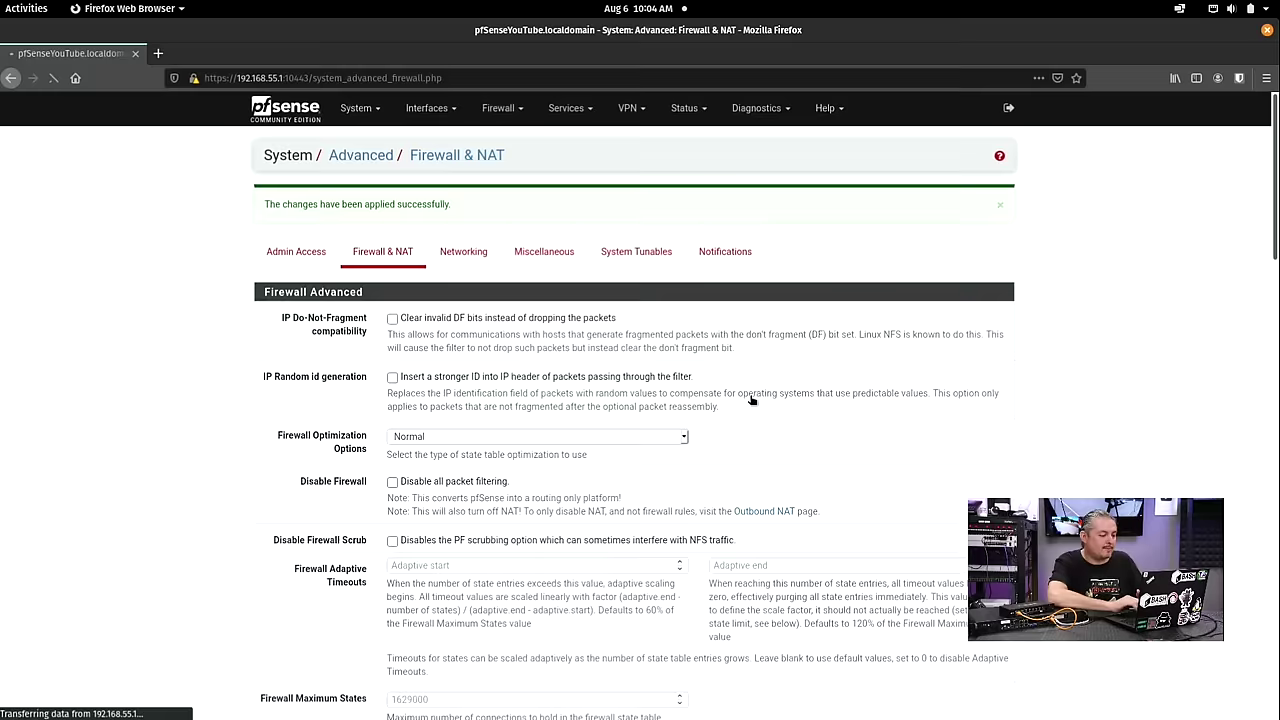
Disable the webConfigurator redirect rule in the advanced Admin Access settings and save the change
{"action": "left_click", "coordinate": [318, 261]}
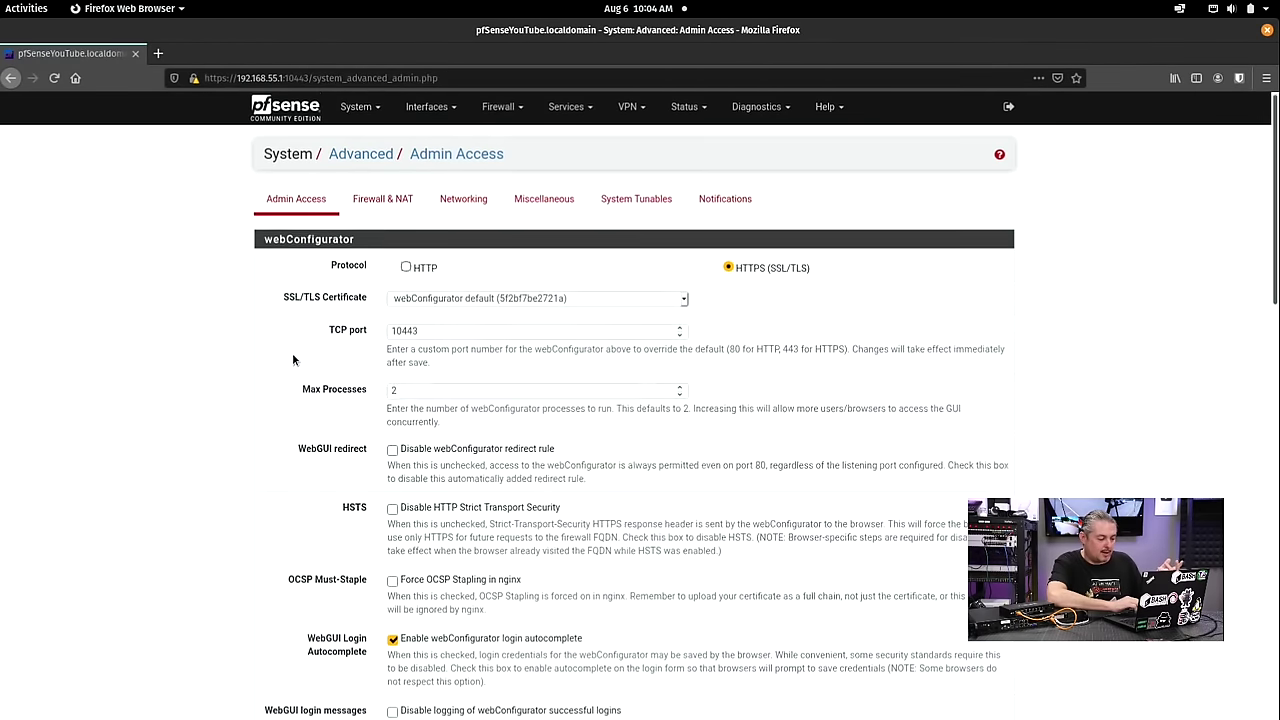
{"action": "scroll", "coordinate": [293, 360], "scroll_direction": "down", "scroll_amount": 3}
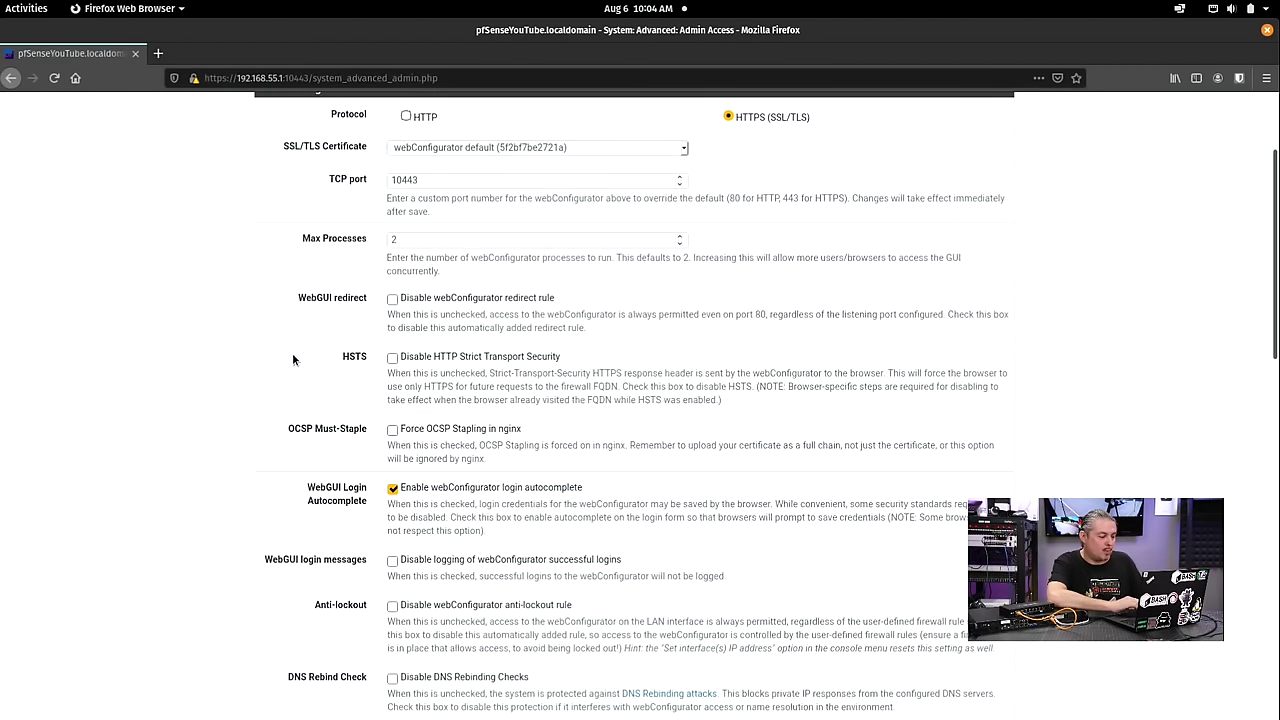
{"action": "left_click", "coordinate": [401, 299]}
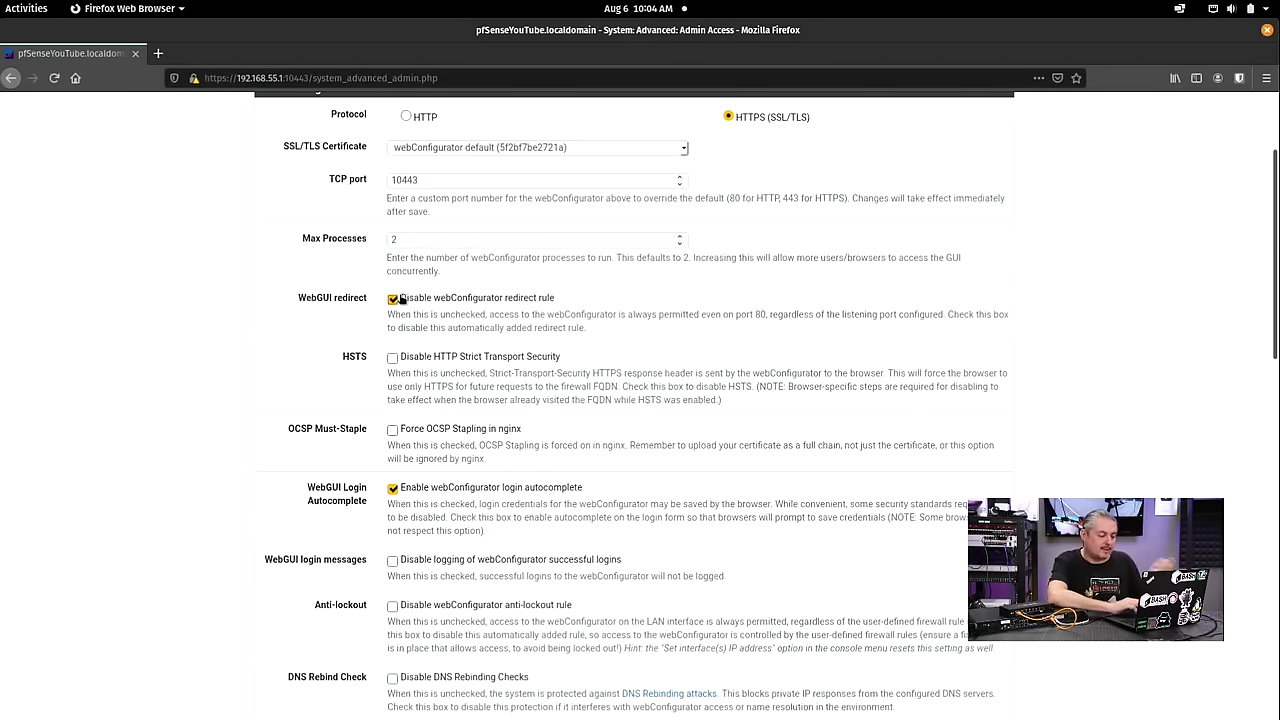
{"action": "scroll", "coordinate": [401, 299], "scroll_direction": "down", "scroll_amount": 15}
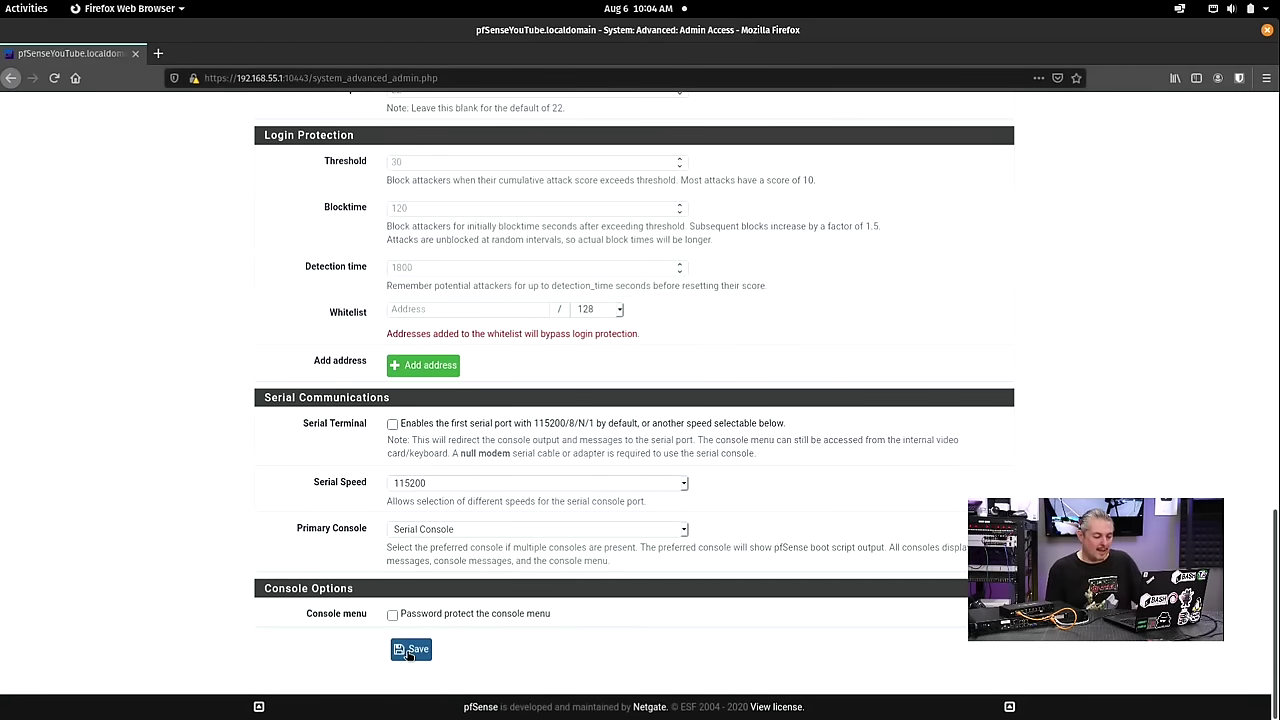
{"action": "left_click", "coordinate": [408, 654]}
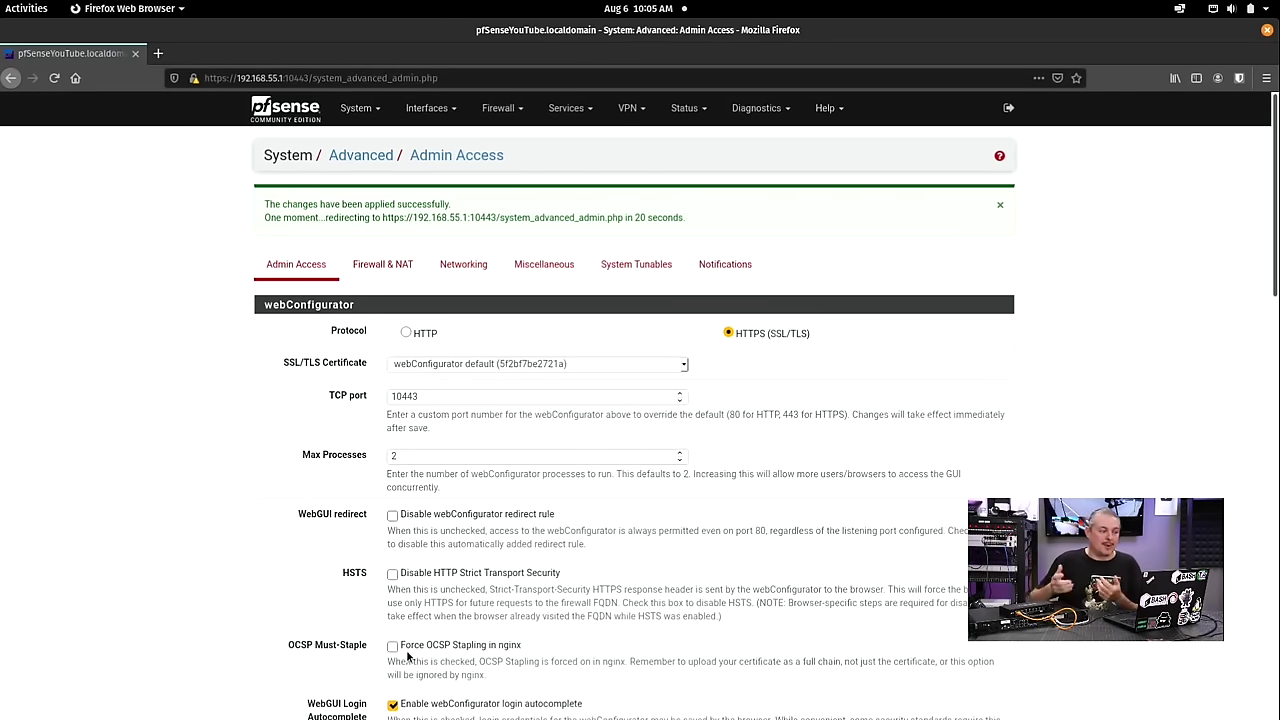
Add a new user in the User Manager, entering the username, the account password and the password confirmation
{"action": "left_click", "coordinate": [356, 108]}
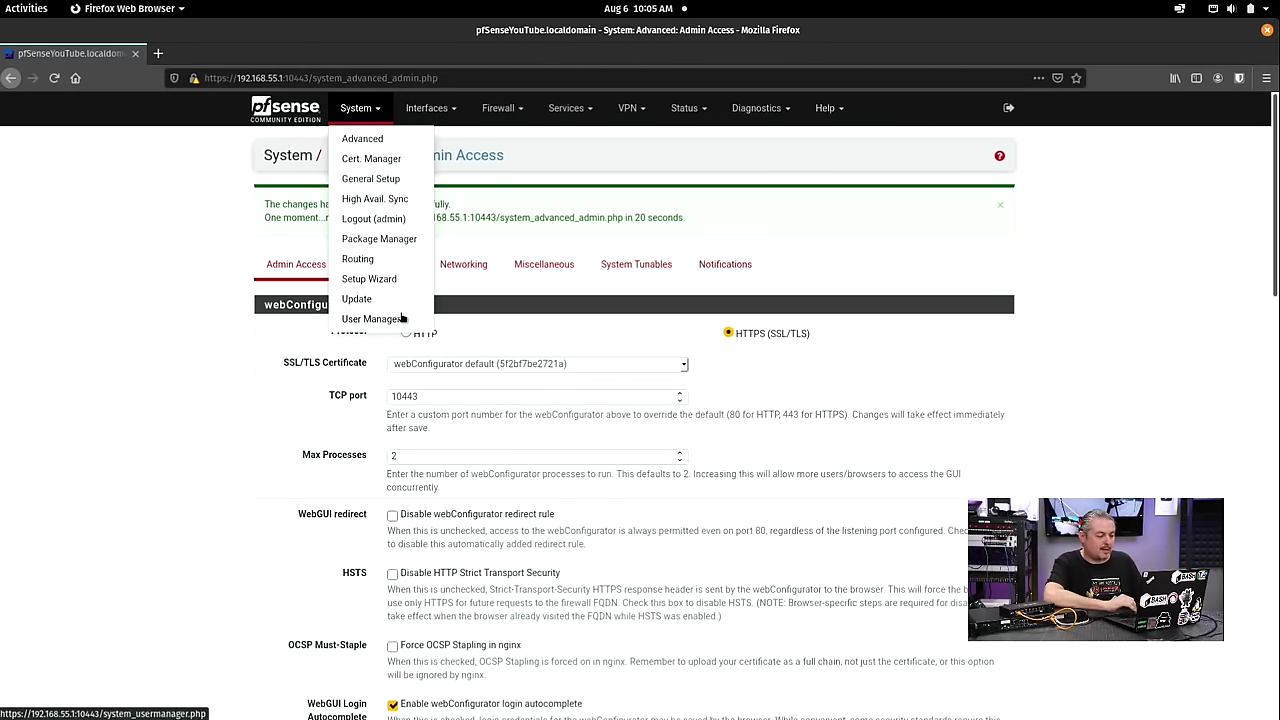
{"action": "left_click", "coordinate": [356, 108]}
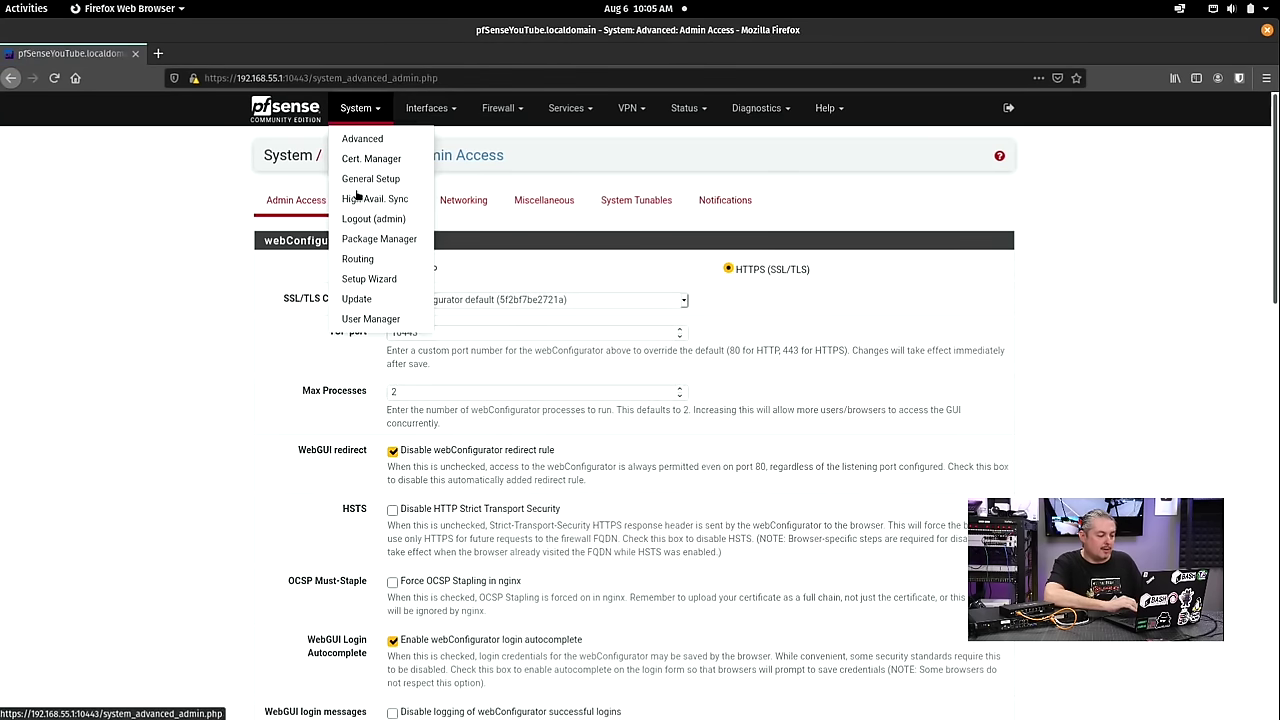
{"action": "left_click", "coordinate": [366, 320]}
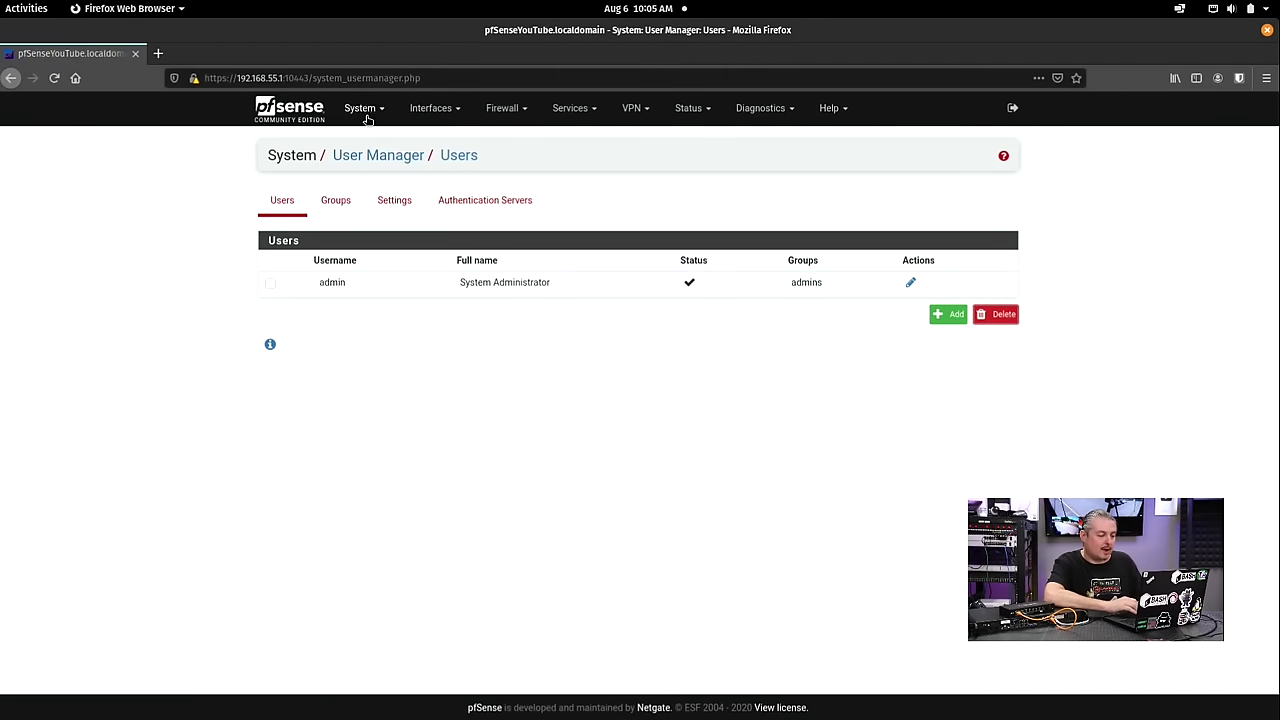
{"action": "left_click", "coordinate": [366, 116]}
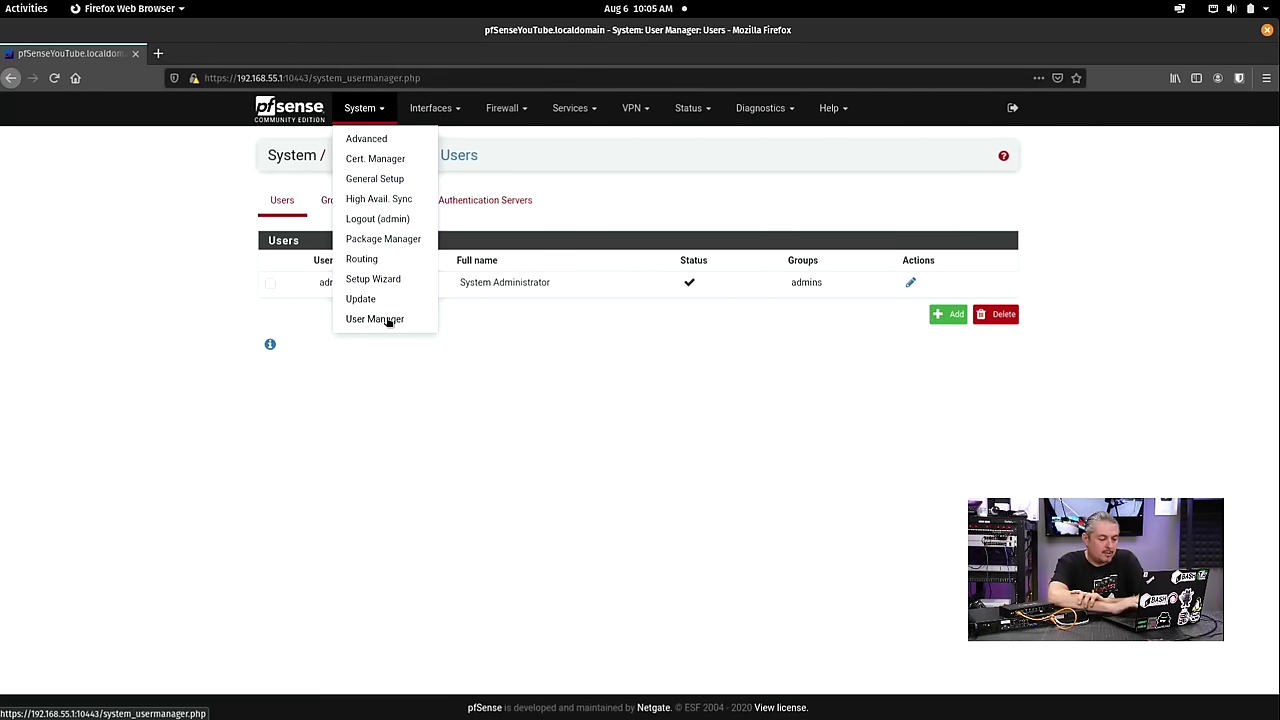
{"action": "left_click", "coordinate": [664, 419]}
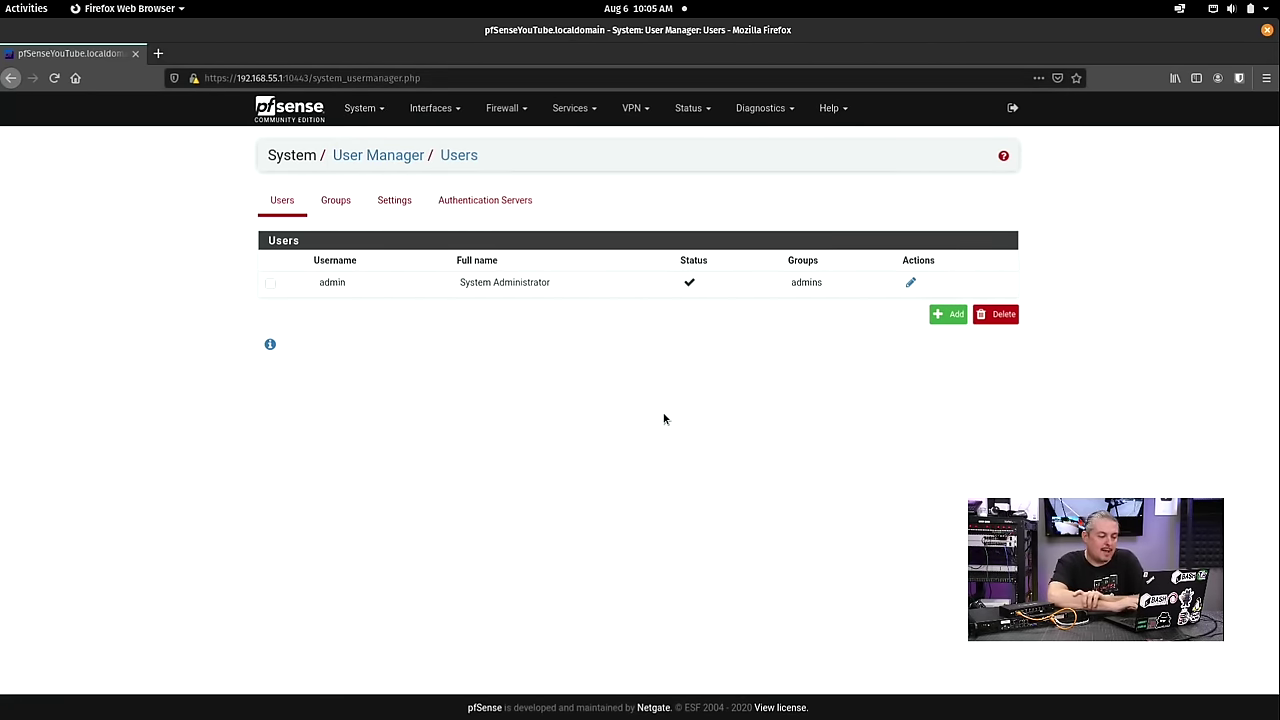
{"action": "left_click", "coordinate": [947, 314]}
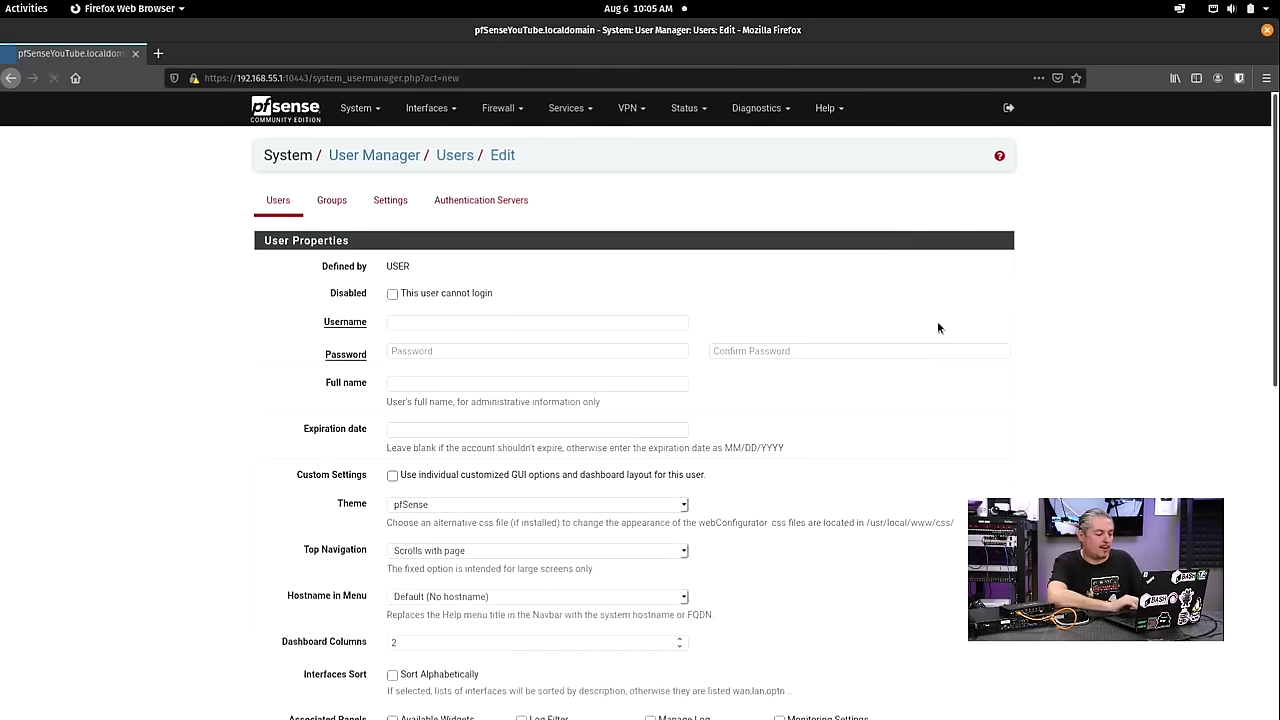
{"action": "left_click", "coordinate": [473, 323]}
{"action": "type", "text": "tom"}
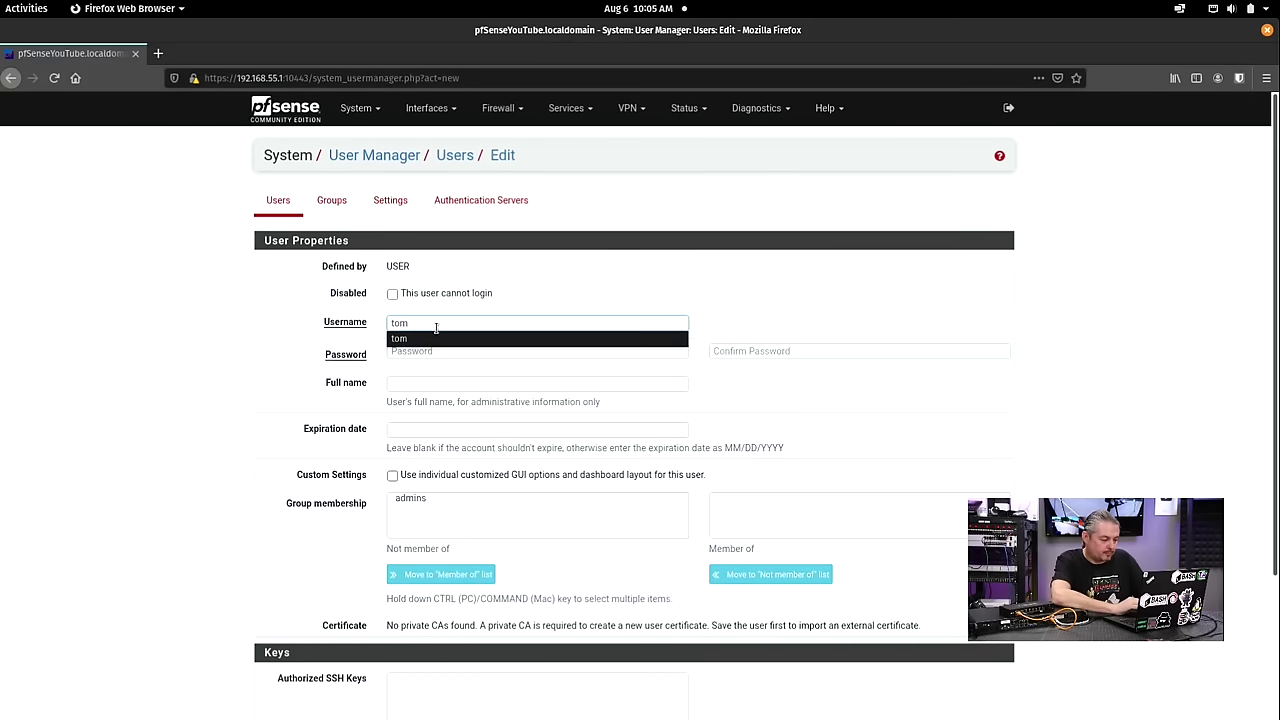
{"action": "left_click", "coordinate": [470, 323]}
{"action": "type", "text": "******"}
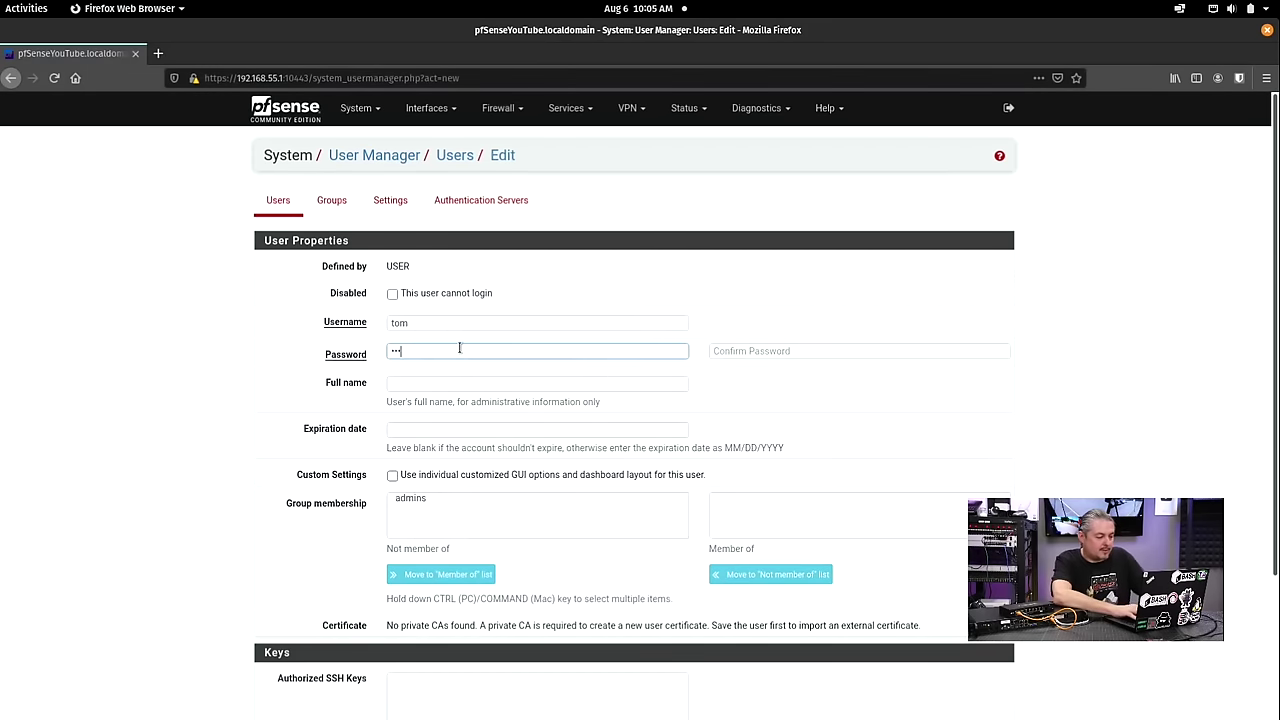
{"action": "key", "text": "Tab"}
{"action": "type", "text": "******"}
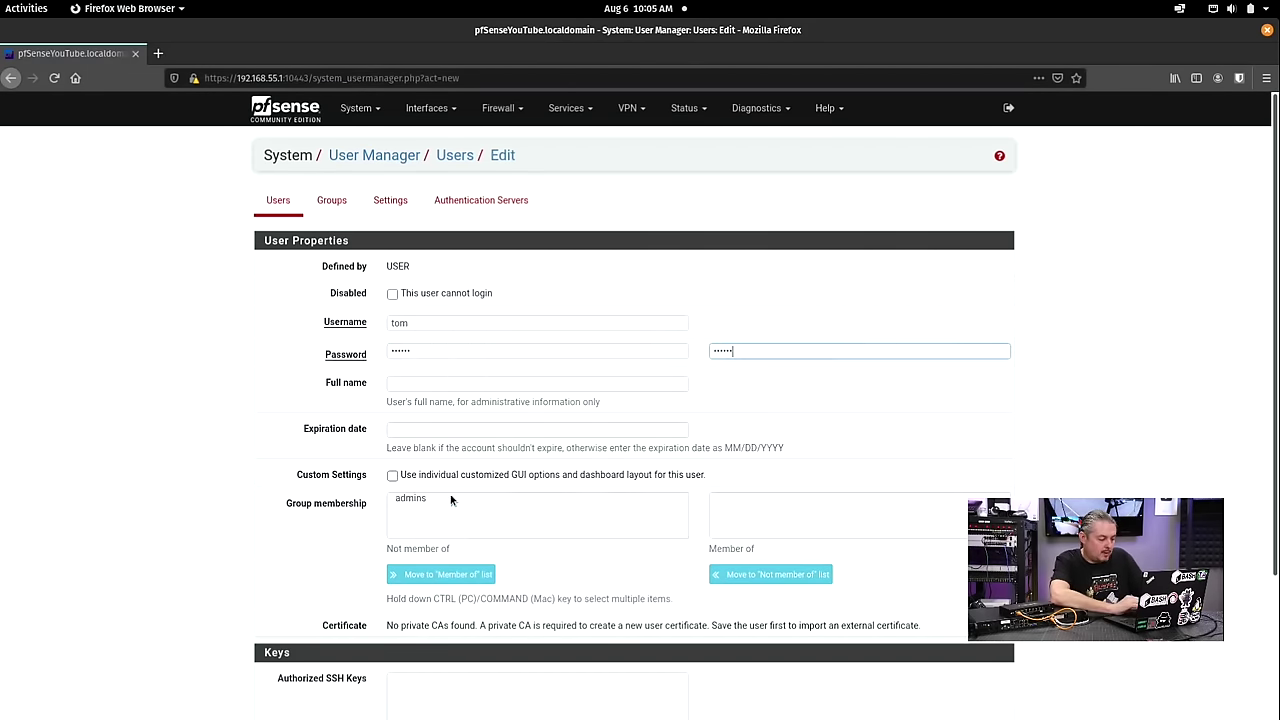
Make the new user a member of the admins group, fill in the user's full name and save the account
{"action": "left_click", "coordinate": [452, 500]}
{"action": "left_click", "coordinate": [443, 578]}
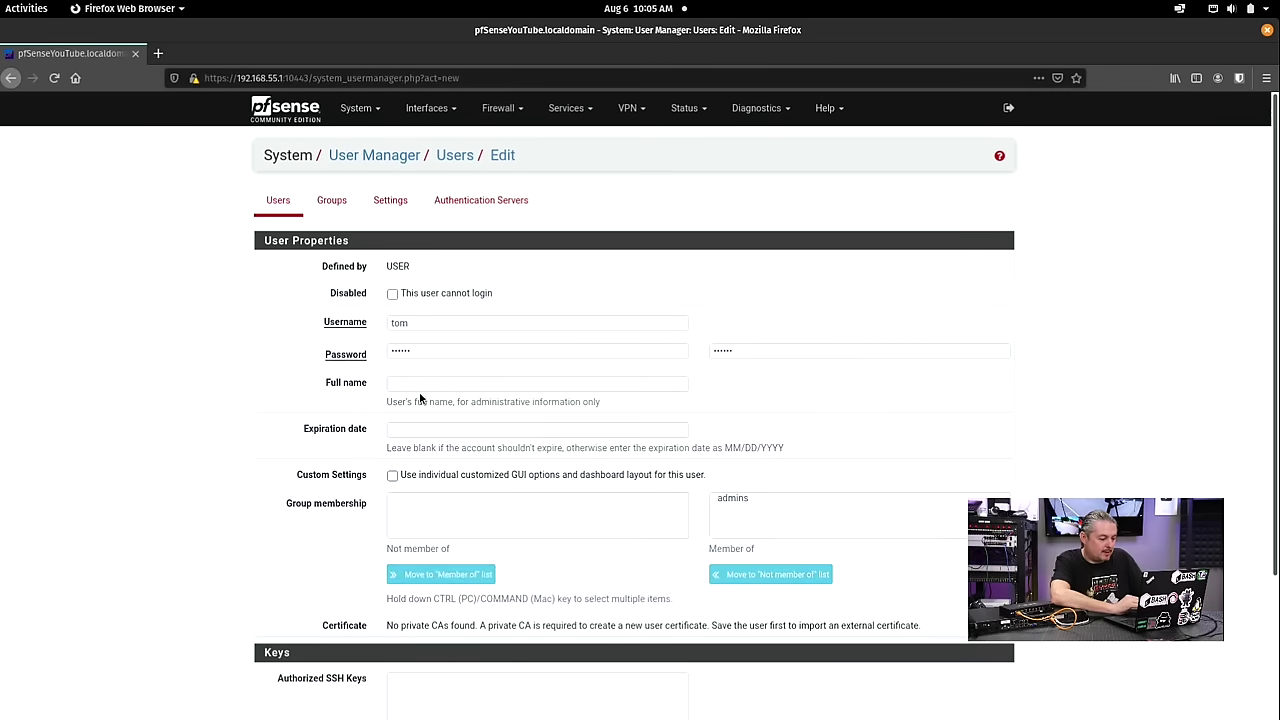
{"action": "left_click", "coordinate": [434, 383]}
{"action": "type", "text": "Thomas"}
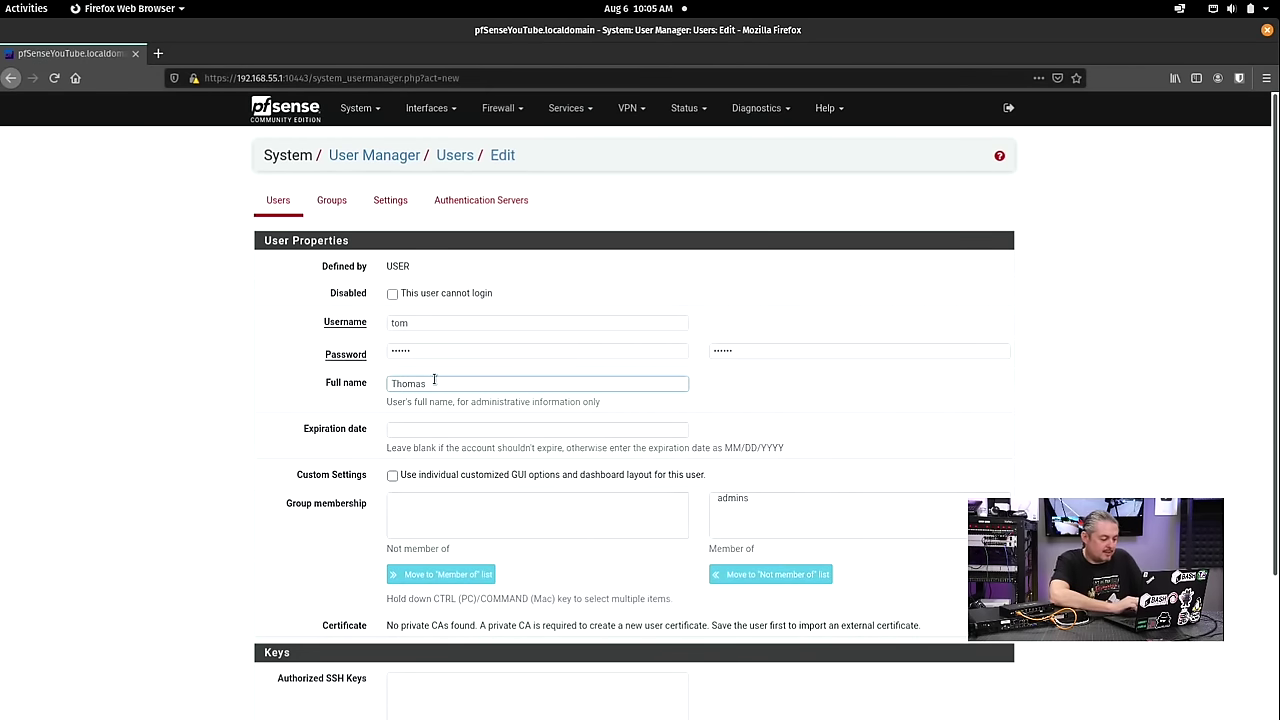
{"action": "scroll", "coordinate": [434, 383], "scroll_direction": "down", "scroll_amount": 3}
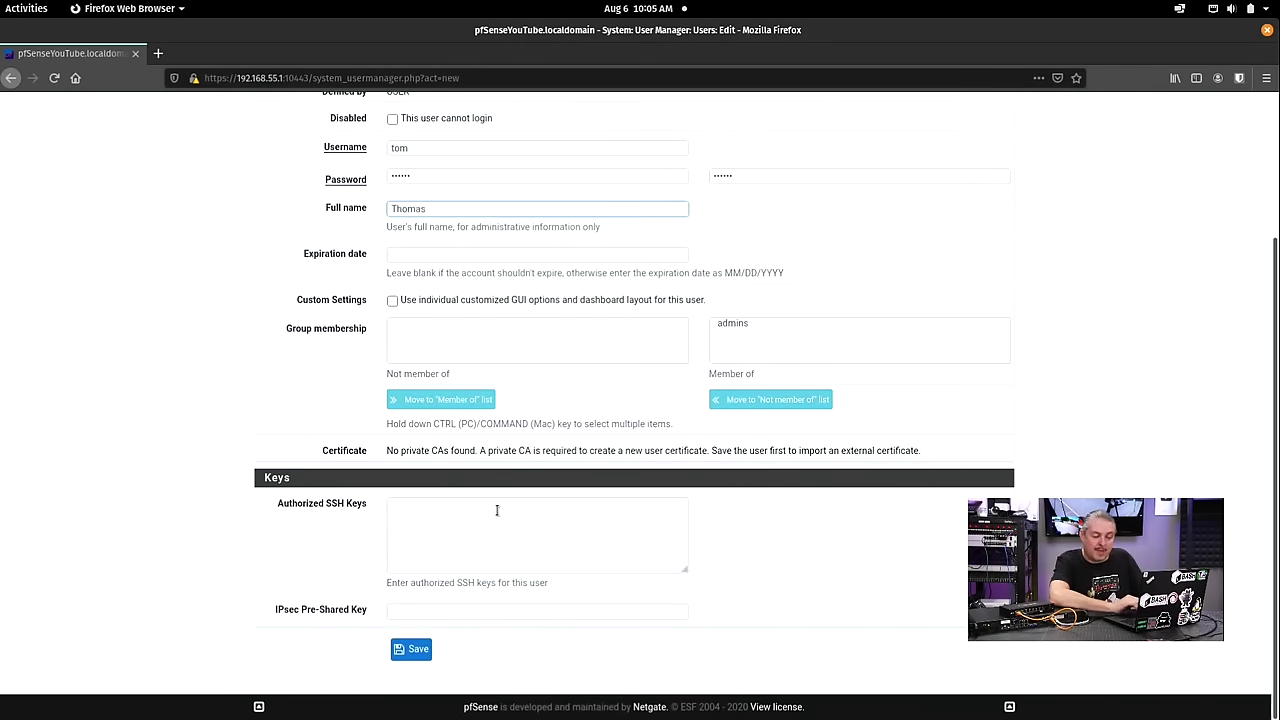
{"action": "left_click", "coordinate": [410, 661]}
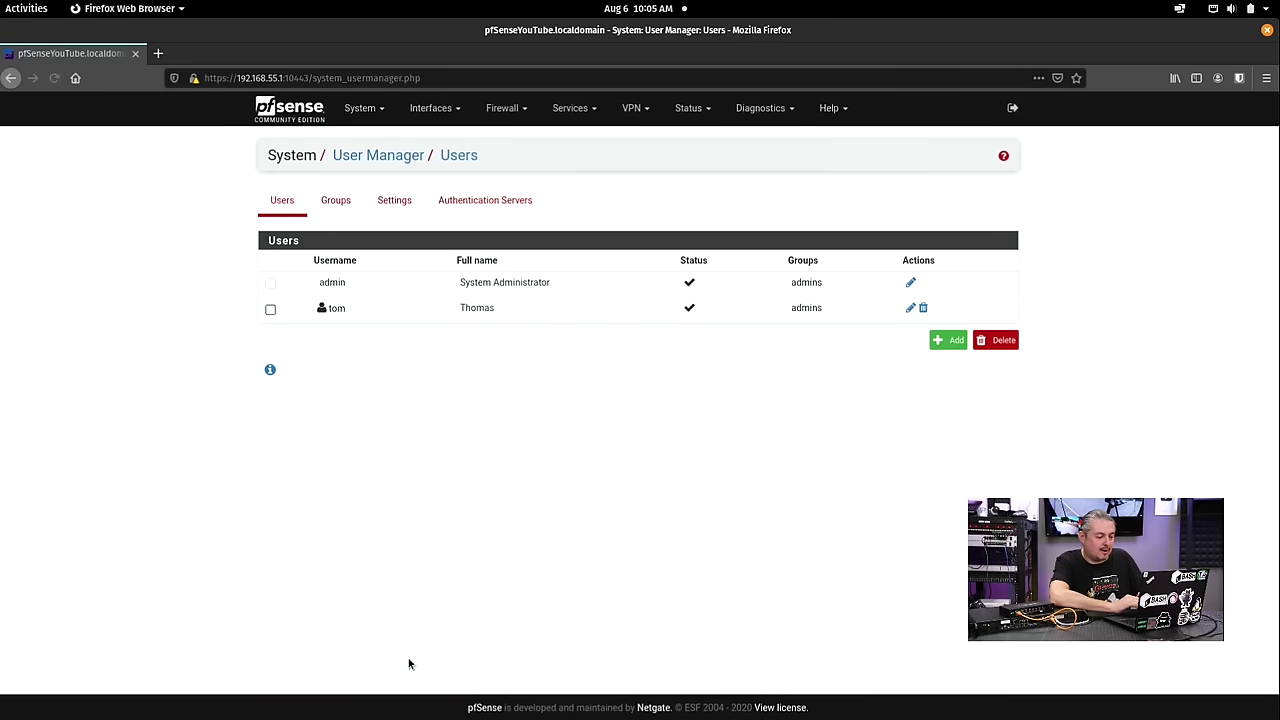
Log out of the admin account and sign in with the new user's username and password
{"action": "left_click", "coordinate": [1012, 108]}
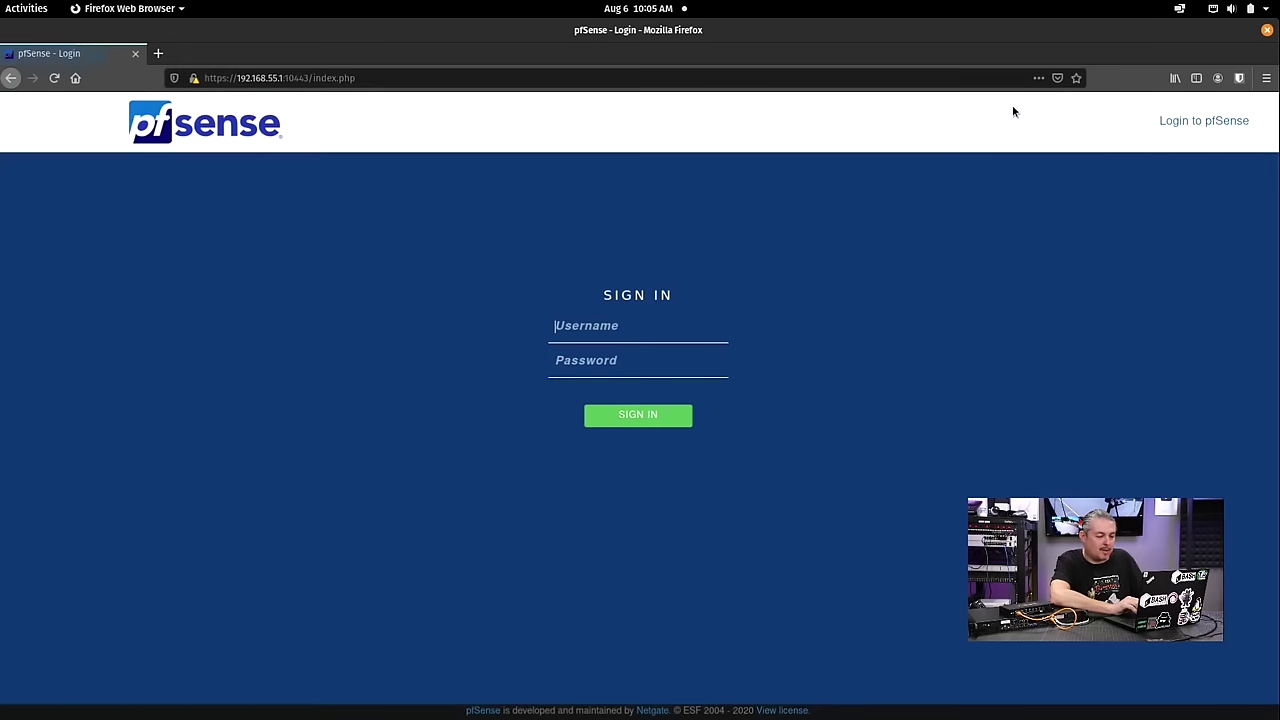
{"action": "type", "text": "tom"}
{"action": "left_click", "coordinate": [617, 363]}
{"action": "type", "text": "******"}
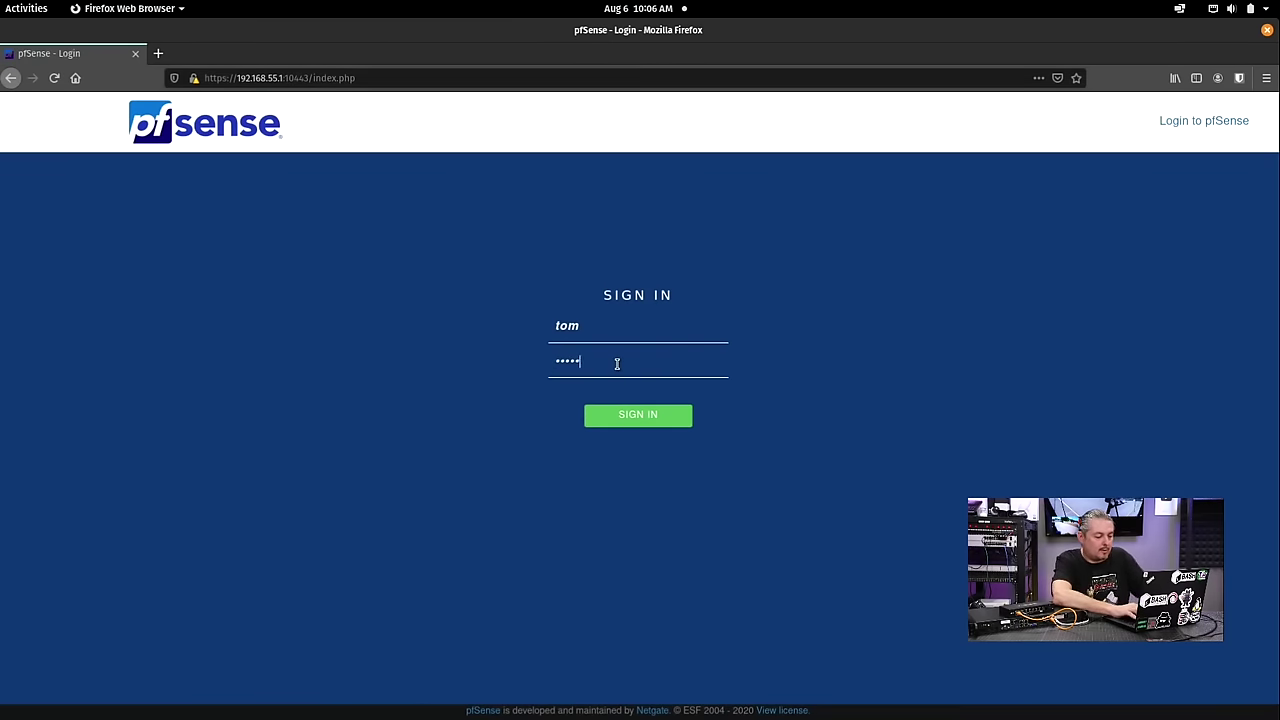
{"action": "key", "text": "Return"}
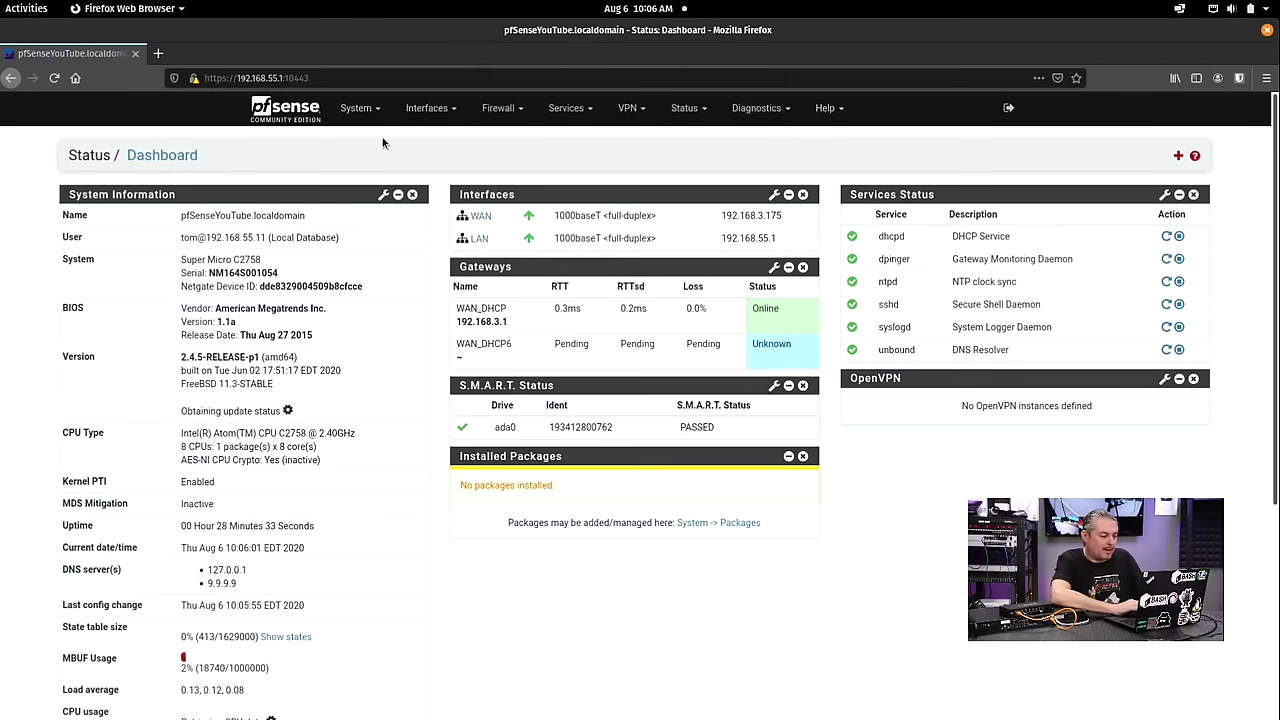
Disable login for the built-in admin account in the User Manager and save the change
{"action": "left_click", "coordinate": [358, 108]}
{"action": "left_click", "coordinate": [372, 319]}
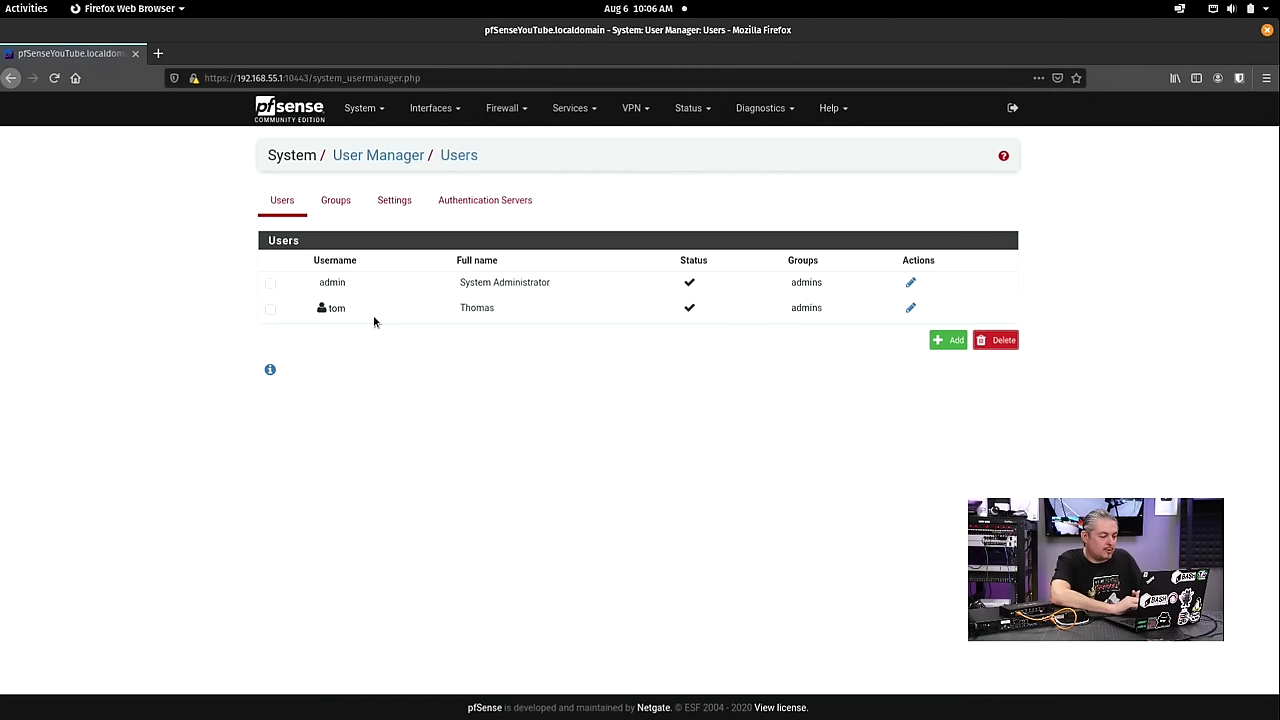
{"action": "left_click", "coordinate": [912, 283]}
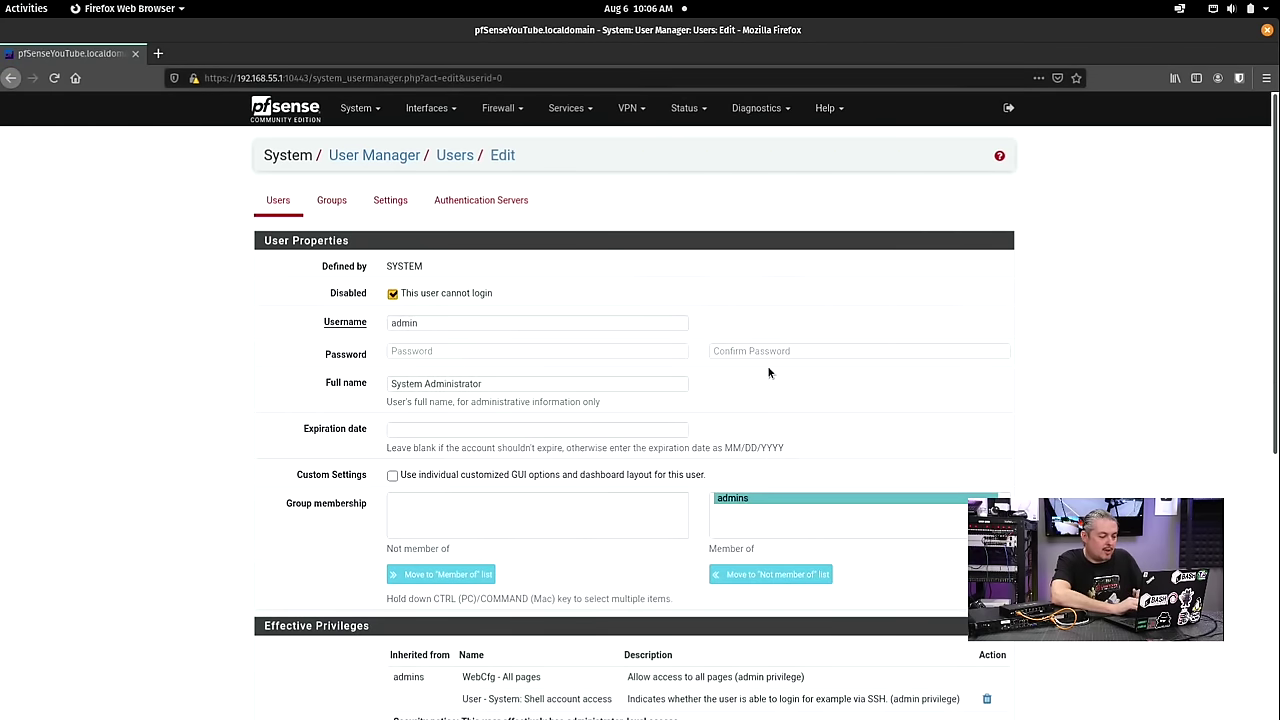
{"action": "scroll", "coordinate": [767, 365], "scroll_direction": "down", "scroll_amount": 5}
{"action": "left_click", "coordinate": [416, 650]}
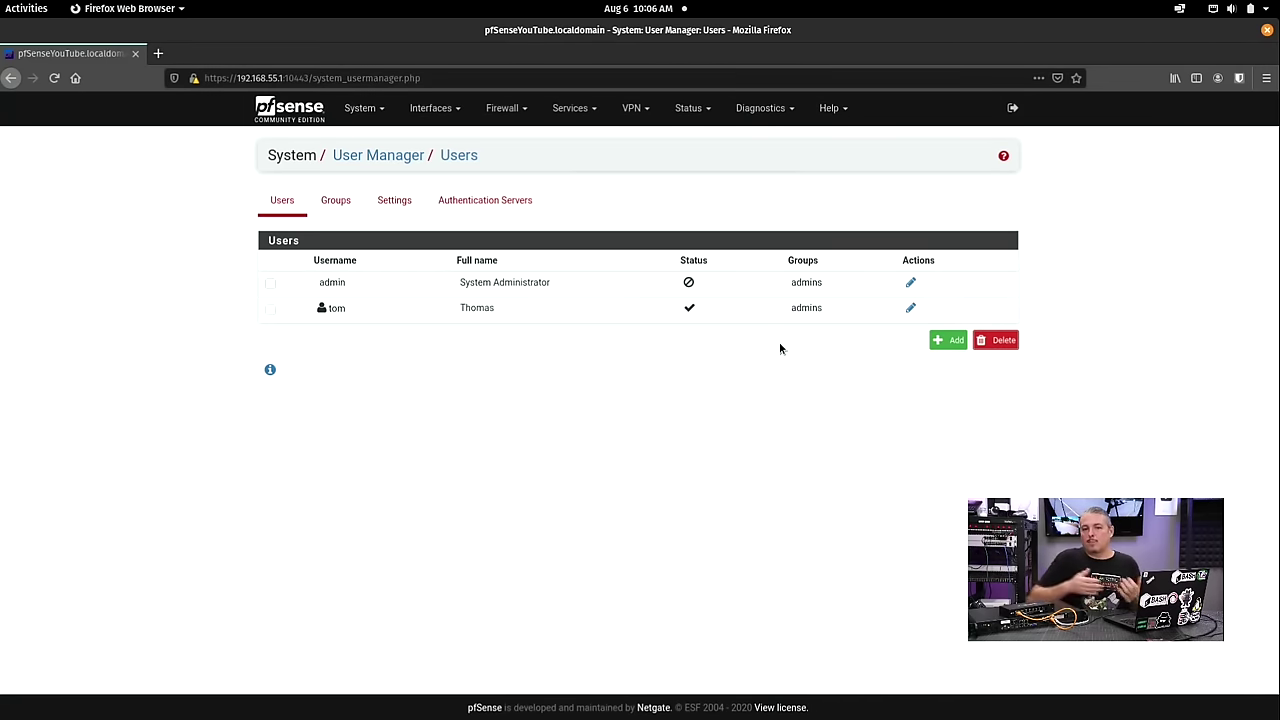
Open the Interface Assignments page to examine which network ports are assigned
{"action": "left_click", "coordinate": [379, 108]}
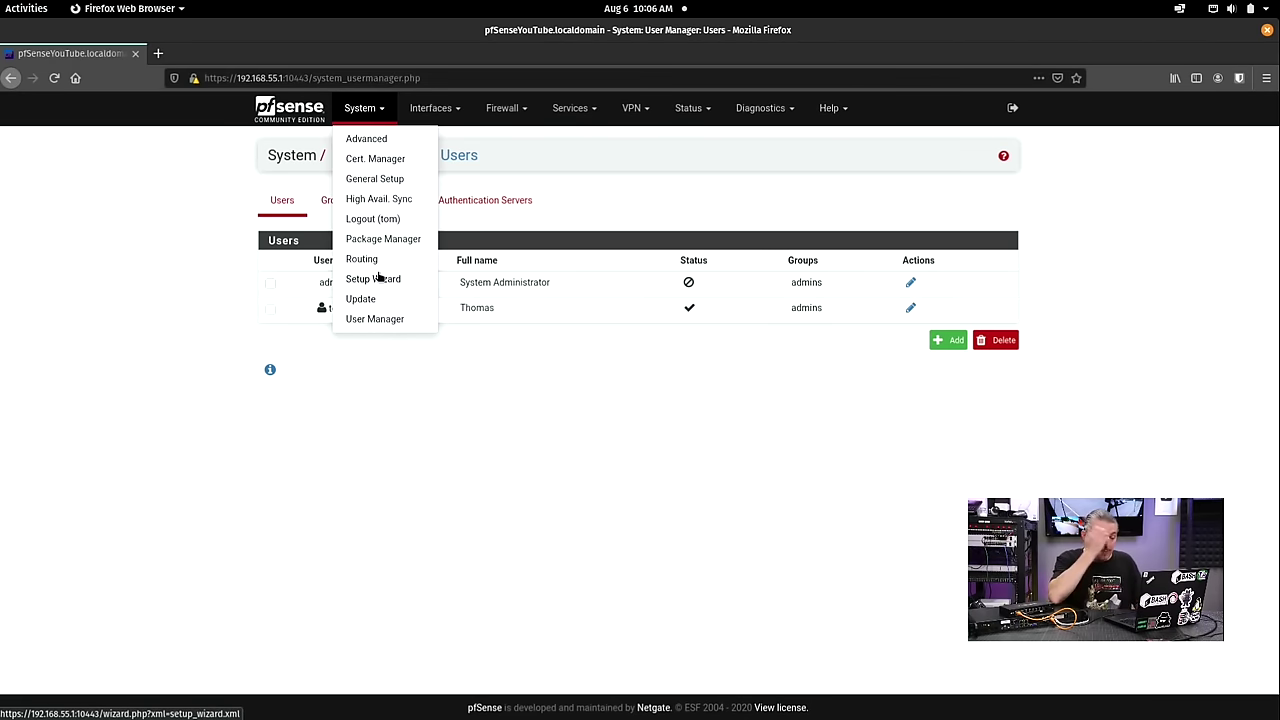
{"action": "left_click", "coordinate": [457, 112]}
{"action": "left_click", "coordinate": [463, 145]}
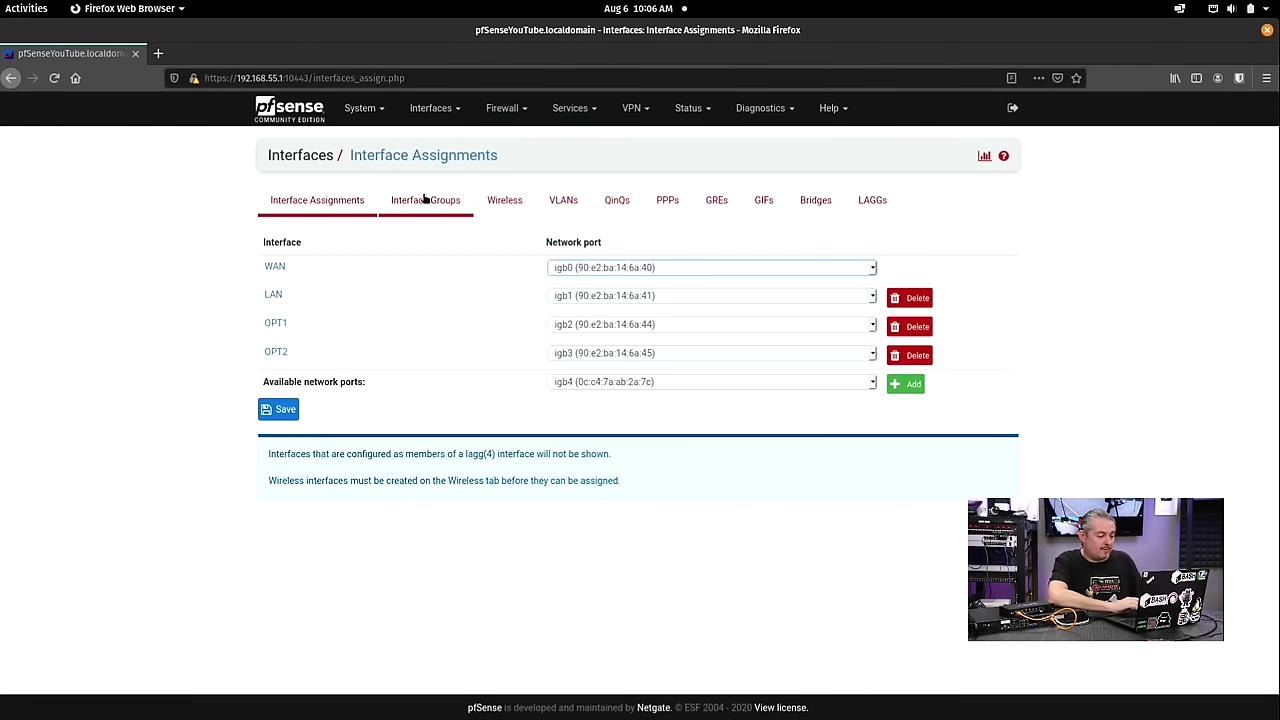
Add the available network ports igb4, igb5, igb6 and igb7 as interfaces and save the assignments
{"action": "left_click", "coordinate": [622, 381]}
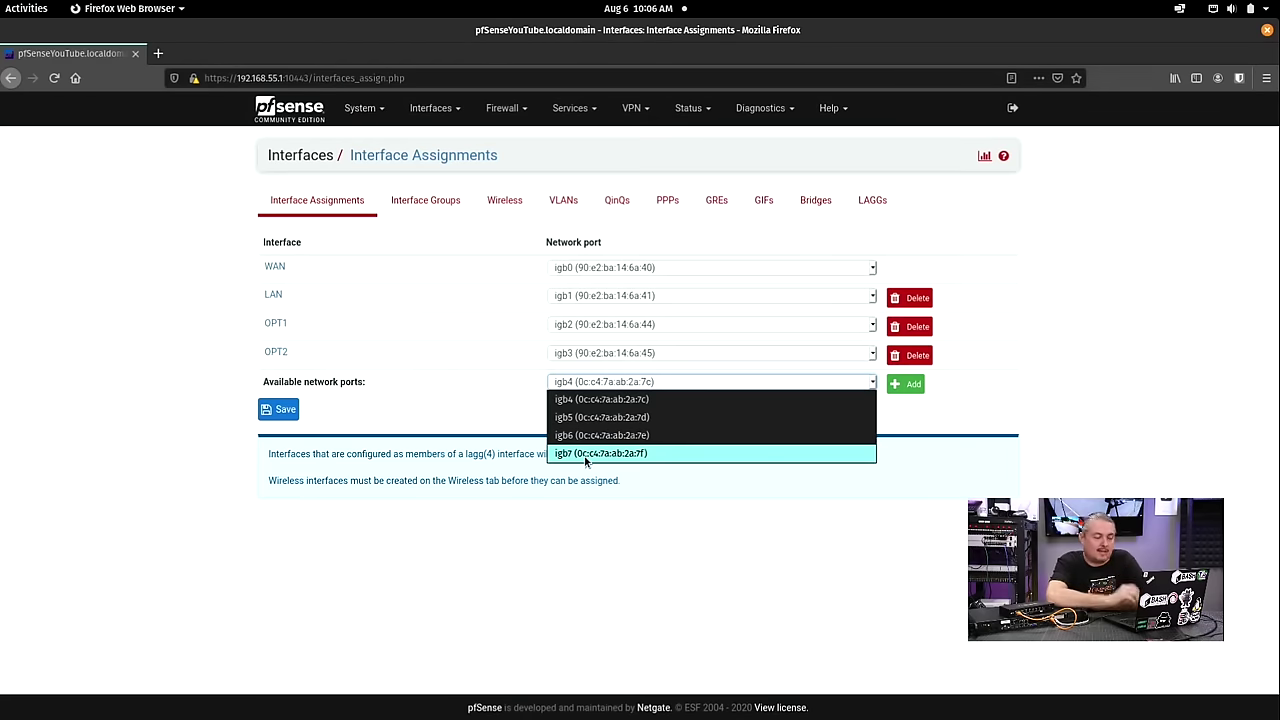
{"action": "left_click", "coordinate": [173, 407]}
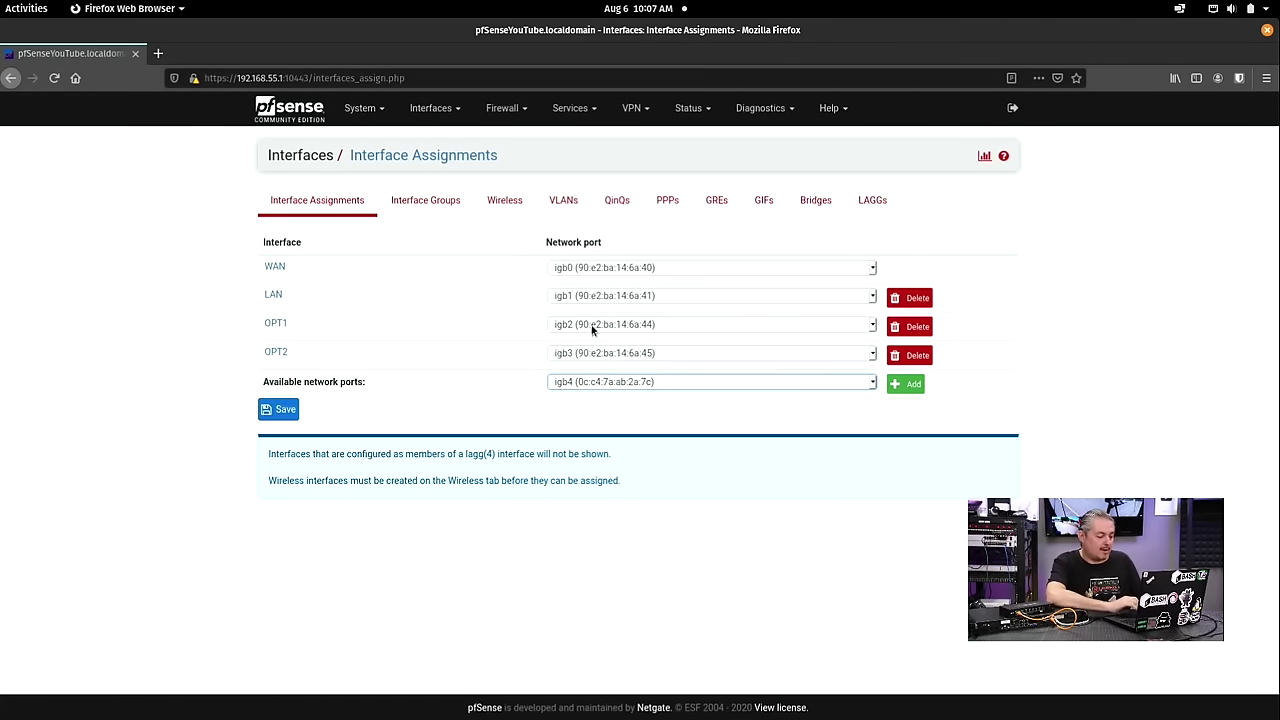
{"action": "left_click", "coordinate": [584, 385]}
{"action": "left_click", "coordinate": [584, 390]}
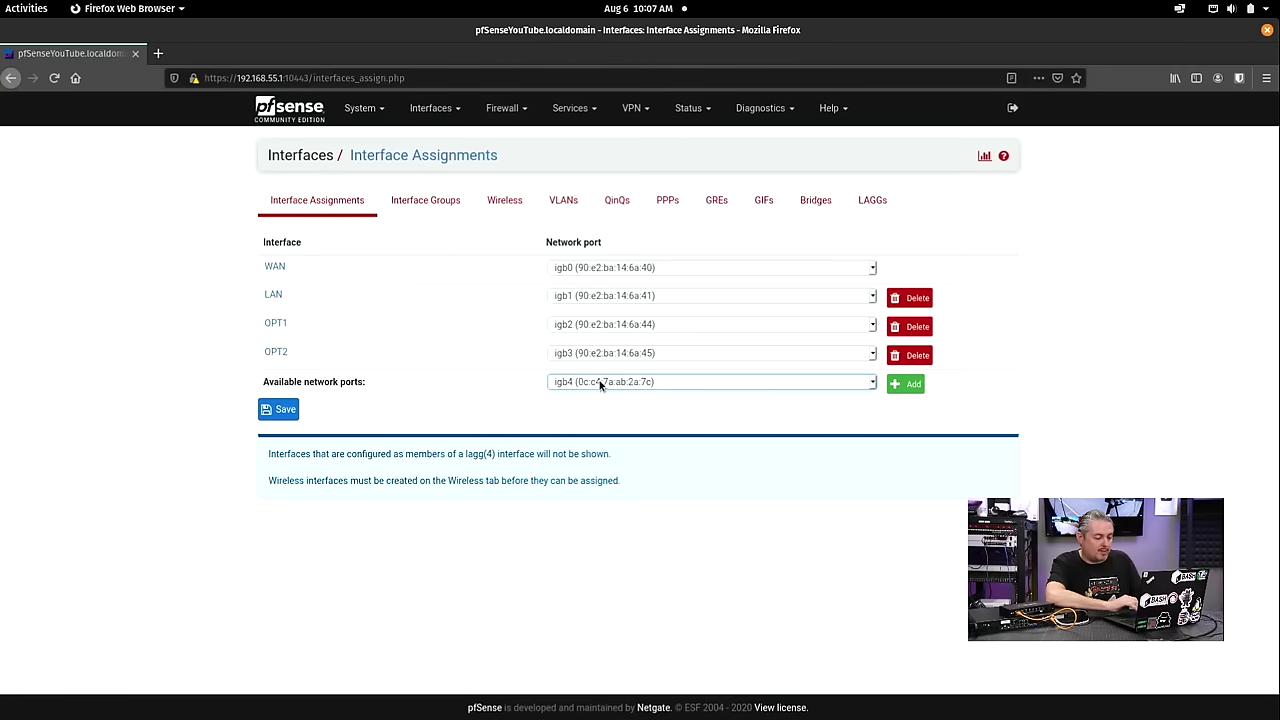
{"action": "left_click", "coordinate": [907, 385]}
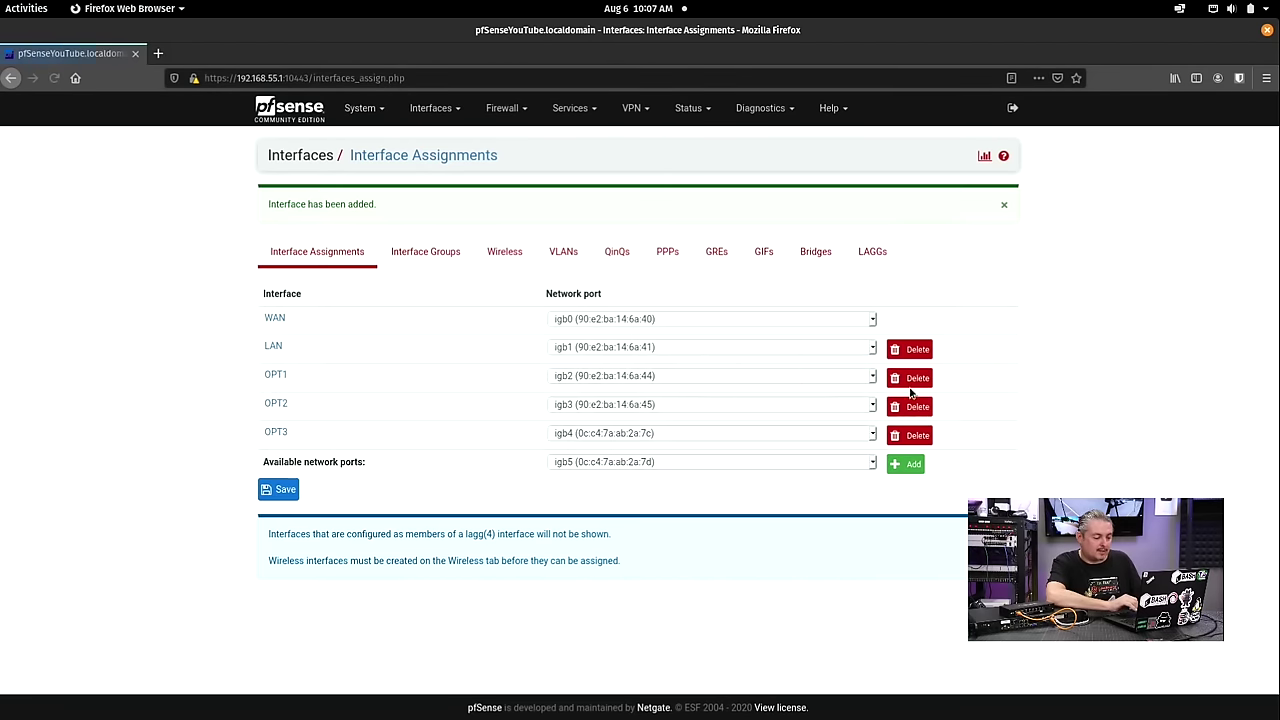
{"action": "left_click", "coordinate": [910, 465]}
{"action": "left_click", "coordinate": [912, 490]}
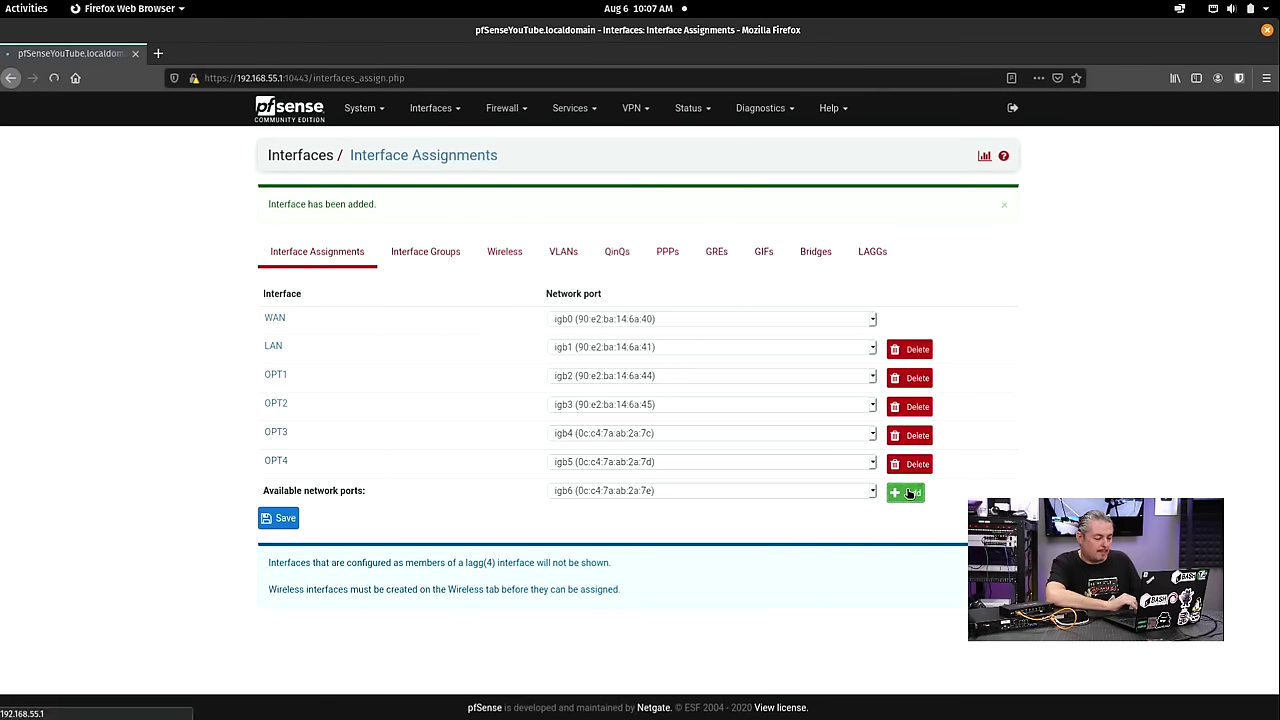
{"action": "left_click", "coordinate": [890, 521]}
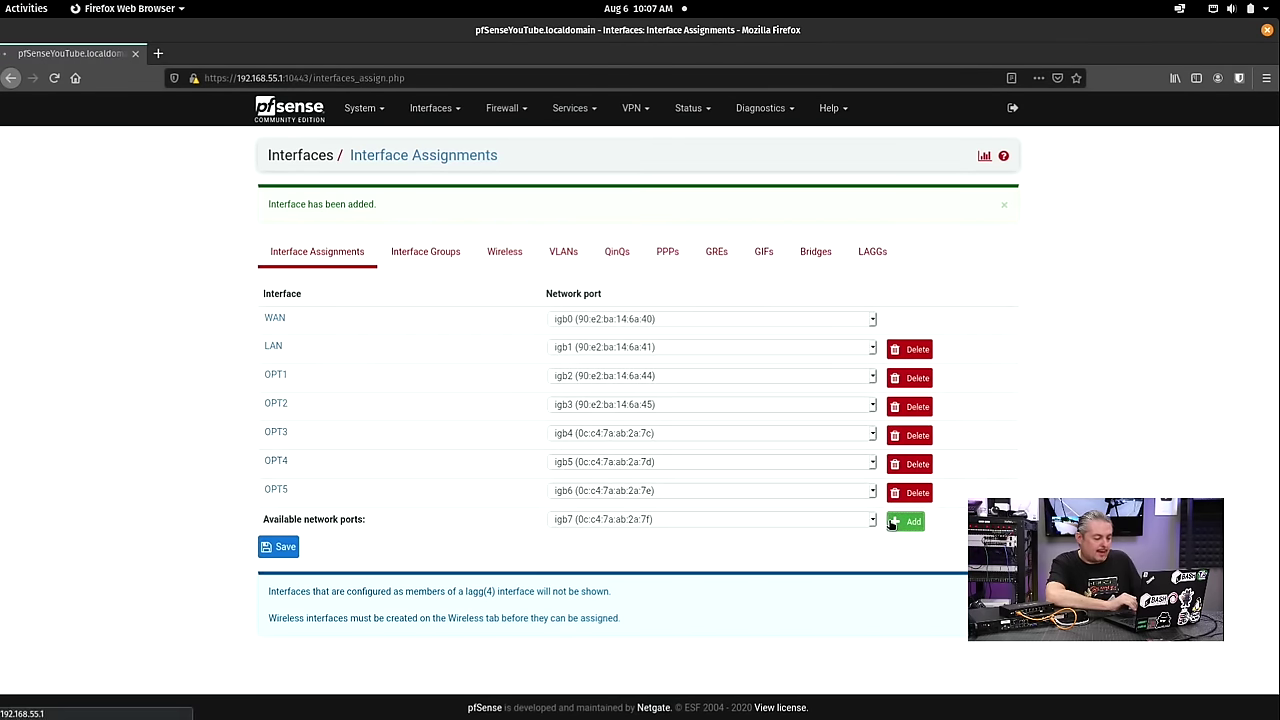
{"action": "left_click", "coordinate": [278, 547]}
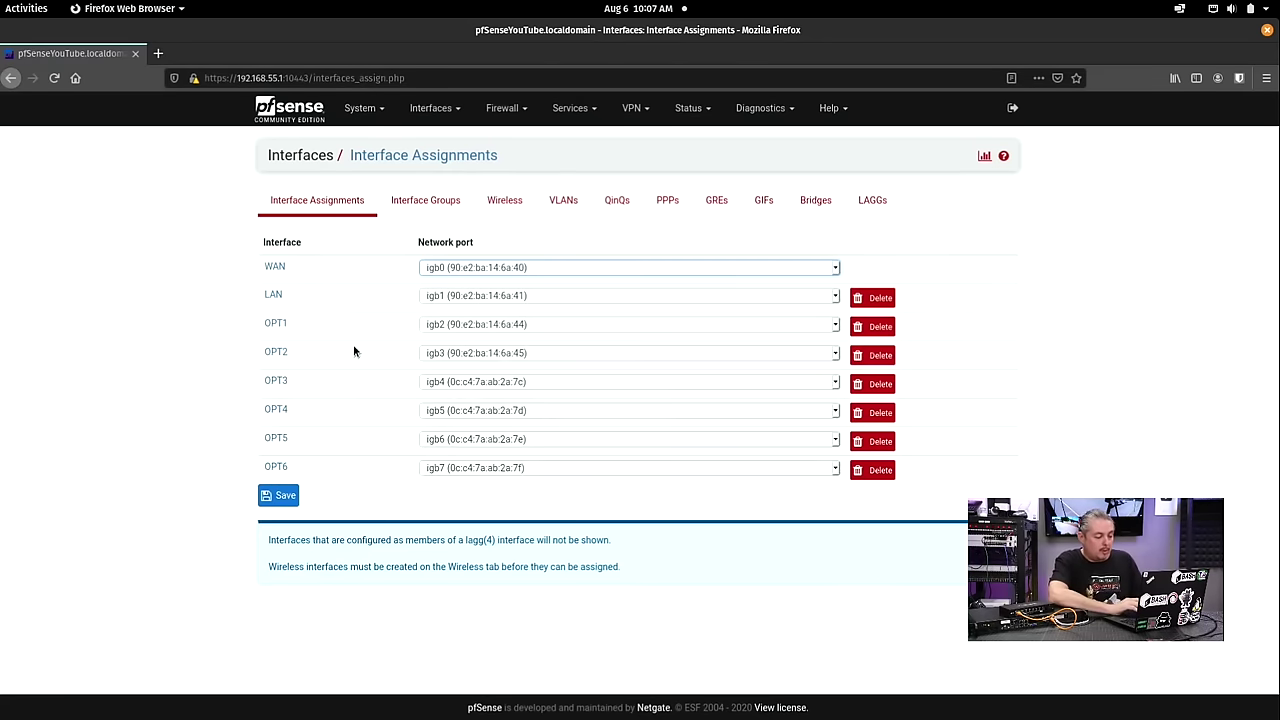
Open the OPT1 interface's settings, enable the interface and set its description to SomeOtherNetwork
{"action": "left_click", "coordinate": [277, 324]}
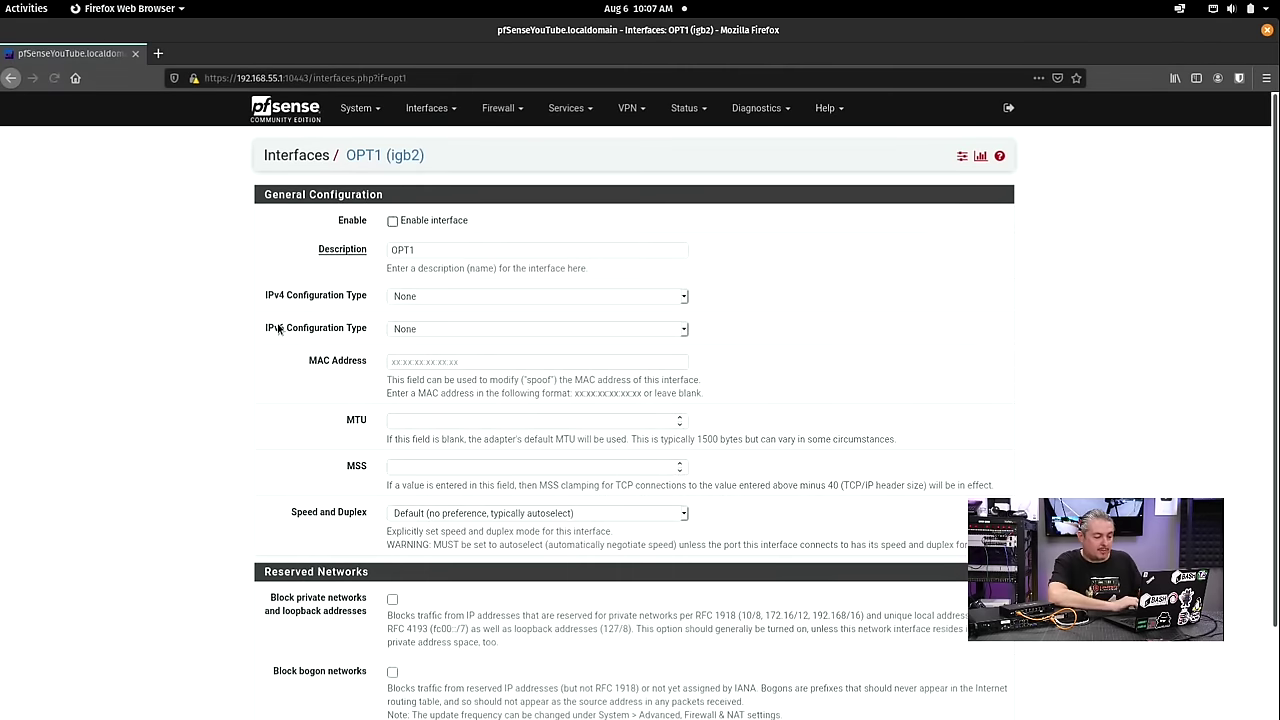
{"action": "left_click", "coordinate": [410, 221]}
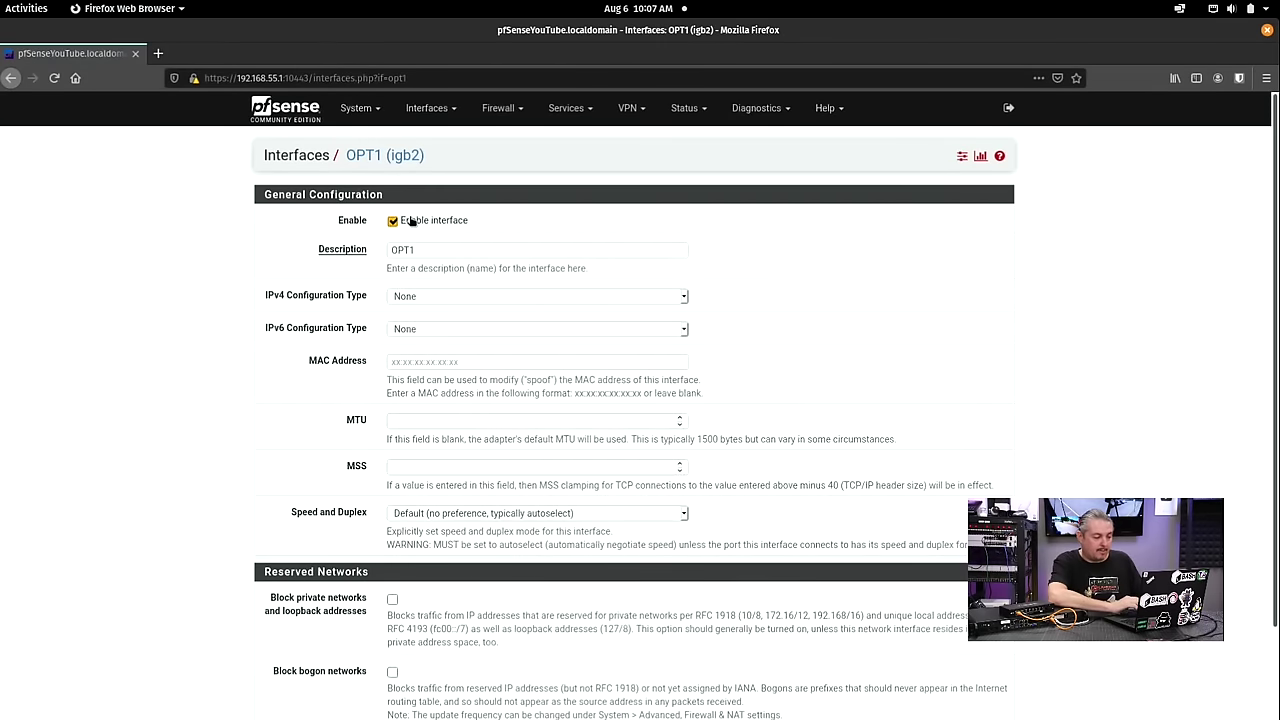
{"action": "double_click", "coordinate": [437, 249]}
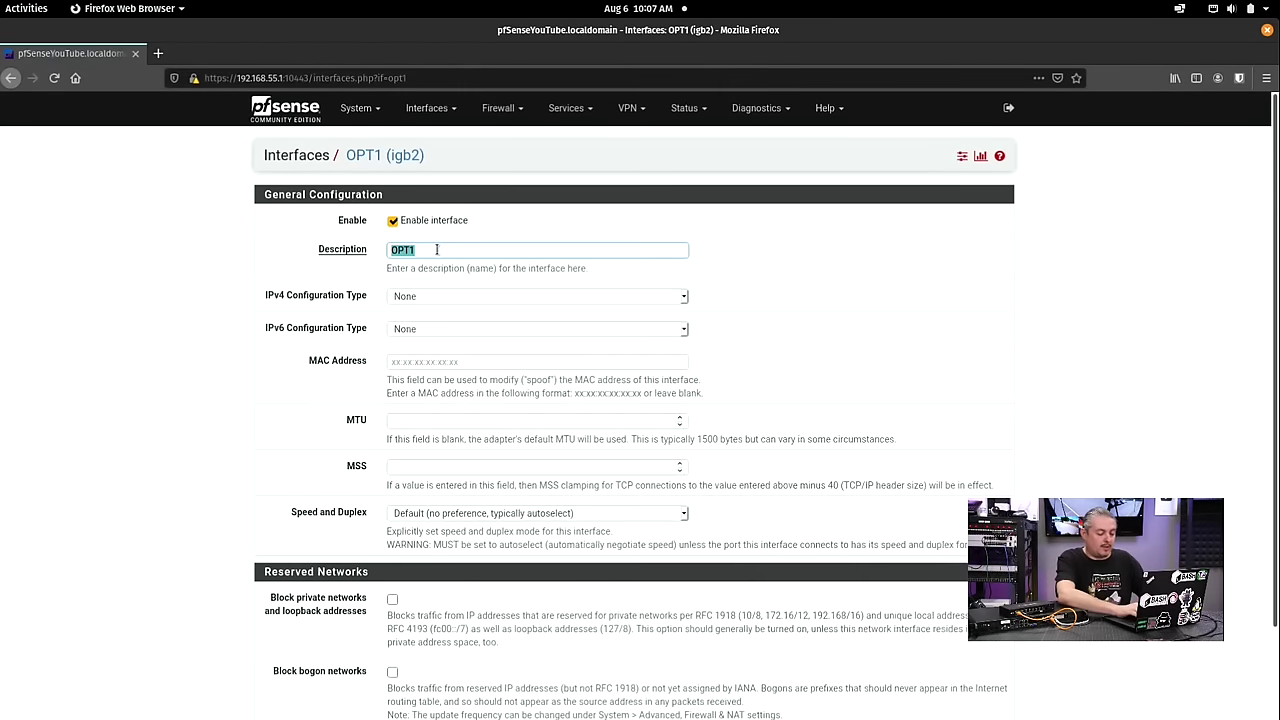
{"action": "type", "text": "Some"}
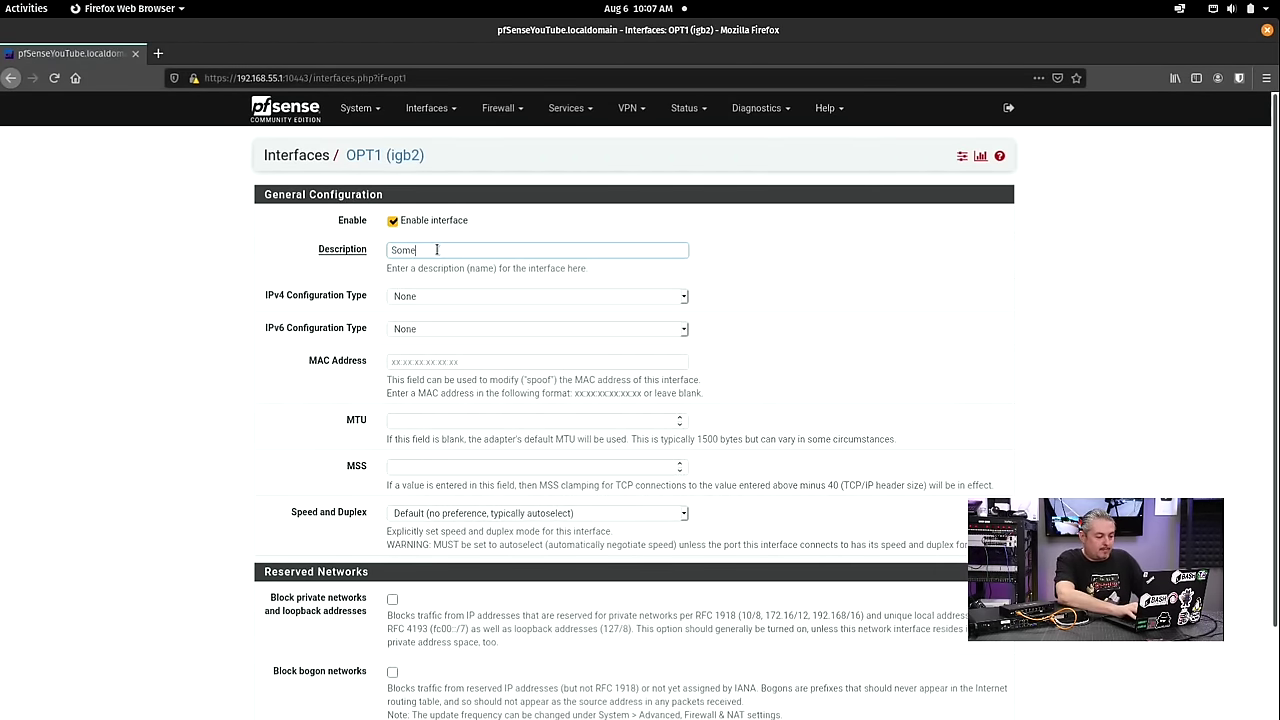
{"action": "type", "text": "O"}
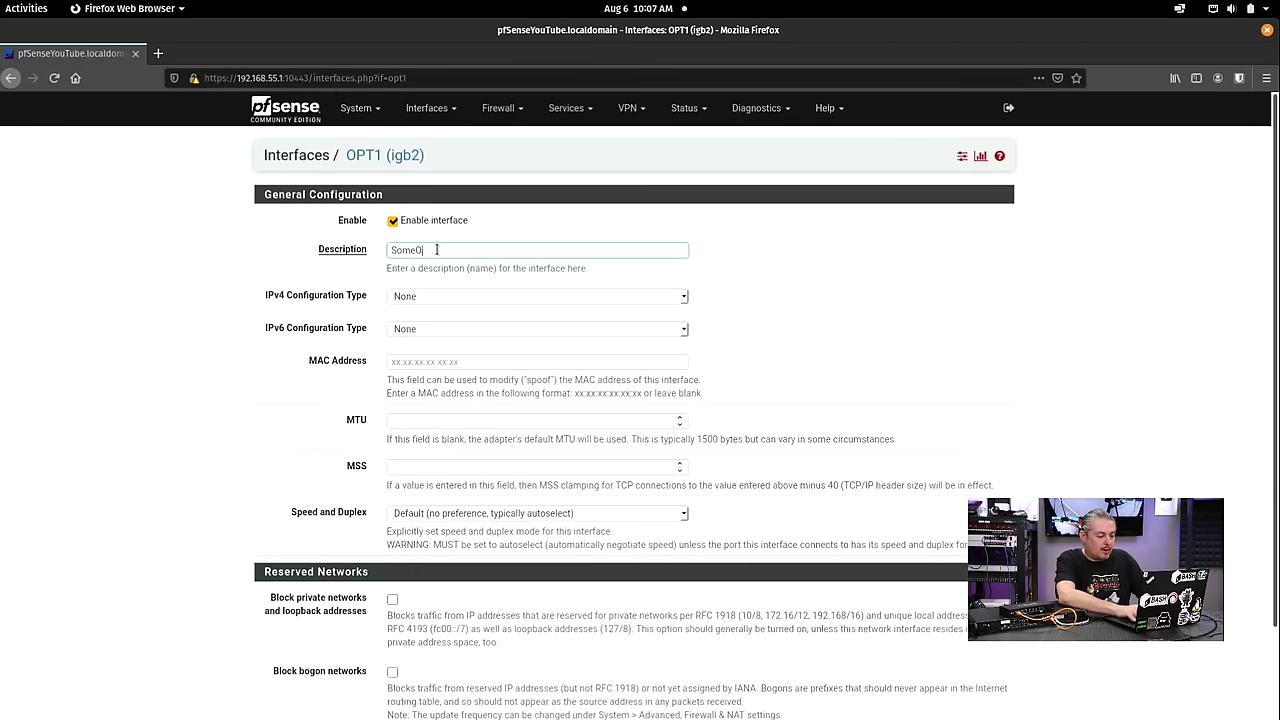
{"action": "type", "text": "therNe"}
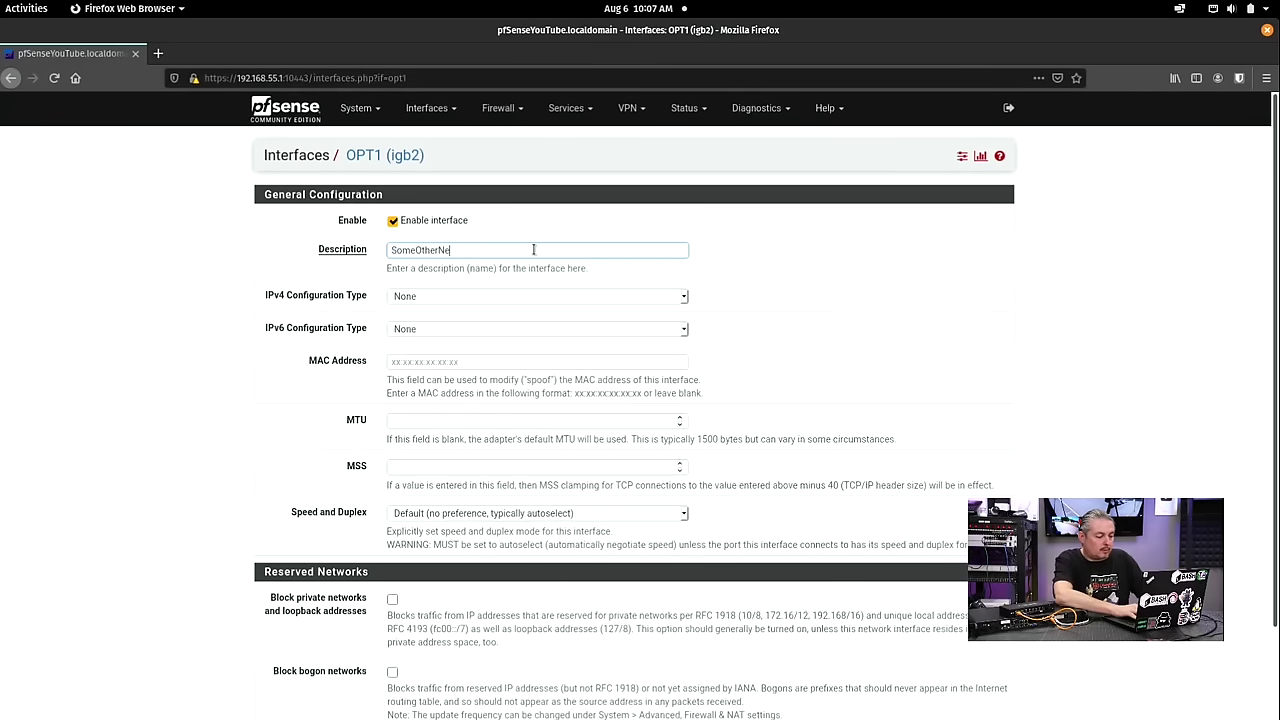
{"action": "type", "text": "twork"}
Set OPT1's IPv4 configuration type to Static IPv4 and change its description to WAN
{"action": "left_click", "coordinate": [435, 297]}
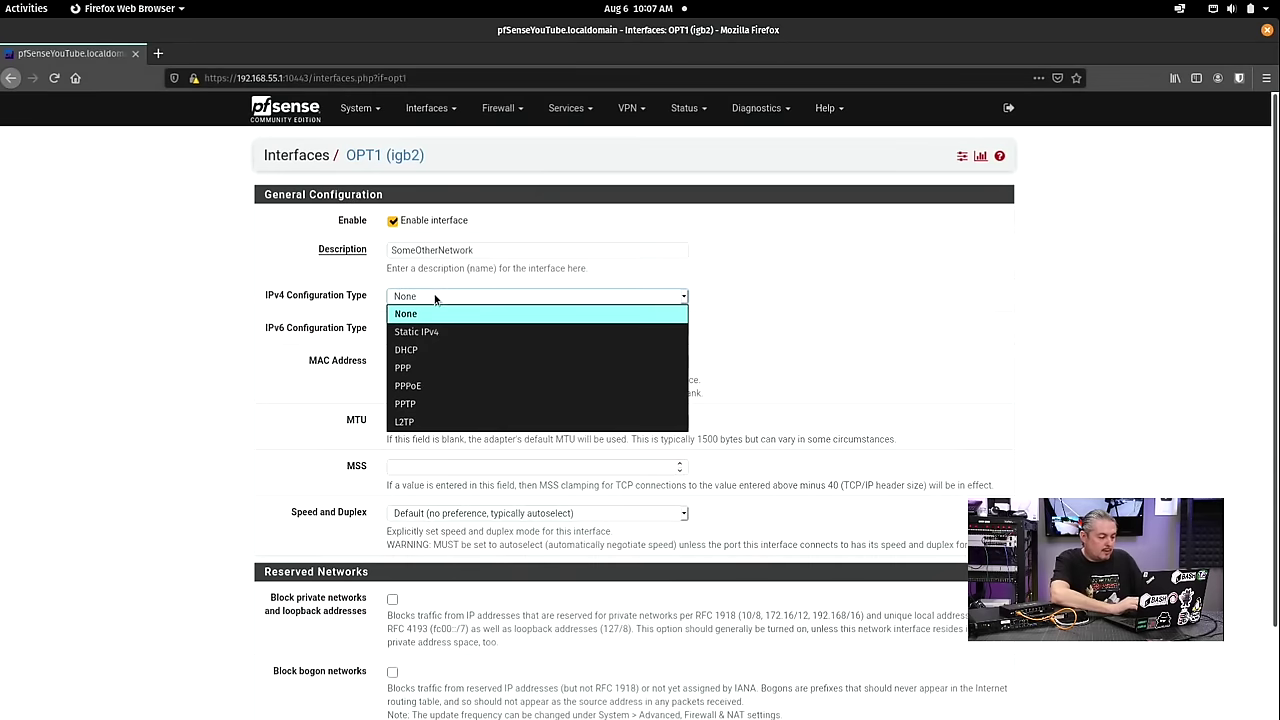
{"action": "left_click", "coordinate": [428, 330]}
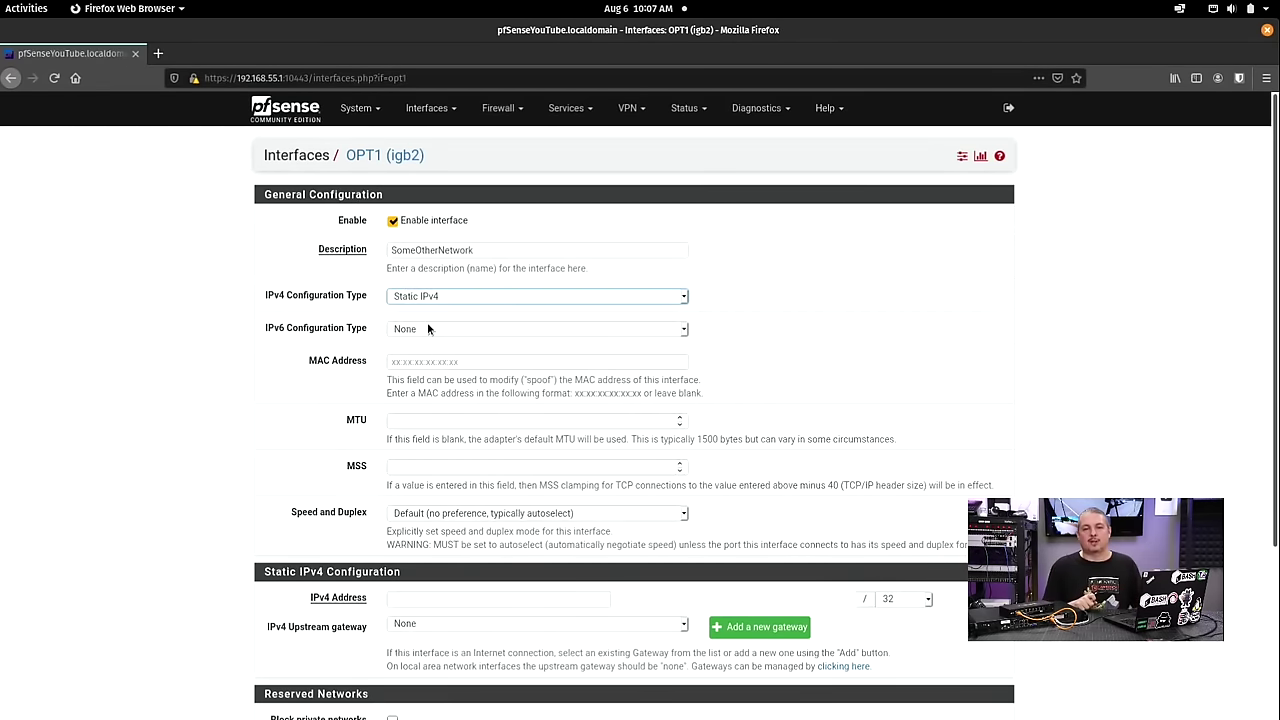
{"action": "double_click", "coordinate": [515, 252]}
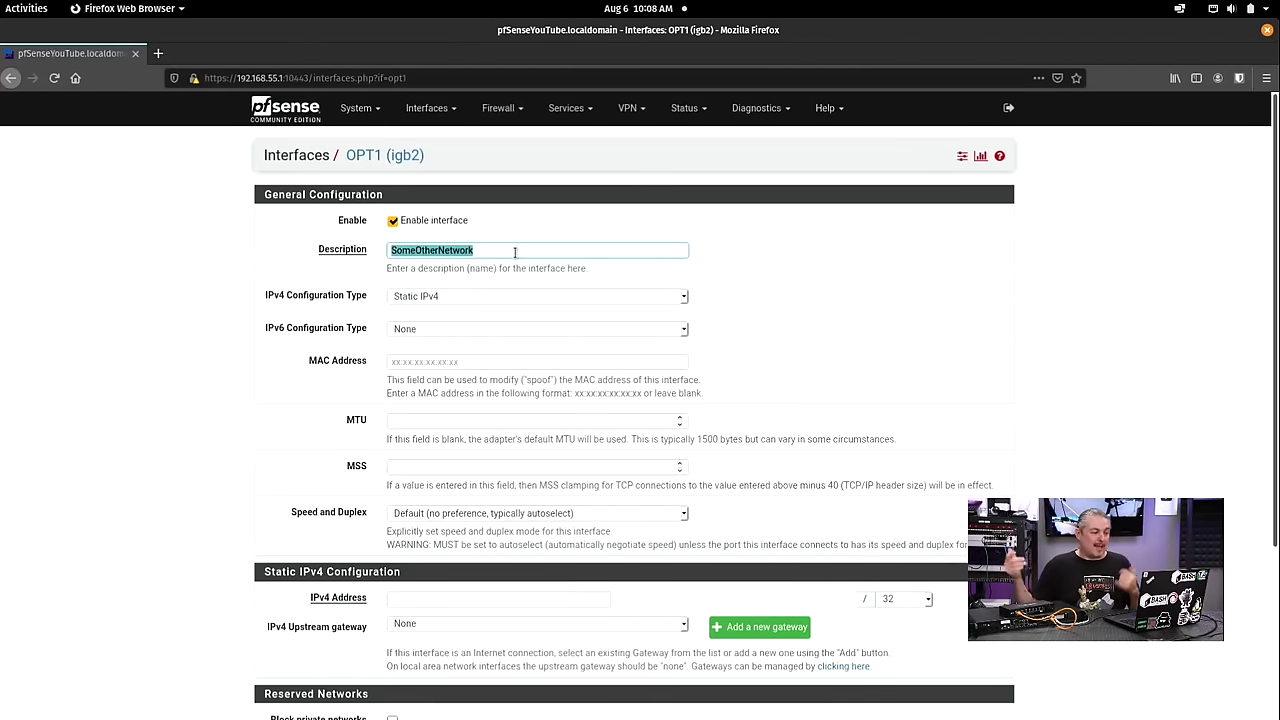
{"action": "type", "text": "Wan"}
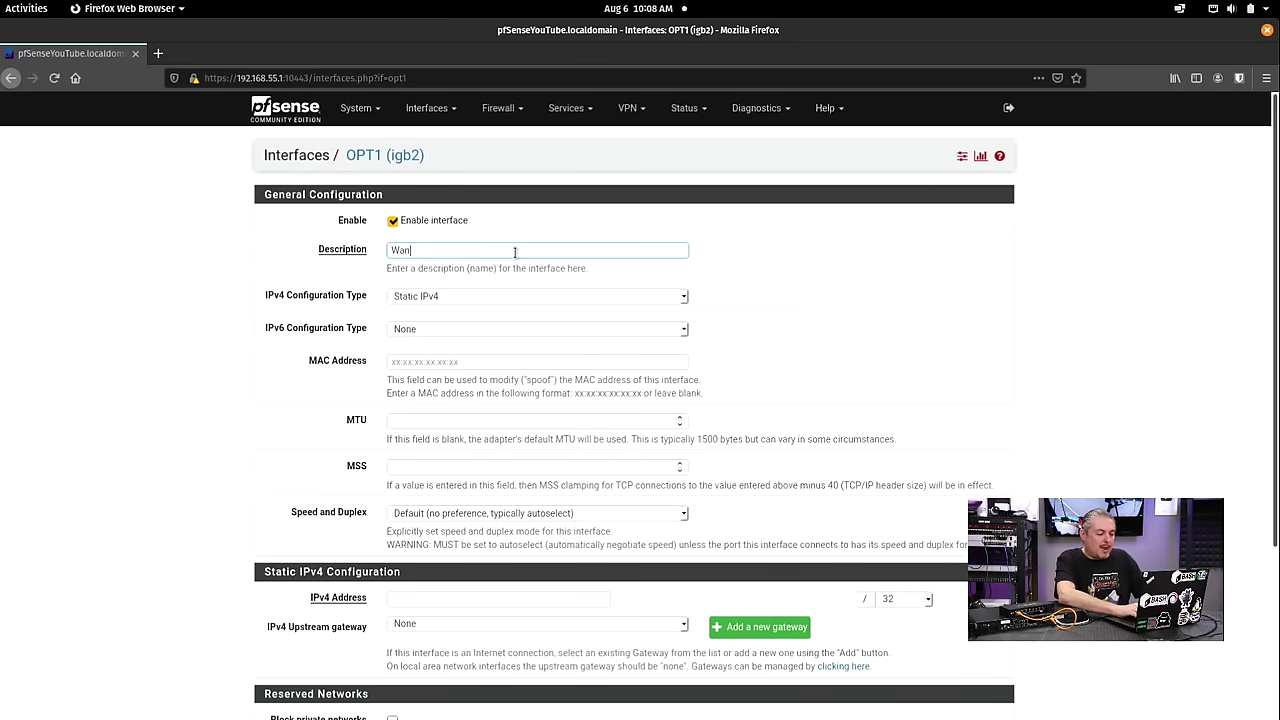
{"action": "key", "text": "BackSpace"}
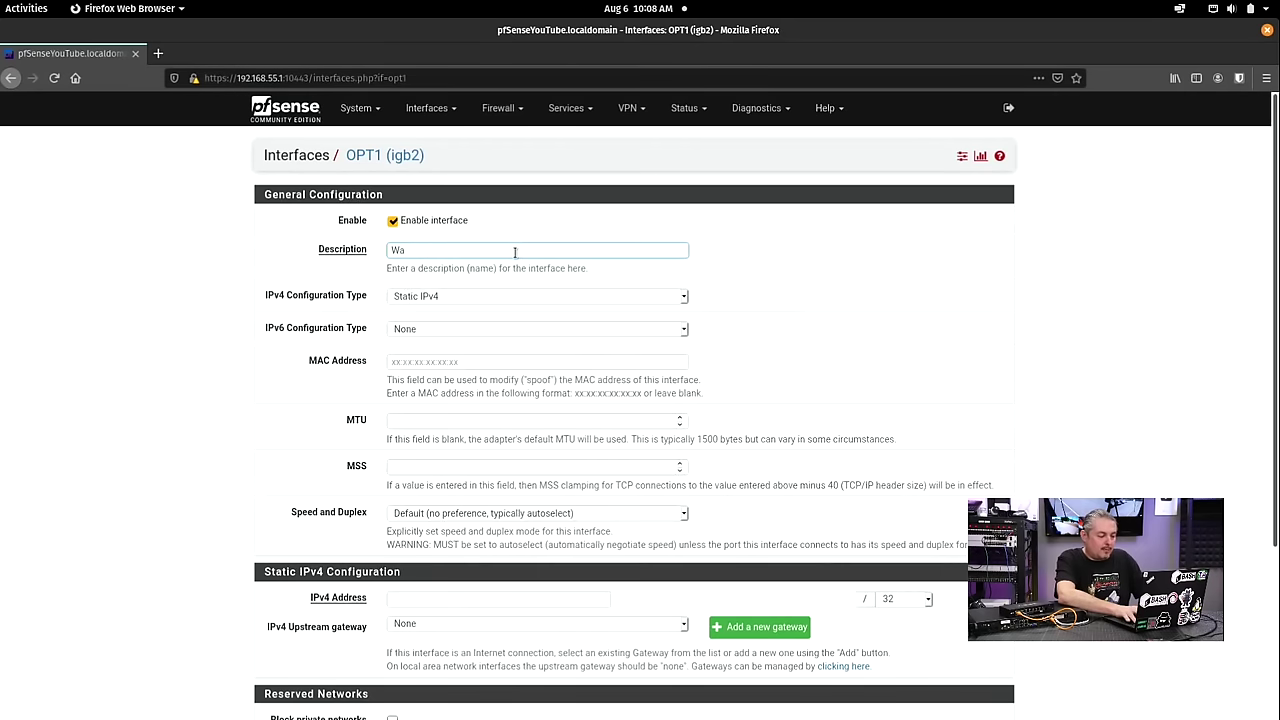
{"action": "type", "text": "AN"}
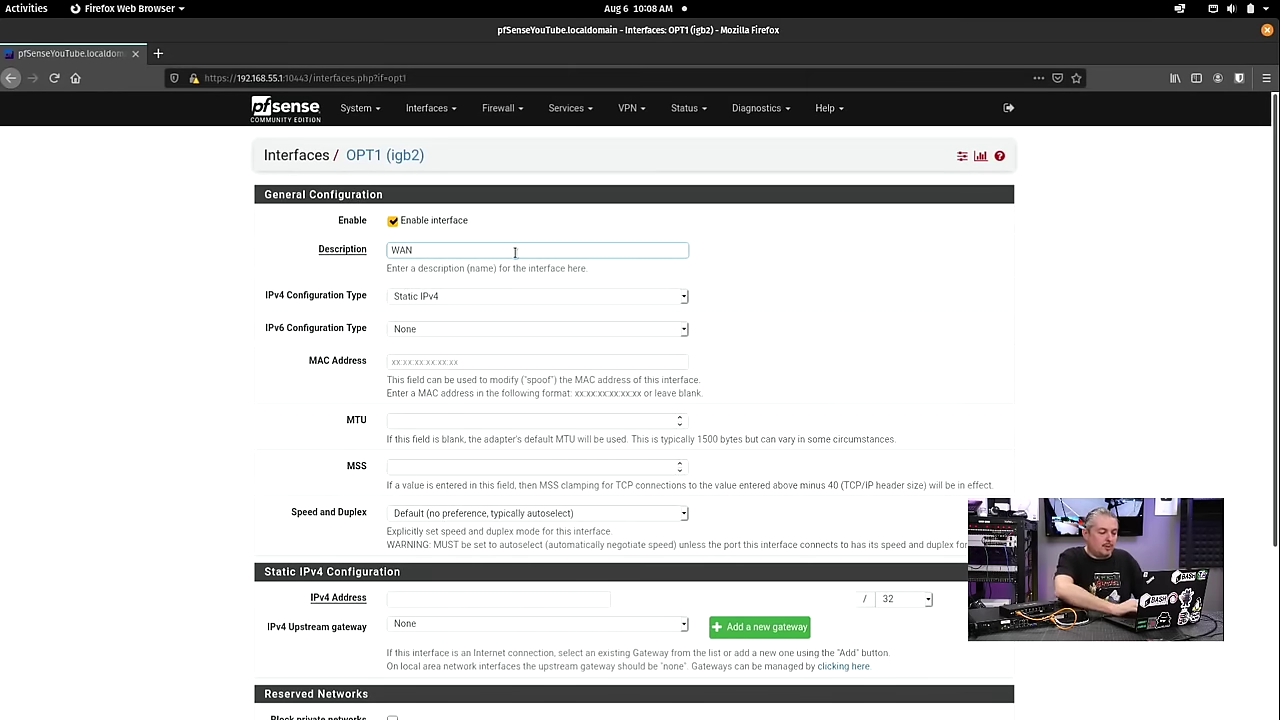
Examine OPT1's IPv6 configuration types and the IPv4 upstream gateway choices in its static configuration
{"action": "left_click", "coordinate": [455, 326]}
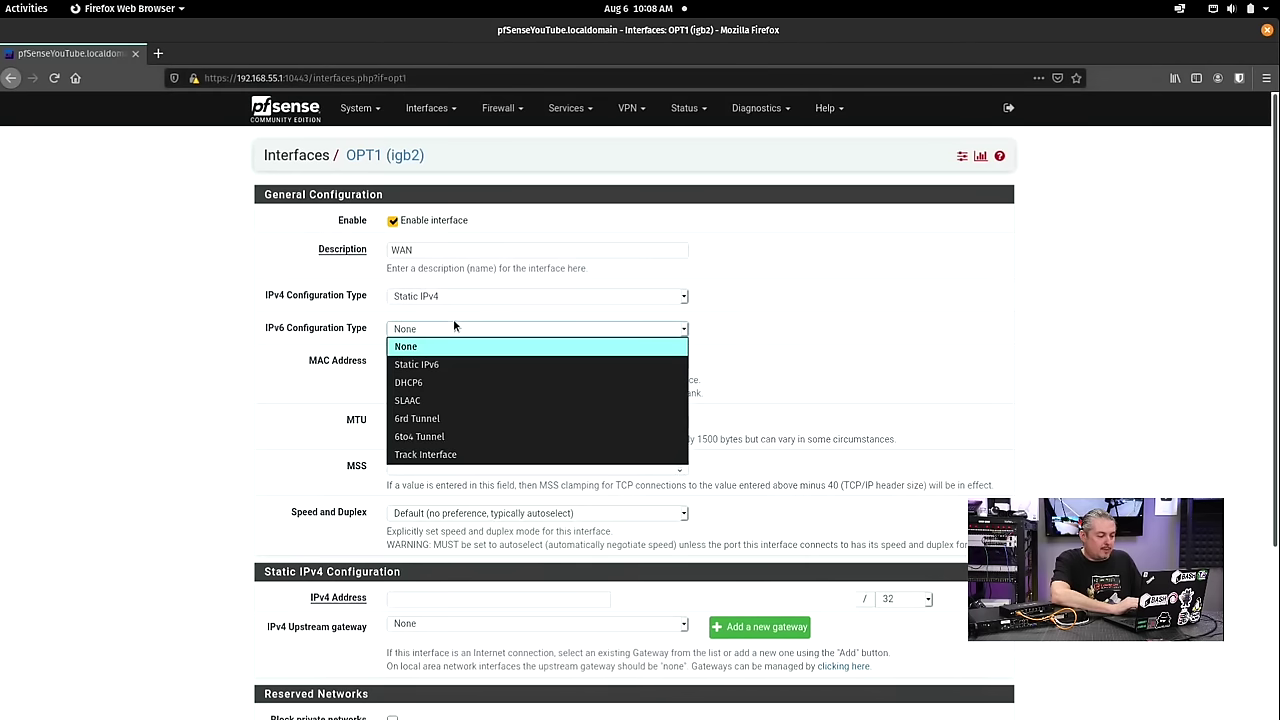
{"action": "left_click", "coordinate": [455, 326]}
{"action": "scroll", "coordinate": [655, 385], "scroll_direction": "down", "scroll_amount": 3}
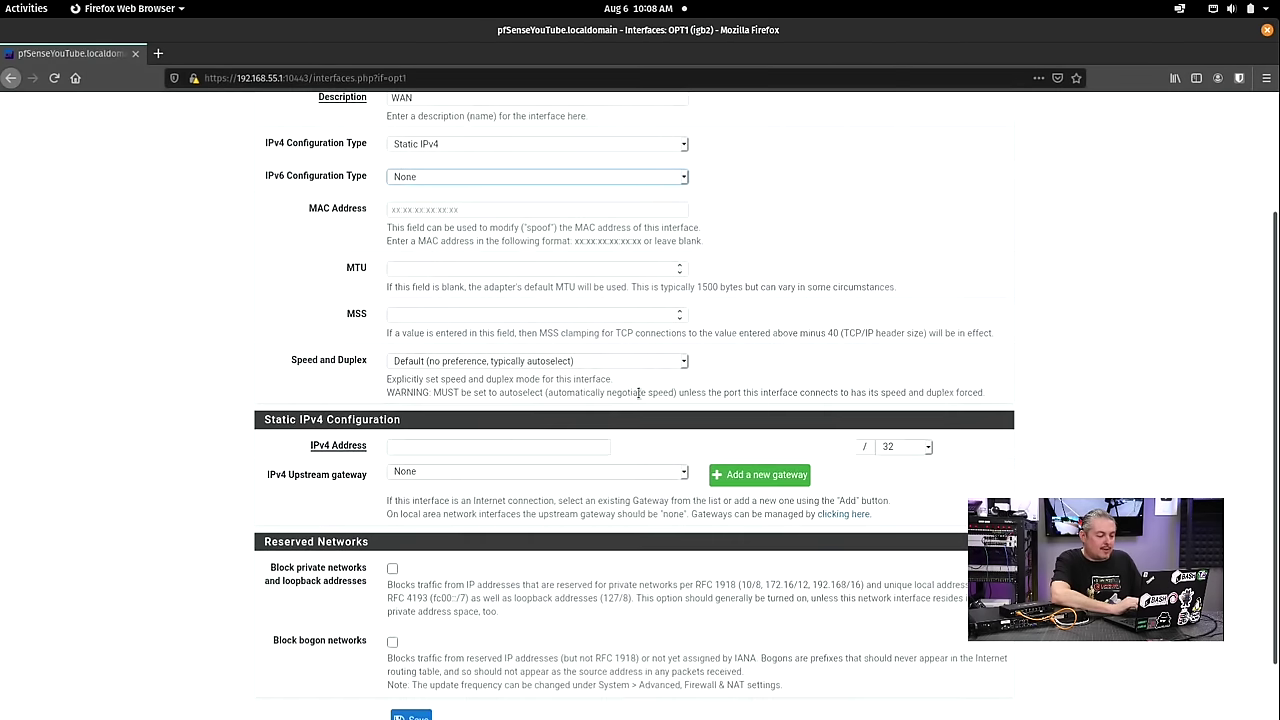
{"action": "left_click", "coordinate": [456, 449]}
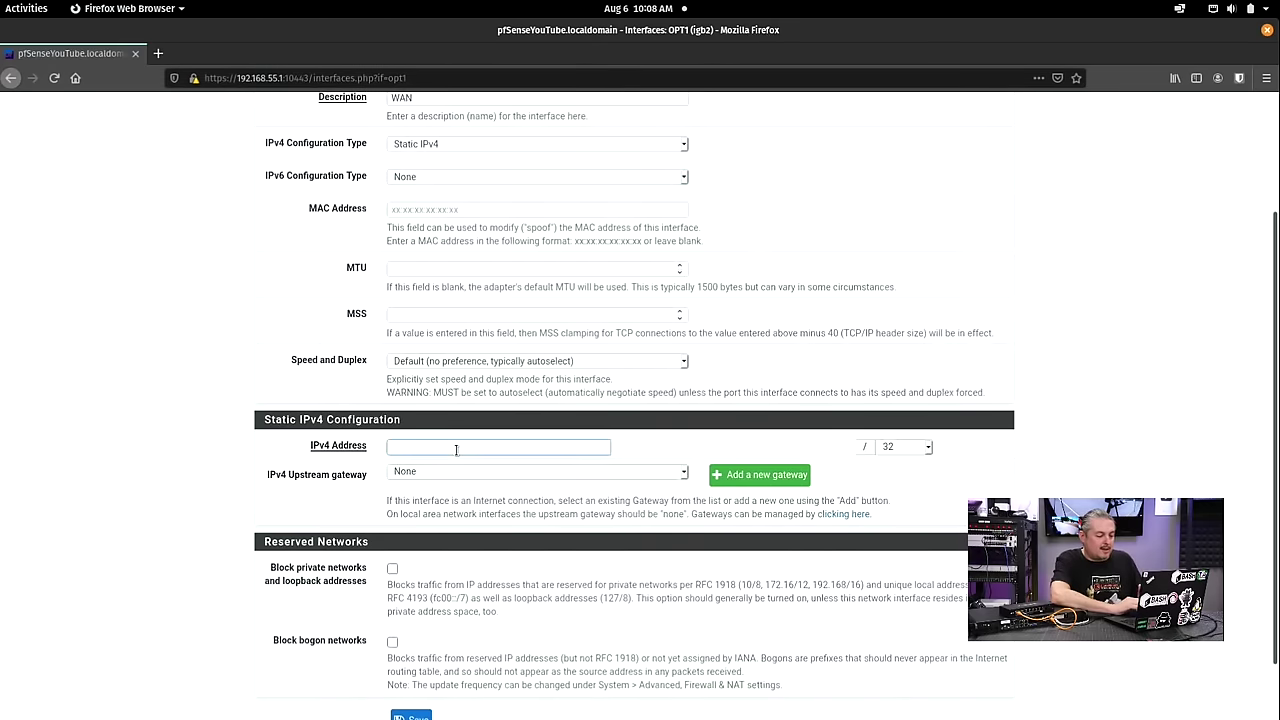
{"action": "left_click", "coordinate": [450, 473]}
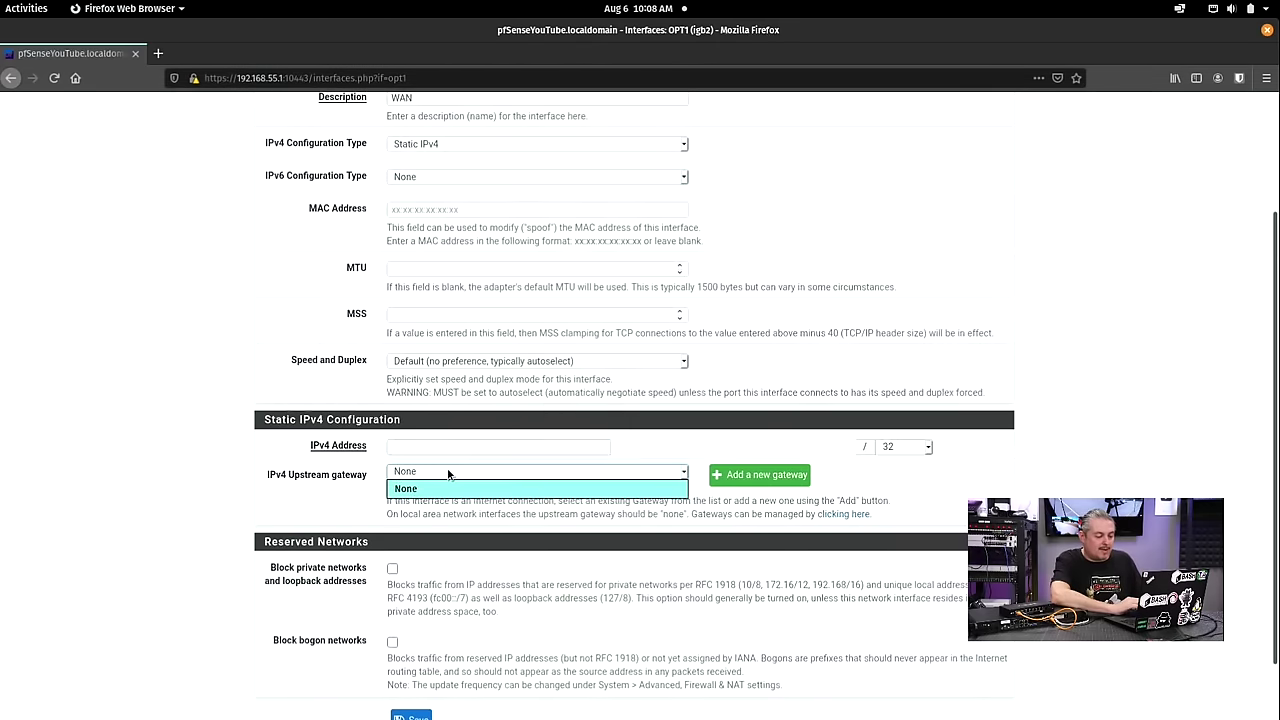
{"action": "left_click", "coordinate": [448, 474]}
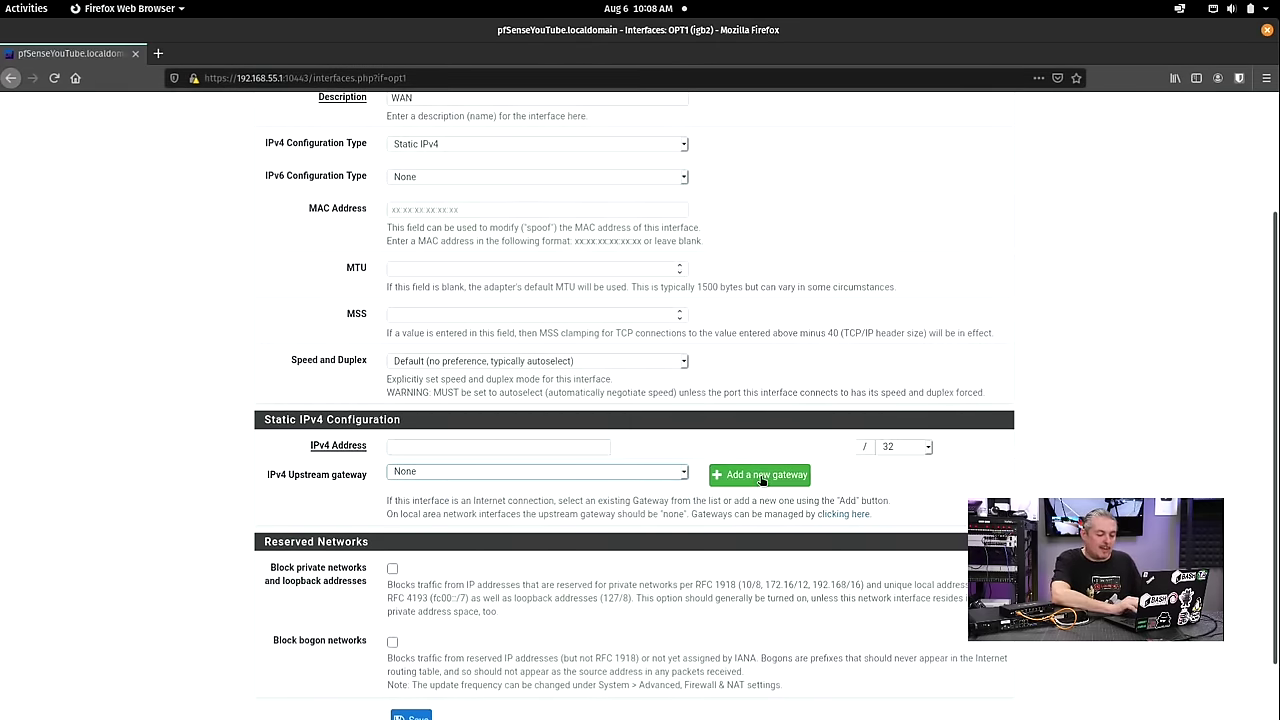
{"action": "scroll", "coordinate": [556, 427], "scroll_direction": "up", "scroll_amount": 3}
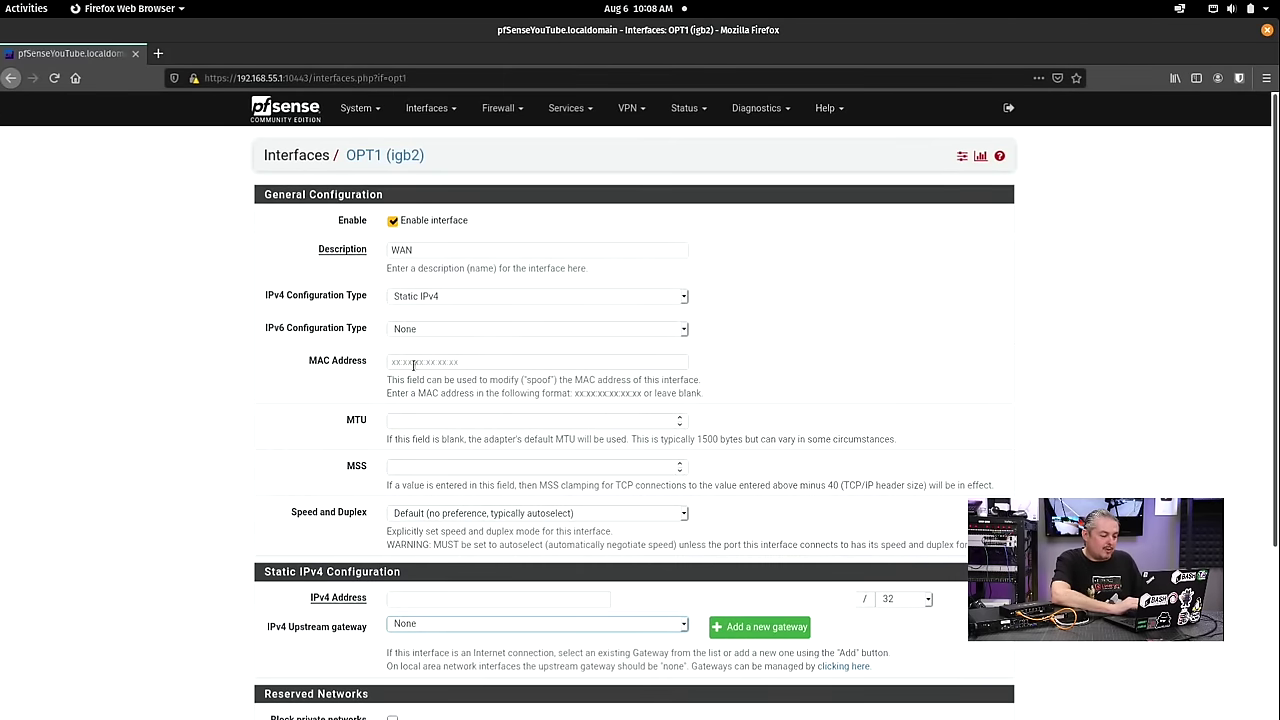
{"action": "scroll", "coordinate": [446, 458], "scroll_direction": "down", "scroll_amount": 3}
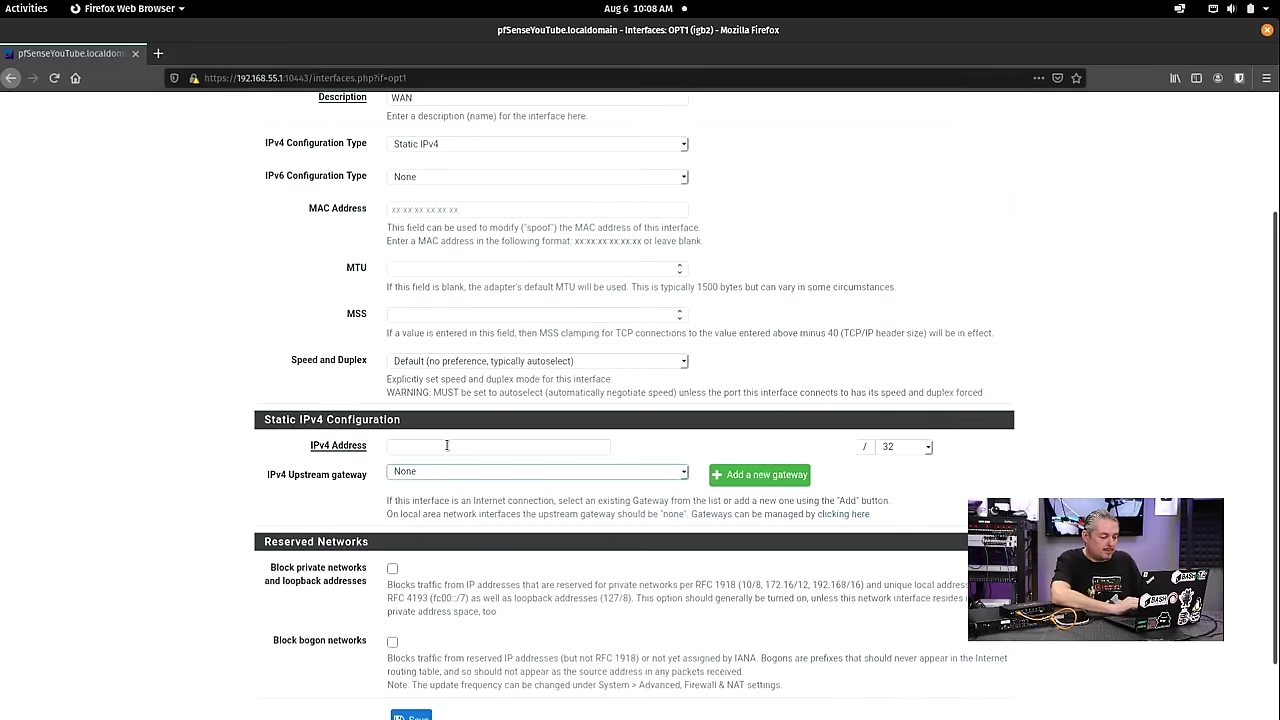
Set OPT1's static IPv4 address to 10.1.1.15
{"action": "left_click", "coordinate": [447, 445]}
{"action": "type", "text": "10"}
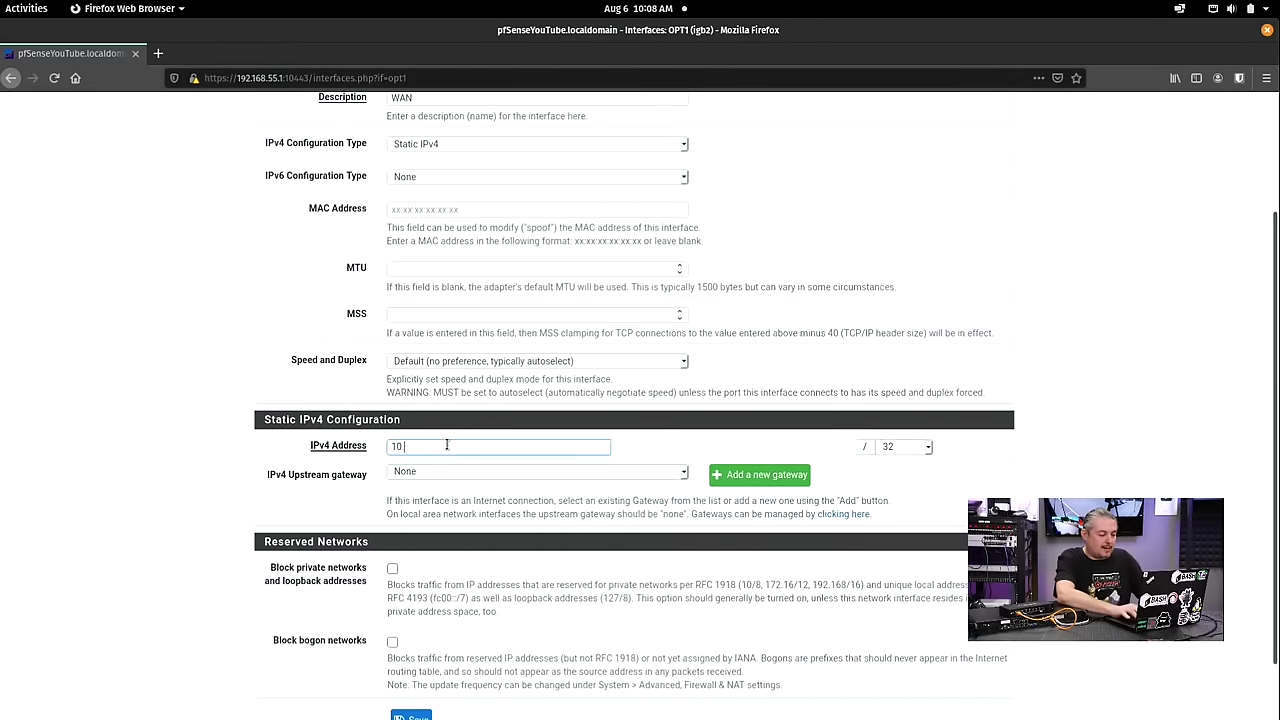
{"action": "type", "text": ".1.1.15"}
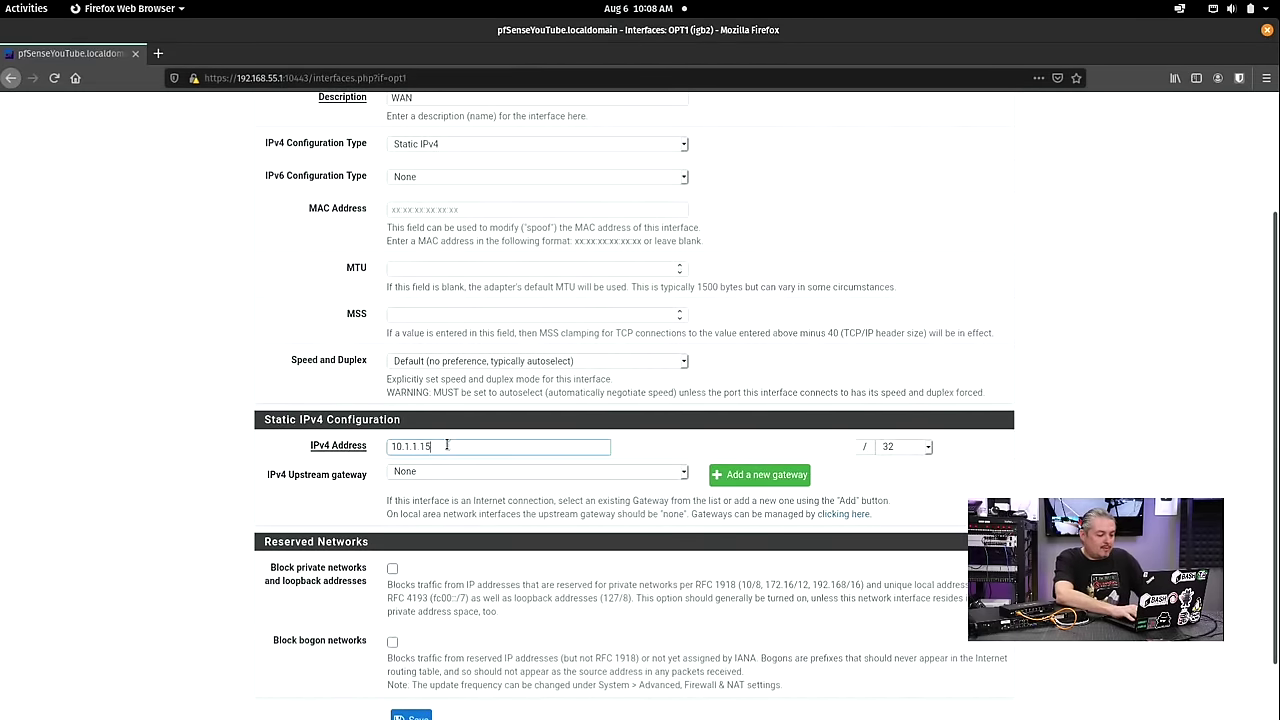
{"action": "key", "text": "ctrl+a"}
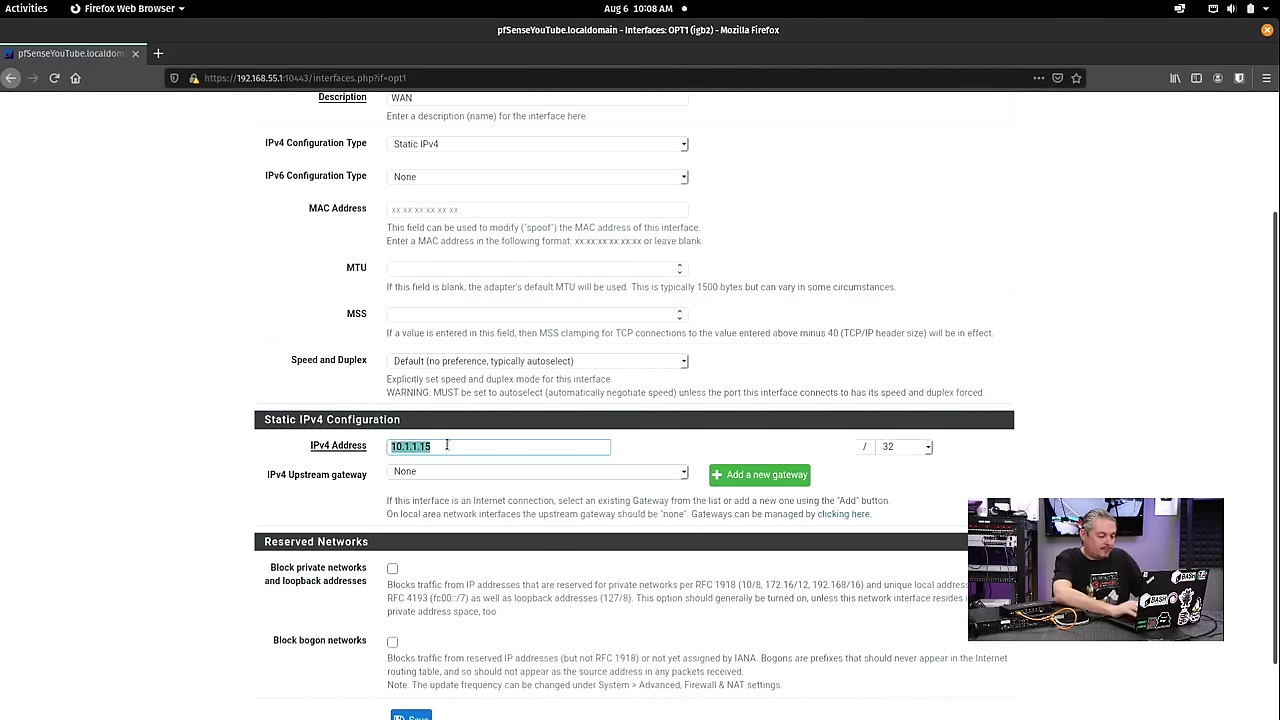
Add a new IPv4 upstream gateway for OPT1 named WANS with the address 10.1.1.1
{"action": "left_click", "coordinate": [757, 476]}
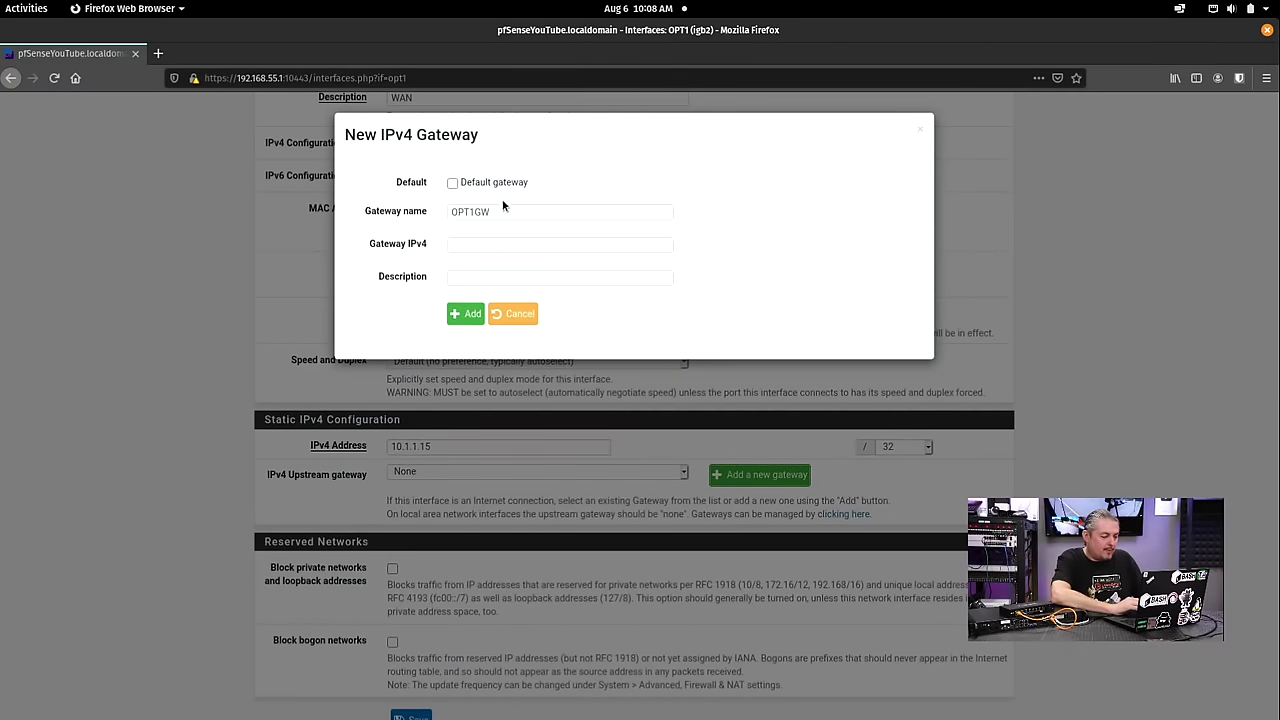
{"action": "double_click", "coordinate": [476, 212]}
{"action": "type", "text": "WANS"}
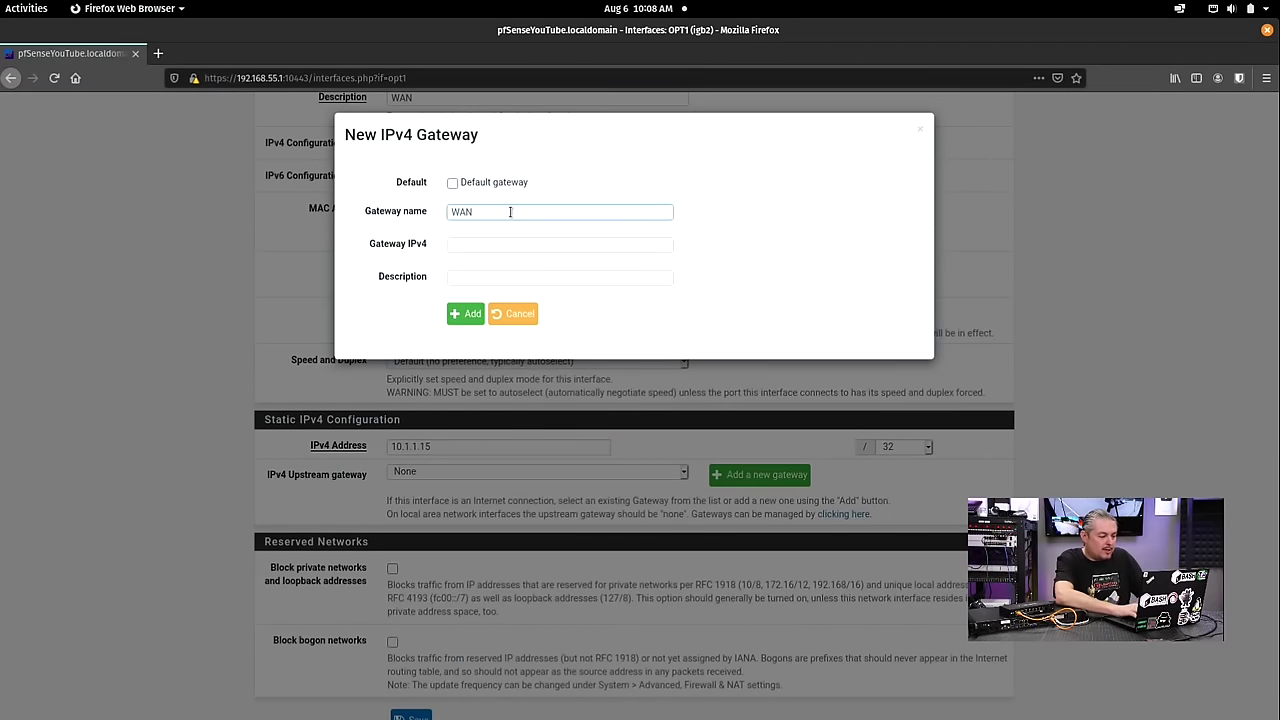
{"action": "left_click", "coordinate": [488, 243]}
{"action": "type", "text": "1"}
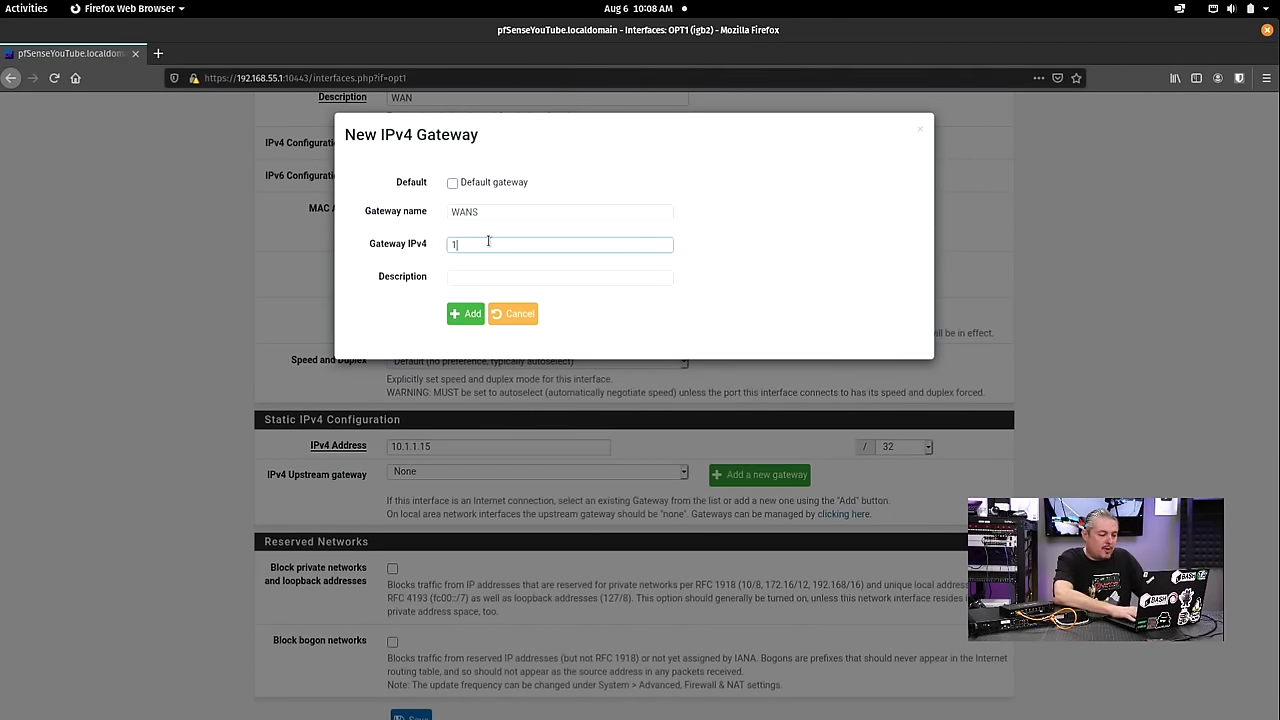
{"action": "type", "text": "0.1.1"}
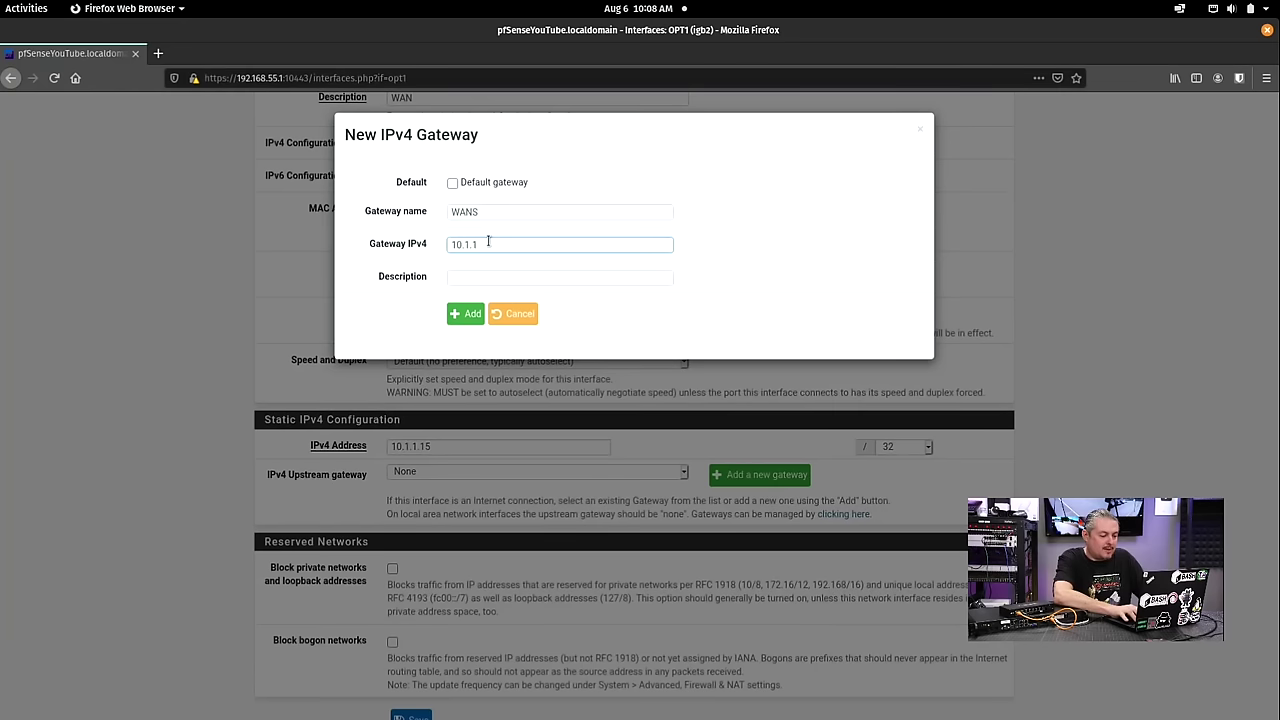
{"action": "type", "text": ".1"}
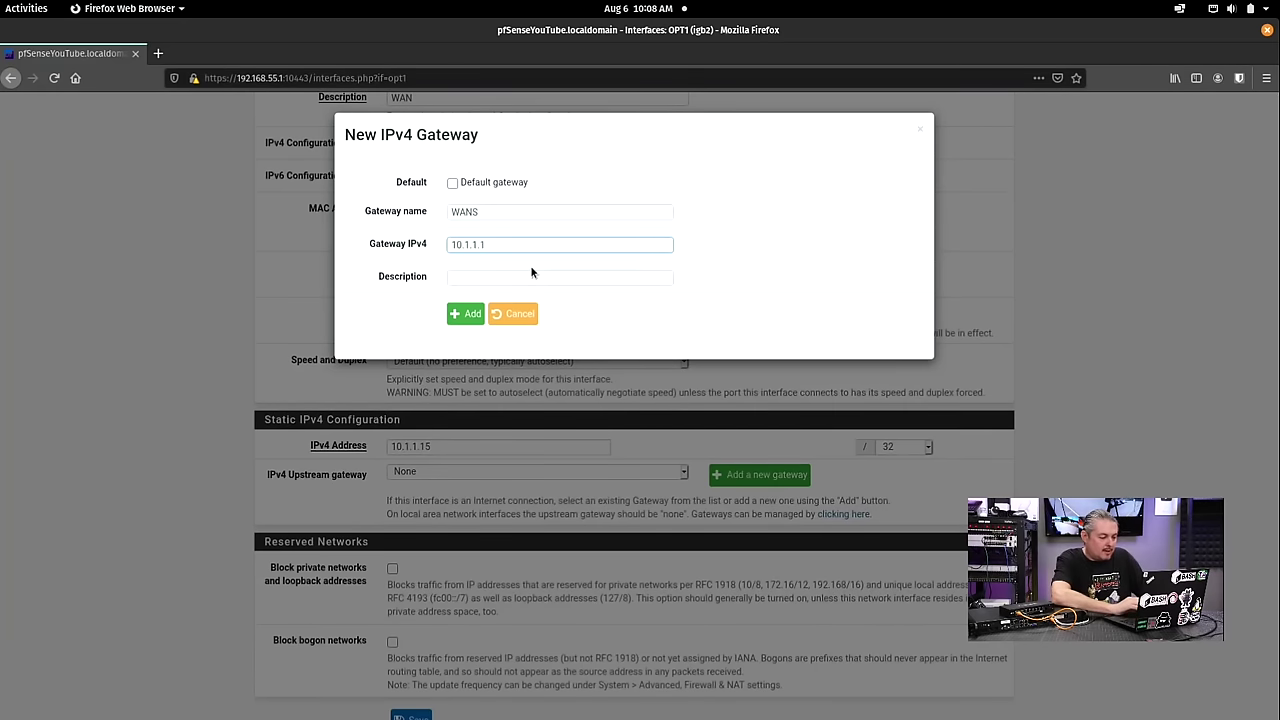
{"action": "left_click", "coordinate": [503, 276]}
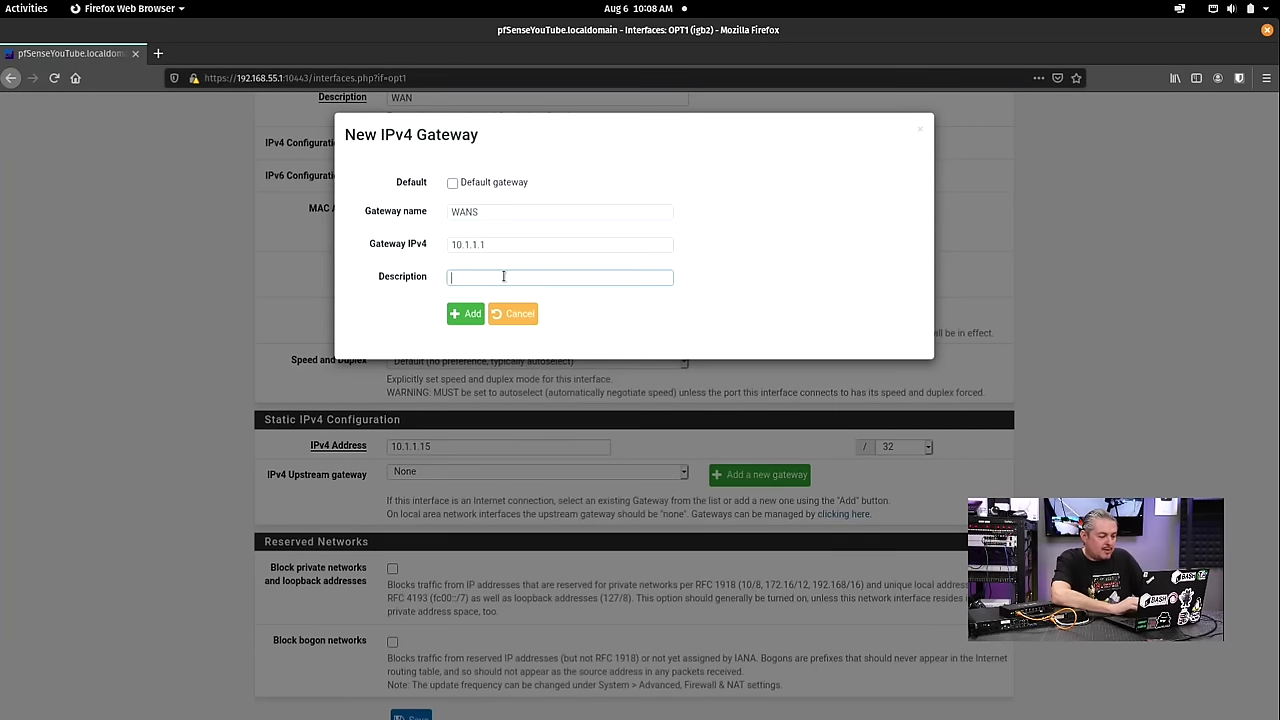
{"action": "left_click", "coordinate": [465, 313]}
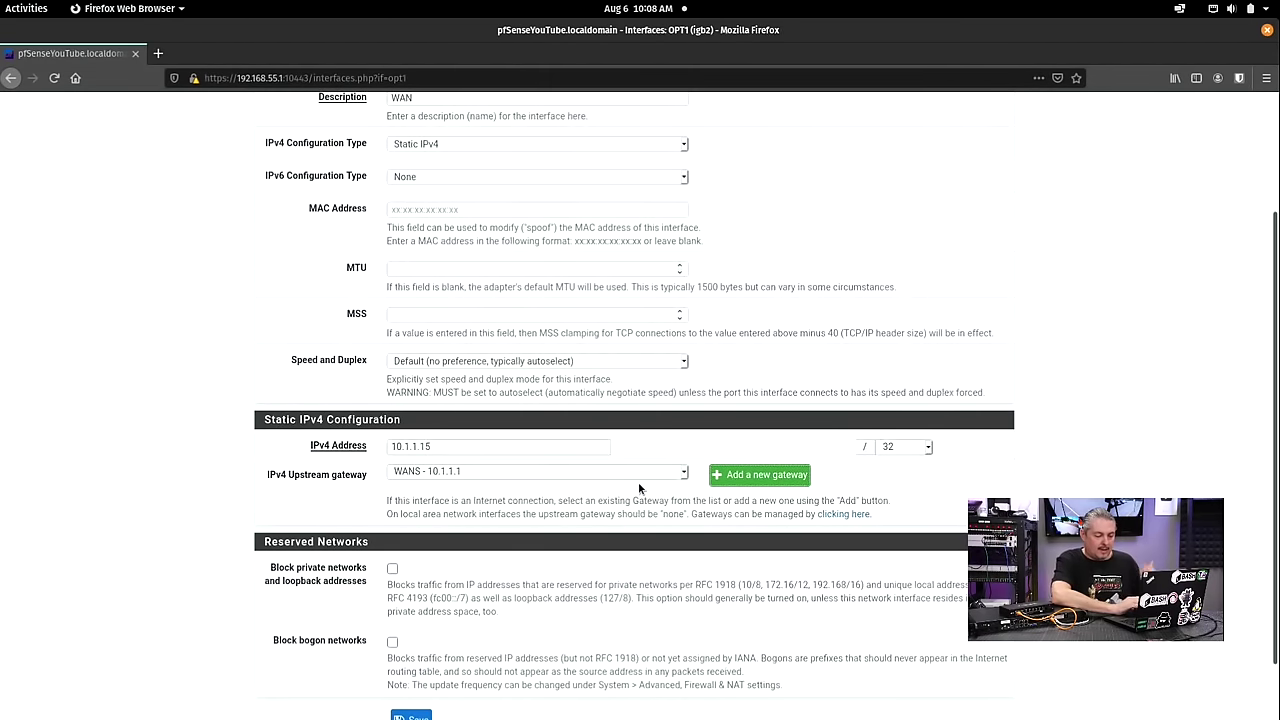
Set the subnet prefix of OPT1's static IPv4 address to /24 and try to save the interface settings
{"action": "left_click", "coordinate": [900, 448]}
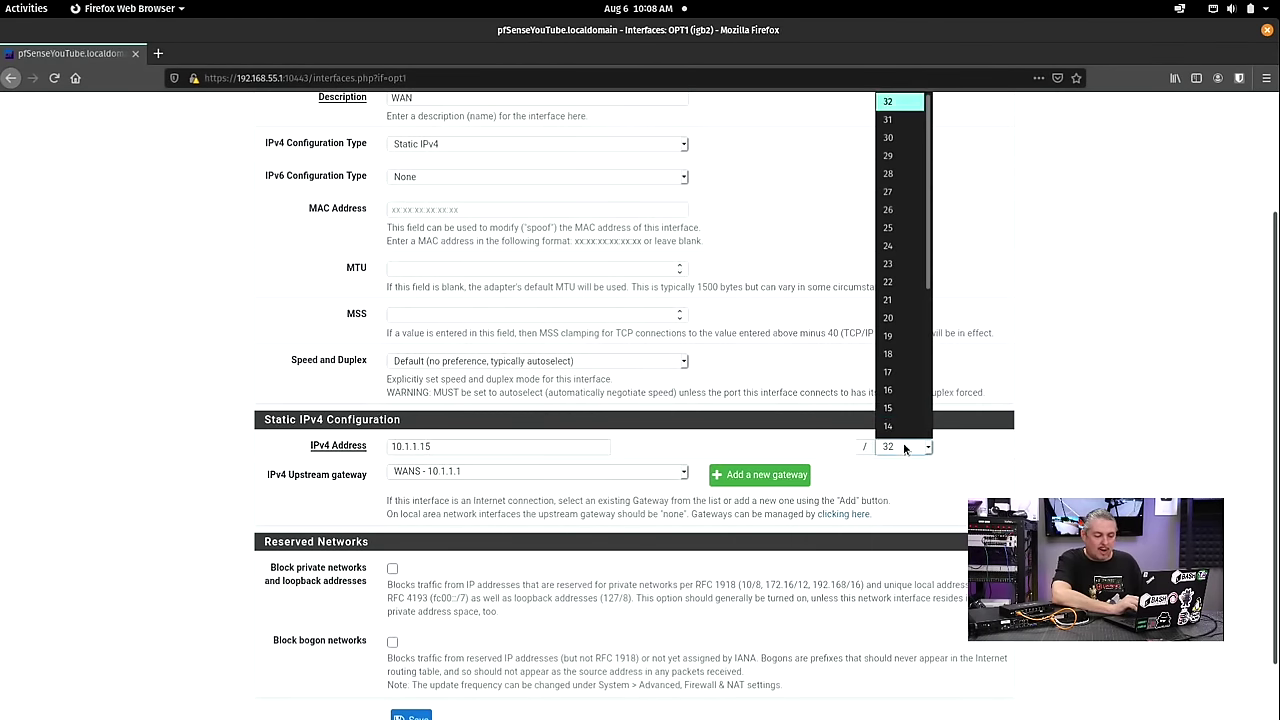
{"action": "left_click", "coordinate": [899, 245]}
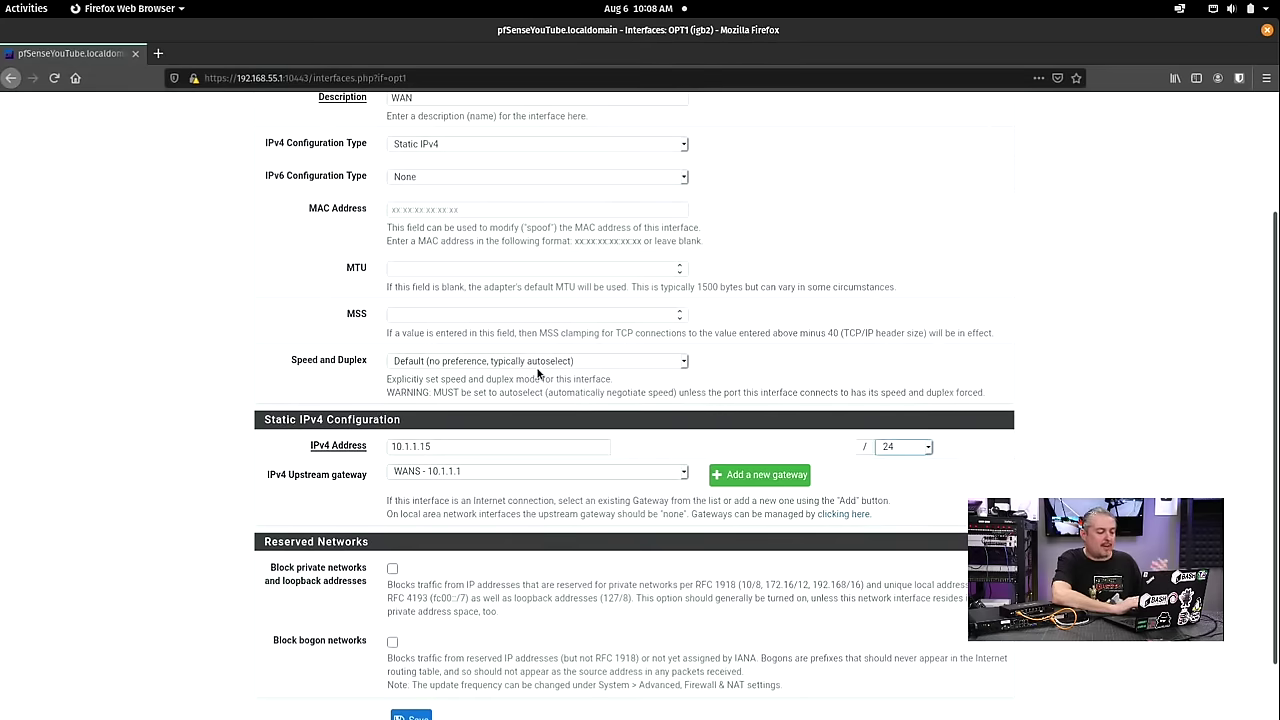
{"action": "scroll", "coordinate": [523, 403], "scroll_direction": "down", "scroll_amount": 2}
{"action": "scroll", "coordinate": [523, 403], "scroll_direction": "up", "scroll_amount": 2}
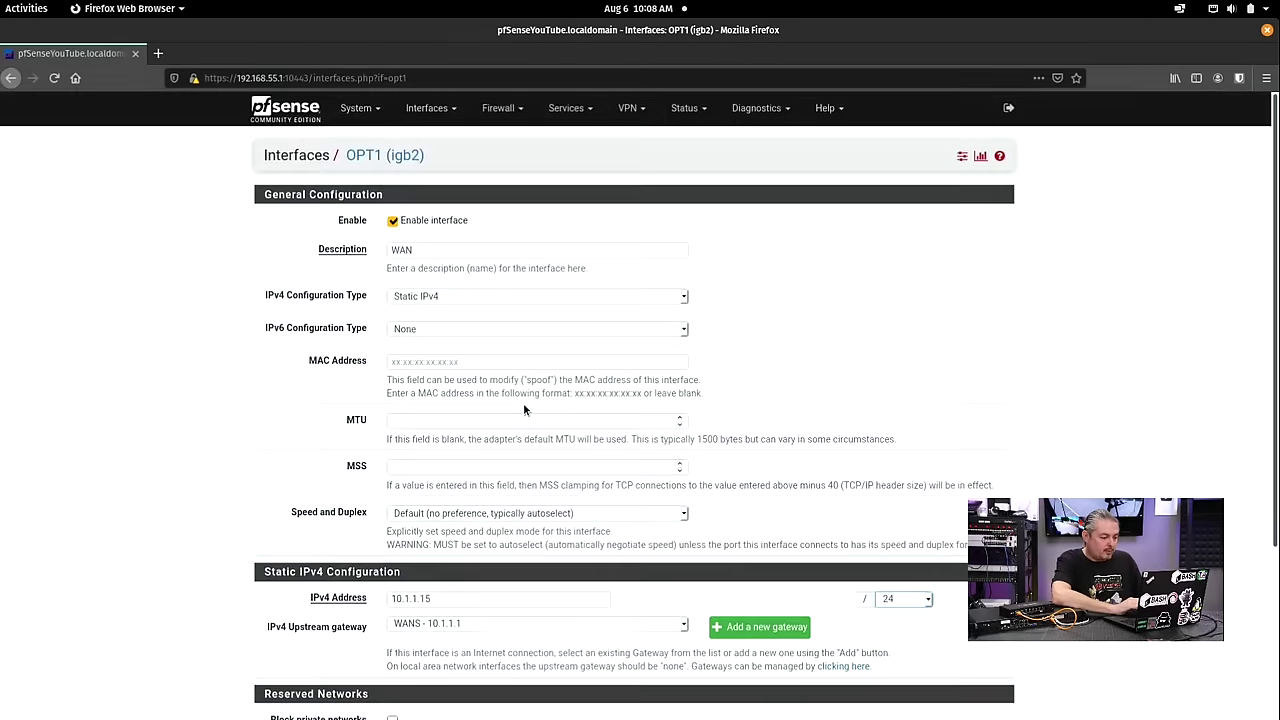
{"action": "scroll", "coordinate": [523, 403], "scroll_direction": "down", "scroll_amount": 2}
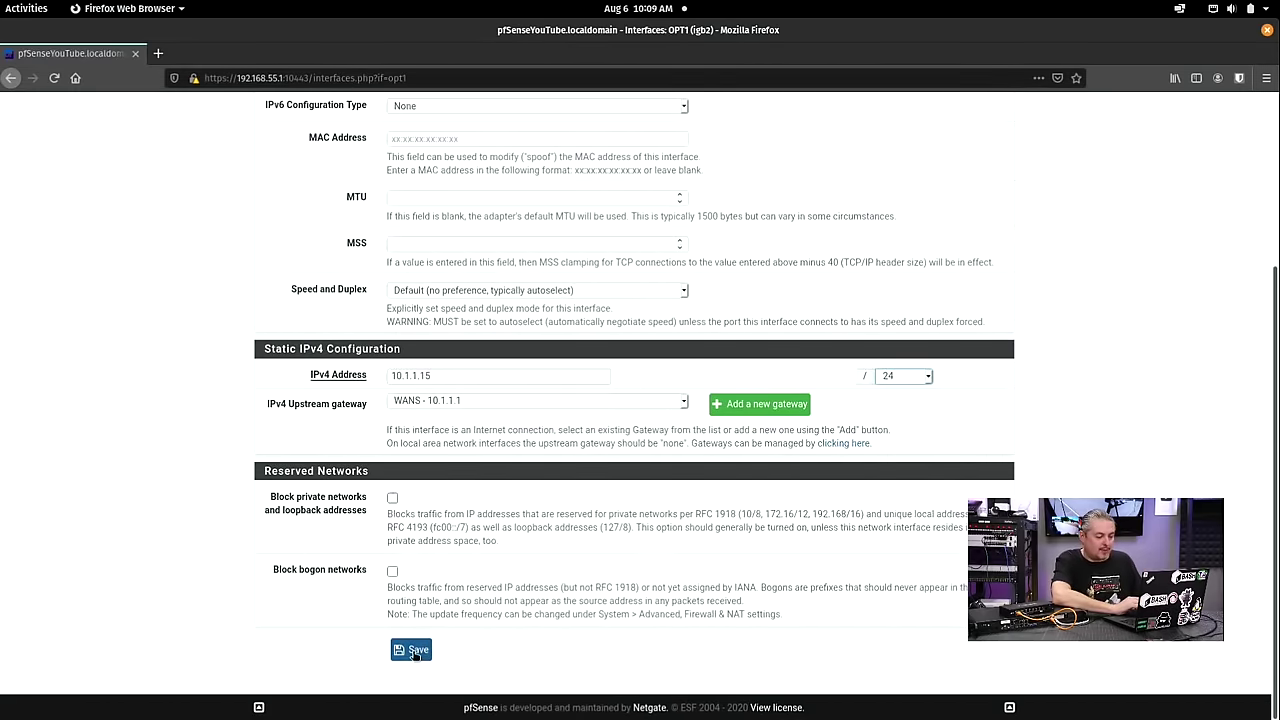
{"action": "left_click", "coordinate": [415, 651]}
{"action": "scroll", "coordinate": [581, 284], "scroll_direction": "down", "scroll_amount": 2}
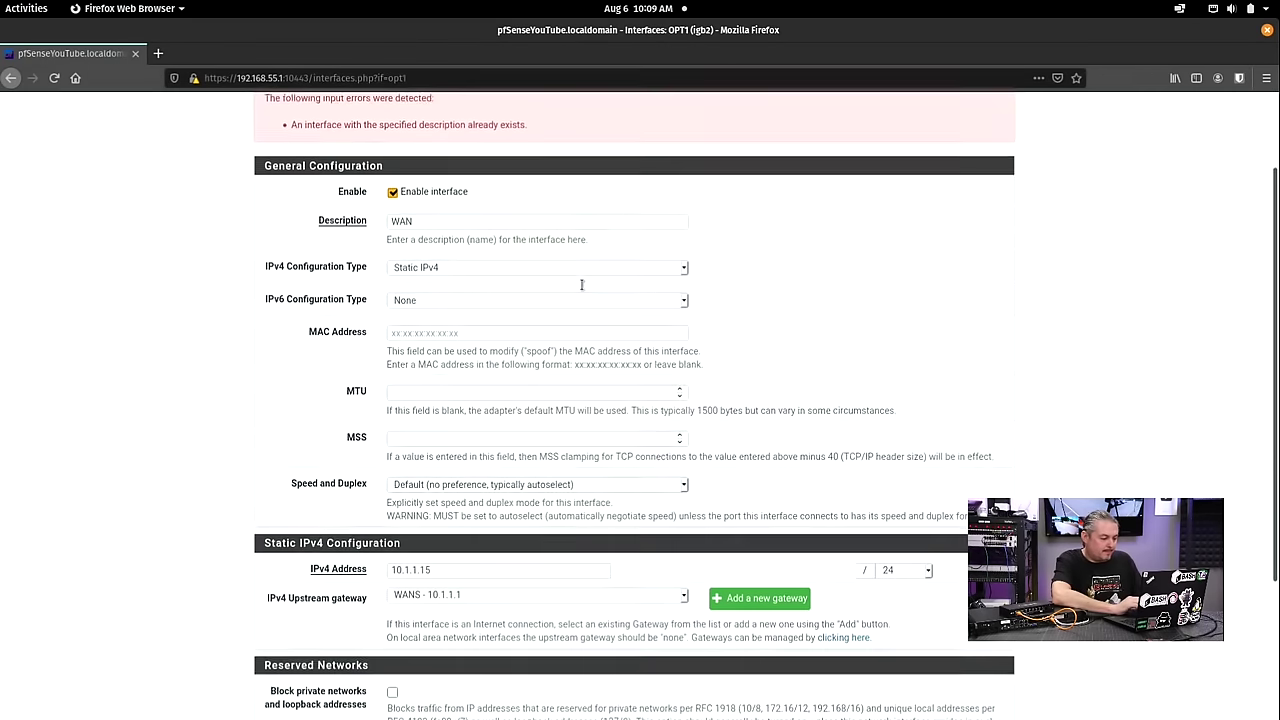
{"action": "scroll", "coordinate": [581, 284], "scroll_direction": "up", "scroll_amount": 2}
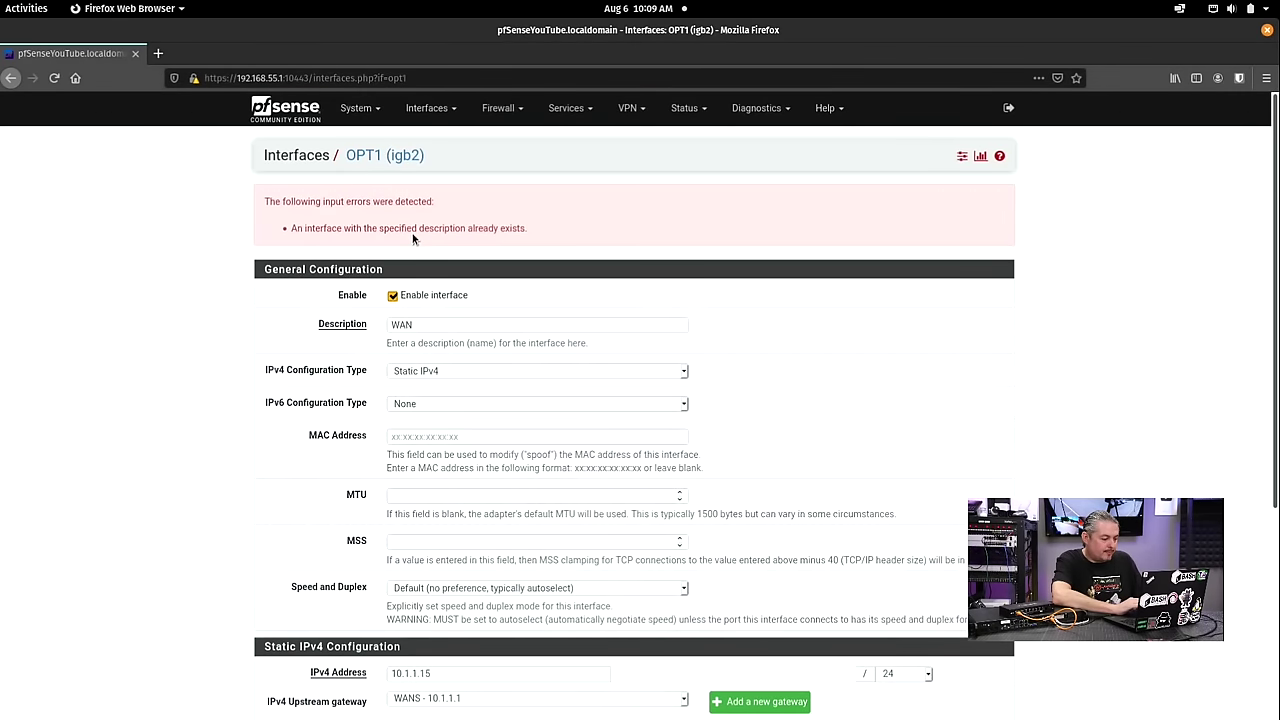
Change OPT1's description to WAN2, then save the interface settings and apply the changes
{"action": "left_click", "coordinate": [514, 325]}
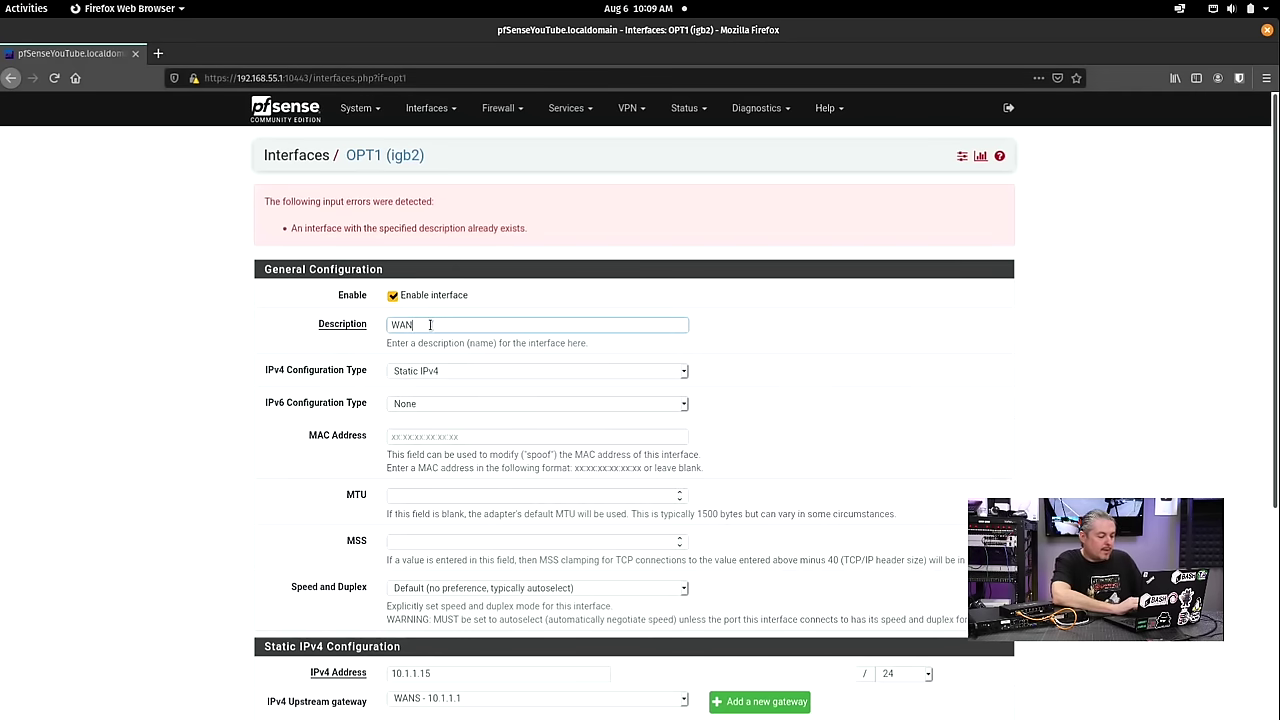
{"action": "type", "text": "2"}
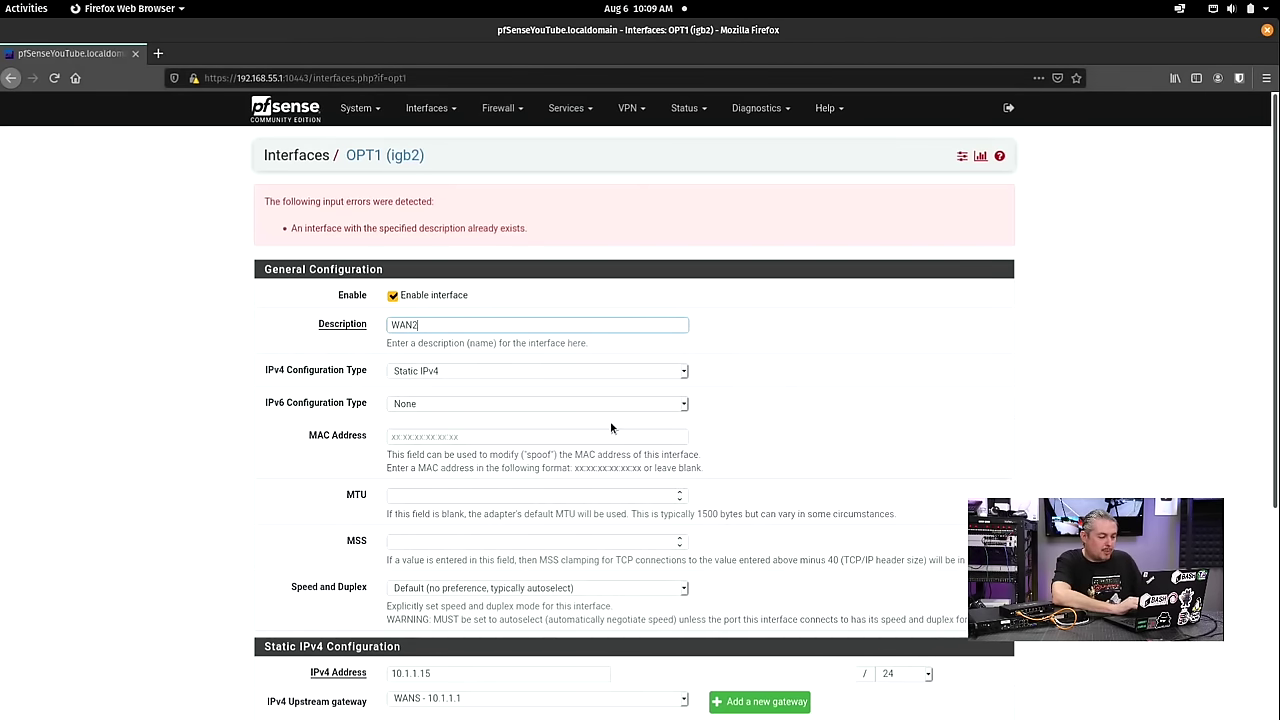
{"action": "scroll", "coordinate": [611, 428], "scroll_direction": "down", "scroll_amount": 4}
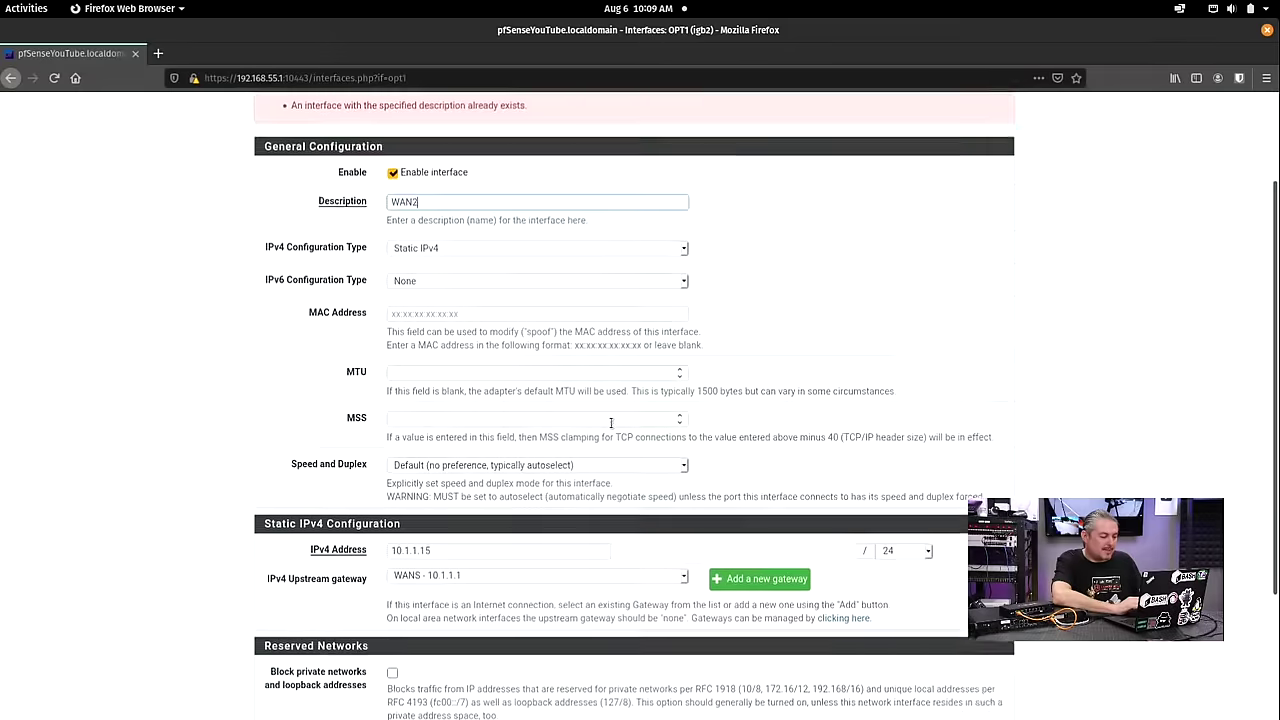
{"action": "scroll", "coordinate": [611, 428], "scroll_direction": "down", "scroll_amount": 1}
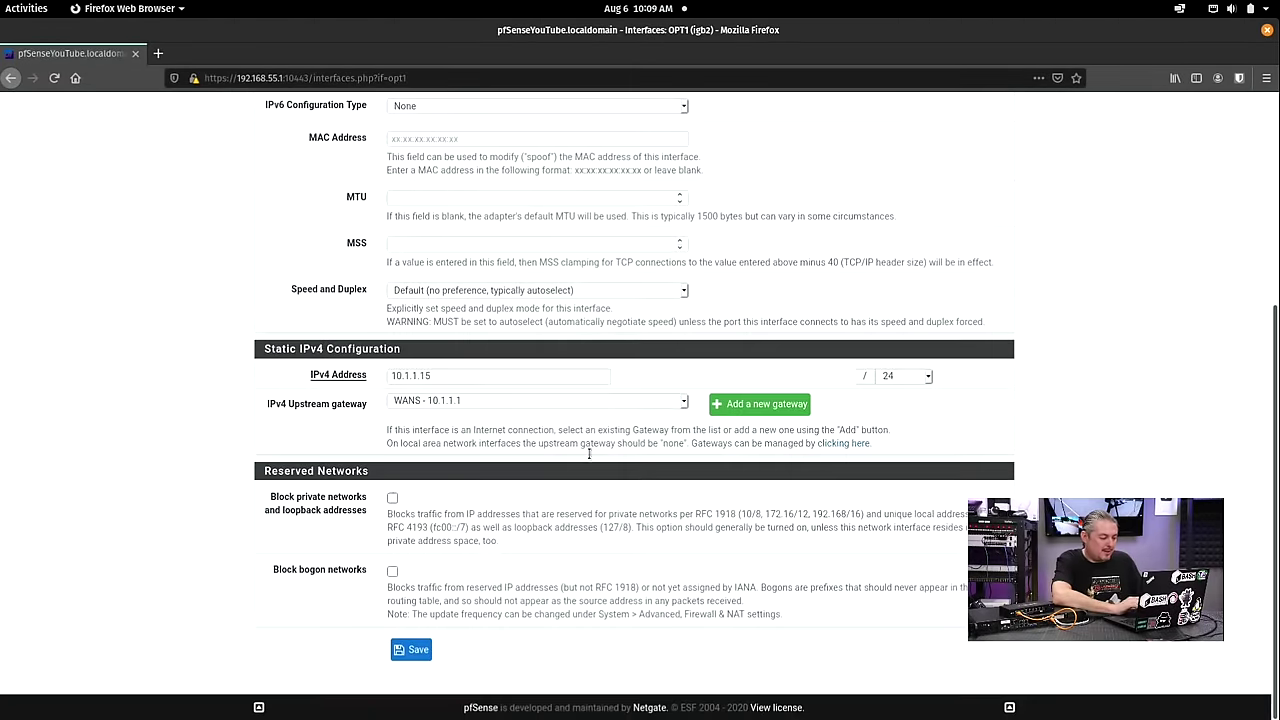
{"action": "left_click", "coordinate": [417, 650]}
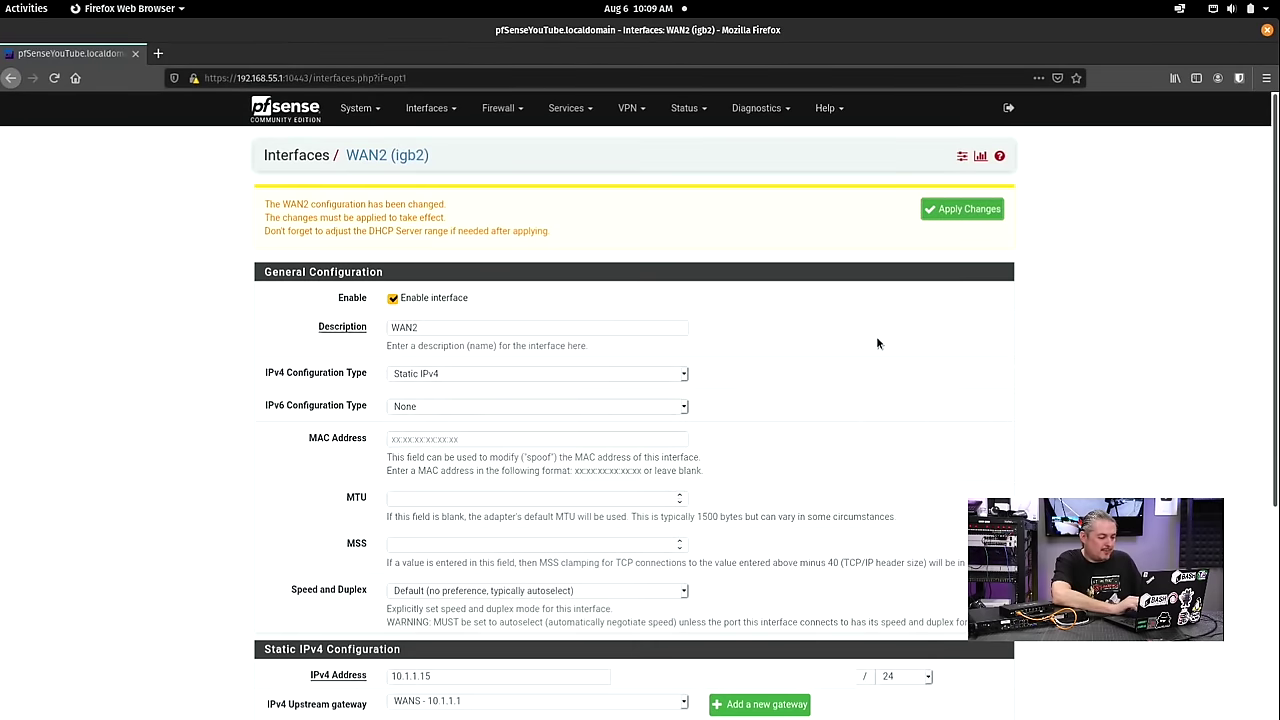
{"action": "left_click", "coordinate": [978, 211]}
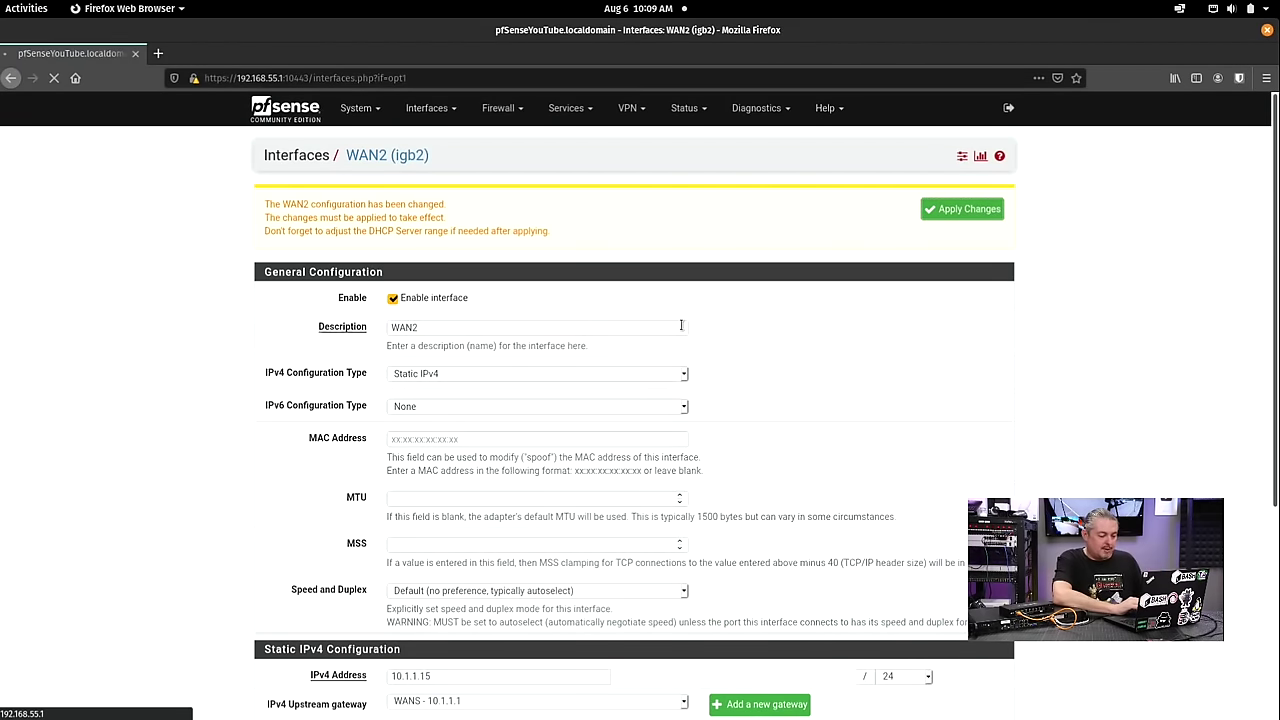
{"action": "scroll", "coordinate": [681, 325], "scroll_direction": "down", "scroll_amount": 2}
{"action": "scroll", "coordinate": [681, 325], "scroll_direction": "down", "scroll_amount": 4}
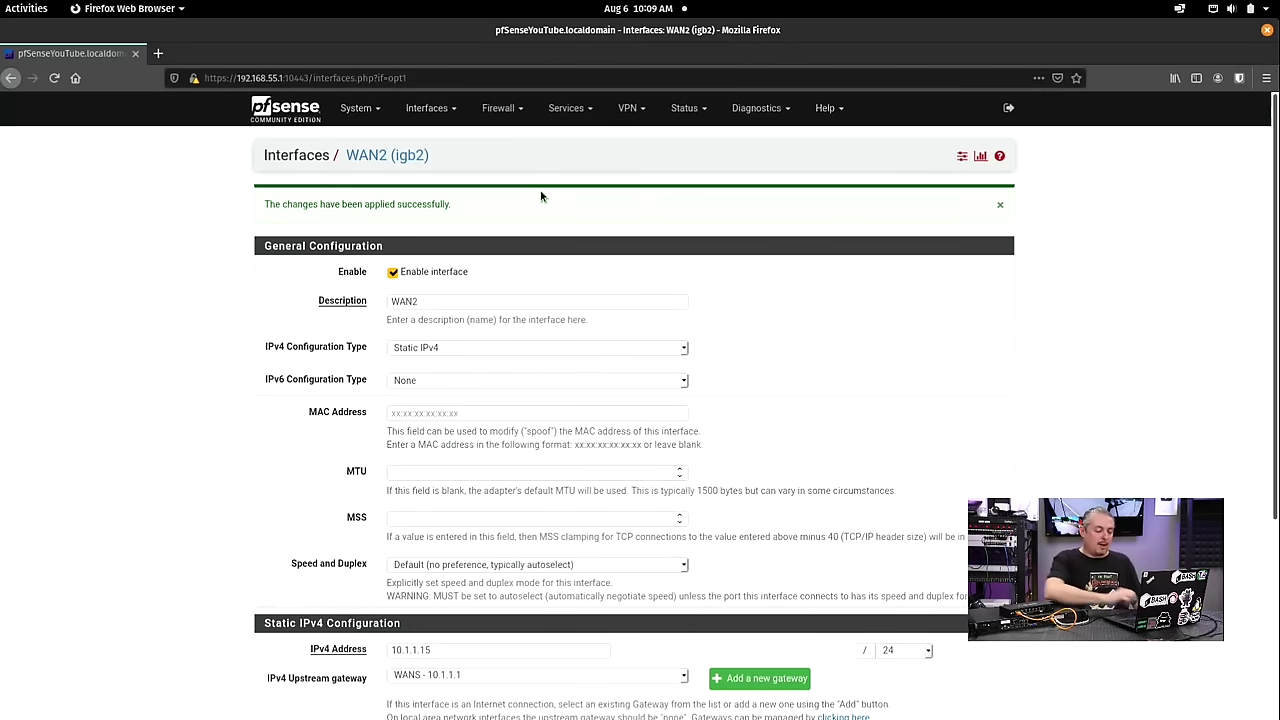
{"action": "scroll", "coordinate": [660, 280], "scroll_direction": "down", "scroll_amount": 5}
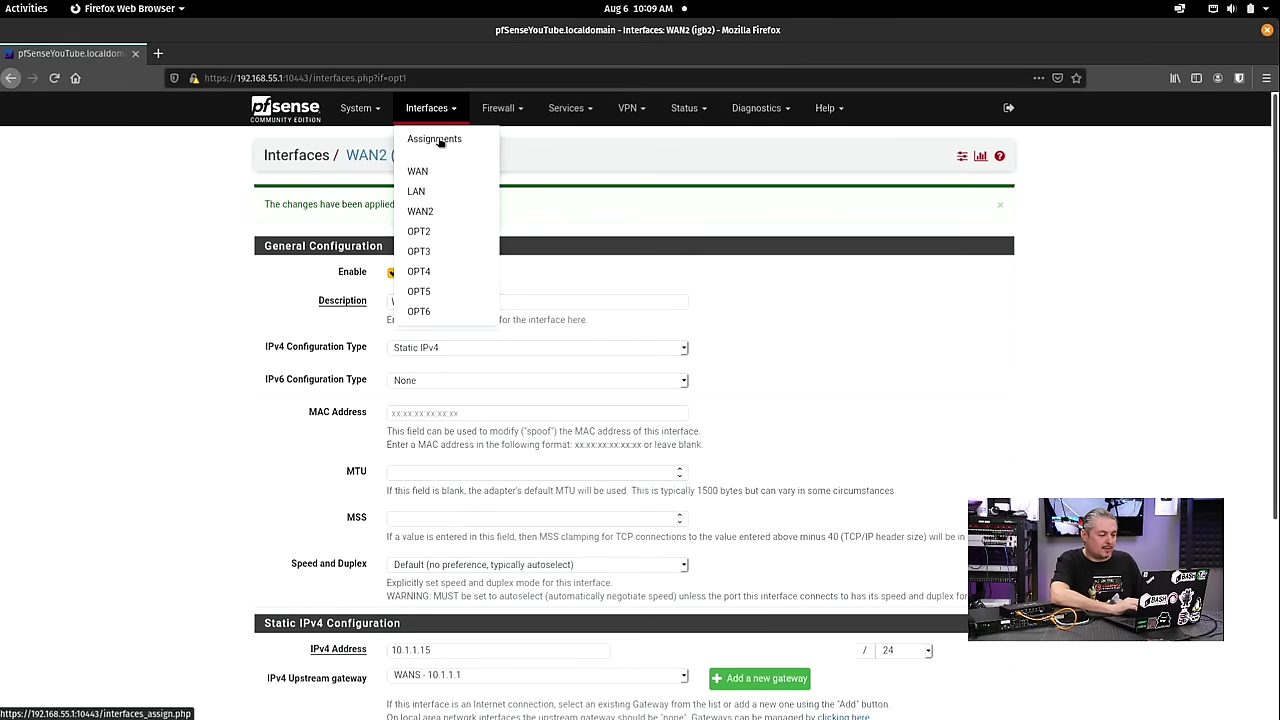
Open OPT2's settings from the interface assignments, enable the interface and set its description to AnotherLAN
{"action": "left_click", "coordinate": [436, 139]}
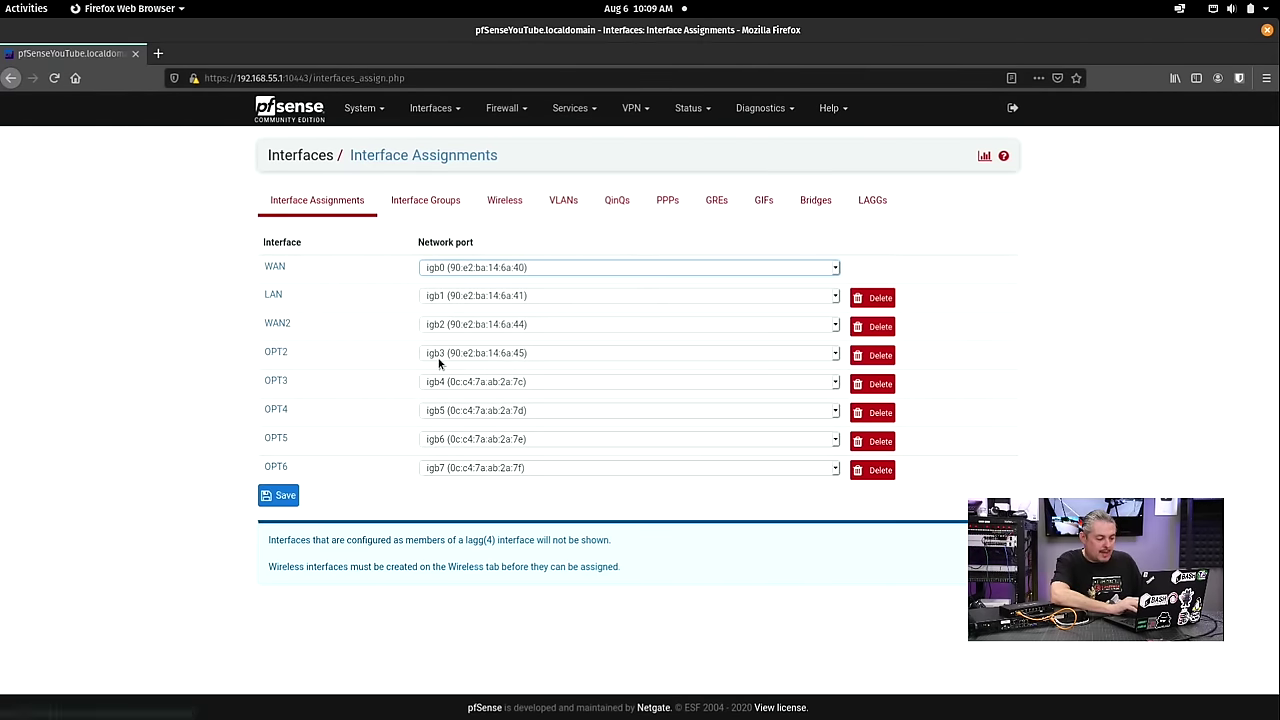
{"action": "left_click", "coordinate": [279, 355]}
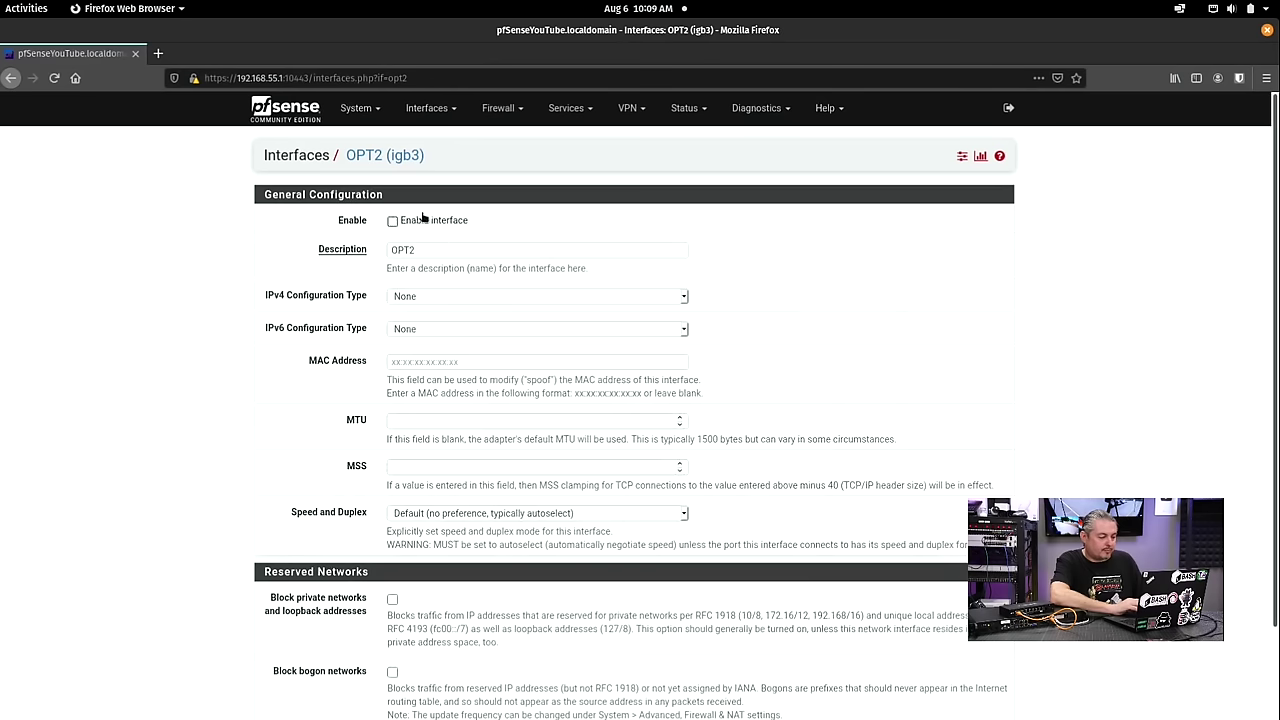
{"action": "left_click", "coordinate": [393, 221]}
{"action": "double_click", "coordinate": [443, 249]}
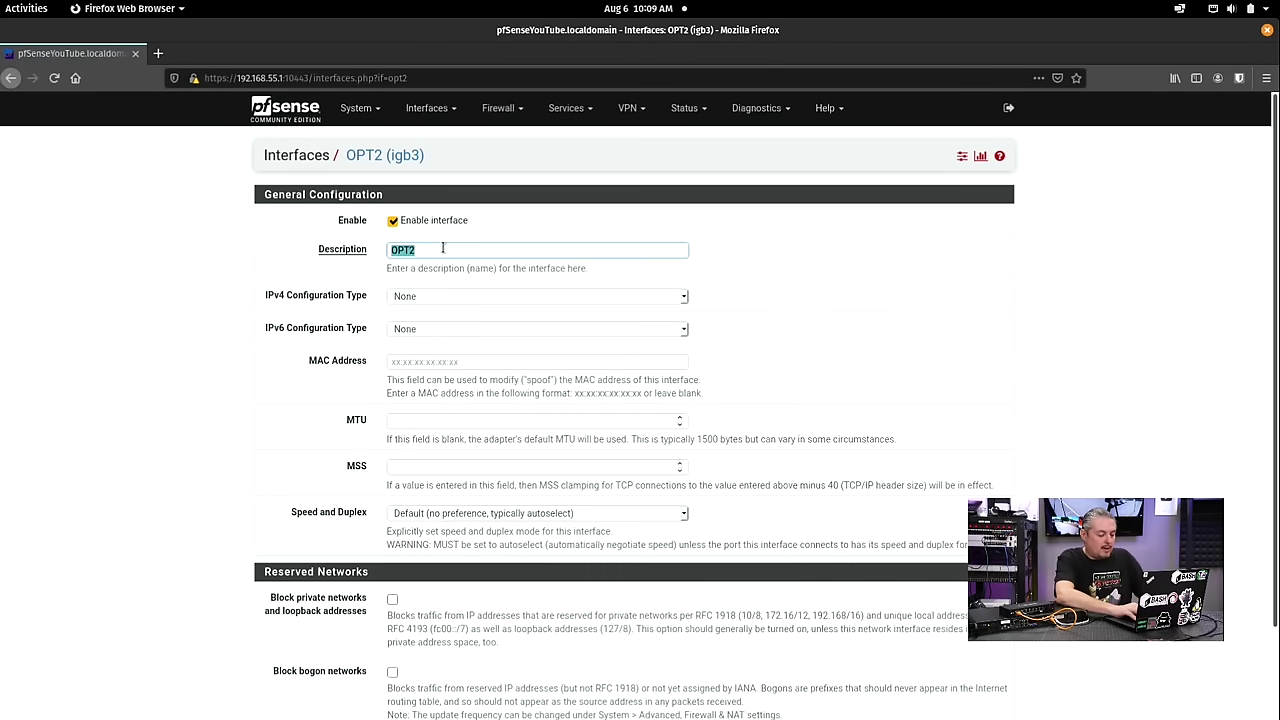
{"action": "type", "text": "AnotherLAN"}
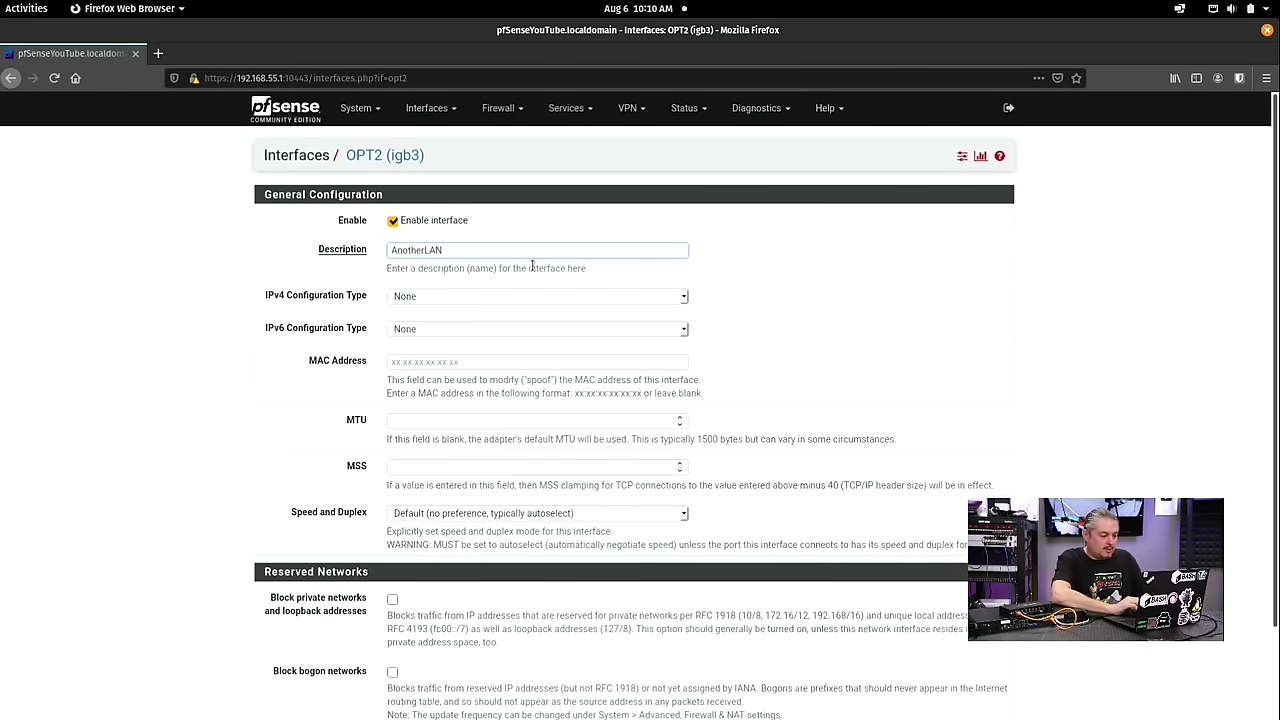
Set OPT2's IPv4 configuration type to Static IPv4
{"action": "scroll", "coordinate": [511, 372], "scroll_direction": "down", "scroll_amount": 2}
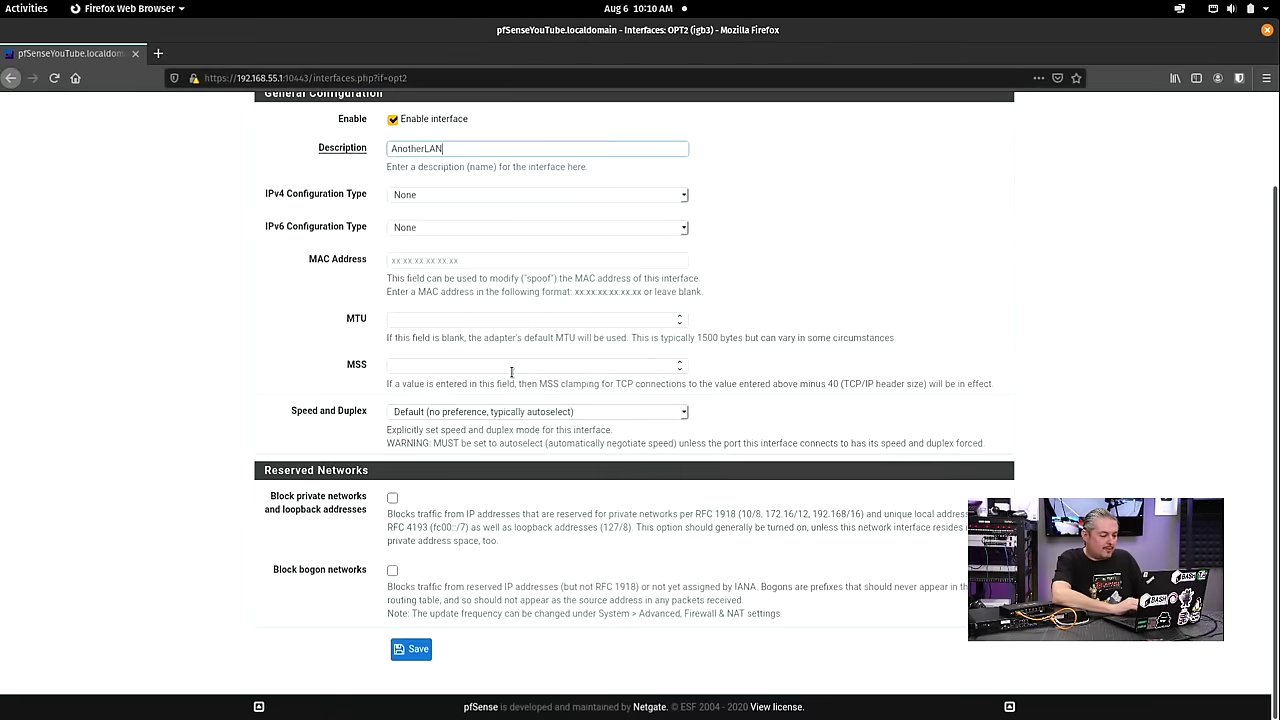
{"action": "scroll", "coordinate": [511, 372], "scroll_direction": "up", "scroll_amount": 2}
{"action": "left_click", "coordinate": [421, 298]}
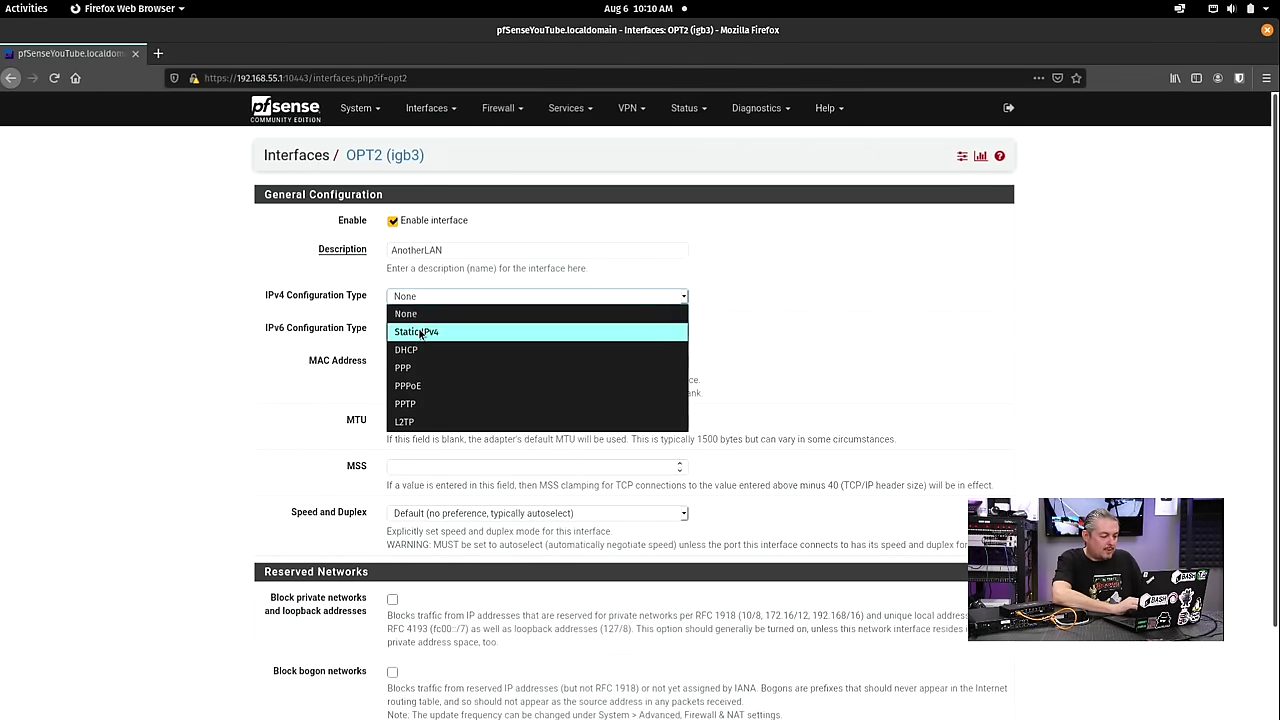
{"action": "left_click", "coordinate": [516, 330]}
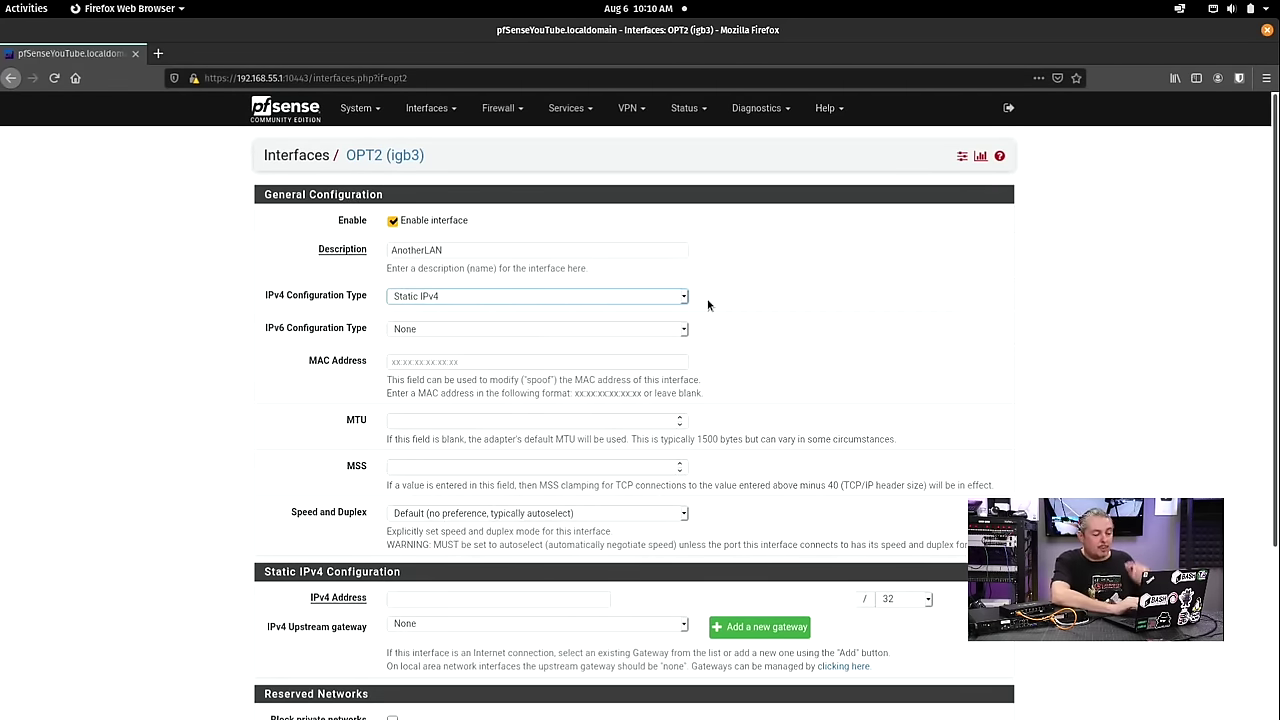
Set OPT2's static IPv4 address to 192.168.200.1 with a /24 subnet prefix
{"action": "scroll", "coordinate": [707, 305], "scroll_direction": "down", "scroll_amount": 3}
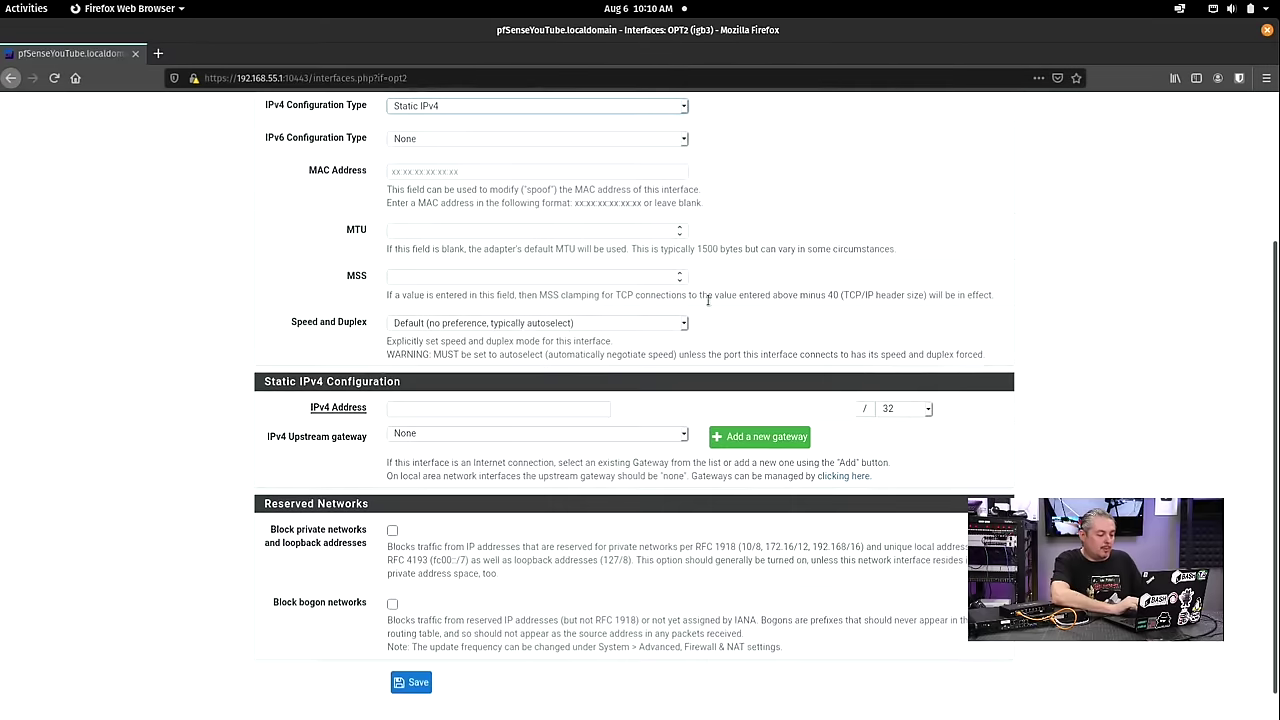
{"action": "left_click", "coordinate": [448, 408]}
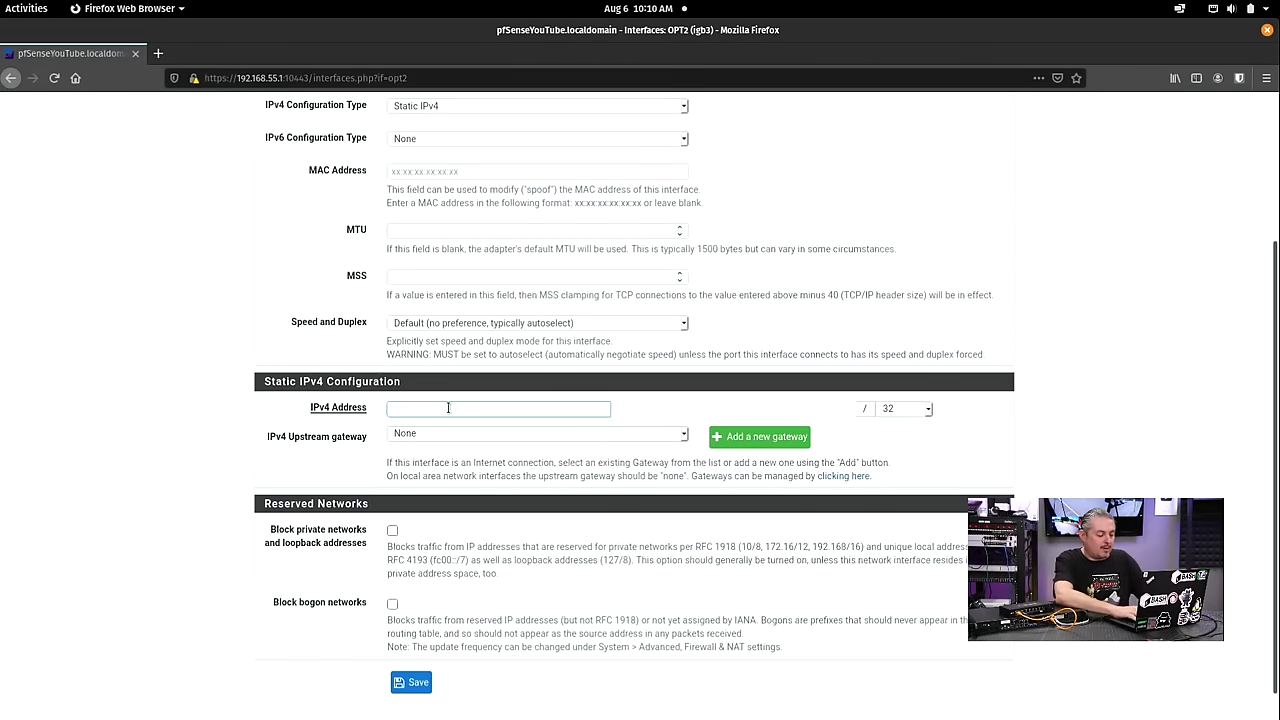
{"action": "type", "text": "192.168."}
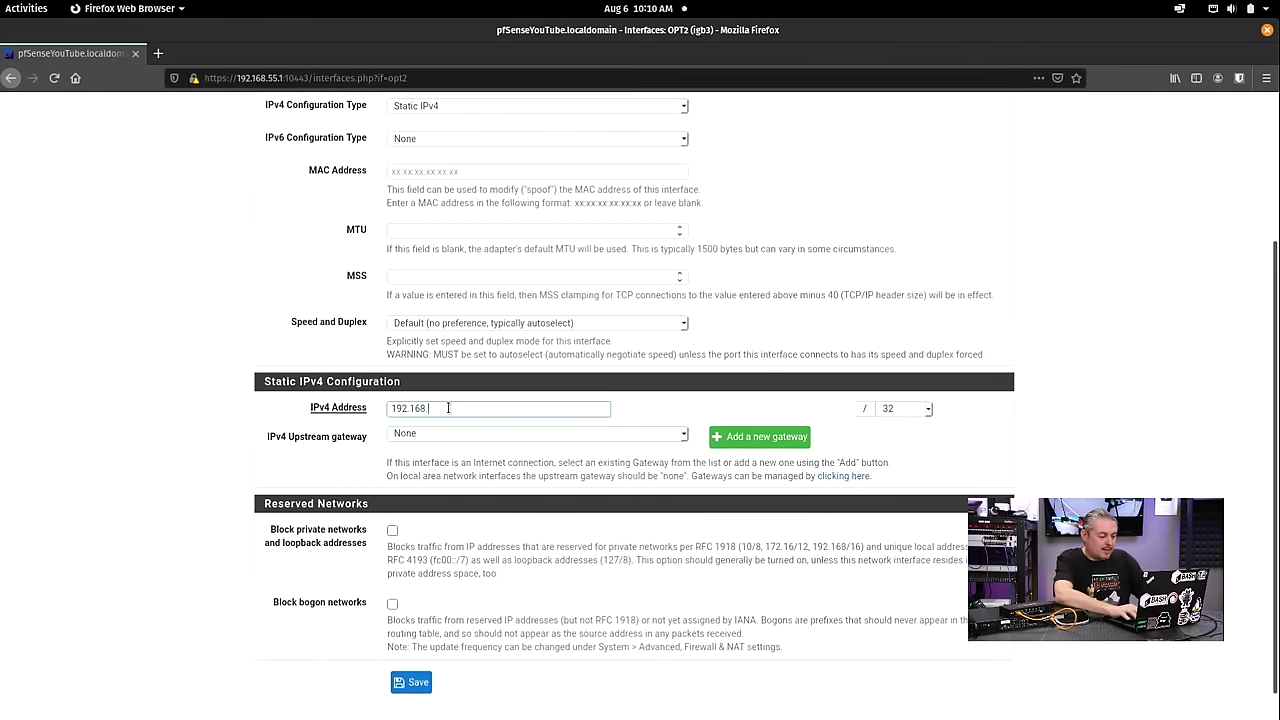
{"action": "type", "text": "200.1"}
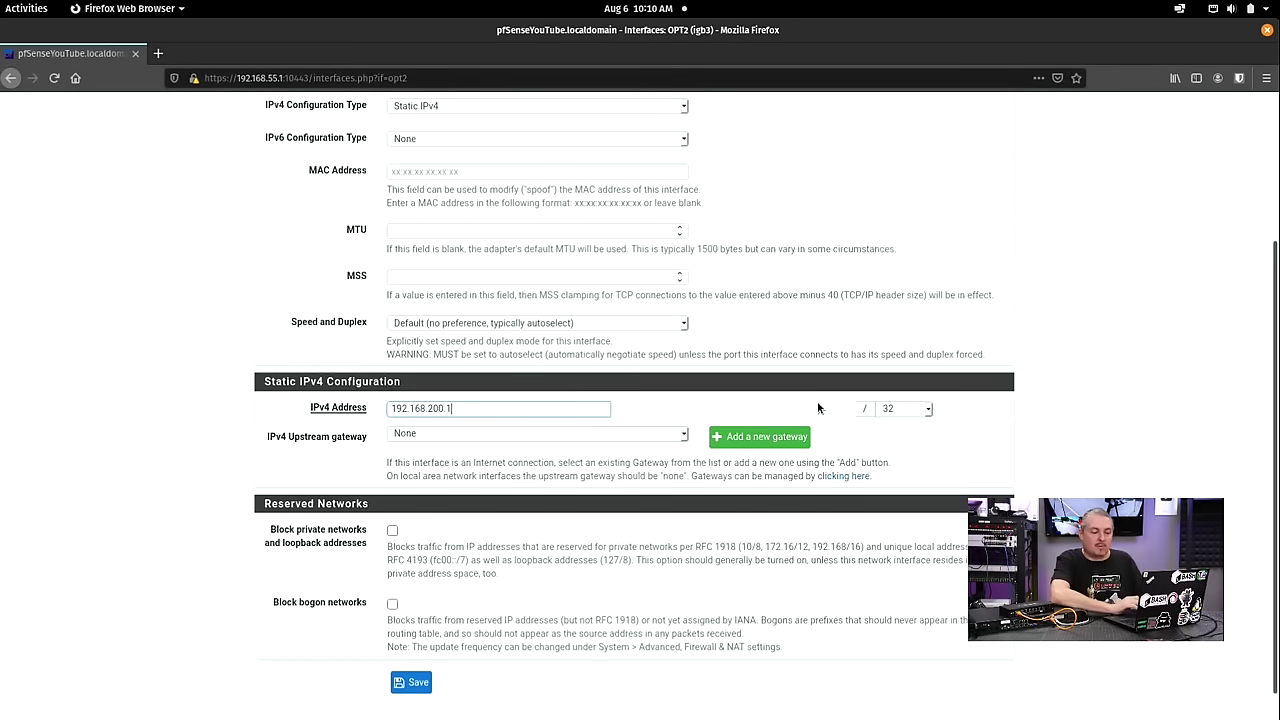
{"action": "left_click", "coordinate": [926, 412]}
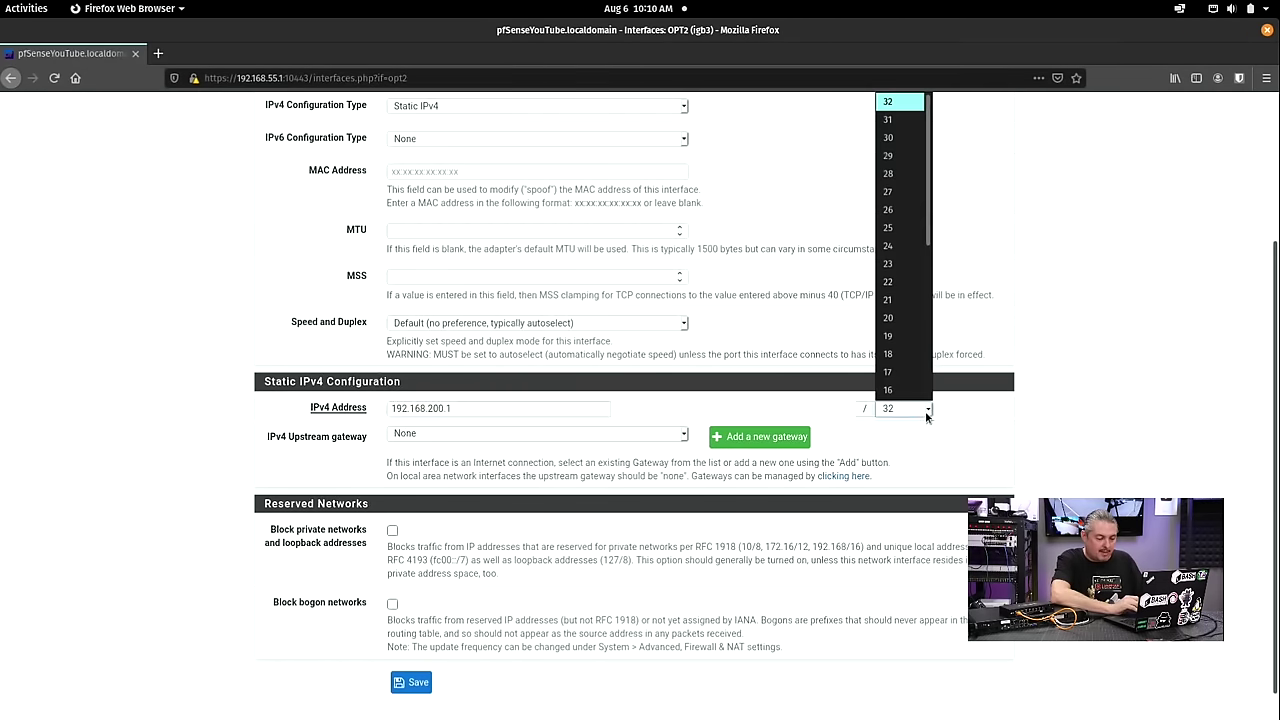
{"action": "left_click", "coordinate": [905, 246]}
{"action": "scroll", "coordinate": [493, 249], "scroll_direction": "up", "scroll_amount": 4}
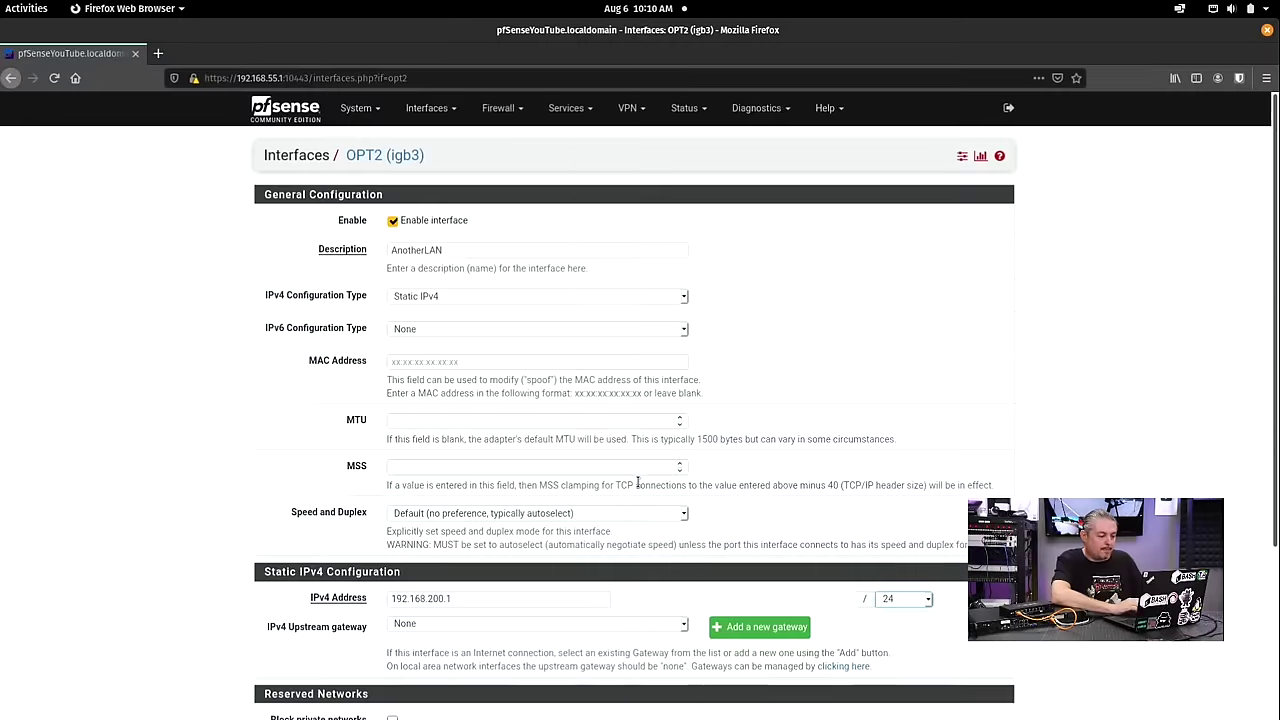
{"action": "left_click", "coordinate": [493, 249]}
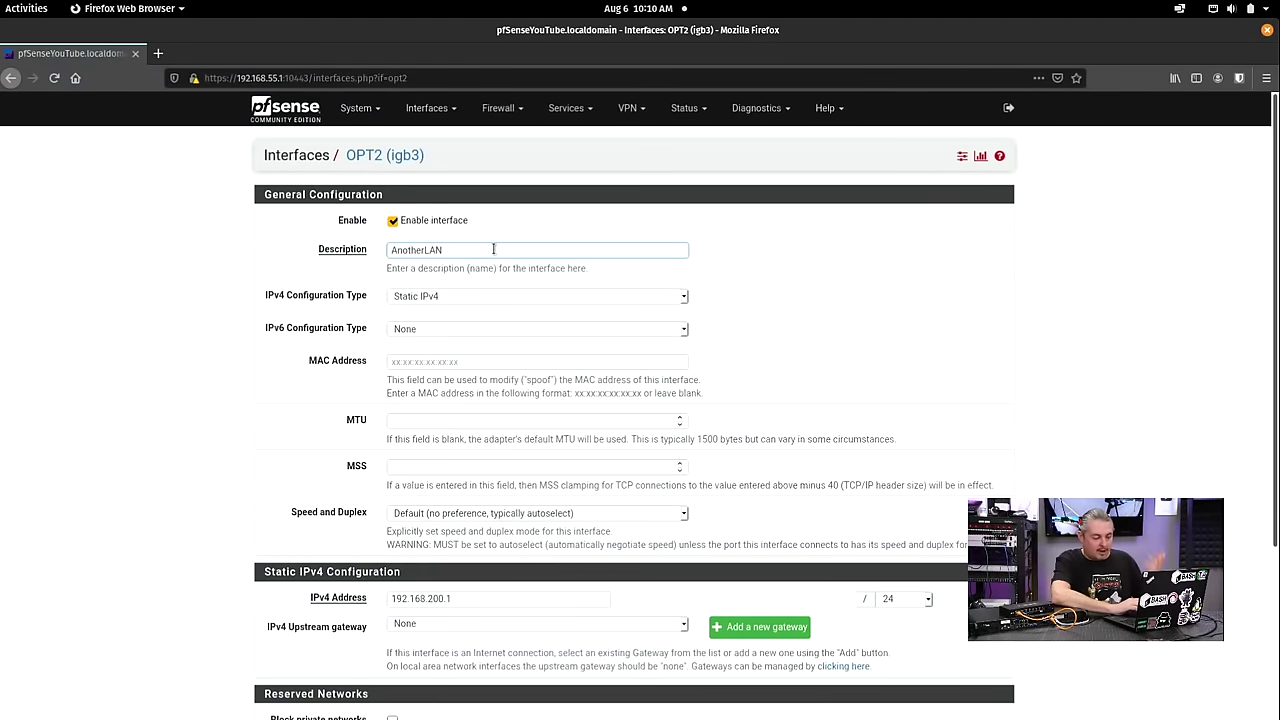
Change OPT2's description to AnotherLANForGuest, then save the interface settings and apply the changes
{"action": "scroll", "coordinate": [485, 290], "scroll_direction": "down", "scroll_amount": 3}
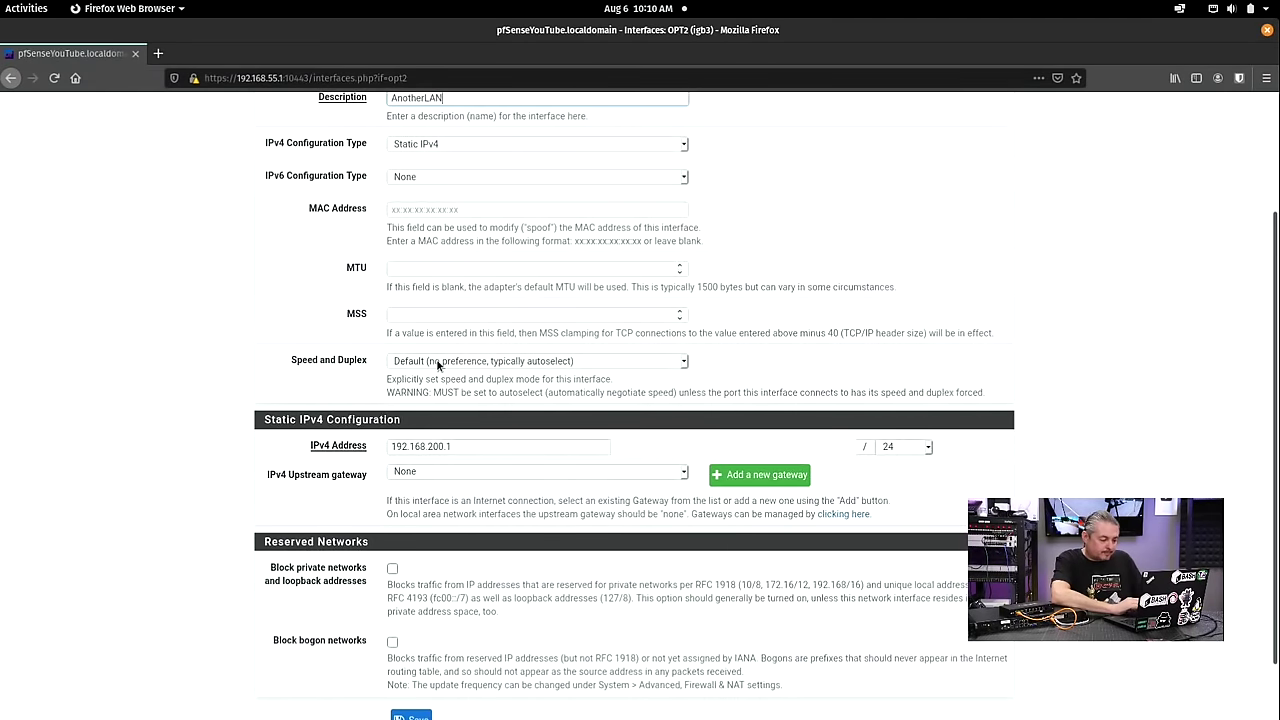
{"action": "scroll", "coordinate": [437, 365], "scroll_direction": "down", "scroll_amount": 2}
{"action": "scroll", "coordinate": [437, 363], "scroll_direction": "up", "scroll_amount": 5}
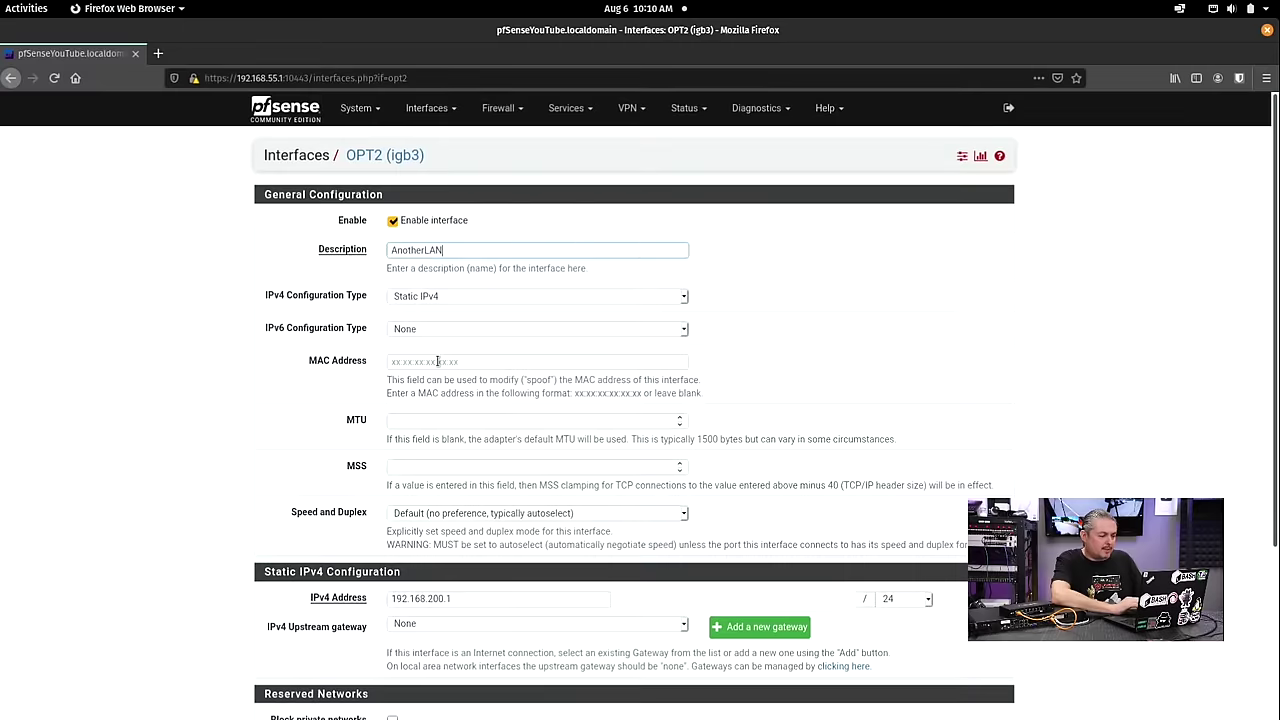
{"action": "scroll", "coordinate": [437, 361], "scroll_direction": "down", "scroll_amount": 3}
{"action": "scroll", "coordinate": [437, 365], "scroll_direction": "down", "scroll_amount": 2}
{"action": "scroll", "coordinate": [491, 427], "scroll_direction": "up", "scroll_amount": 5}
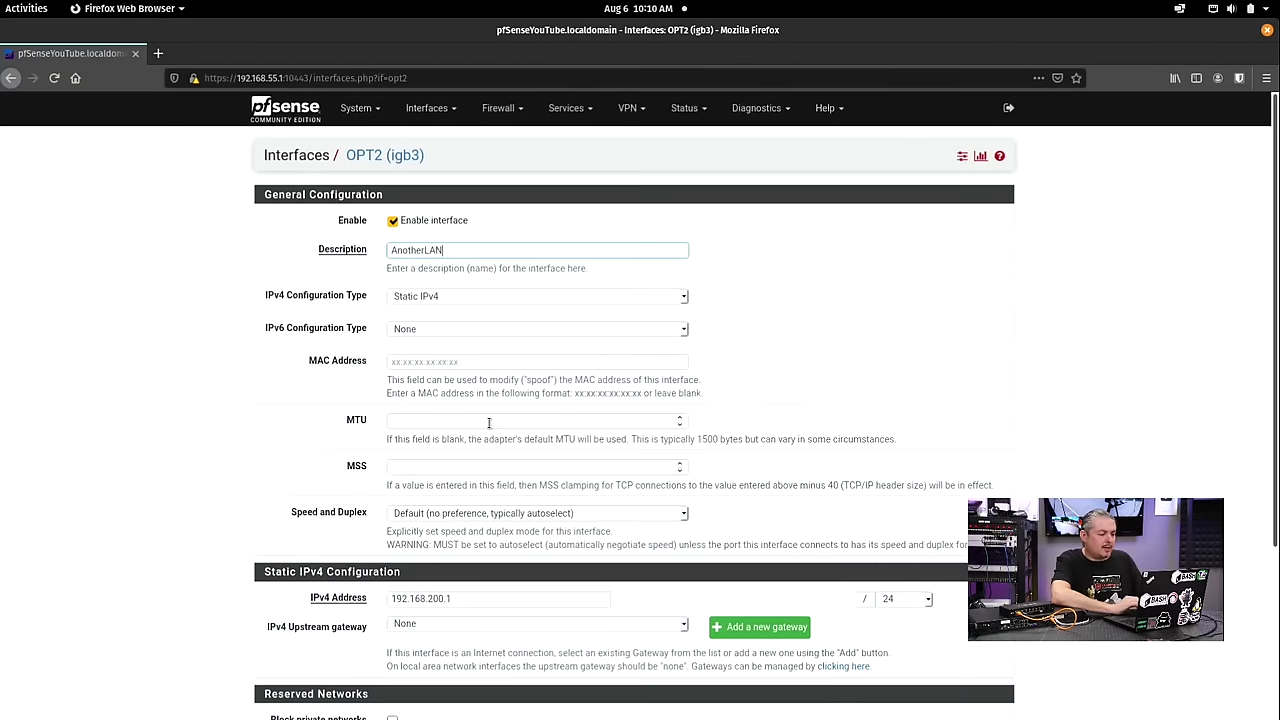
{"action": "type", "text": "ForGuest"}
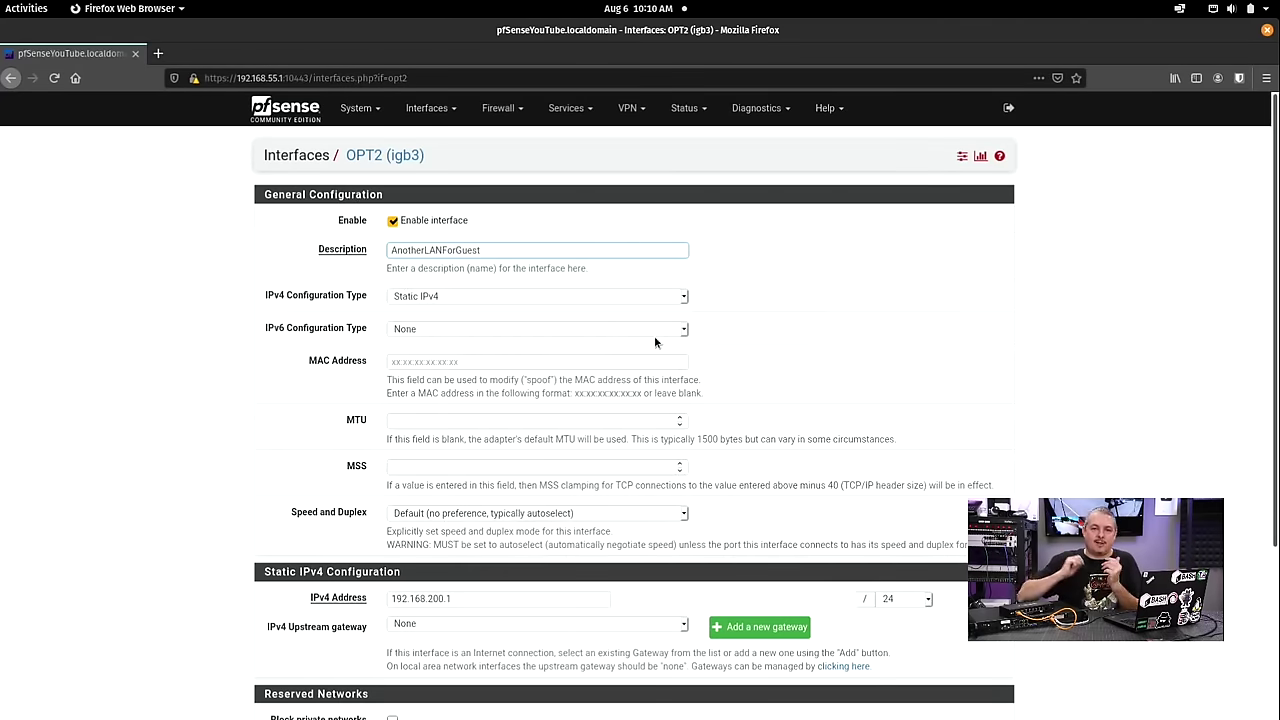
{"action": "scroll", "coordinate": [654, 335], "scroll_direction": "down", "scroll_amount": 5}
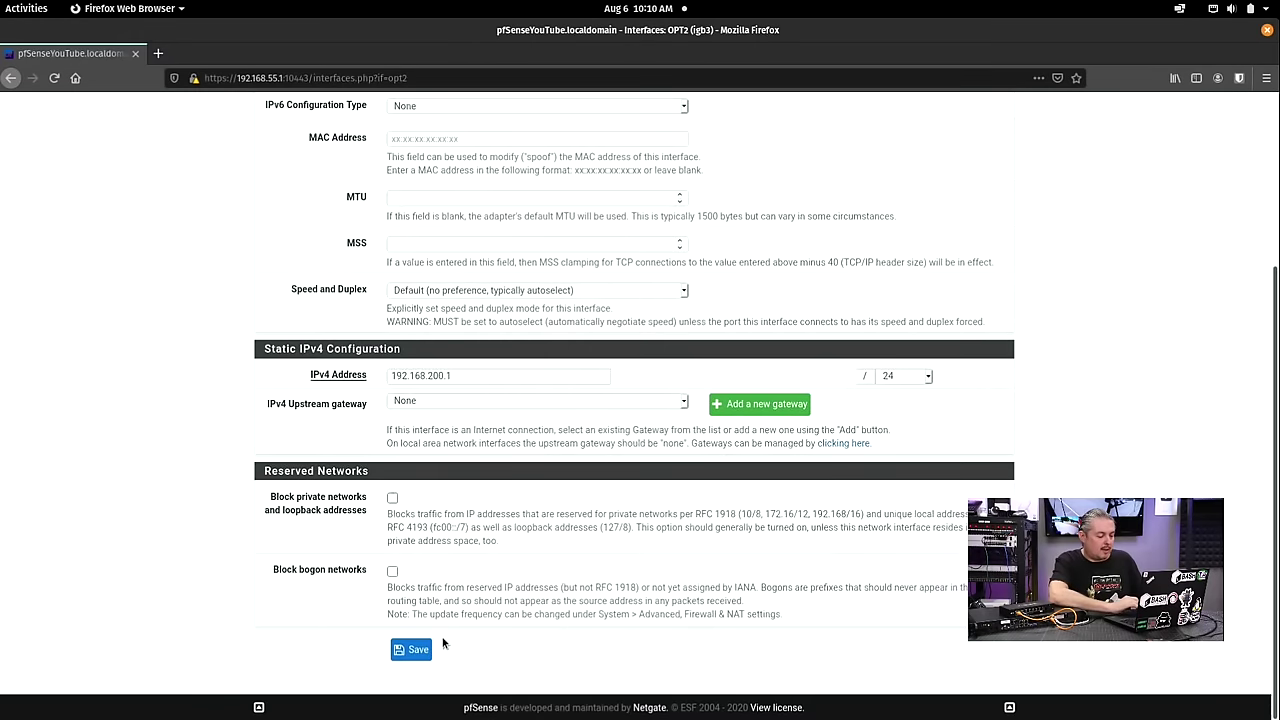
{"action": "left_click", "coordinate": [410, 650]}
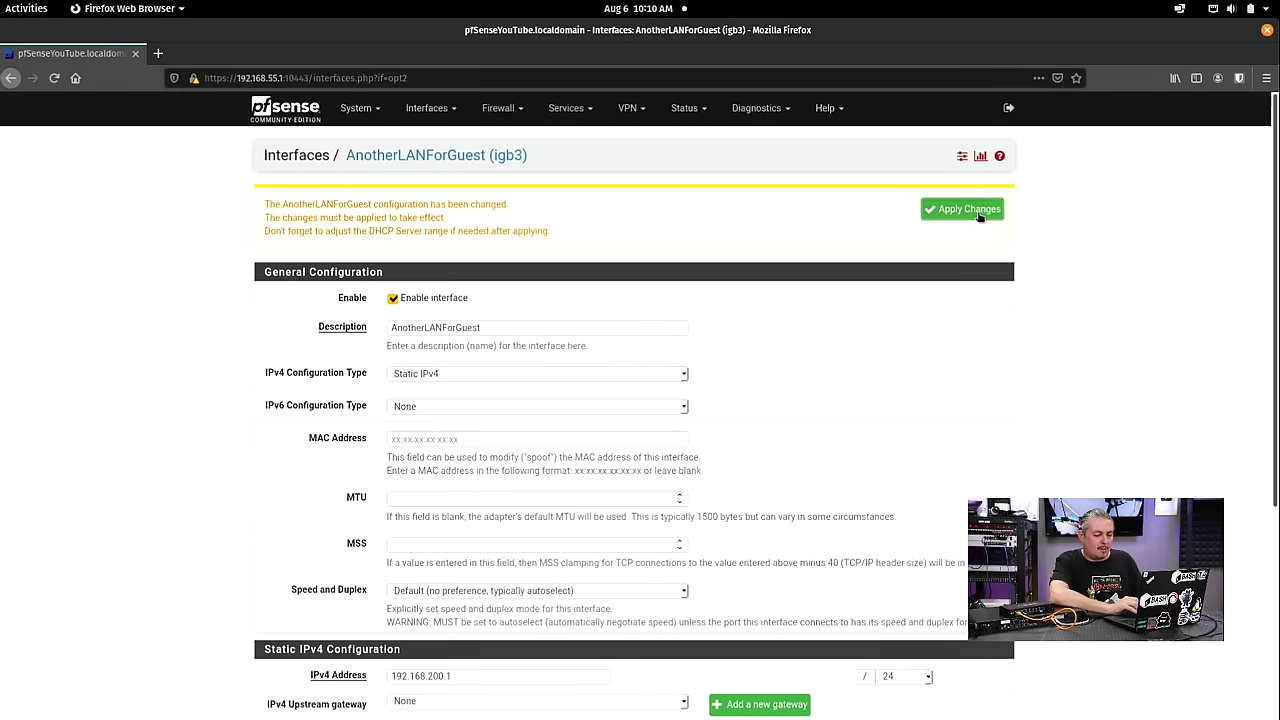
{"action": "left_click", "coordinate": [979, 216]}
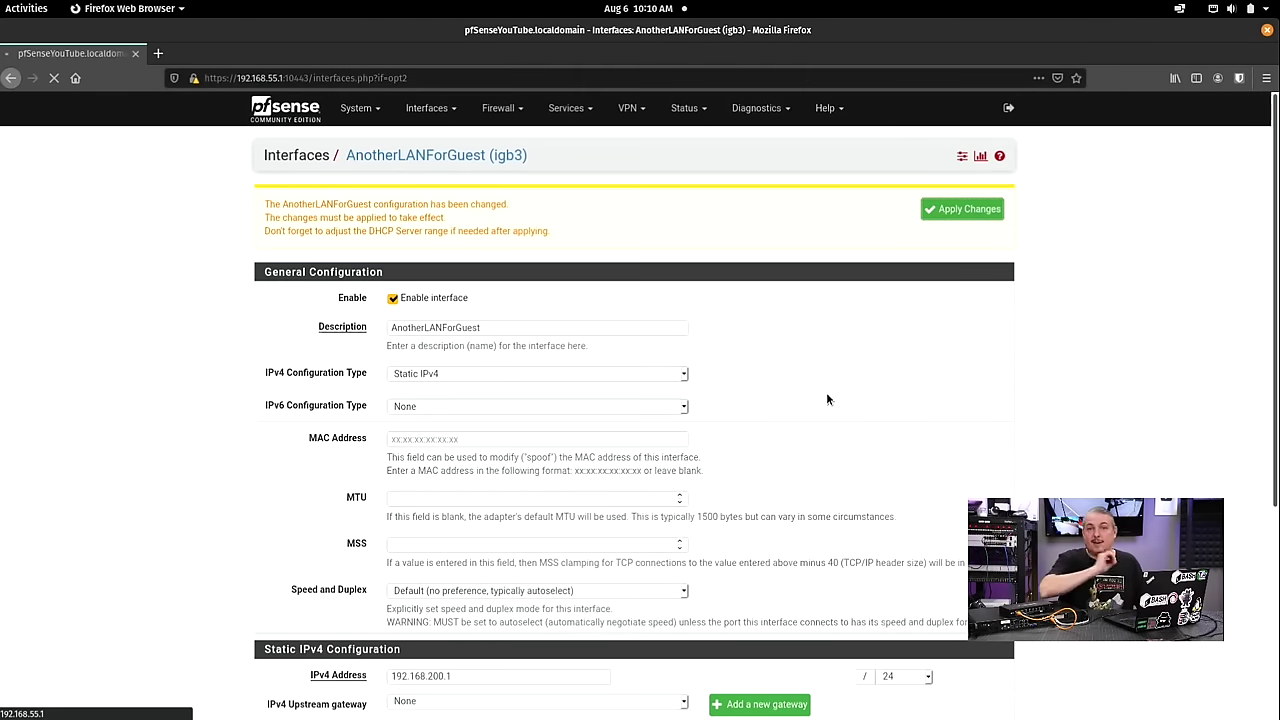
Start a new firewall rule on the ANOTHERLANFORGUEST interface and set its protocol to Any
{"action": "left_click", "coordinate": [508, 112]}
{"action": "left_click", "coordinate": [517, 174]}
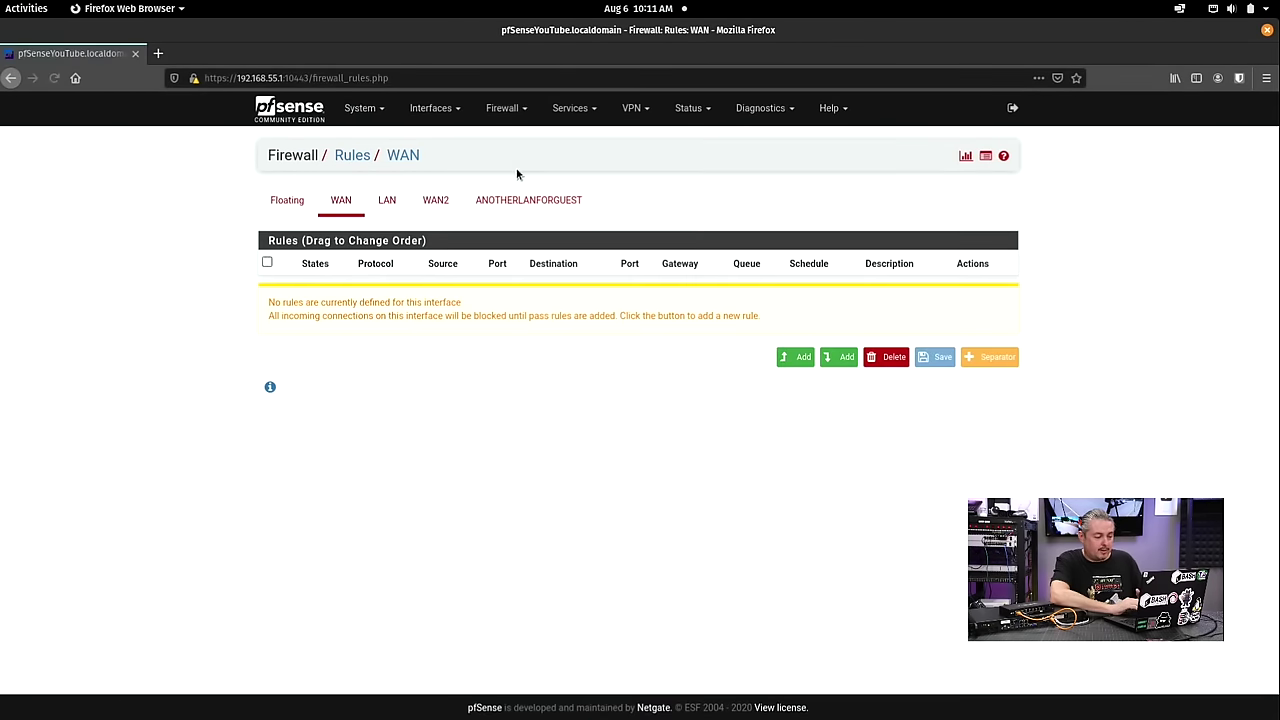
{"action": "left_click", "coordinate": [527, 204]}
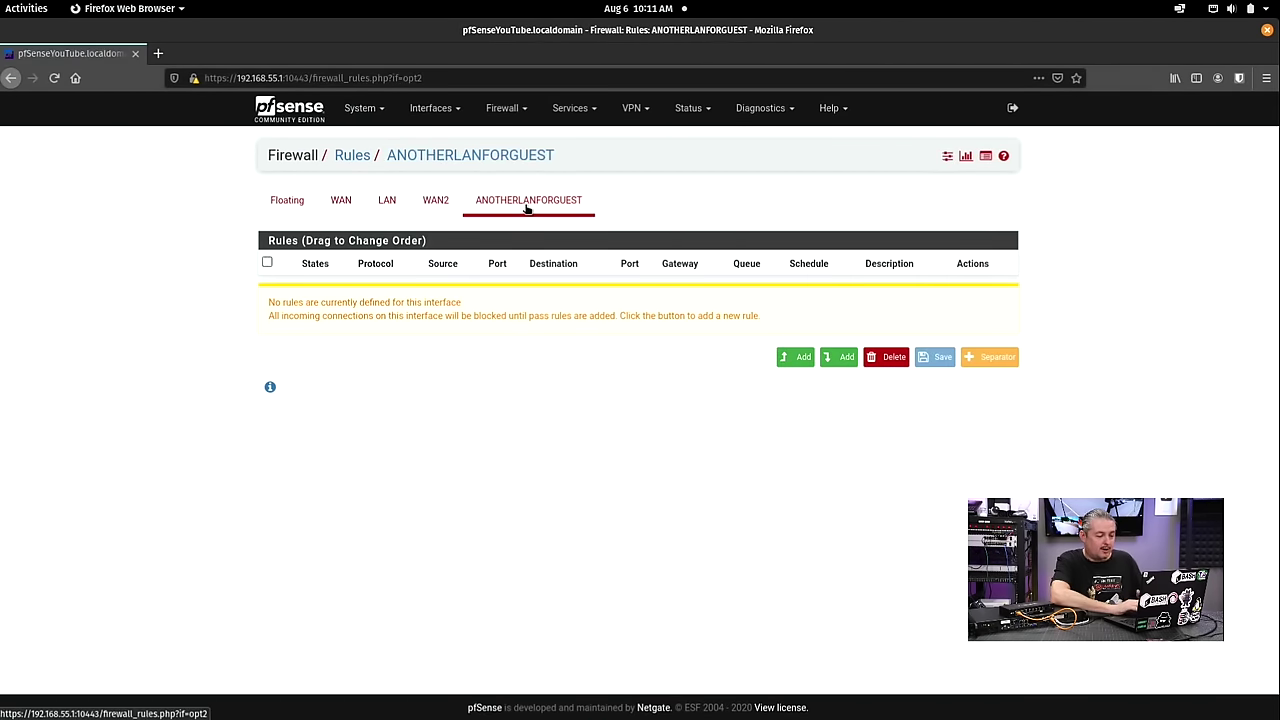
{"action": "left_click", "coordinate": [781, 357]}
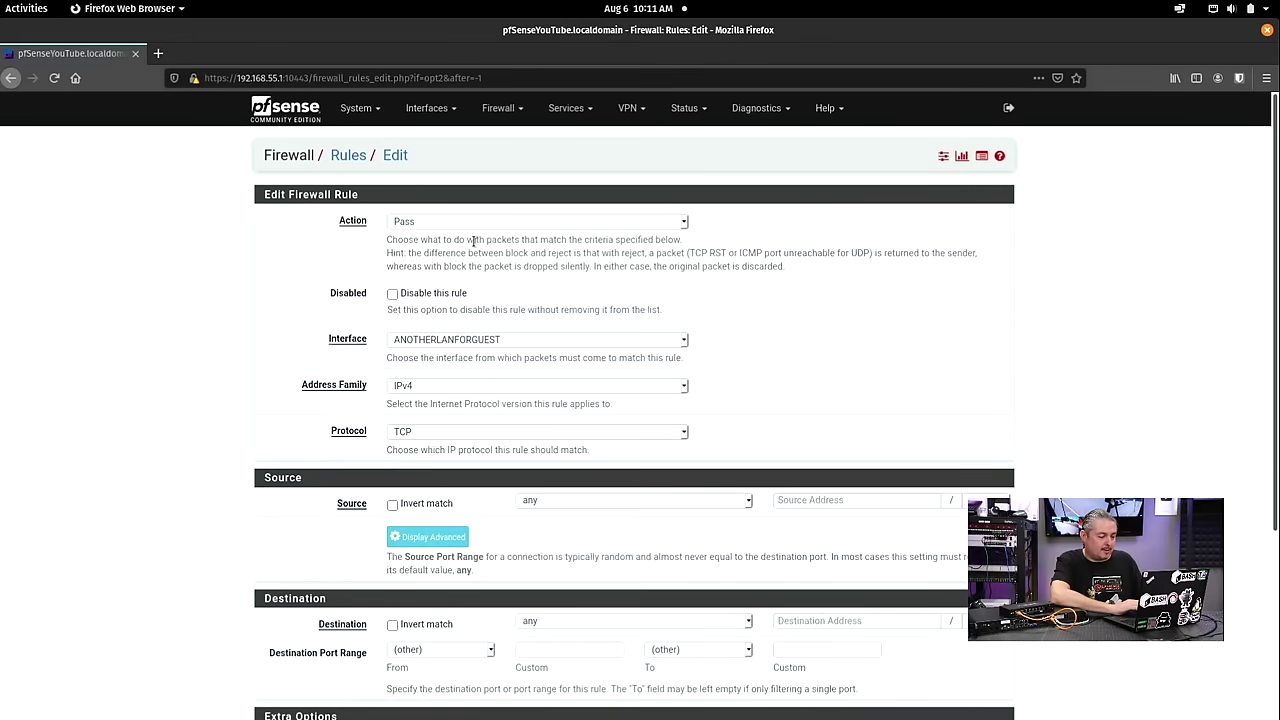
{"action": "scroll", "coordinate": [320, 368], "scroll_direction": "down", "scroll_amount": 2}
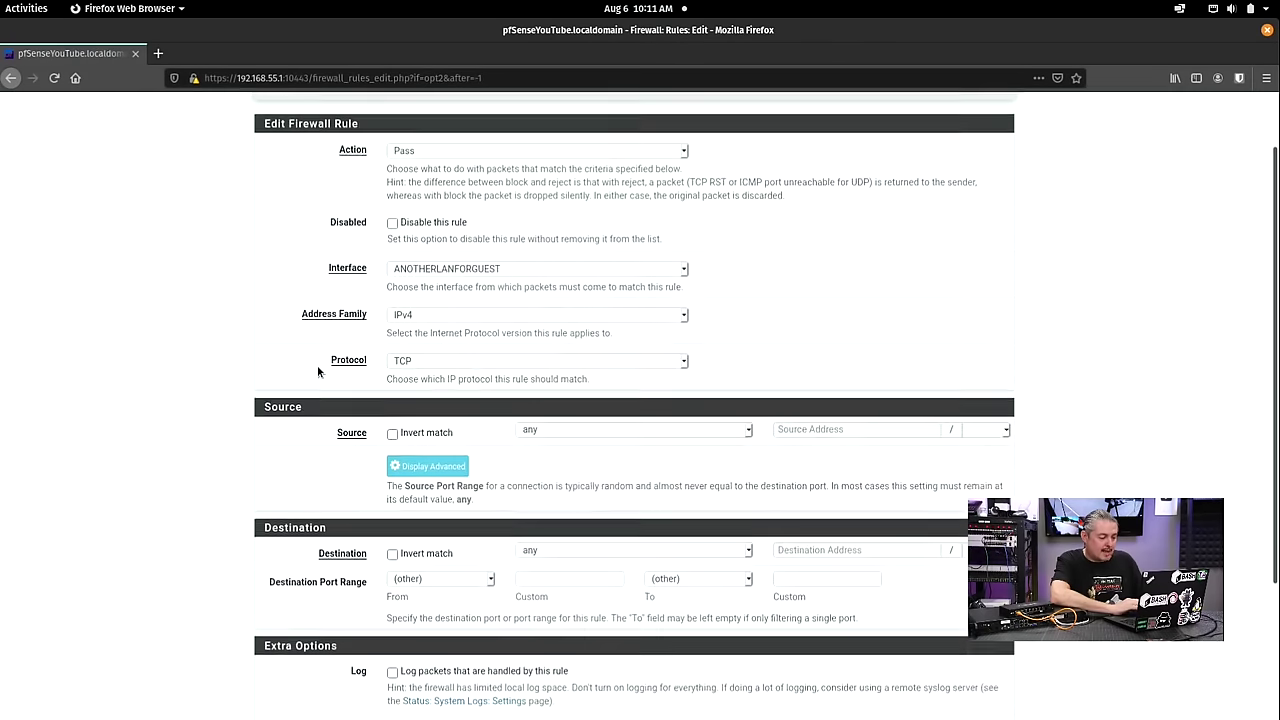
{"action": "left_click", "coordinate": [421, 321]}
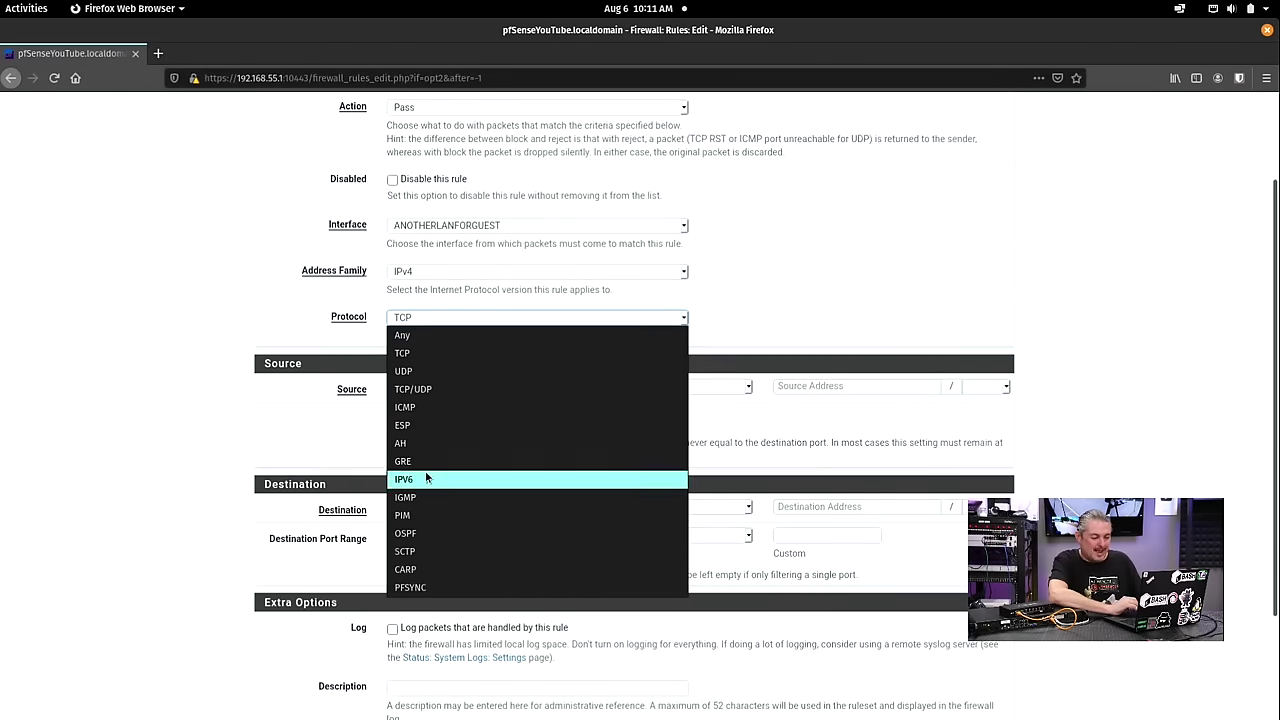
{"action": "left_click", "coordinate": [431, 335]}
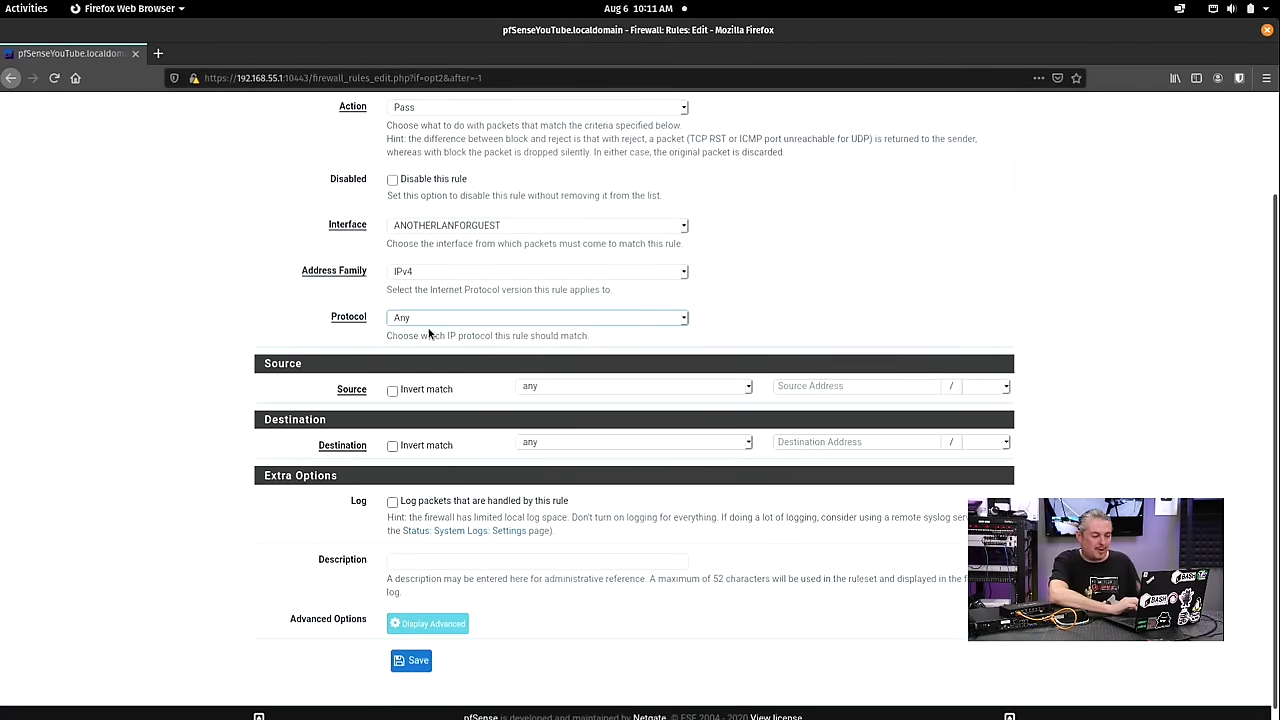
{"action": "scroll", "coordinate": [429, 330], "scroll_direction": "up", "scroll_amount": 2}
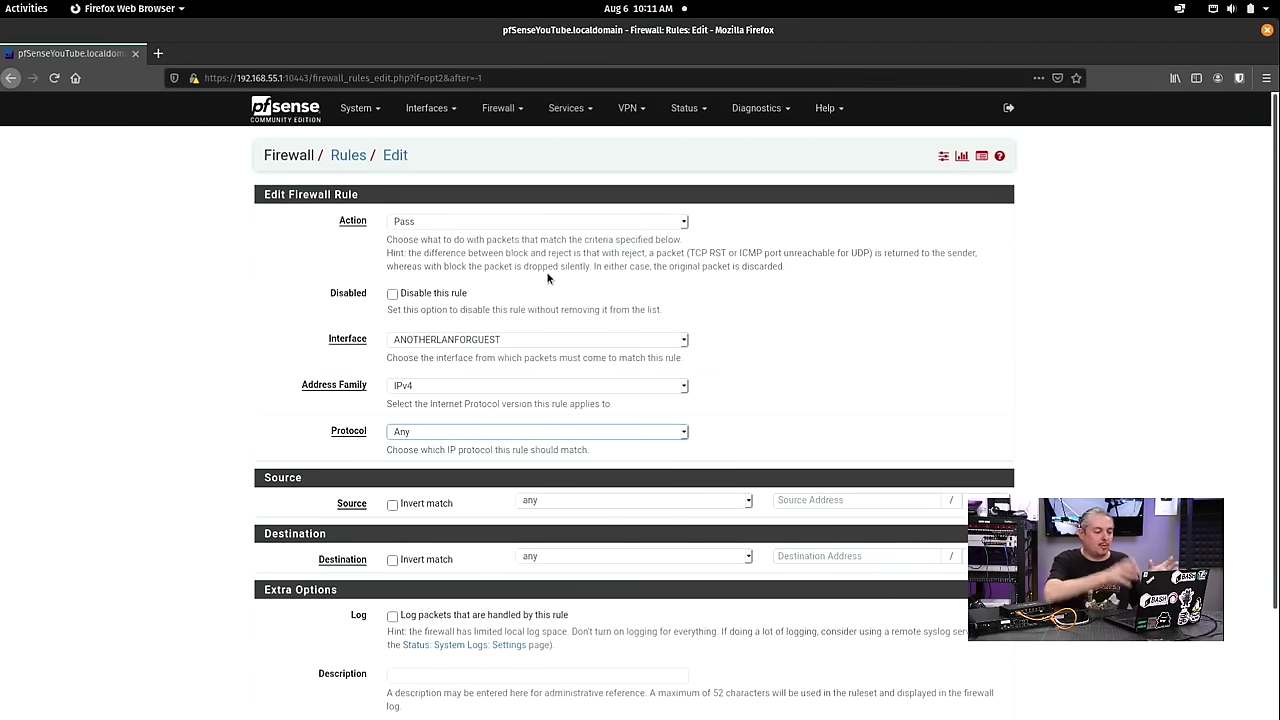
Enter "Allow All Traffic" as the firewall rule's description
{"action": "scroll", "coordinate": [548, 278], "scroll_direction": "down", "scroll_amount": 2}
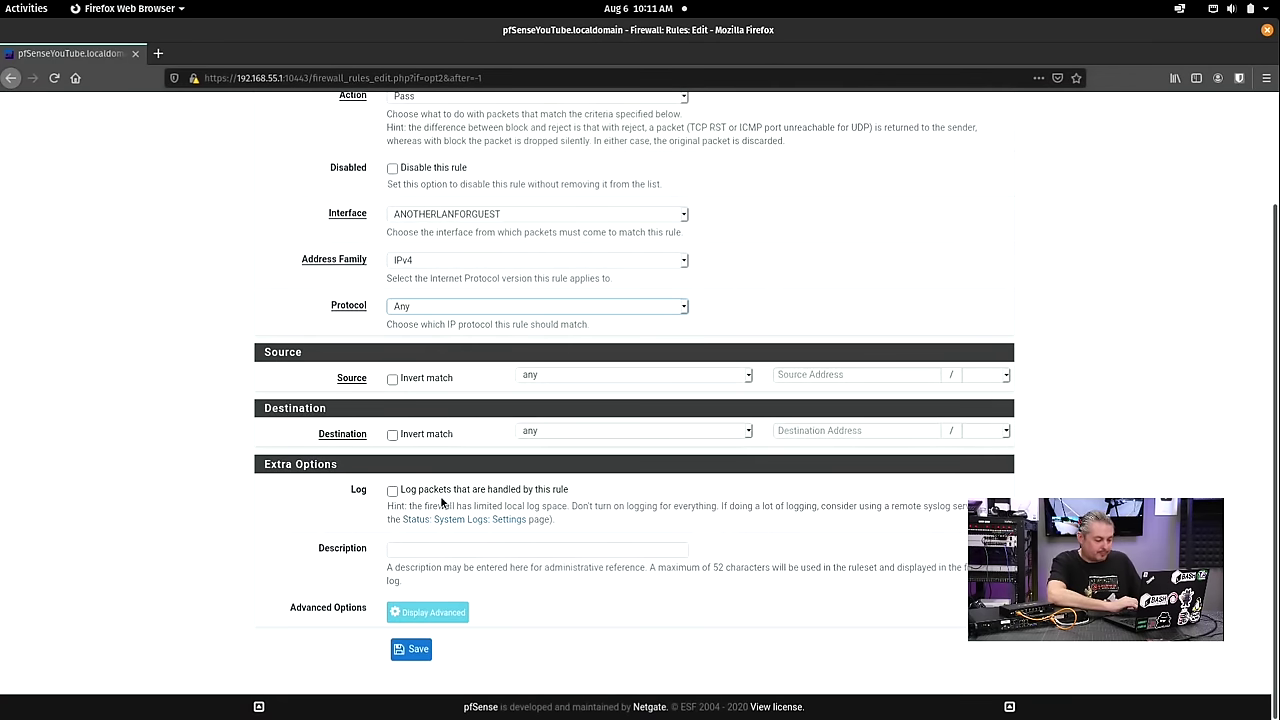
{"action": "left_click", "coordinate": [475, 549]}
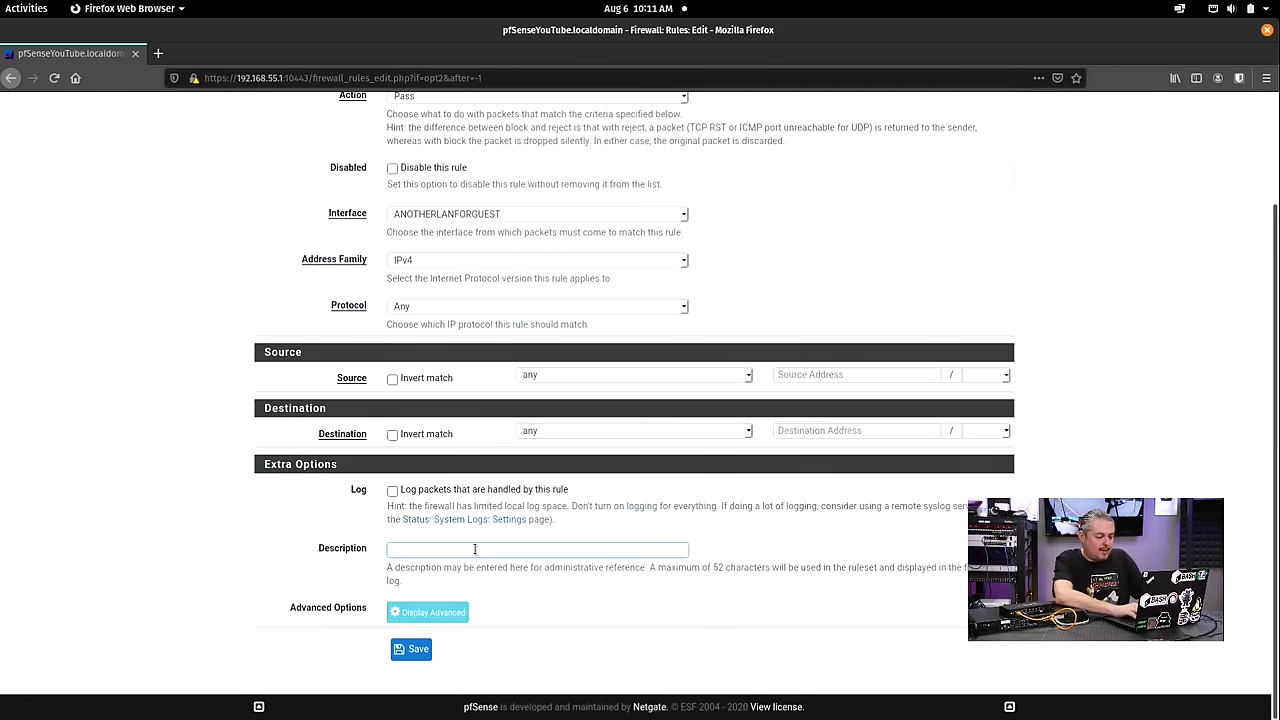
{"action": "left_click", "coordinate": [475, 549]}
{"action": "type", "text": "ALL"}
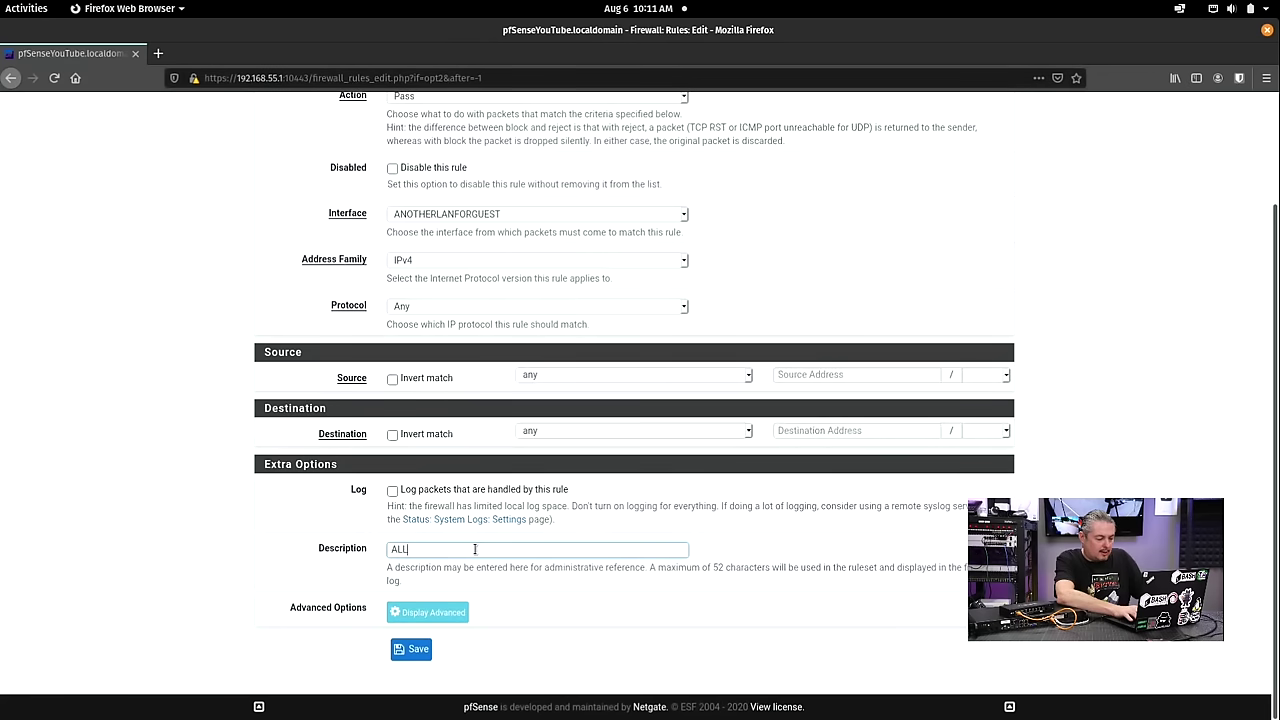
{"action": "type", "text": "O AL"}
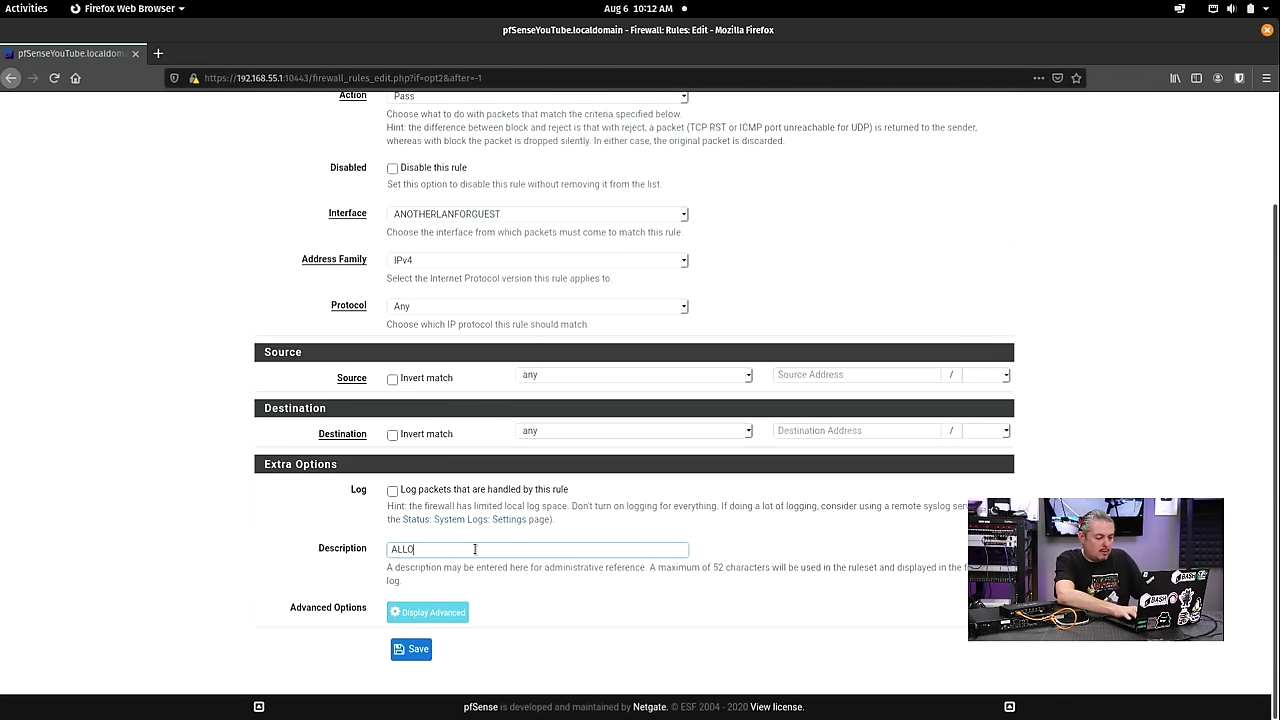
{"action": "key", "text": "BackSpace"}
{"action": "key", "text": "BackSpace"}
{"action": "key", "text": "BackSpace"}
{"action": "type", "text": "W "}
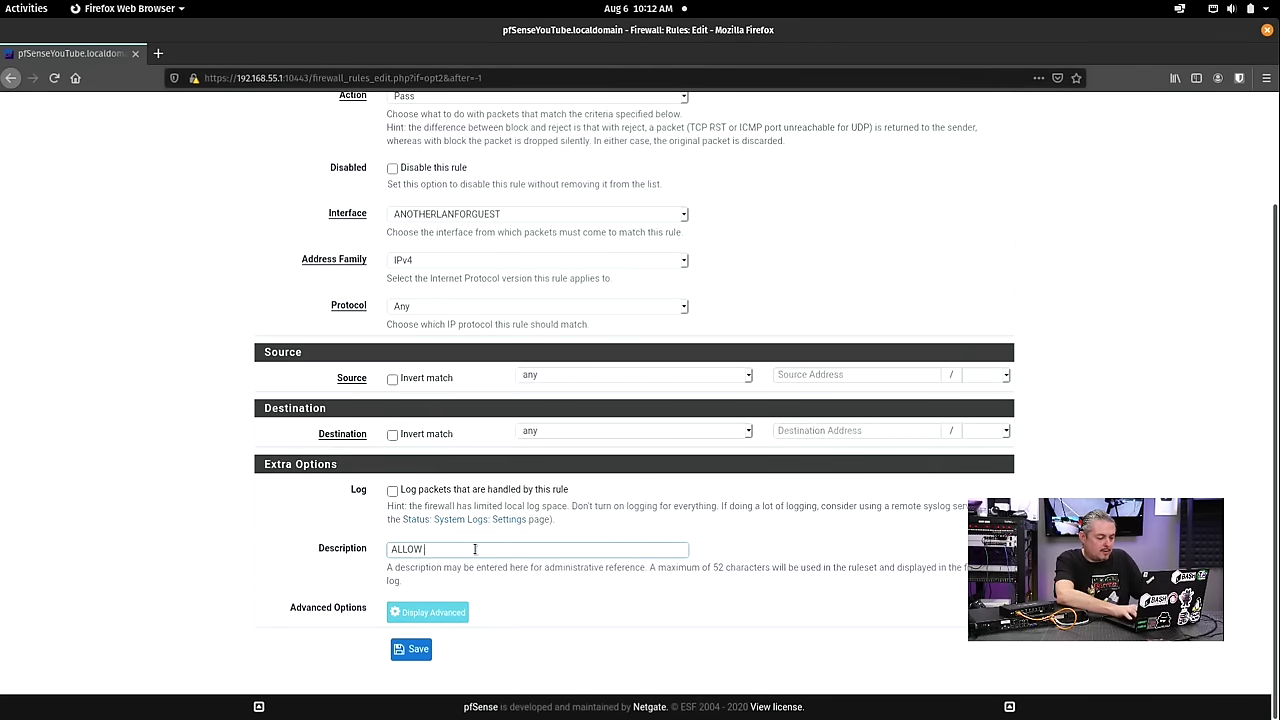
{"action": "type", "text": "All Traffic"}
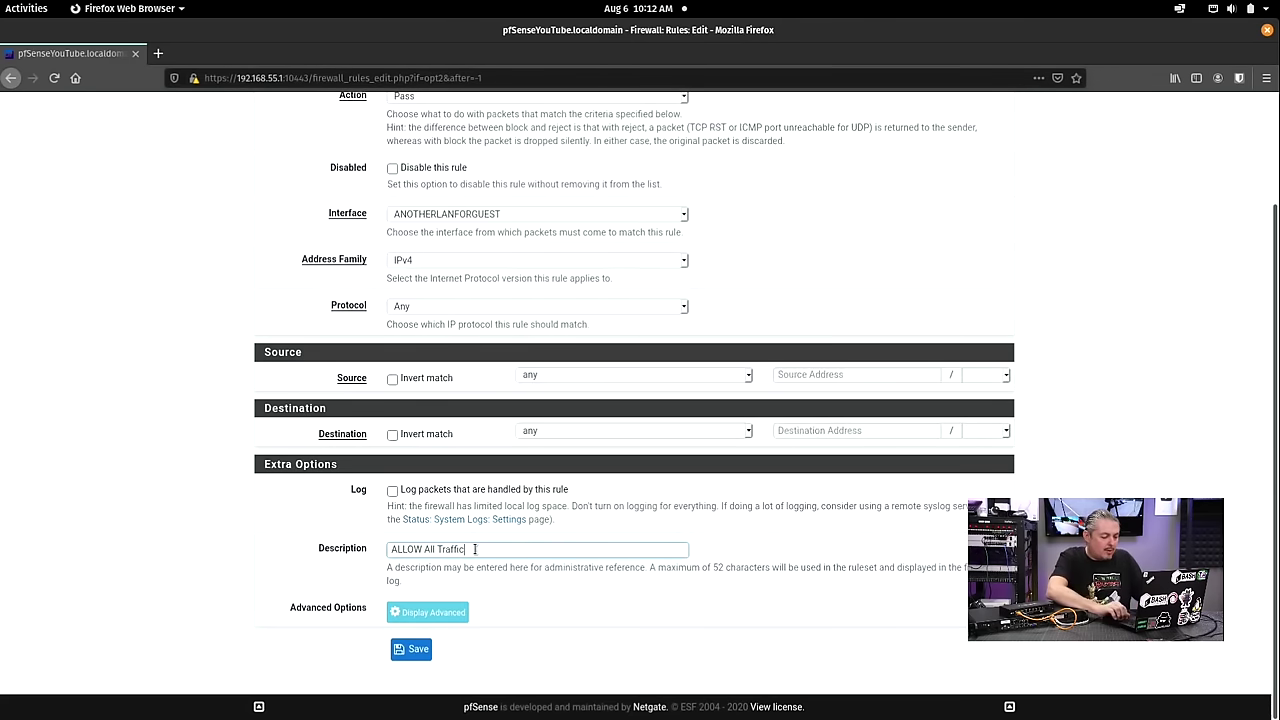
{"action": "key", "text": "ctrl+shift+Right"}
{"action": "type", "text": "Allow"}
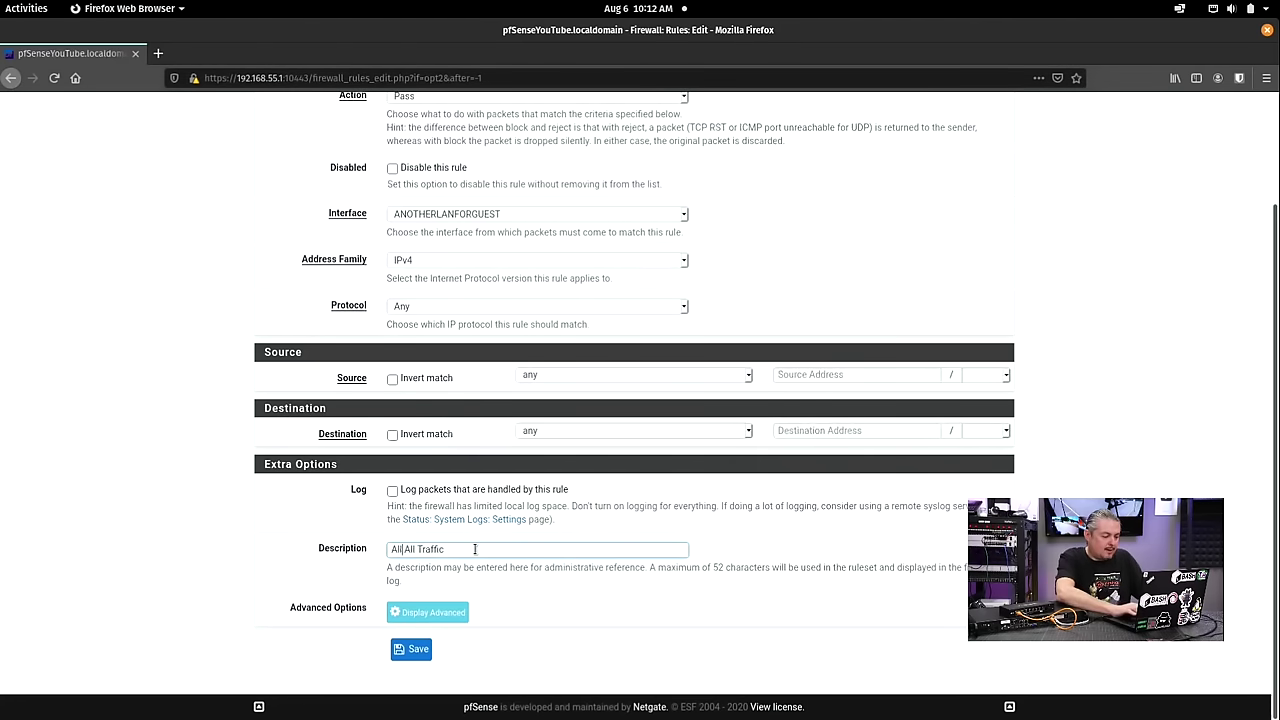
Display the rule's advanced options, then save the firewall rule and apply the changes
{"action": "left_click", "coordinate": [445, 614]}
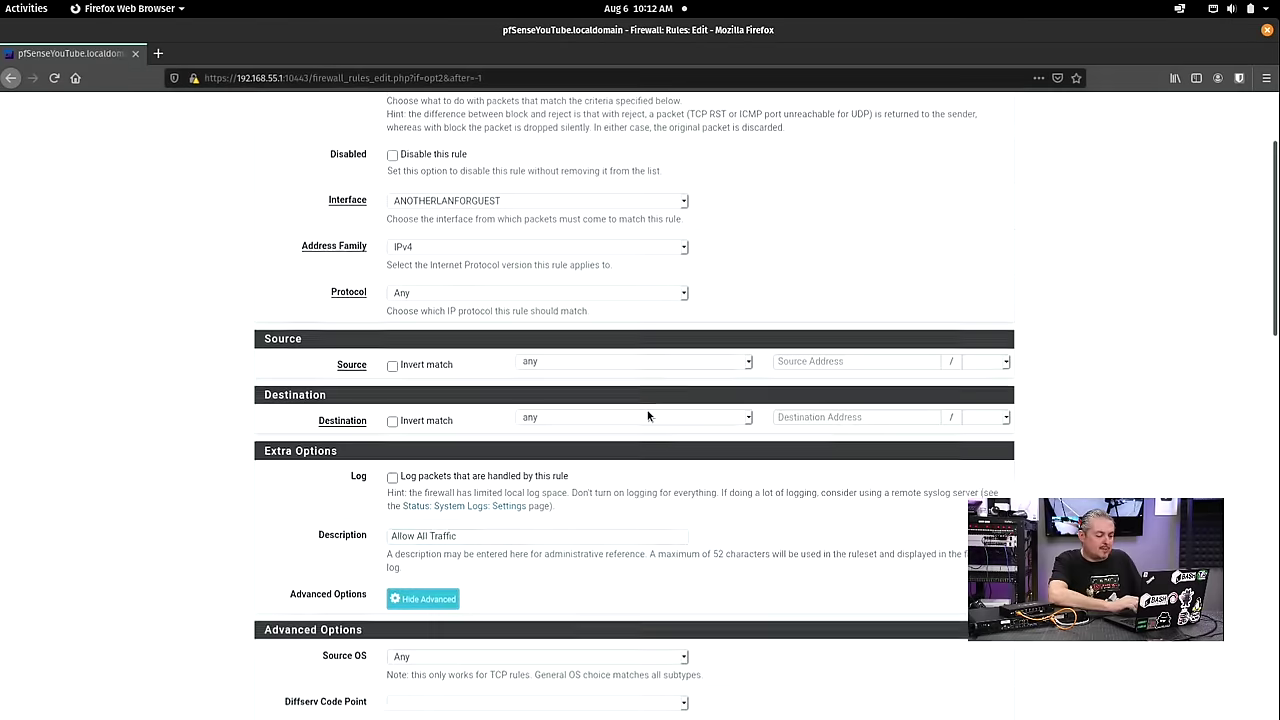
{"action": "scroll", "coordinate": [647, 416], "scroll_direction": "down", "scroll_amount": 15}
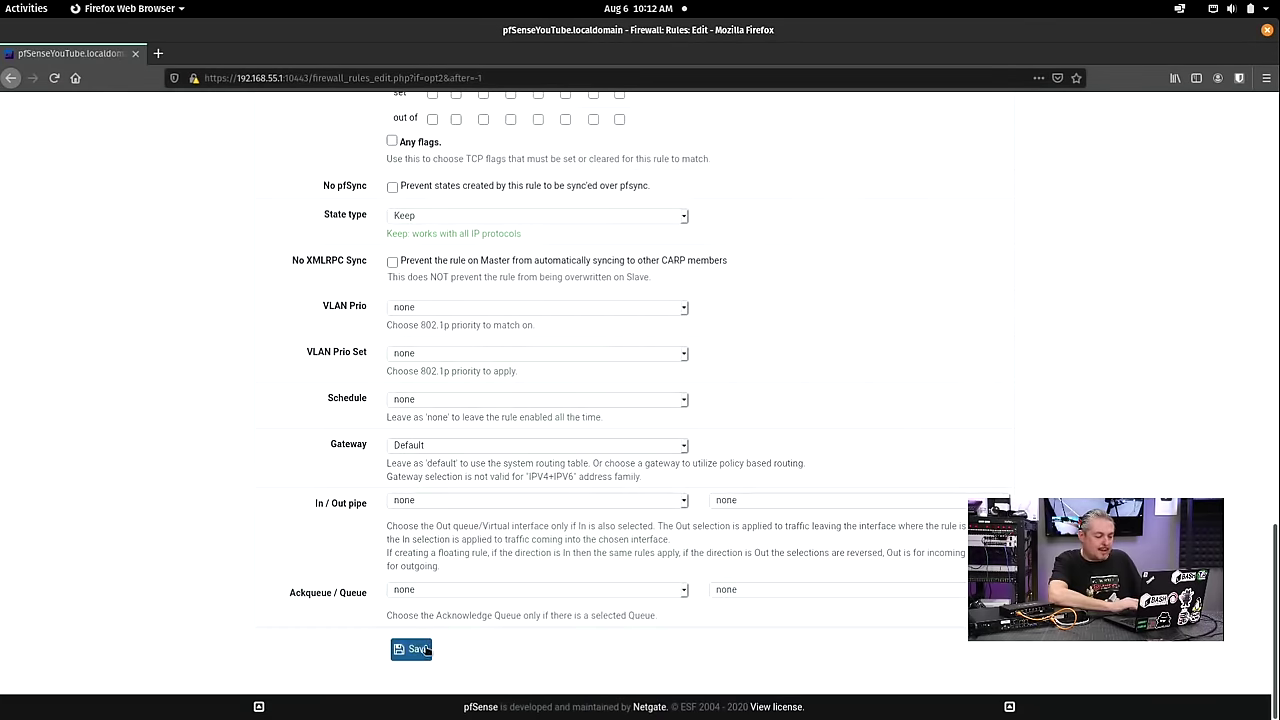
{"action": "left_click", "coordinate": [420, 649]}
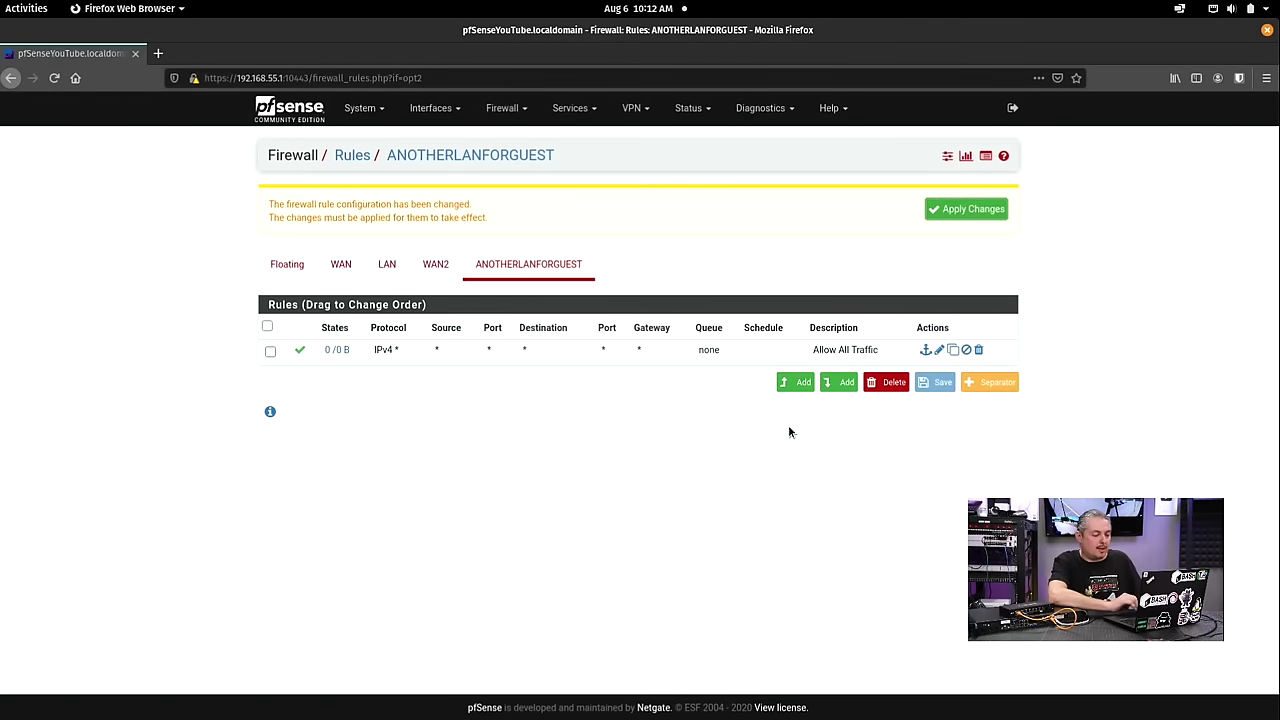
{"action": "left_click", "coordinate": [971, 217]}
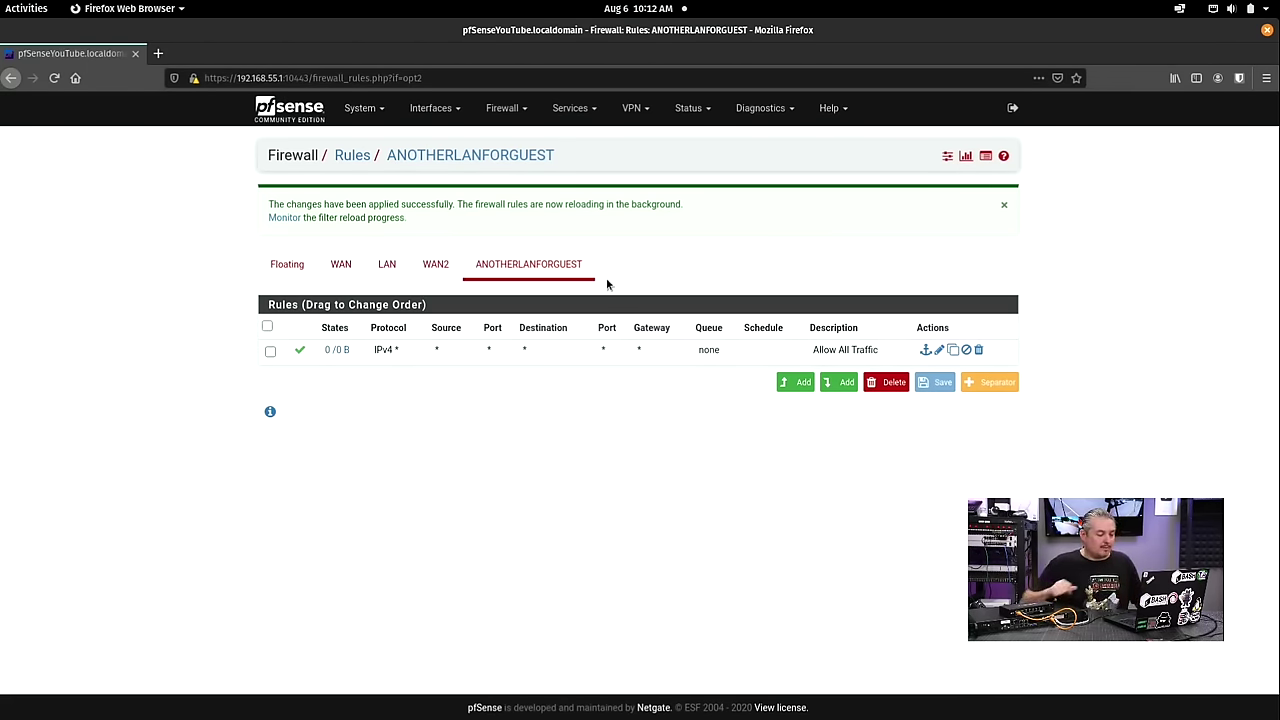
Open the DHCP server settings for ANOTHERLANFORGUEST and enable the DHCP server on that interface
{"action": "left_click", "coordinate": [576, 113]}
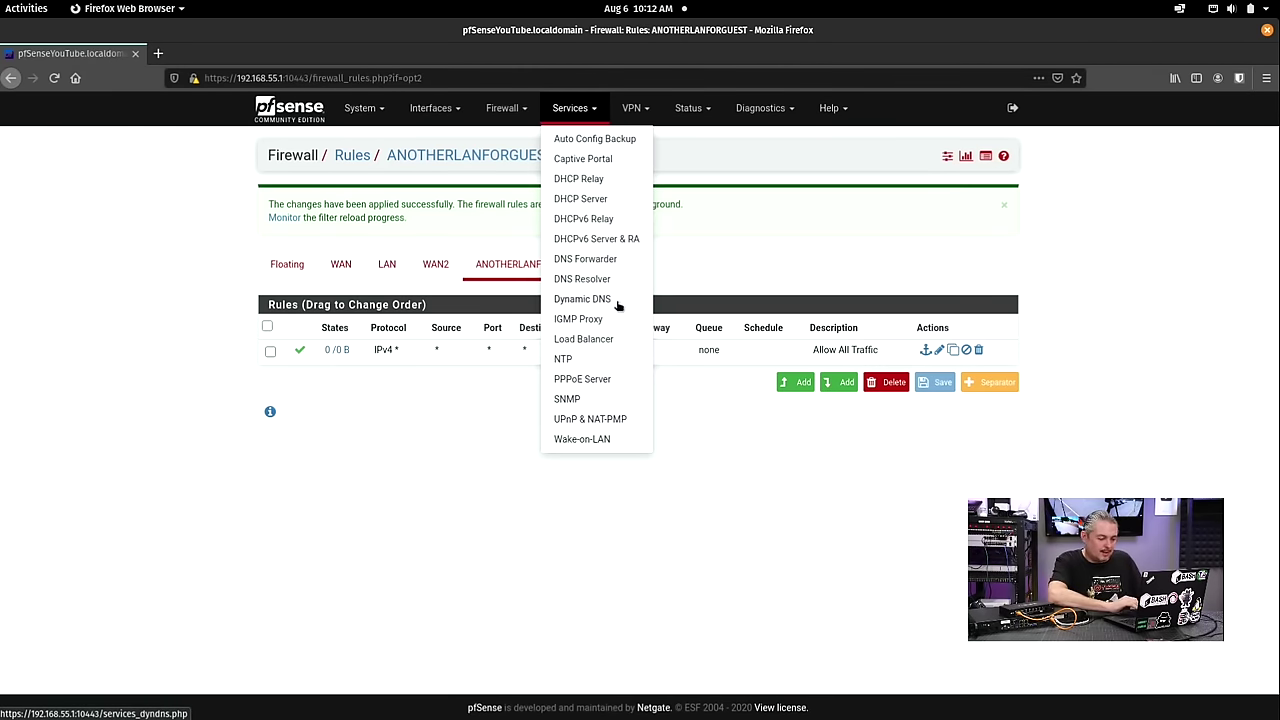
{"action": "left_click", "coordinate": [581, 199]}
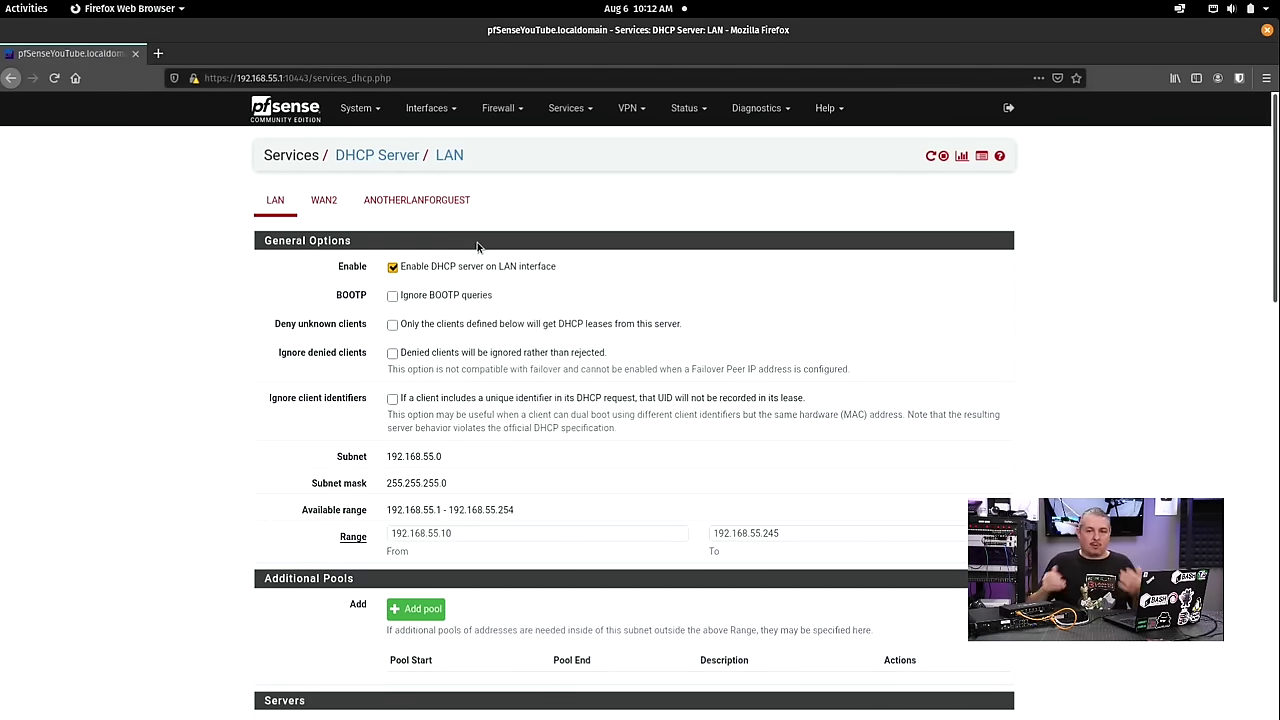
{"action": "left_click", "coordinate": [418, 202]}
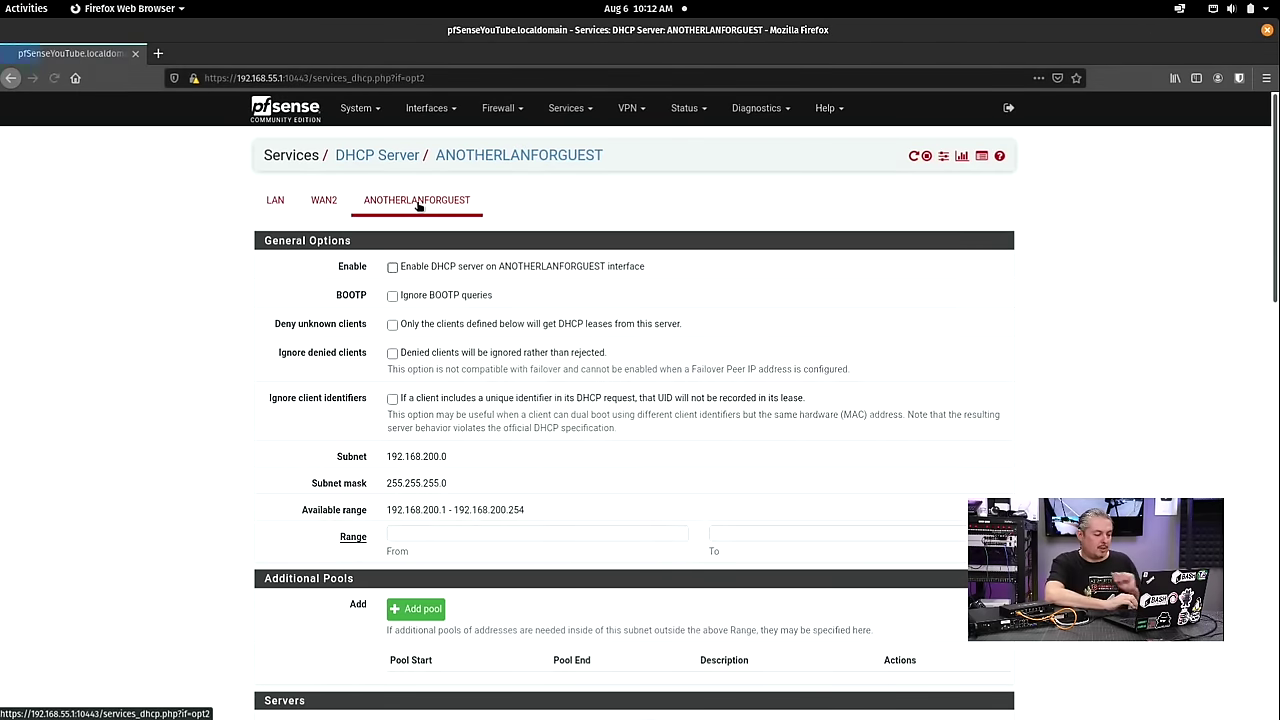
{"action": "left_click", "coordinate": [451, 265]}
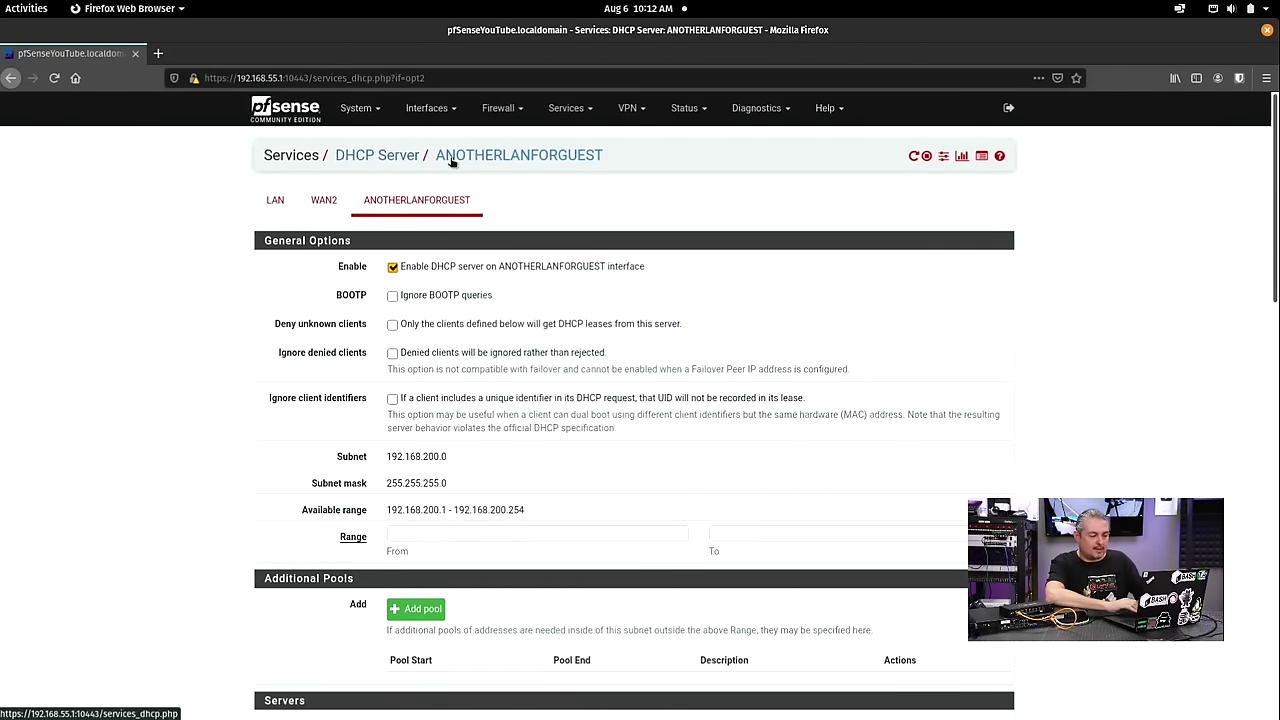
Set the start of the DHCP address range to 192.168.200.100, reusing the first address of the available range
{"action": "scroll", "coordinate": [630, 267], "scroll_direction": "down", "scroll_amount": 5}
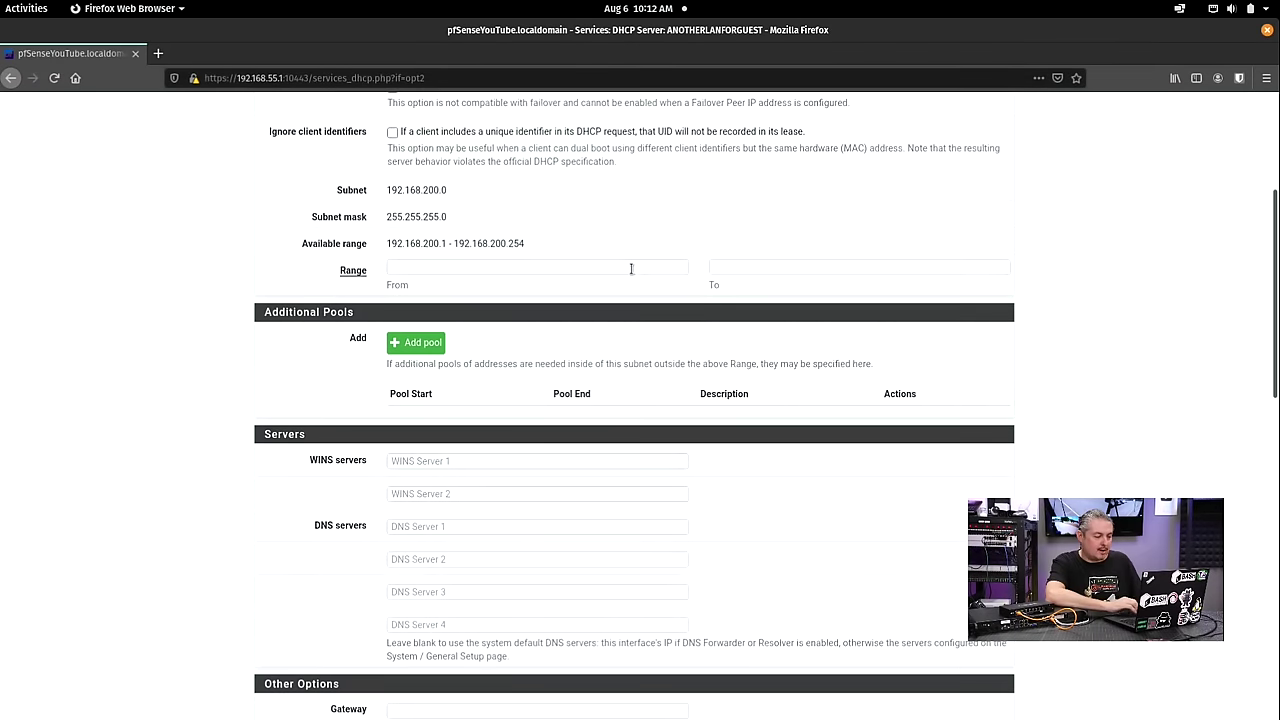
{"action": "scroll", "coordinate": [551, 291], "scroll_direction": "up", "scroll_amount": 2}
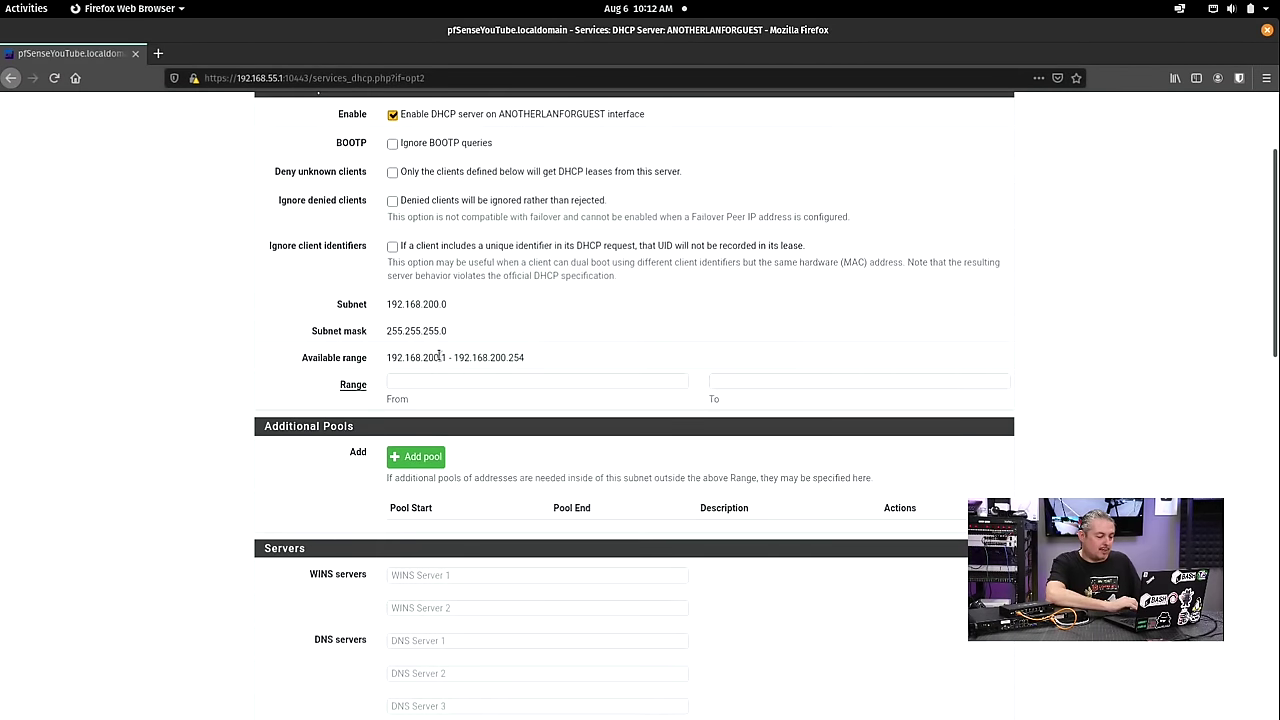
{"action": "left_click_drag", "start_coordinate": [447, 357], "coordinate": [384, 357]}
{"action": "key", "text": "ctrl+c"}
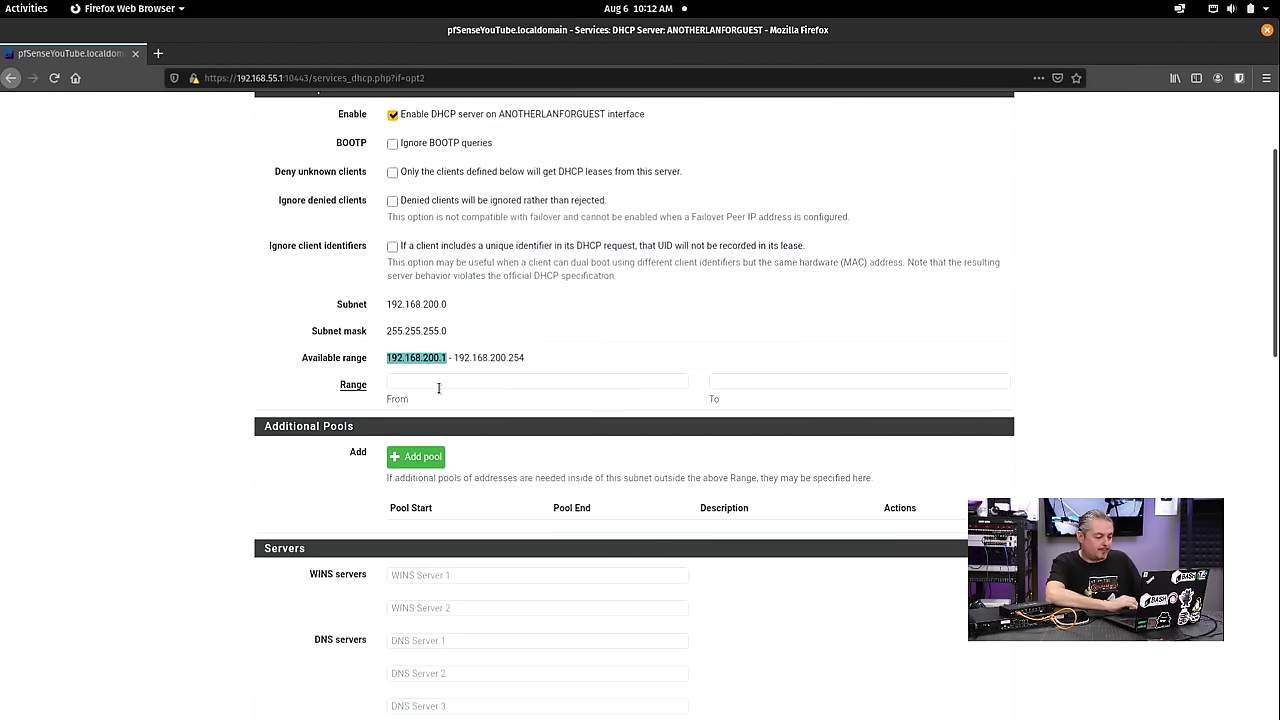
{"action": "left_click", "coordinate": [438, 381]}
{"action": "key", "text": "ctrl+v"}
{"action": "type", "text": "00"}
Copy the DHCP range's start address into its end address and change it to 192.168.200.200
{"action": "key", "text": "ctrl+a"}
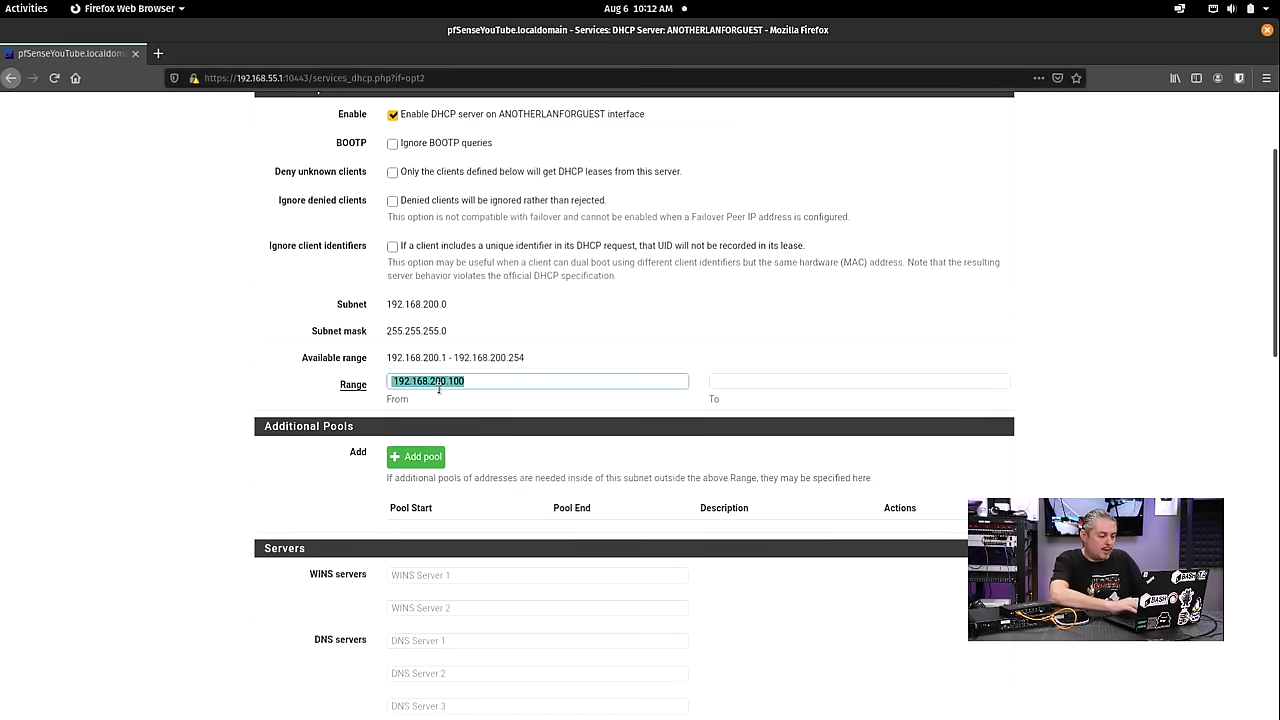
{"action": "key", "text": "ctrl+c"}
{"action": "key", "text": "Tab"}
{"action": "key", "text": "ctrl+v"}
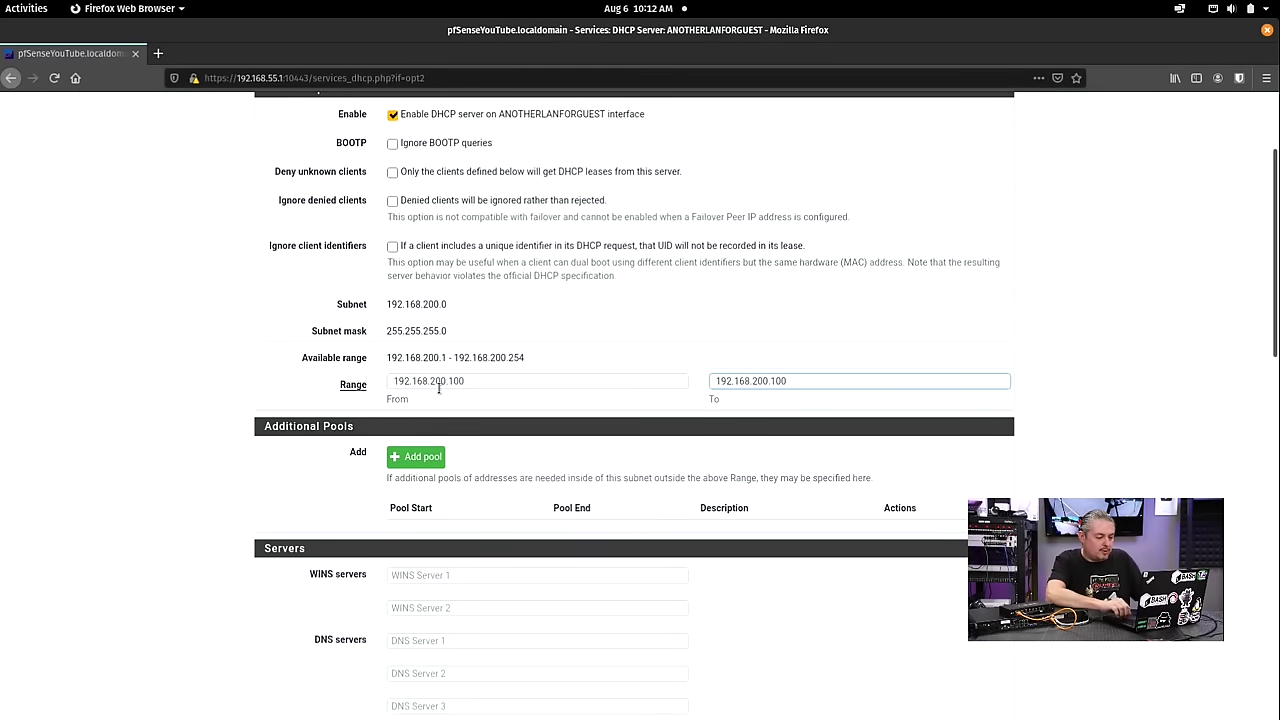
{"action": "key", "text": "Left"}
{"action": "key", "text": "Left"}
{"action": "key", "text": "BackSpace"}
{"action": "type", "text": "2"}
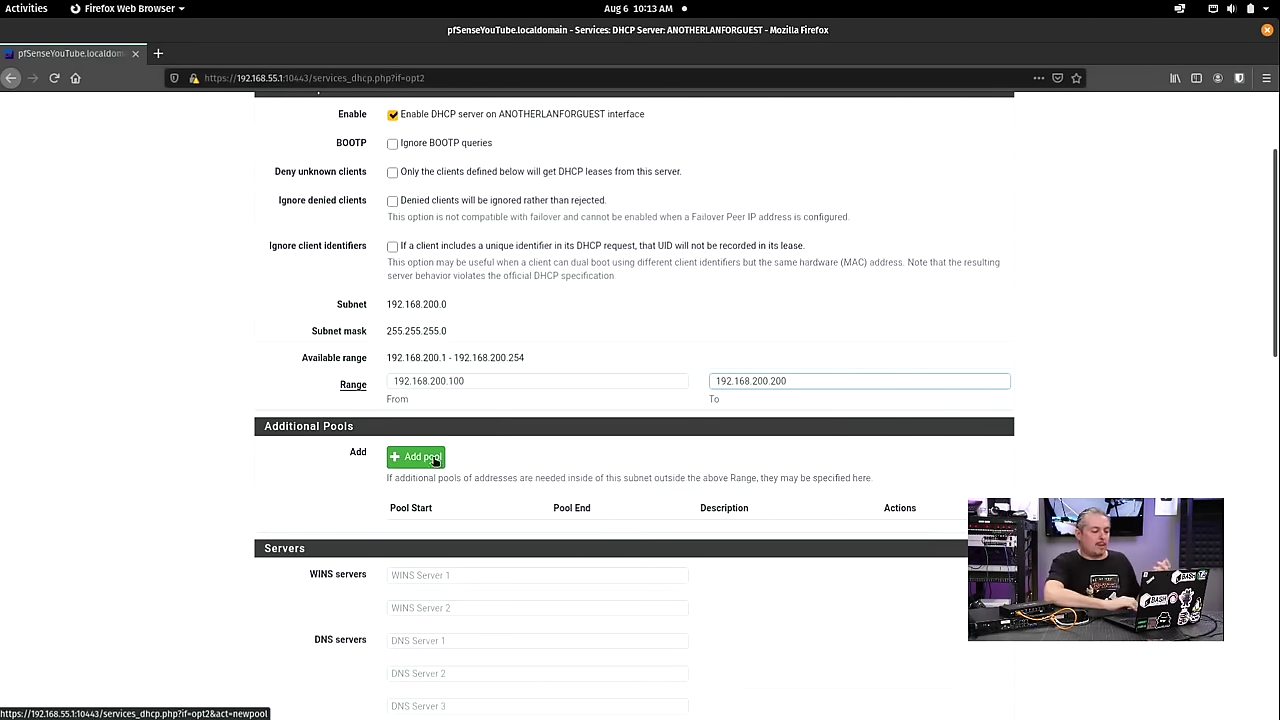
Try to save the DHCP server settings for ANOTHERLANFORGUEST
{"action": "scroll", "coordinate": [594, 431], "scroll_direction": "up", "scroll_amount": 3}
{"action": "scroll", "coordinate": [594, 346], "scroll_direction": "down", "scroll_amount": 10}
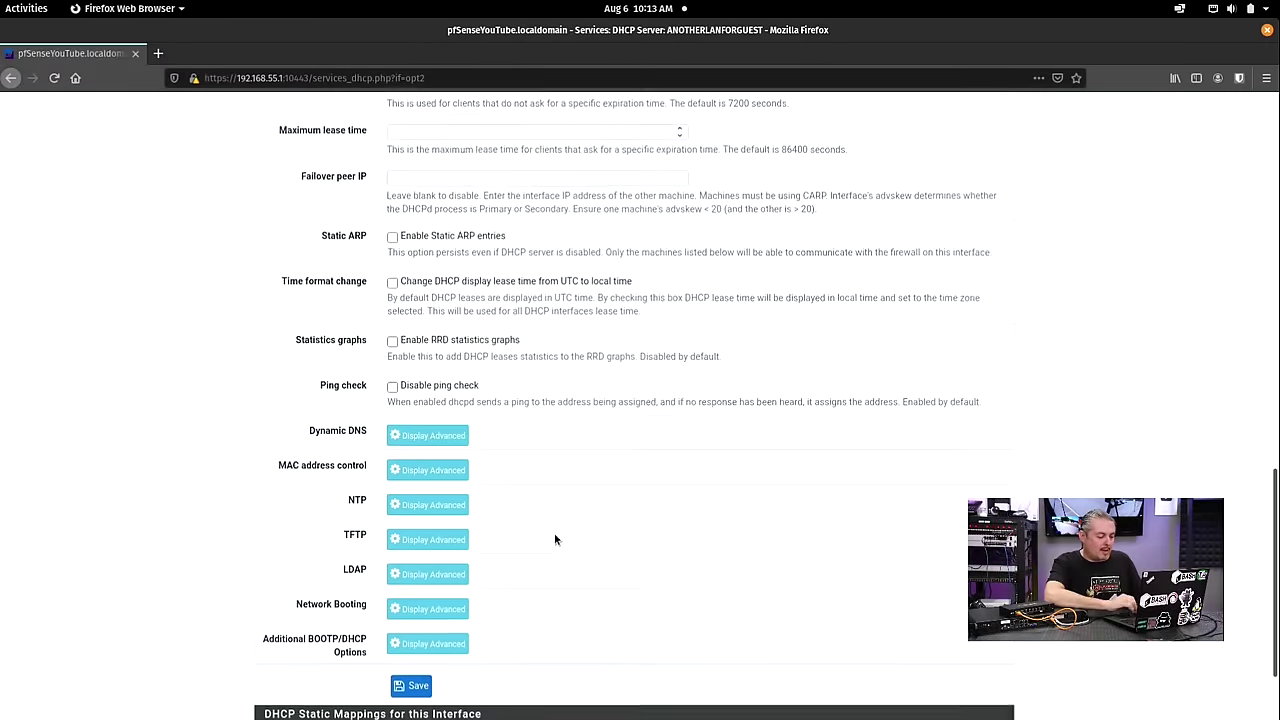
{"action": "scroll", "coordinate": [556, 540], "scroll_direction": "down", "scroll_amount": 2}
{"action": "left_click", "coordinate": [416, 568]}
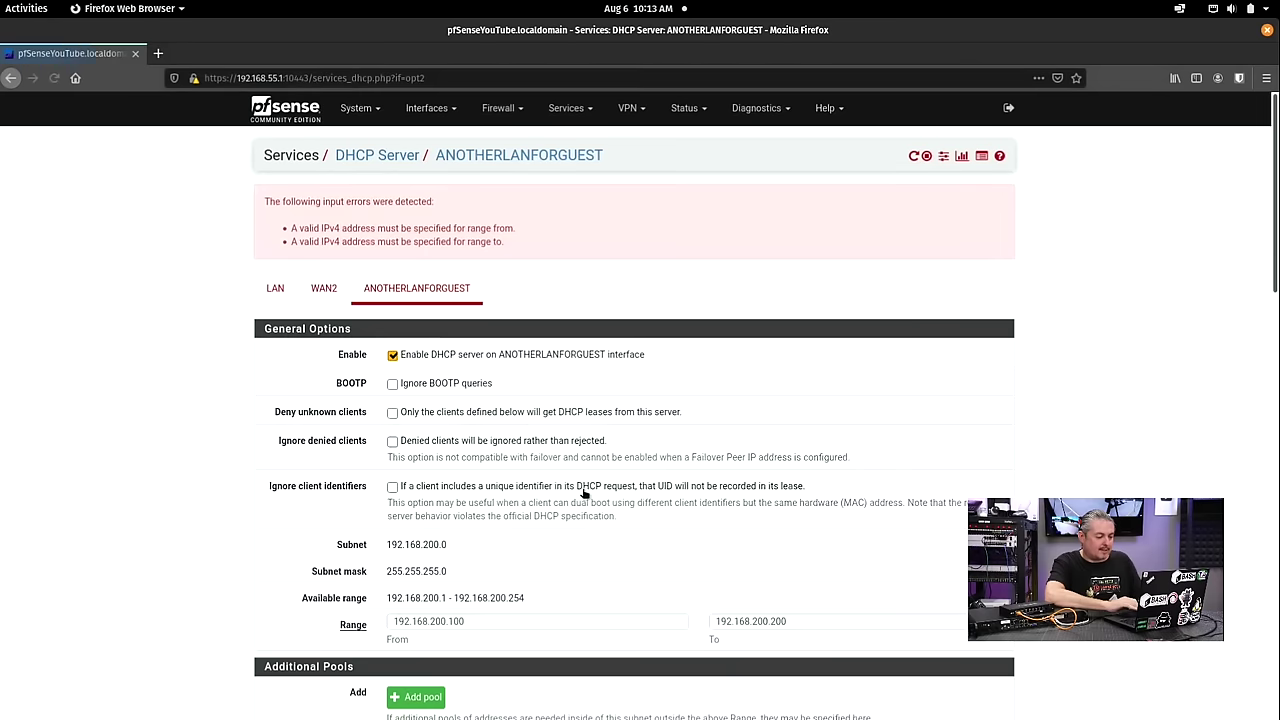
Open the end address of the DHCP range for editing at its beginning
{"action": "scroll", "coordinate": [616, 365], "scroll_direction": "down", "scroll_amount": 5}
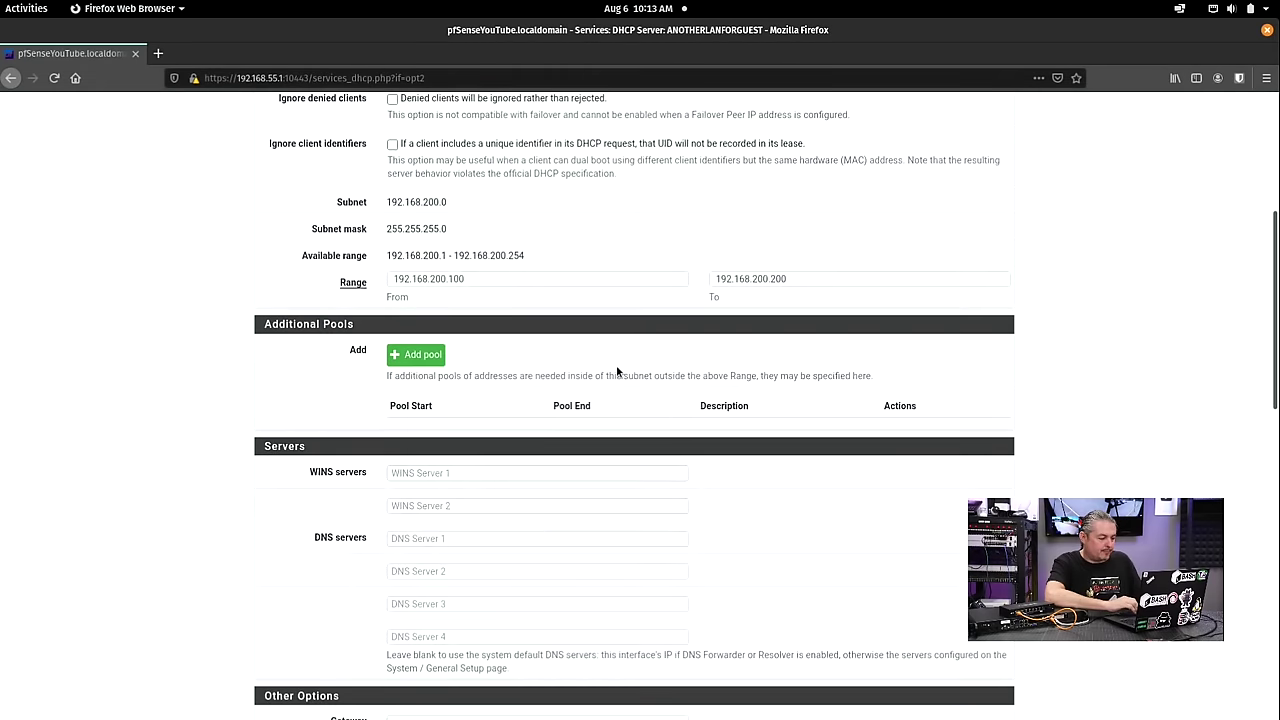
{"action": "scroll", "coordinate": [530, 295], "scroll_direction": "up", "scroll_amount": 5}
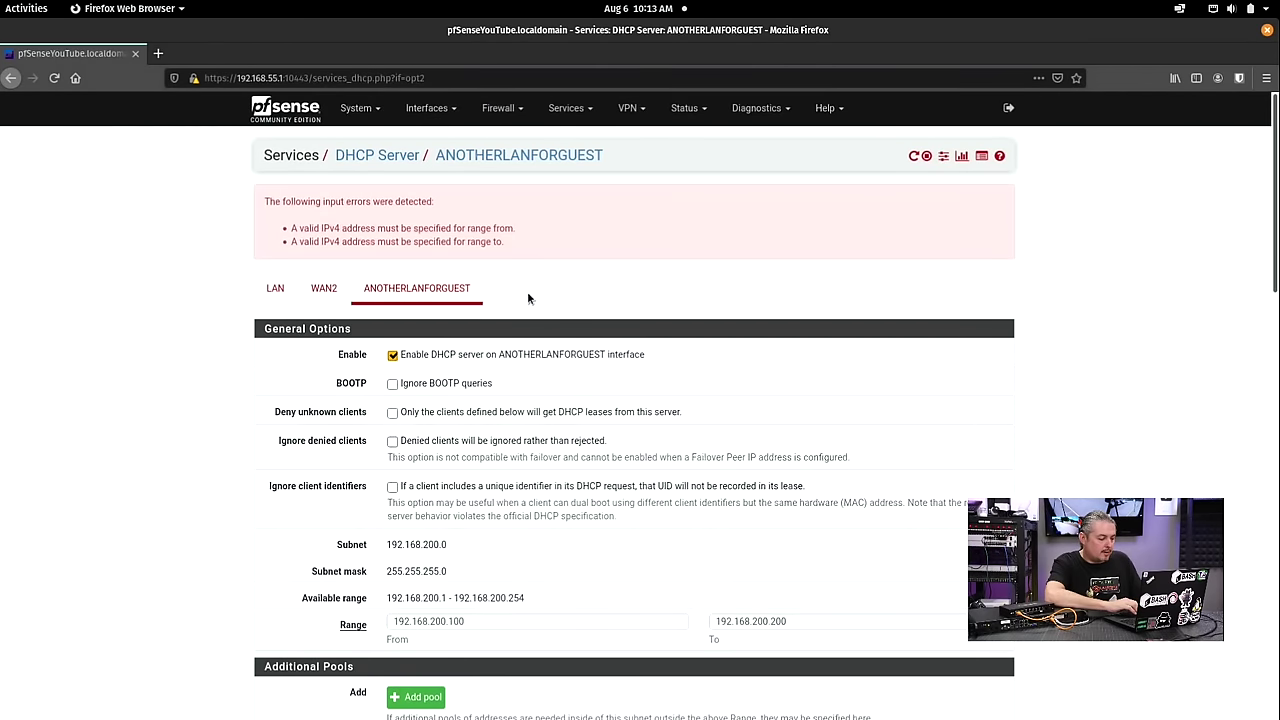
{"action": "scroll", "coordinate": [632, 347], "scroll_direction": "down", "scroll_amount": 4}
{"action": "left_click", "coordinate": [829, 392]}
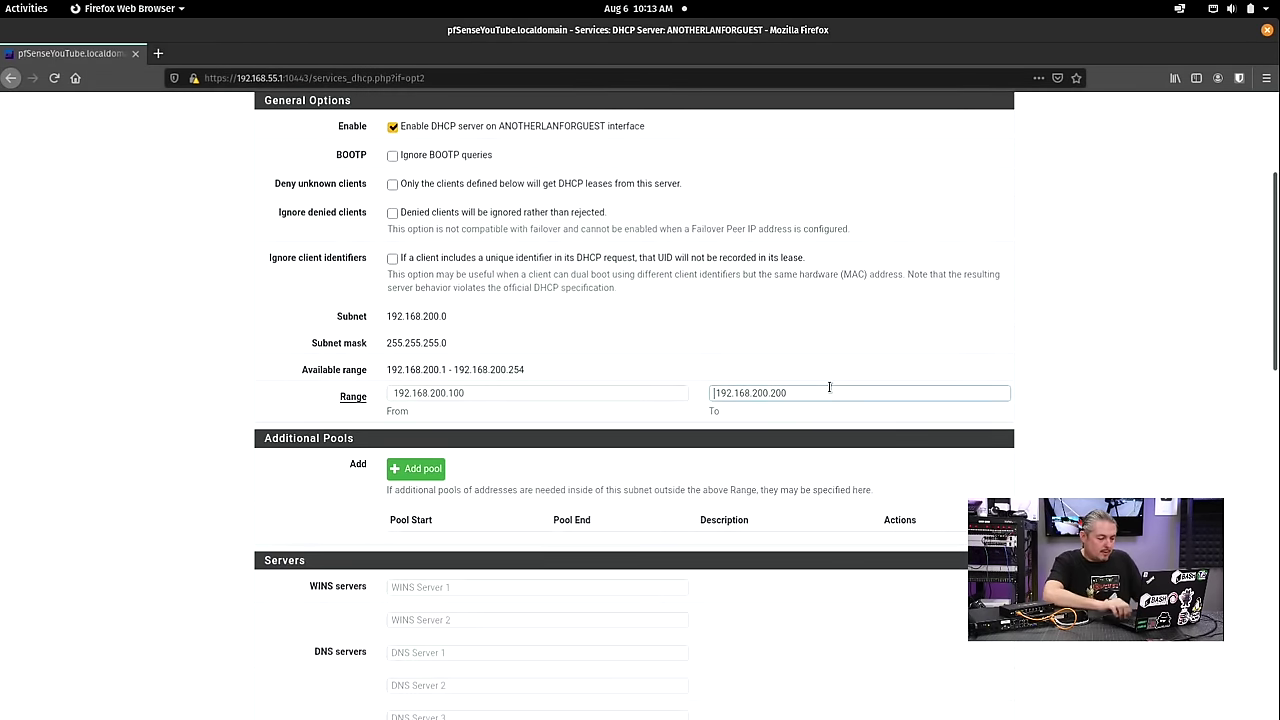
Remove the leading spaces from the ANOTHERLANFORGUEST DHCP range, 192.168.200.100 to 192.168.200.200, and save the DHCP settings
{"action": "left_click", "coordinate": [828, 392]}
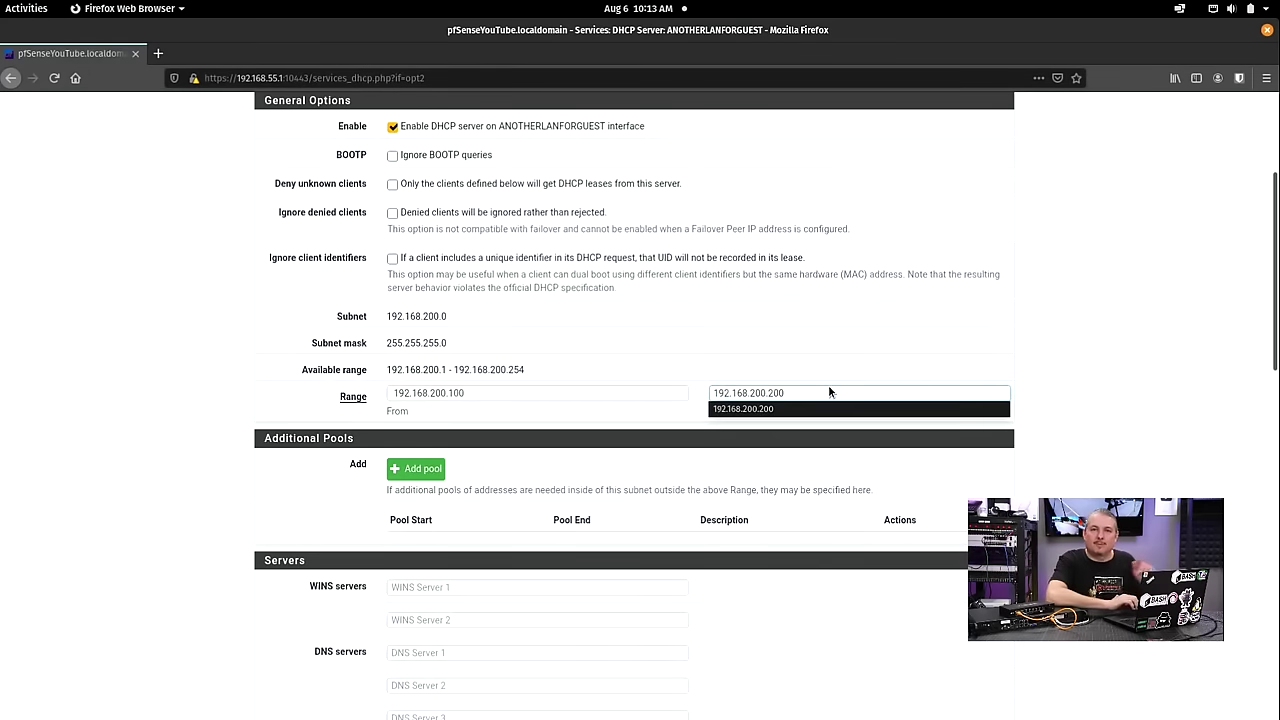
{"action": "left_click", "coordinate": [808, 408]}
{"action": "left_click", "coordinate": [486, 393]}
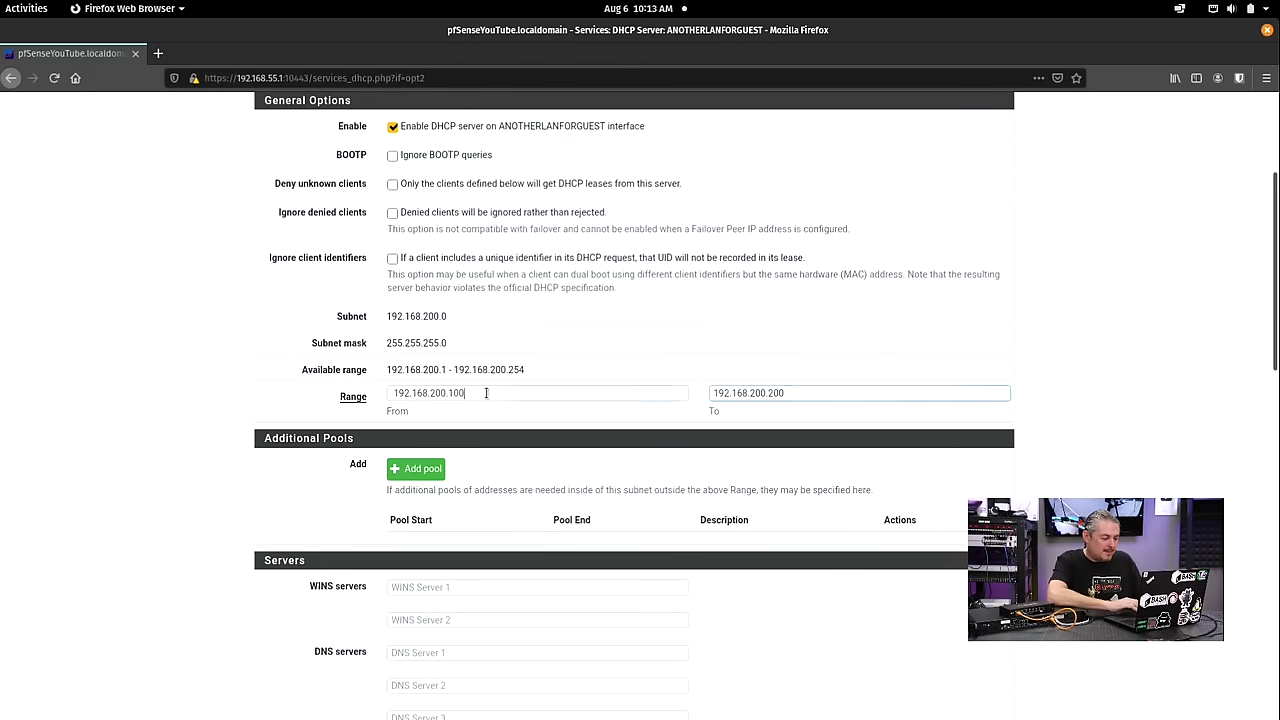
{"action": "key", "text": "Left"}
{"action": "key", "text": "Left"}
{"action": "key", "text": "Left"}
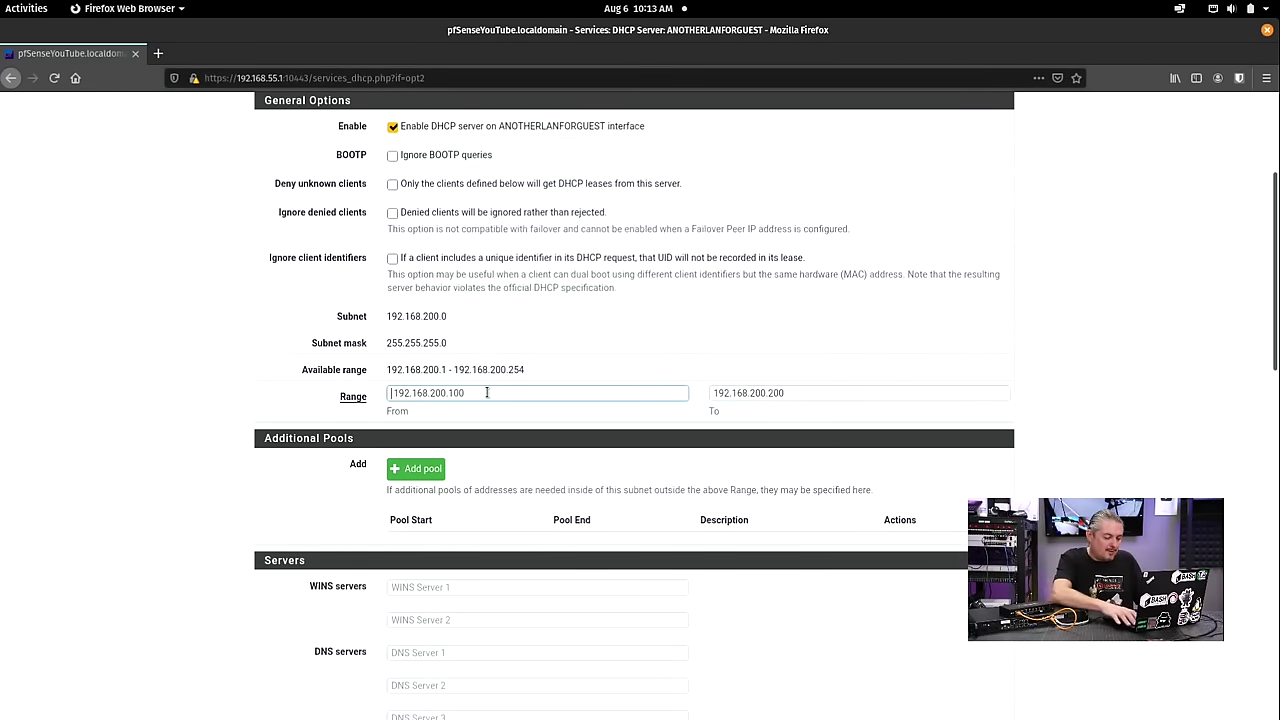
{"action": "left_click", "coordinate": [487, 393]}
{"action": "left_click", "coordinate": [461, 408]}
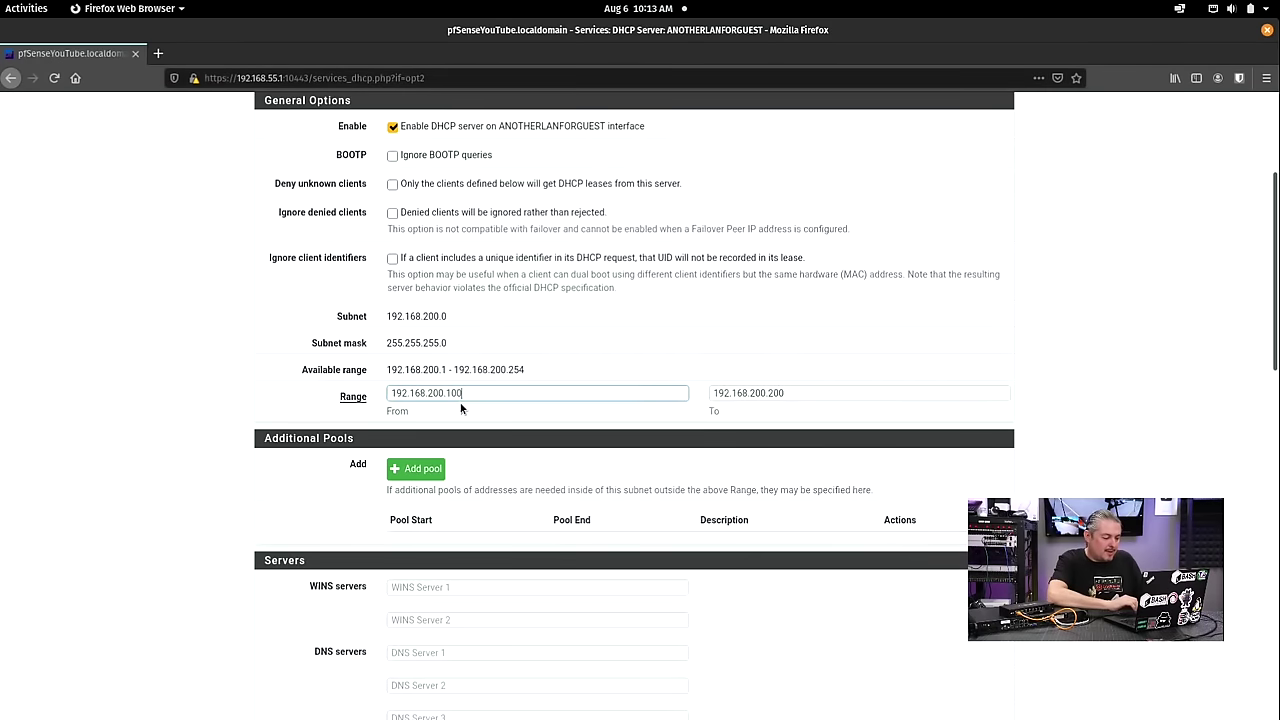
{"action": "scroll", "coordinate": [473, 437], "scroll_direction": "down", "scroll_amount": 15}
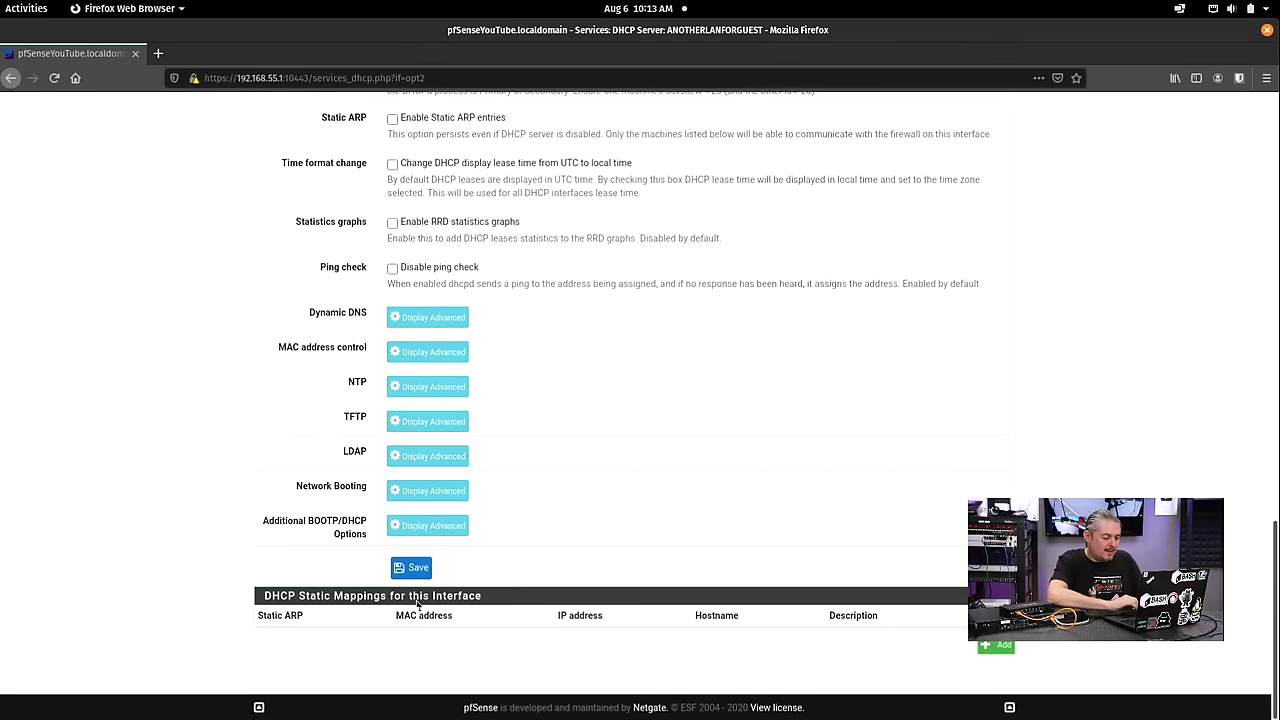
{"action": "left_click", "coordinate": [411, 567]}
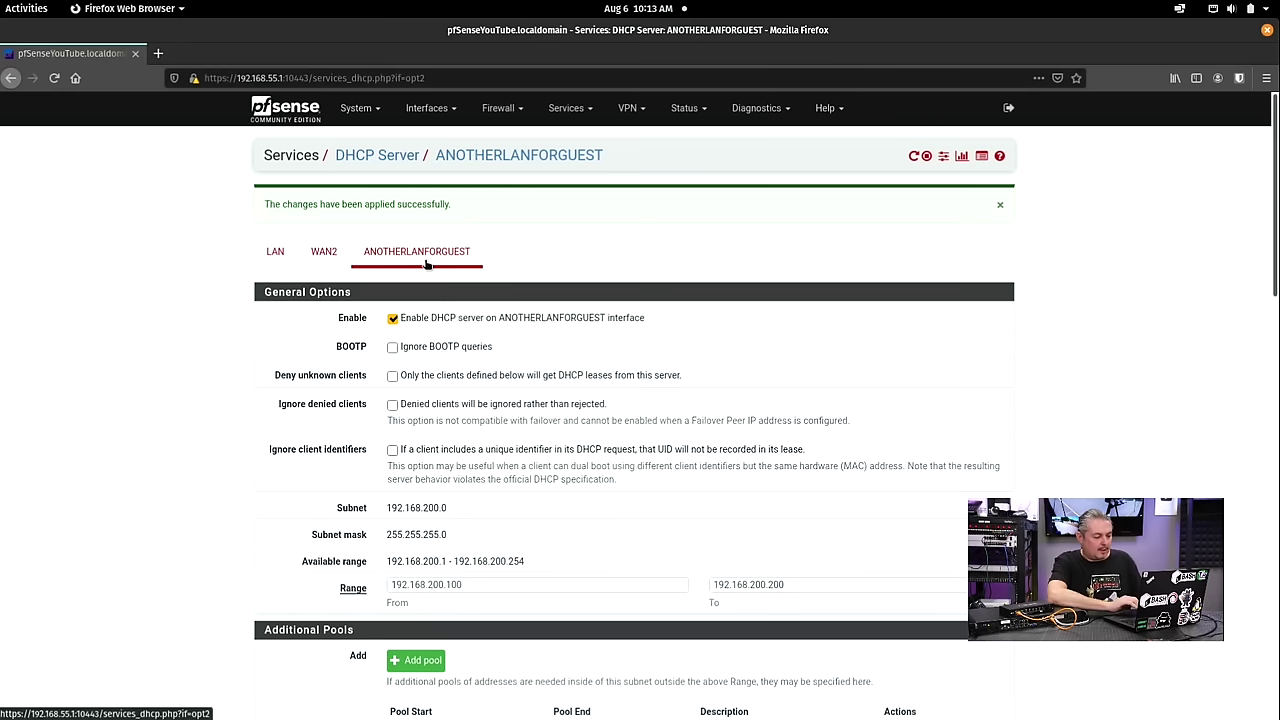
View the DHCP server settings of the LAN interface and return to those of ANOTHERLANFORGUEST
{"action": "left_click", "coordinate": [276, 254]}
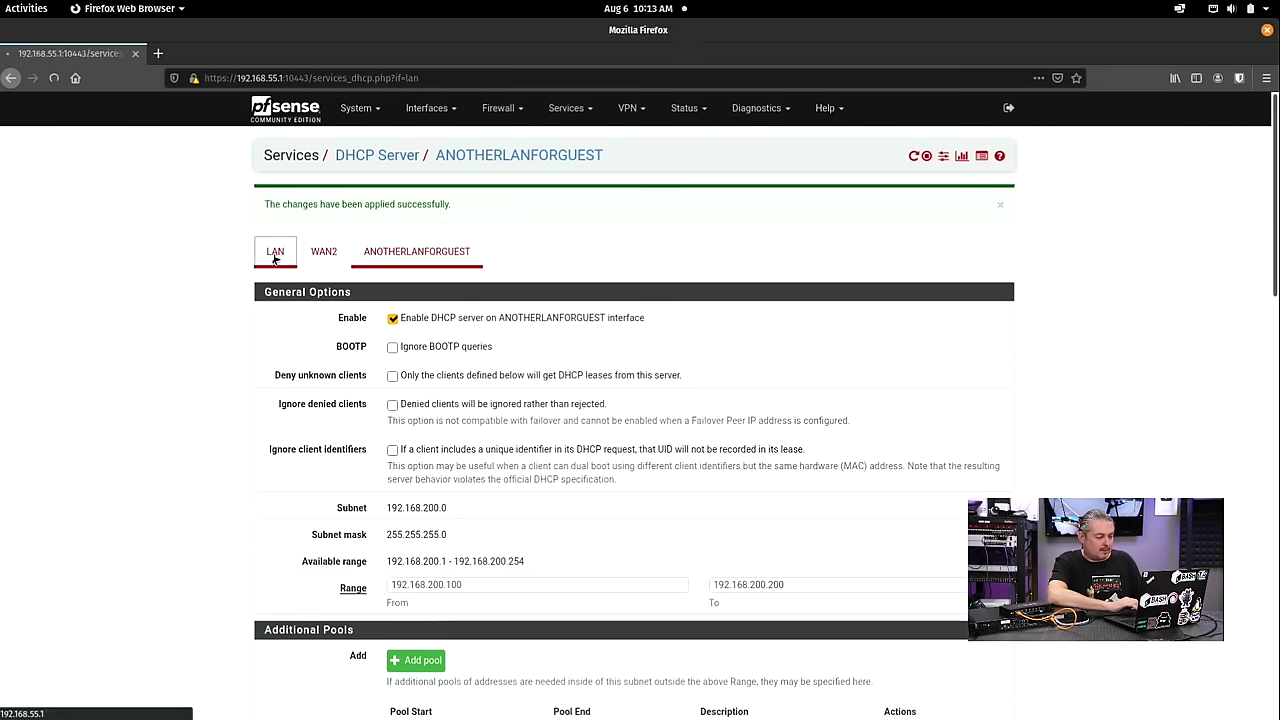
{"action": "left_click", "coordinate": [410, 203]}
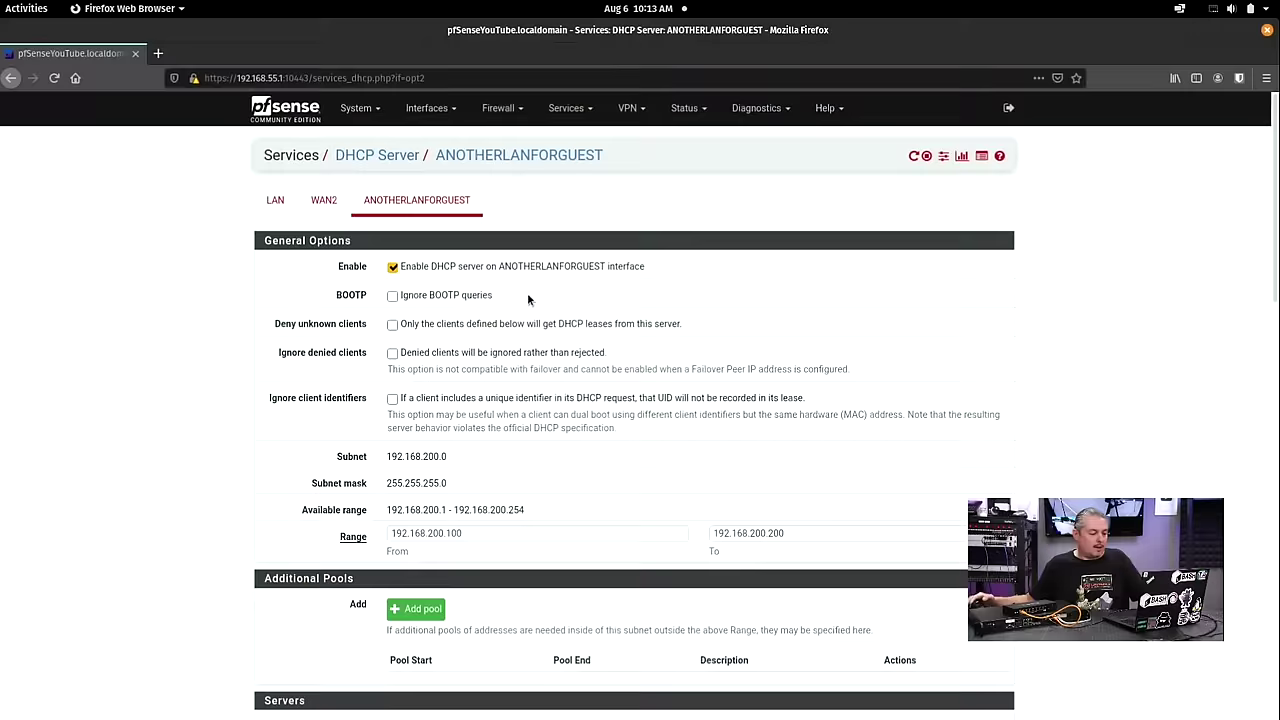
Switch to the terminal and rerun "ip -4 a" to check the computer's IPv4 address
{"action": "key", "text": "alt+Tab"}
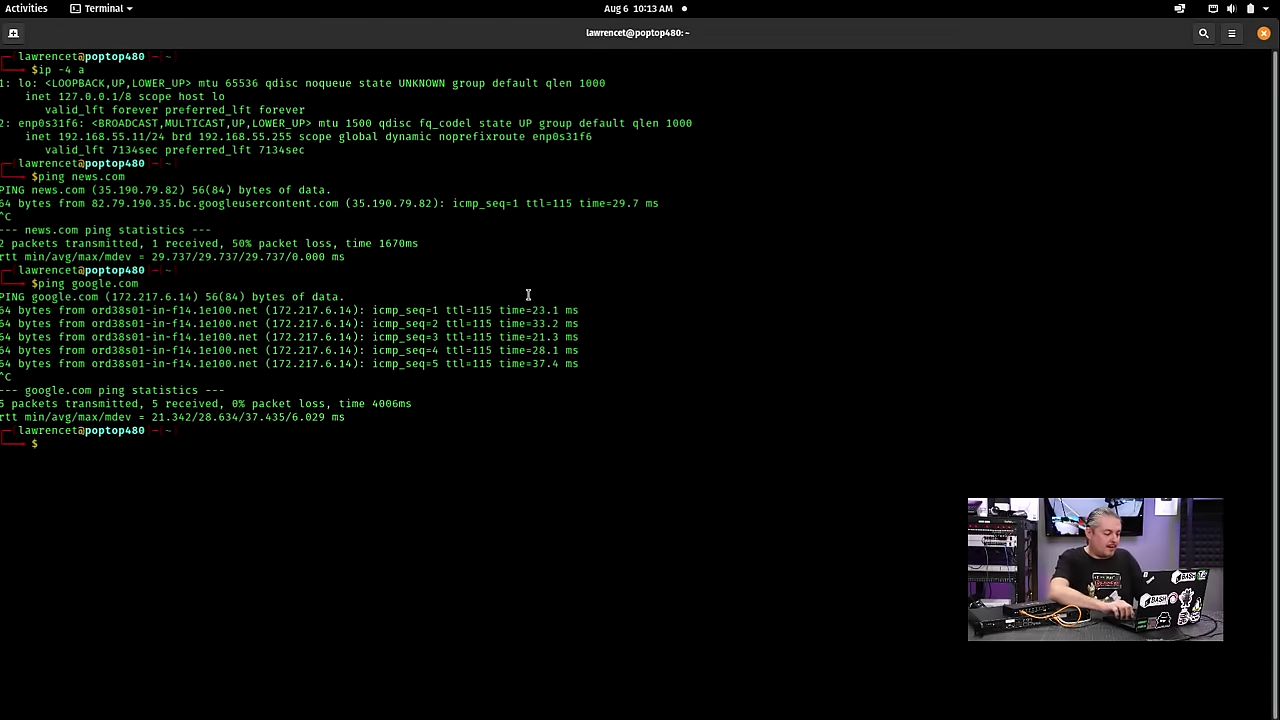
{"action": "key", "text": "Up"}
{"action": "key", "text": "Up"}
{"action": "key", "text": "Up"}
{"action": "key", "text": "Return"}
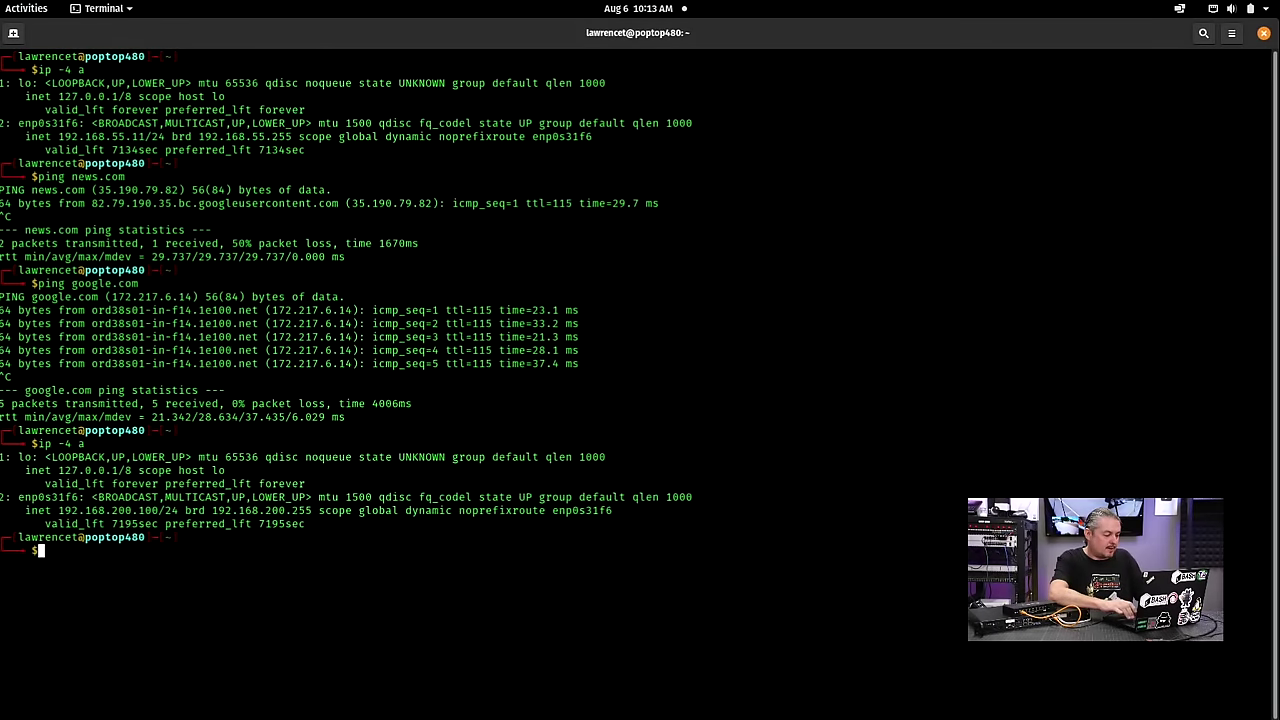
Monitor the interface addresses continuously with "watch ip -4 a" and highlight the start of the enp0s31f6 inet address
{"action": "key", "text": "Up"}
{"action": "key", "text": "Home"}
{"action": "type", "text": "watch"}
{"action": "key", "text": "Return"}
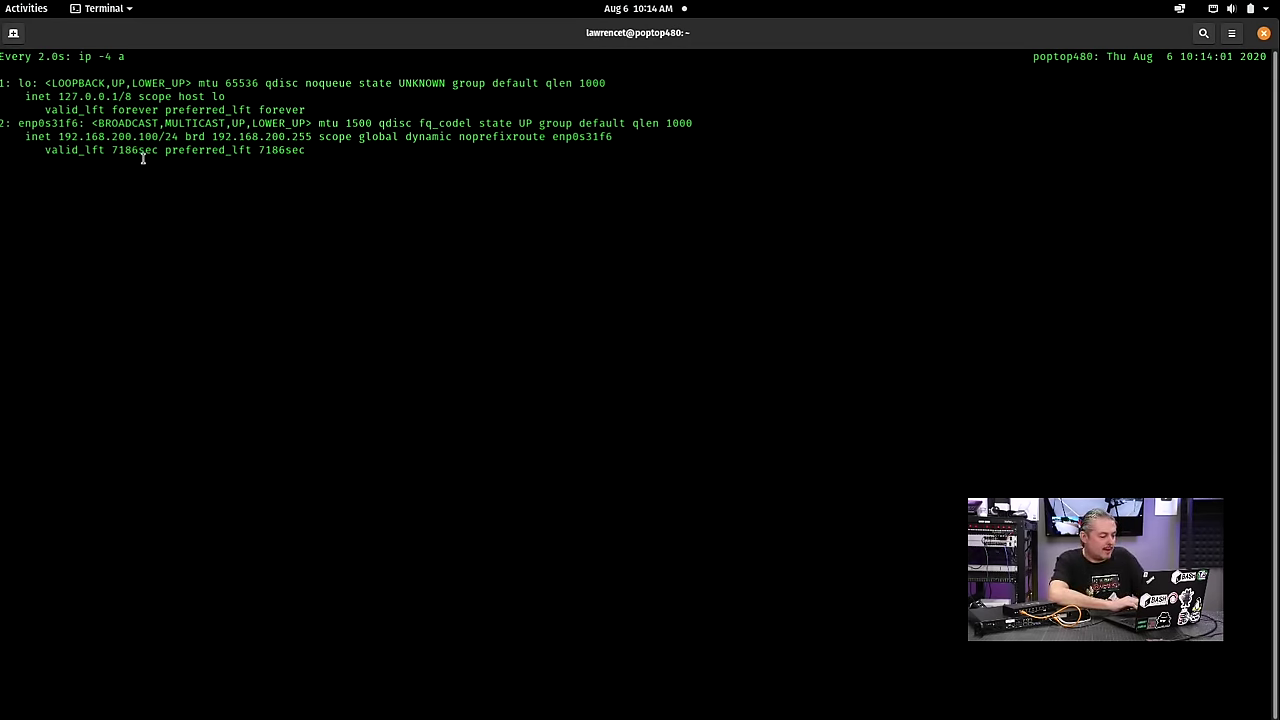
{"action": "mouse_move", "coordinate": [142, 136]}
{"action": "left_mouse_down"}
{"action": "mouse_move", "coordinate": [60, 133]}
{"action": "mouse_move", "coordinate": [144, 136]}
{"action": "left_mouse_up"}
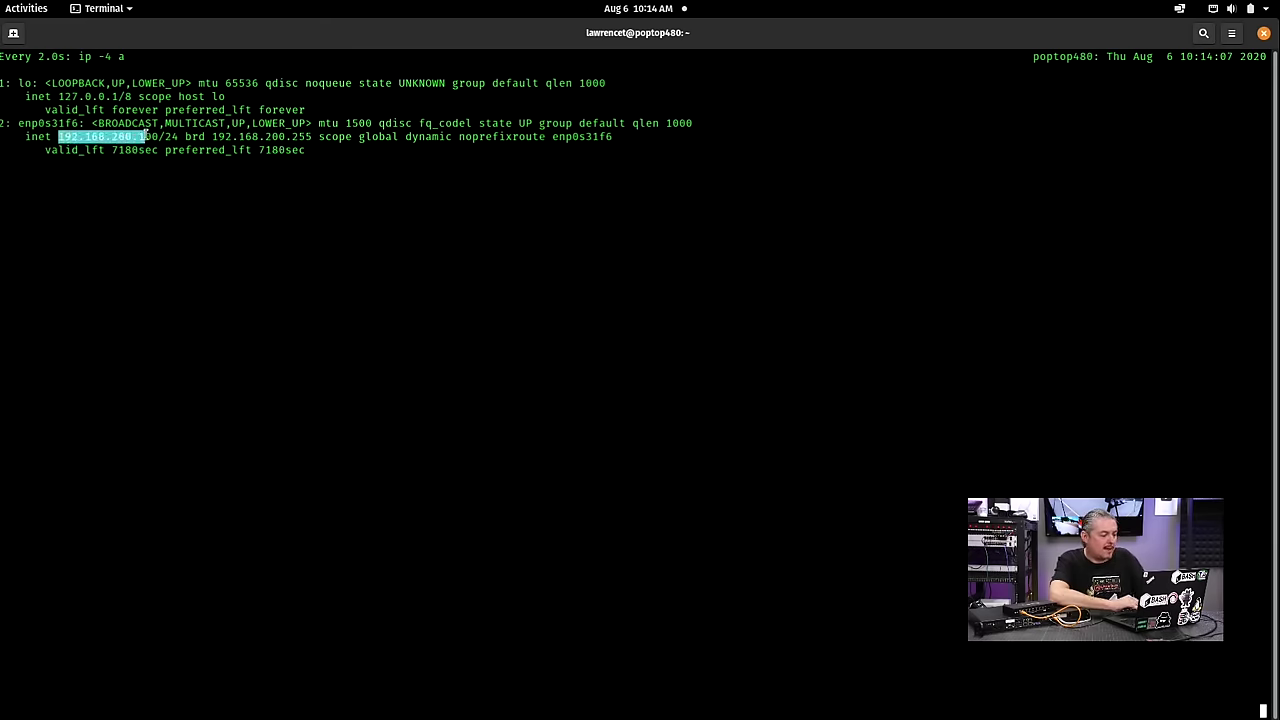
{"action": "right_click", "coordinate": [143, 134]}
{"action": "left_click", "coordinate": [166, 161]}
{"action": "key", "text": "alt+Tab"}
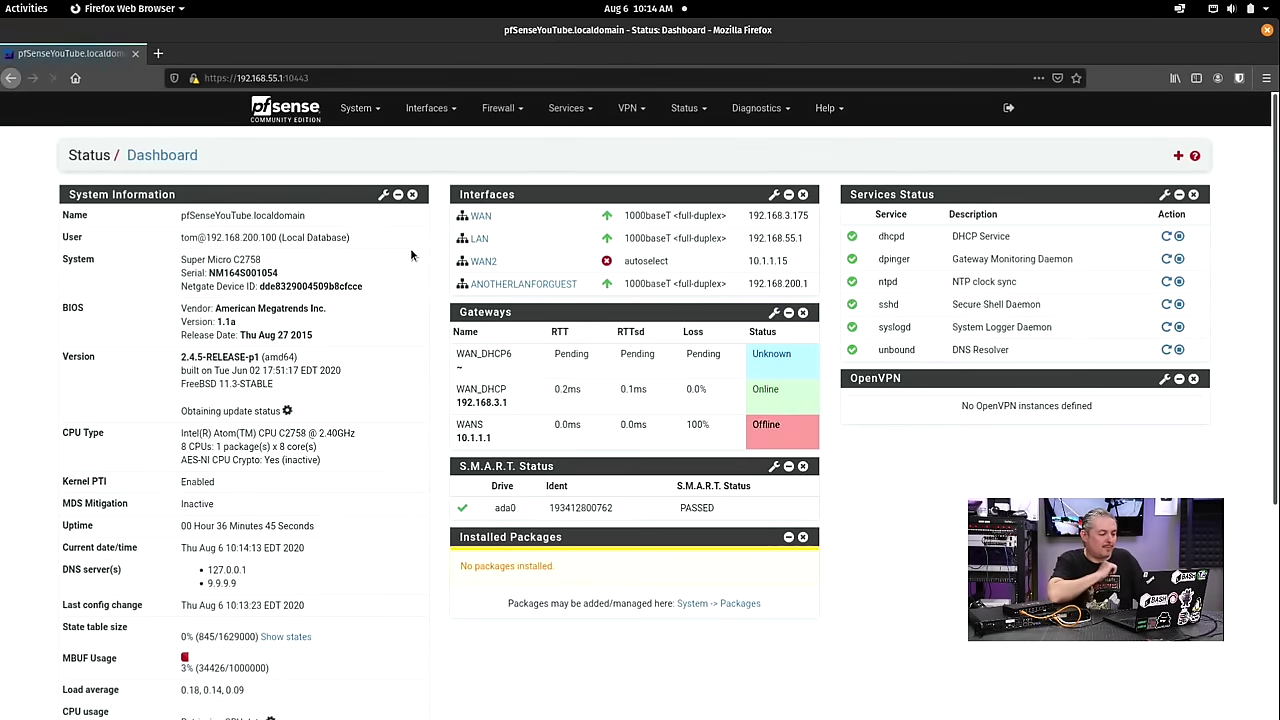
{"action": "left_click", "coordinate": [417, 78]}
{"action": "left_click", "coordinate": [435, 74]}
{"action": "key", "text": "Left"}
{"action": "key", "text": "Left"}
{"action": "key", "text": "Left"}
{"action": "key", "text": "Left"}
{"action": "key", "text": "Left"}
{"action": "key", "text": "Left"}
{"action": "key", "text": "Left"}
{"action": "key", "text": "Left"}
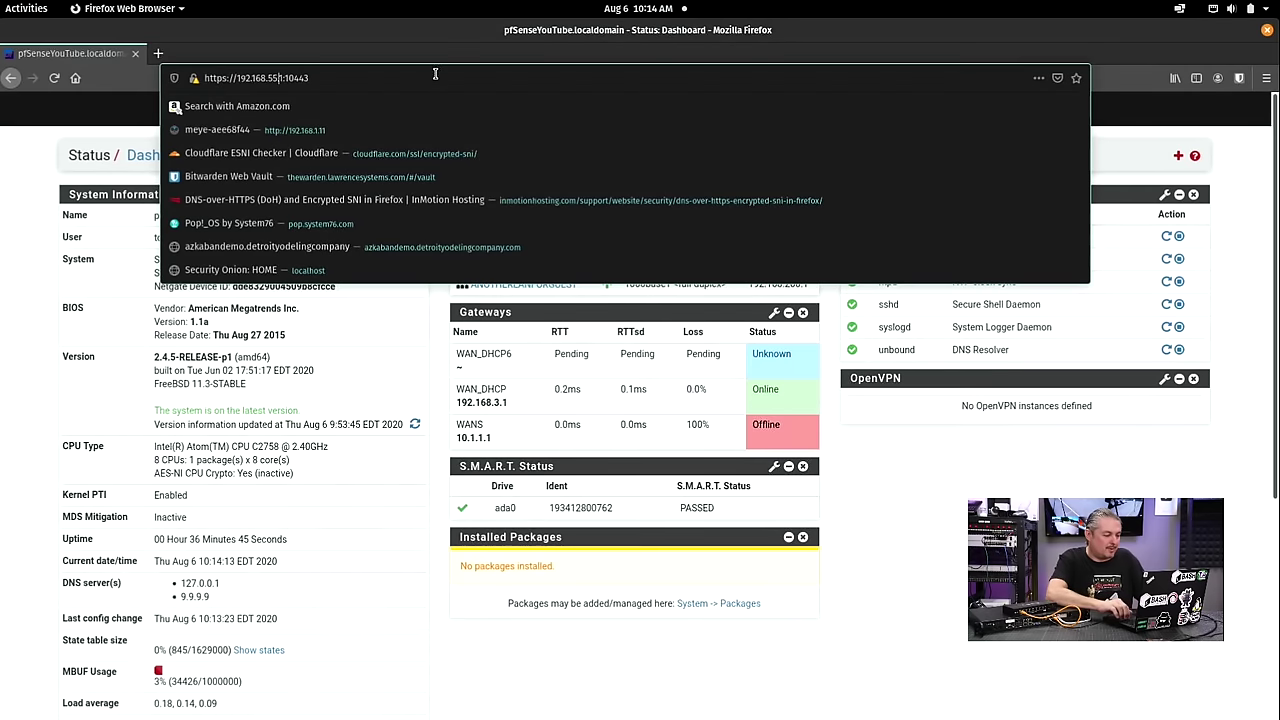
{"action": "key", "text": "shift+Left"}
{"action": "key", "text": "shift+Left"}
{"action": "type", "text": "200"}
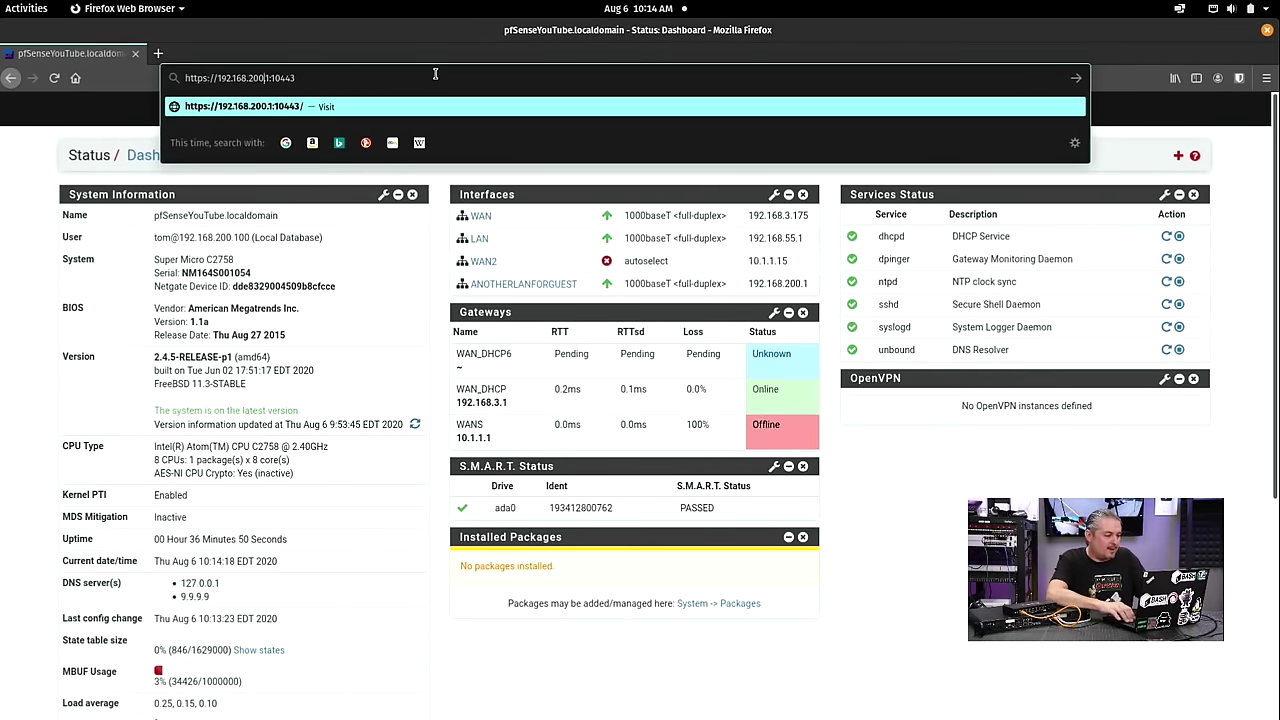
{"action": "key", "text": "Return"}
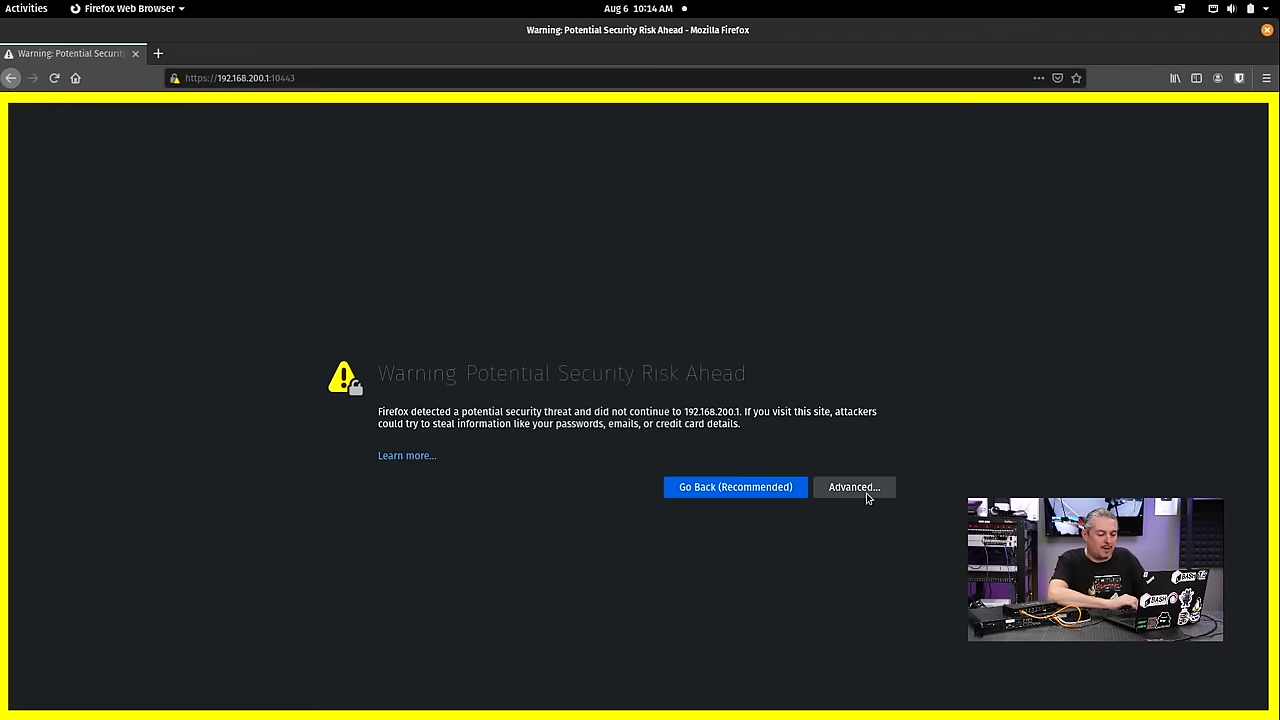
{"action": "left_click", "coordinate": [11, 77]}
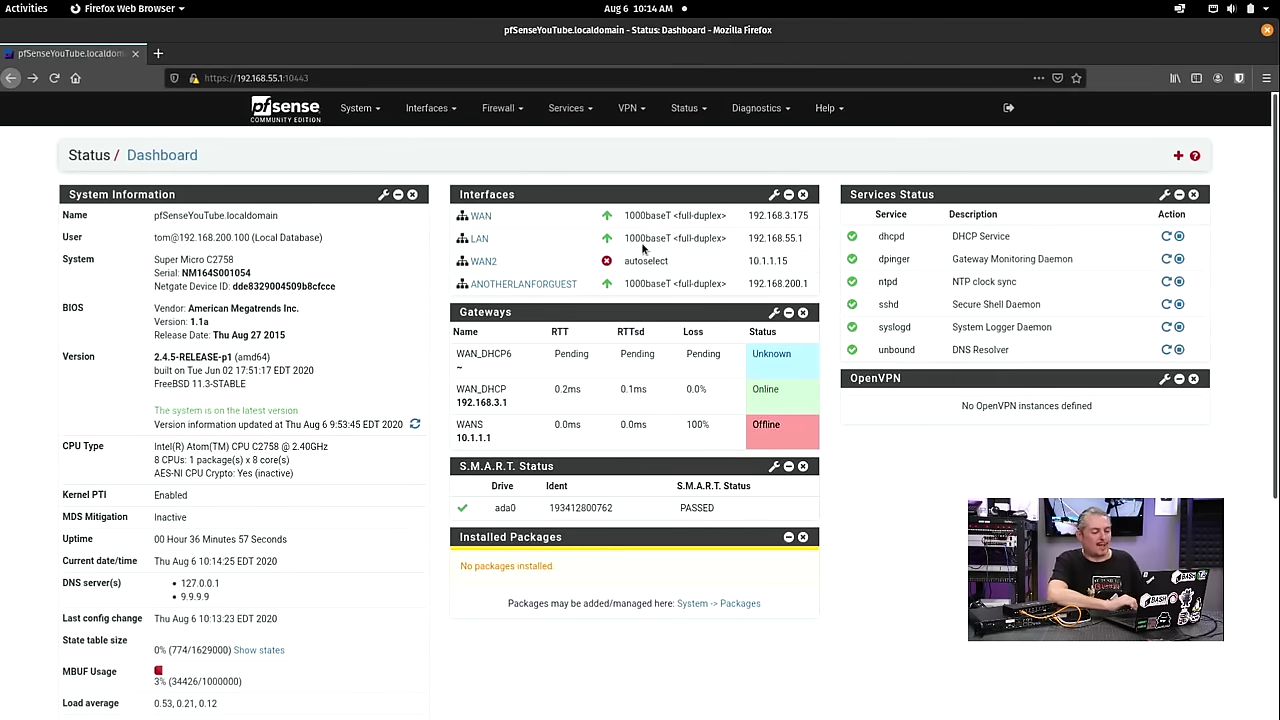
Add a new rule above the existing ANOTHERLANFORGUEST firewall rule and set its action to Block
{"action": "left_click", "coordinate": [503, 110]}
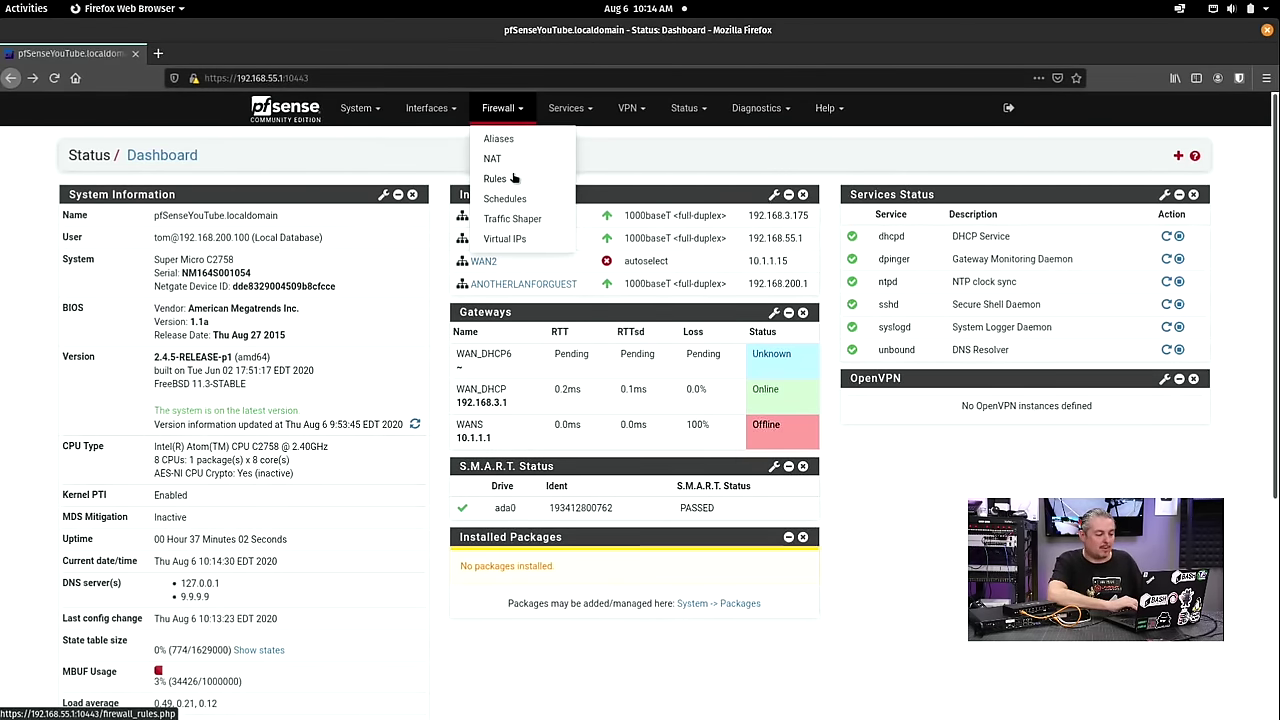
{"action": "left_click", "coordinate": [500, 178]}
{"action": "left_click", "coordinate": [520, 200]}
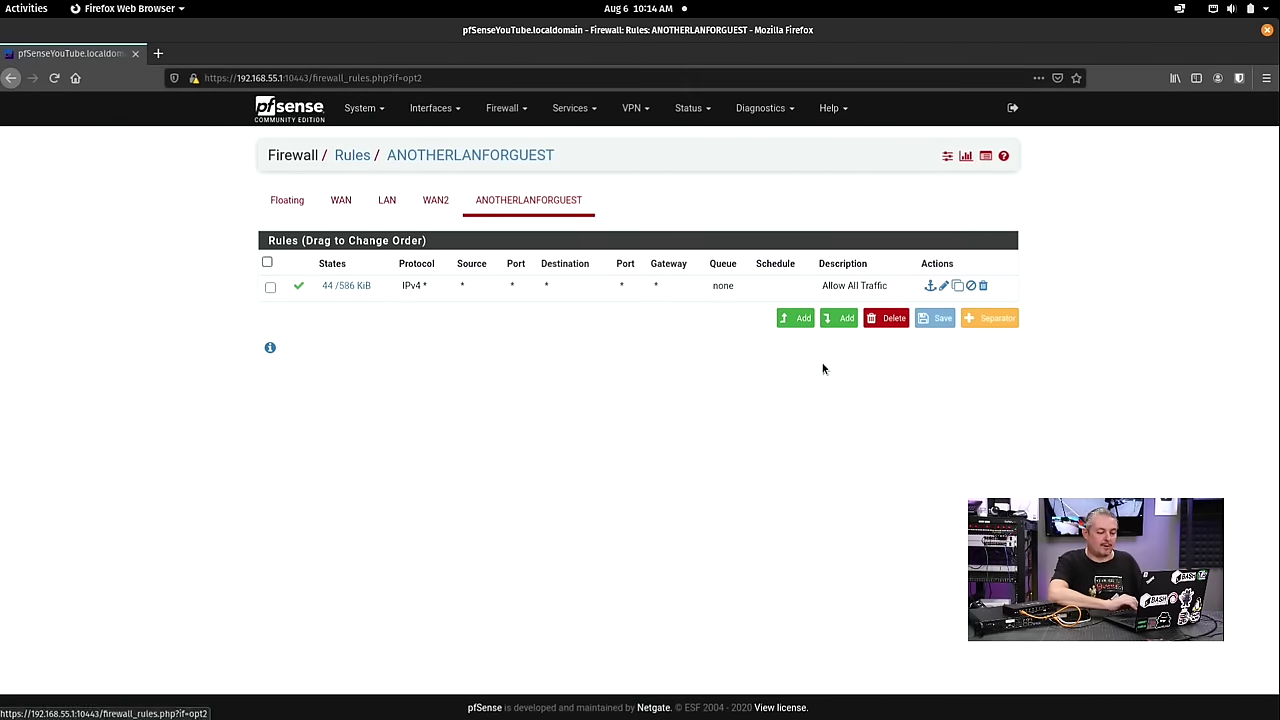
{"action": "left_click", "coordinate": [795, 318]}
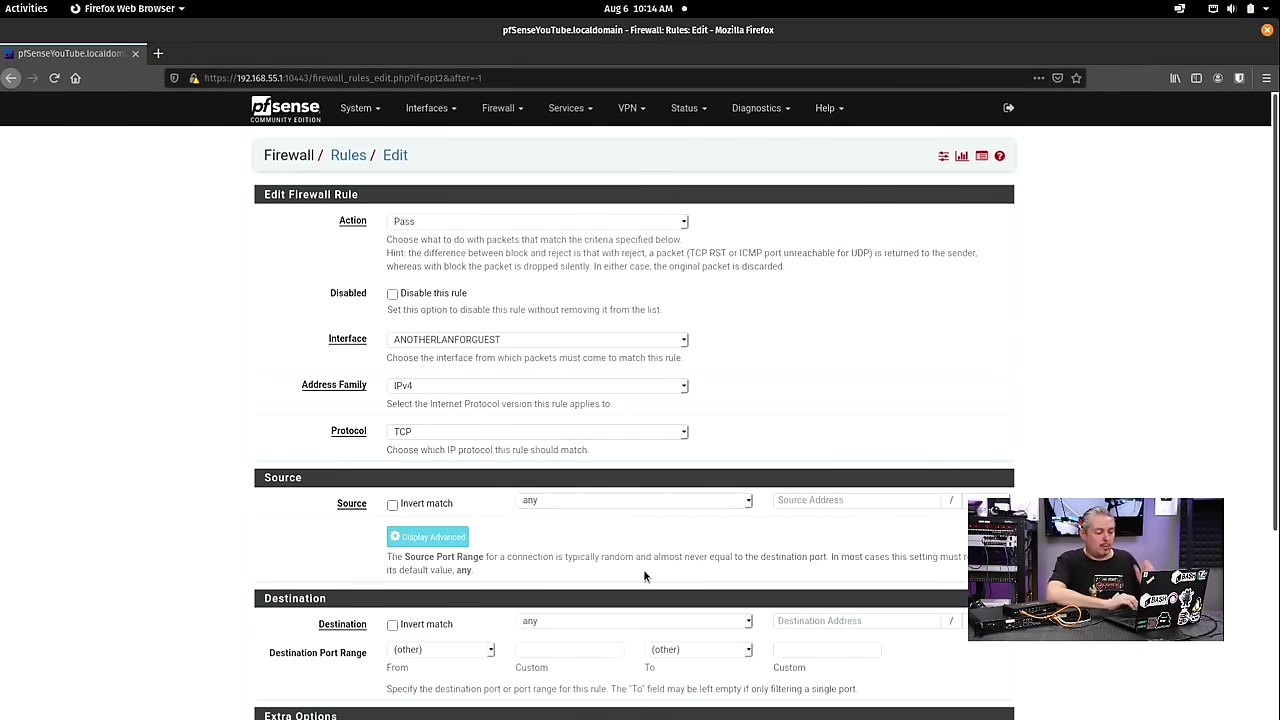
{"action": "left_click", "coordinate": [437, 222]}
{"action": "left_click", "coordinate": [430, 258]}
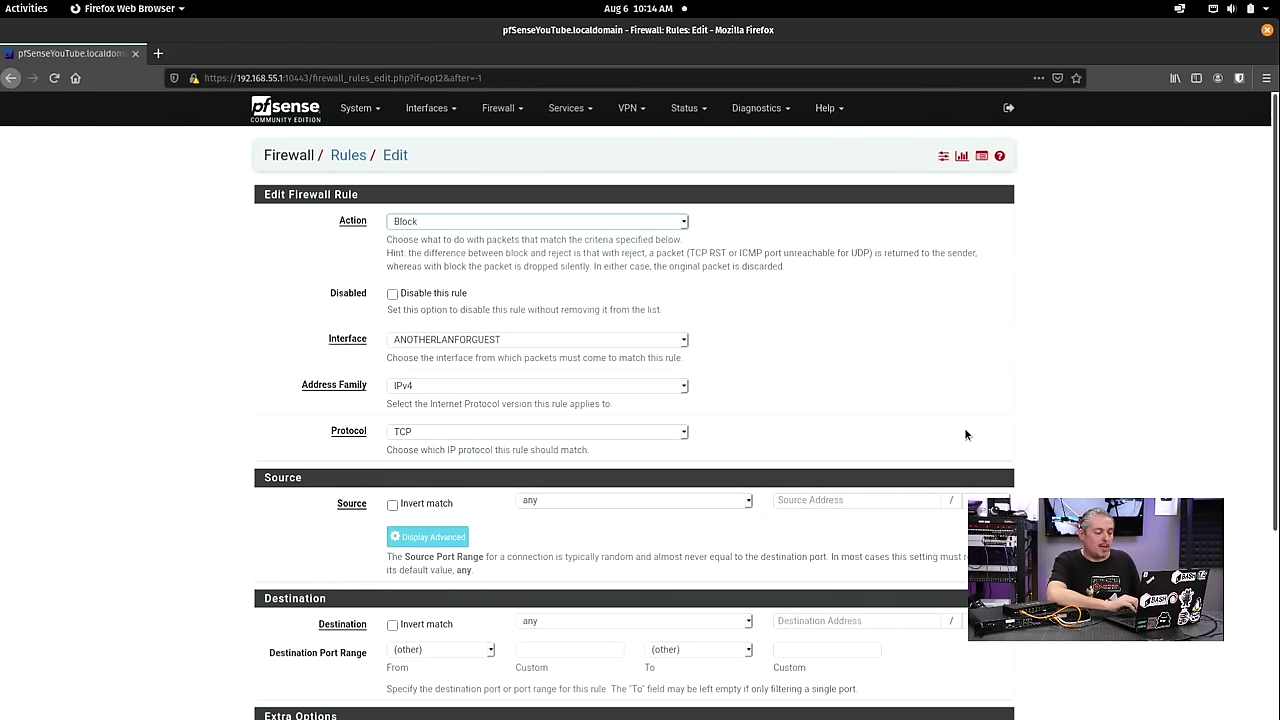
Set the block rule's destination port range from 10443 to 10443, using the TCP protocol
{"action": "scroll", "coordinate": [965, 434], "scroll_direction": "down", "scroll_amount": 2}
{"action": "left_click", "coordinate": [553, 538]}
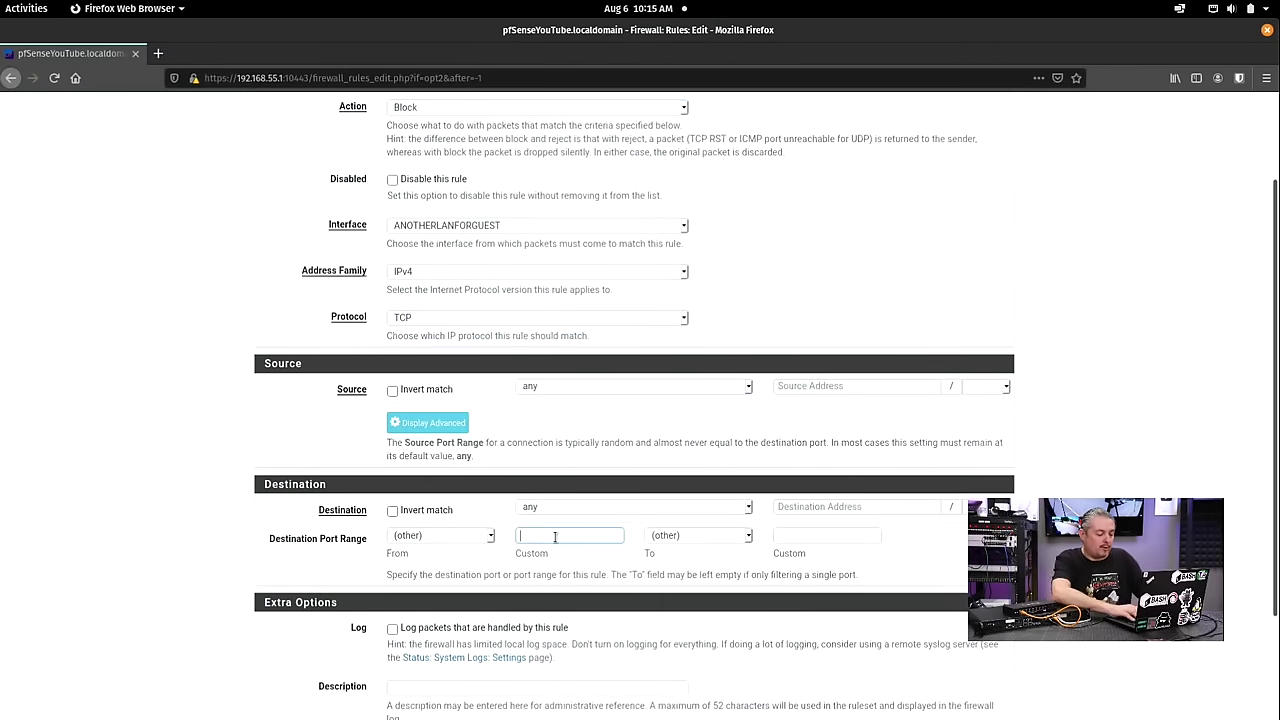
{"action": "type", "text": "10443"}
{"action": "key", "text": "Tab"}
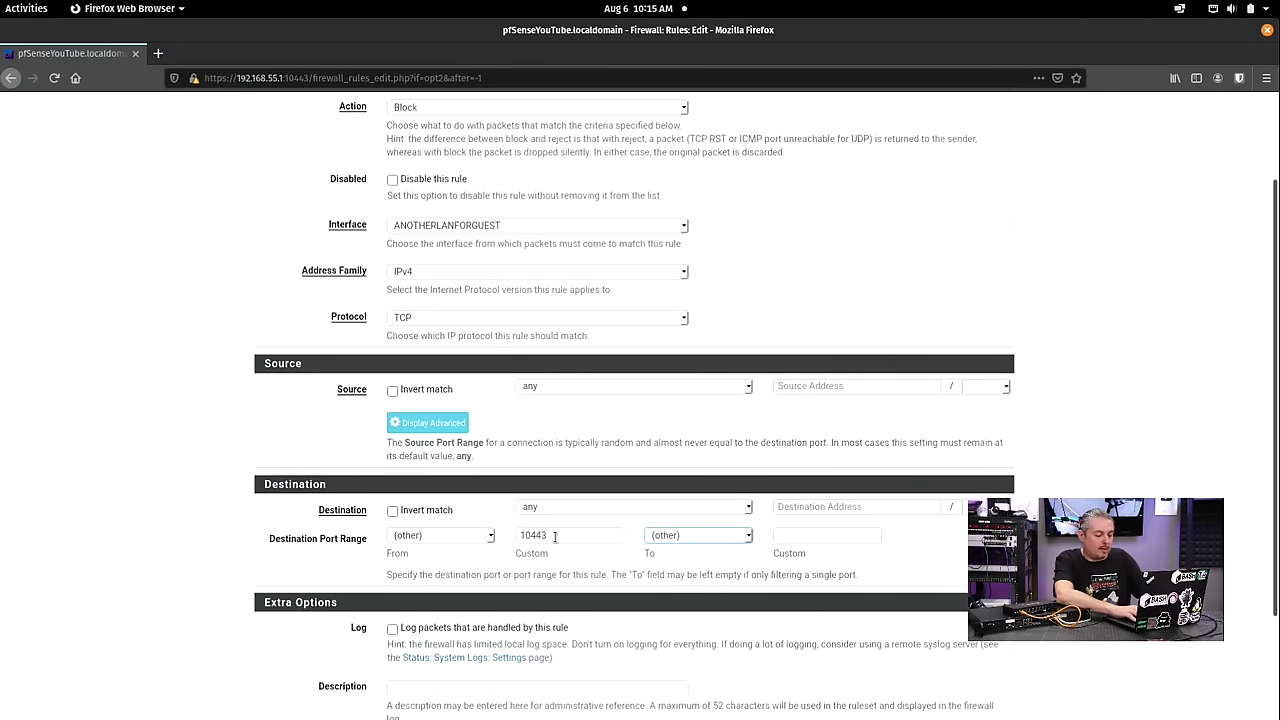
{"action": "key", "text": "Tab"}
{"action": "type", "text": "10443"}
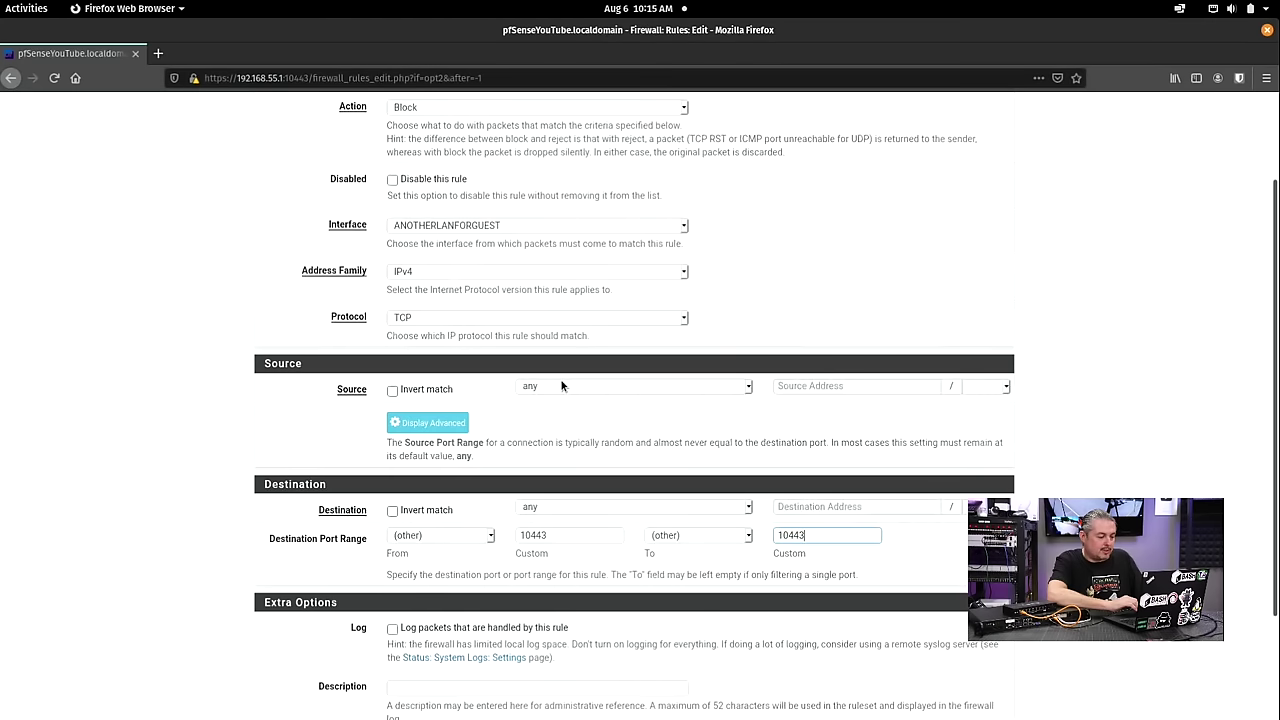
{"action": "scroll", "coordinate": [548, 310], "scroll_direction": "up", "scroll_amount": 2}
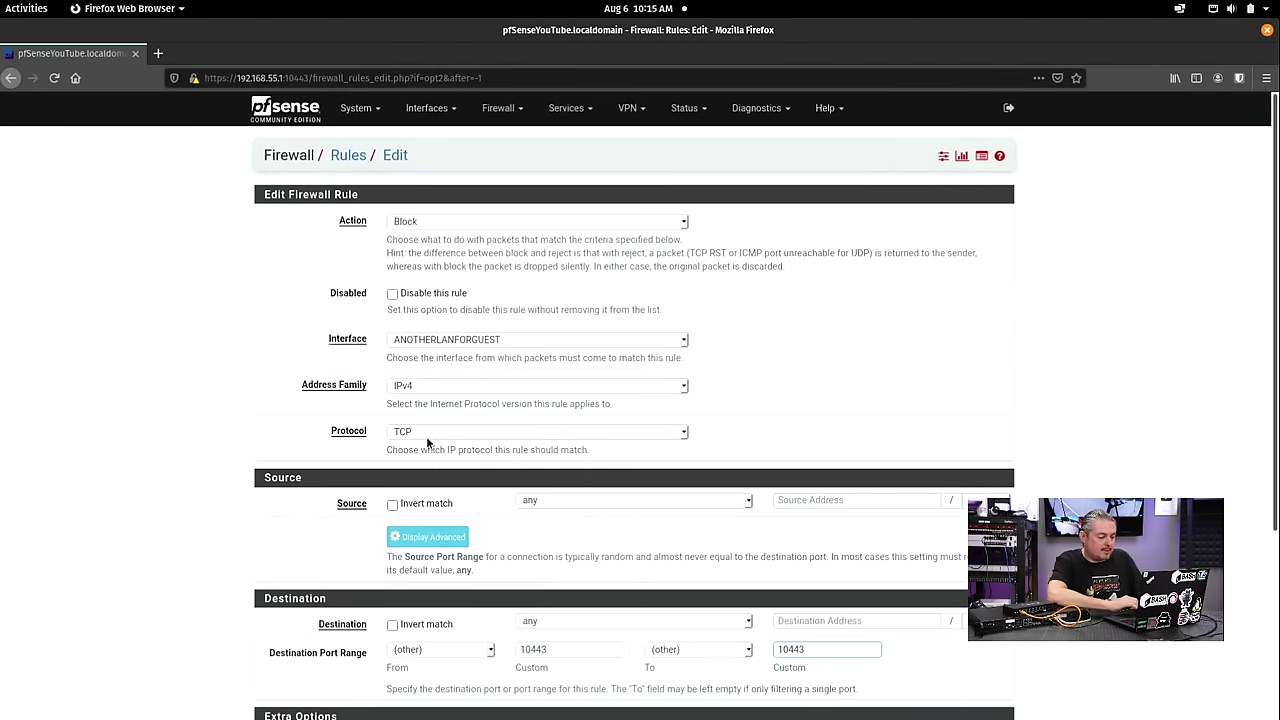
{"action": "left_click", "coordinate": [426, 438]}
{"action": "left_click", "coordinate": [427, 438]}
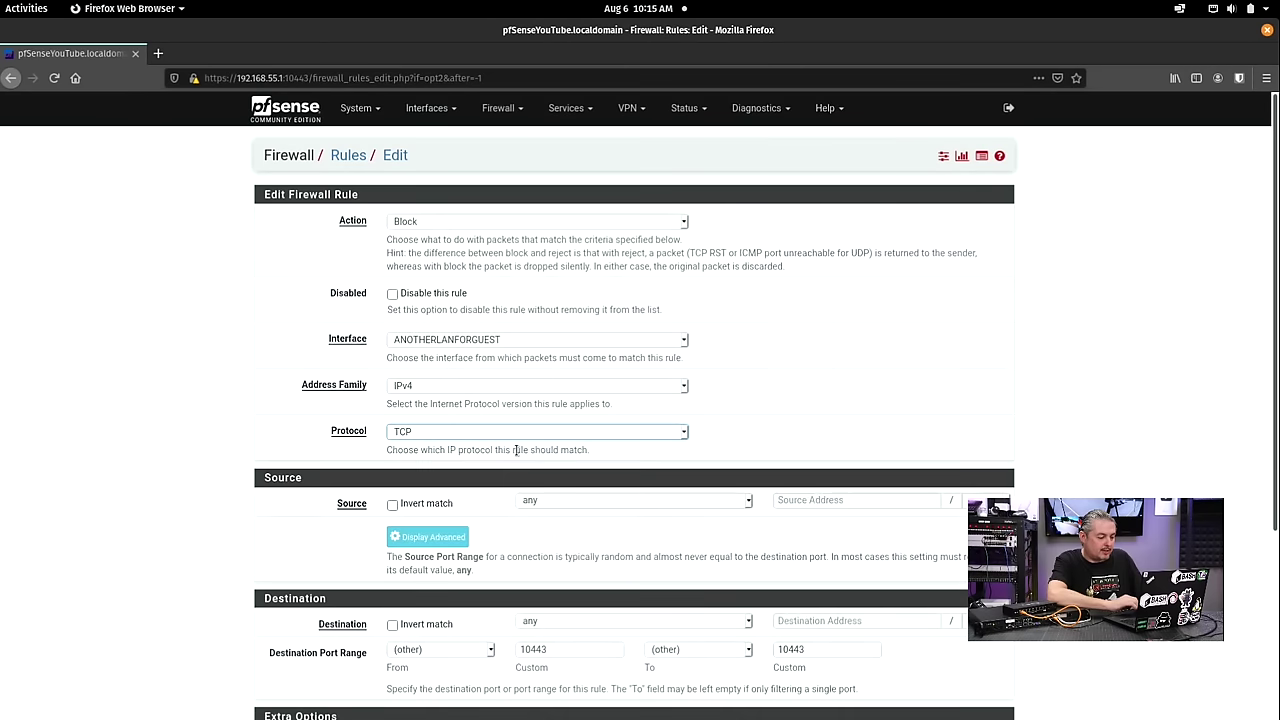
Set the block rule's destination to "This firewall (self)"
{"action": "scroll", "coordinate": [549, 485], "scroll_direction": "down", "scroll_amount": 3}
{"action": "left_click", "coordinate": [575, 468]}
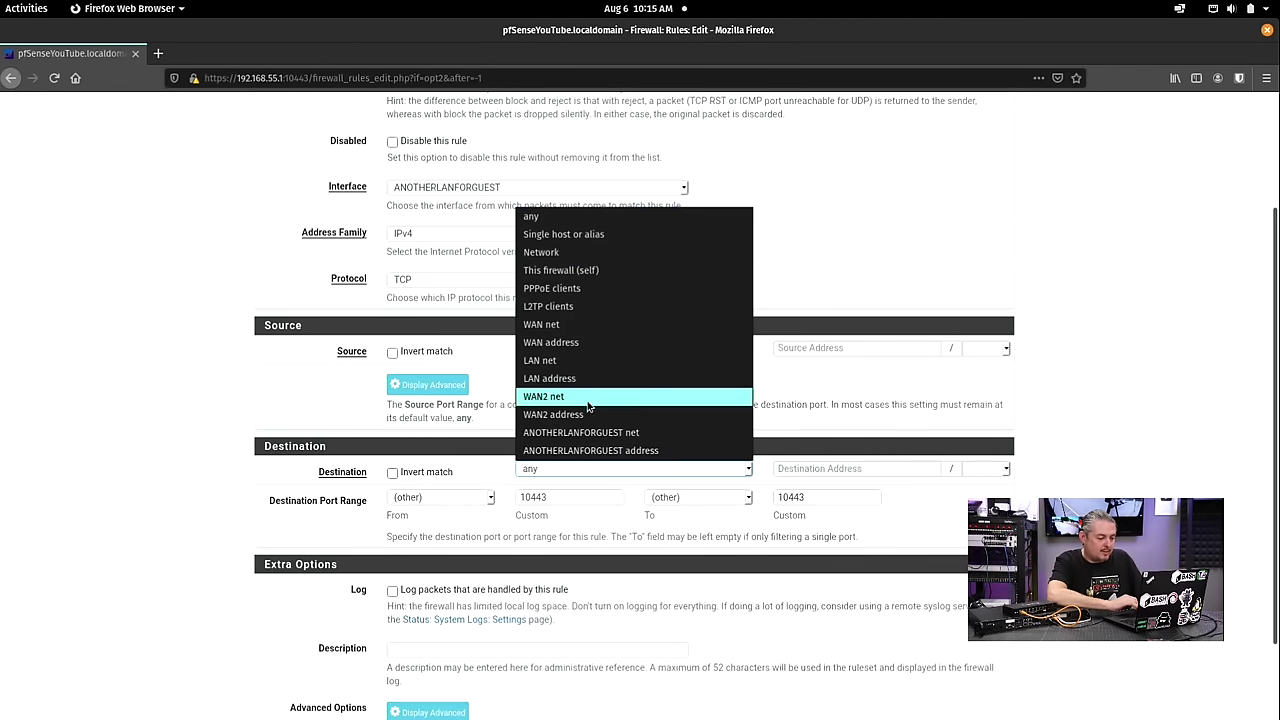
{"action": "left_click", "coordinate": [619, 271]}
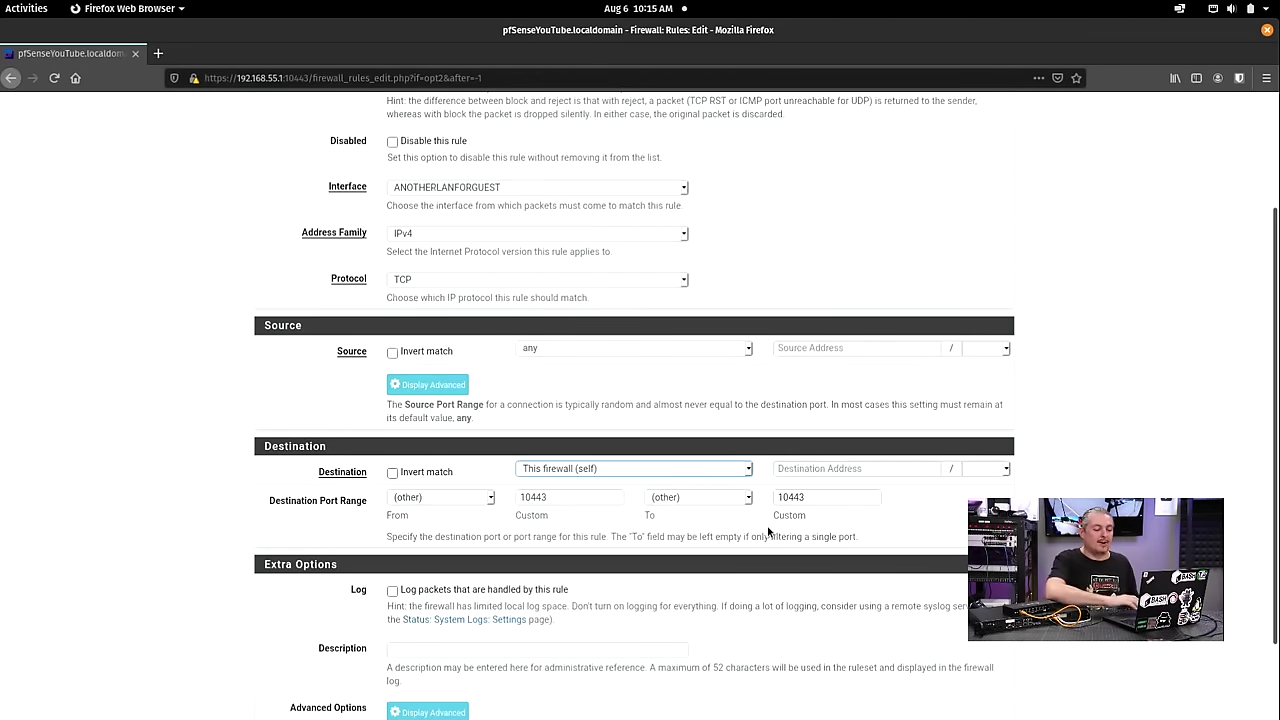
Describe the rule as "BLOCK Web Interface", save it and apply the firewall changes
{"action": "scroll", "coordinate": [1226, 452], "scroll_direction": "up", "scroll_amount": 3}
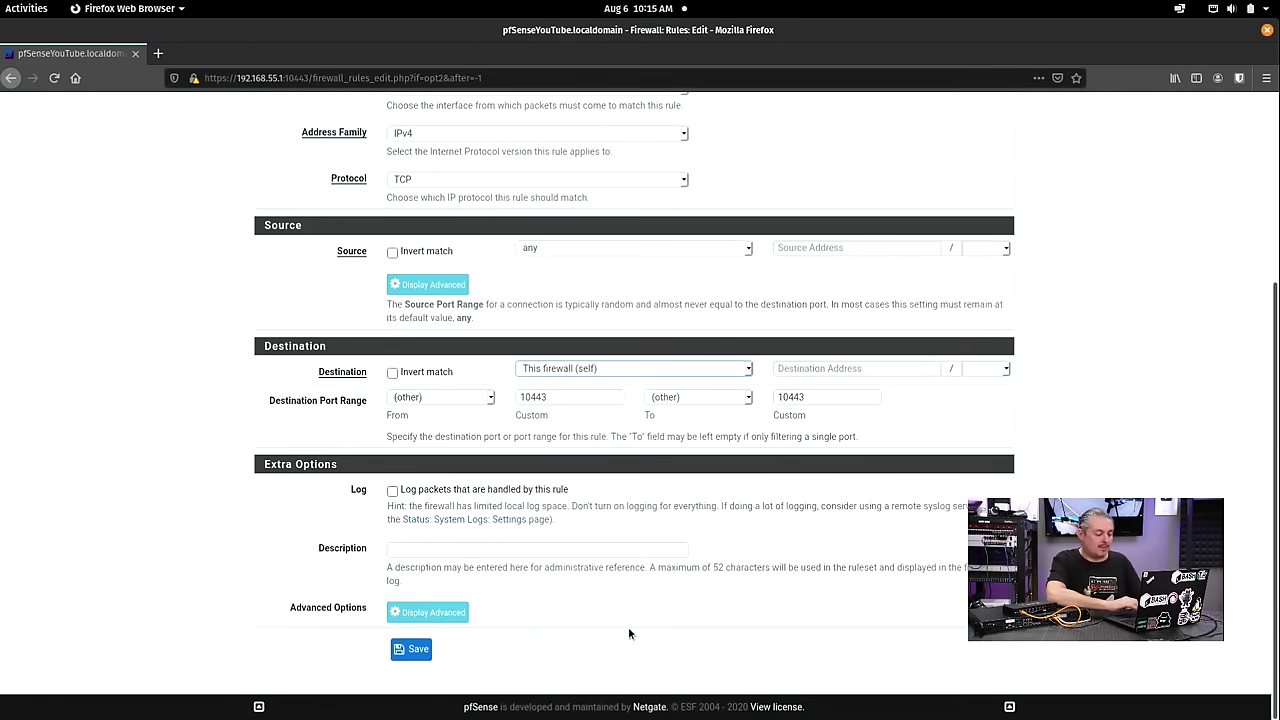
{"action": "left_click", "coordinate": [463, 547]}
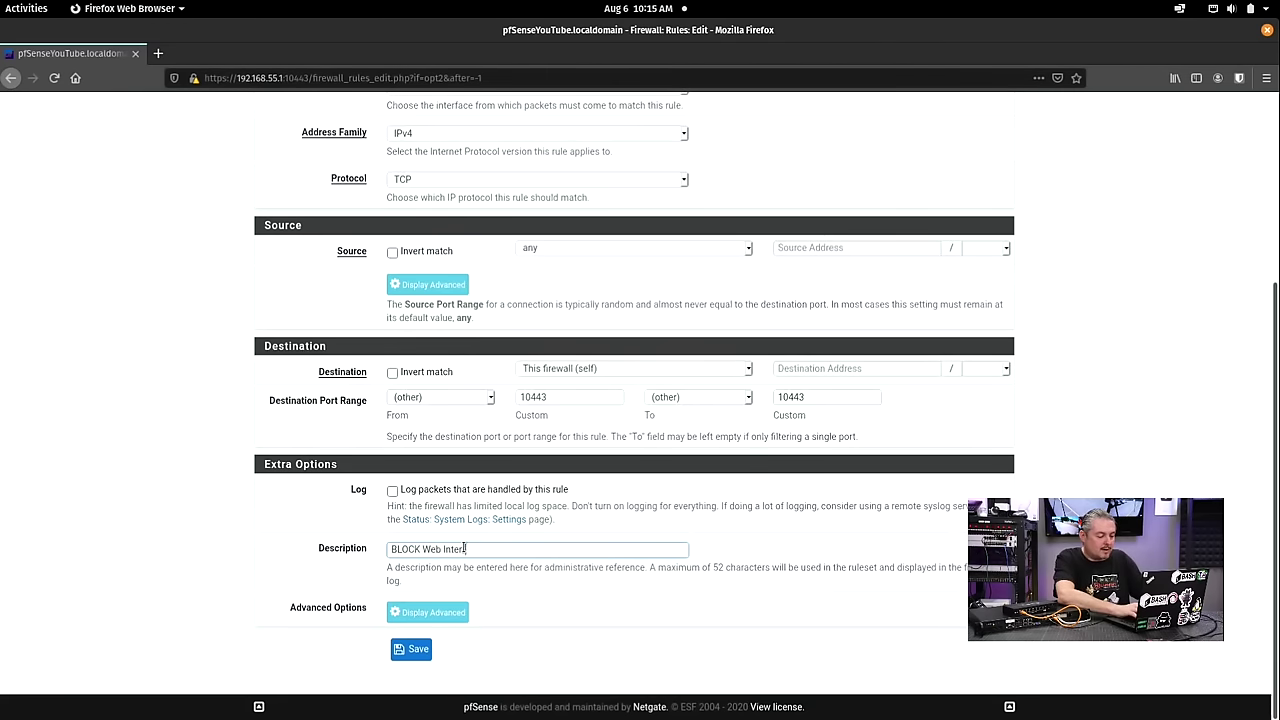
{"action": "left_click", "coordinate": [411, 651]}
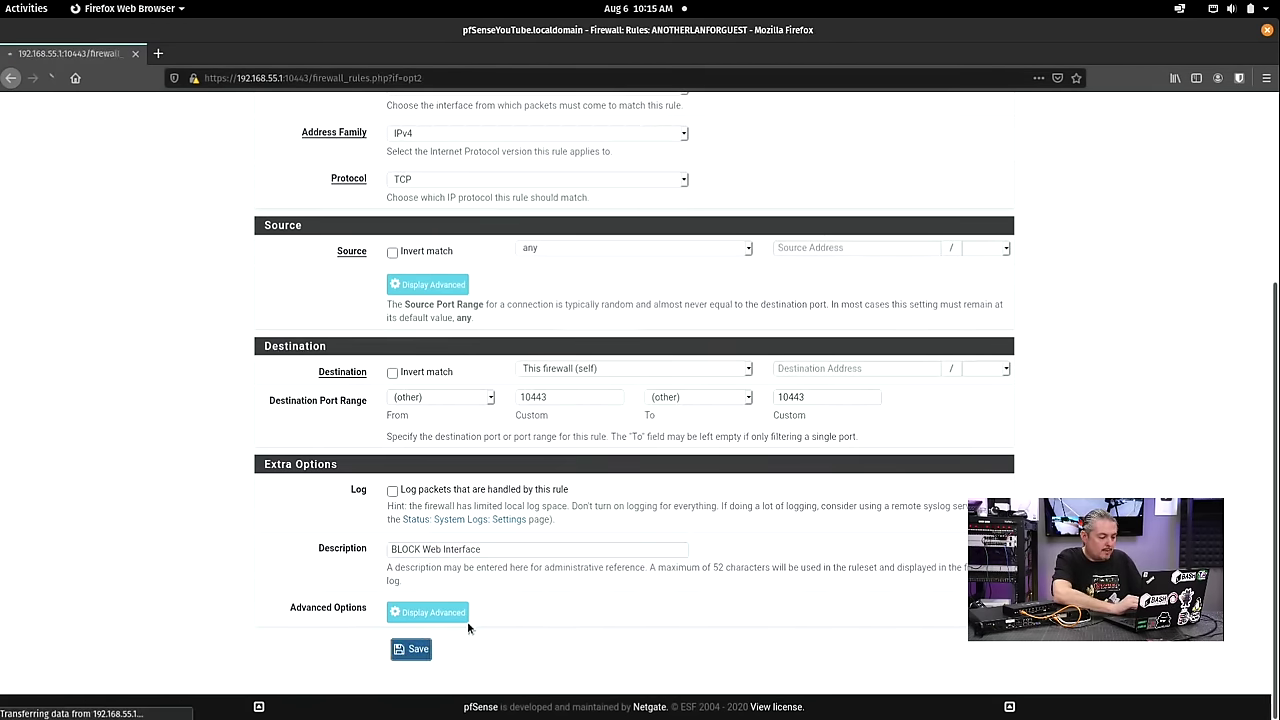
{"action": "left_click", "coordinate": [955, 210]}
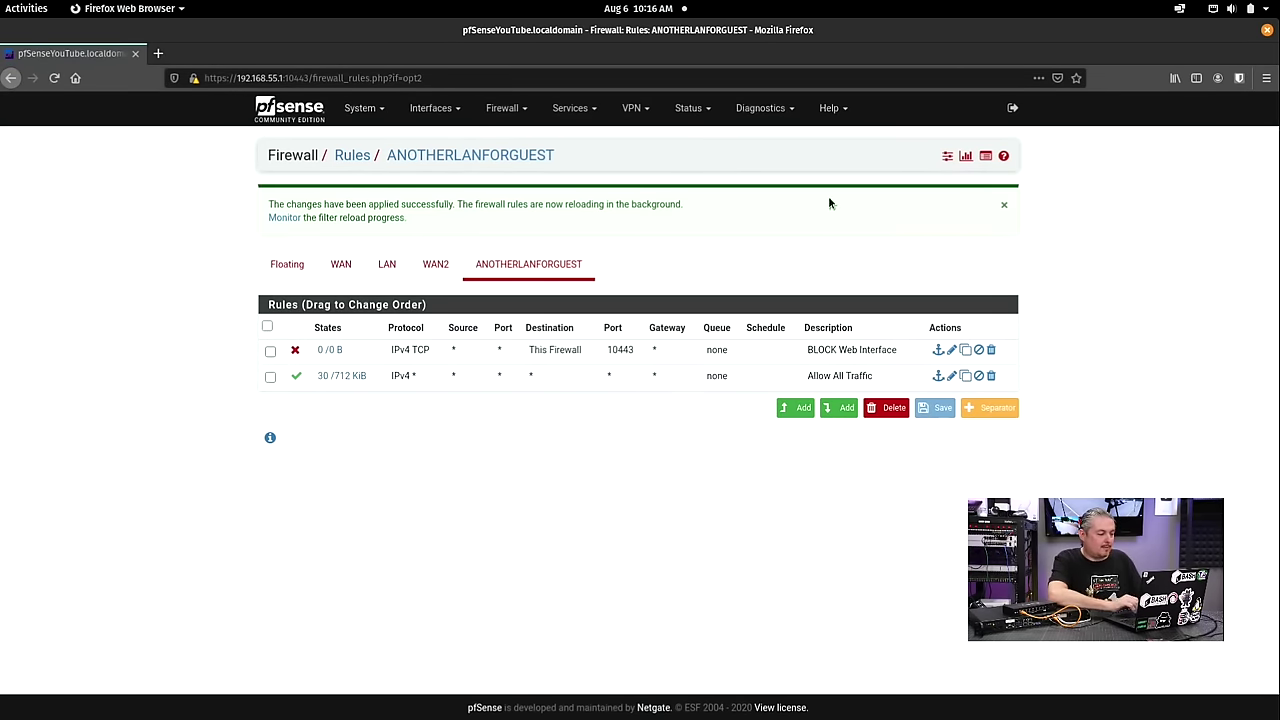
{"action": "left_click", "coordinate": [54, 78]}
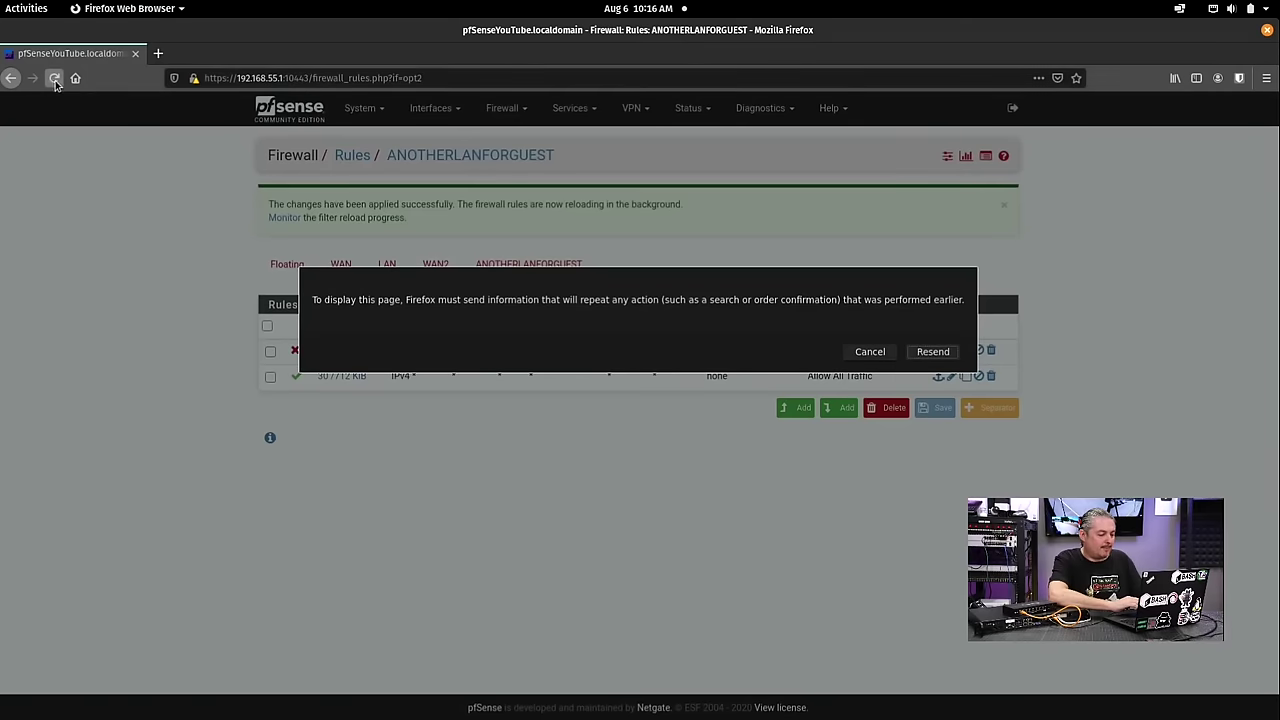
{"action": "key", "text": "Return"}
{"action": "left_click", "coordinate": [459, 78]}
{"action": "left_click", "coordinate": [459, 78]}
{"action": "key", "text": "Left"}
{"action": "key", "text": "Left"}
{"action": "key", "text": "Left"}
{"action": "key", "text": "Left"}
{"action": "key", "text": "Left"}
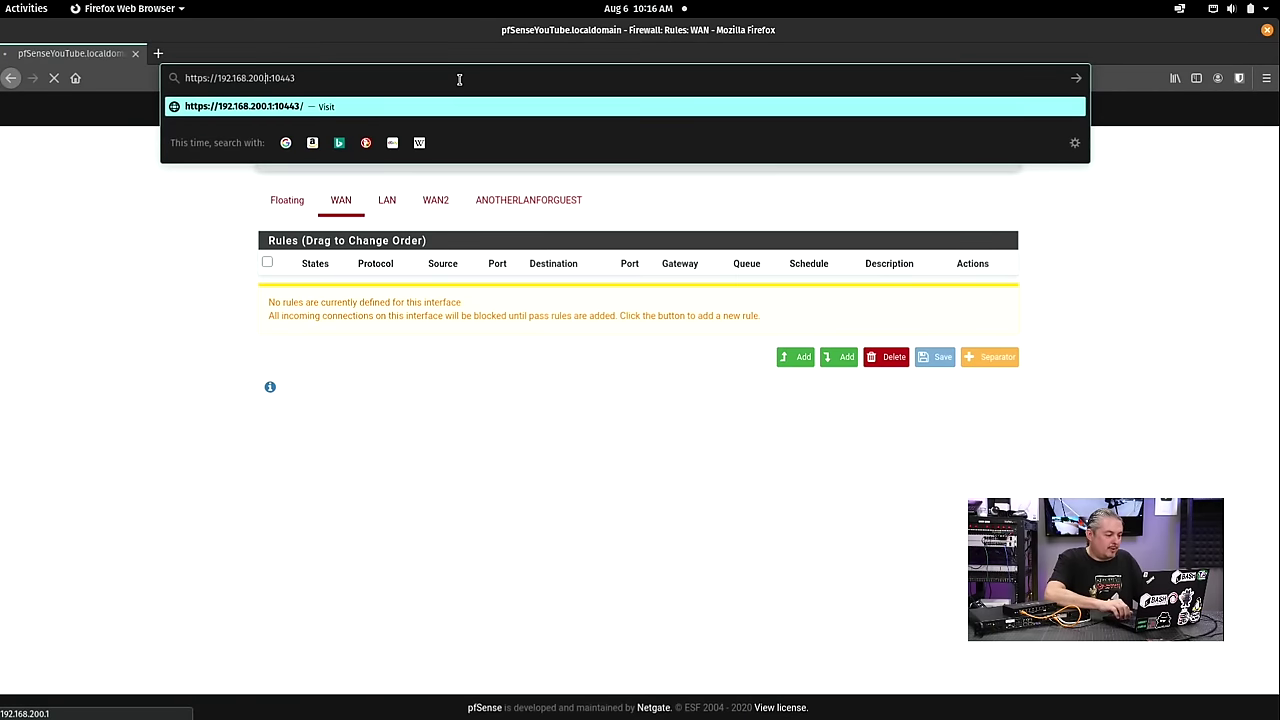
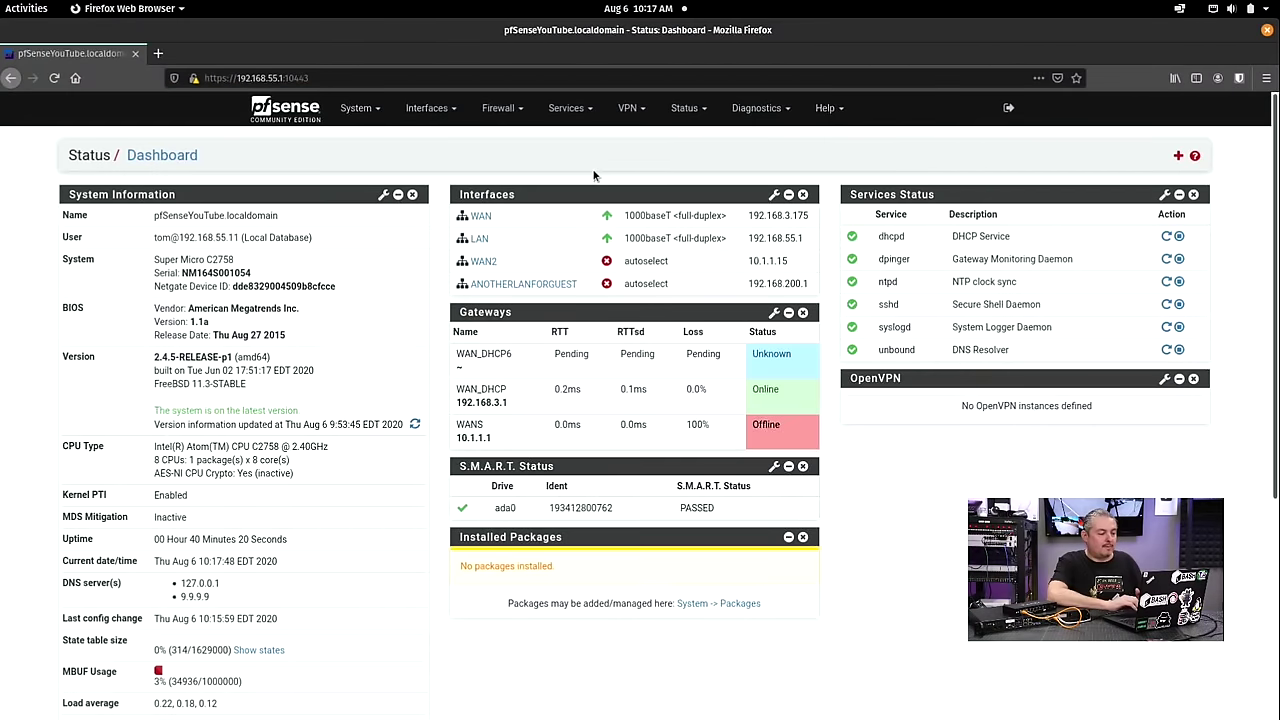
Open the firewall rules of the ANOTHERLANFORGUEST interface, checking the WAN and WAN2 rules on the way
{"action": "left_click", "coordinate": [497, 112]}
{"action": "left_click", "coordinate": [509, 176]}
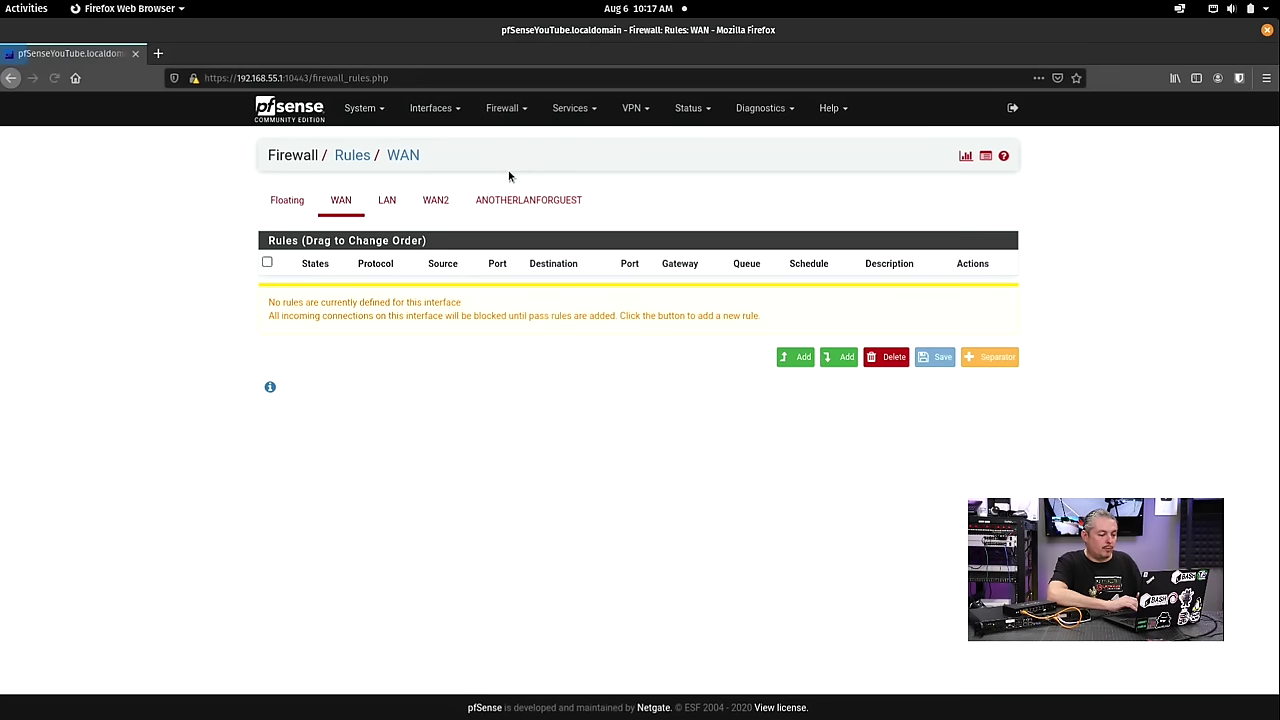
{"action": "left_click", "coordinate": [427, 202]}
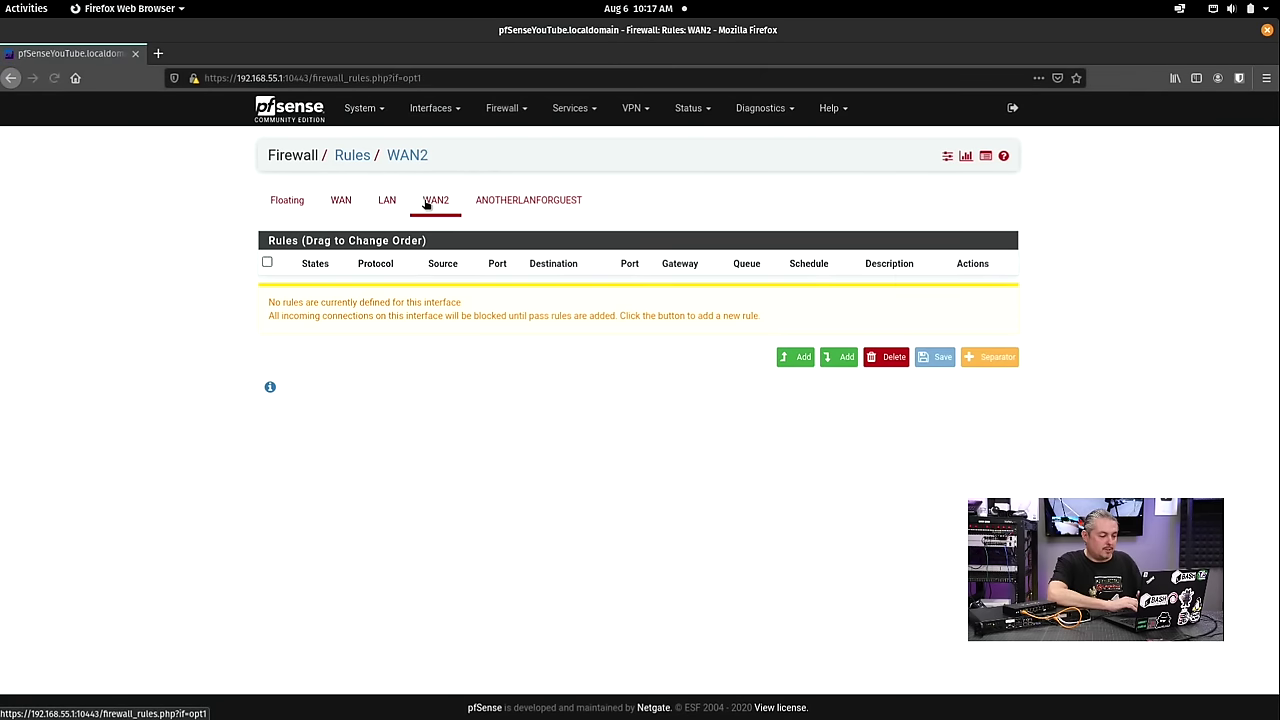
{"action": "left_click", "coordinate": [529, 202]}
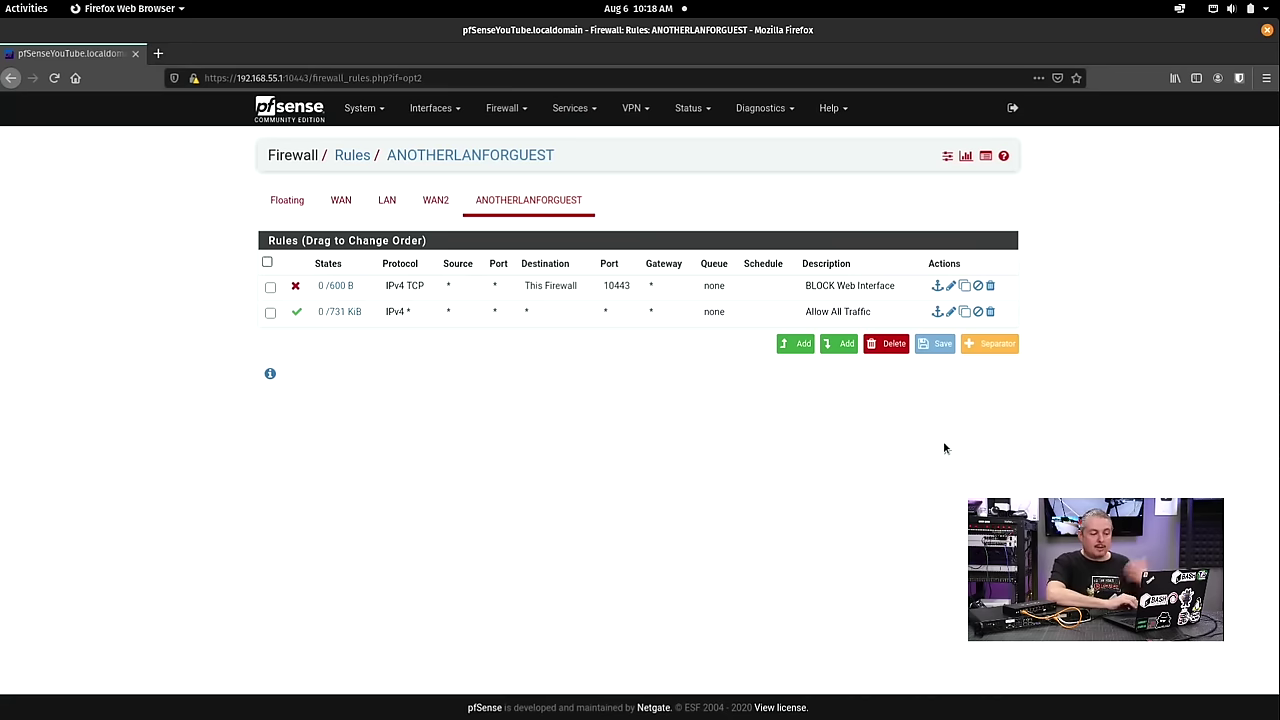
Create a new firewall IP alias named My_Private_Networks
{"action": "left_click", "coordinate": [506, 110]}
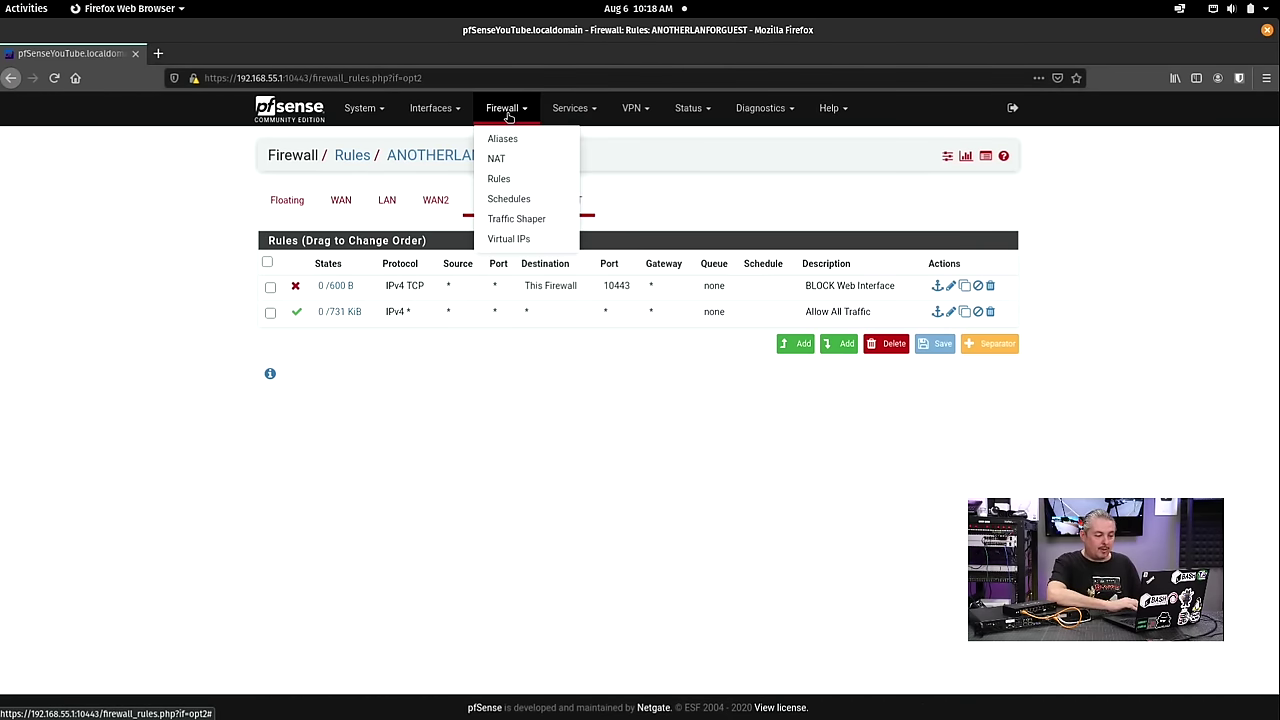
{"action": "left_click", "coordinate": [514, 139]}
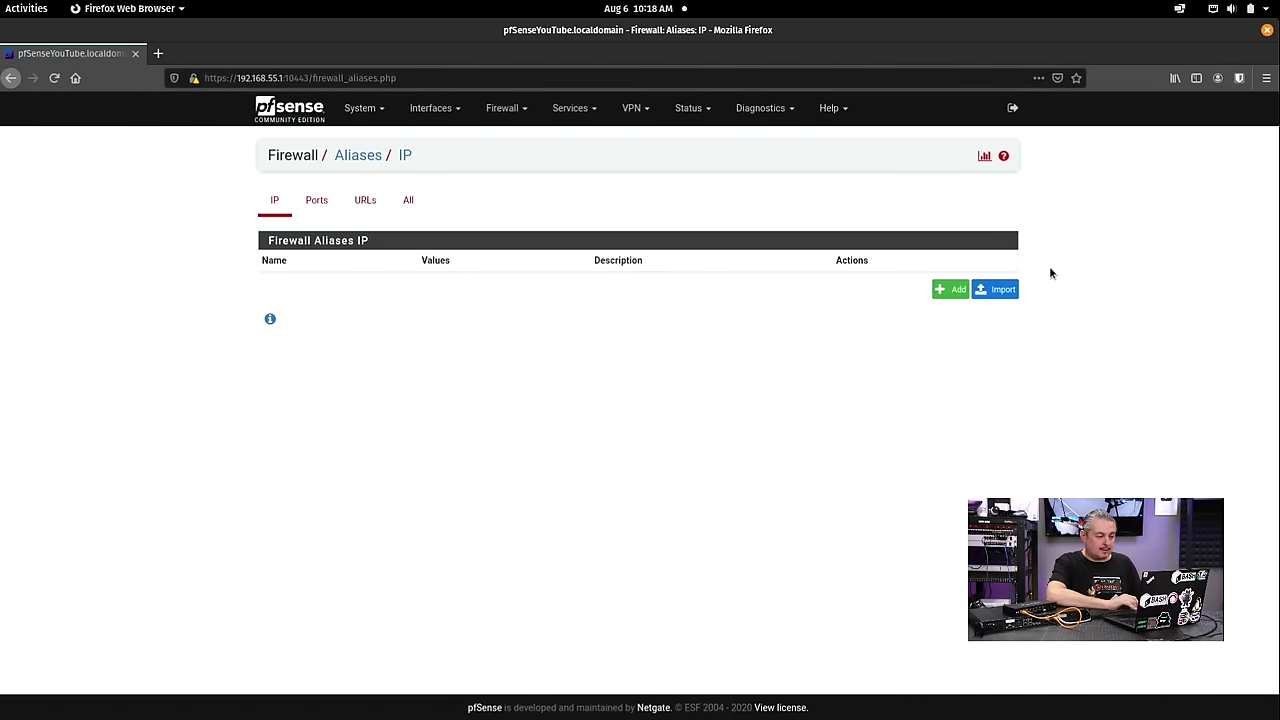
{"action": "left_click", "coordinate": [950, 289]}
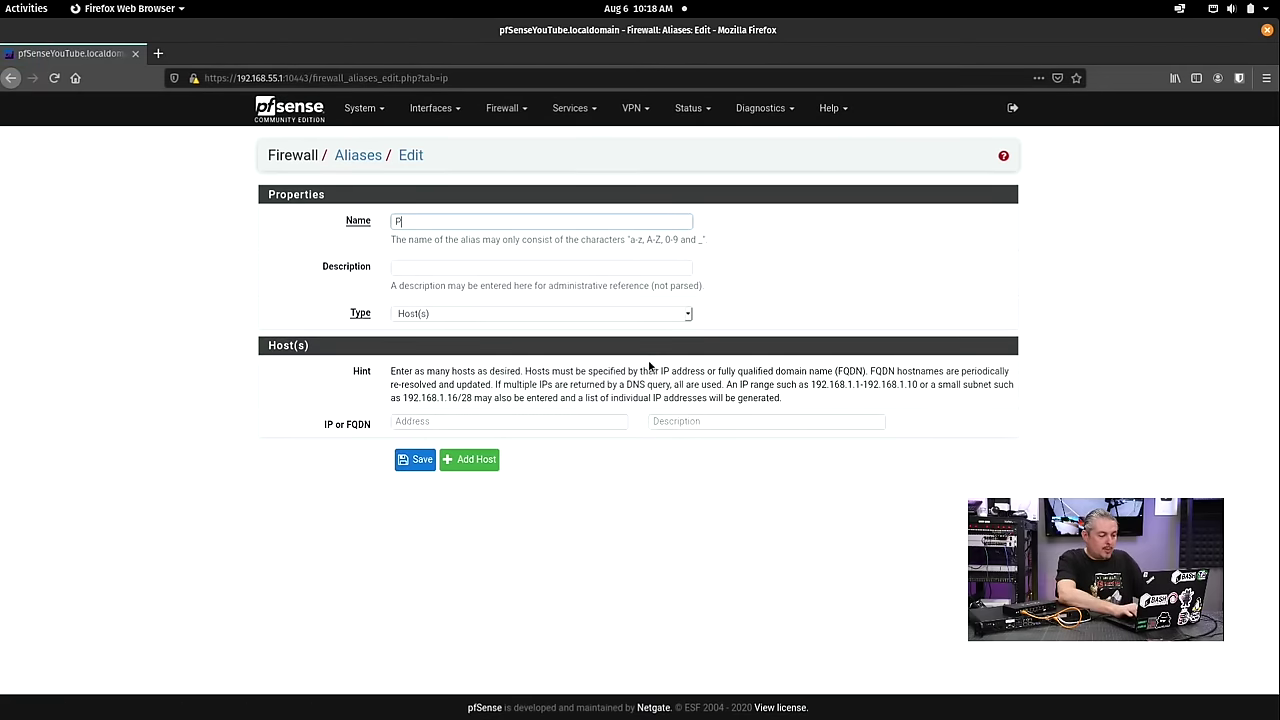
{"action": "type", "text": "My_Private_Networks"}
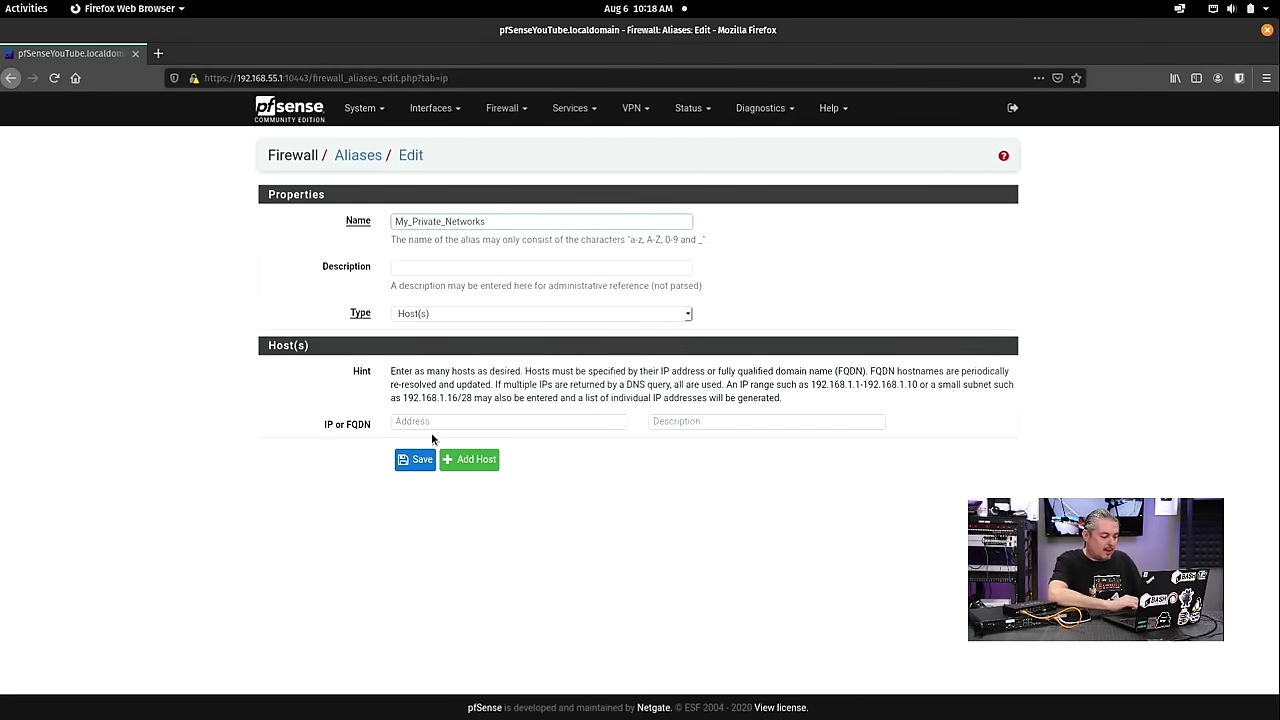
Make the alias a Network(s) type containing 192.168.55.0 with mask 24, described as "LAN"
{"action": "left_click", "coordinate": [440, 421]}
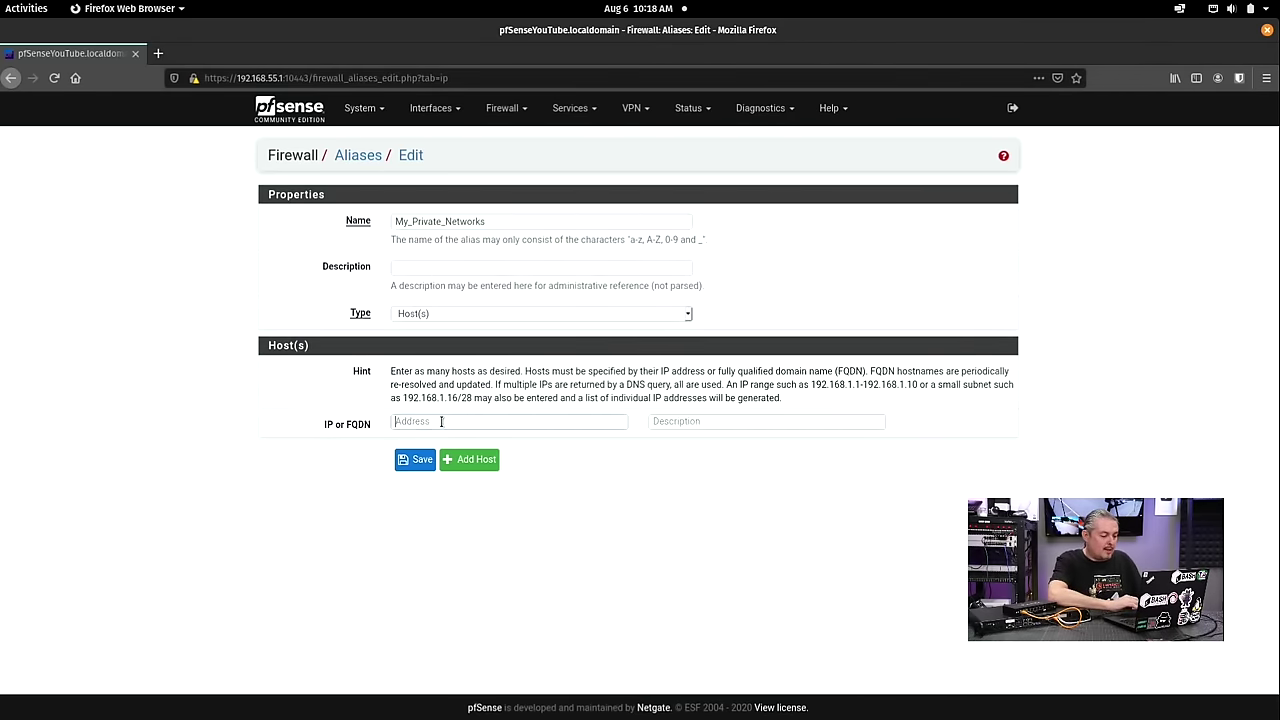
{"action": "type", "text": "192.168.55.0/24"}
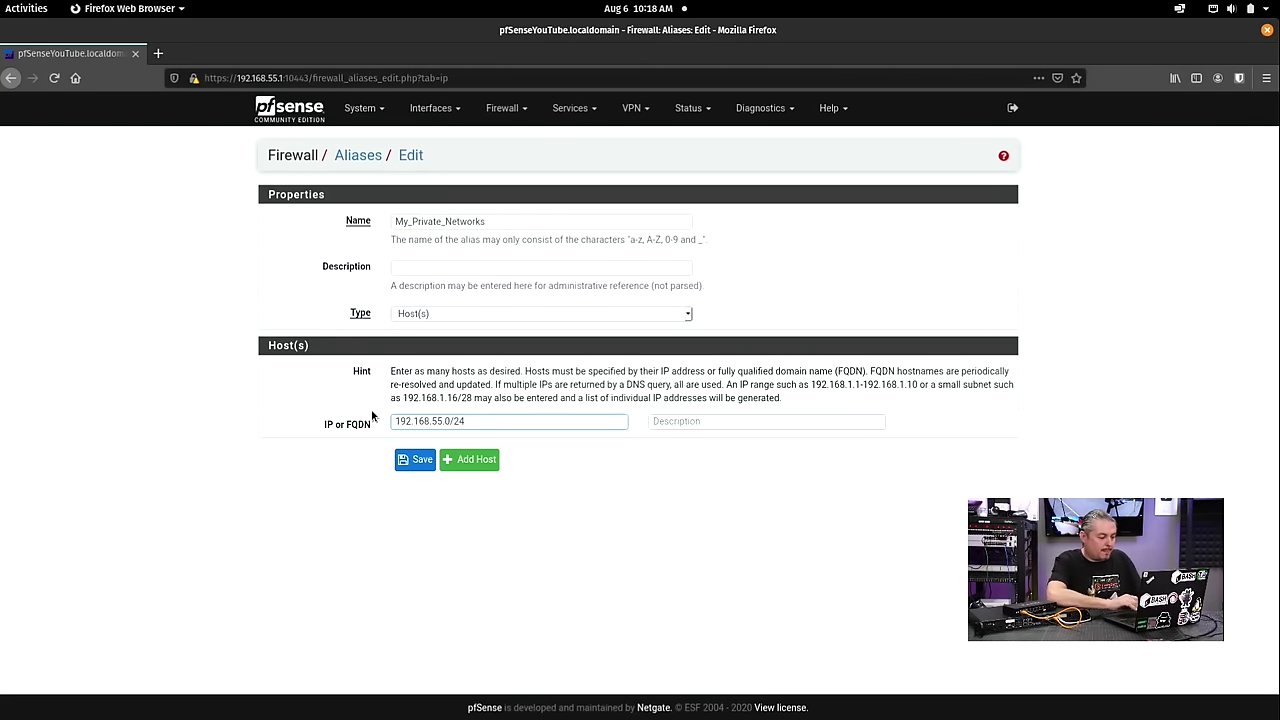
{"action": "left_click", "coordinate": [457, 313]}
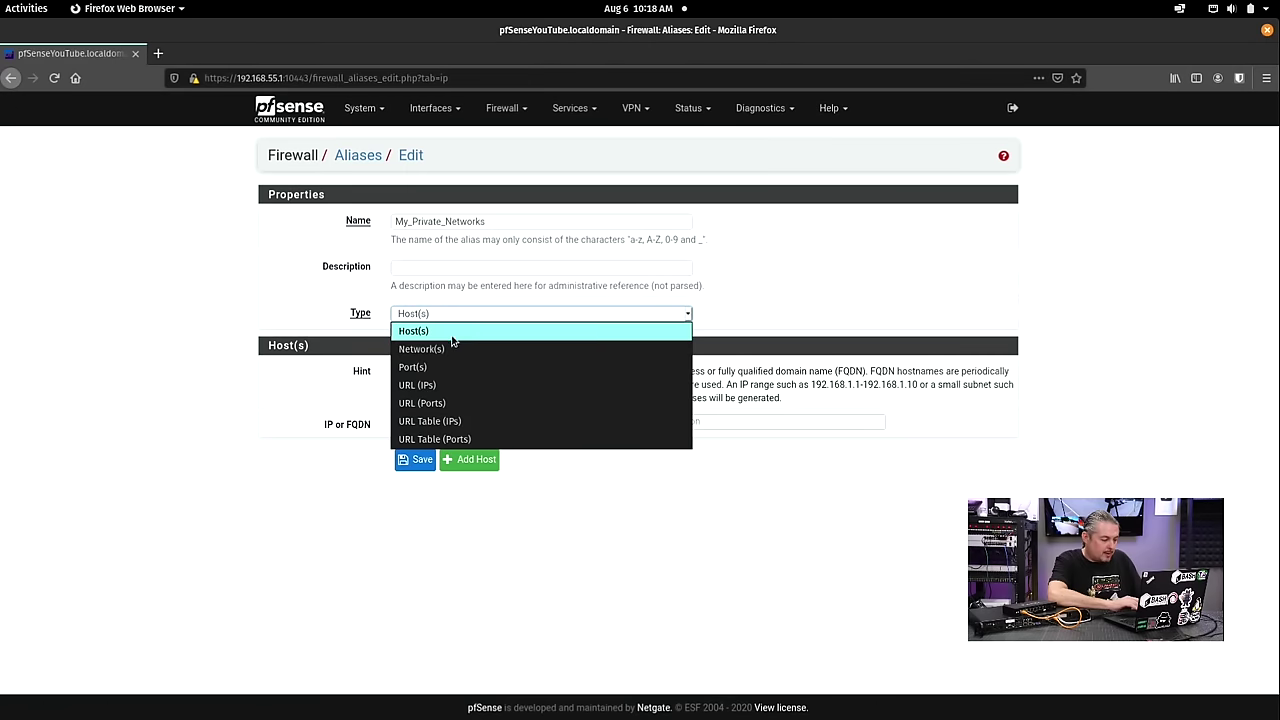
{"action": "left_click", "coordinate": [451, 349]}
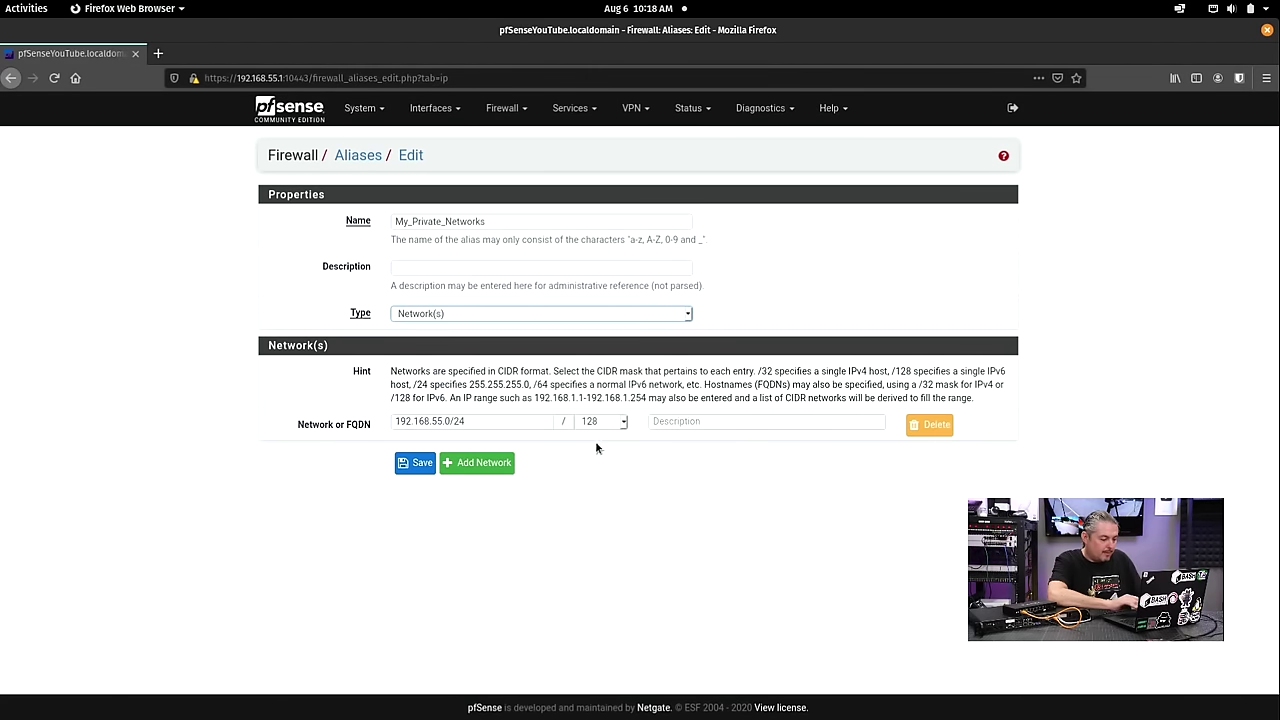
{"action": "left_click", "coordinate": [518, 420]}
{"action": "key", "text": "BackSpace"}
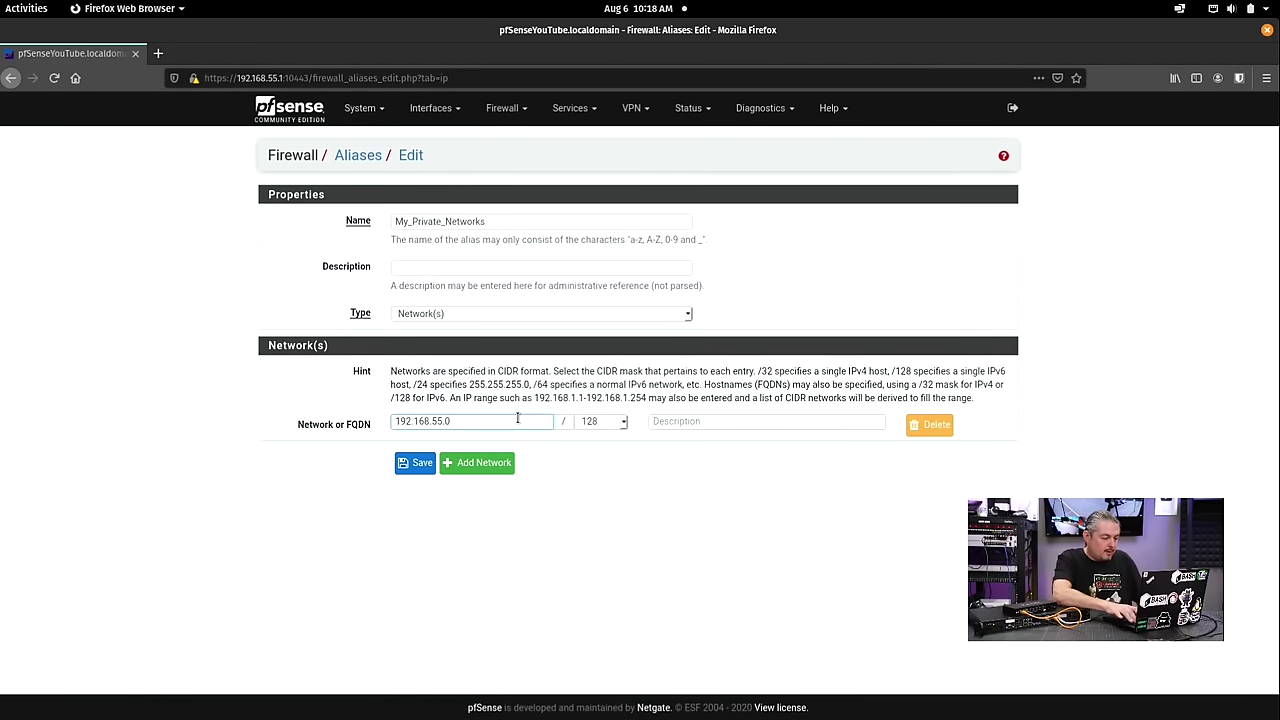
{"action": "left_click", "coordinate": [595, 422]}
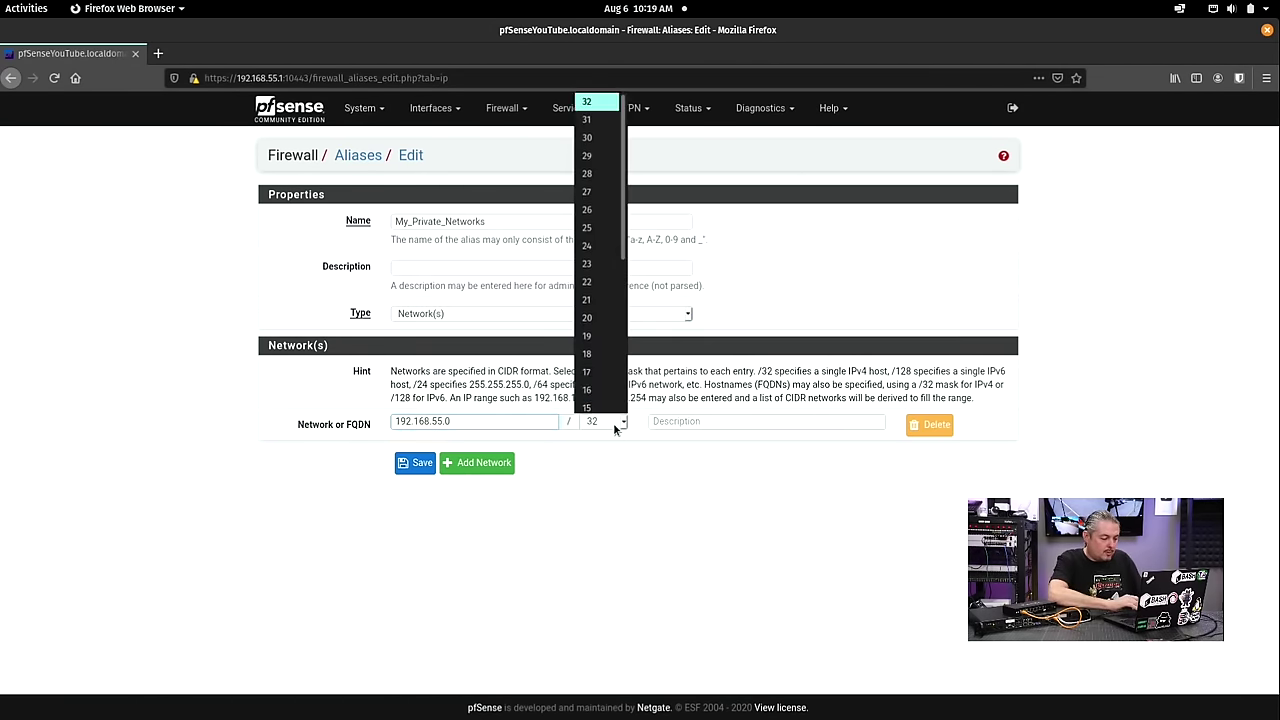
{"action": "left_click", "coordinate": [605, 240]}
{"action": "left_click", "coordinate": [697, 423]}
{"action": "type", "text": "LN"}
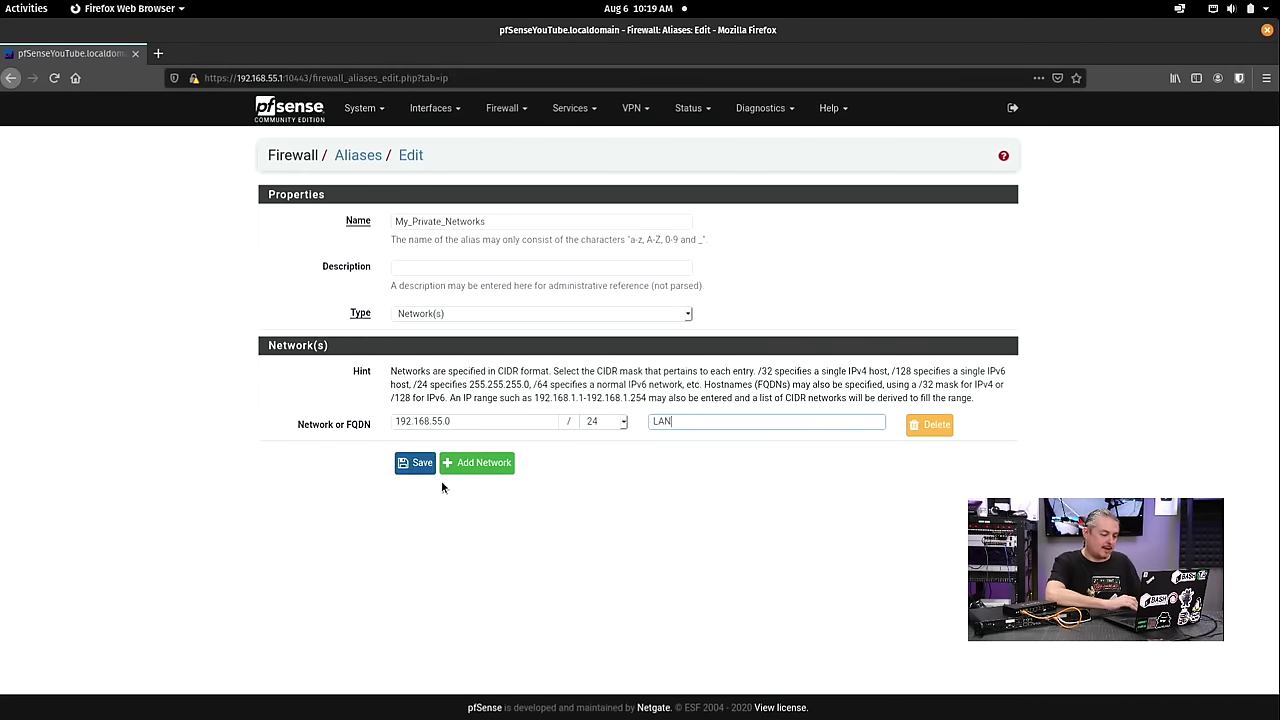
Try adding 192.168.50.0 with mask 24, described as "My Ohter LAN", as a second alias network, and delete that entry
{"action": "left_click", "coordinate": [468, 463]}
{"action": "triple_click", "coordinate": [467, 421]}
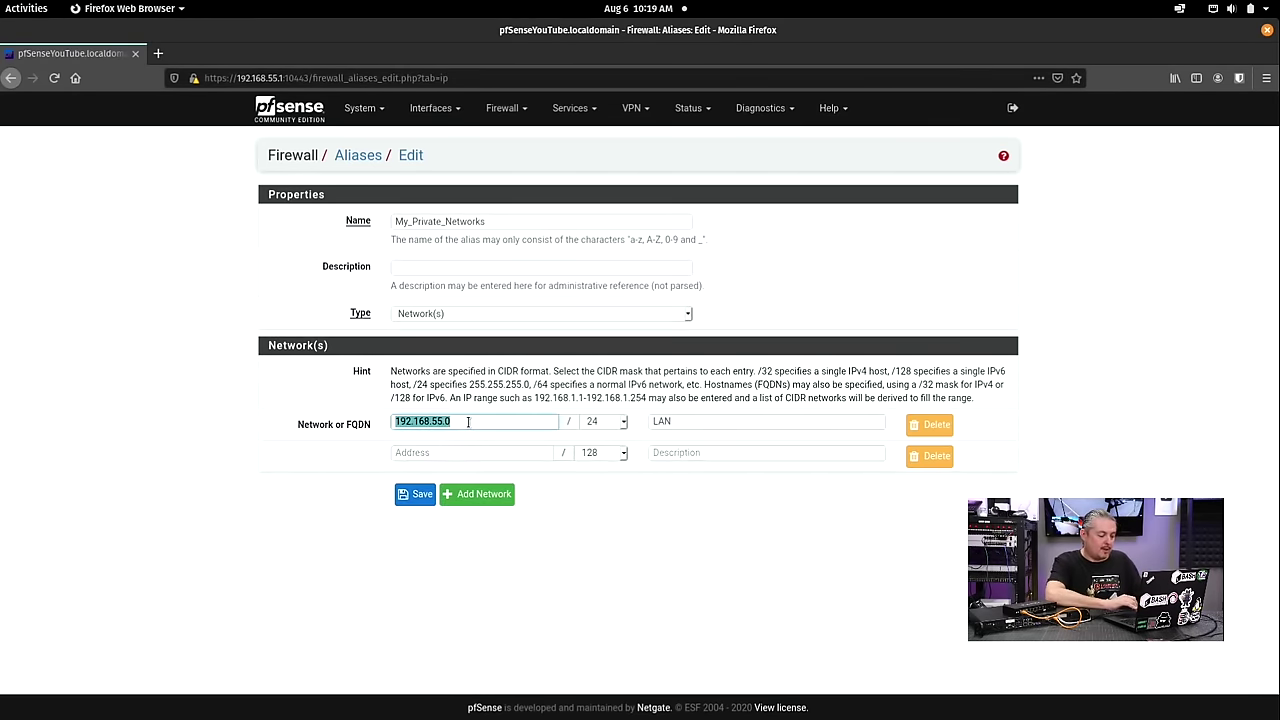
{"action": "key", "text": "ctrl+c"}
{"action": "left_click", "coordinate": [449, 452]}
{"action": "key", "text": "ctrl+v"}
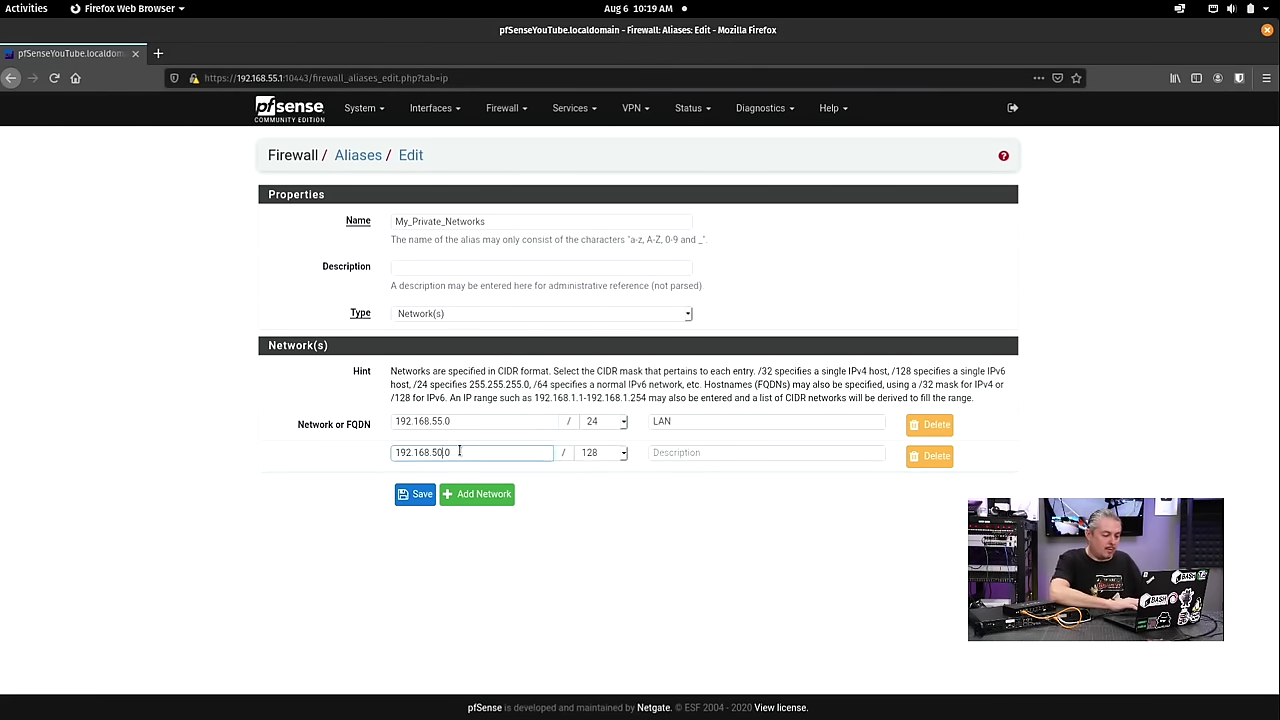
{"action": "left_click", "coordinate": [622, 452]}
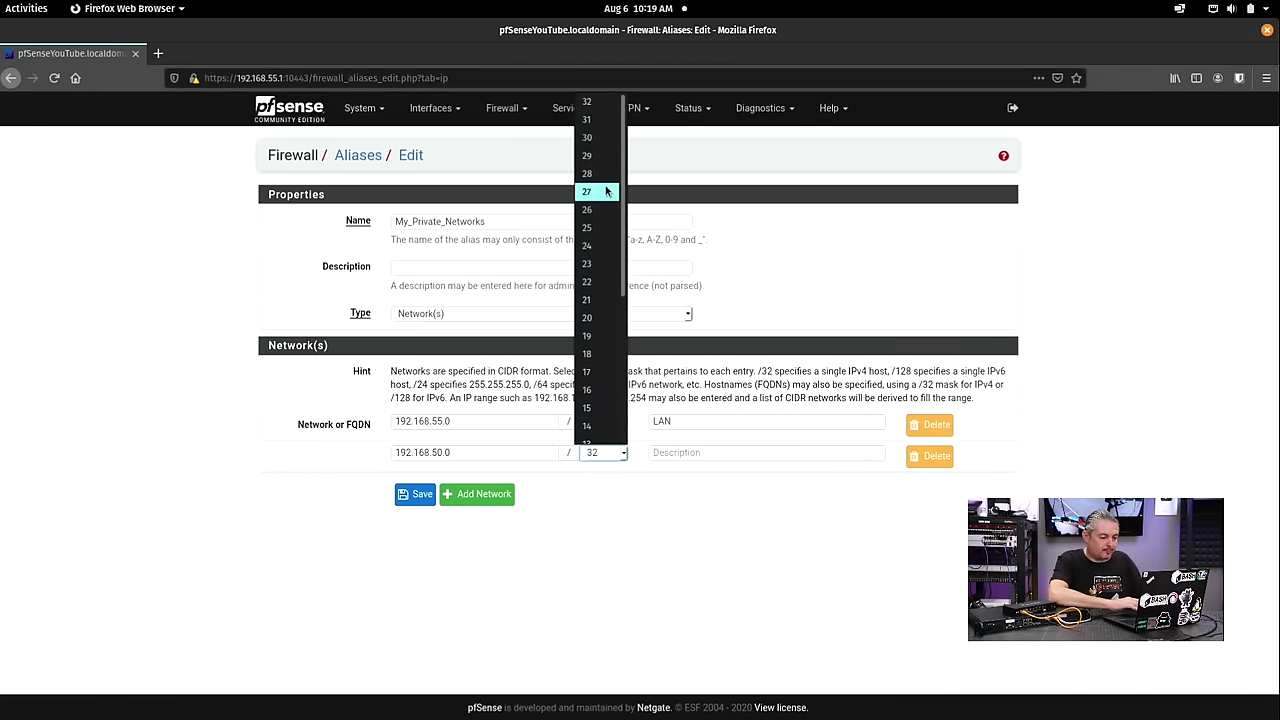
{"action": "left_click", "coordinate": [605, 245]}
{"action": "left_click", "coordinate": [686, 452]}
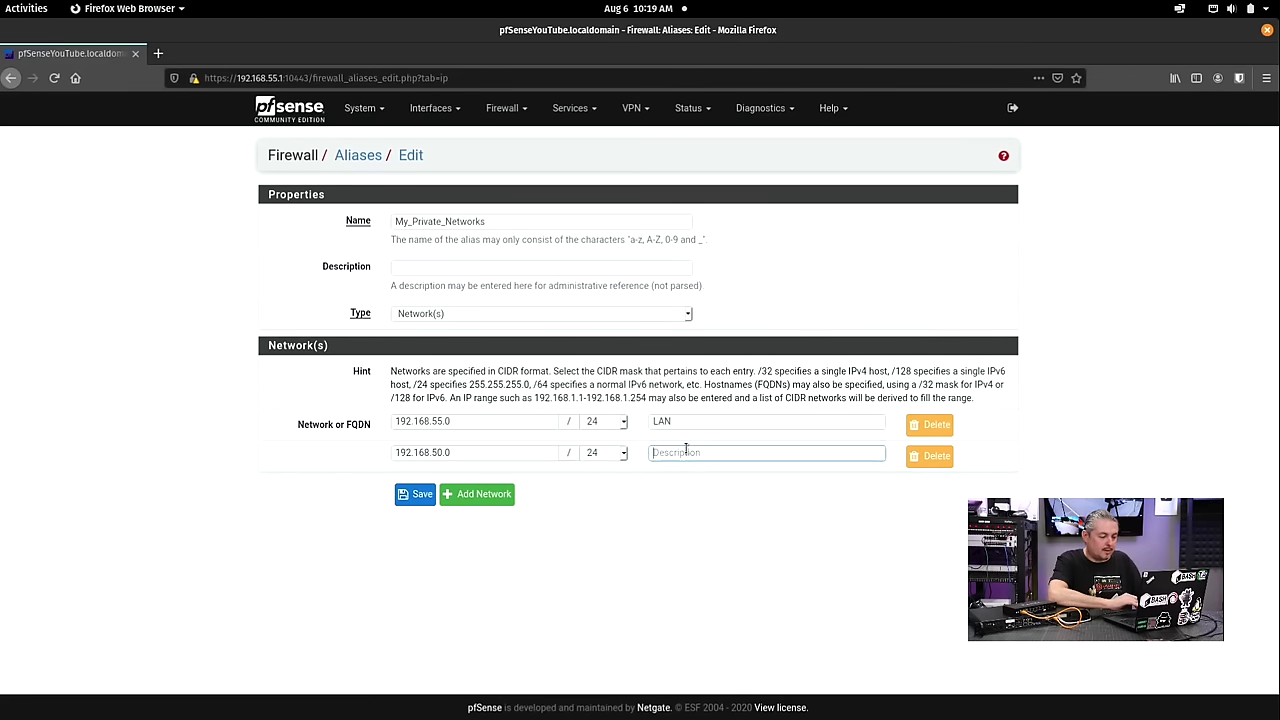
{"action": "type", "text": "My Ohter LAN"}
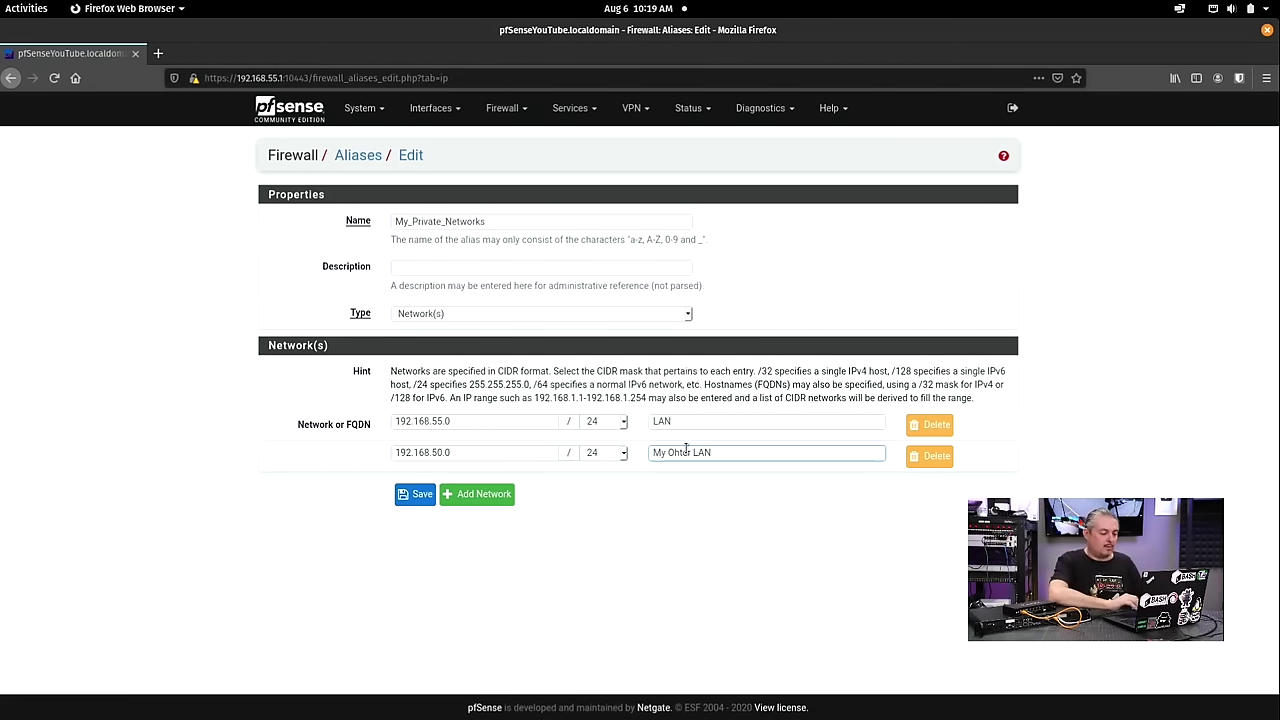
{"action": "left_click", "coordinate": [930, 456]}
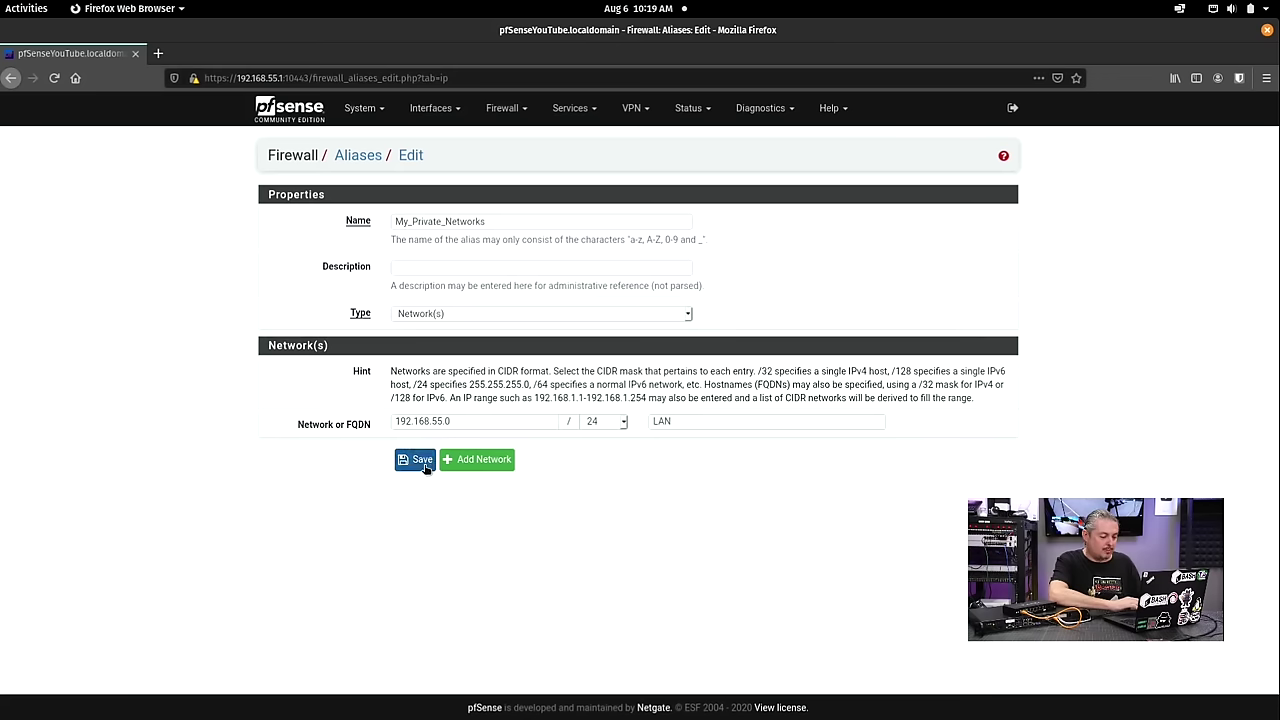
Save the My_Private_Networks alias and apply the alias changes
{"action": "left_click", "coordinate": [423, 462]}
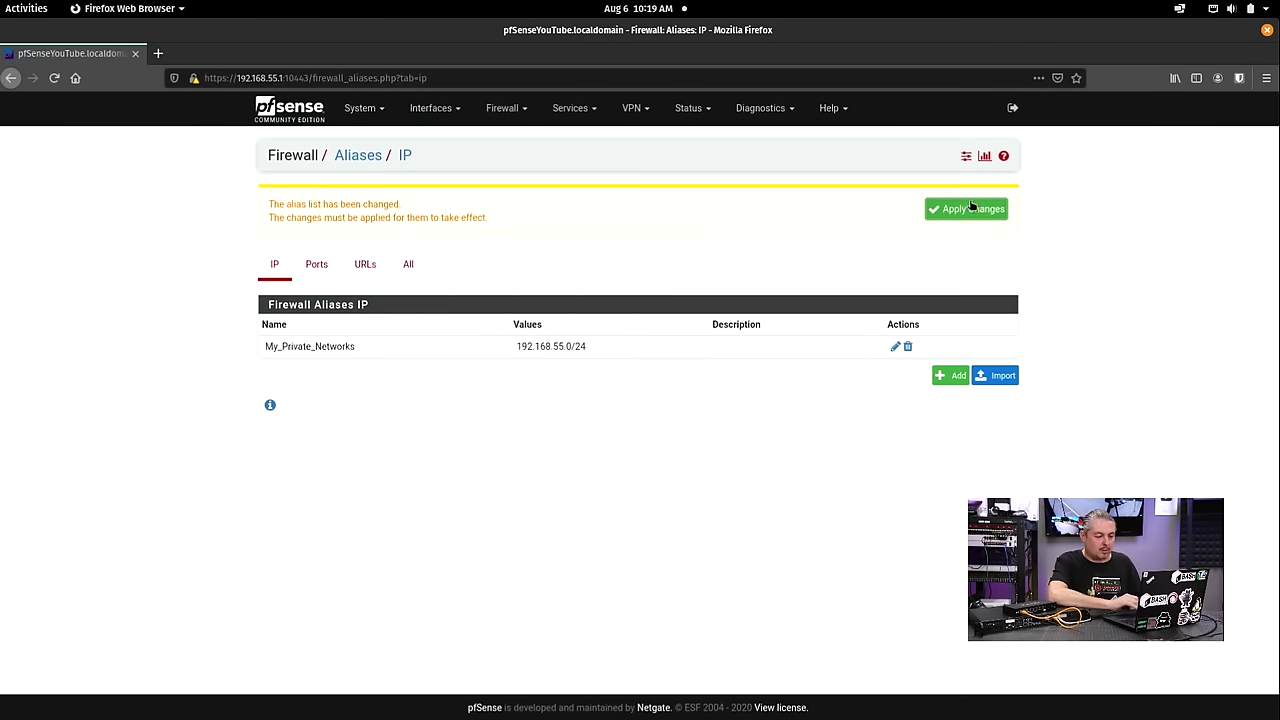
{"action": "left_click", "coordinate": [971, 207]}
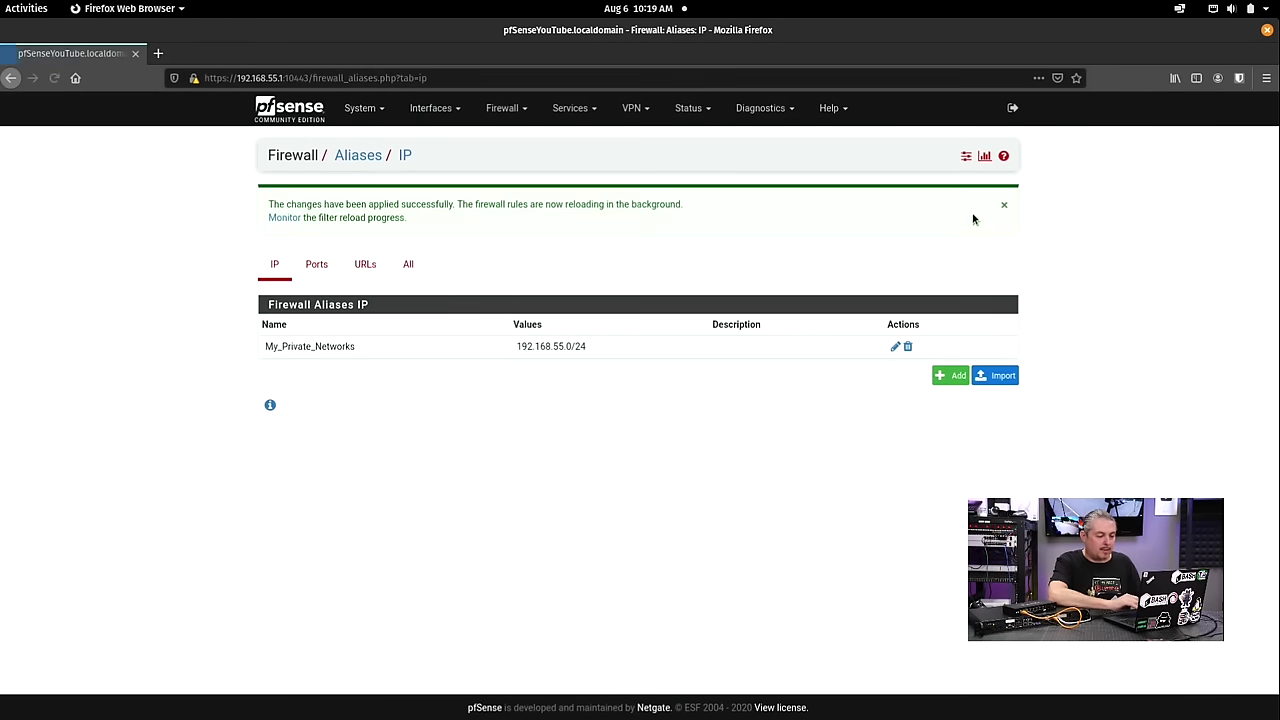
Add a new rule above the existing ANOTHERLANFORGUEST rules with the action Block and the protocol Any
{"action": "left_click", "coordinate": [521, 114]}
{"action": "left_click", "coordinate": [517, 176]}
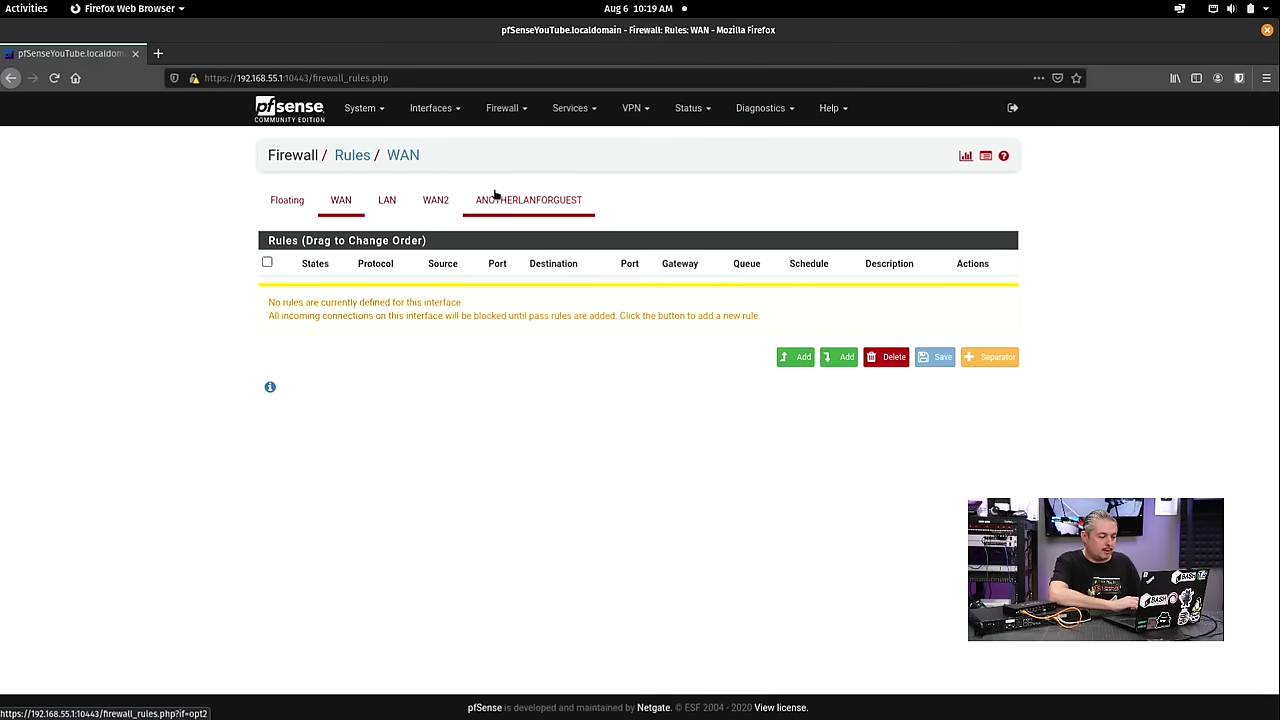
{"action": "left_click", "coordinate": [500, 199]}
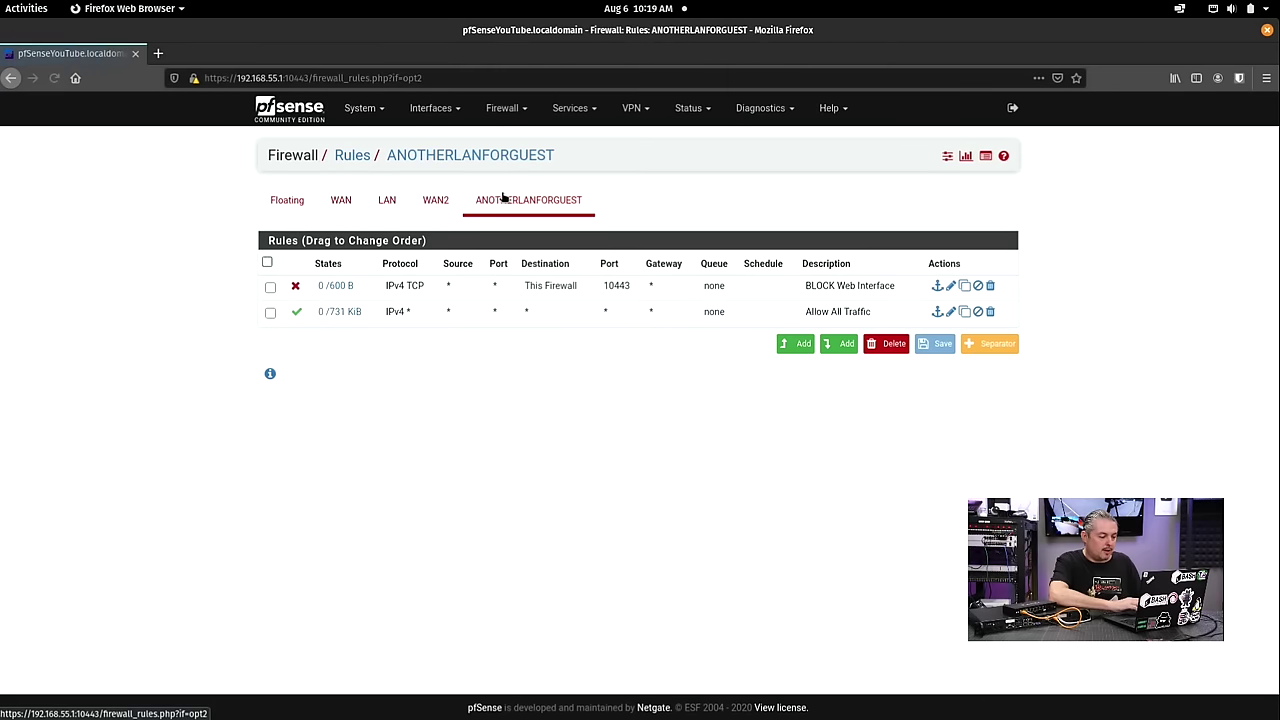
{"action": "left_click", "coordinate": [800, 344]}
{"action": "left_click", "coordinate": [538, 222]}
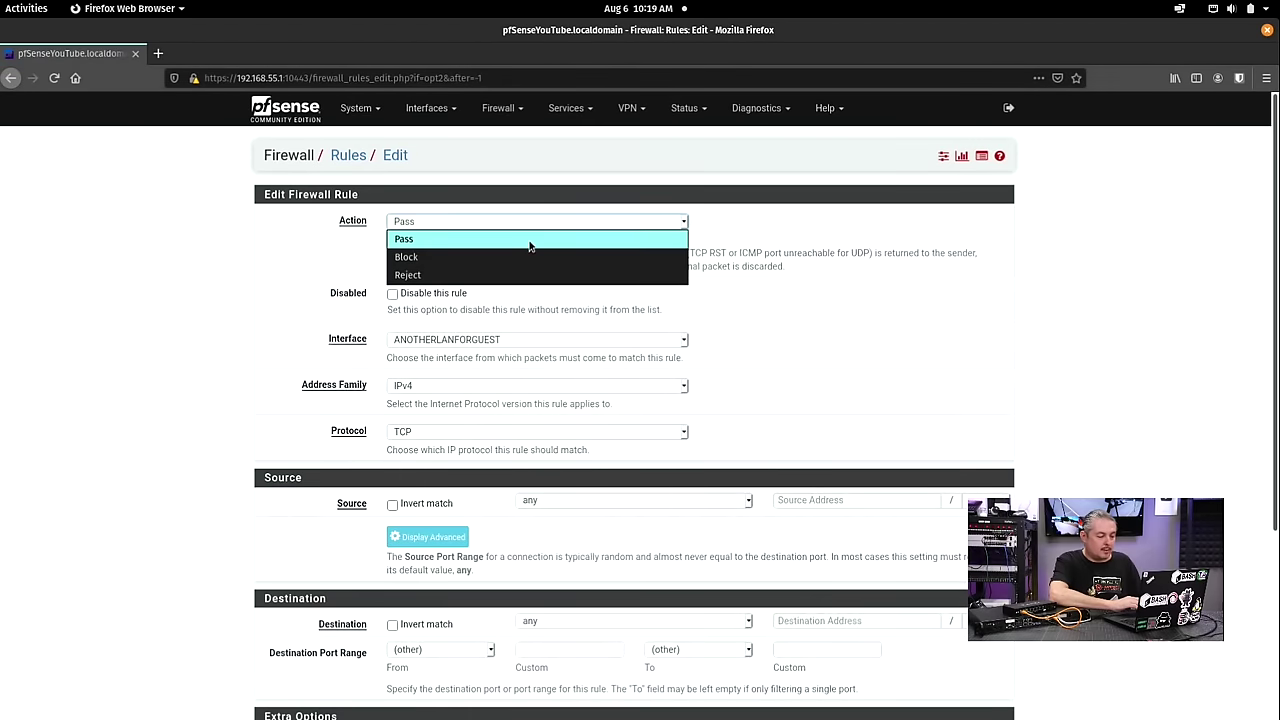
{"action": "left_click", "coordinate": [516, 258]}
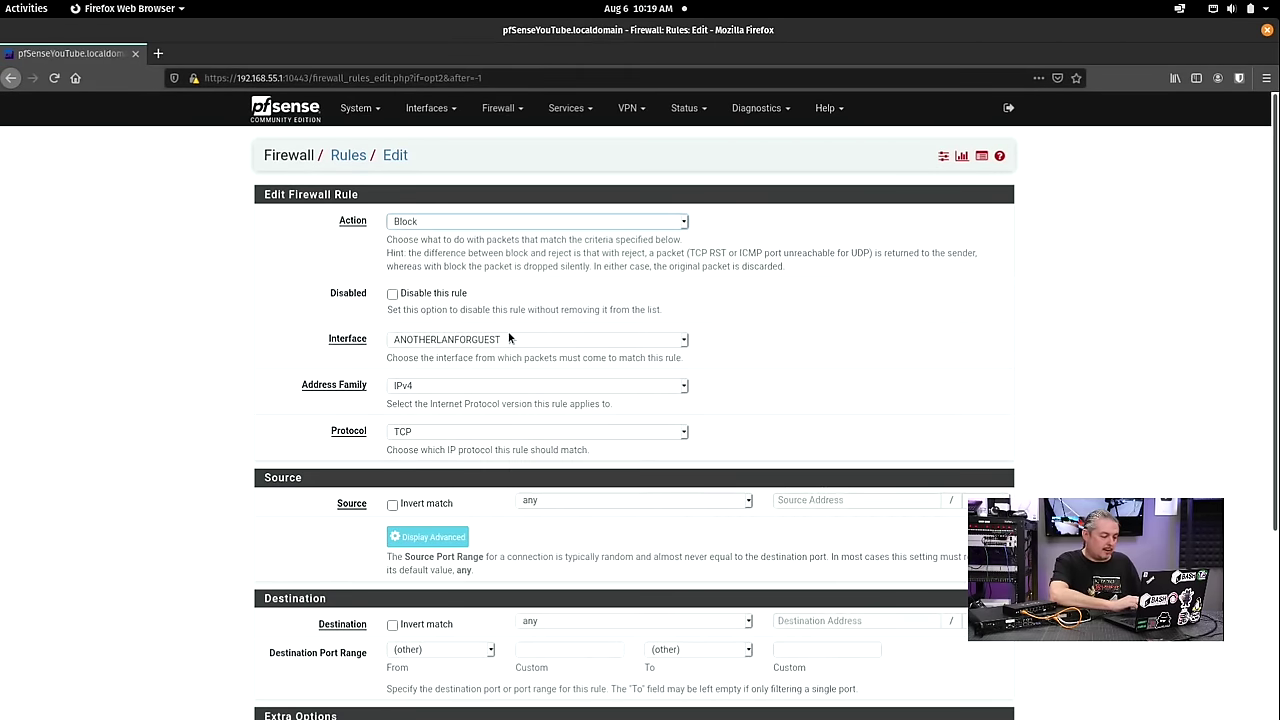
{"action": "scroll", "coordinate": [514, 340], "scroll_direction": "down", "scroll_amount": 4}
{"action": "left_click", "coordinate": [450, 237]}
{"action": "left_click", "coordinate": [443, 260]}
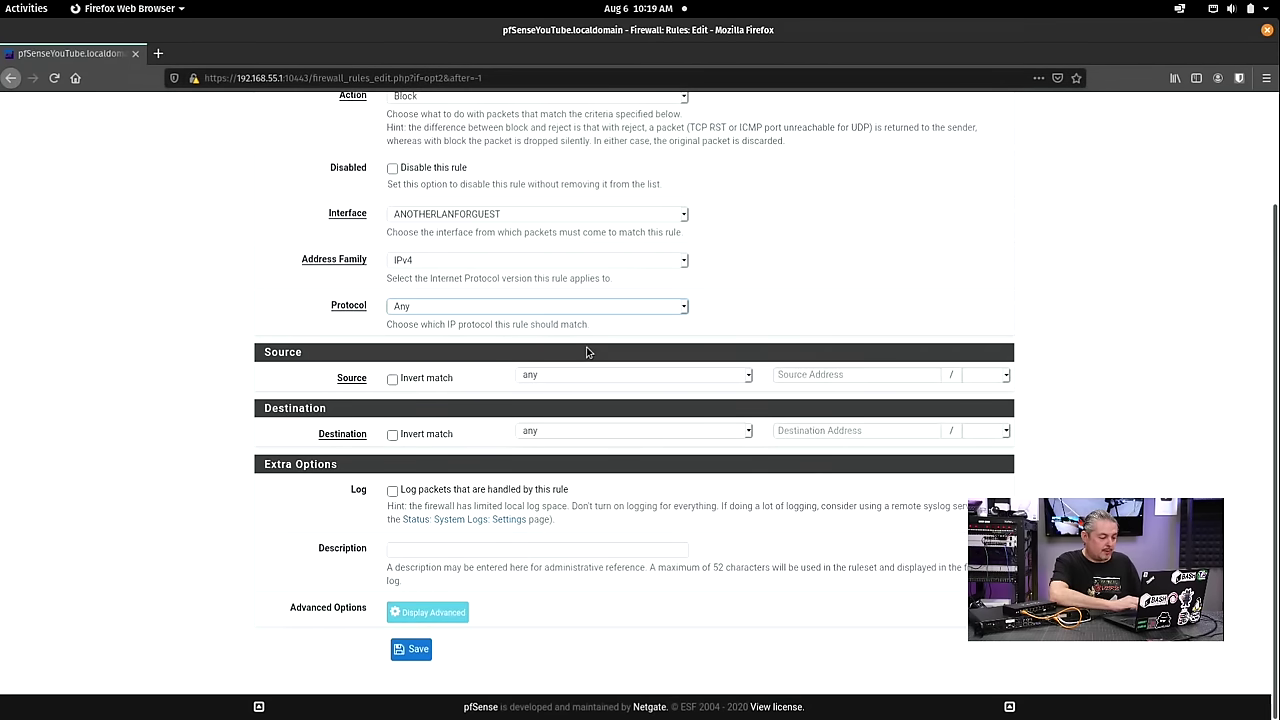
Set the block rule's destination to the alias My_Private_Networks, save the rule and apply the firewall changes
{"action": "scroll", "coordinate": [587, 352], "scroll_direction": "up", "scroll_amount": 2}
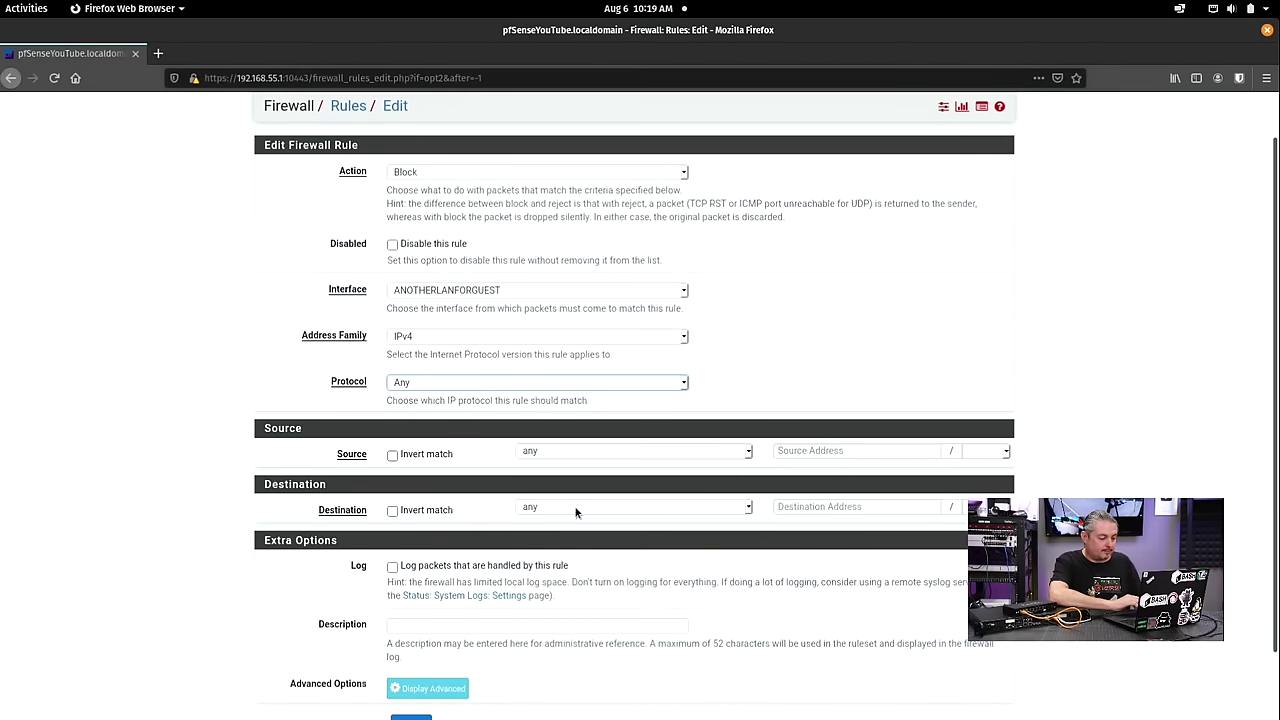
{"action": "left_click", "coordinate": [574, 508]}
{"action": "left_click", "coordinate": [611, 270]}
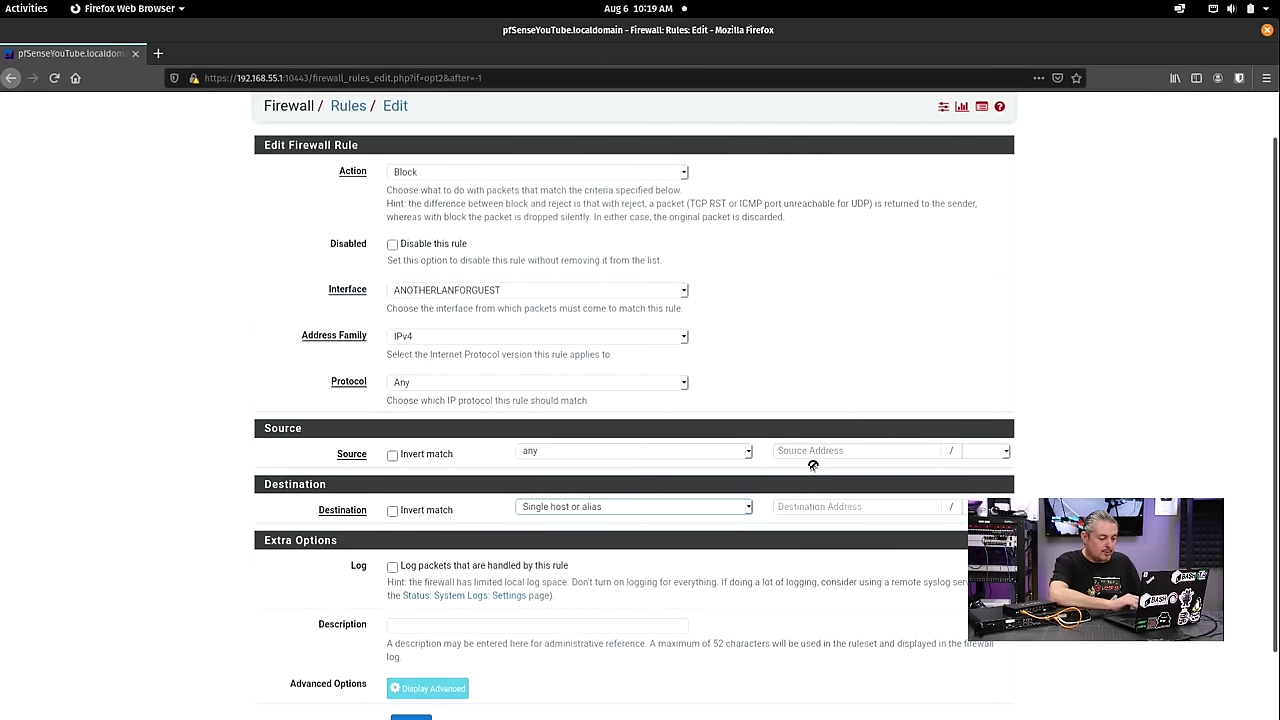
{"action": "left_click", "coordinate": [820, 508]}
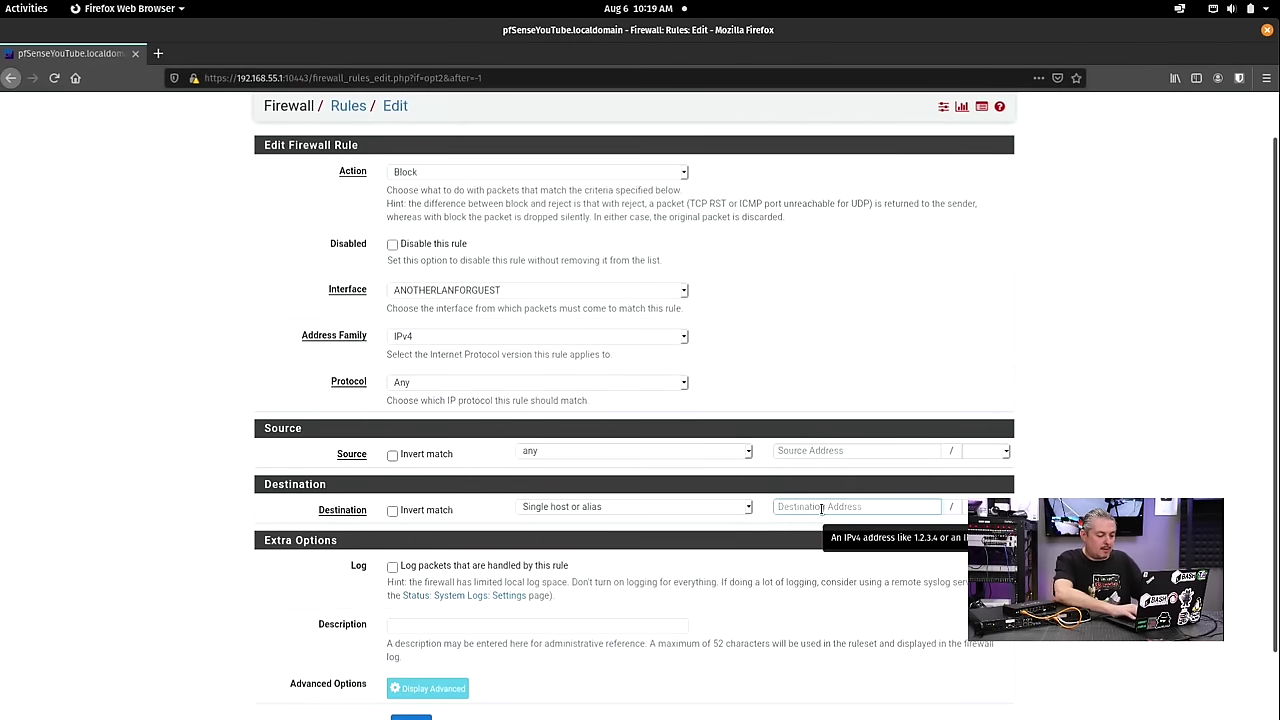
{"action": "type", "text": "My"}
{"action": "left_click", "coordinate": [800, 529]}
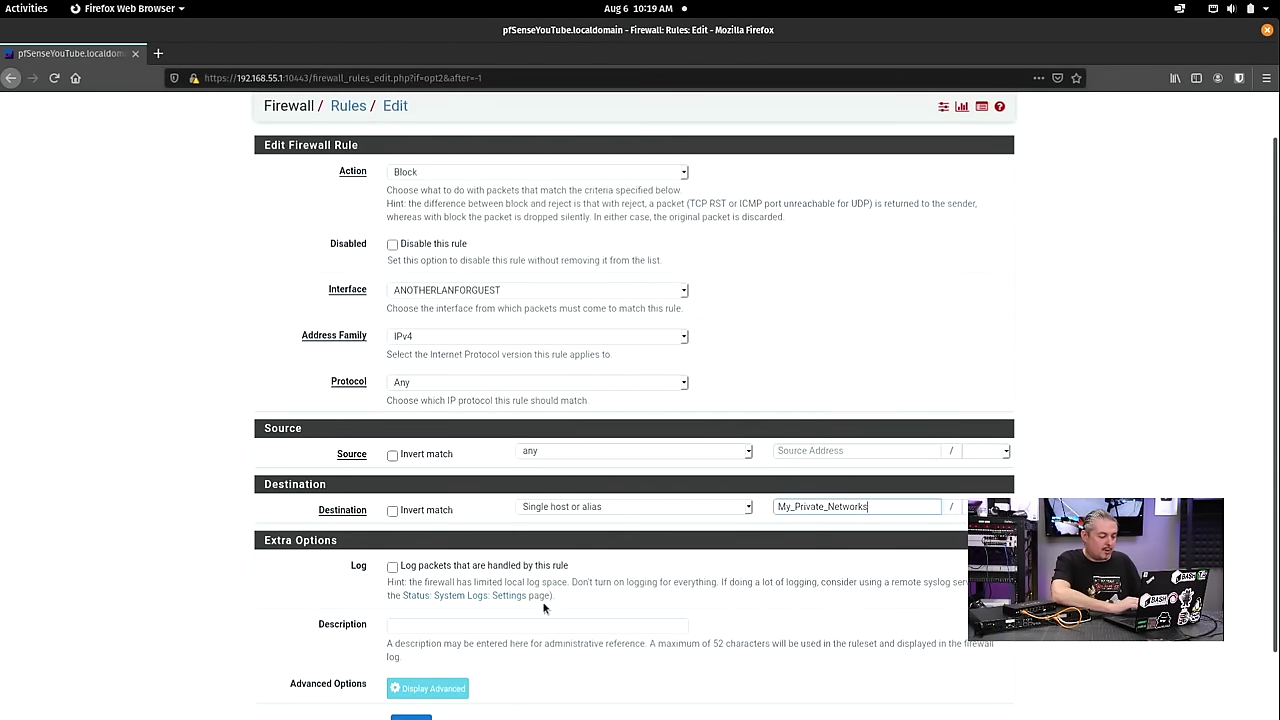
{"action": "left_click", "coordinate": [426, 716]}
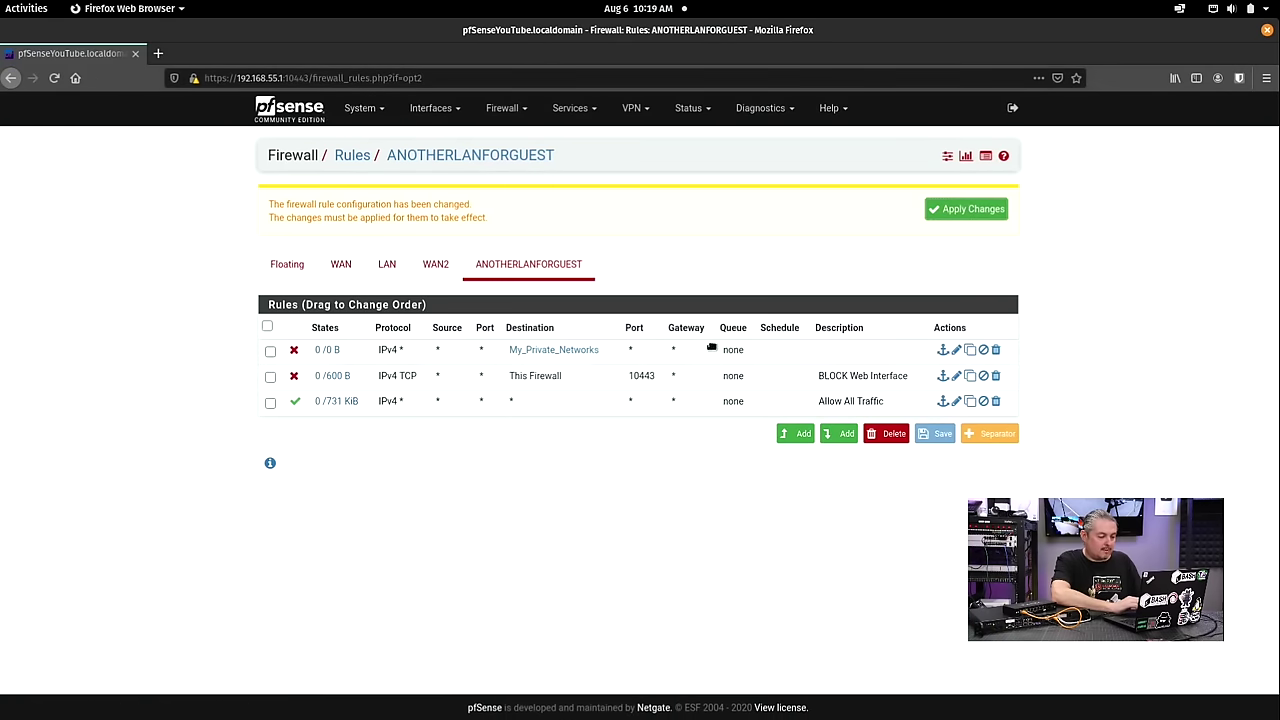
{"action": "left_click", "coordinate": [988, 212]}
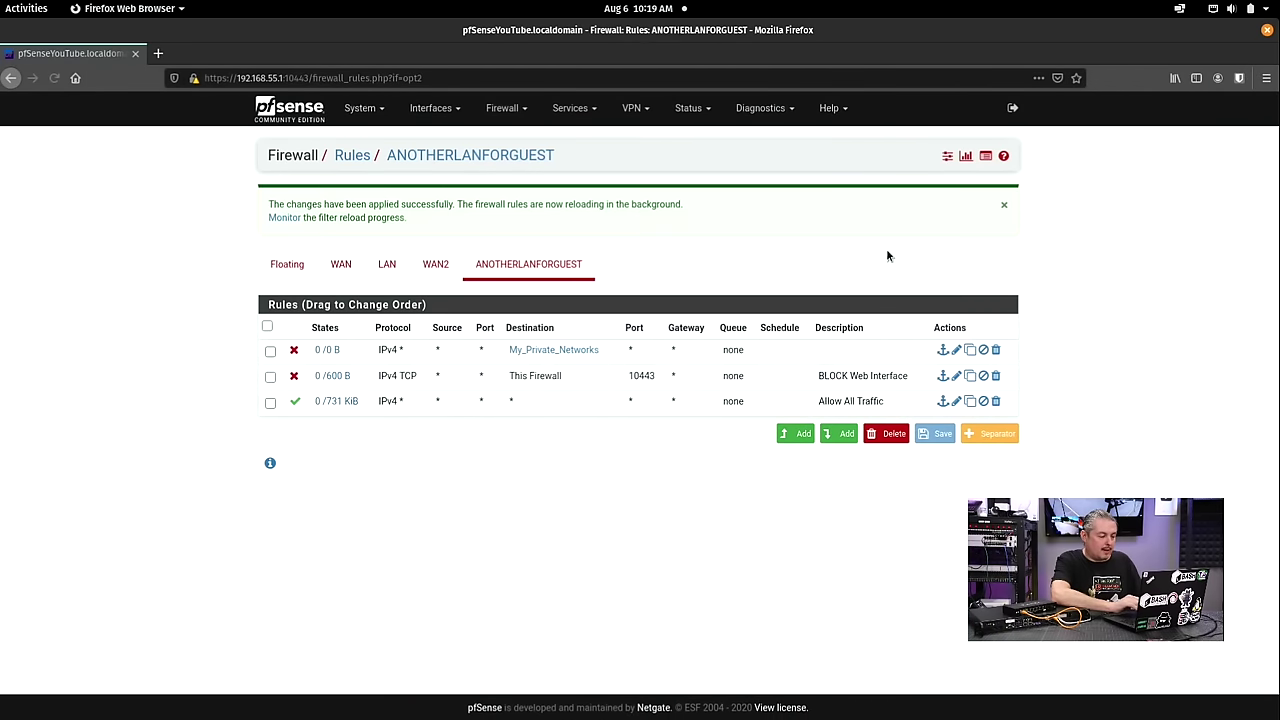
{"action": "mouse_move", "coordinate": [530, 353]}
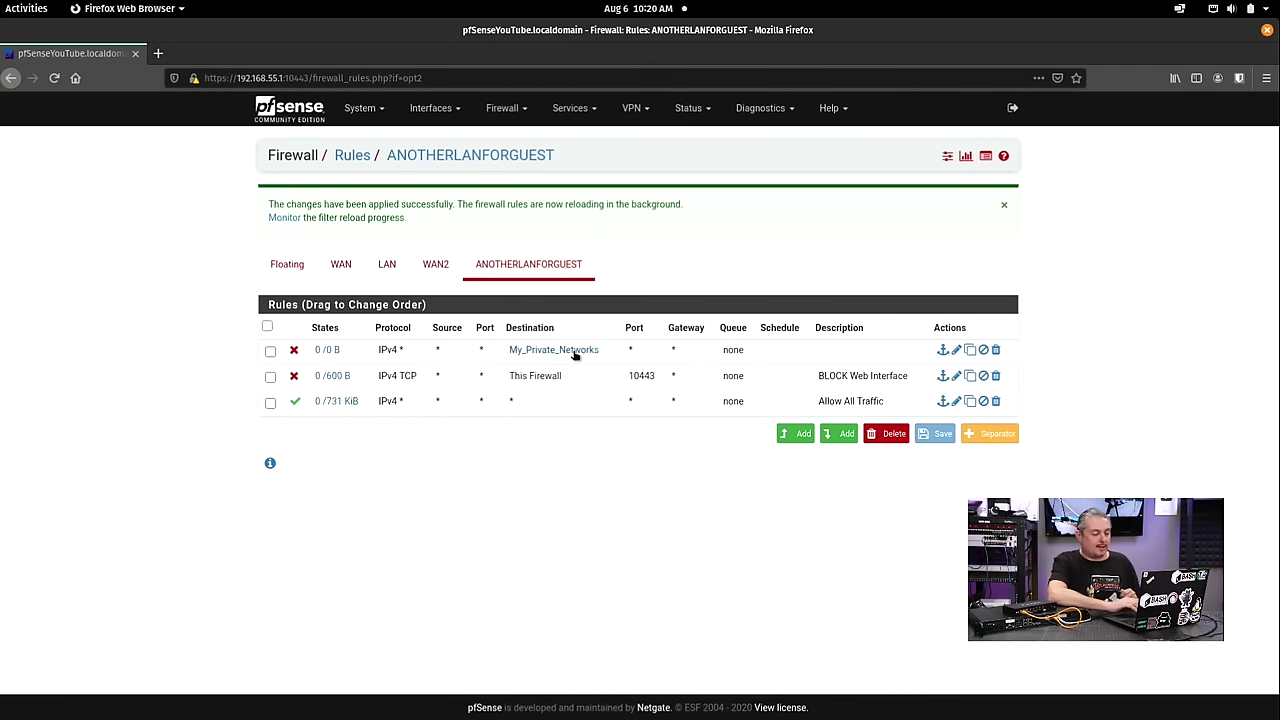
{"action": "mouse_move", "coordinate": [574, 353]}
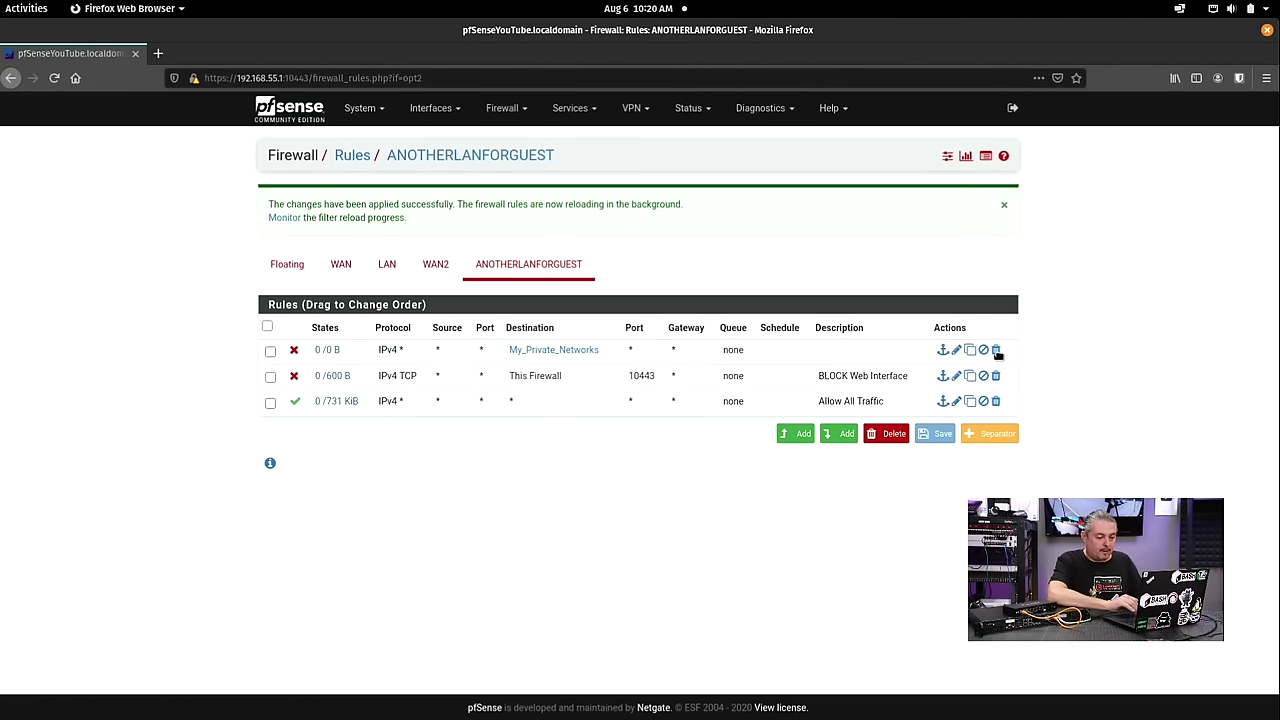
Edit the Allow All Traffic rule to match every destination except LAN net by inverting the match, and save it
{"action": "left_click", "coordinate": [955, 401]}
{"action": "scroll", "coordinate": [829, 360], "scroll_direction": "down", "scroll_amount": 4}
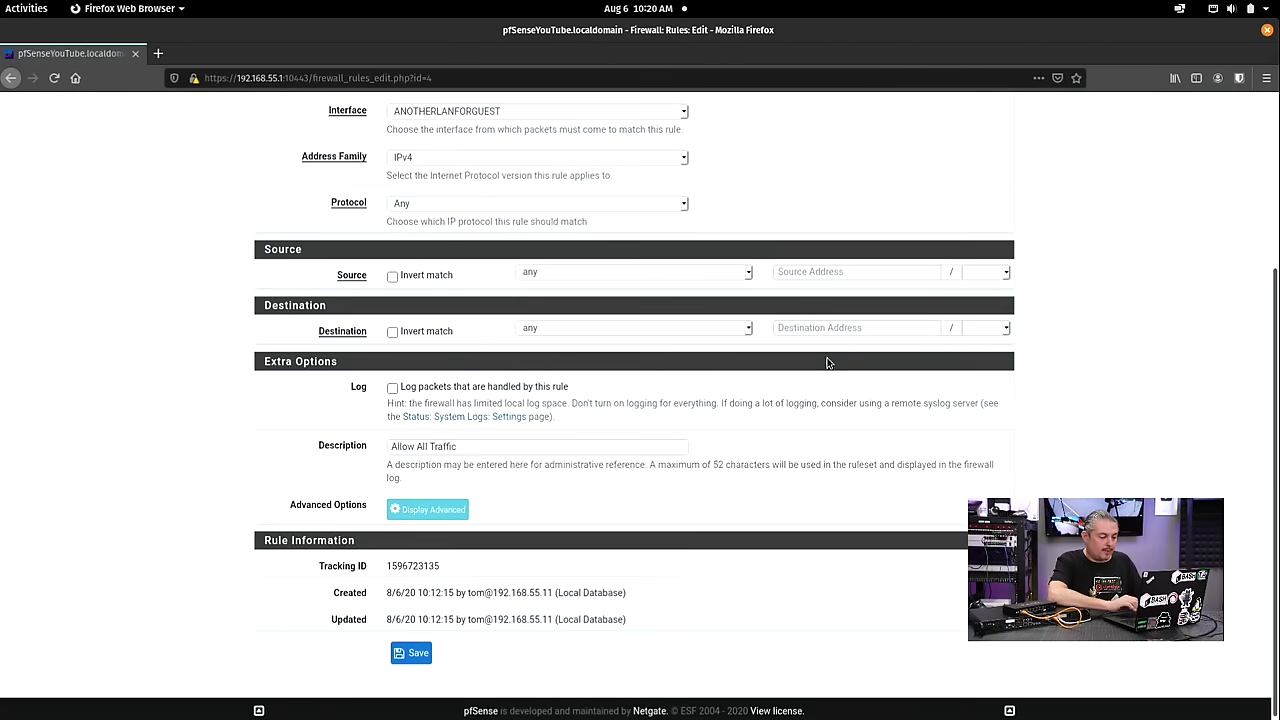
{"action": "left_click", "coordinate": [427, 334]}
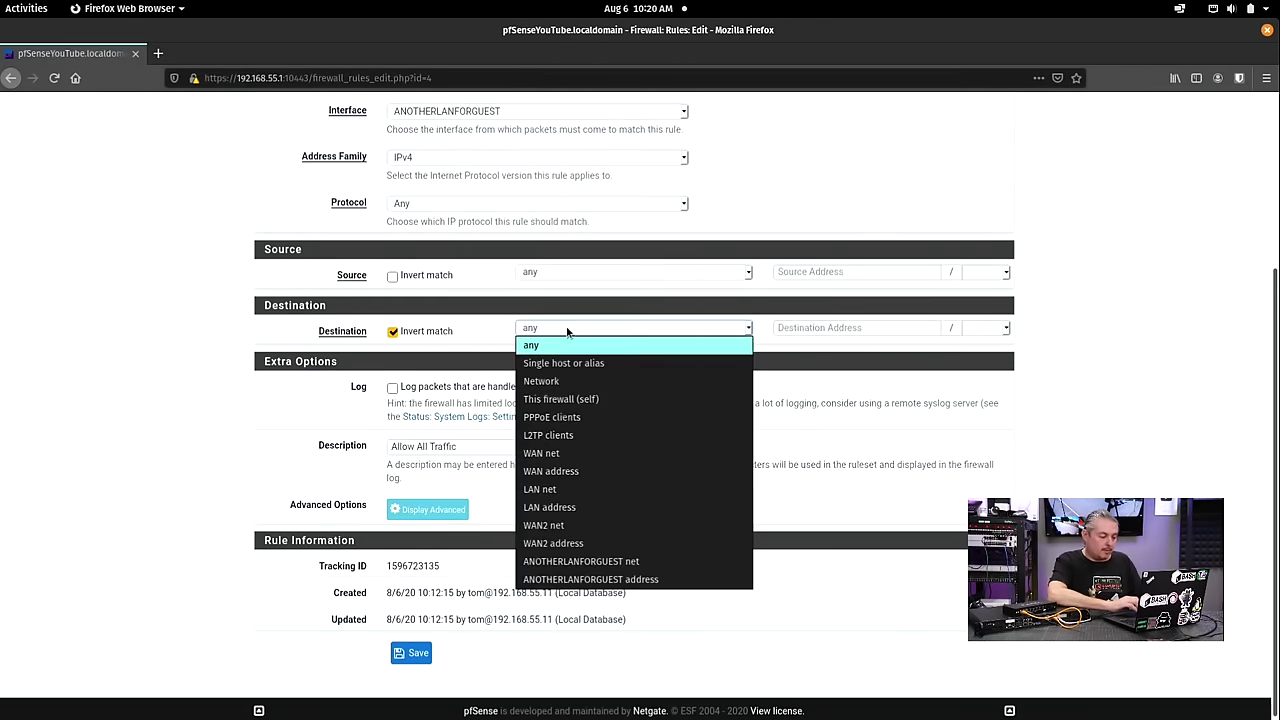
{"action": "left_click", "coordinate": [590, 490]}
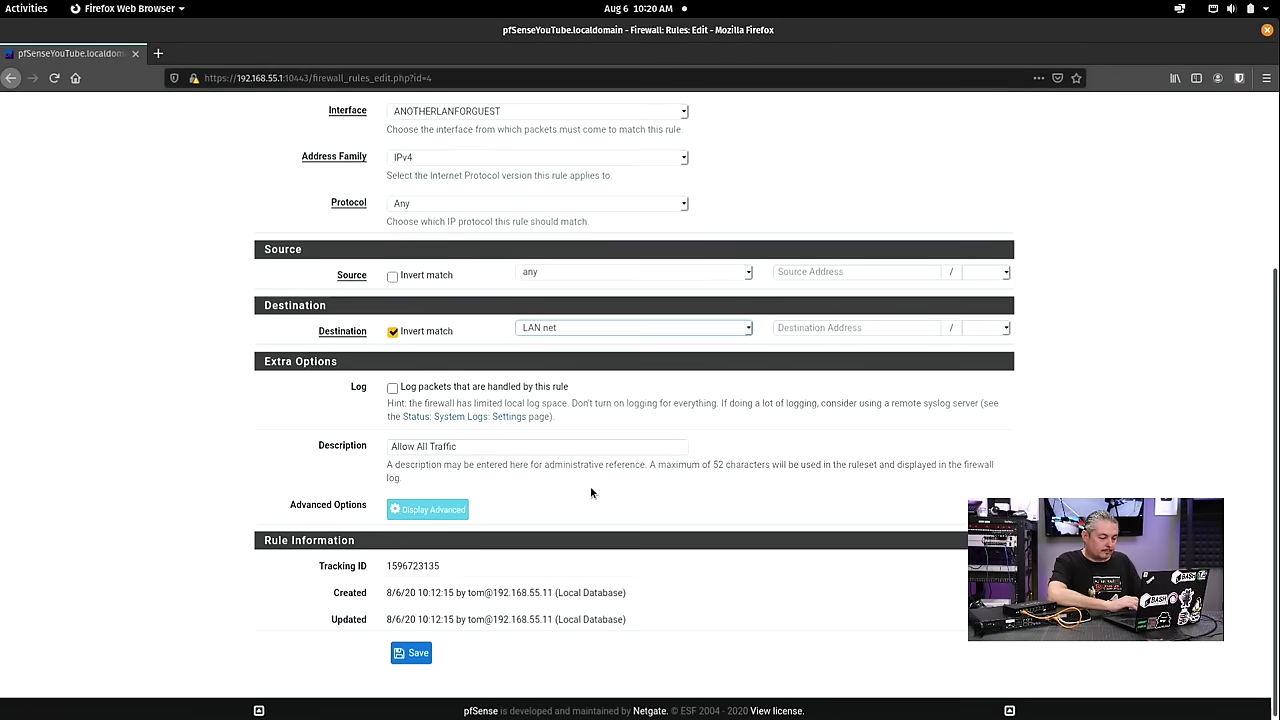
{"action": "scroll", "coordinate": [701, 481], "scroll_direction": "up", "scroll_amount": 2}
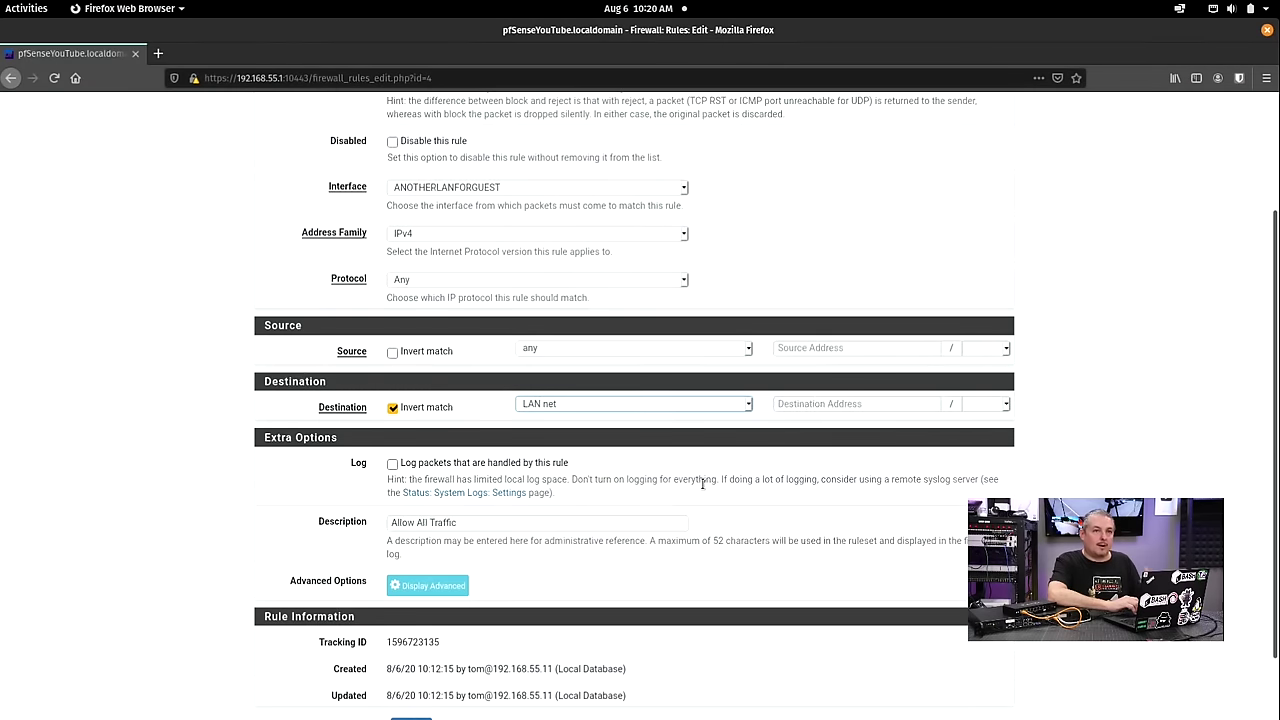
{"action": "scroll", "coordinate": [537, 421], "scroll_direction": "down", "scroll_amount": 2}
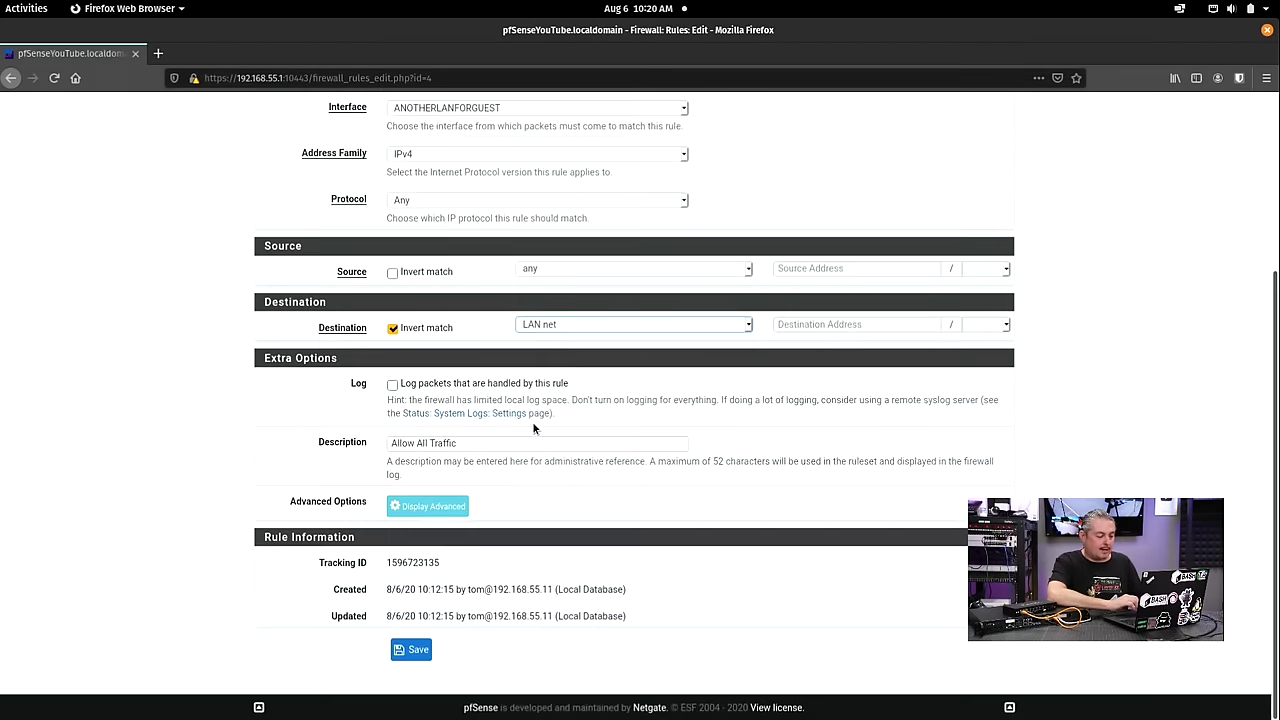
{"action": "left_click", "coordinate": [411, 648]}
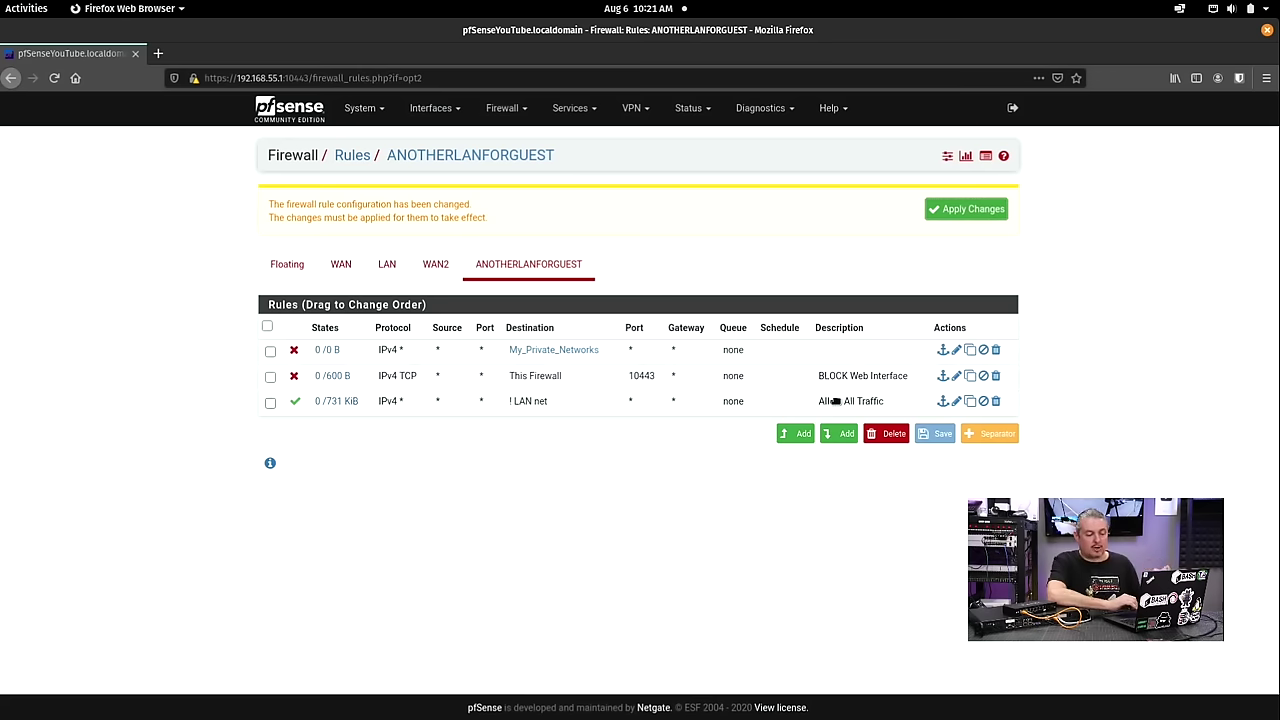
Reopen the Allow All Traffic rule and set its inverted destination to the alias My_Private_Networks
{"action": "left_click", "coordinate": [957, 401]}
{"action": "scroll", "coordinate": [800, 460], "scroll_direction": "down", "scroll_amount": 3}
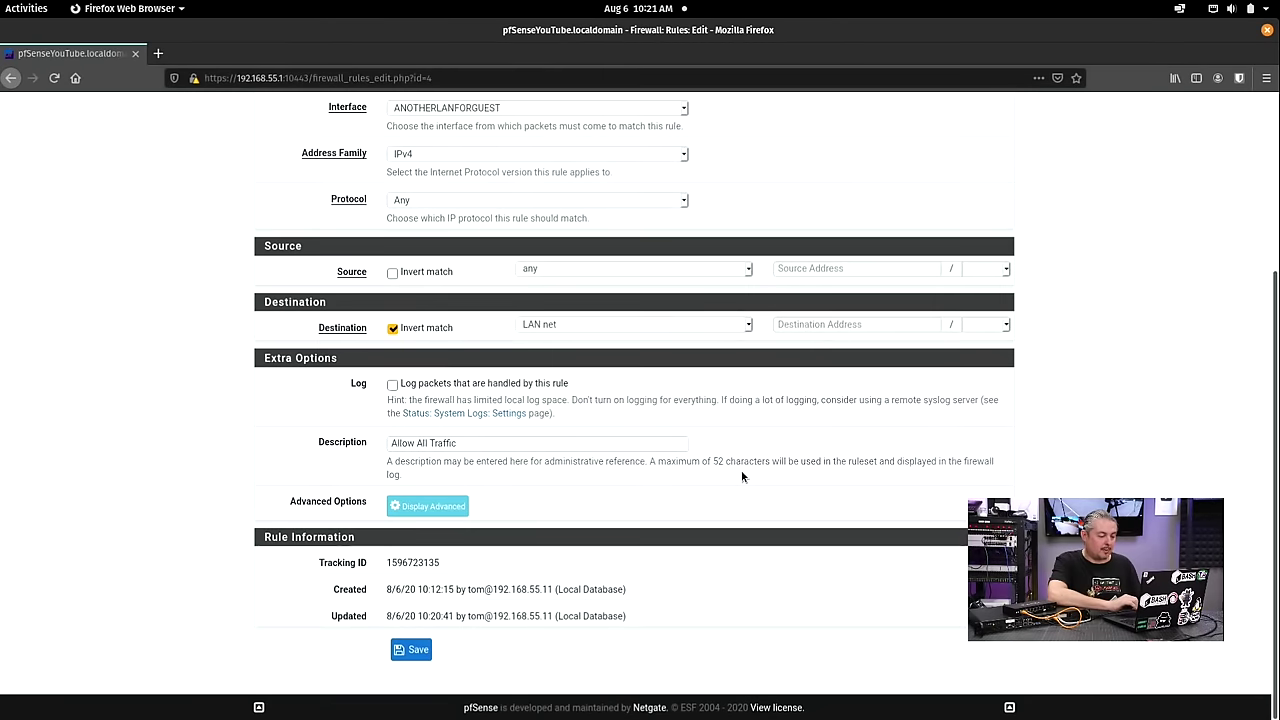
{"action": "left_click", "coordinate": [676, 333]}
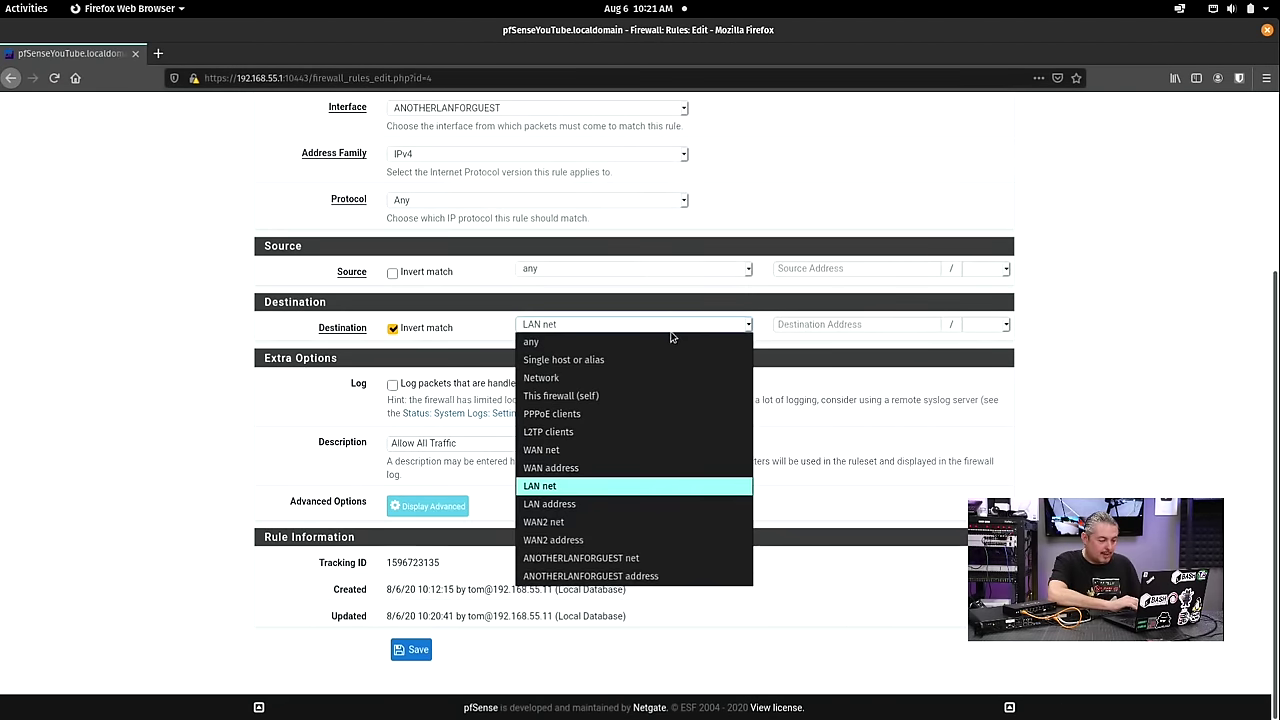
{"action": "left_click", "coordinate": [665, 358]}
{"action": "left_click", "coordinate": [833, 322]}
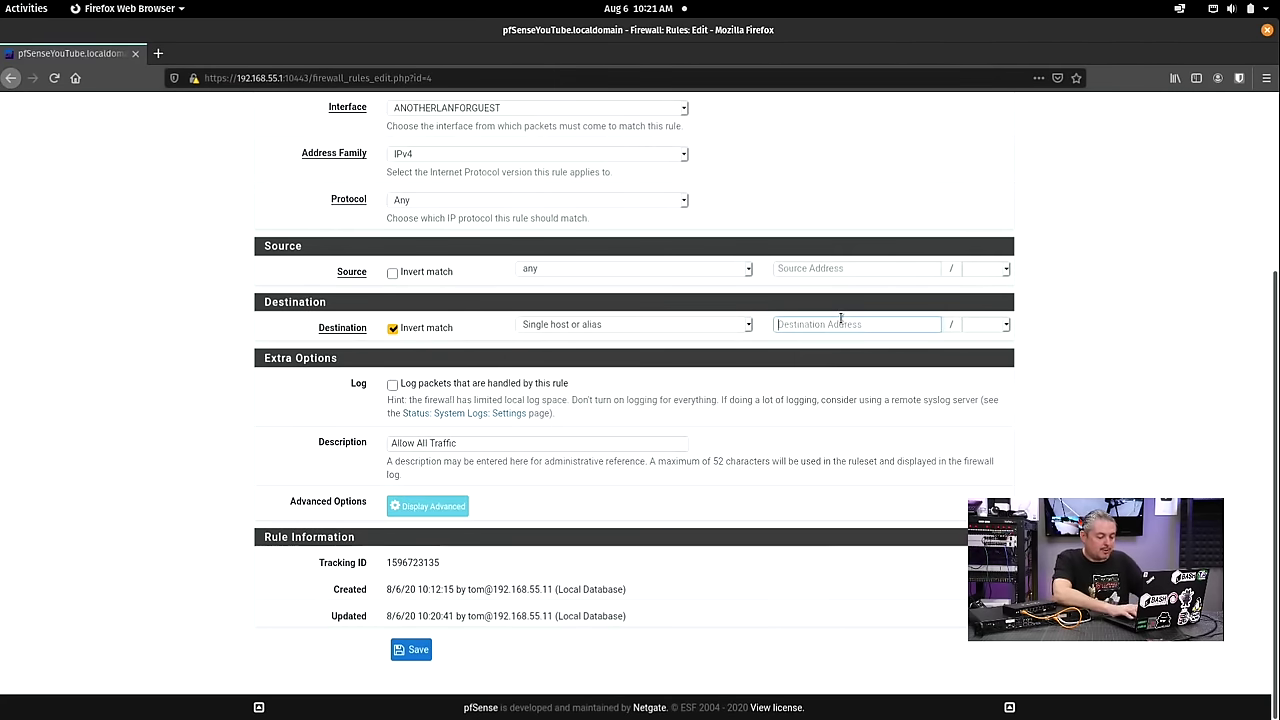
{"action": "type", "text": "My"}
{"action": "left_click", "coordinate": [812, 343]}
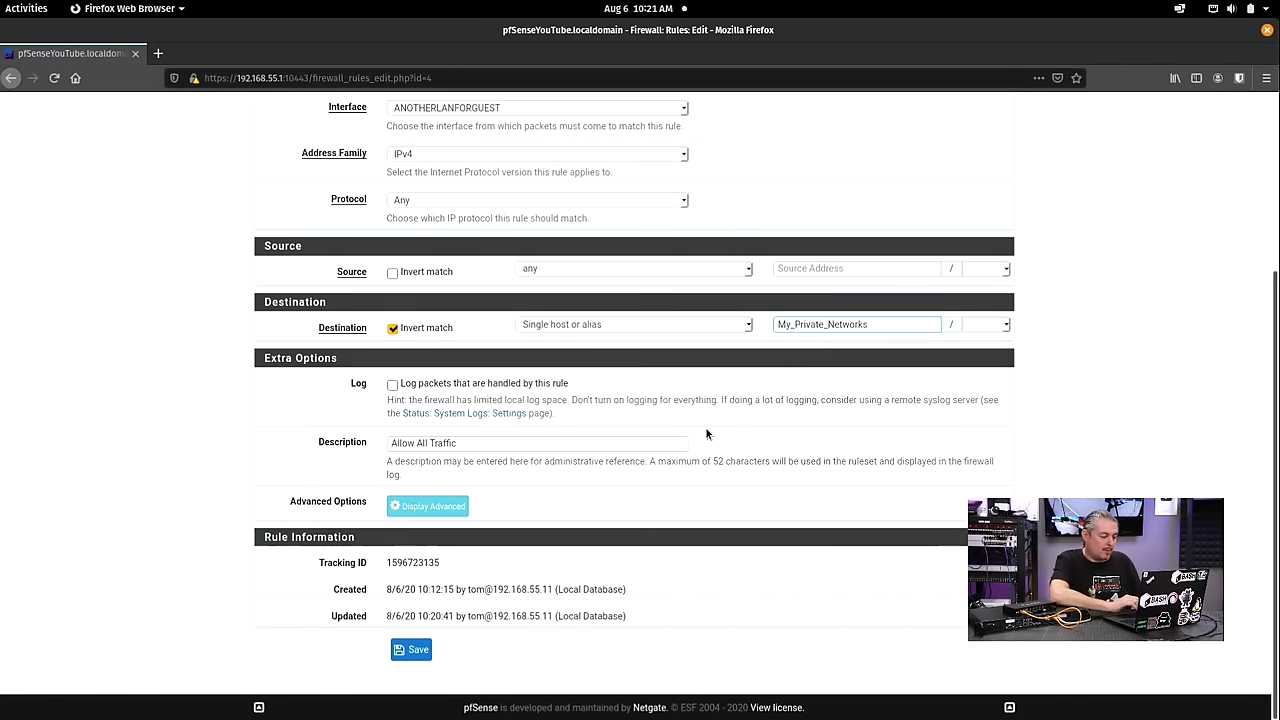
Extend the rule's description to "Allow All Traffic Except for My Private Networks", save the rule and apply the firewall changes
{"action": "left_click", "coordinate": [526, 442]}
{"action": "type", "text": "Exc"}
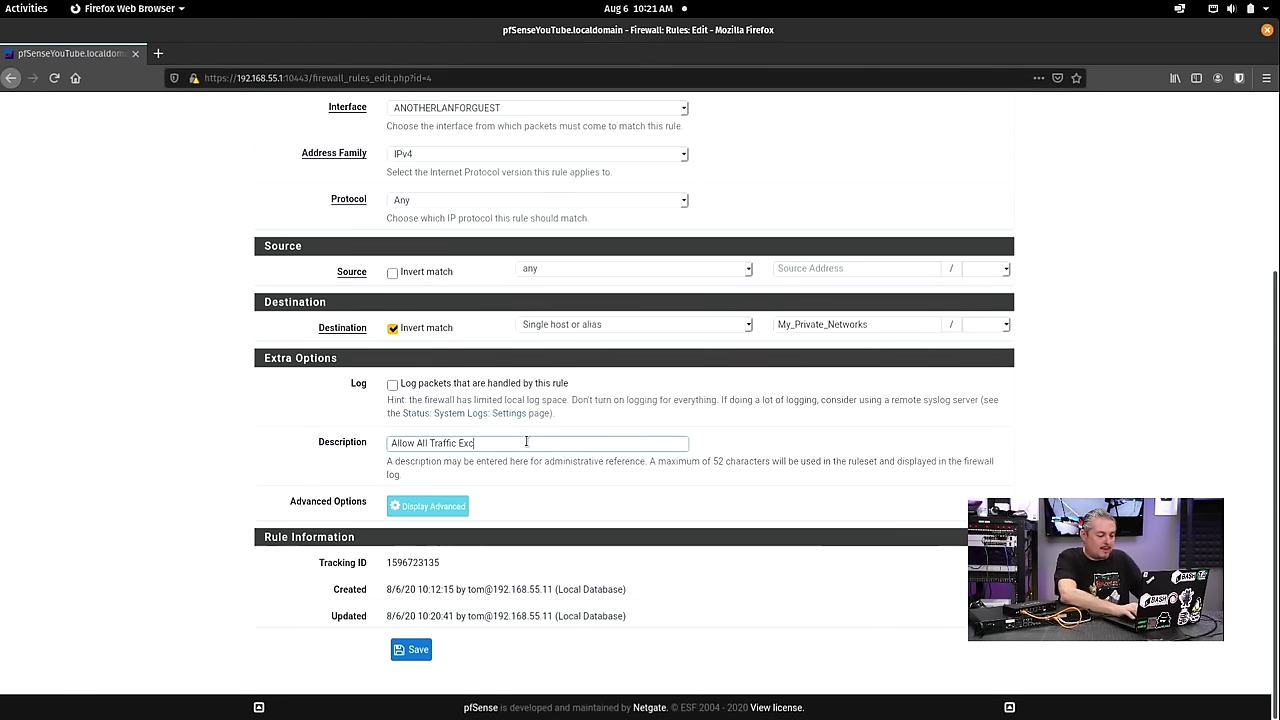
{"action": "type", "text": "pe"}
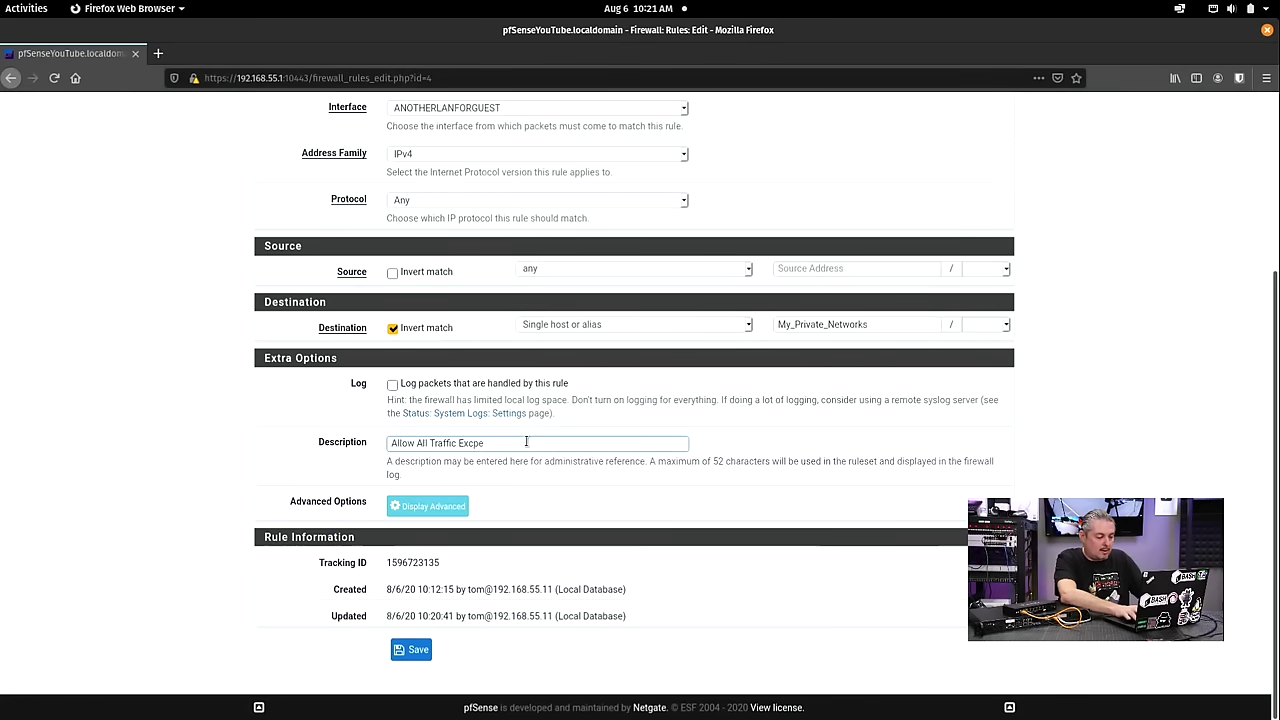
{"action": "key", "text": "BackSpace"}
{"action": "key", "text": "BackSpace"}
{"action": "type", "text": "ept for "}
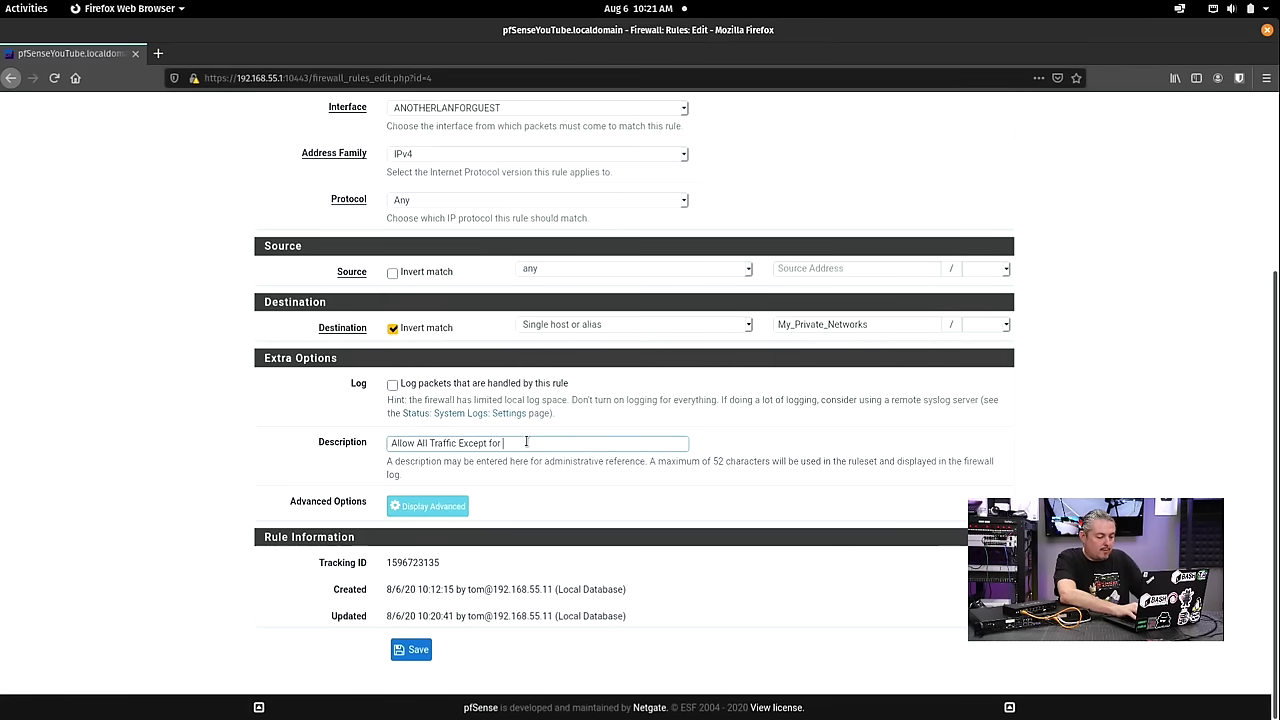
{"action": "type", "text": "My Private "}
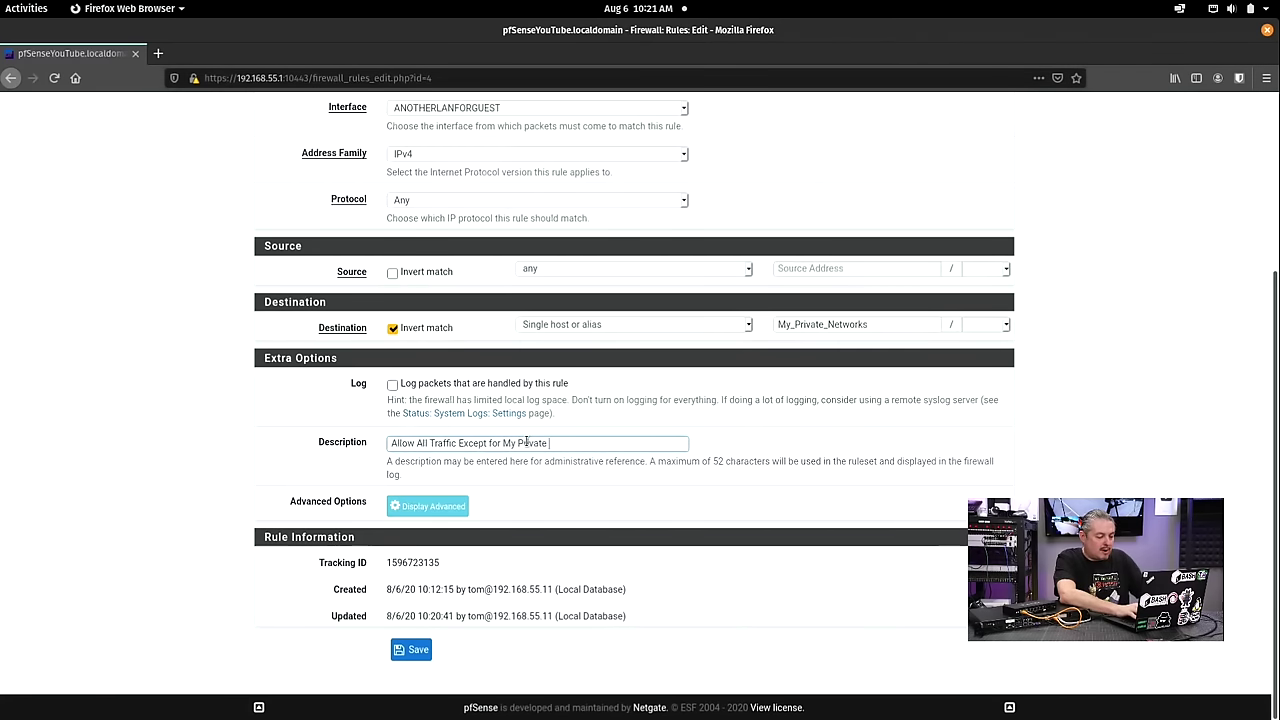
{"action": "type", "text": "Networks"}
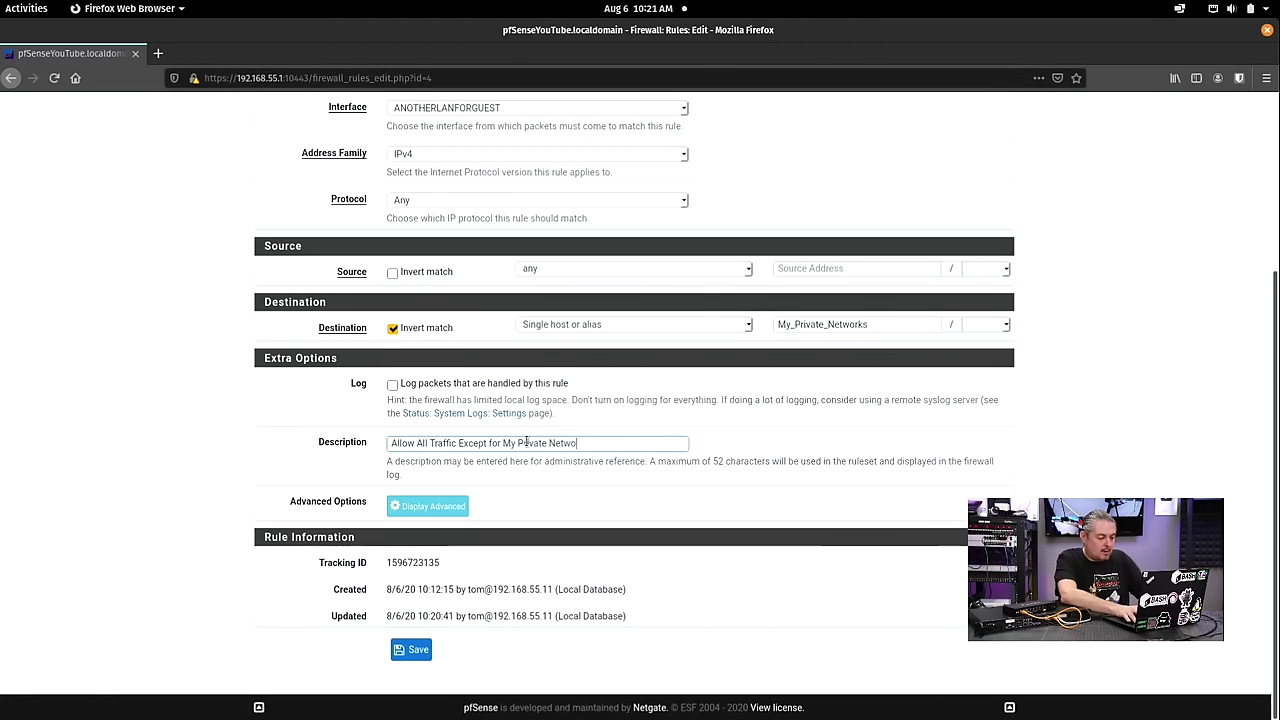
{"action": "left_click", "coordinate": [410, 660]}
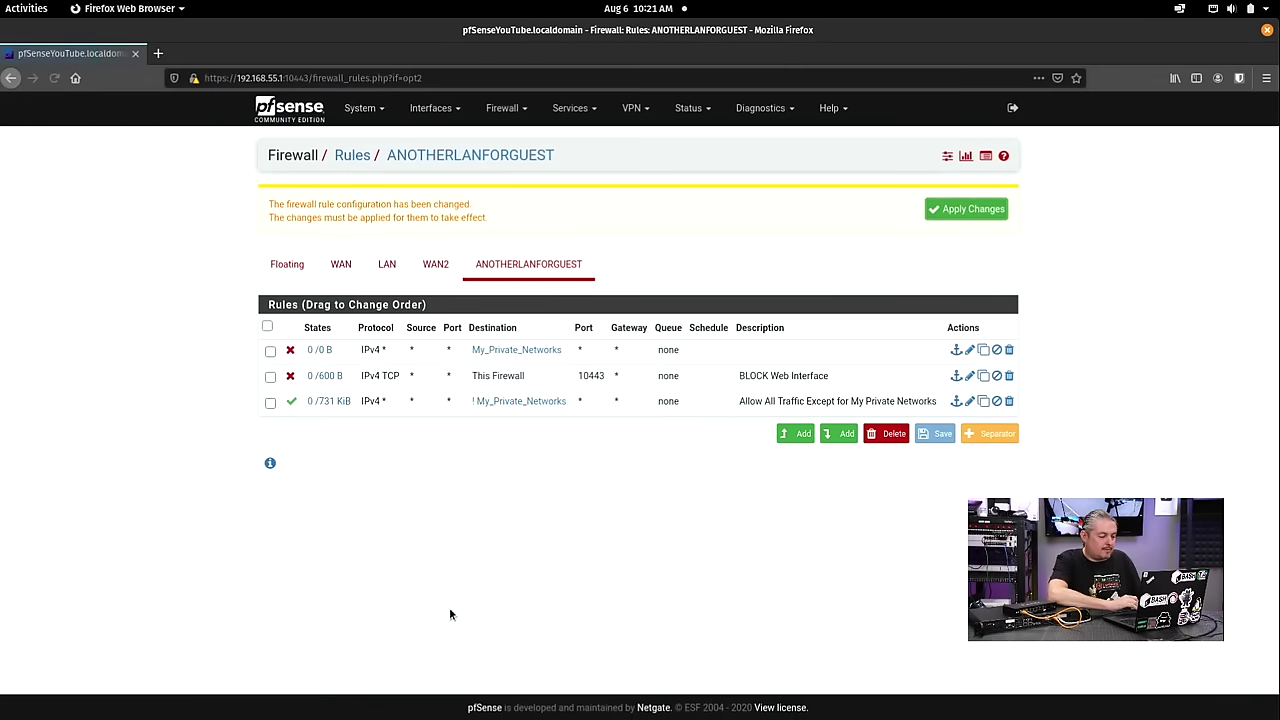
{"action": "left_click", "coordinate": [988, 209]}
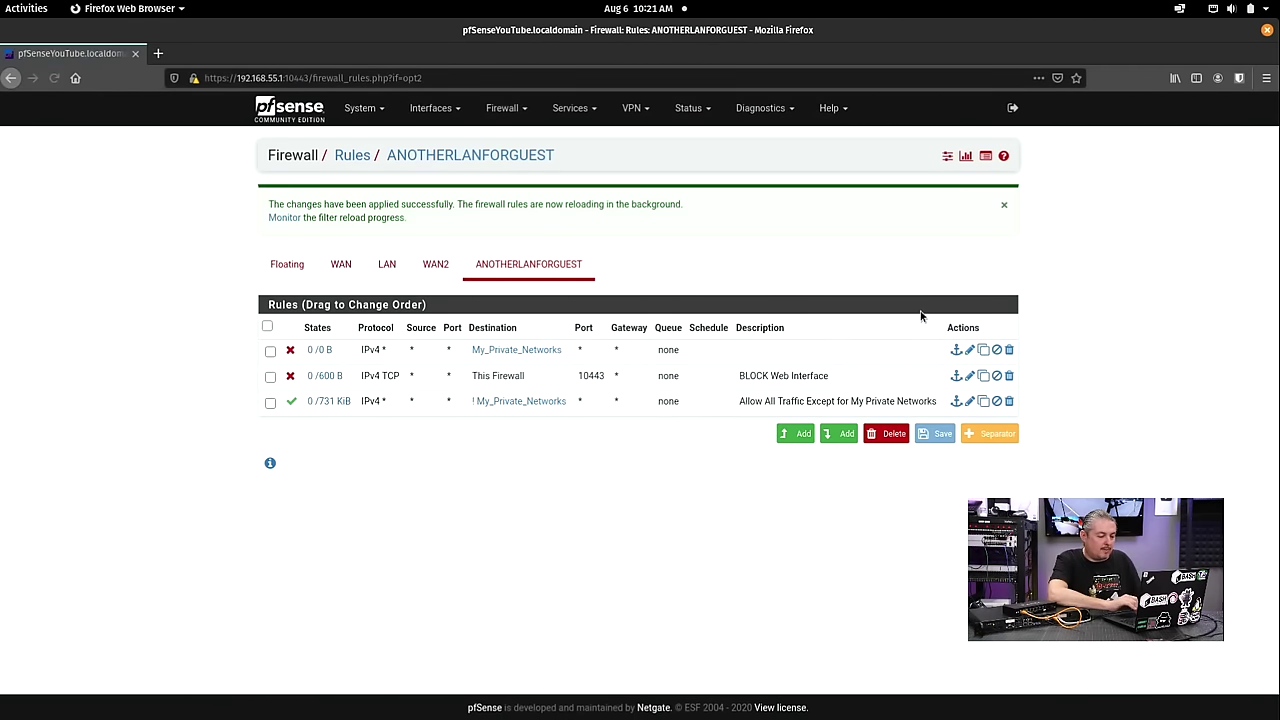
Delete the block rule whose destination is My_Private_Networks and apply the firewall changes
{"action": "left_click", "coordinate": [1009, 350]}
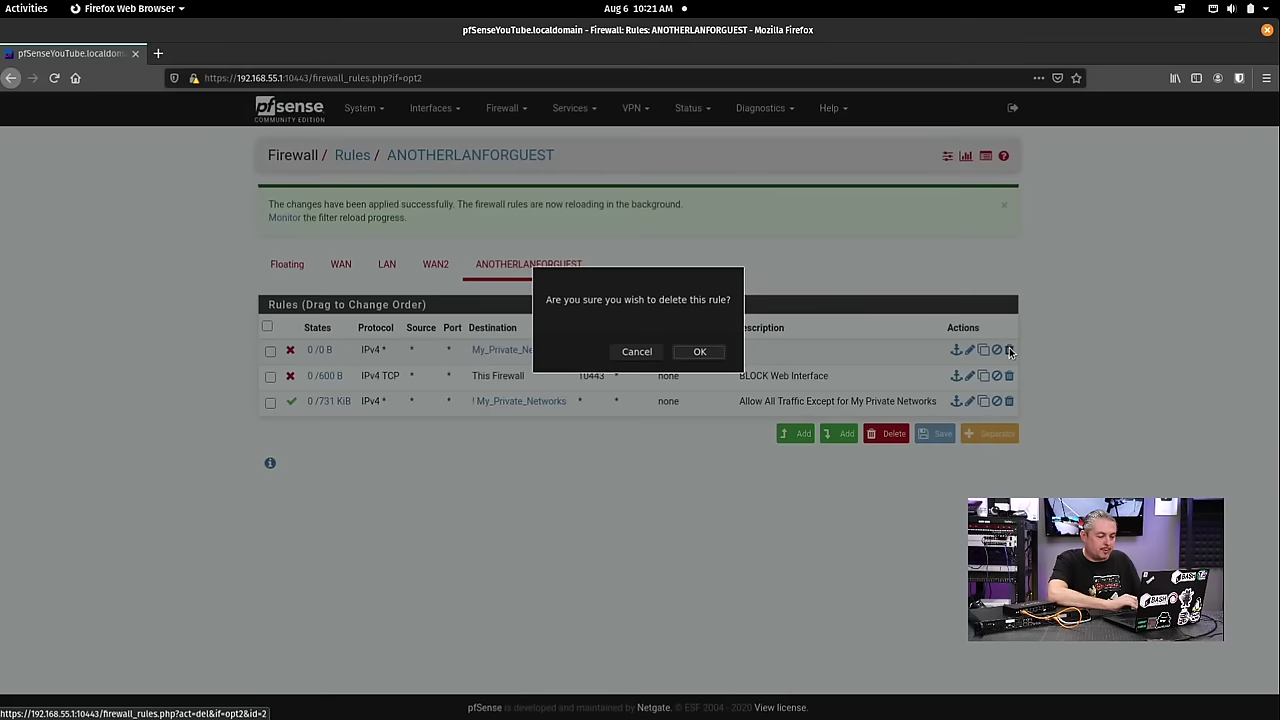
{"action": "left_click", "coordinate": [701, 353]}
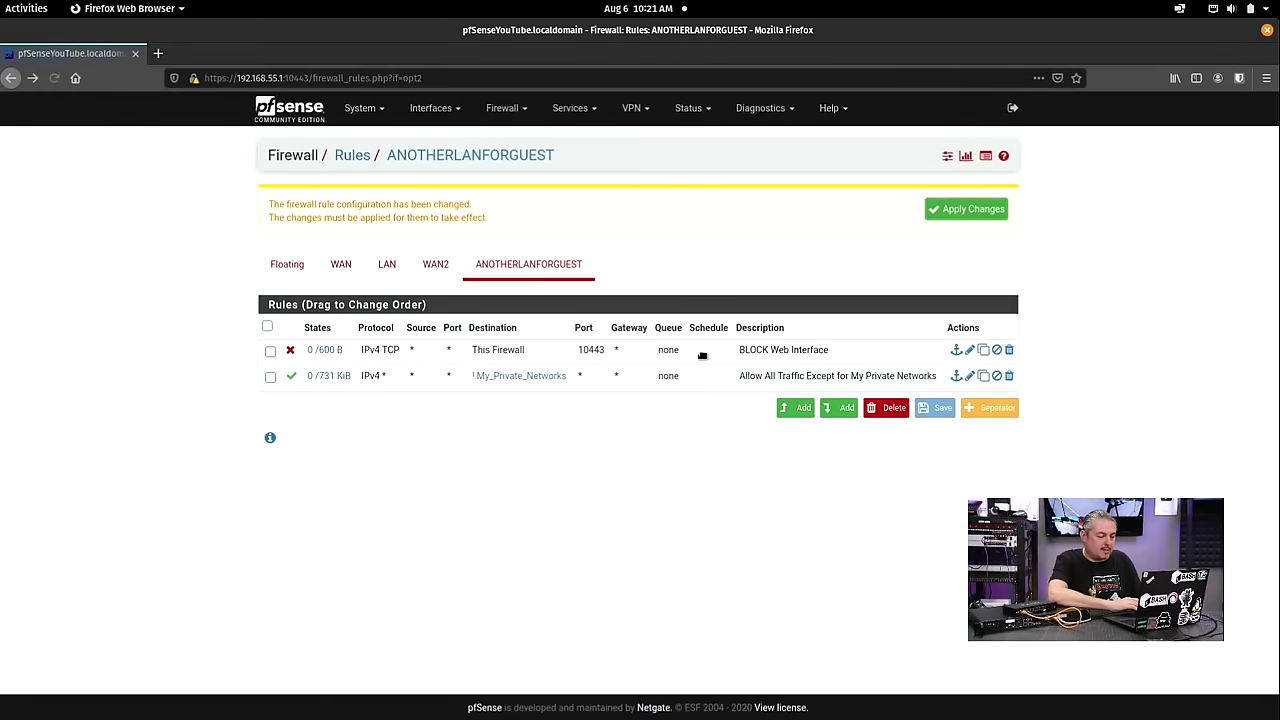
{"action": "left_click", "coordinate": [940, 210]}
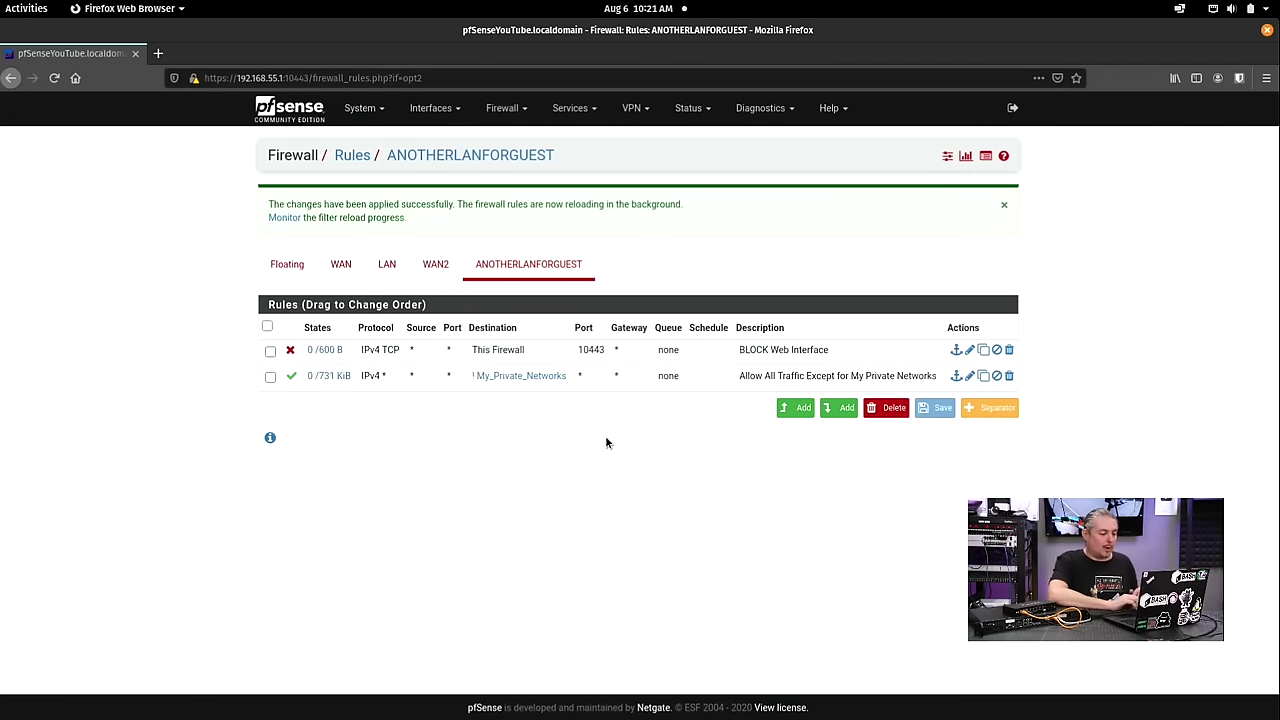
Open the DHCP leases status from the DHCP server settings and copy the leased address 192.168.55.10
{"action": "left_click", "coordinate": [516, 110]}
{"action": "left_click", "coordinate": [570, 110]}
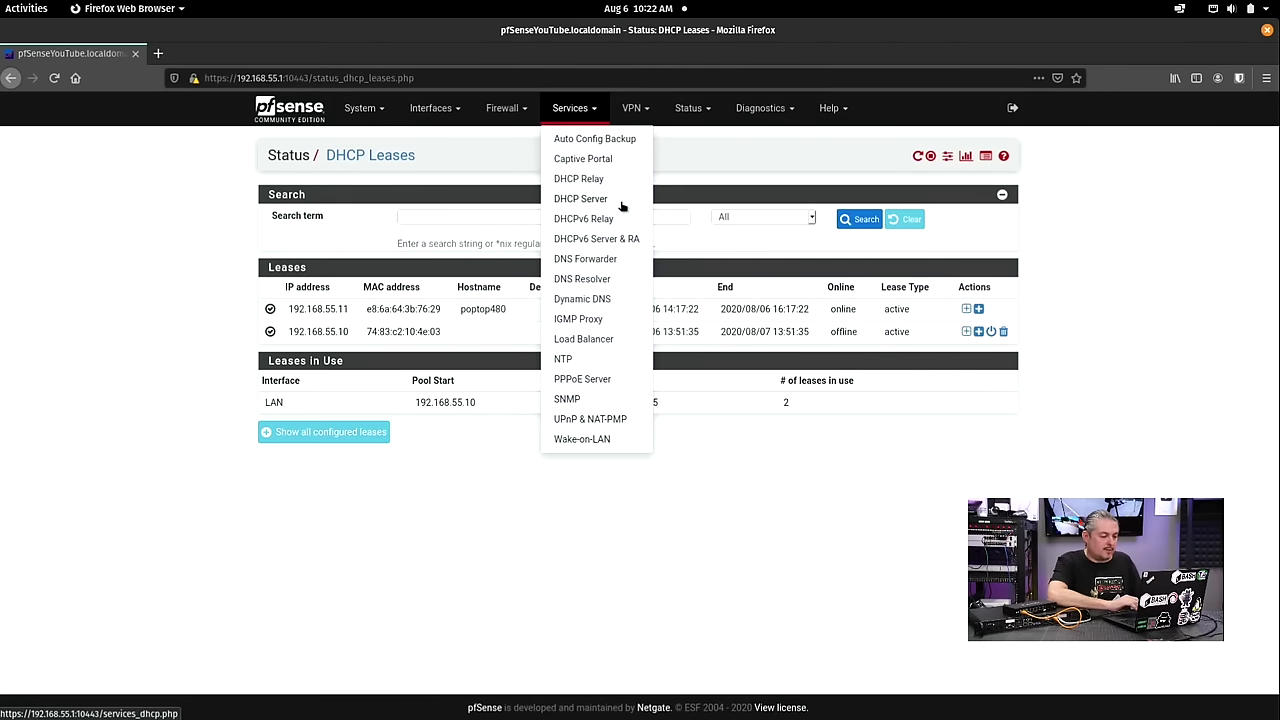
{"action": "left_click", "coordinate": [614, 197]}
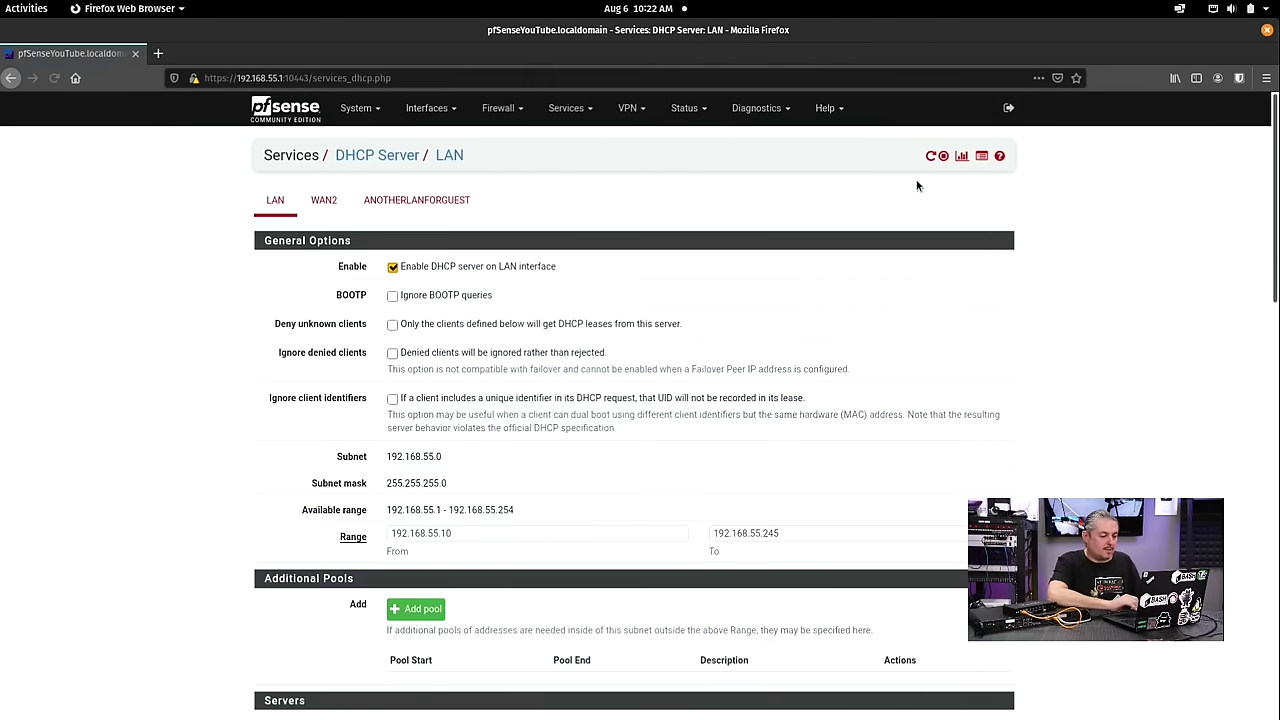
{"action": "left_click", "coordinate": [962, 157]}
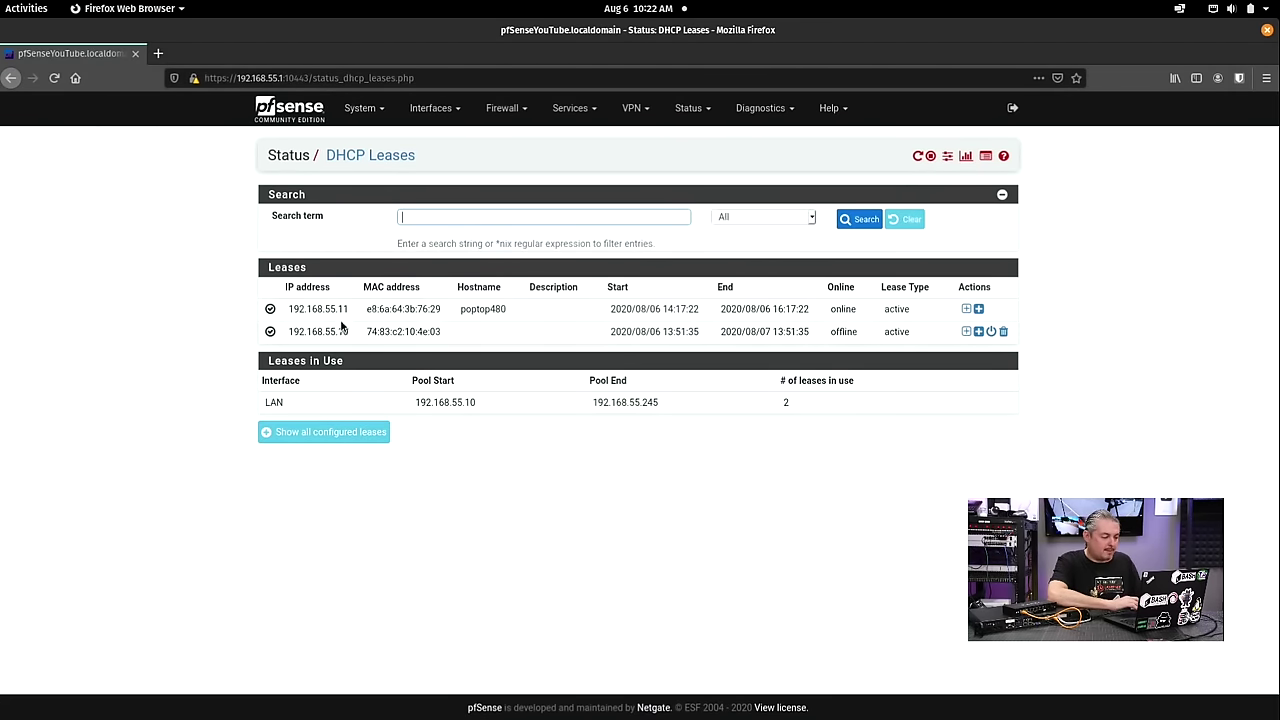
{"action": "left_click_drag", "start_coordinate": [290, 334], "coordinate": [349, 327]}
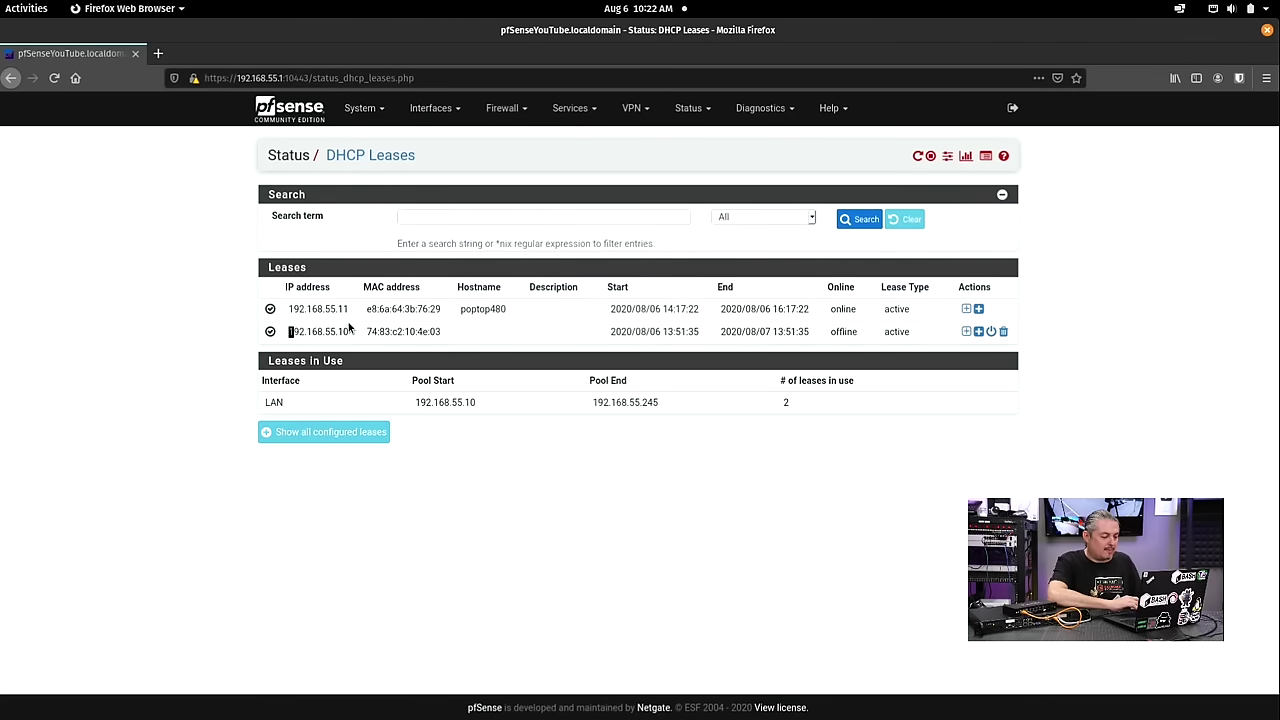
{"action": "left_click", "coordinate": [335, 331]}
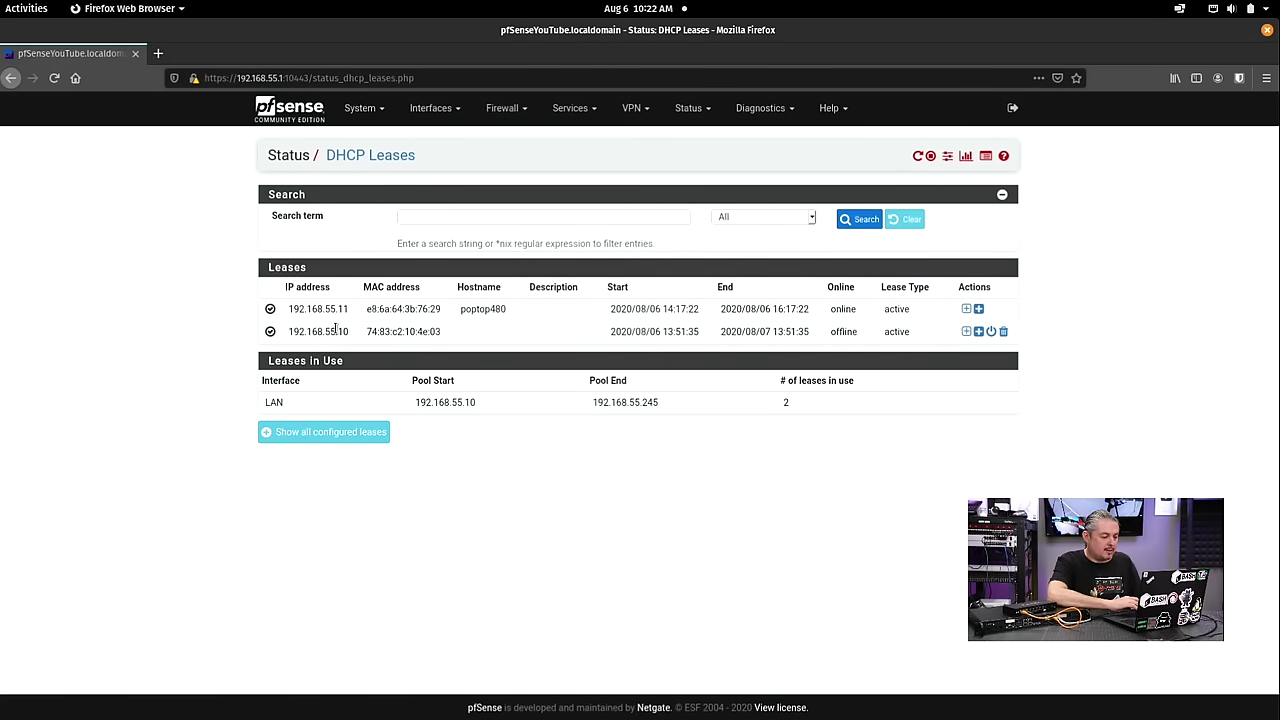
{"action": "double_click", "coordinate": [335, 331]}
{"action": "right_click", "coordinate": [335, 328]}
{"action": "left_click", "coordinate": [358, 339]}
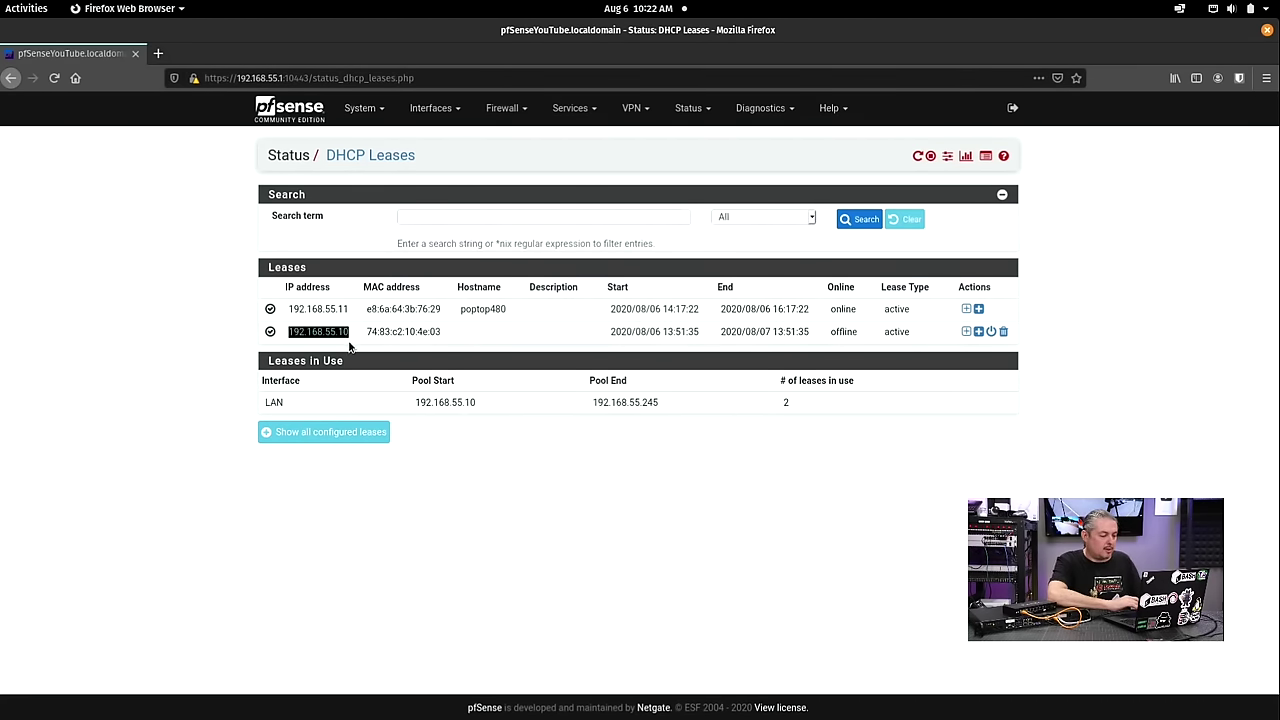
Switch to the terminal, stop the address watch, ping the copied address 192.168.55.10 and end the ping
{"action": "key", "text": "alt+Tab"}
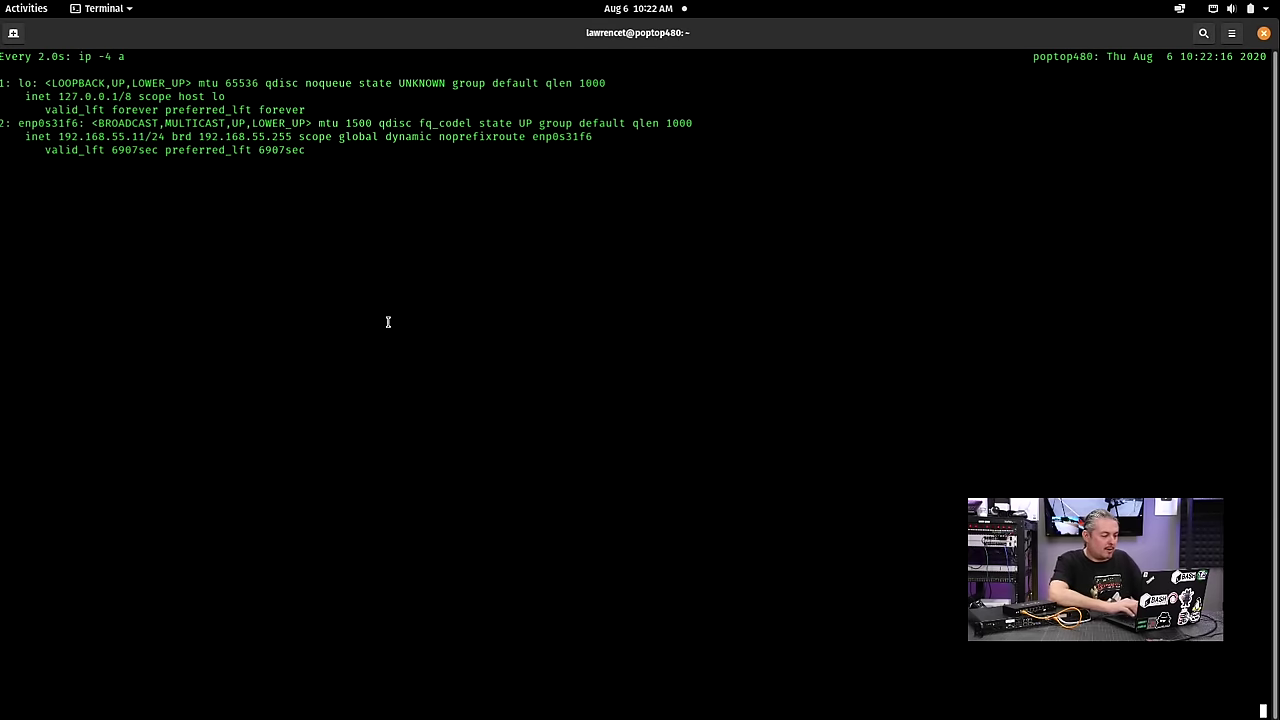
{"action": "key", "text": "ctrl+c"}
{"action": "type", "text": "ping"}
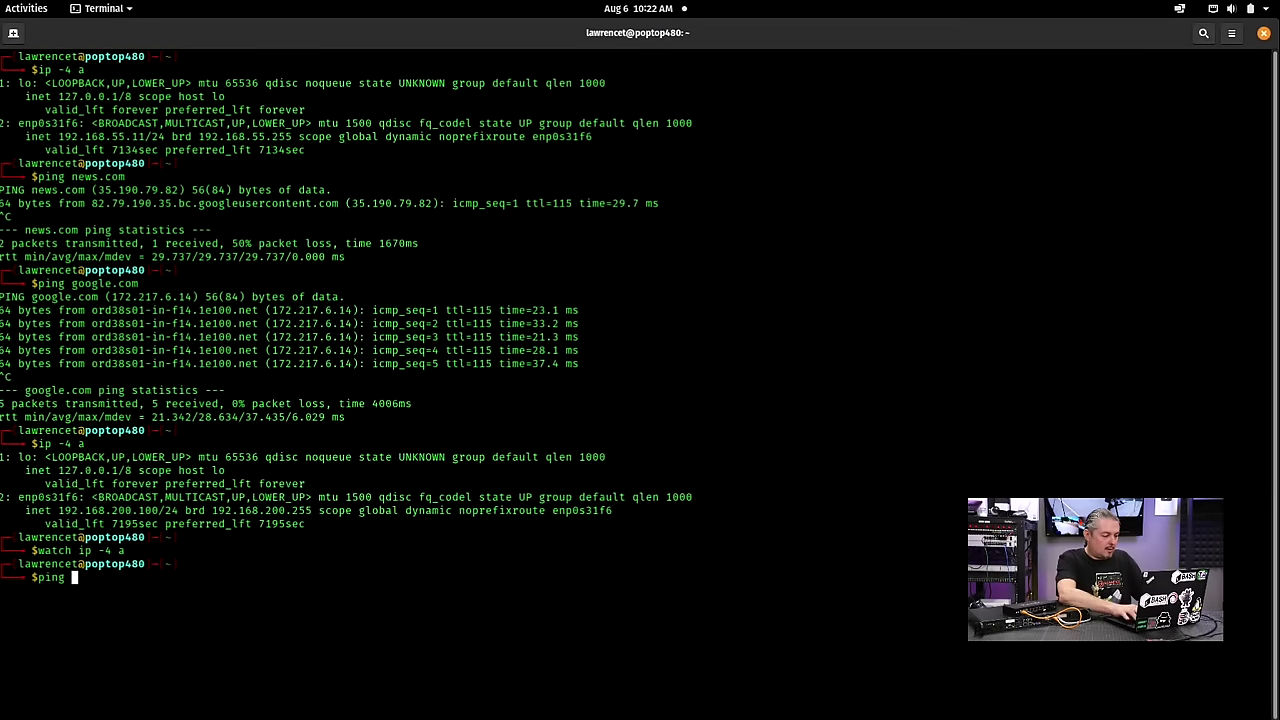
{"action": "key", "text": "ctrl+shift+v"}
{"action": "key", "text": "Return"}
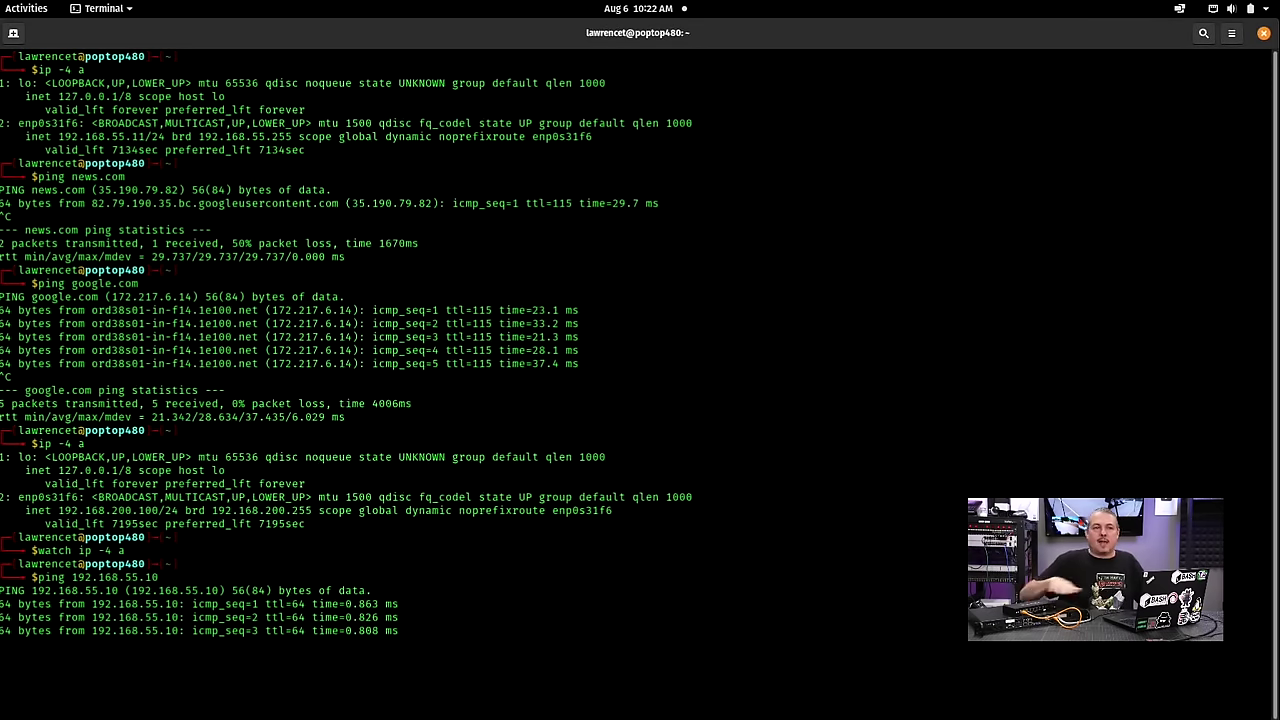
{"action": "key", "text": "ctrl+c"}
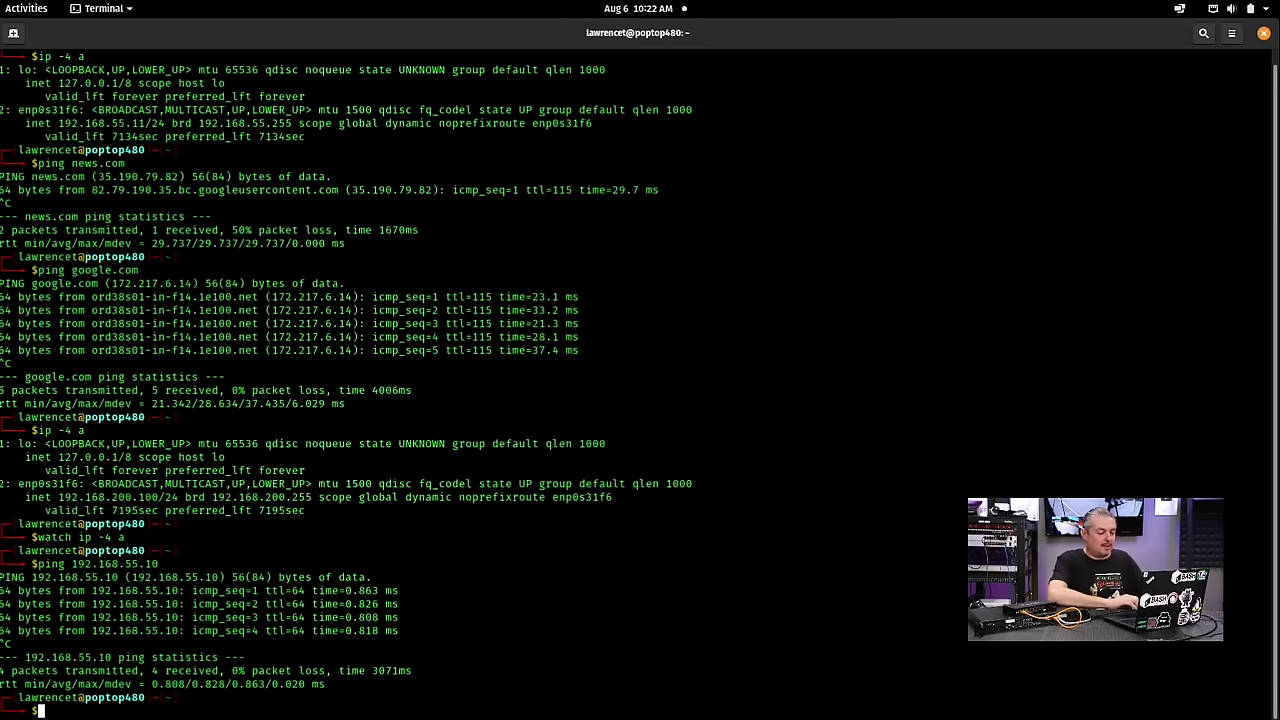
Stop the IPv4 address watch in the terminal, ping google.com from the guest network and end the ping
{"action": "key", "text": "alt+Tab"}
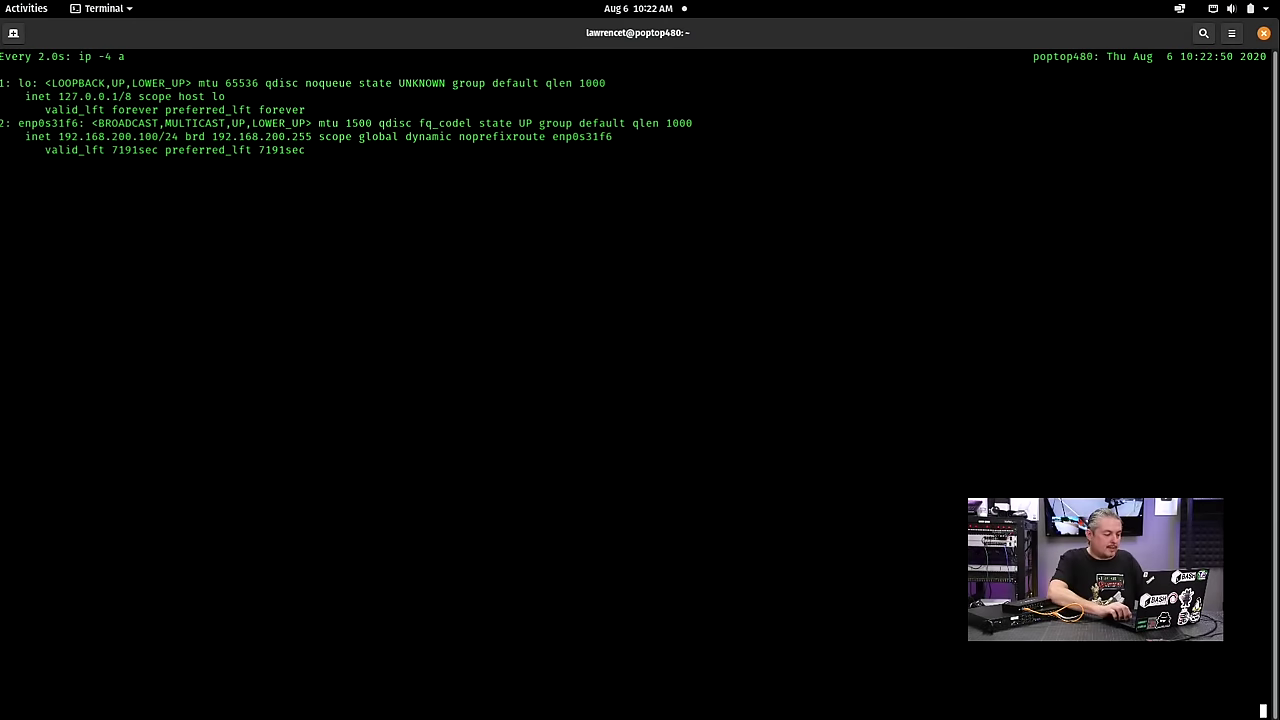
{"action": "key", "text": "ctrl+c"}
{"action": "type", "text": "ping "}
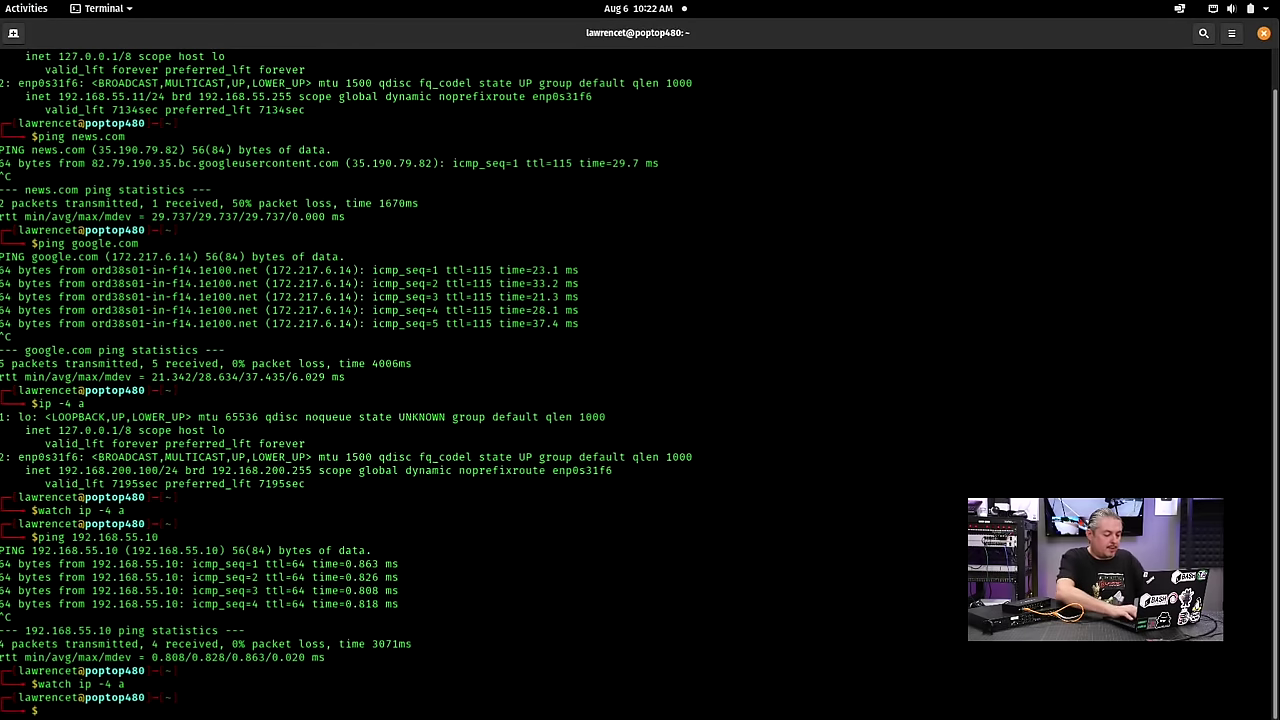
{"action": "type", "text": "google.com"}
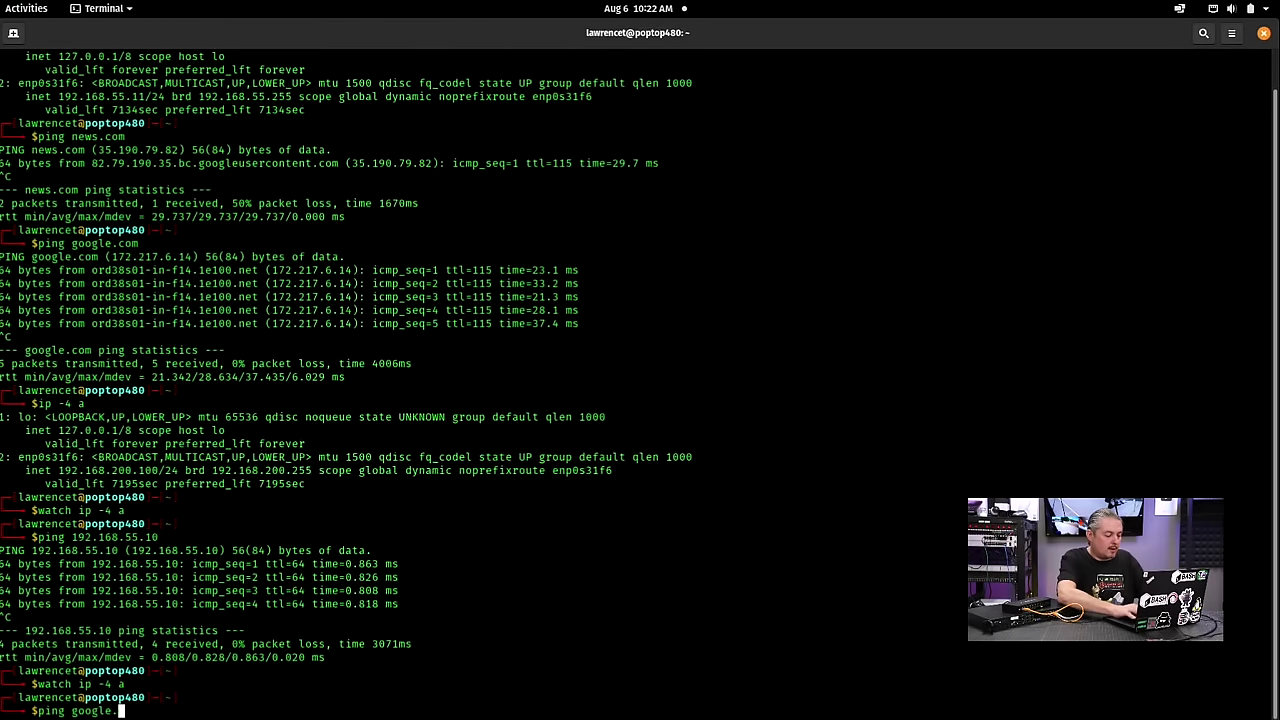
{"action": "key", "text": "Return"}
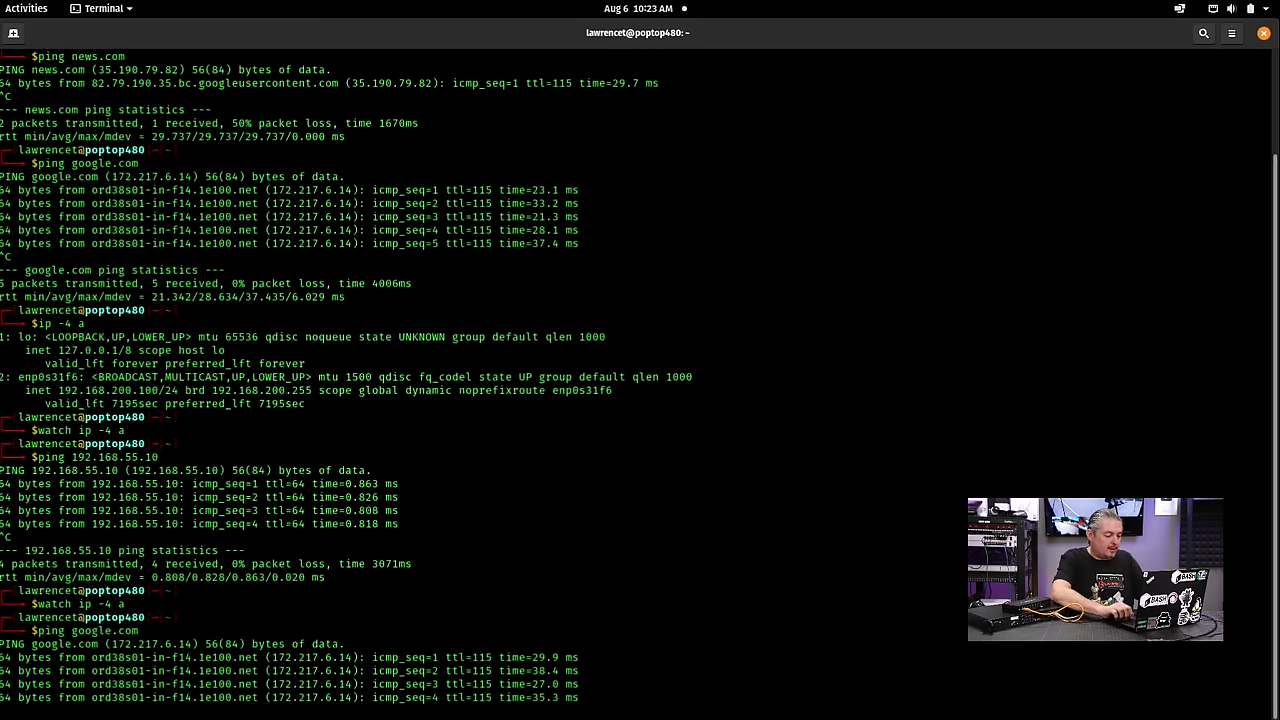
{"action": "key", "text": "ctrl+c"}
Ping 192.168.55.10 again from the guest network to test the isolation, and end the ping
{"action": "key", "text": "Up"}
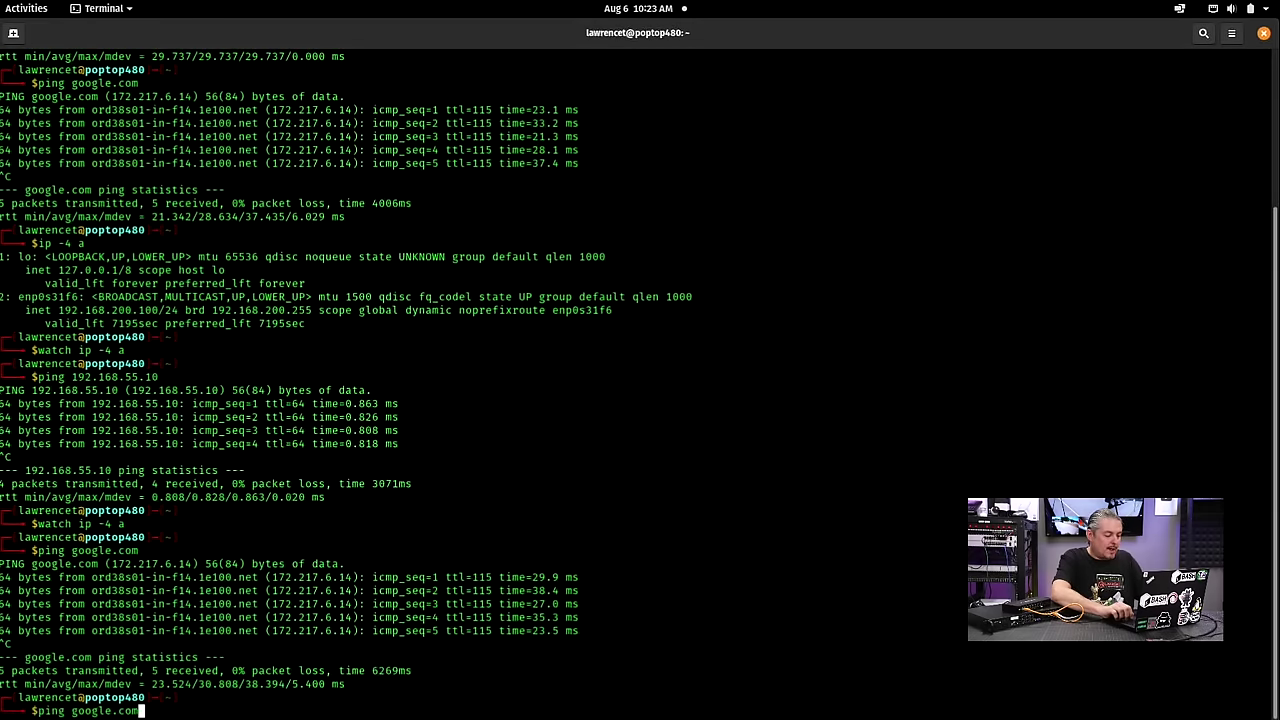
{"action": "key", "text": "Up"}
{"action": "key", "text": "Up"}
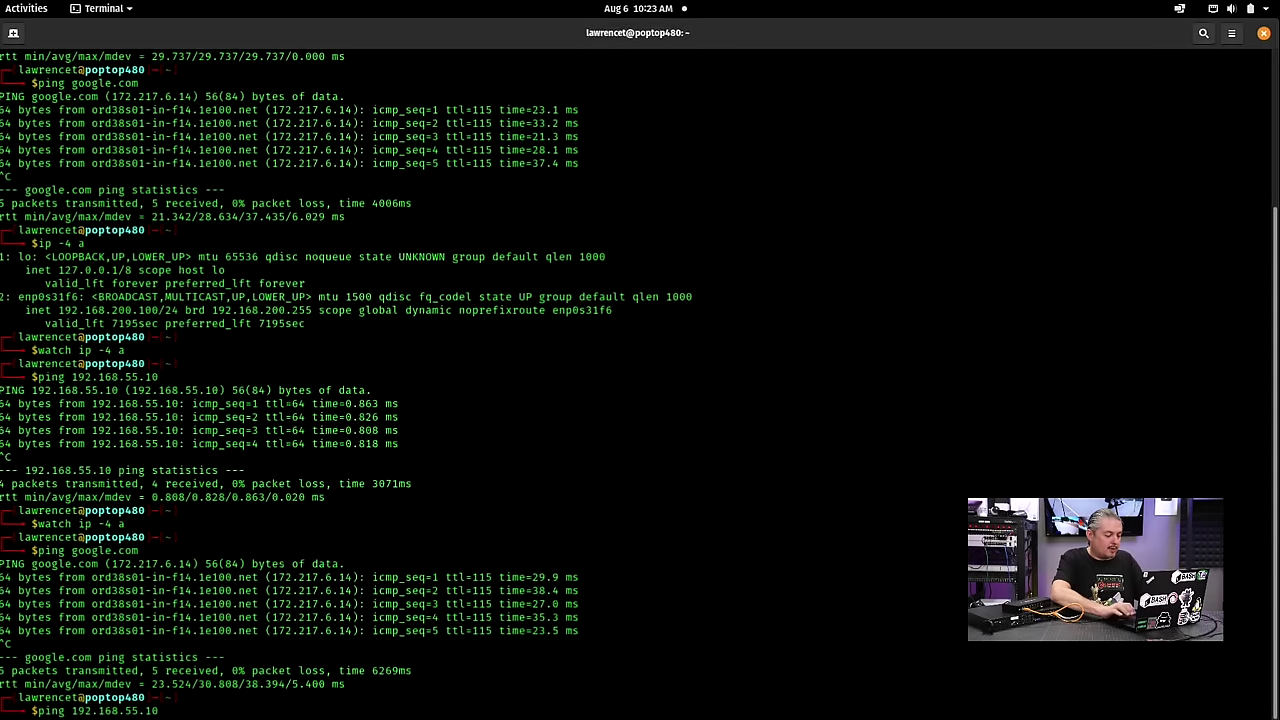
{"action": "key", "text": "Return"}
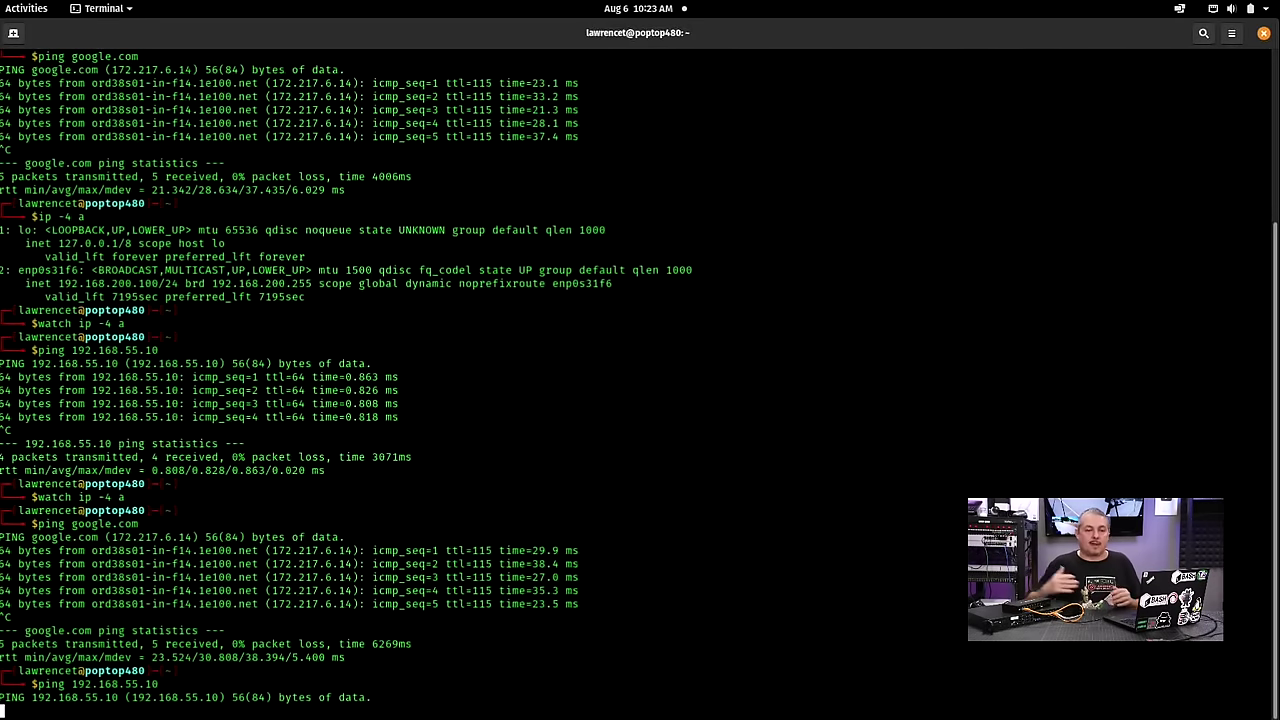
{"action": "key", "text": "ctrl+c"}
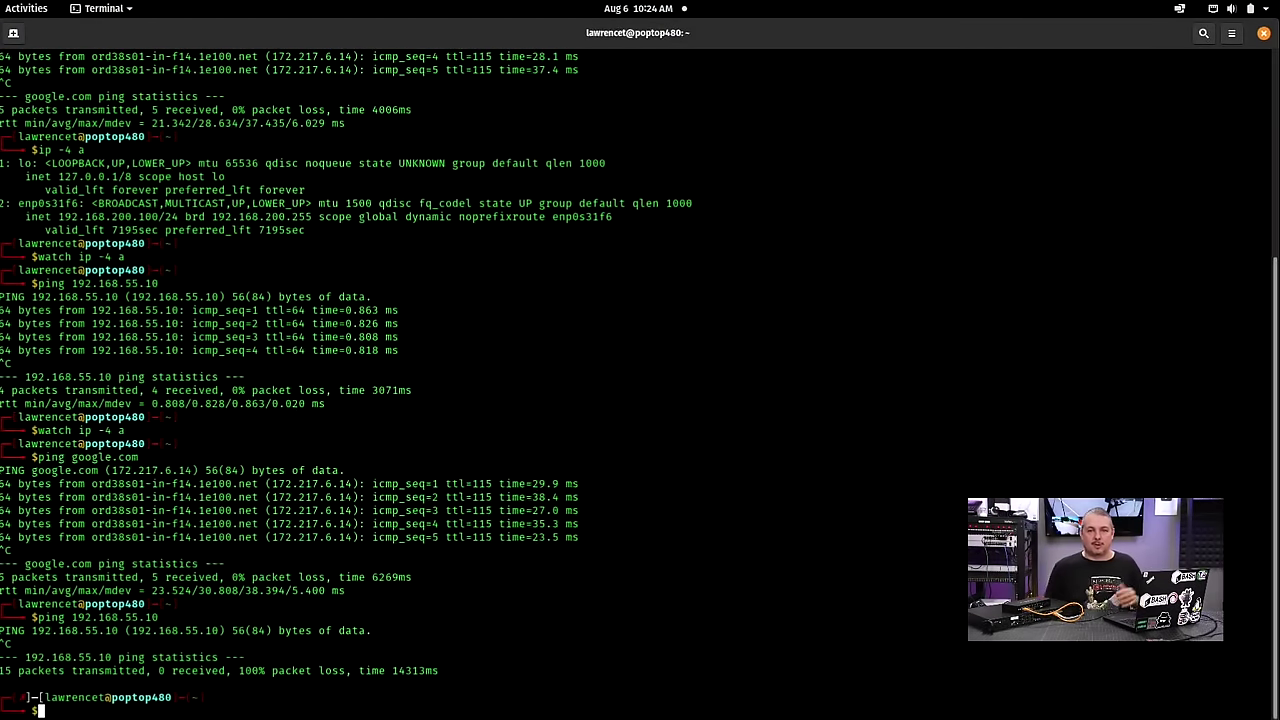
Switch to pfSense in Firefox and start a new VLAN with tag 69 and the description "The 69 Network"
{"action": "key", "text": "alt+Tab"}
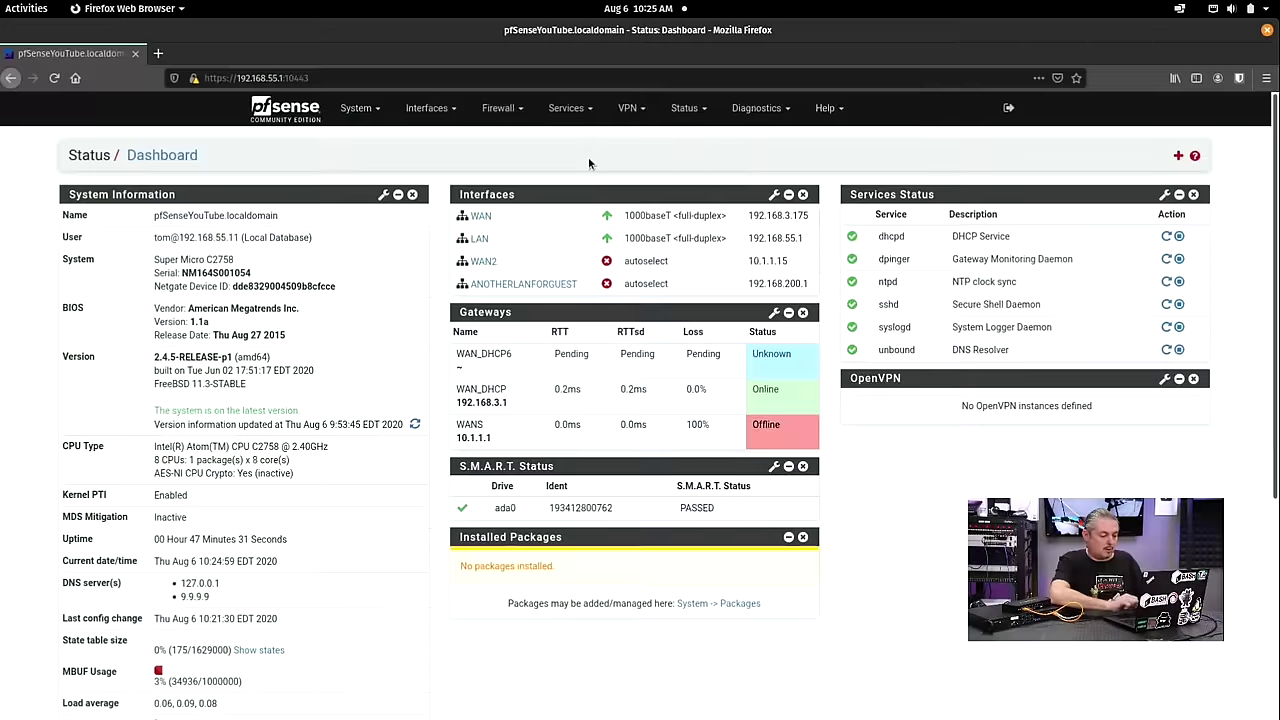
{"action": "left_click", "coordinate": [434, 118]}
{"action": "left_click", "coordinate": [434, 136]}
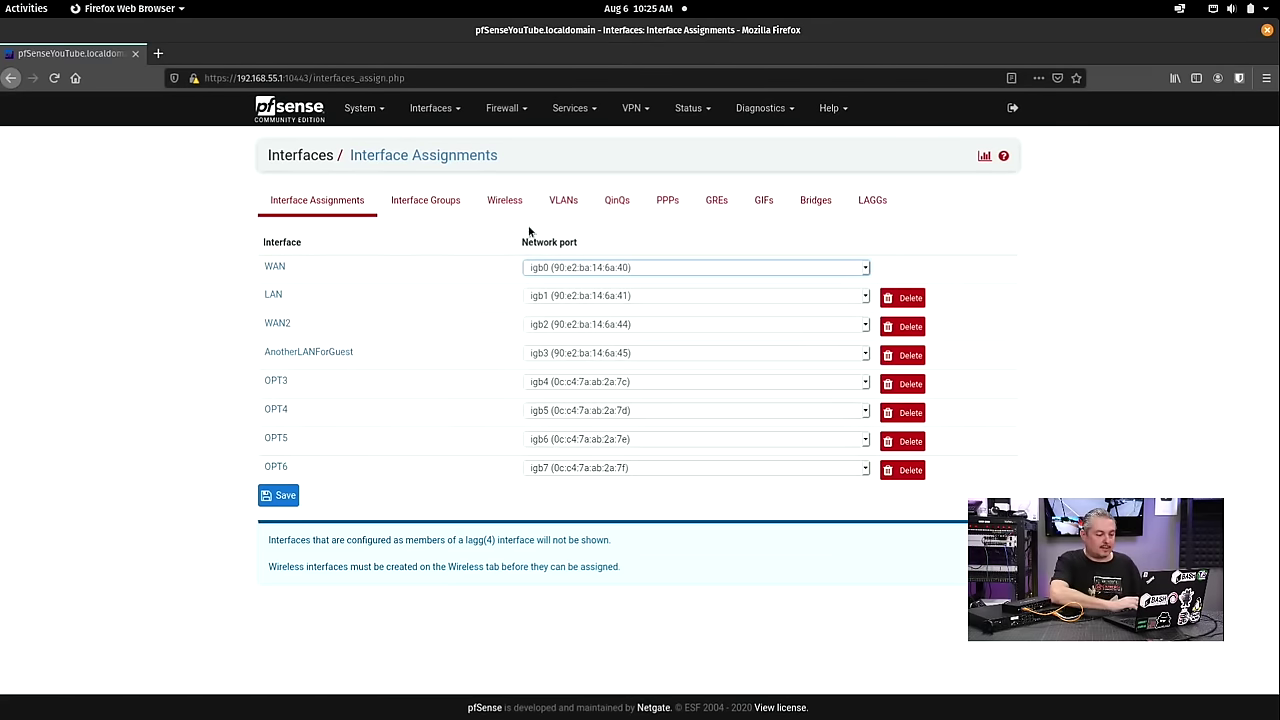
{"action": "left_click", "coordinate": [563, 202]}
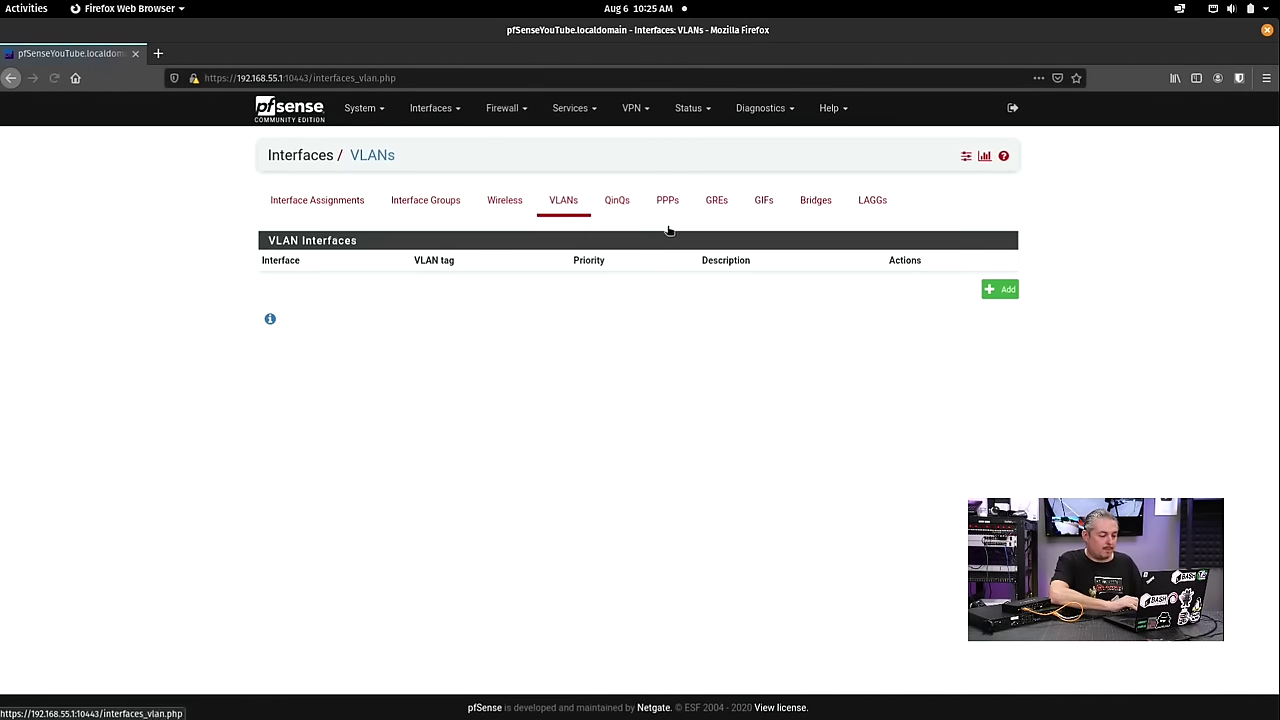
{"action": "left_click", "coordinate": [1004, 291]}
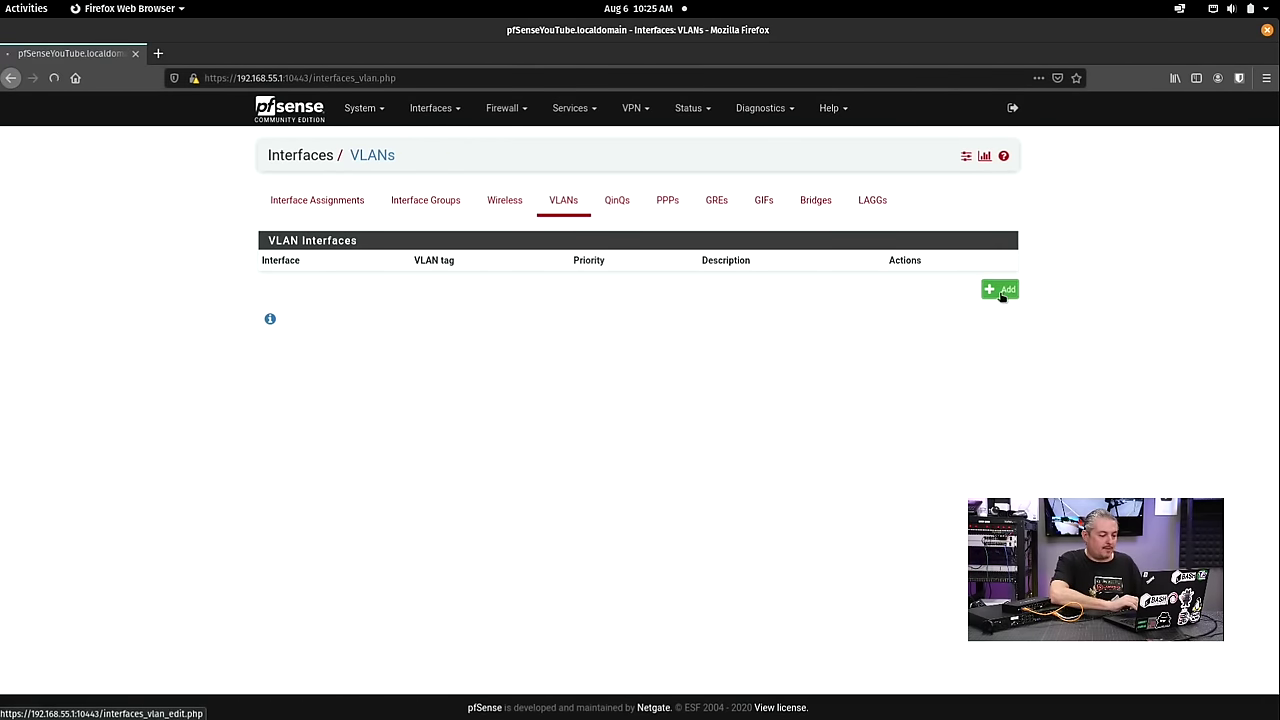
{"action": "left_click", "coordinate": [436, 260]}
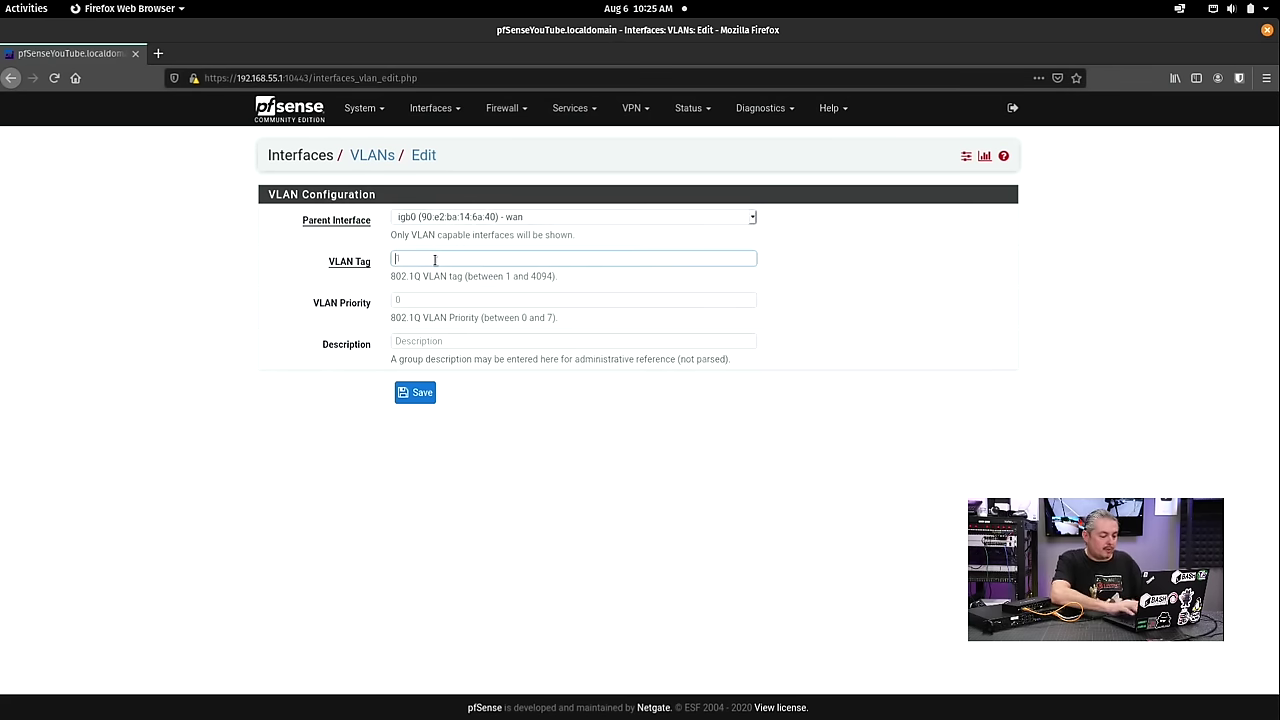
{"action": "left_click", "coordinate": [439, 341]}
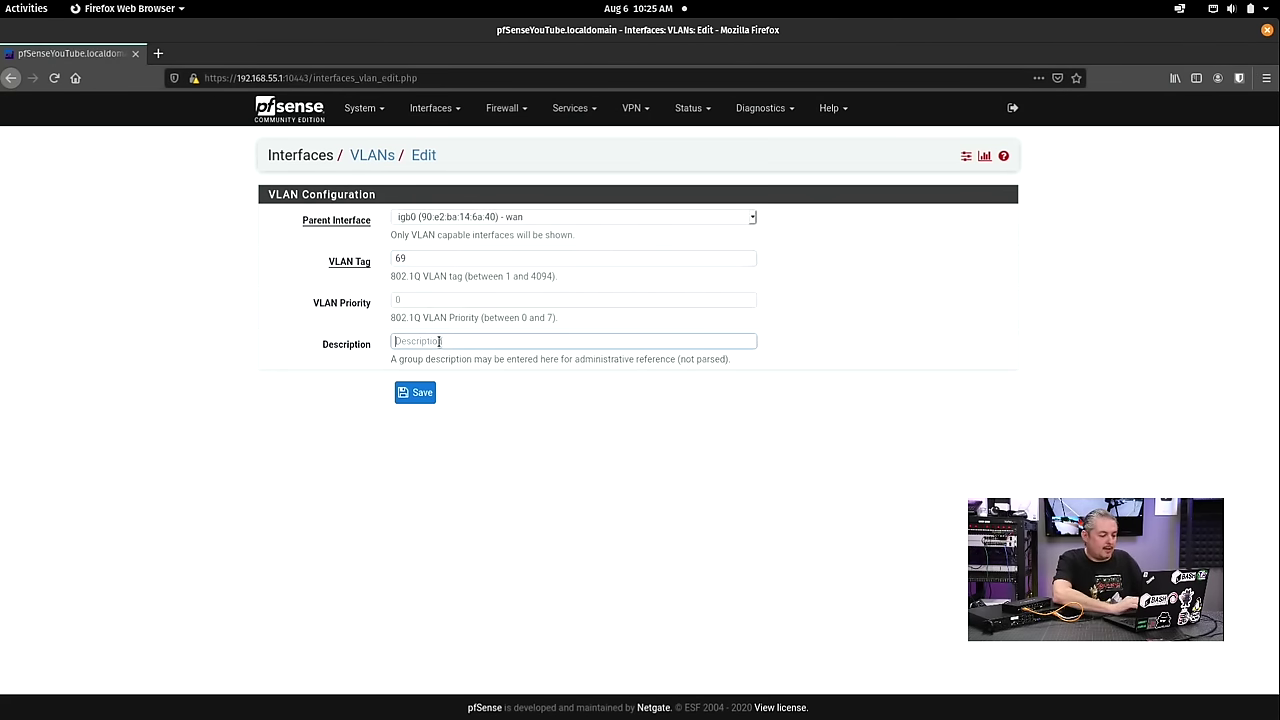
{"action": "type", "text": "The 6"}
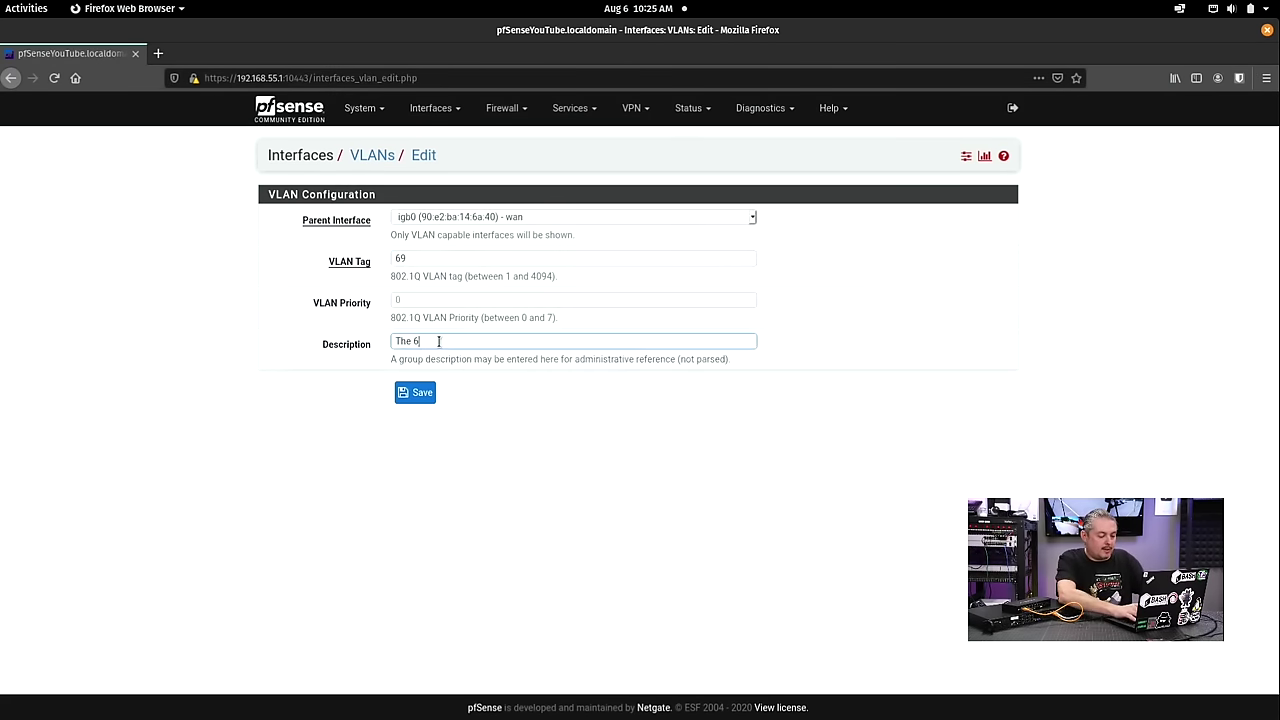
{"action": "type", "text": "9 Netowk"}
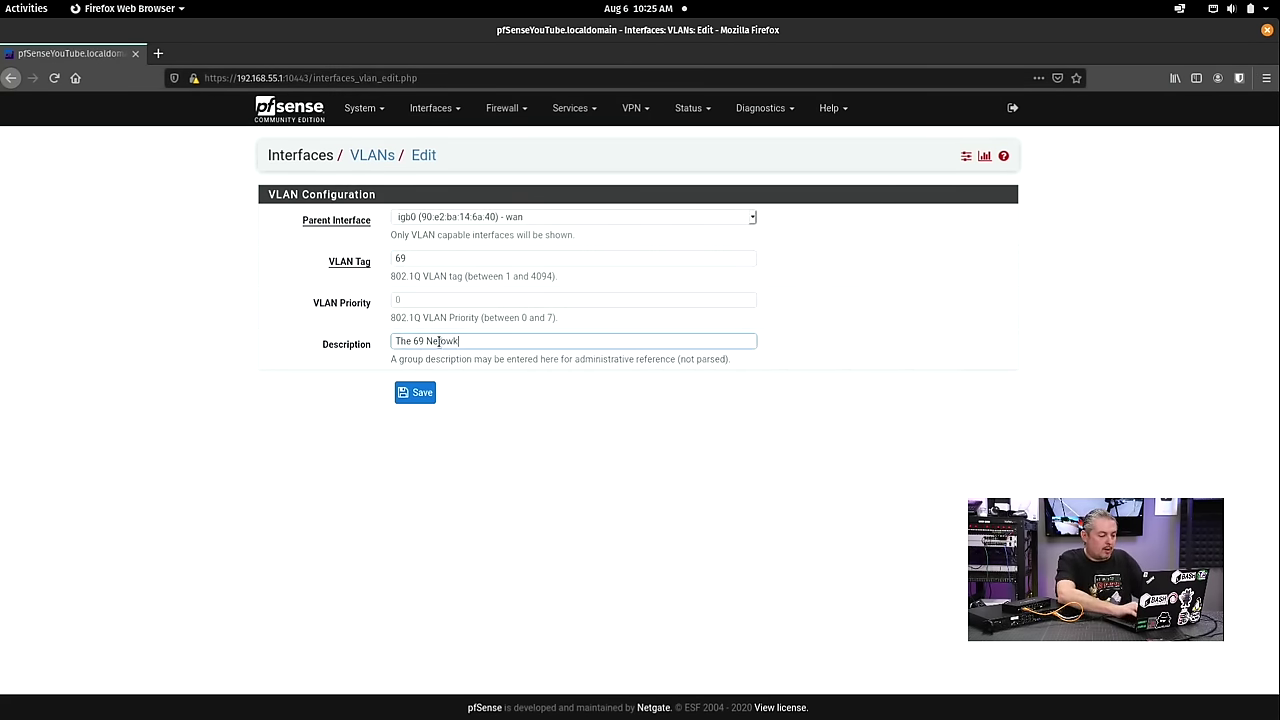
{"action": "double_click", "coordinate": [438, 341]}
{"action": "type", "text": "Network"}
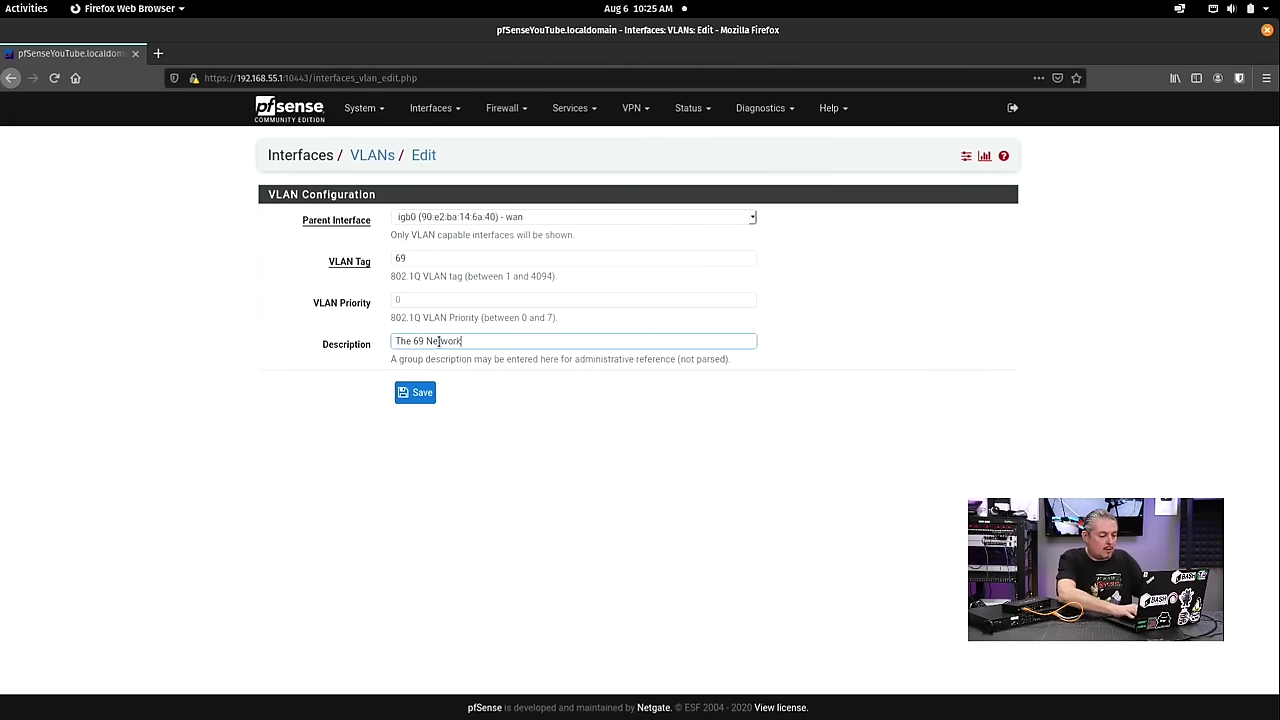
Set the VLAN's parent interface to igb1 (lan) and save the VLAN
{"action": "left_click", "coordinate": [484, 217]}
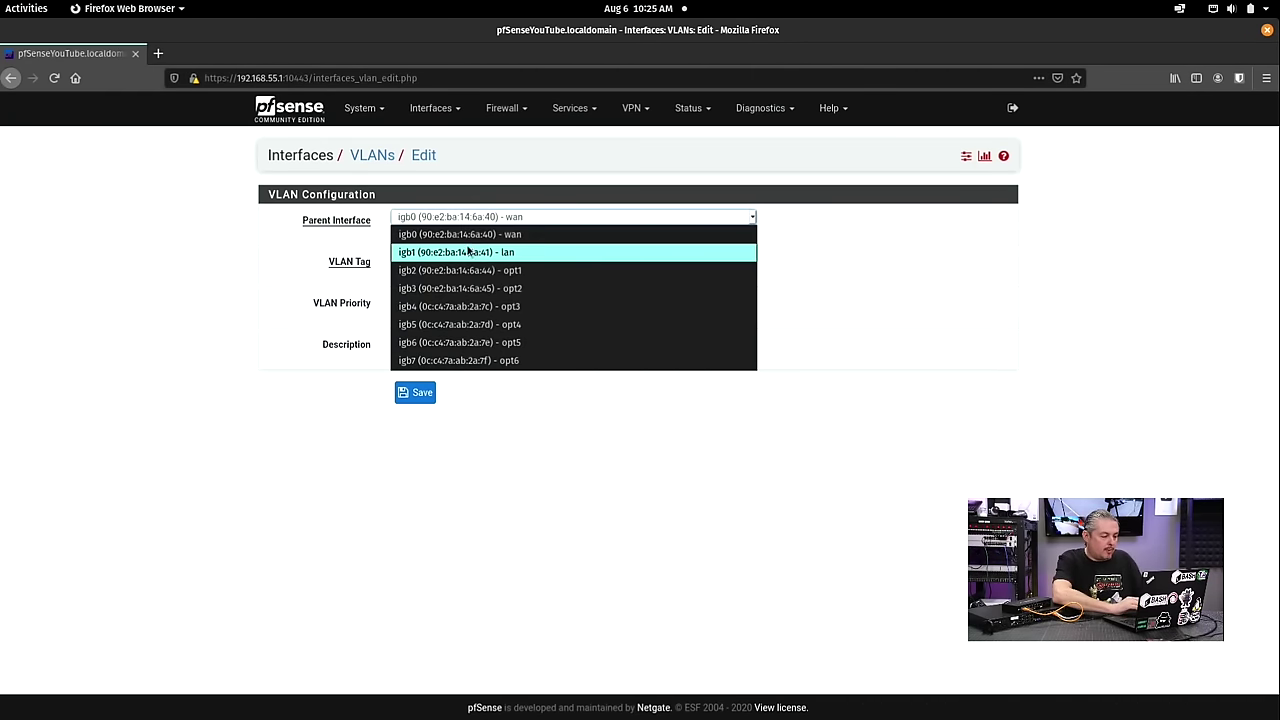
{"action": "left_click", "coordinate": [474, 255]}
{"action": "left_click", "coordinate": [420, 392]}
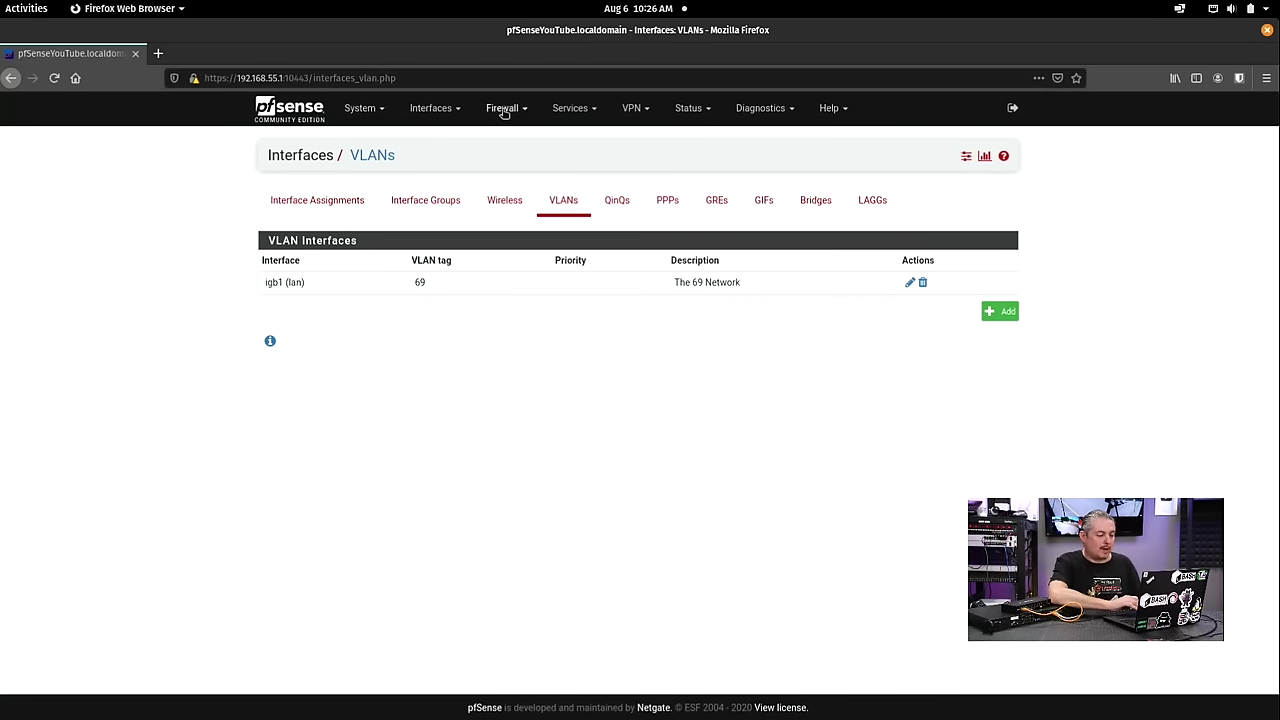
Add the available port VLAN 69 on igb1 - lan (The 69 Network) as a new interface in the interface assignments
{"action": "left_click", "coordinate": [436, 109]}
{"action": "left_click", "coordinate": [441, 138]}
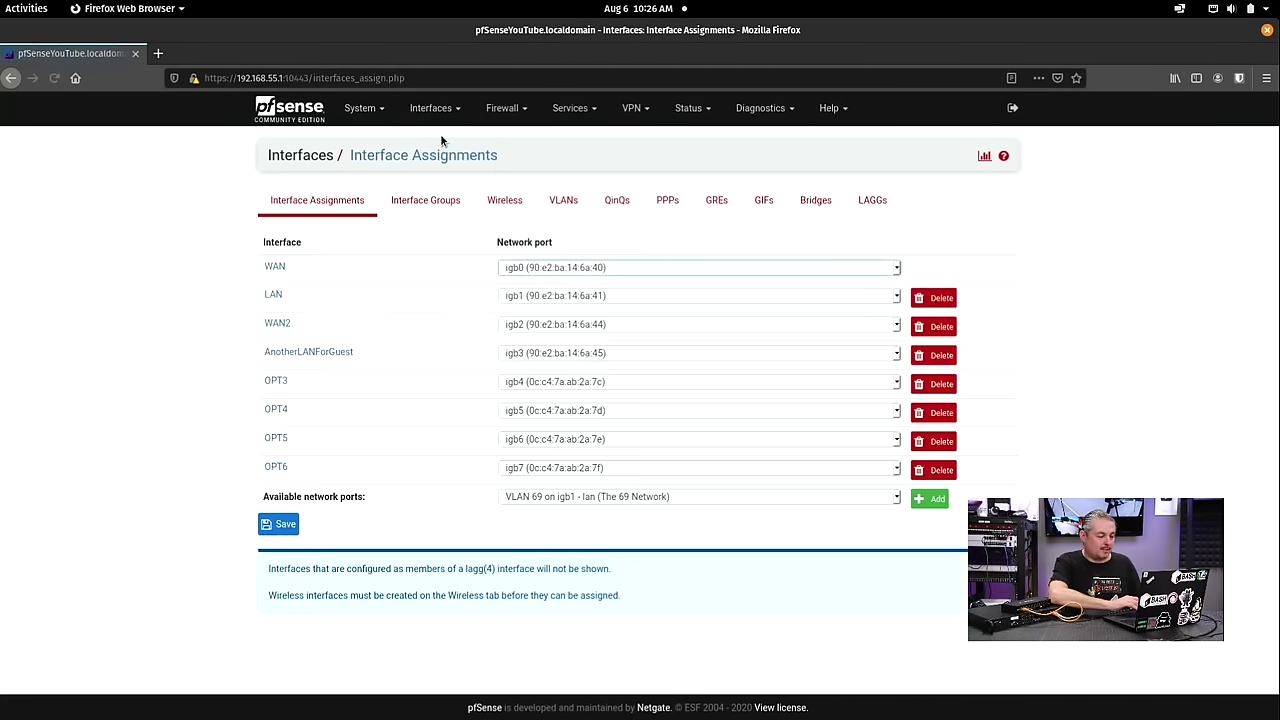
{"action": "left_click", "coordinate": [647, 493]}
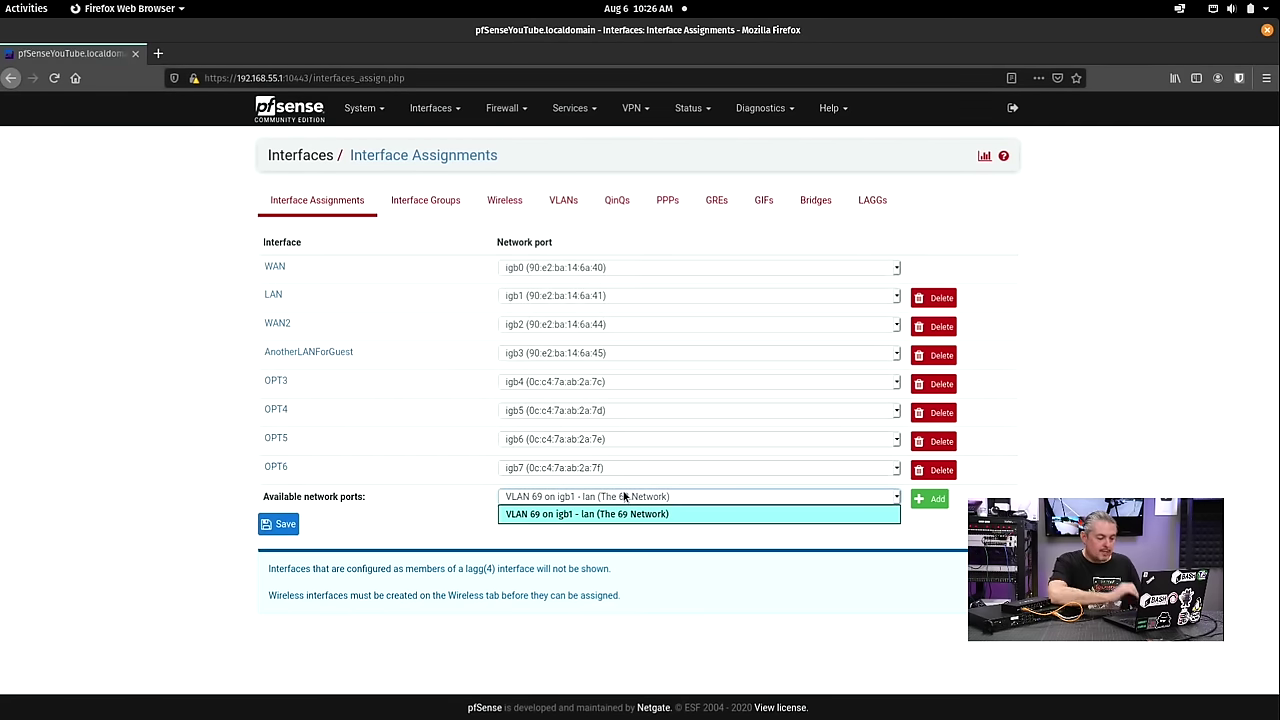
{"action": "left_click", "coordinate": [764, 512]}
{"action": "left_click", "coordinate": [929, 498]}
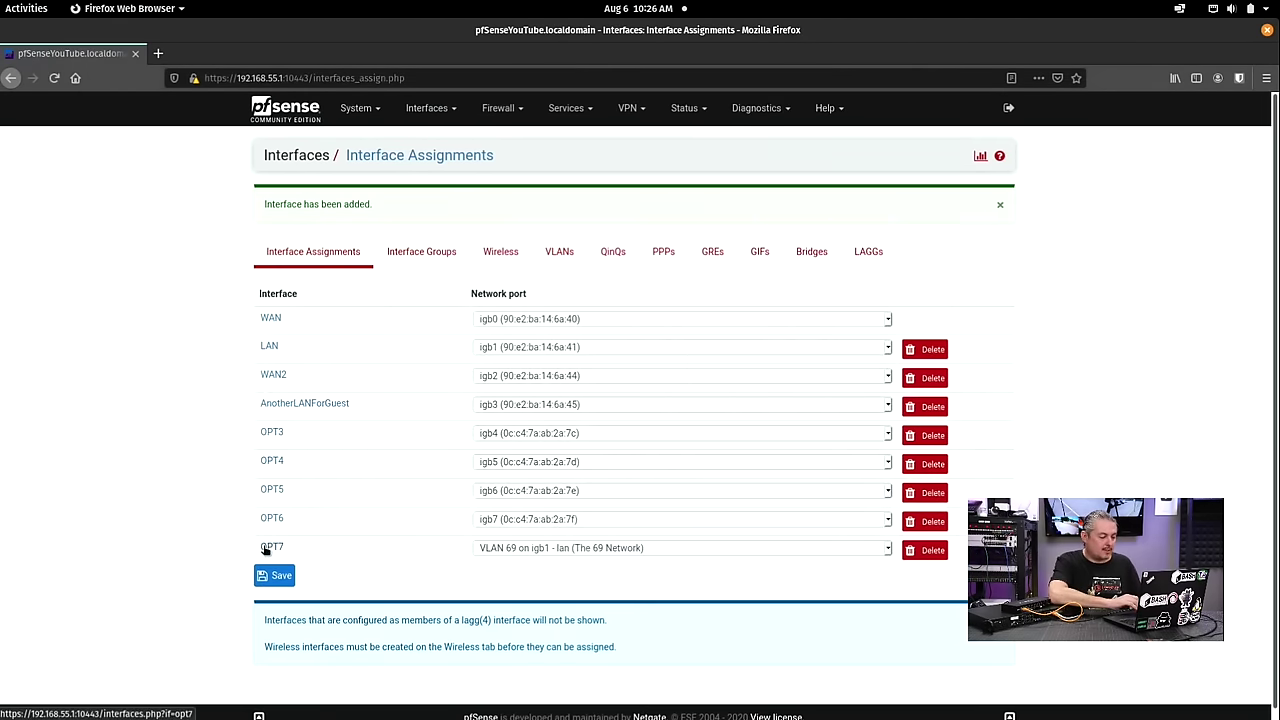
Open the new OPT7 interface, enable it and set its description to VLAN69
{"action": "left_click", "coordinate": [272, 547]}
{"action": "left_click", "coordinate": [433, 220]}
{"action": "double_click", "coordinate": [435, 249]}
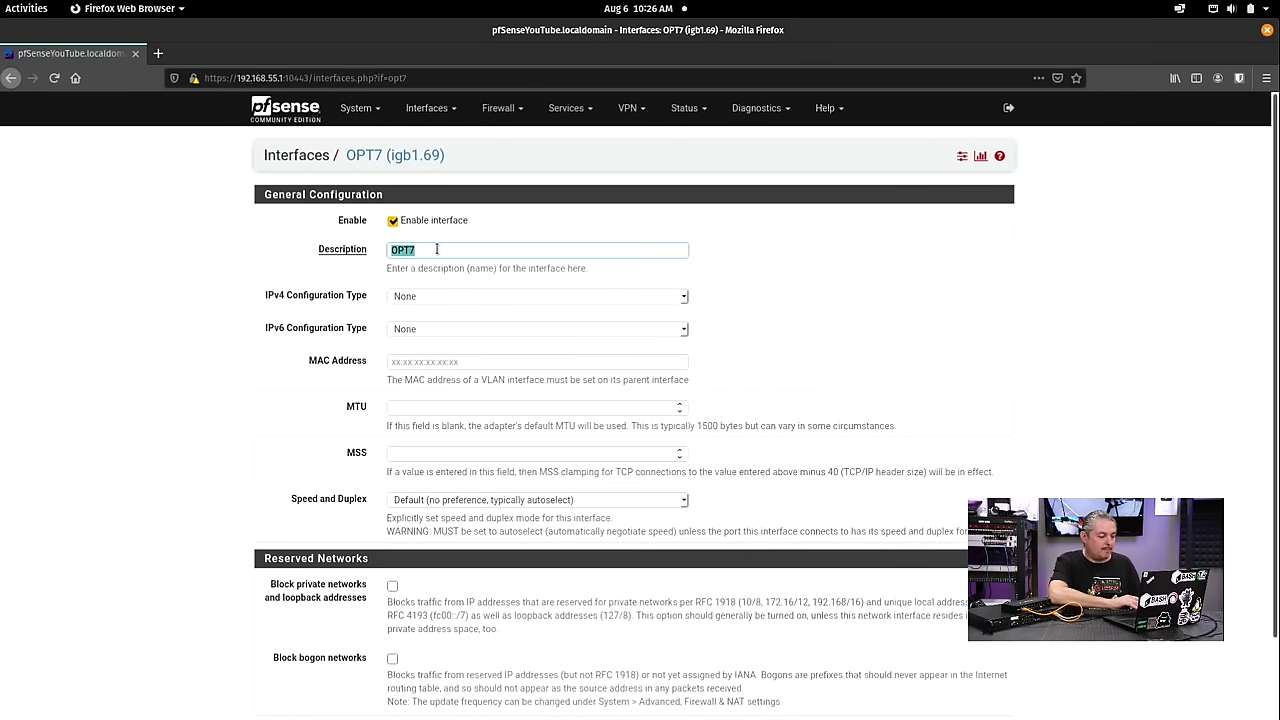
{"action": "type", "text": "vl"}
{"action": "key", "text": "BackSpace"}
{"action": "type", "text": "VL"}
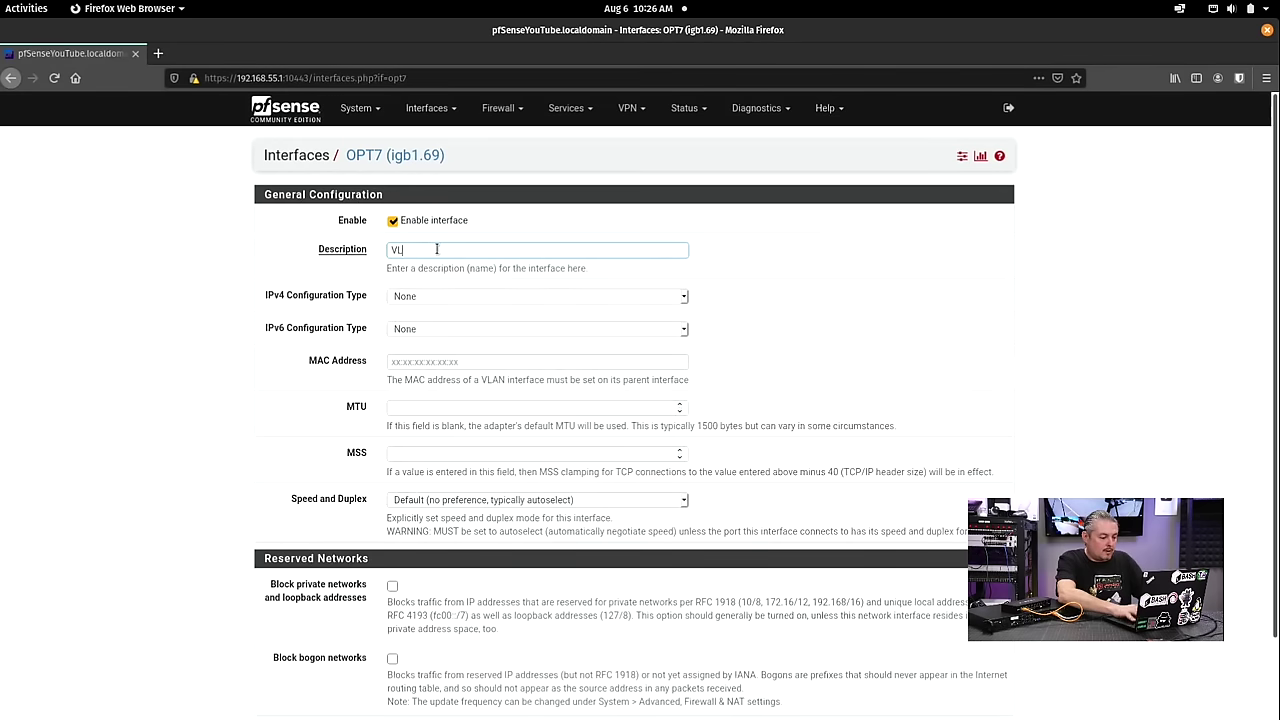
{"action": "type", "text": "AN69"}
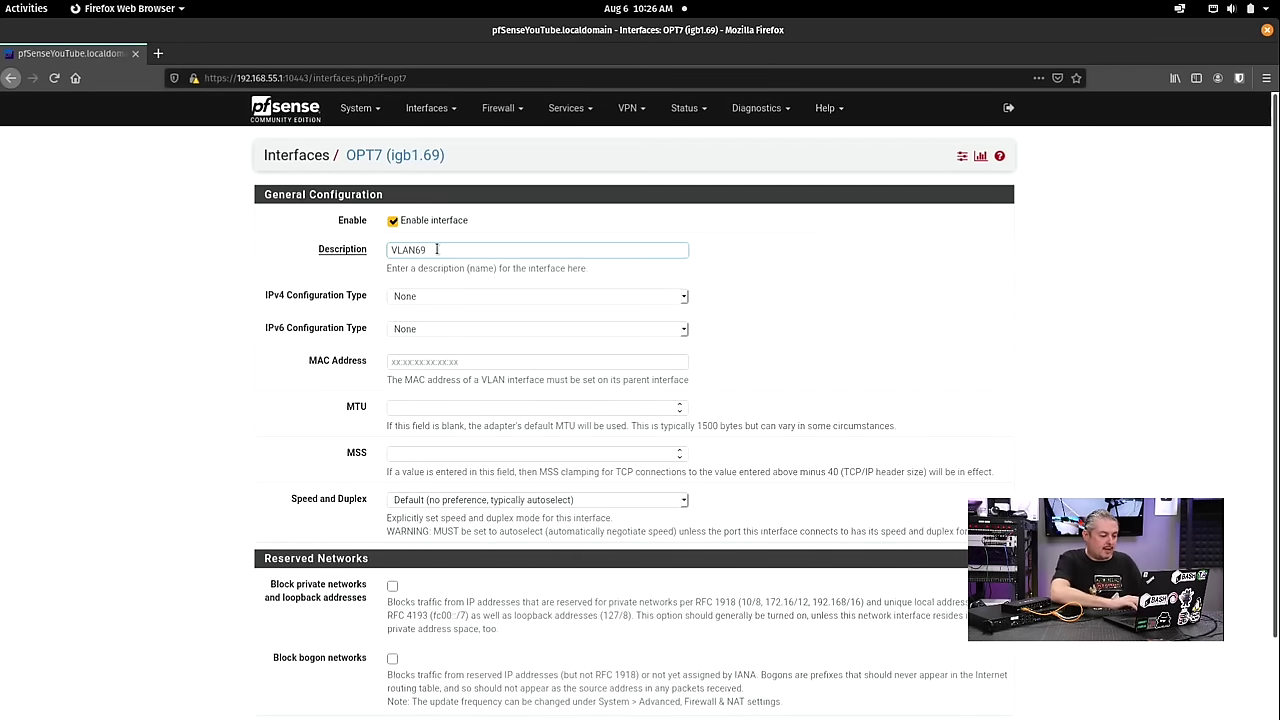
Set the interface's IPv4 configuration to Static IPv4 with the address 192.168.61.1 and a /24 mask
{"action": "left_click", "coordinate": [437, 298]}
{"action": "left_click", "coordinate": [428, 332]}
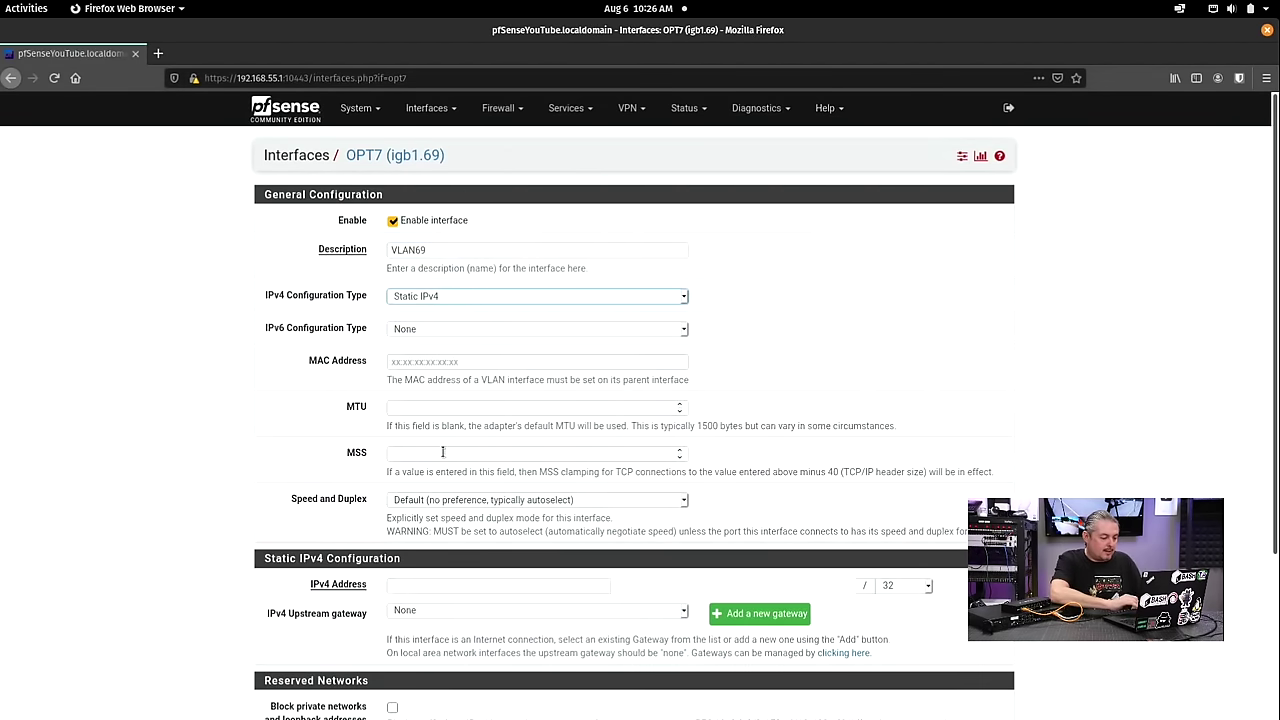
{"action": "left_click", "coordinate": [415, 586]}
{"action": "type", "text": "192."}
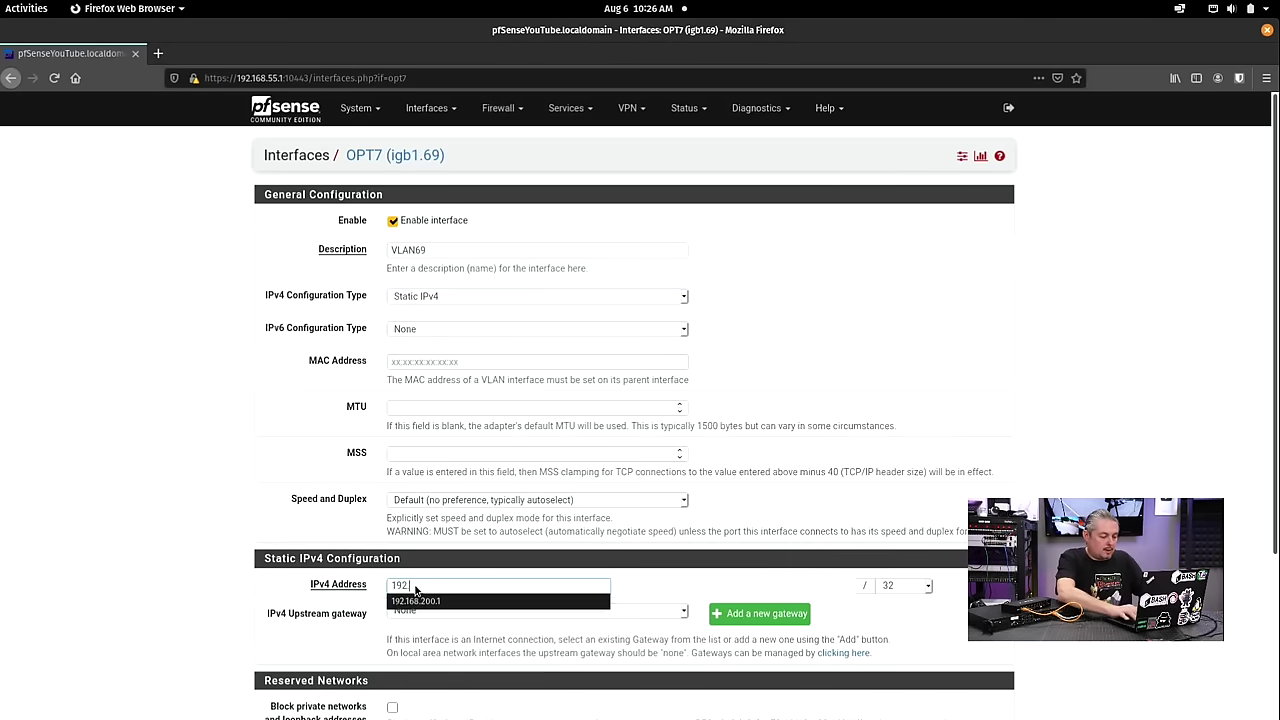
{"action": "type", "text": "168.61.1"}
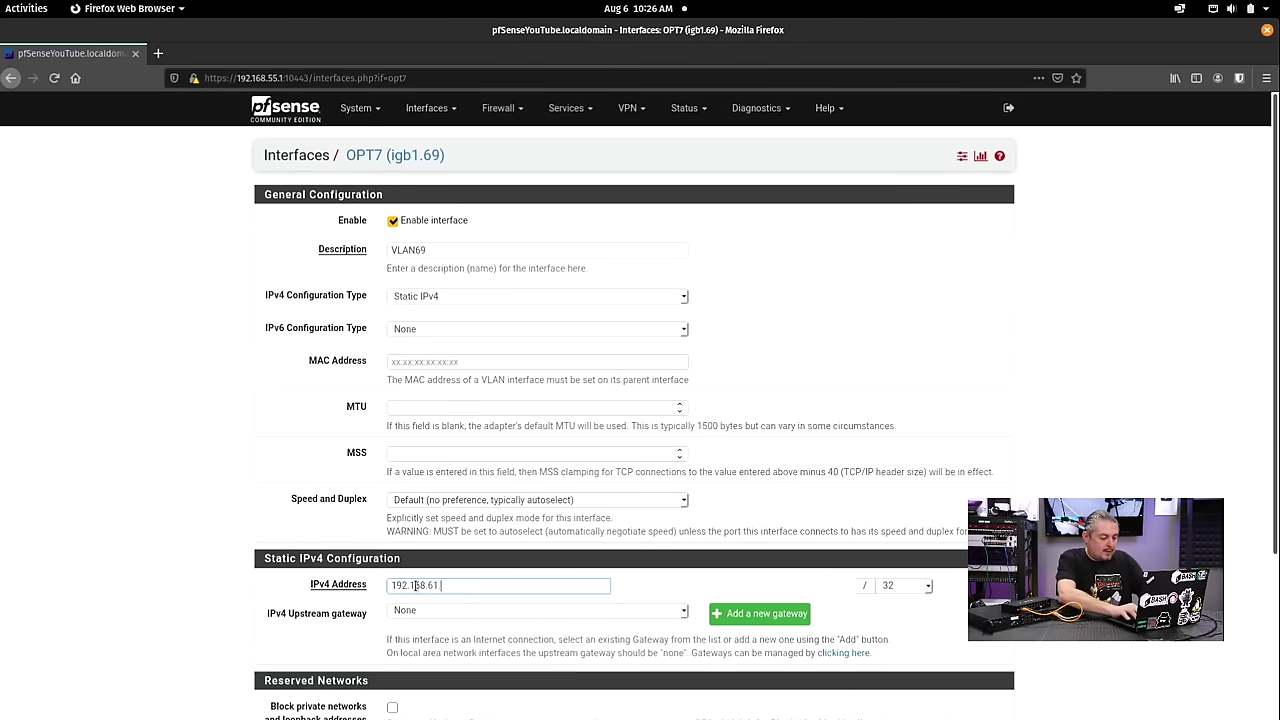
{"action": "left_click", "coordinate": [924, 587]}
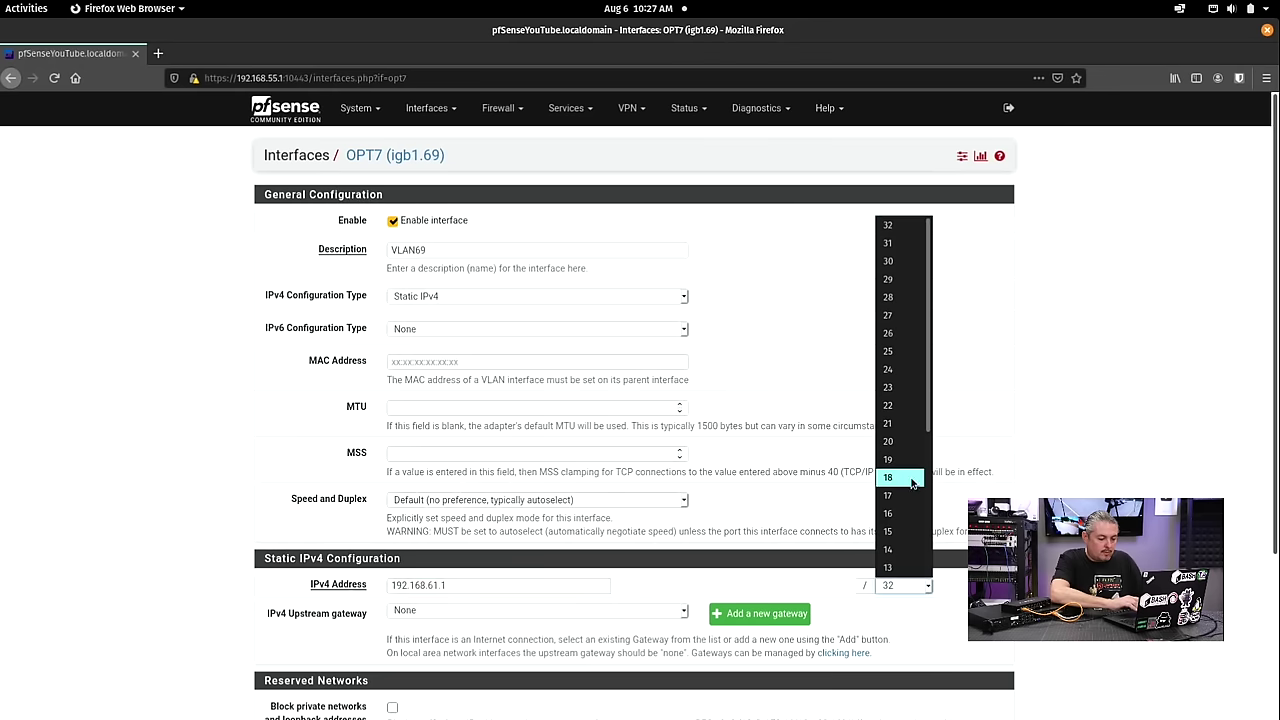
{"action": "left_click", "coordinate": [903, 370]}
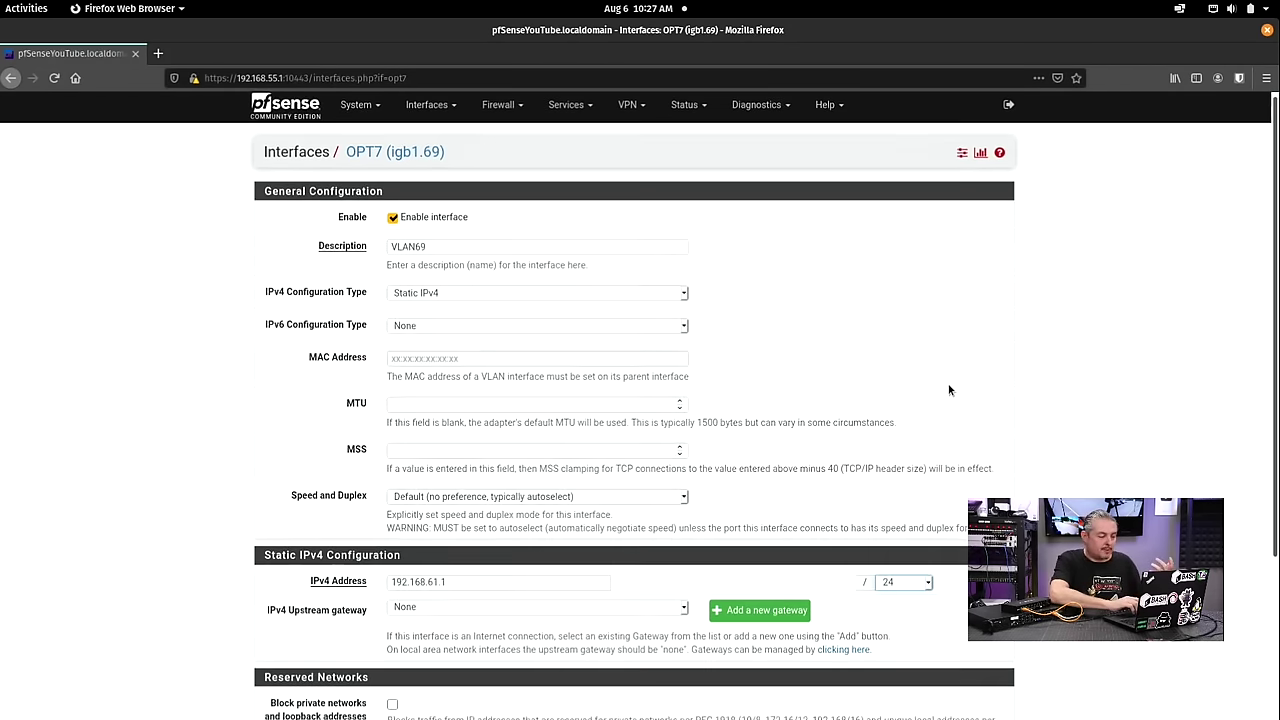
Correct the interface's IPv4 address to 192.168.69.1, then save and apply the VLAN69 configuration
{"action": "scroll", "coordinate": [950, 390], "scroll_direction": "down", "scroll_amount": 2}
{"action": "scroll", "coordinate": [950, 390], "scroll_direction": "down", "scroll_amount": 2}
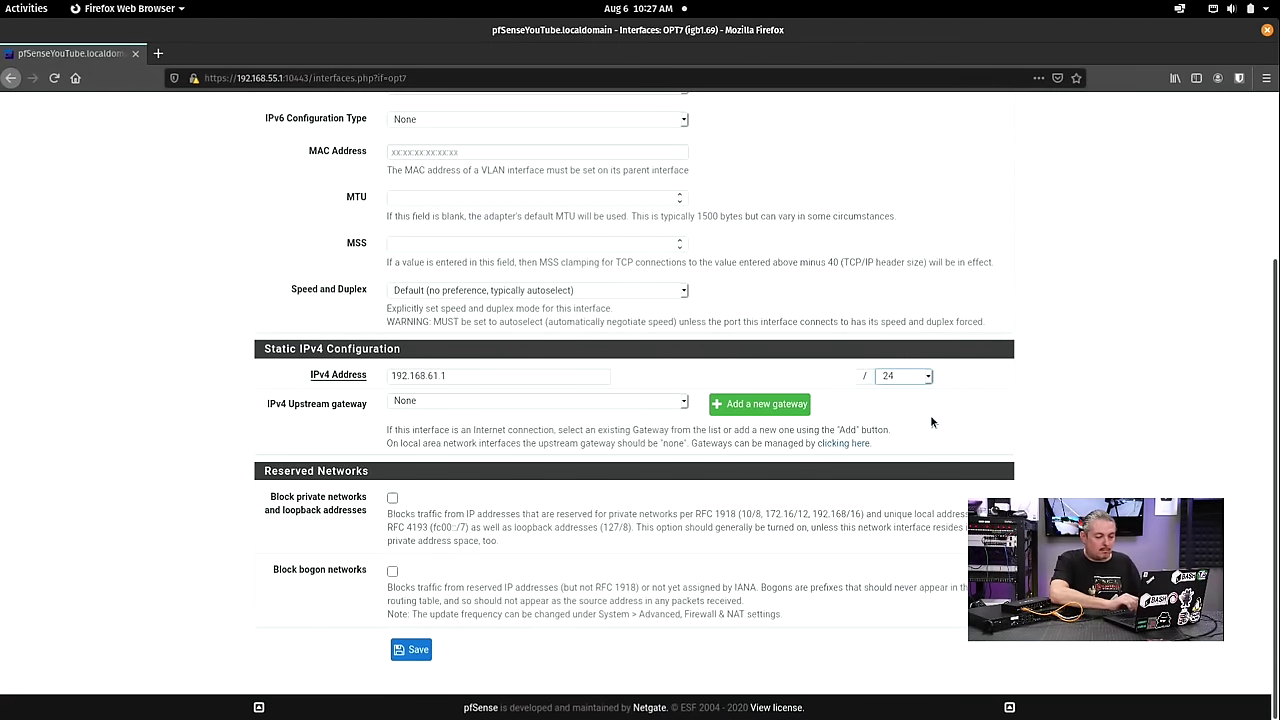
{"action": "left_click", "coordinate": [922, 378]}
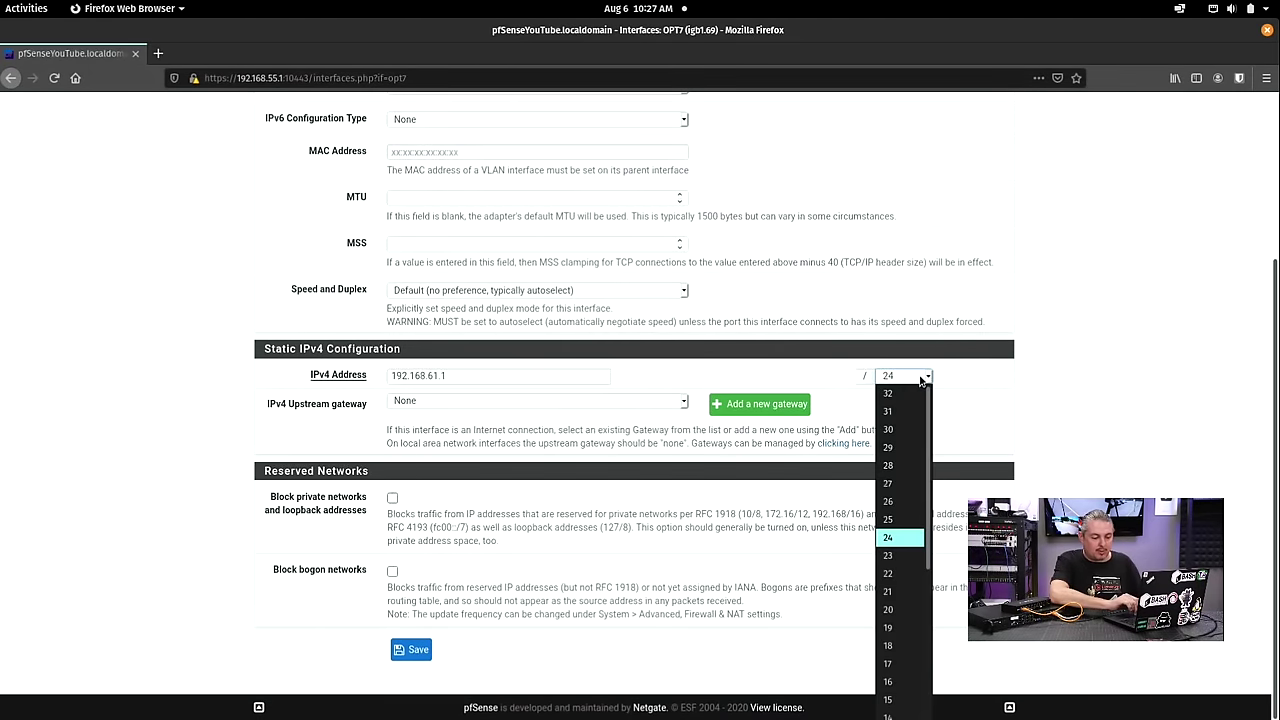
{"action": "left_click", "coordinate": [922, 378]}
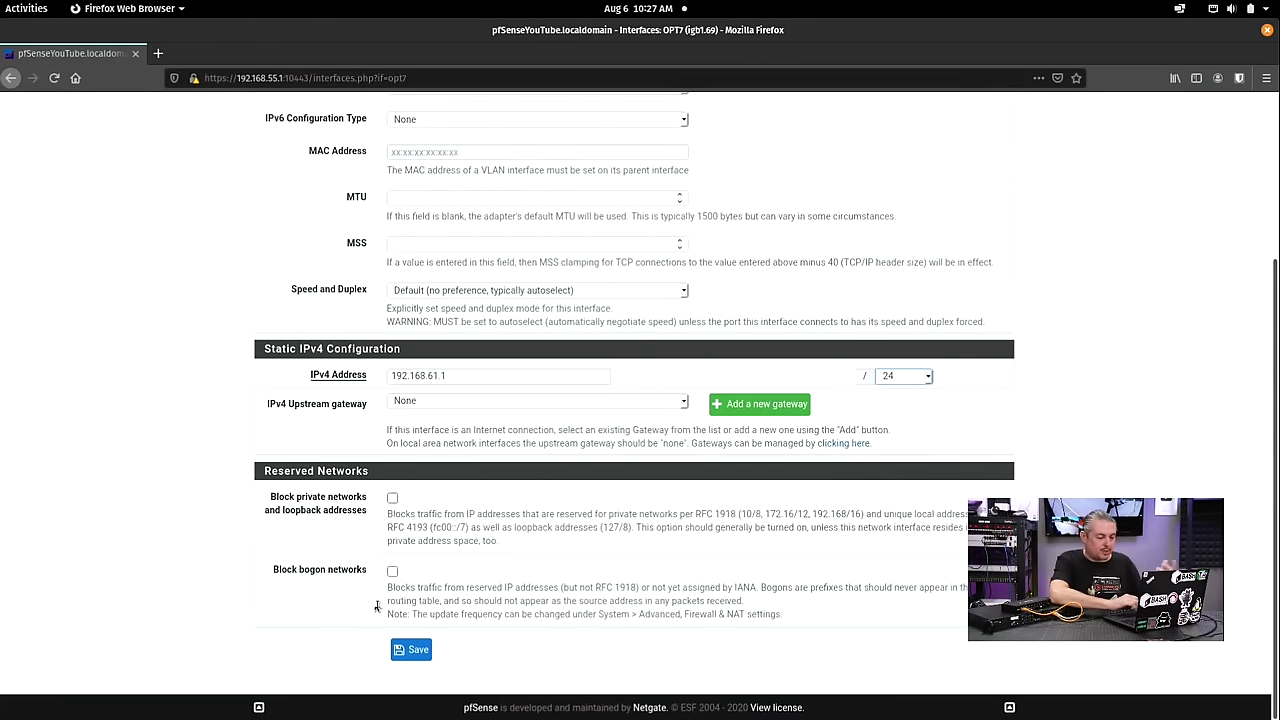
{"action": "left_click", "coordinate": [487, 378]}
{"action": "key", "text": "Left"}
{"action": "key", "text": "Left"}
{"action": "key", "text": "shift+Left"}
{"action": "type", "text": "9"}
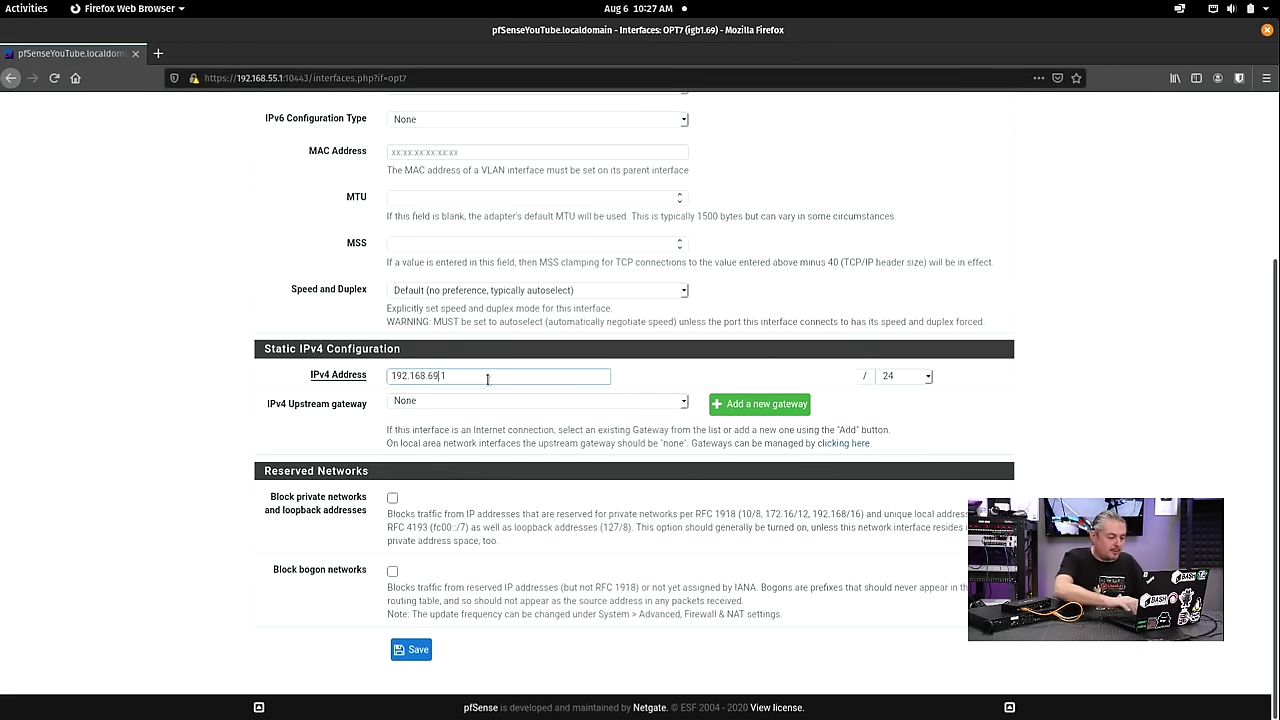
{"action": "key", "text": "ctrl+a"}
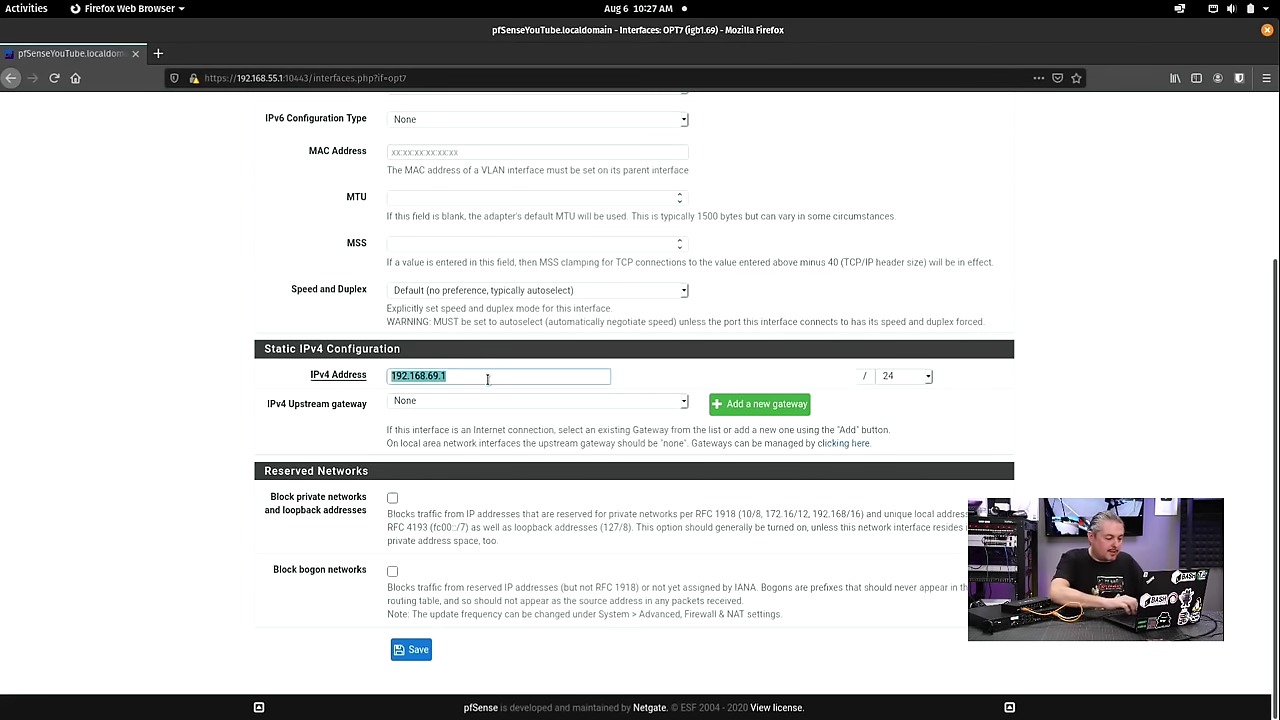
{"action": "left_click", "coordinate": [410, 652]}
{"action": "left_click", "coordinate": [960, 209]}
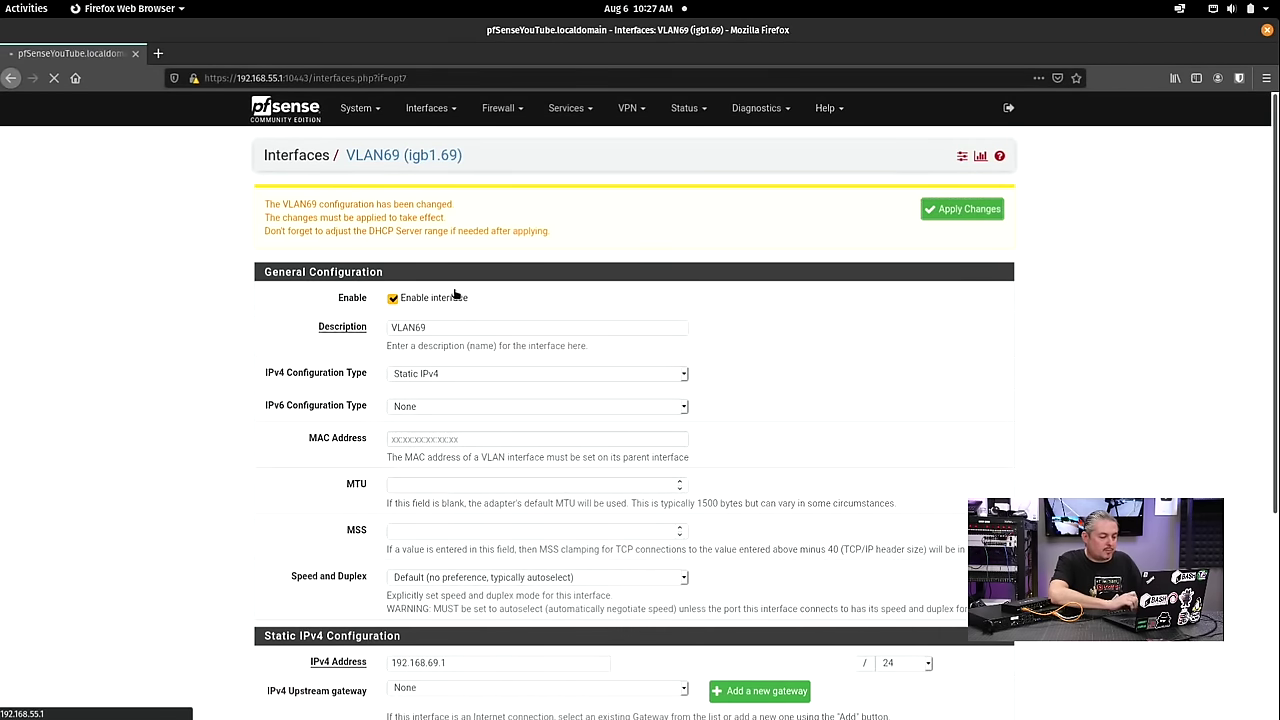
Open the firewall rules for the VLAN69 interface
{"action": "left_click", "coordinate": [498, 108]}
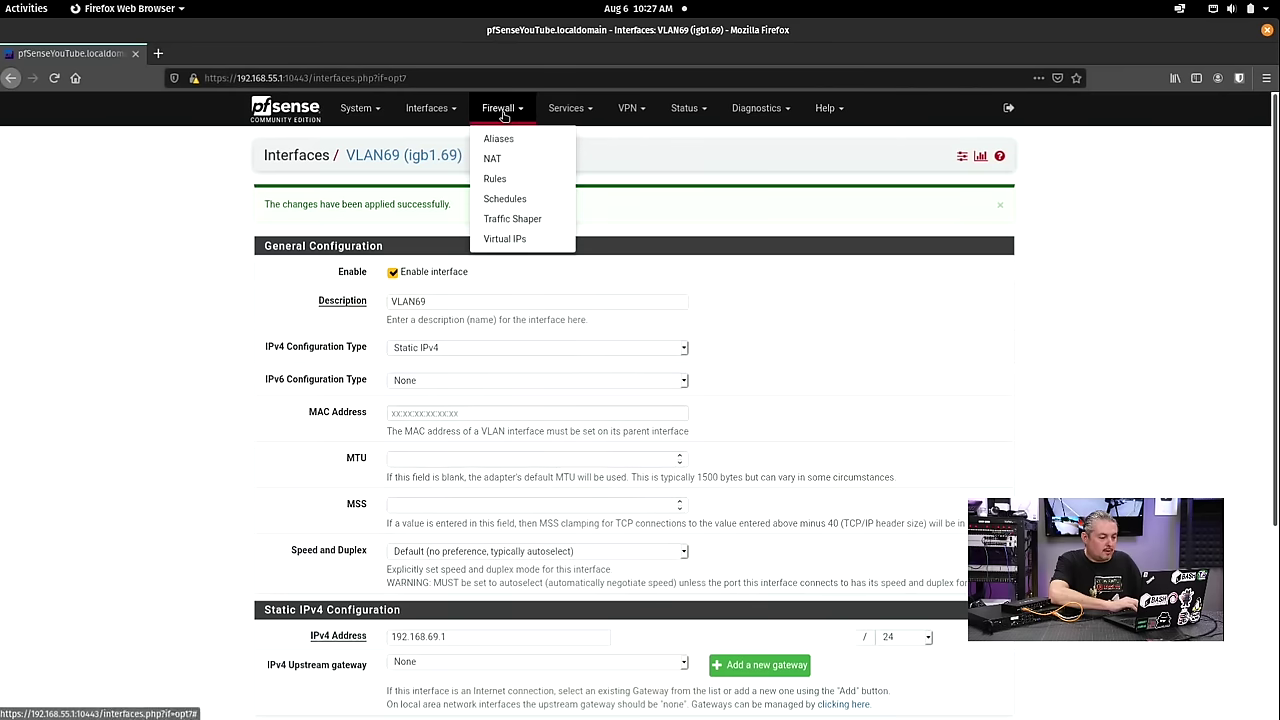
{"action": "left_click", "coordinate": [504, 173]}
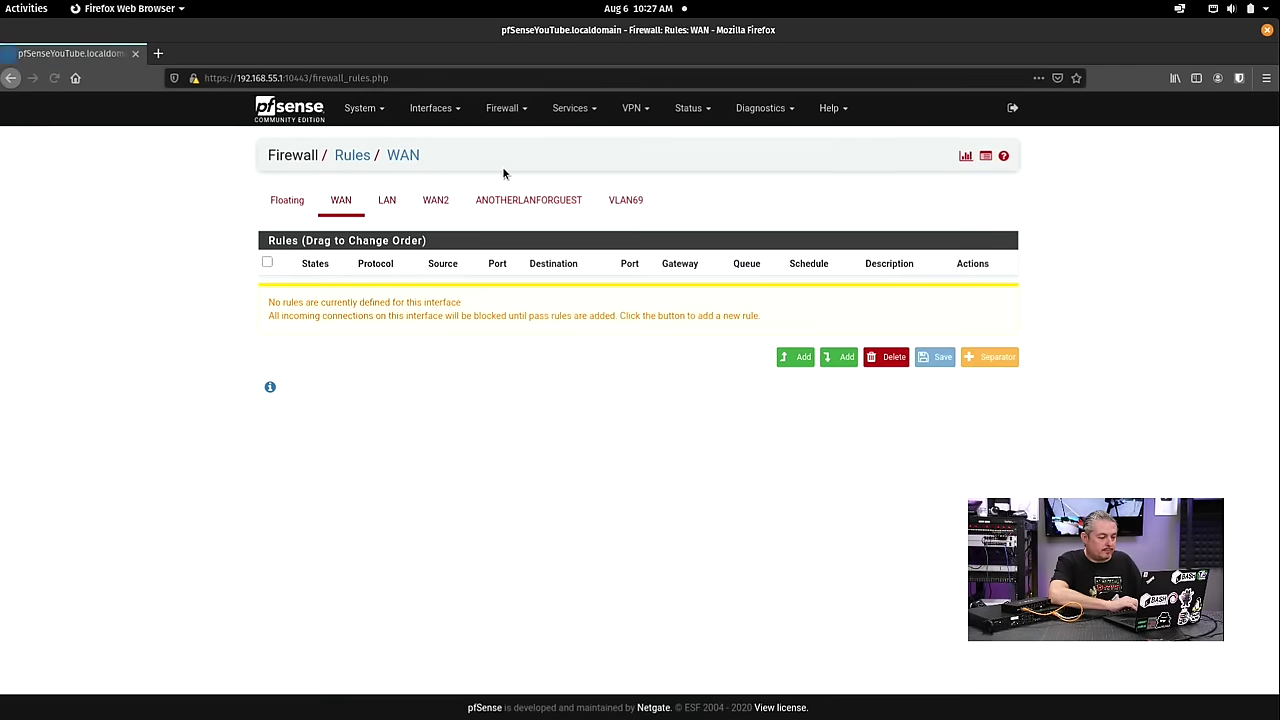
{"action": "left_click", "coordinate": [620, 201]}
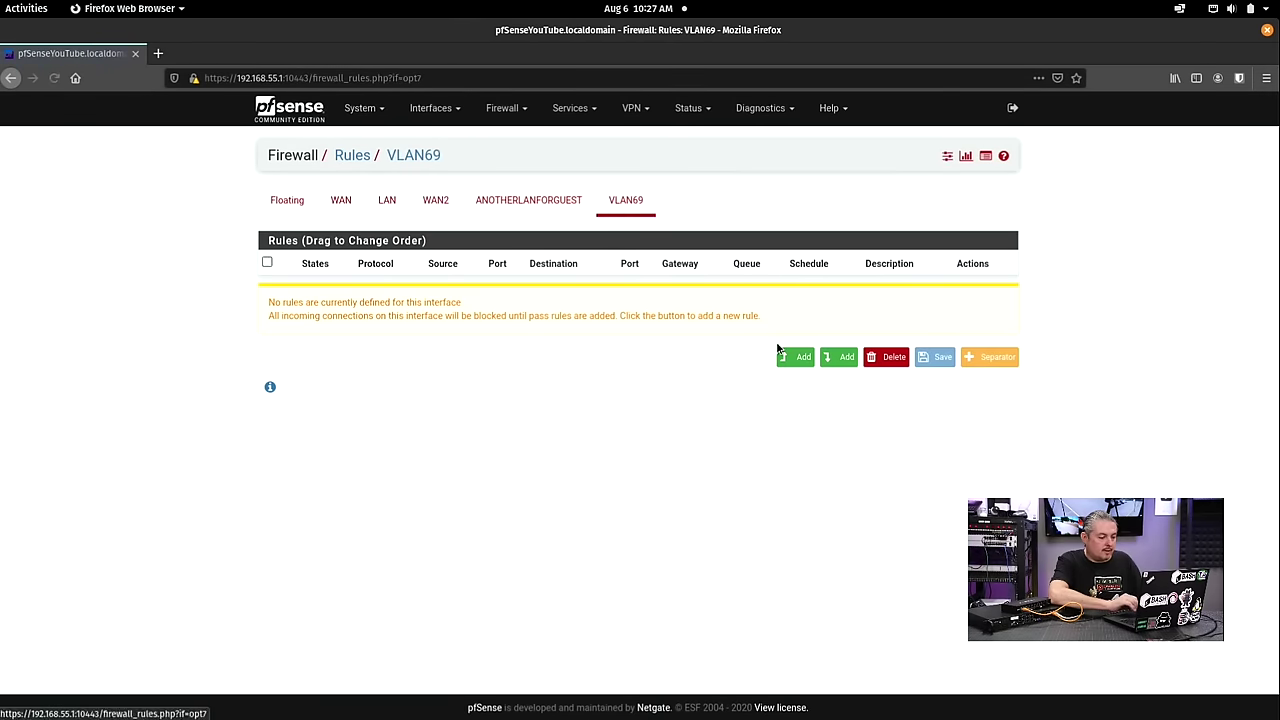
Start a new pass rule on the VLAN69 interface and set its protocol to Any
{"action": "left_click", "coordinate": [798, 357]}
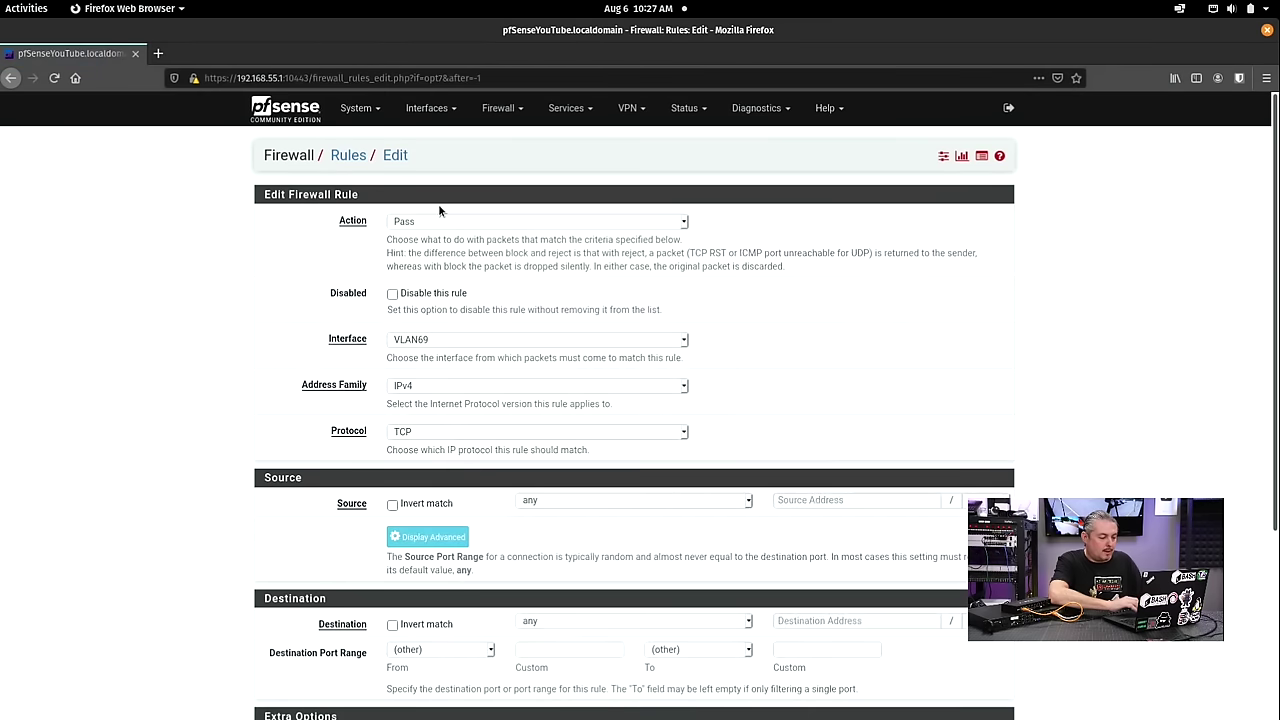
{"action": "scroll", "coordinate": [436, 324], "scroll_direction": "down", "scroll_amount": 2}
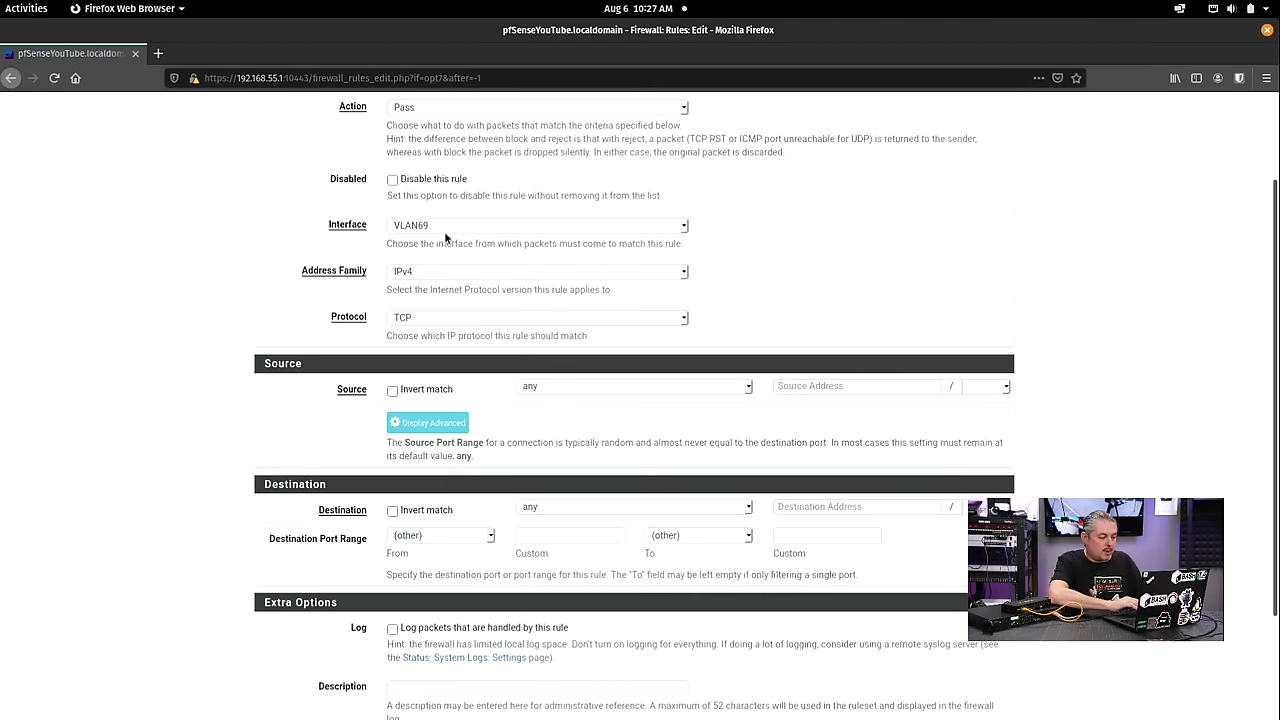
{"action": "left_click", "coordinate": [425, 317]}
{"action": "left_click", "coordinate": [422, 327]}
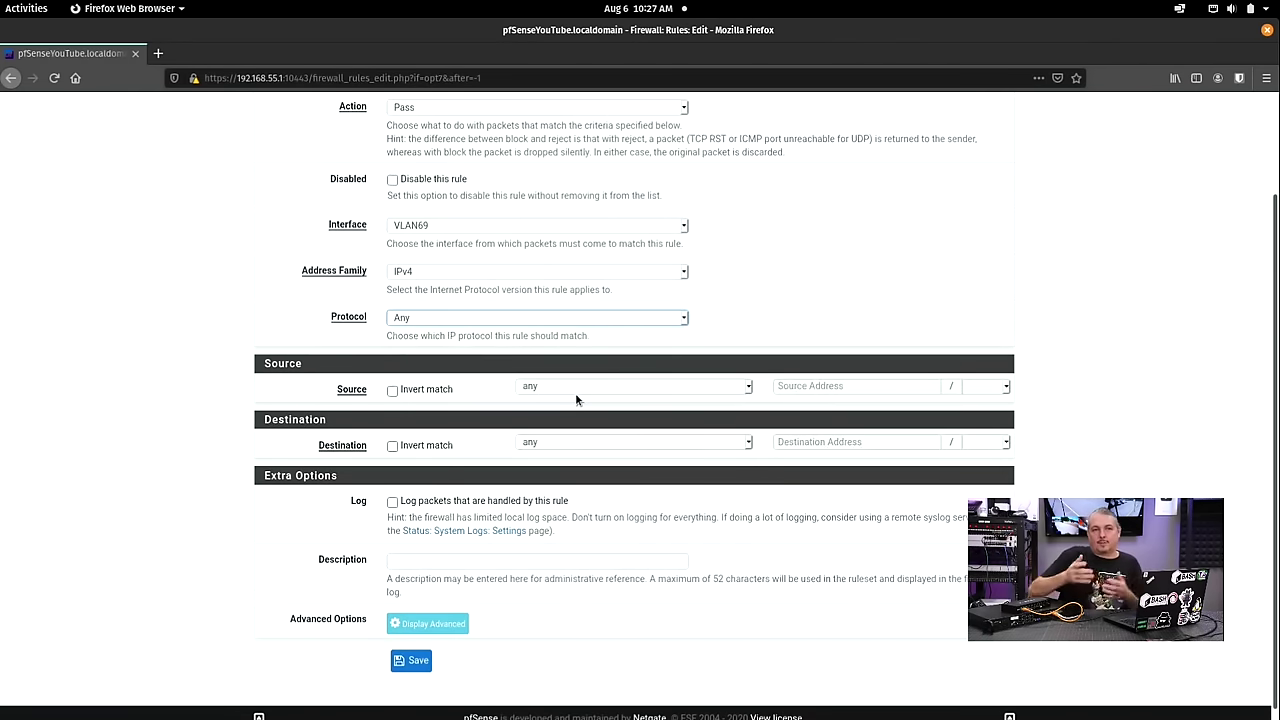
{"action": "left_click", "coordinate": [434, 446]}
{"action": "left_click", "coordinate": [556, 444]}
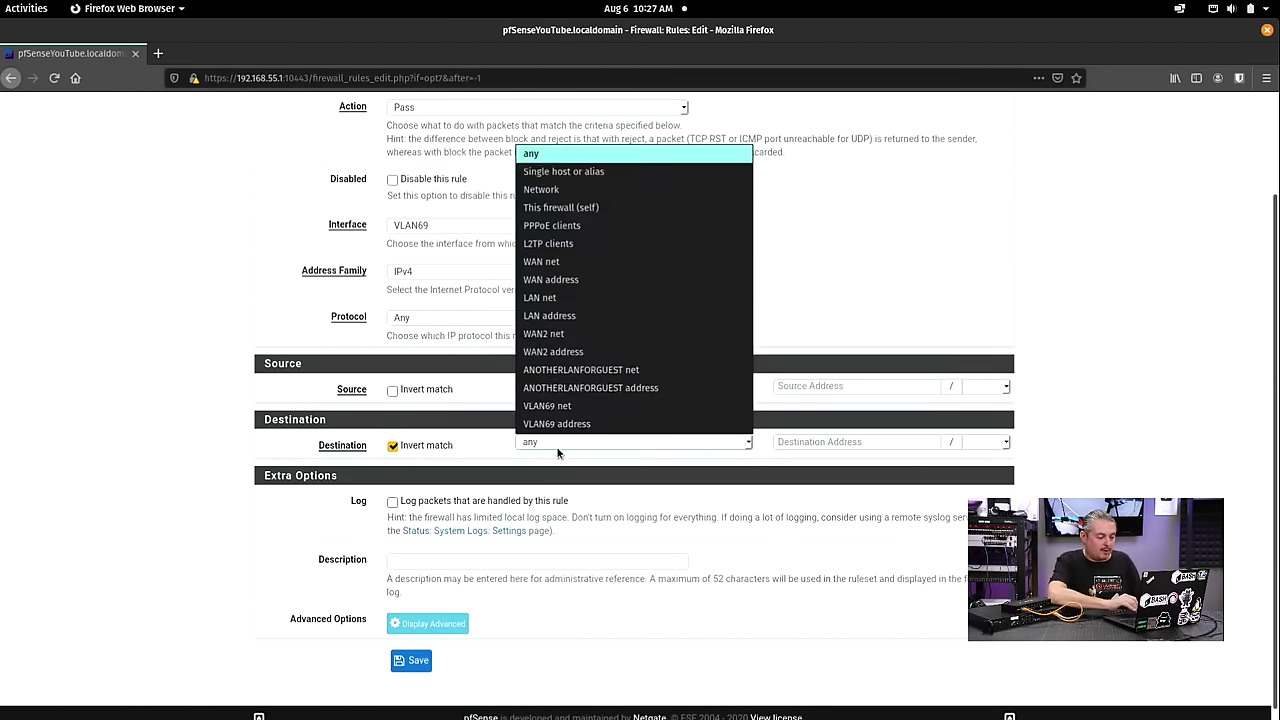
{"action": "left_click", "coordinate": [636, 173]}
{"action": "left_click", "coordinate": [822, 443]}
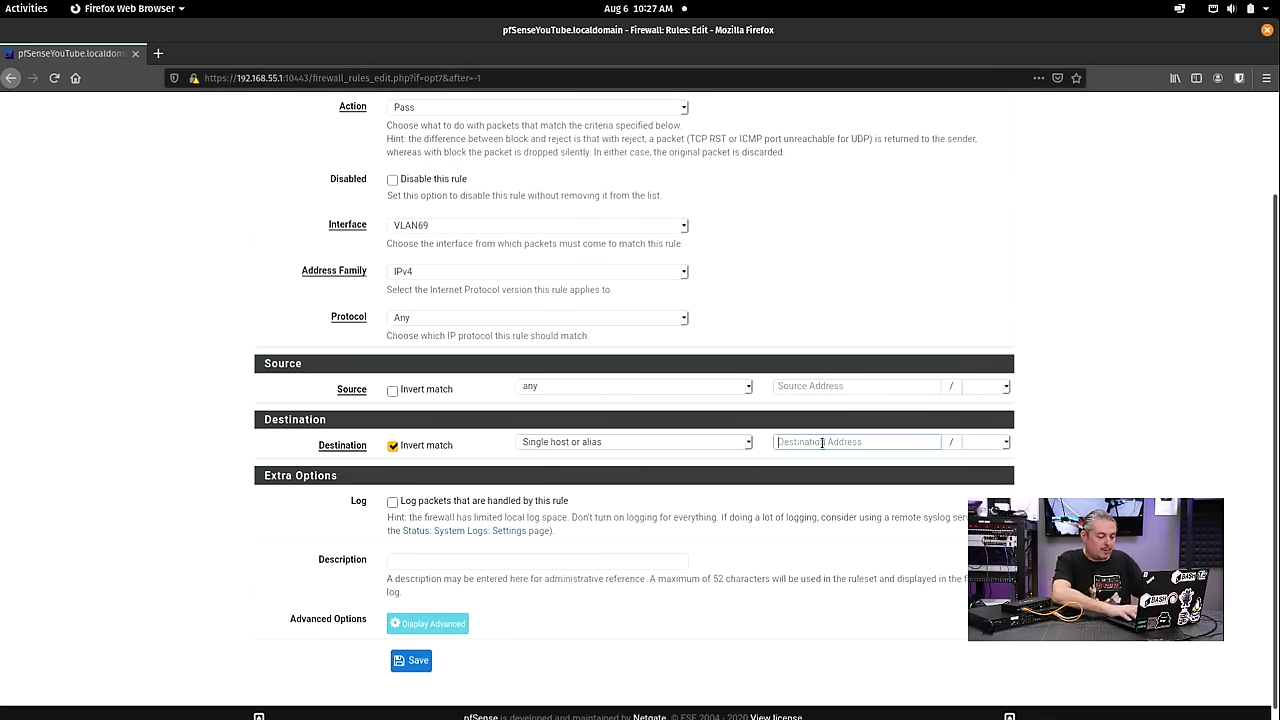
{"action": "type", "text": "My"}
{"action": "left_click", "coordinate": [822, 467]}
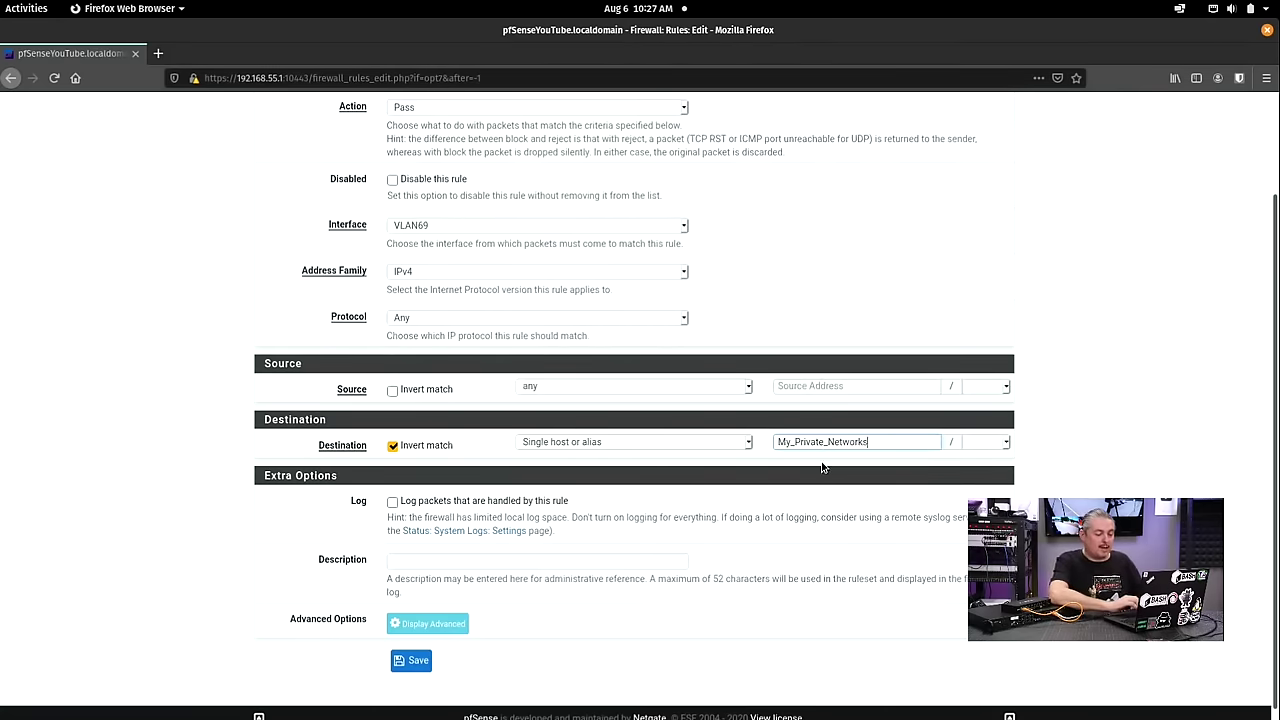
{"action": "key", "text": "ctrl+a"}
{"action": "key", "text": "BackSpace"}
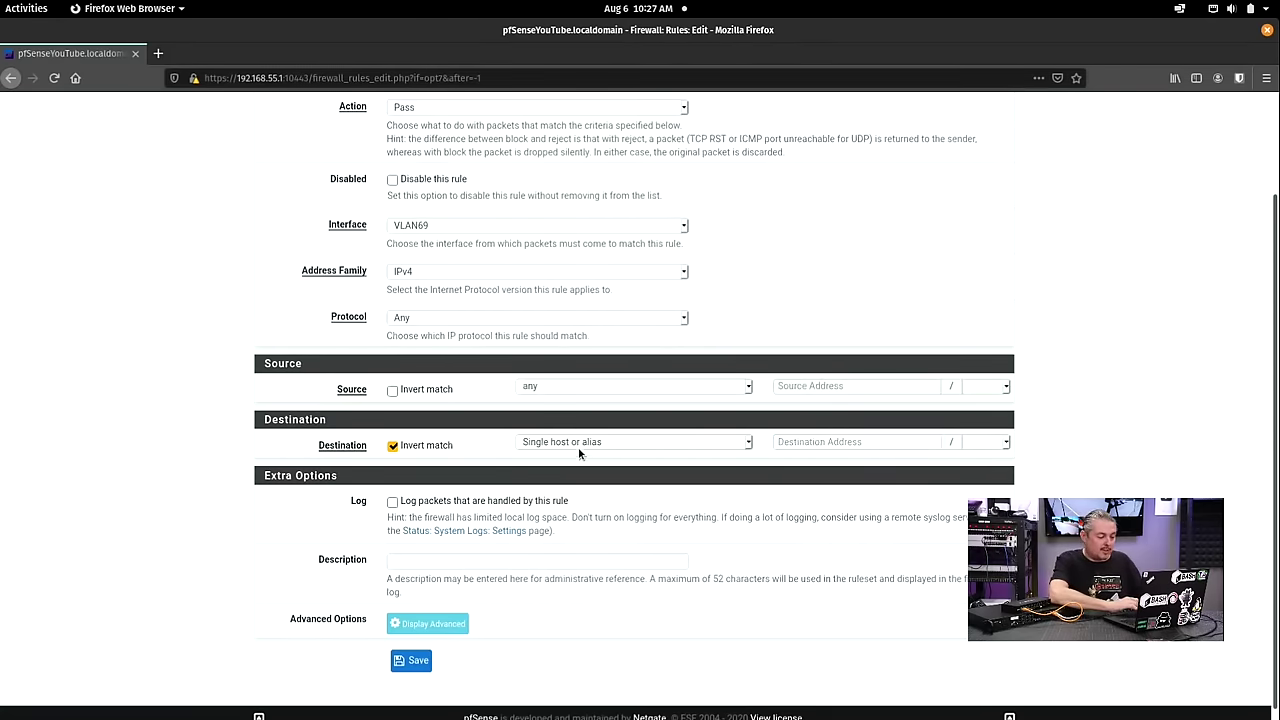
{"action": "left_click", "coordinate": [580, 453]}
{"action": "left_click", "coordinate": [580, 155]}
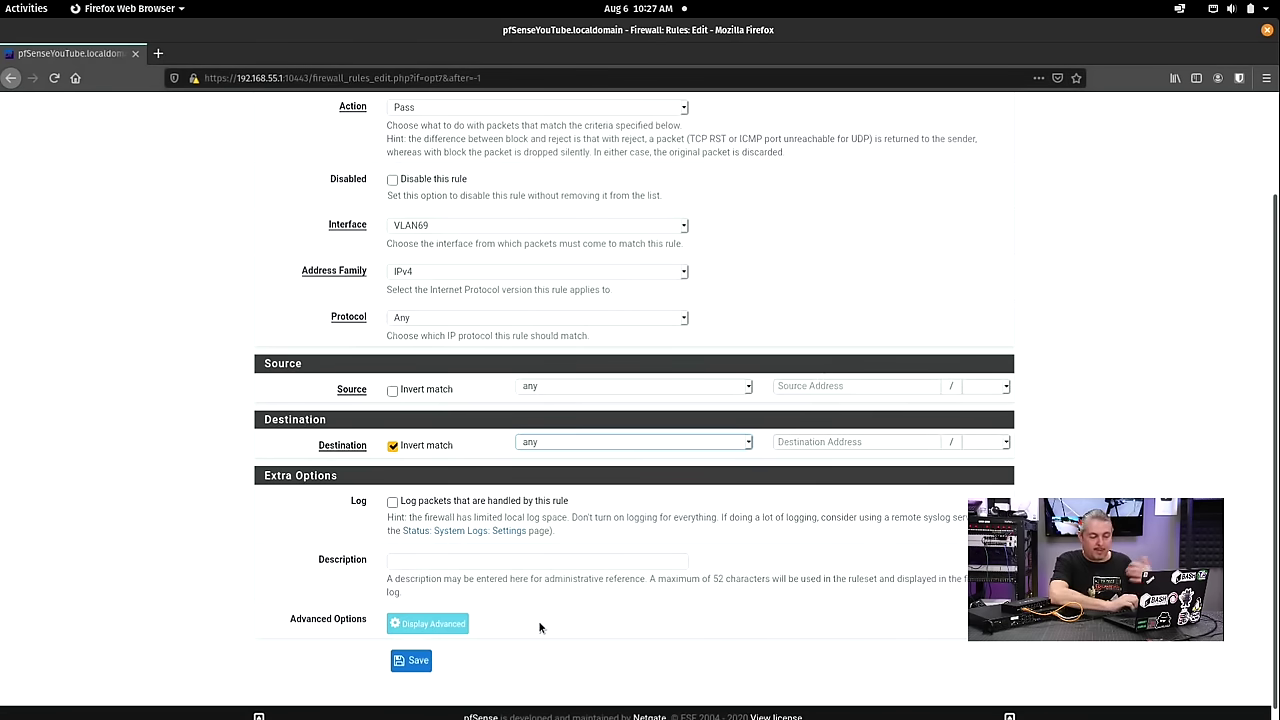
{"action": "left_click", "coordinate": [412, 445]}
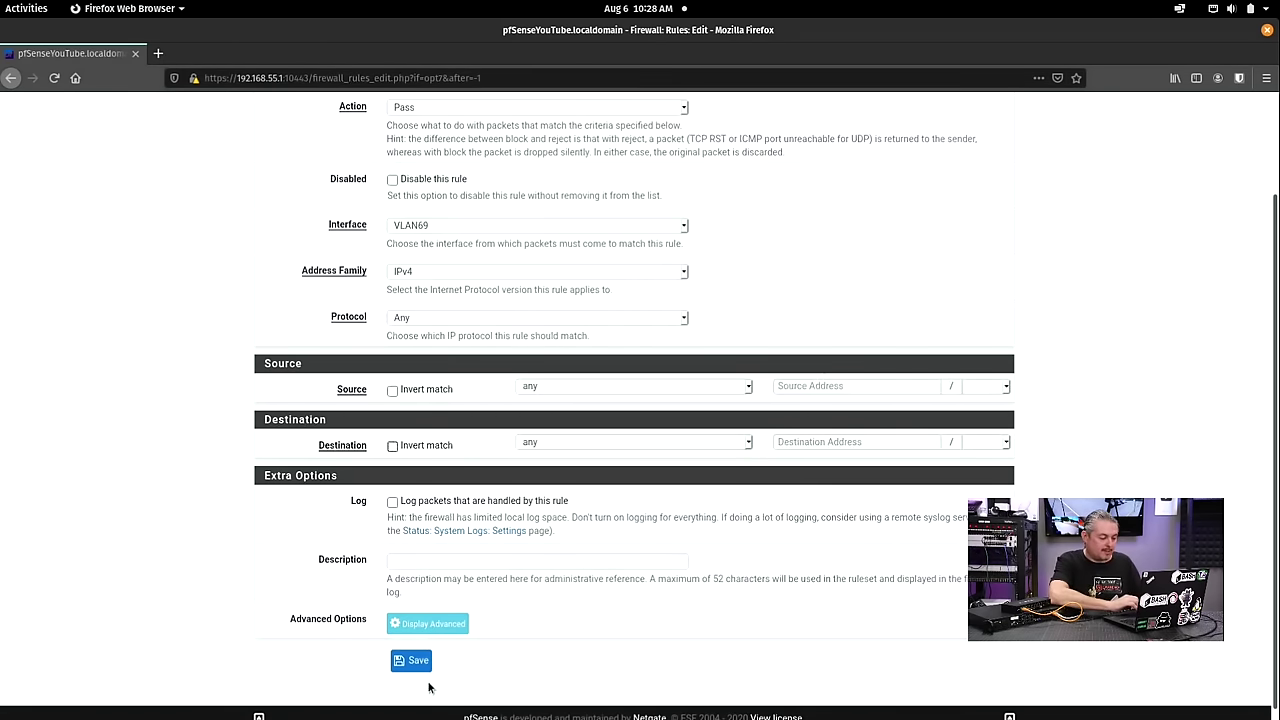
Describe the VLAN69 pass rule as "Allow All", then save it and apply the firewall changes
{"action": "left_click", "coordinate": [466, 558]}
{"action": "type", "text": "All"}
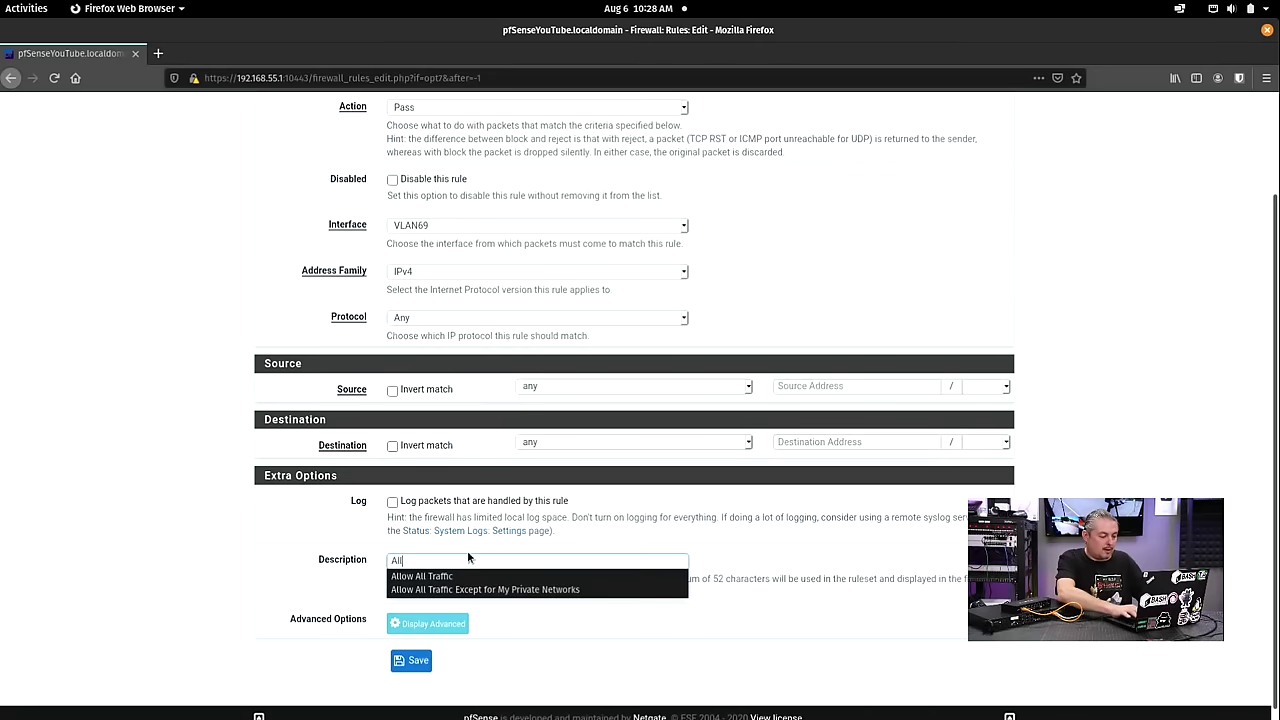
{"action": "type", "text": "ow All"}
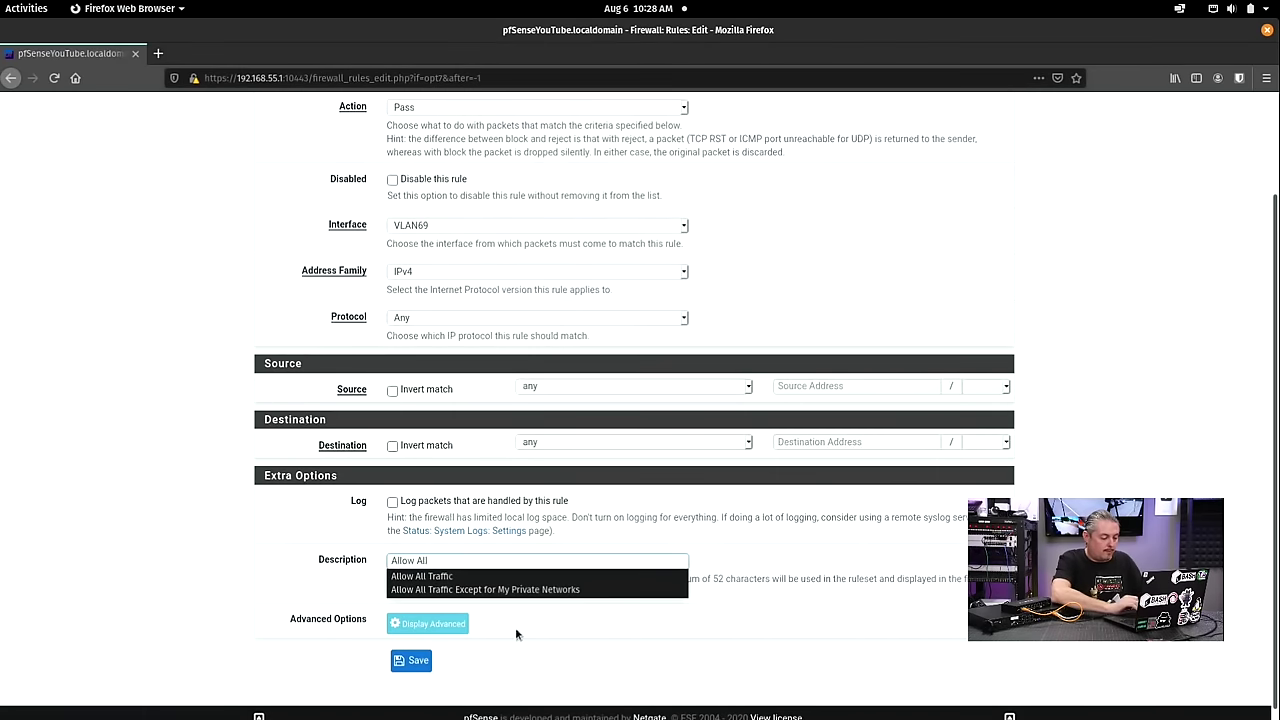
{"action": "left_click", "coordinate": [414, 663]}
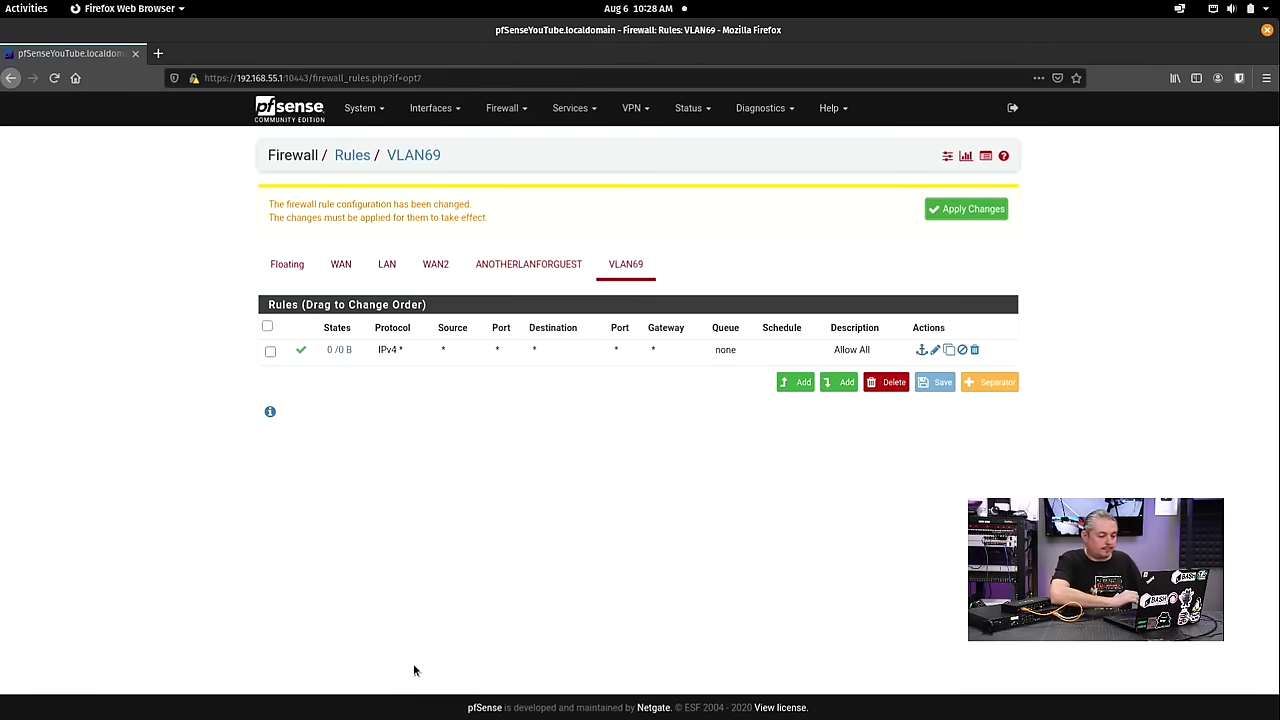
{"action": "left_click", "coordinate": [965, 212]}
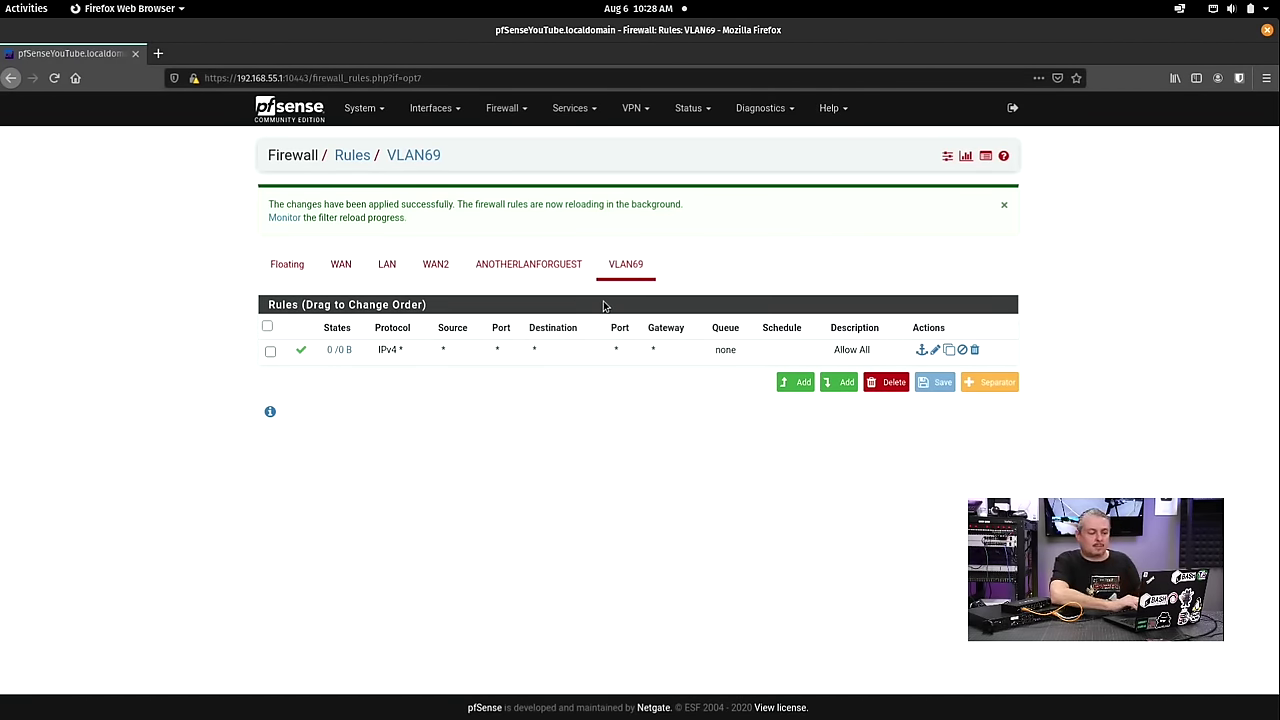
Add the network 192.168.69.0 with a /24 mask to the My_Private_Networks alias
{"action": "left_click", "coordinate": [540, 266]}
{"action": "left_click", "coordinate": [630, 198]}
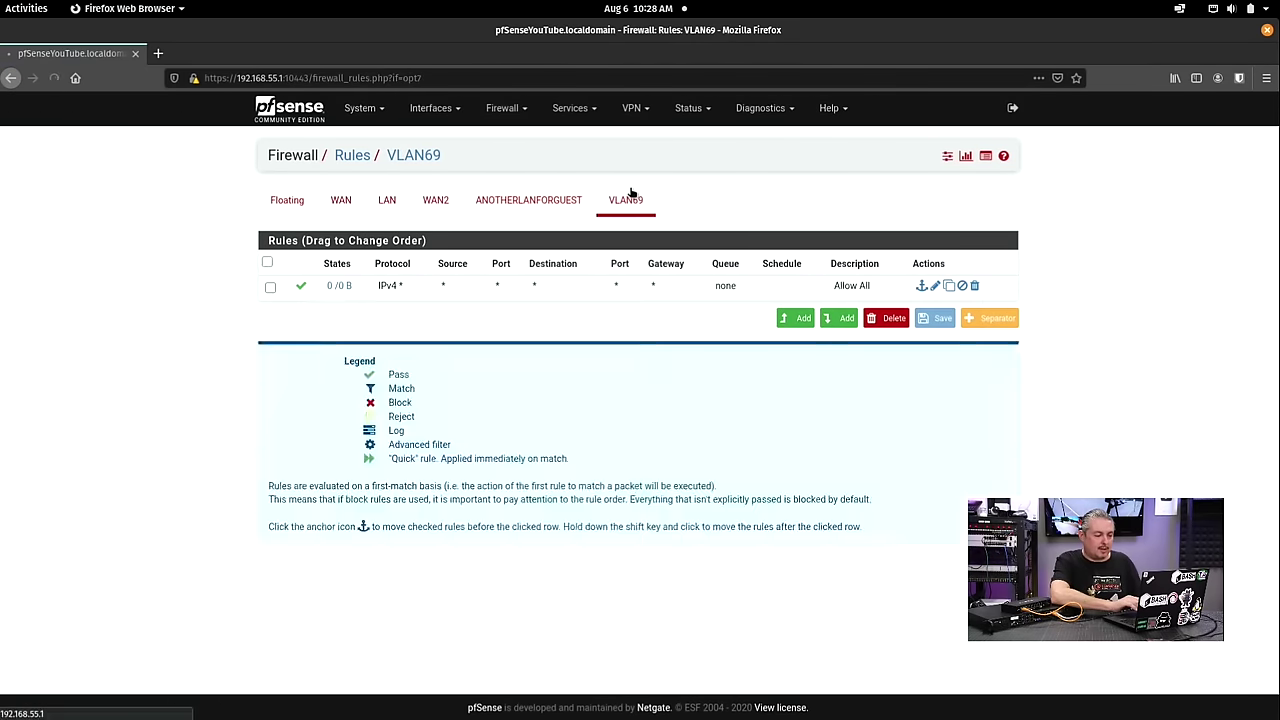
{"action": "left_click", "coordinate": [518, 121]}
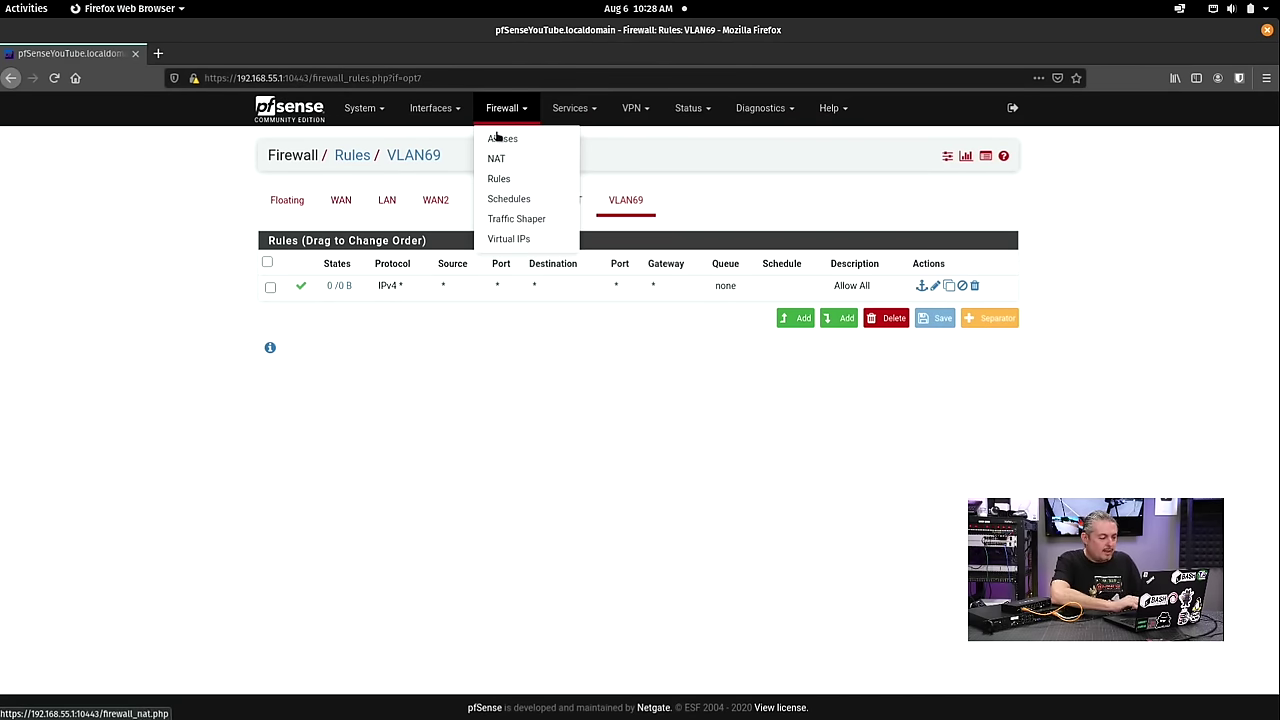
{"action": "left_click", "coordinate": [530, 136]}
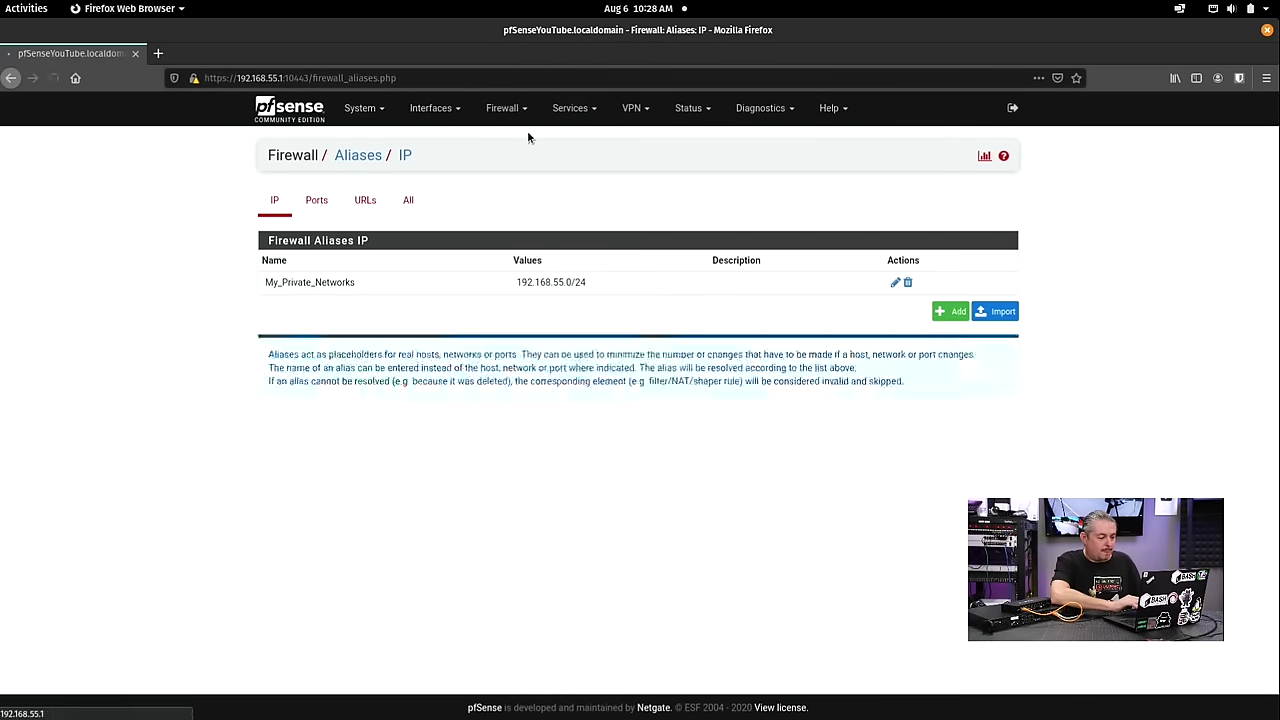
{"action": "left_click", "coordinate": [894, 283]}
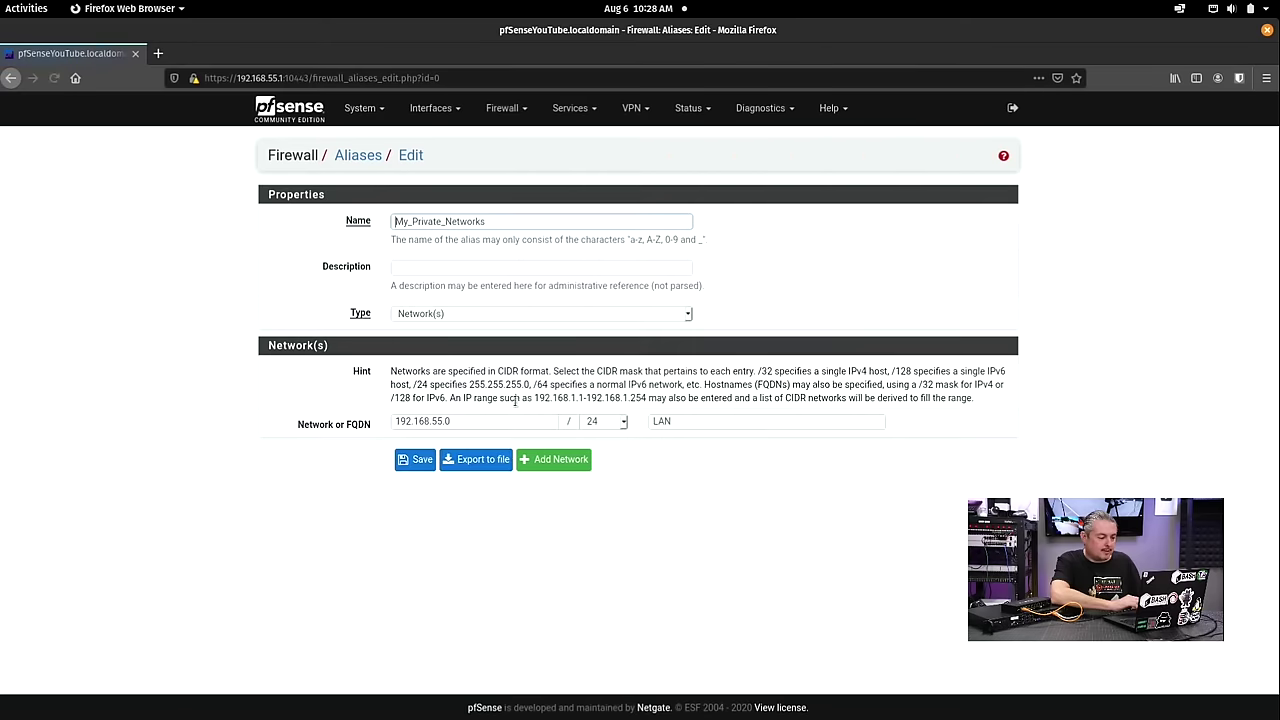
{"action": "left_click", "coordinate": [559, 462]}
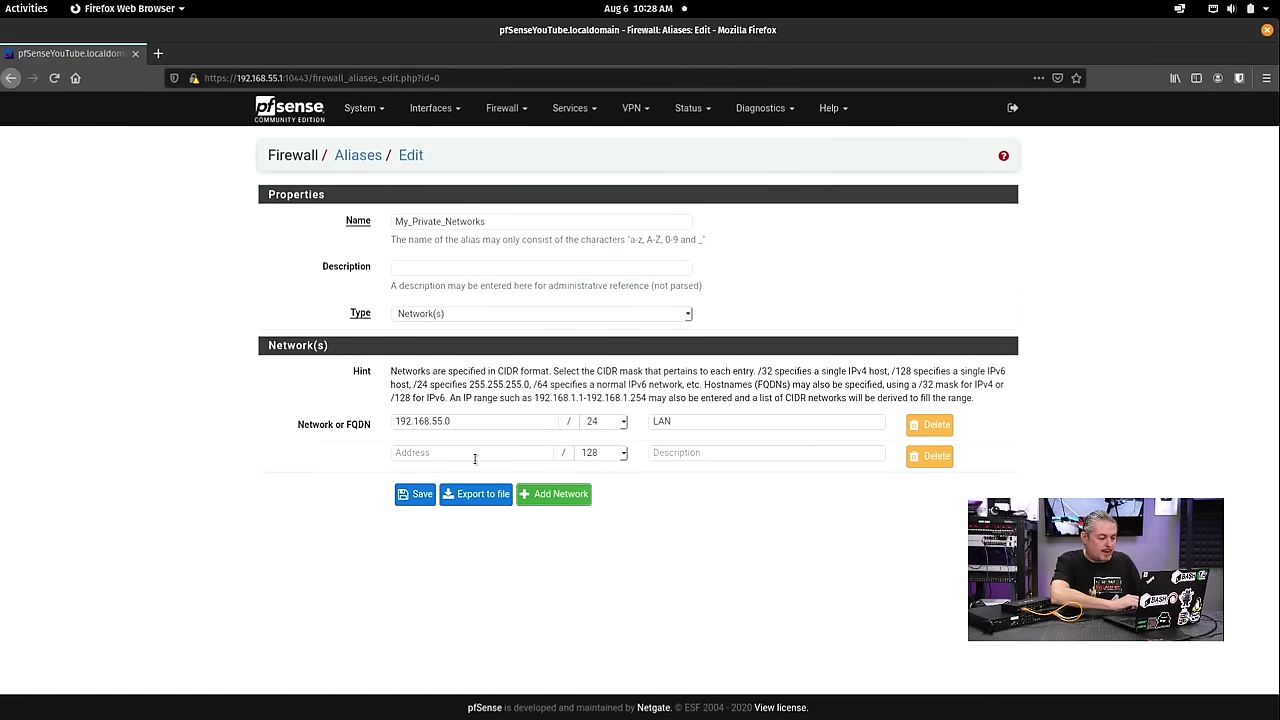
{"action": "left_click", "coordinate": [489, 446]}
{"action": "type", "text": "192.168.69.1"}
{"action": "key", "text": "BackSpace"}
{"action": "type", "text": "0"}
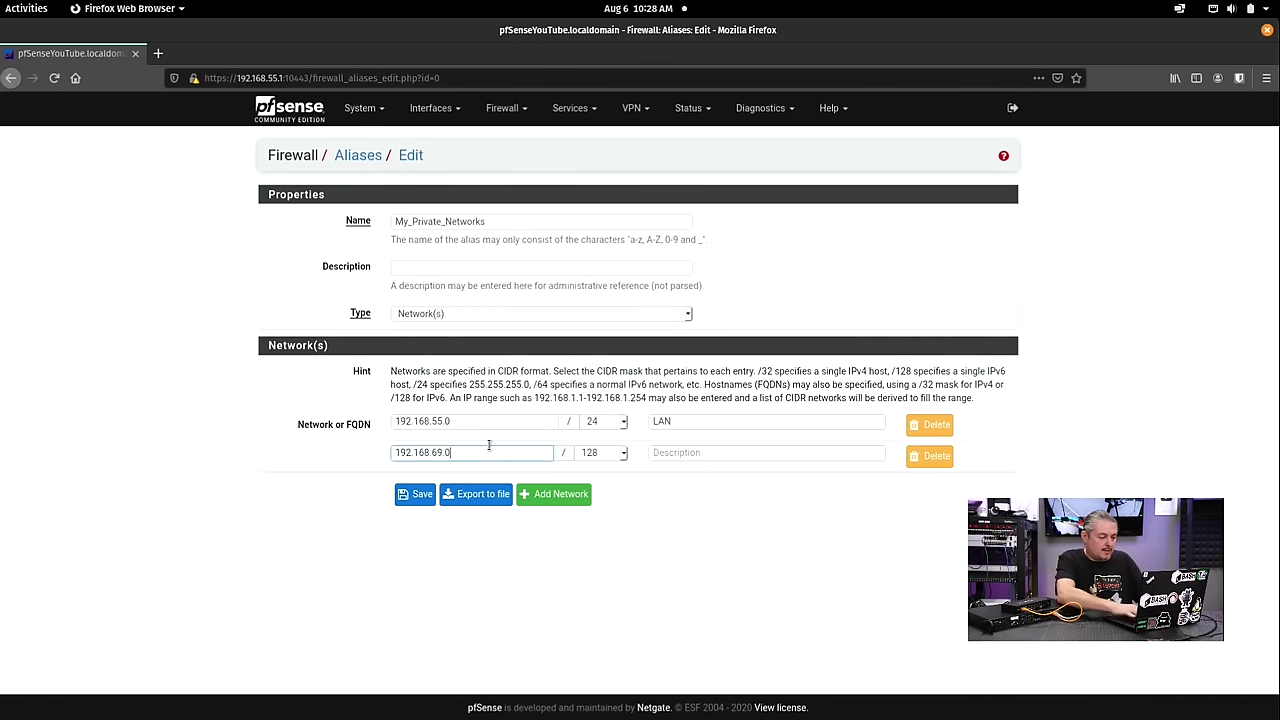
{"action": "left_click", "coordinate": [610, 452]}
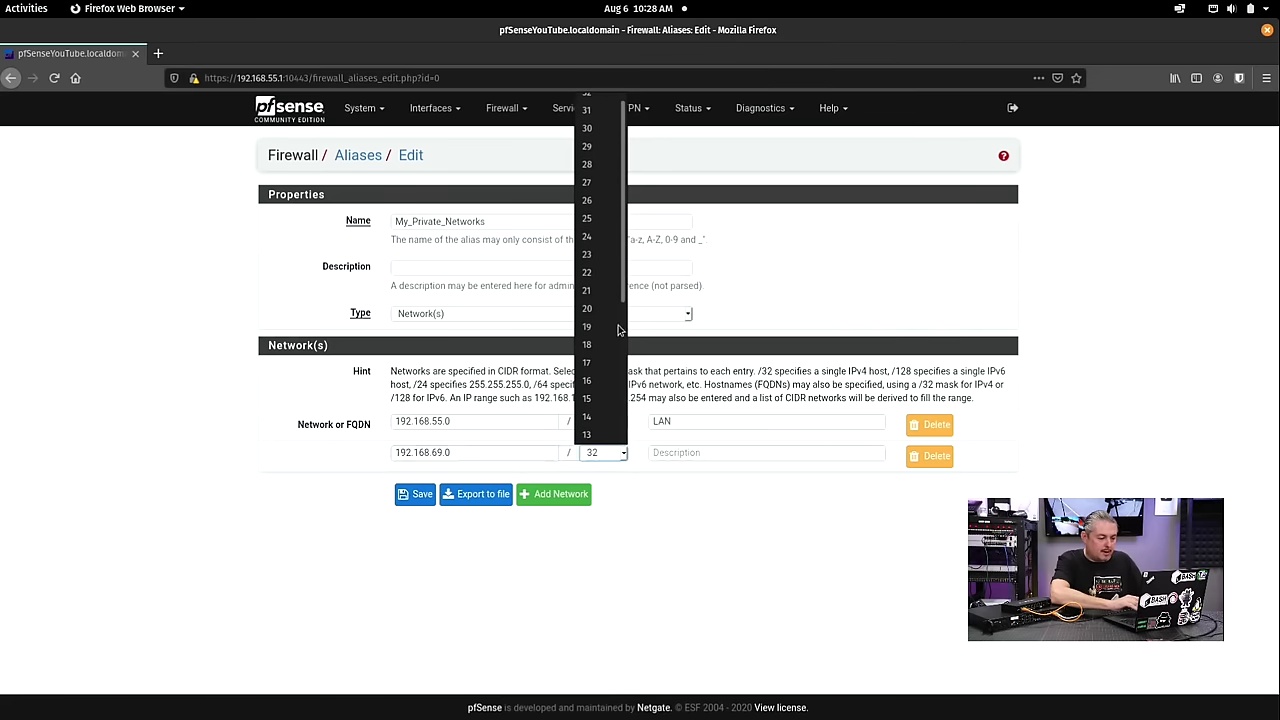
{"action": "left_click", "coordinate": [603, 236]}
Describe the new alias network as "VLAN 69", then save the alias and apply the changes
{"action": "left_click", "coordinate": [693, 454]}
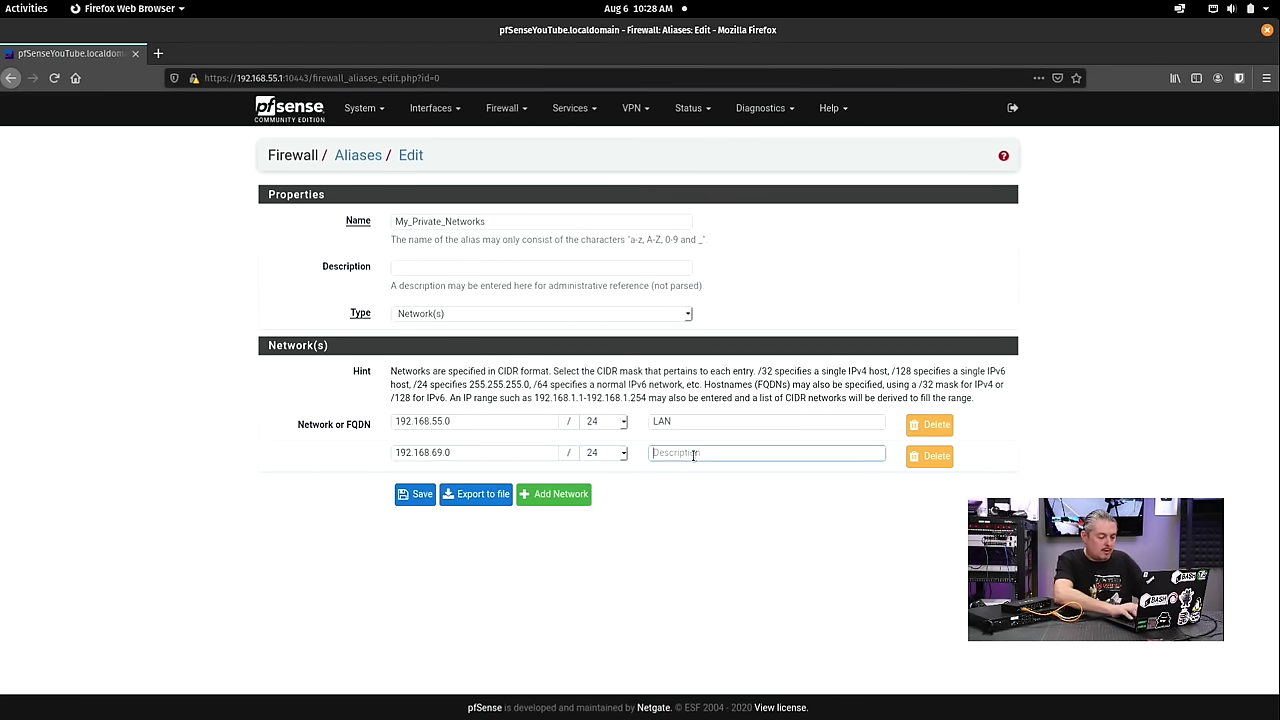
{"action": "type", "text": "69"}
{"action": "key", "text": "BackSpace"}
{"action": "key", "text": "BackSpace"}
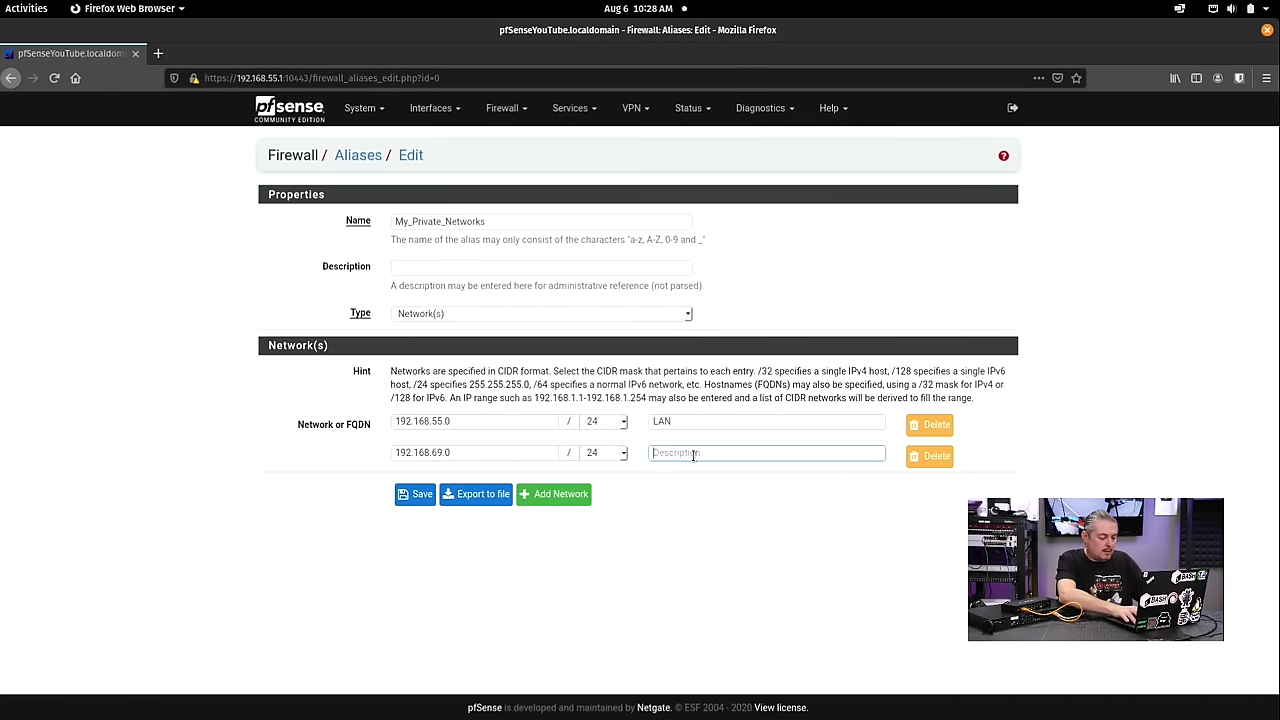
{"action": "type", "text": "VLAN 69"}
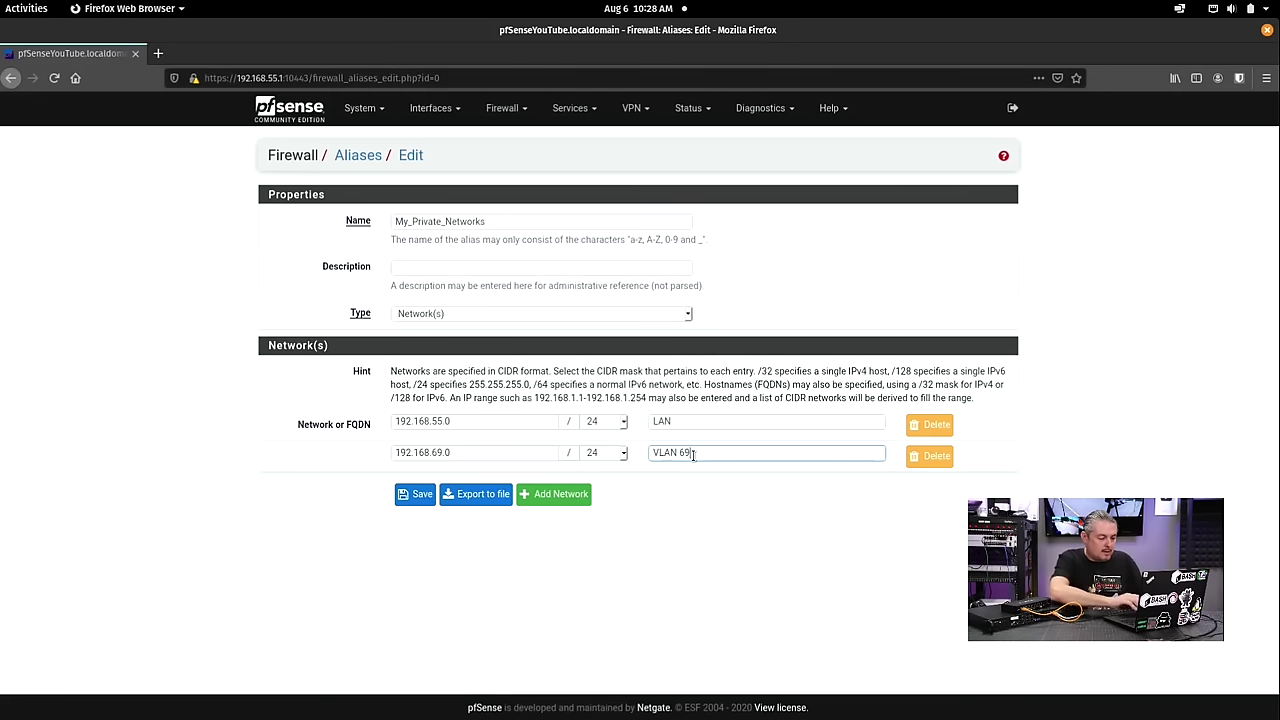
{"action": "left_click", "coordinate": [414, 494]}
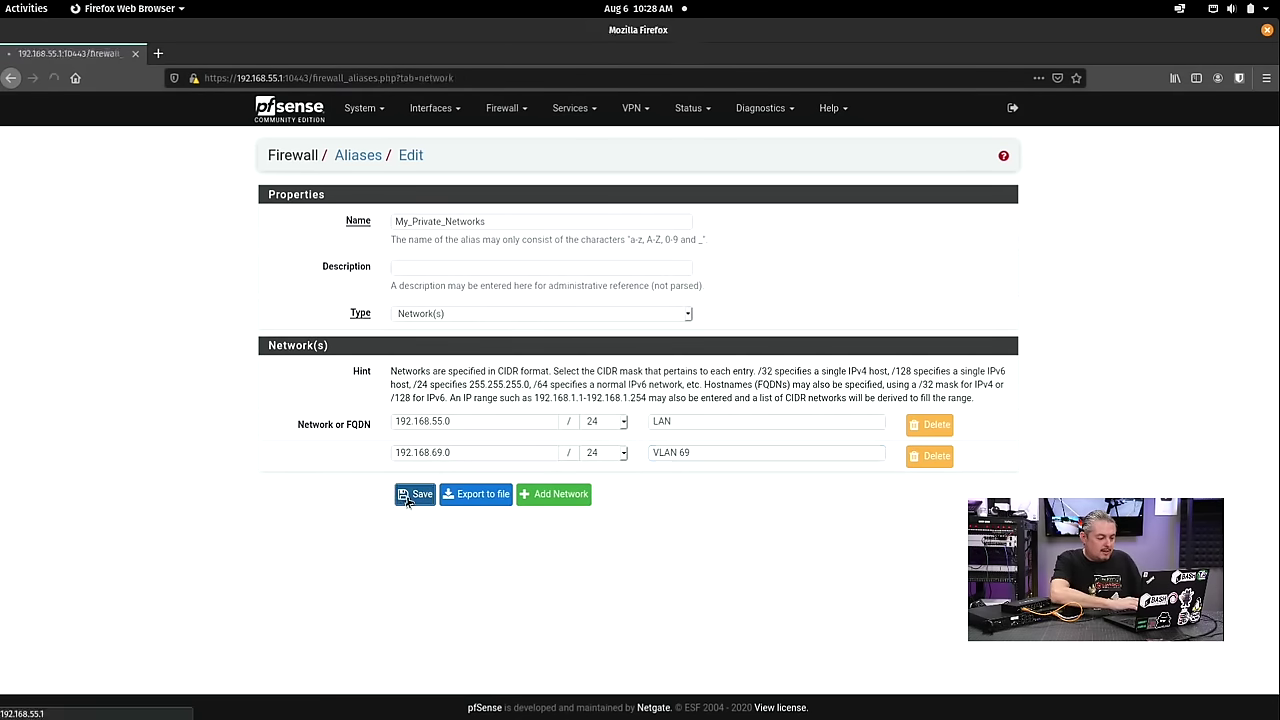
{"action": "left_click", "coordinate": [992, 209]}
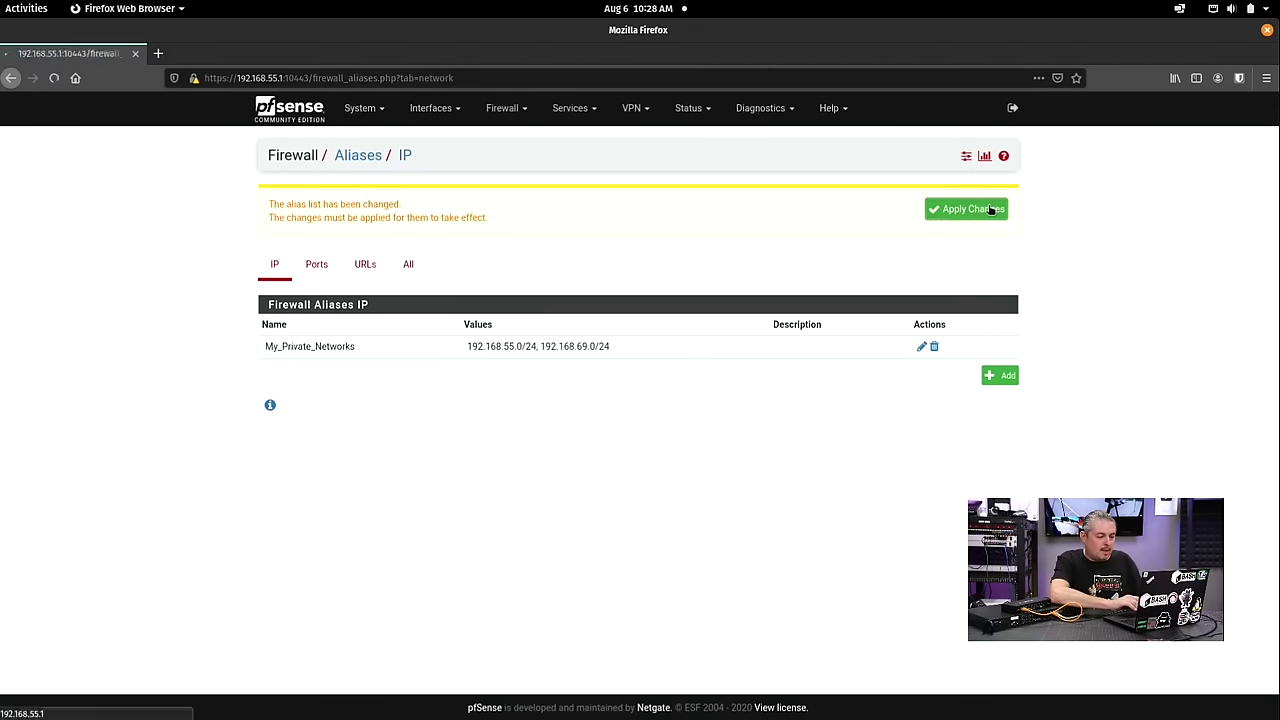
Review how the ANOTHERLANFORGUEST firewall rules use the My_Private_Networks alias, and compare them with the VLAN69 rules
{"action": "left_click", "coordinate": [504, 108]}
{"action": "left_click", "coordinate": [500, 179]}
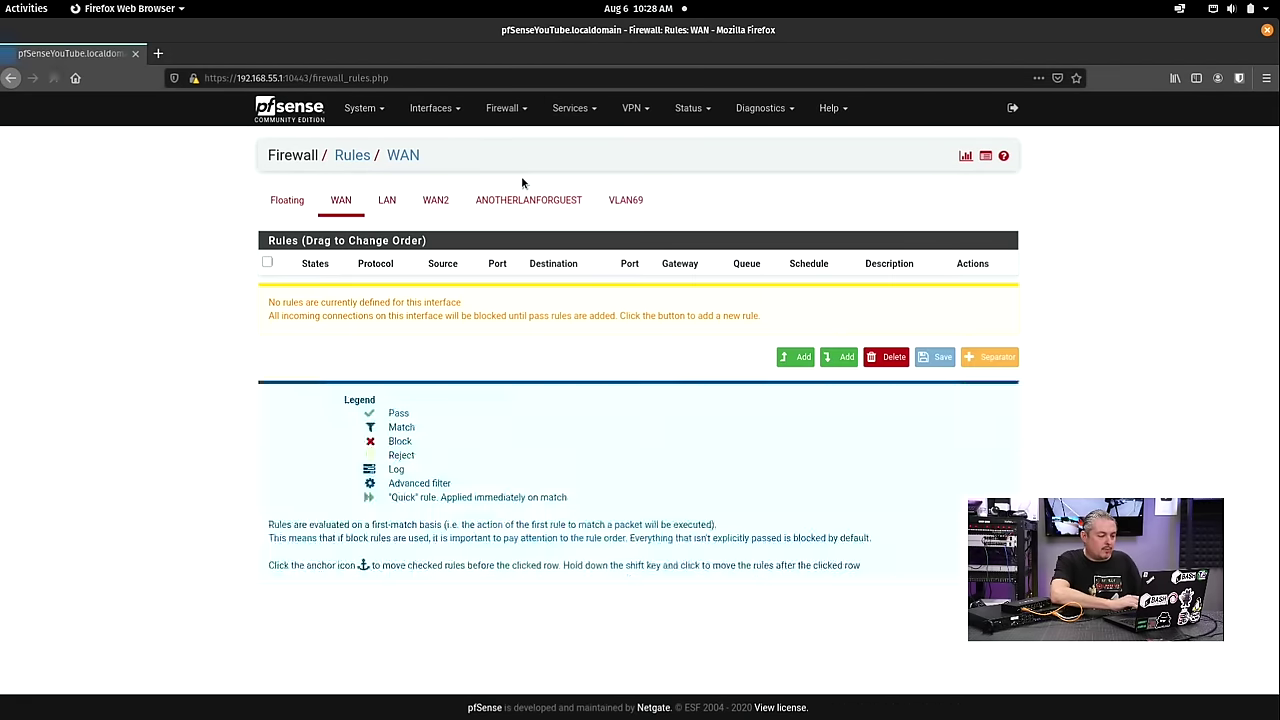
{"action": "left_click", "coordinate": [483, 202]}
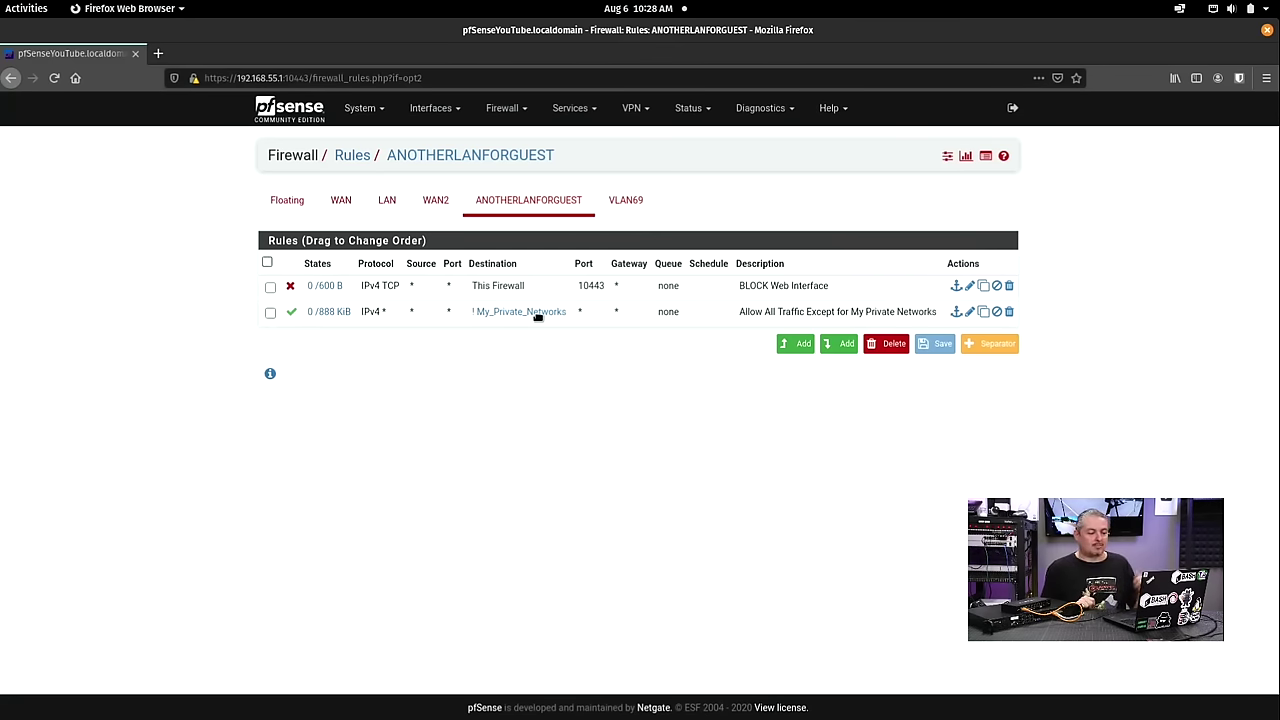
{"action": "mouse_move", "coordinate": [529, 316]}
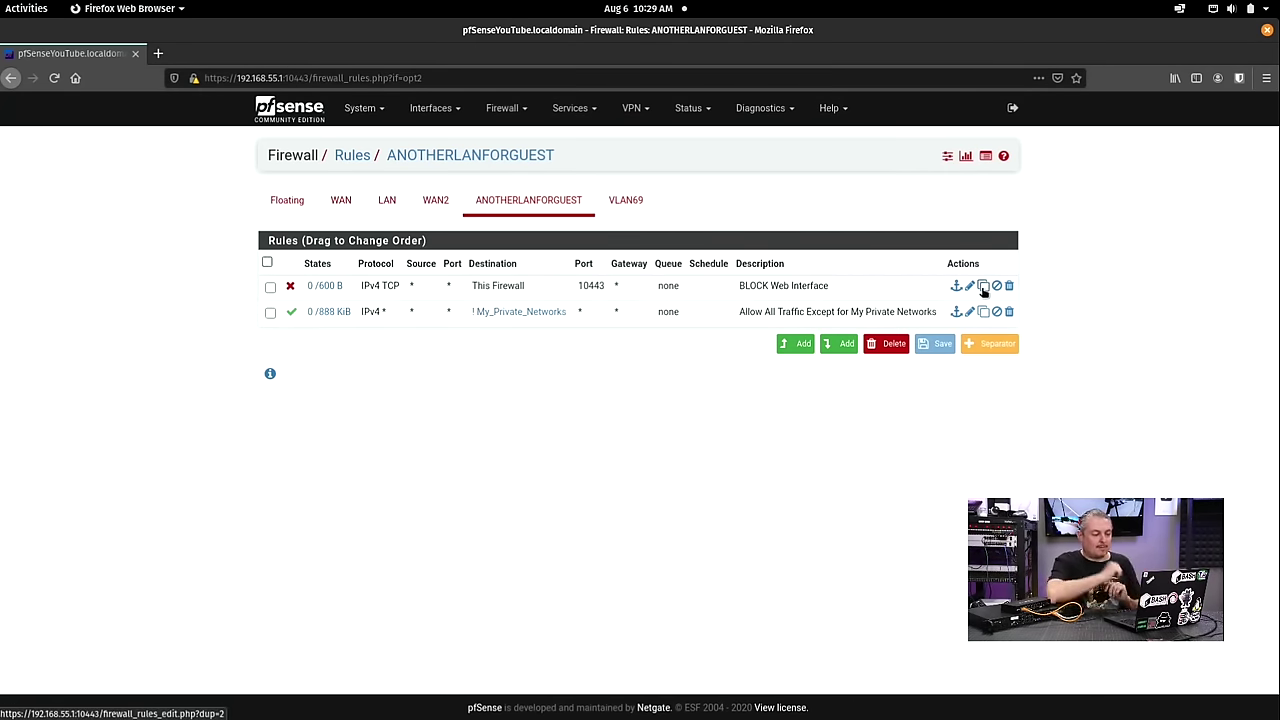
{"action": "left_click", "coordinate": [625, 201]}
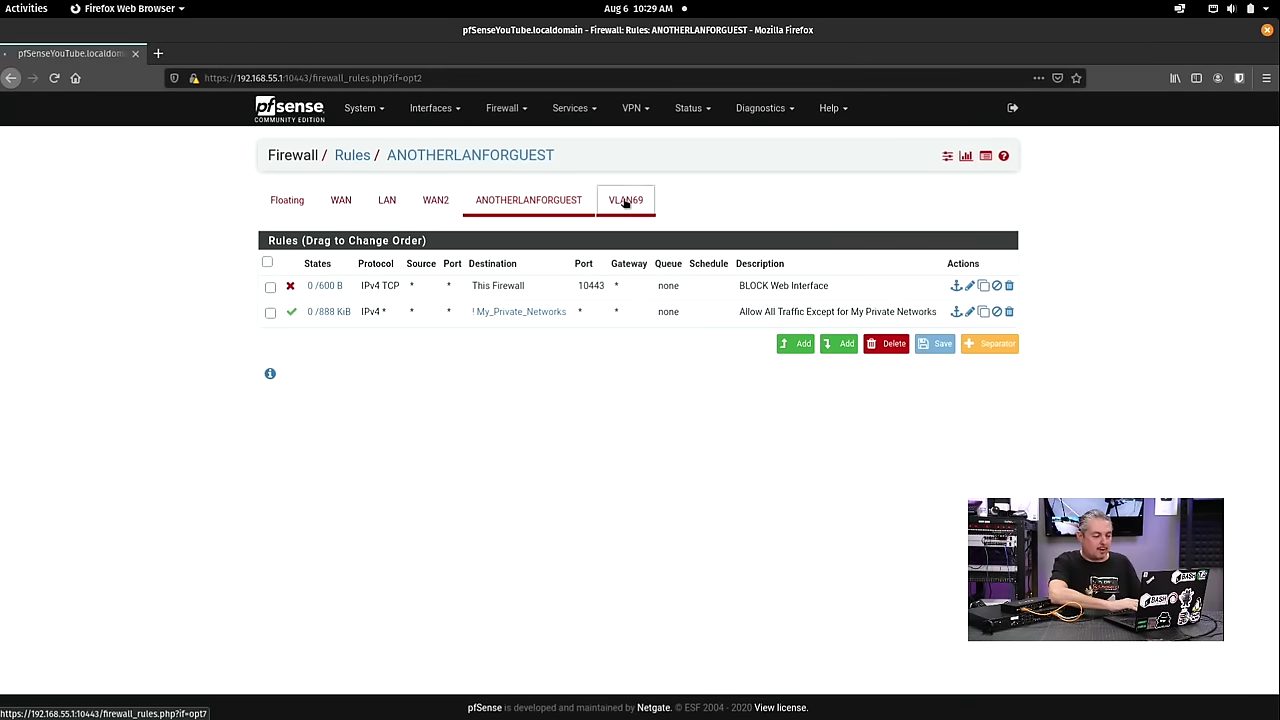
Start a duplicate of the ANOTHERLANFORGUEST "BLOCK Web Interface" rule, set its interface to VLAN69 and review its settings without saving
{"action": "left_click", "coordinate": [552, 202]}
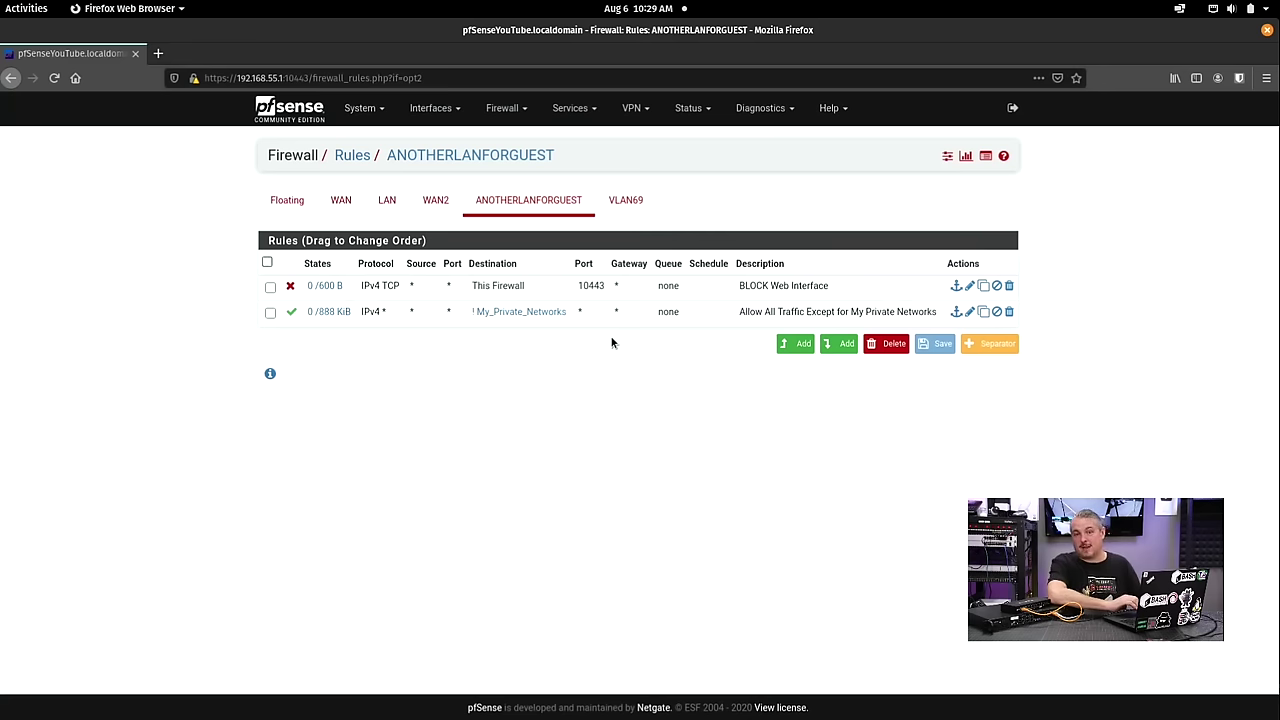
{"action": "left_click", "coordinate": [985, 287]}
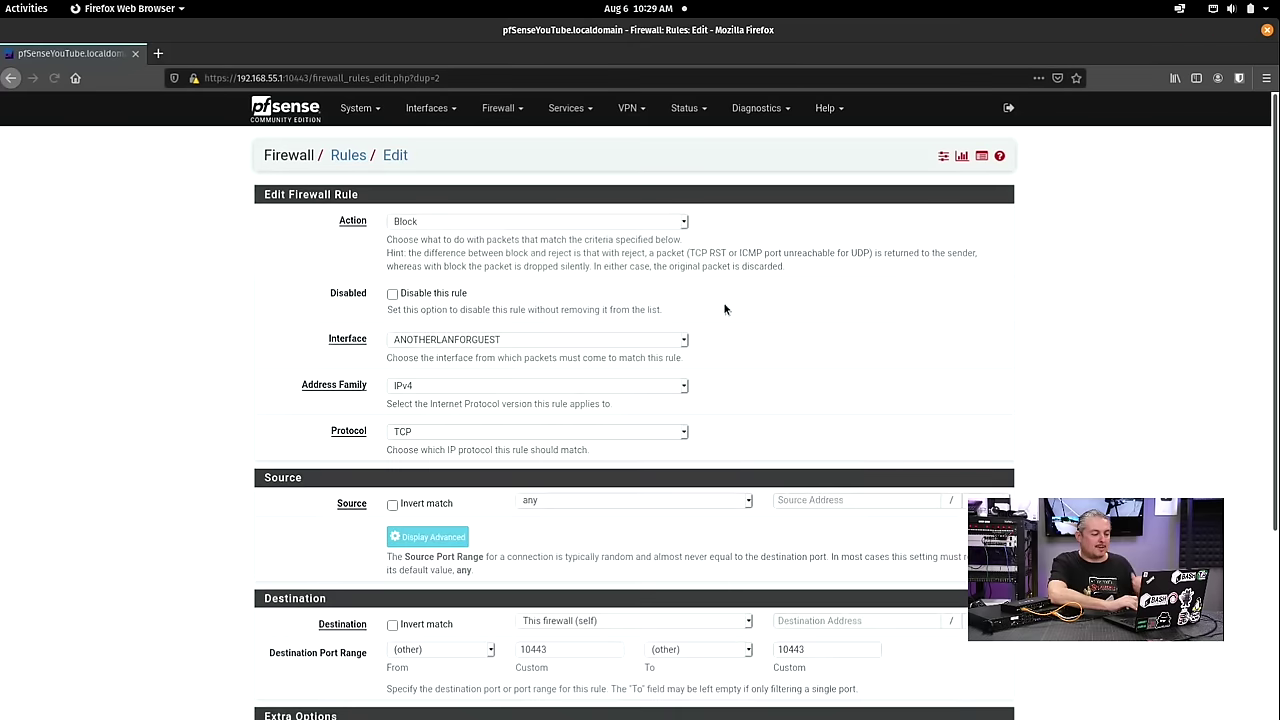
{"action": "left_click", "coordinate": [471, 339]}
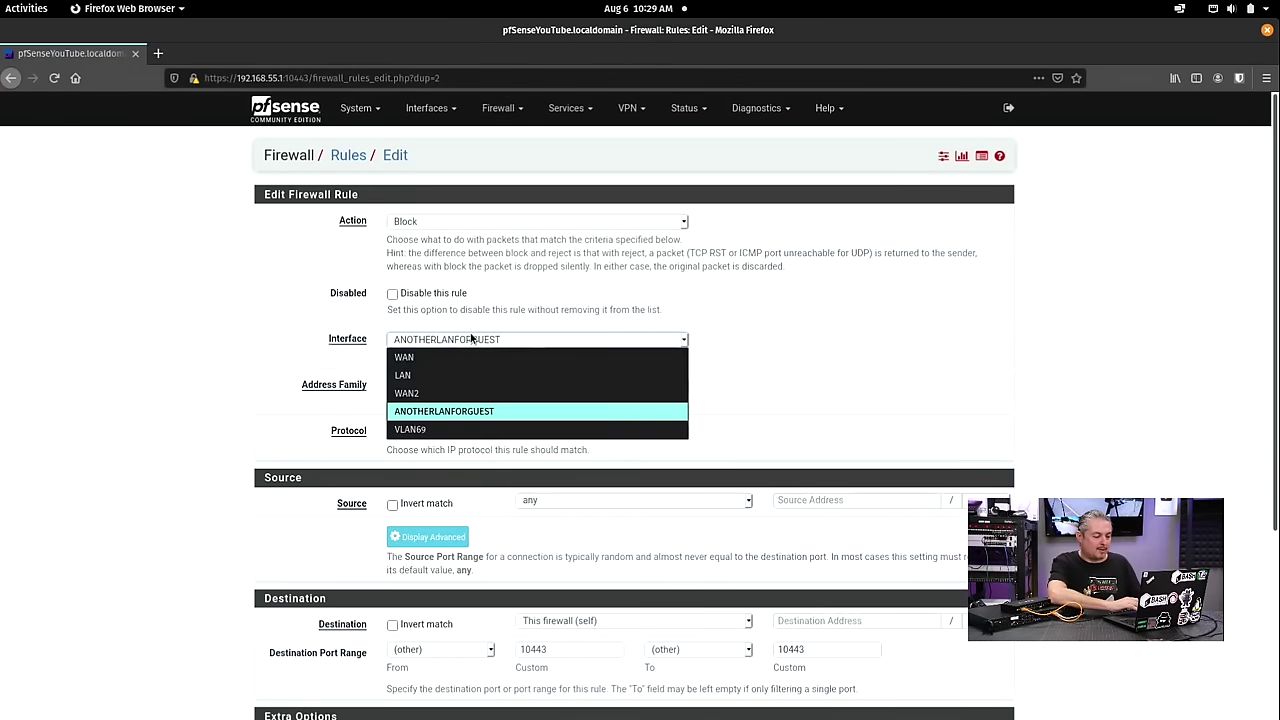
{"action": "left_click", "coordinate": [458, 427]}
{"action": "scroll", "coordinate": [461, 431], "scroll_direction": "down", "scroll_amount": 5}
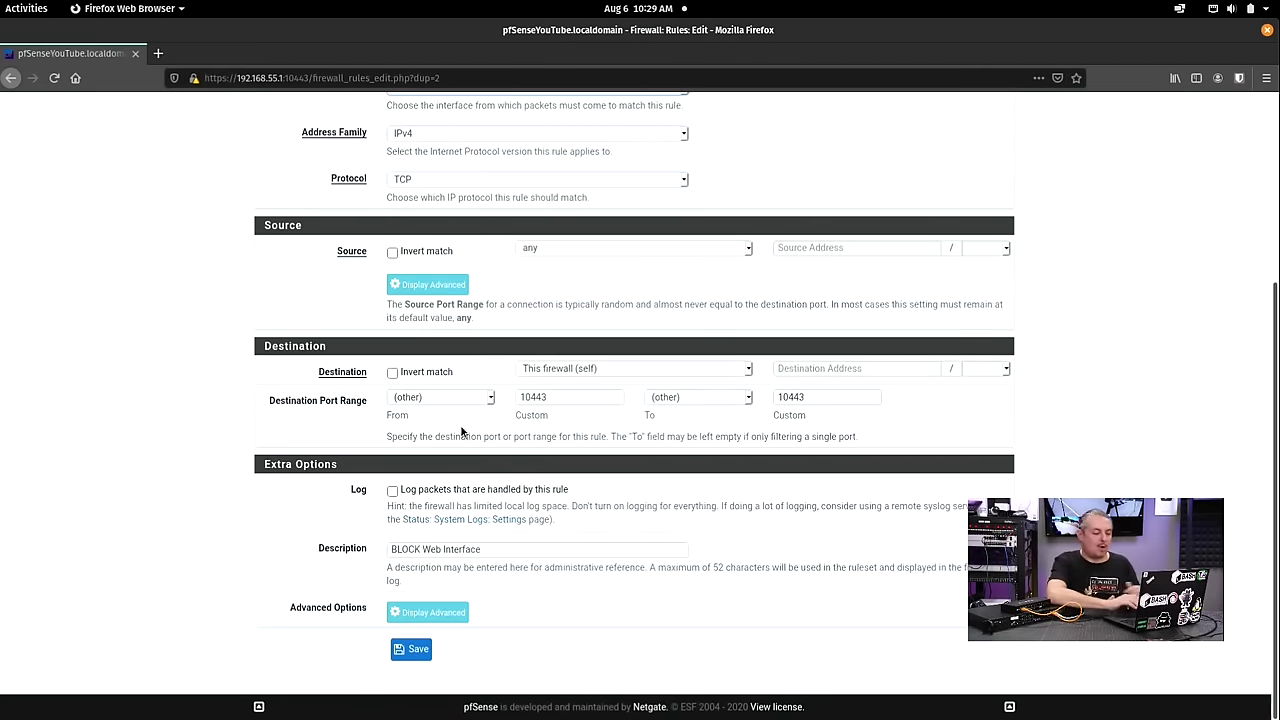
{"action": "scroll", "coordinate": [461, 431], "scroll_direction": "up", "scroll_amount": 5}
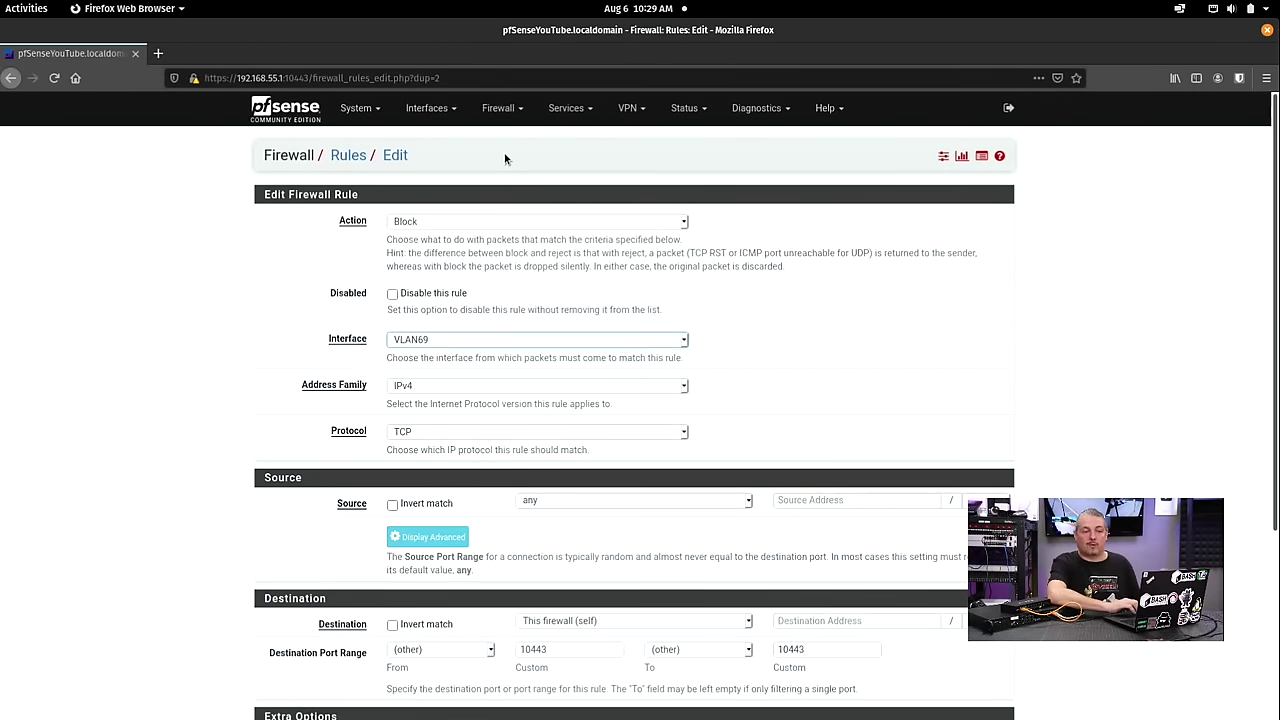
Open the DHCP server settings for VLAN69 and enable the DHCP server on that interface
{"action": "left_click", "coordinate": [561, 110]}
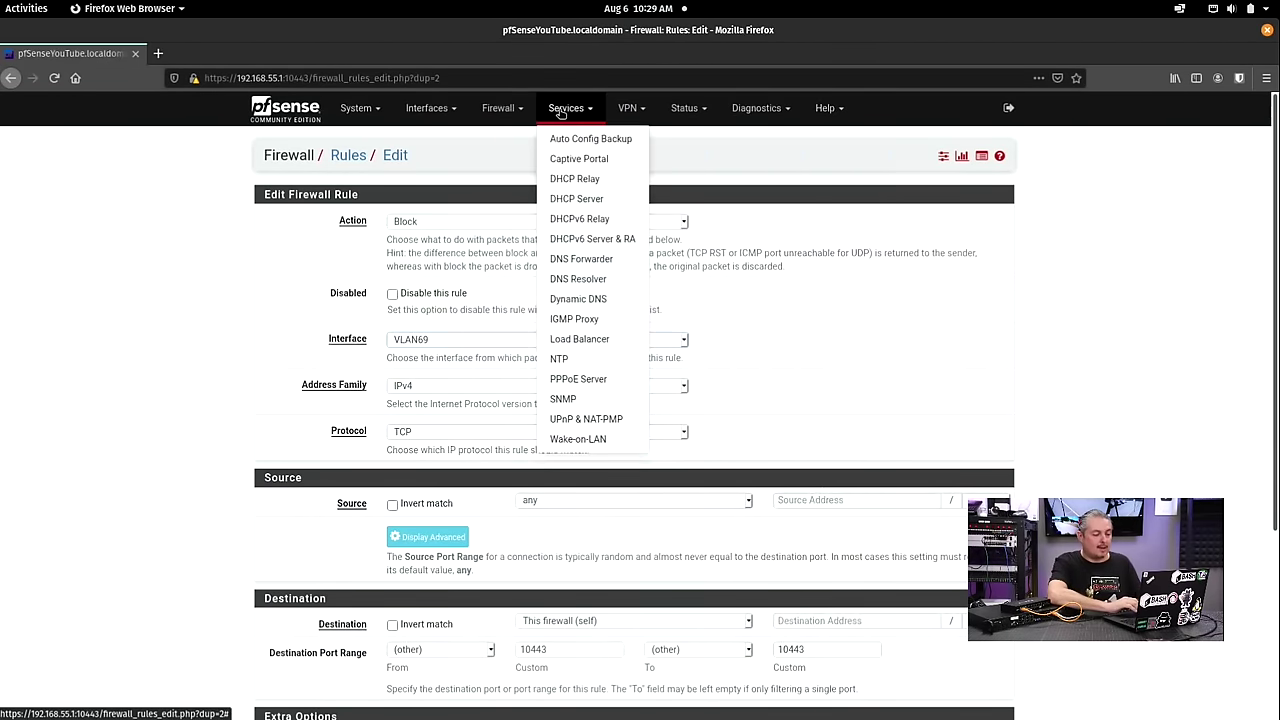
{"action": "left_click", "coordinate": [607, 201]}
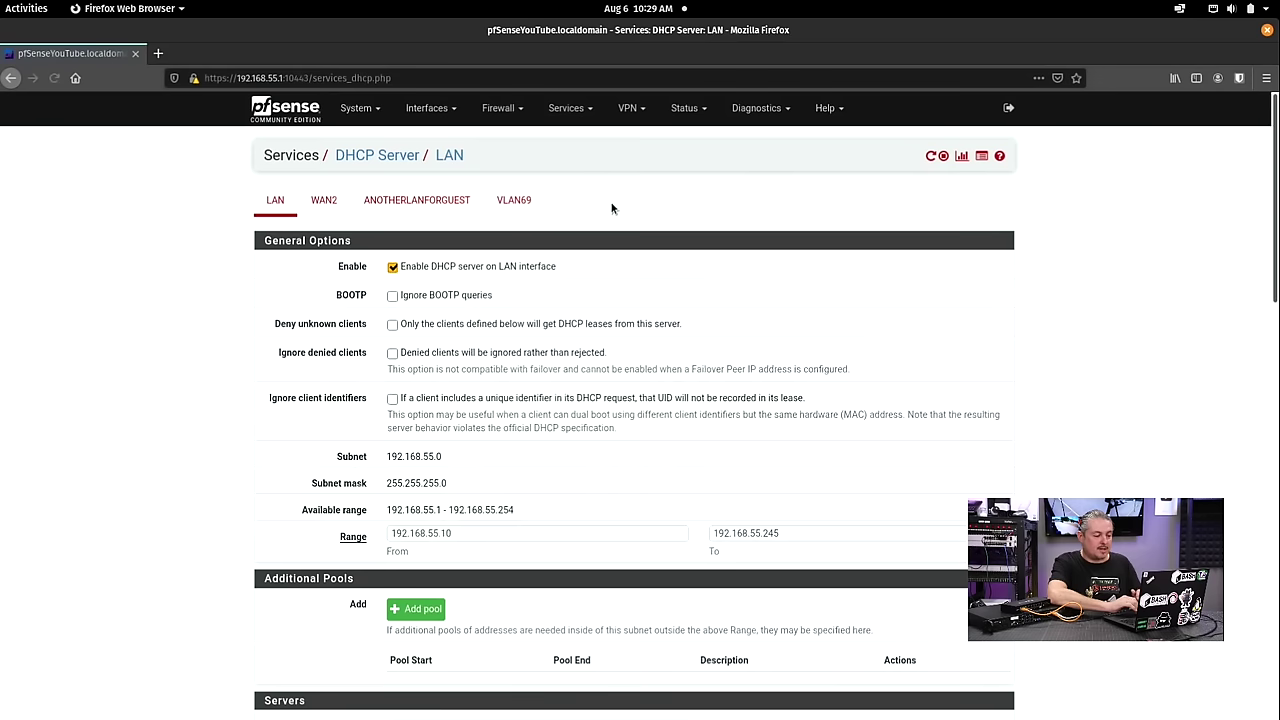
{"action": "left_click", "coordinate": [514, 202]}
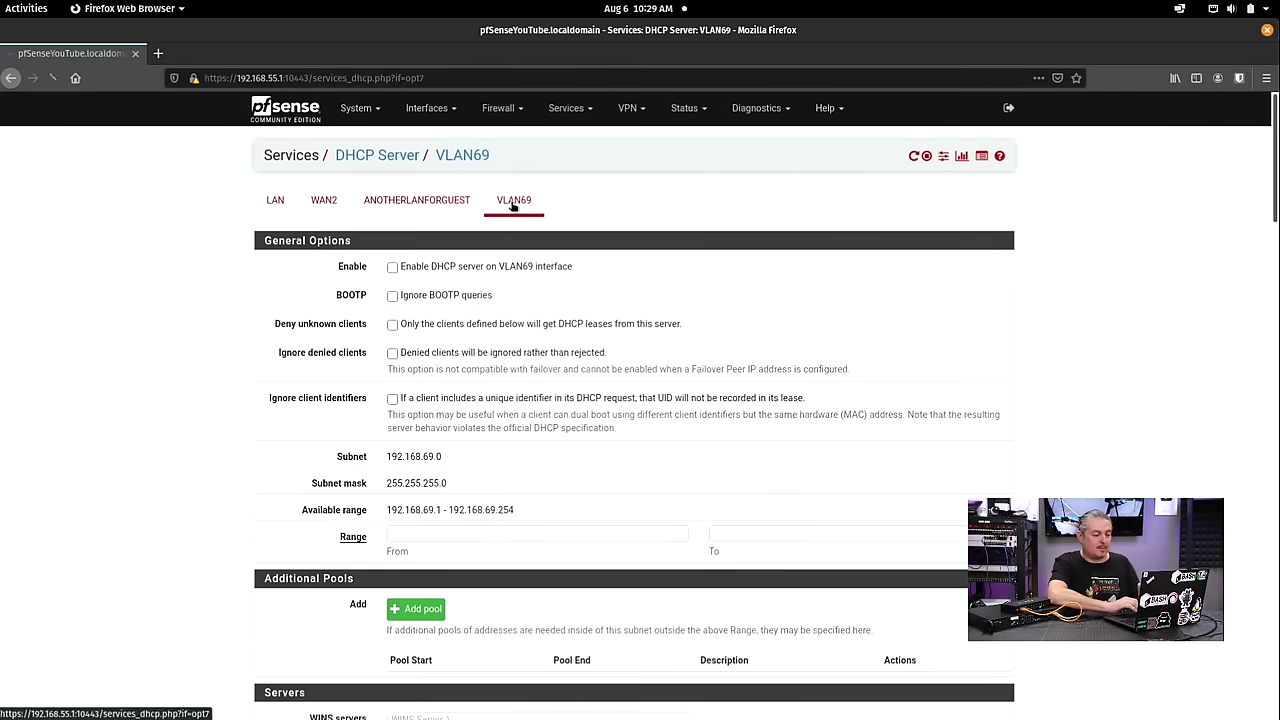
{"action": "left_click", "coordinate": [455, 270]}
Set the VLAN69 DHCP address range from 192.168.69.100 to 192.168.69.200
{"action": "scroll", "coordinate": [486, 400], "scroll_direction": "down", "scroll_amount": 4}
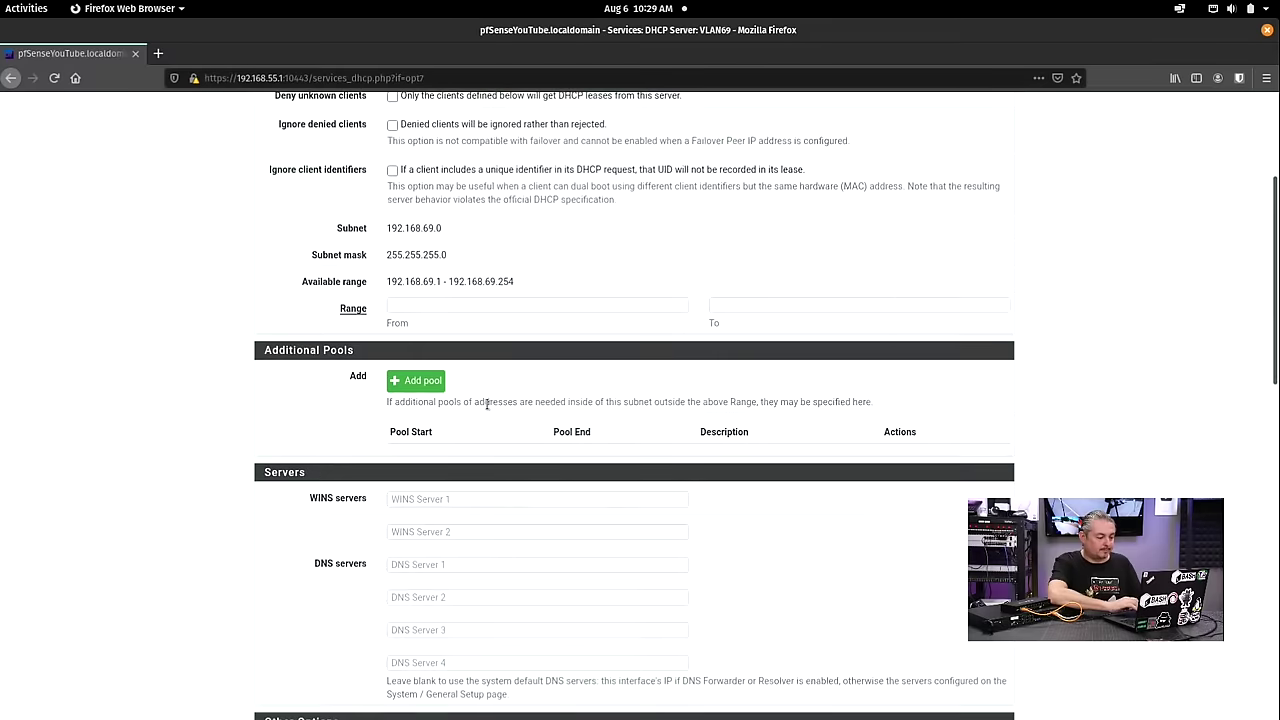
{"action": "left_click", "coordinate": [503, 304]}
{"action": "type", "text": "192.168.69.1"}
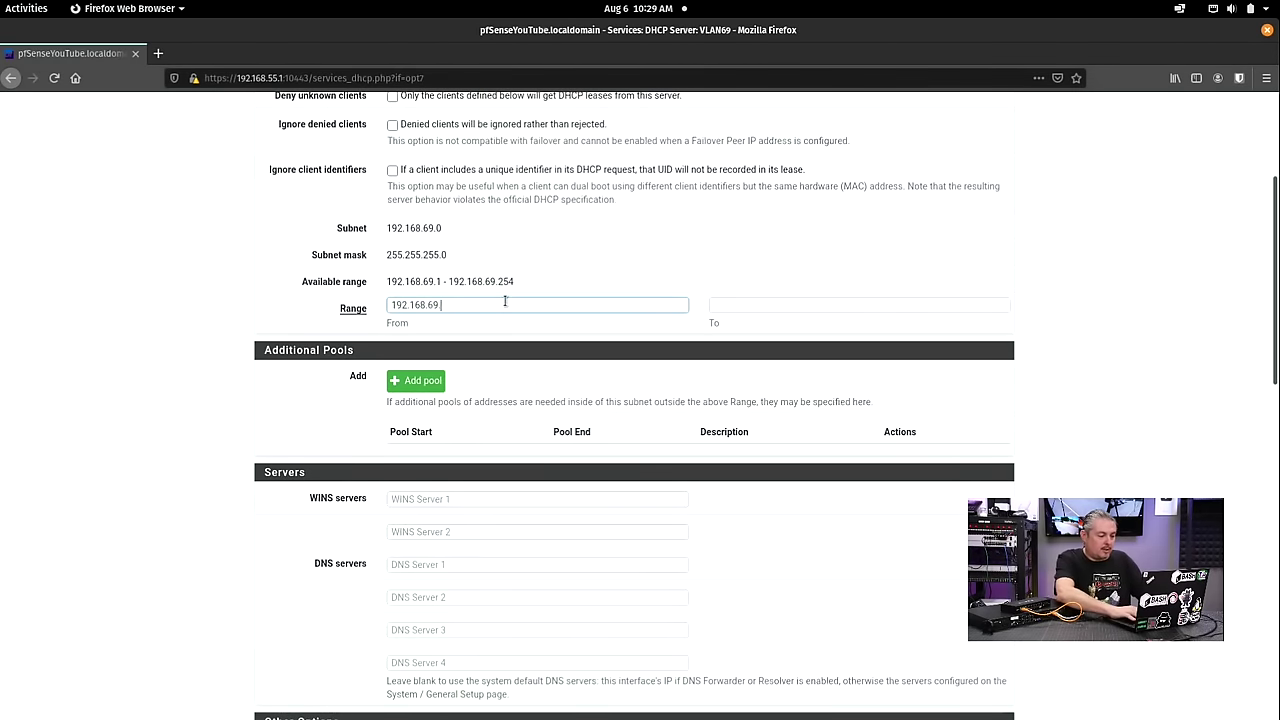
{"action": "type", "text": "00"}
{"action": "key", "text": "ctrl+a"}
{"action": "key", "text": "ctrl+c"}
{"action": "key", "text": "Tab"}
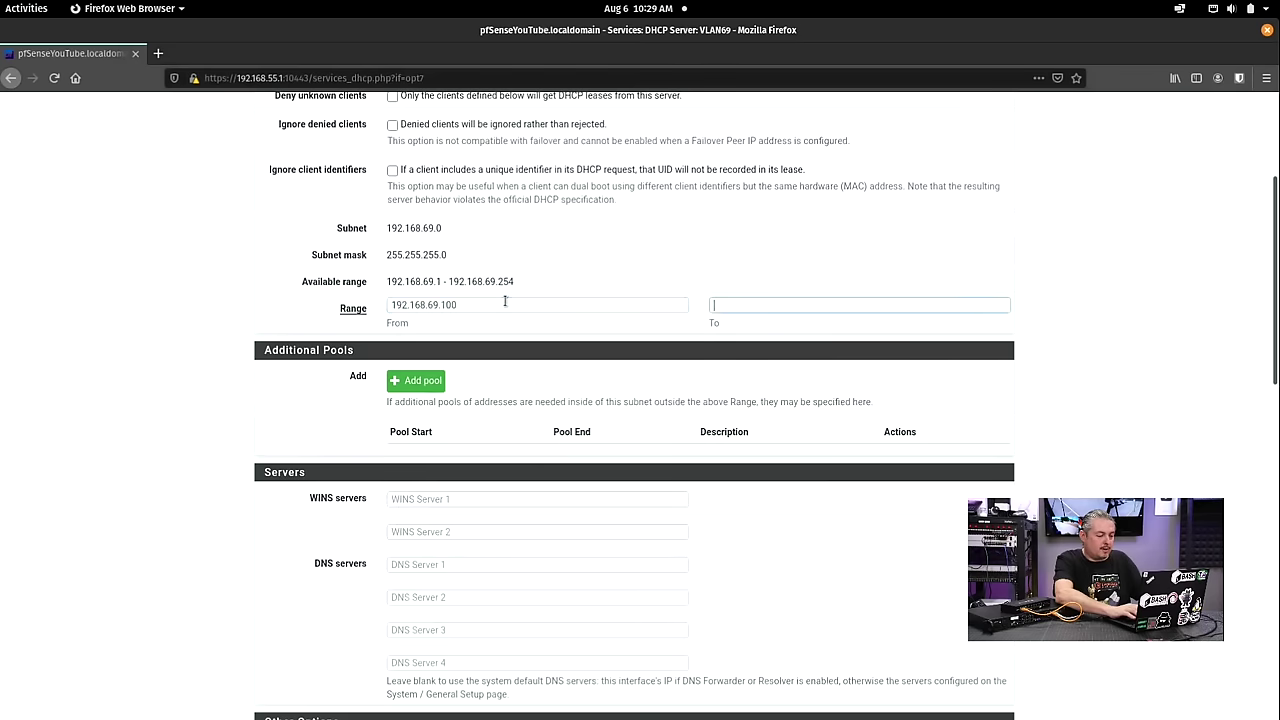
{"action": "key", "text": "ctrl+v"}
{"action": "key", "text": "Left"}
{"action": "key", "text": "Left"}
{"action": "key", "text": "BackSpace"}
{"action": "type", "text": "2"}
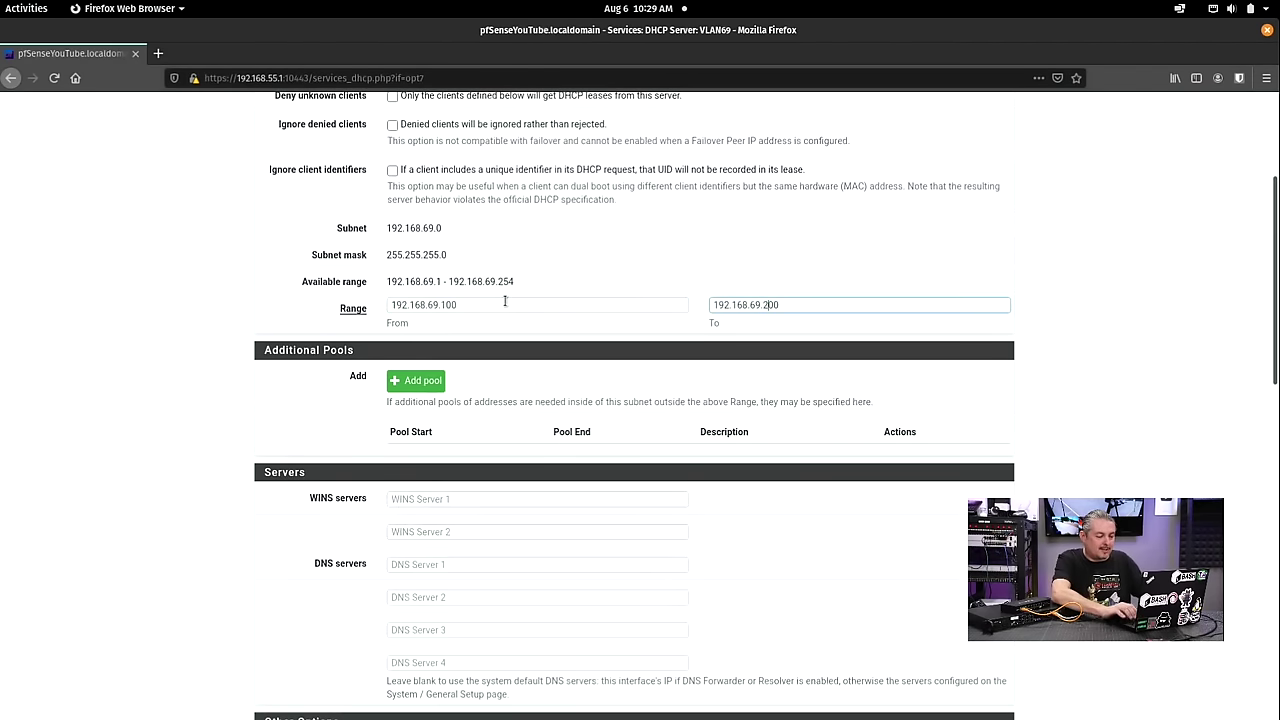
Save the VLAN69 DHCP server settings and look over the saved configuration
{"action": "scroll", "coordinate": [505, 304], "scroll_direction": "down", "scroll_amount": 15}
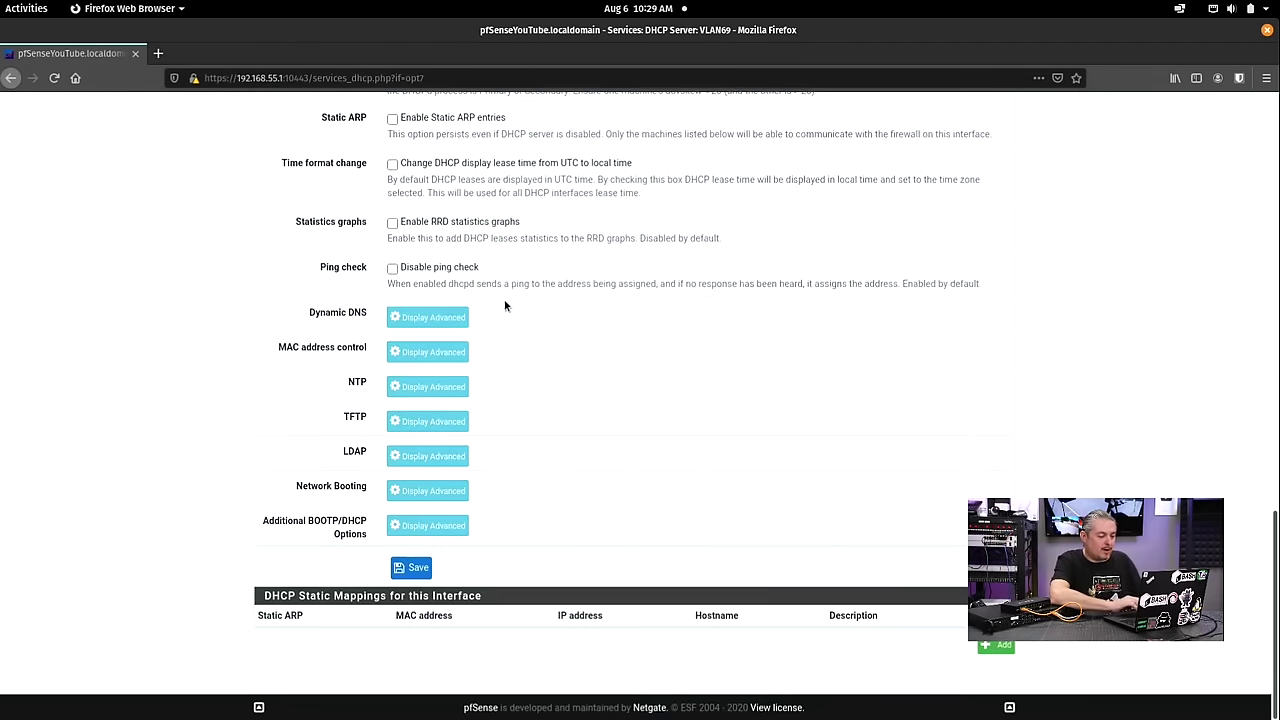
{"action": "left_click", "coordinate": [411, 568]}
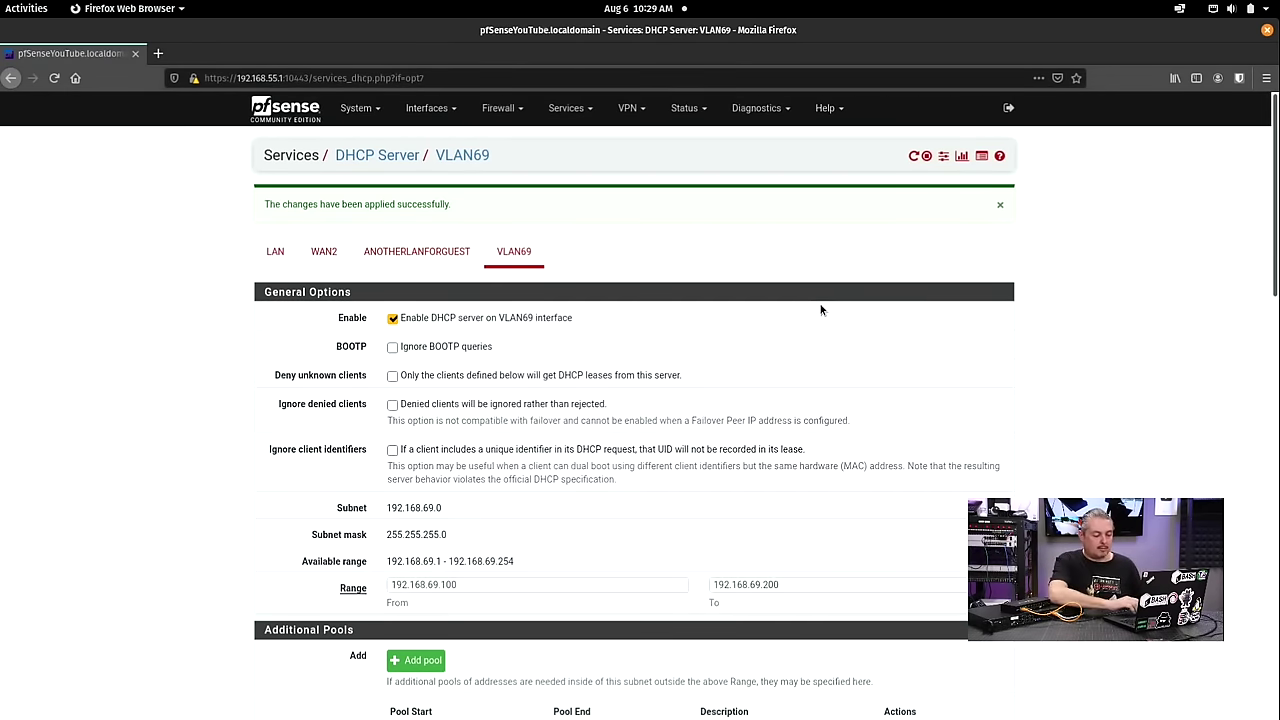
{"action": "scroll", "coordinate": [820, 310], "scroll_direction": "down", "scroll_amount": 10}
{"action": "scroll", "coordinate": [820, 310], "scroll_direction": "up", "scroll_amount": 9}
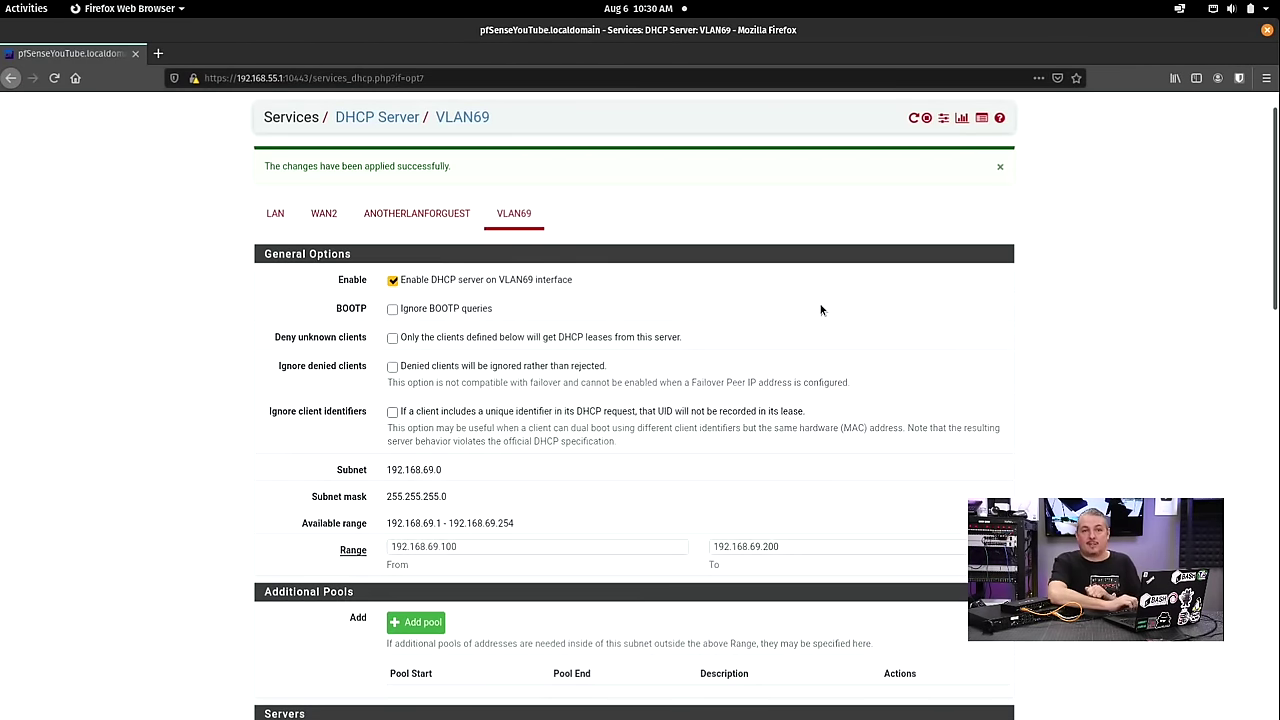
{"action": "scroll", "coordinate": [820, 310], "scroll_direction": "up", "scroll_amount": 1}
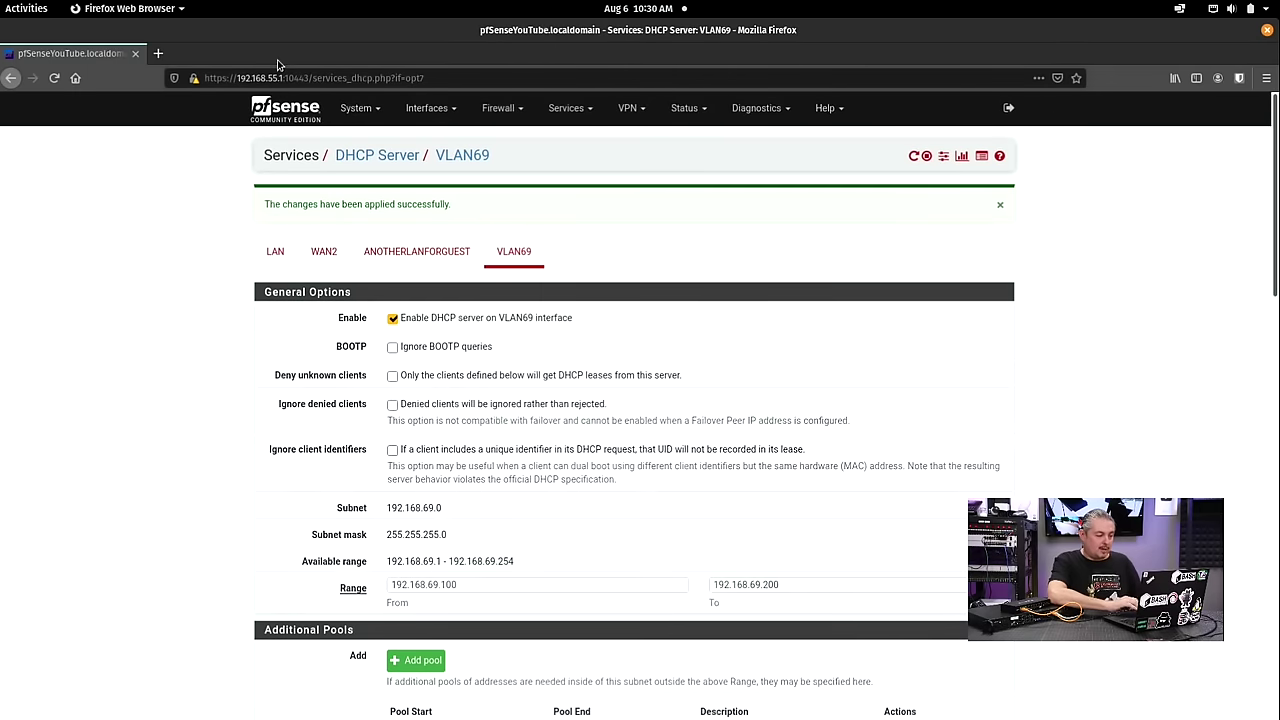
Open the EdgeSwitch VLAN page at 192.168.55.10/vlan in a new browser tab and examine the port assignments for VLANs 1 and 69
{"action": "left_click", "coordinate": [157, 55]}
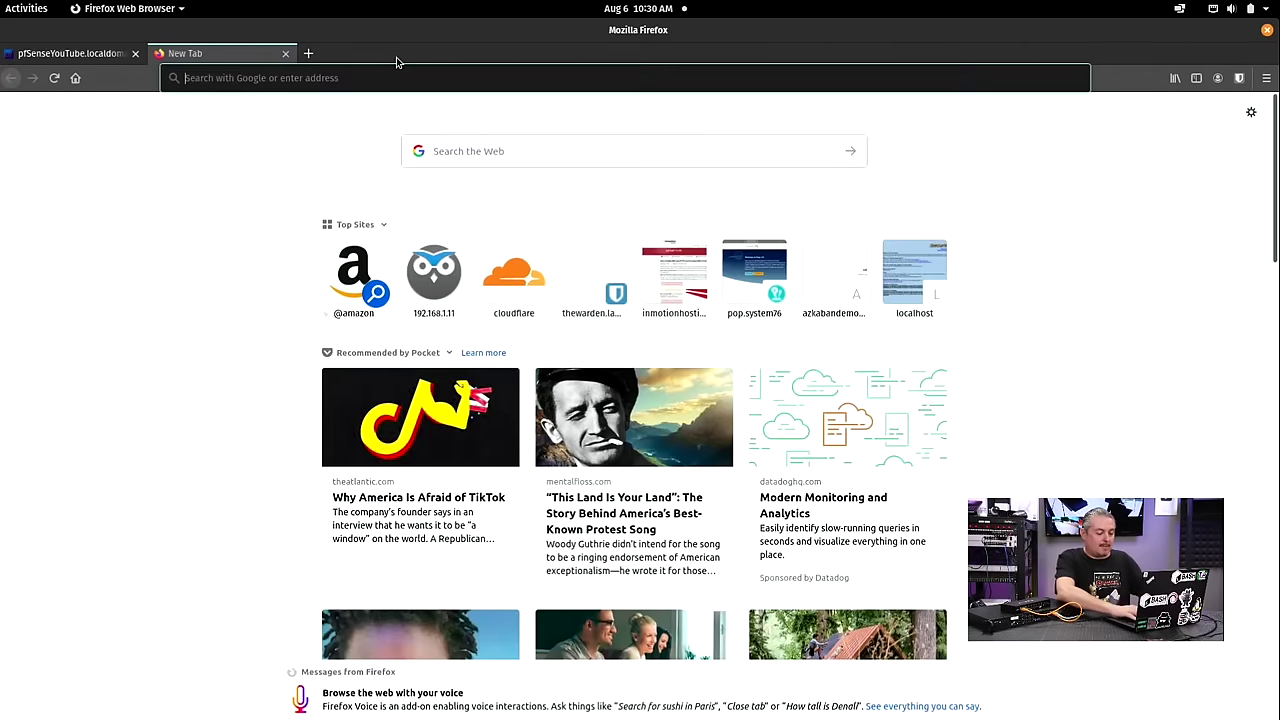
{"action": "type", "text": "192.168.55.10/vlan"}
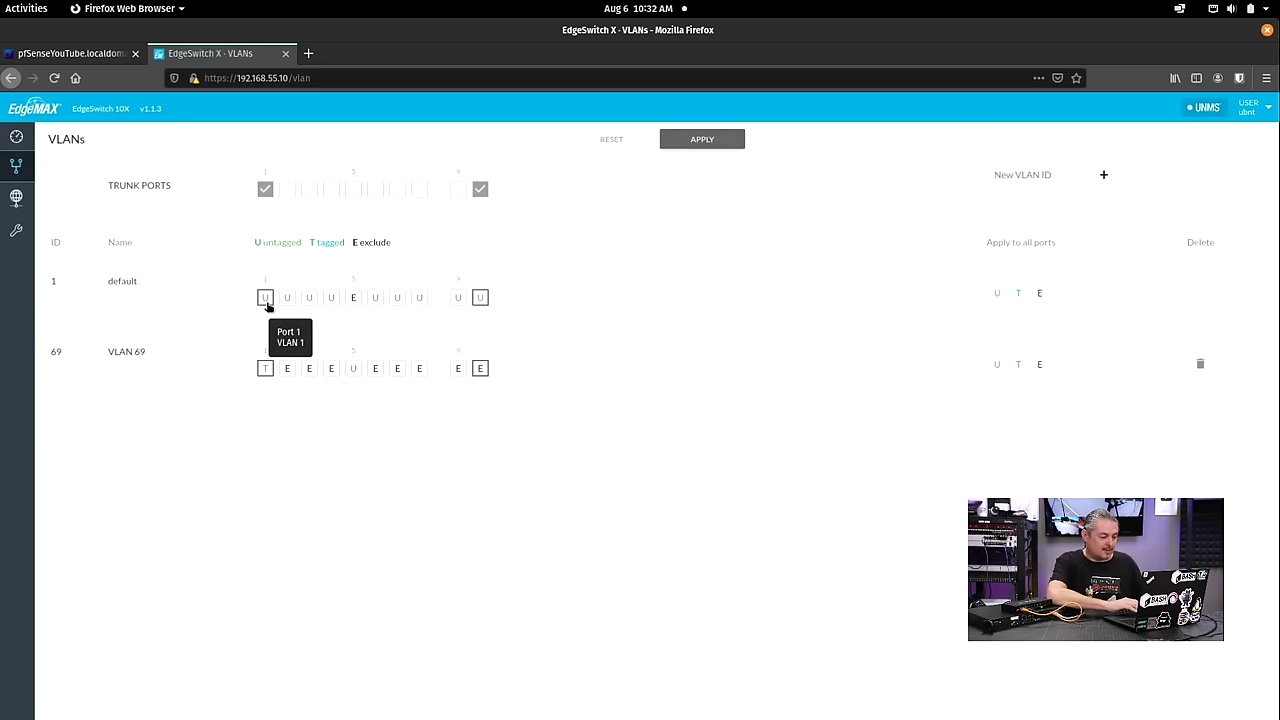
{"action": "left_click", "coordinate": [265, 369]}
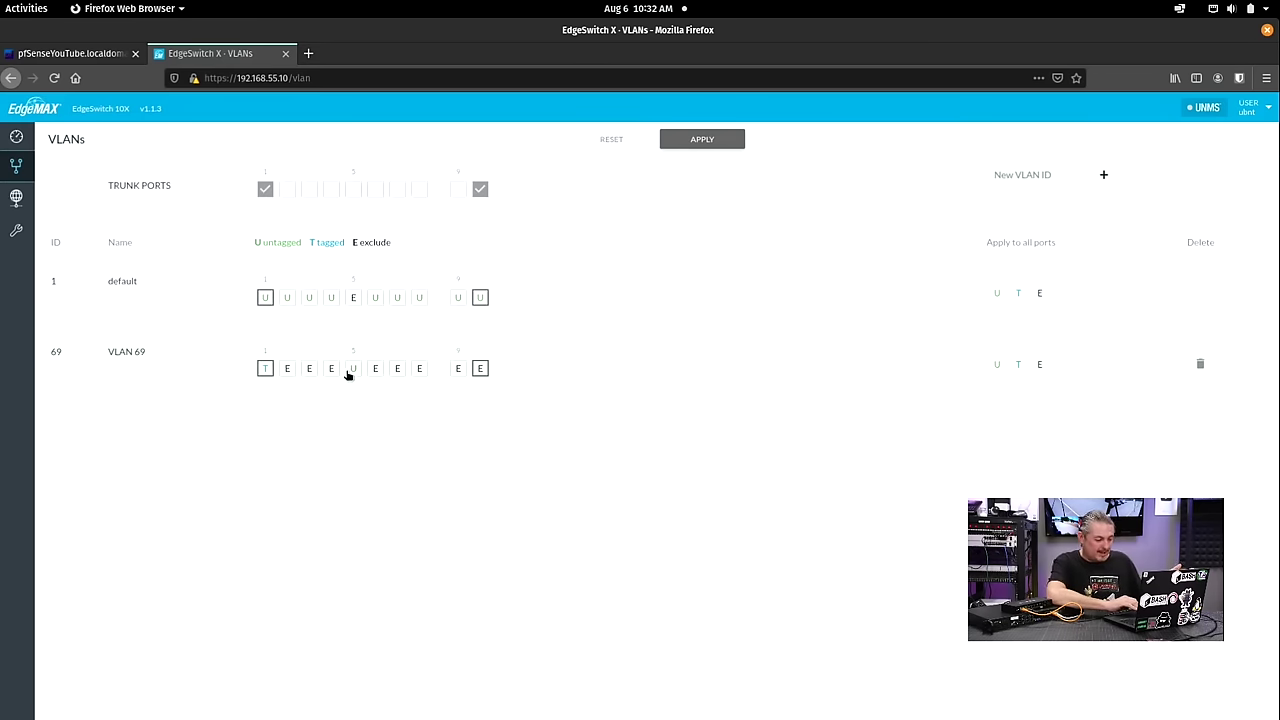
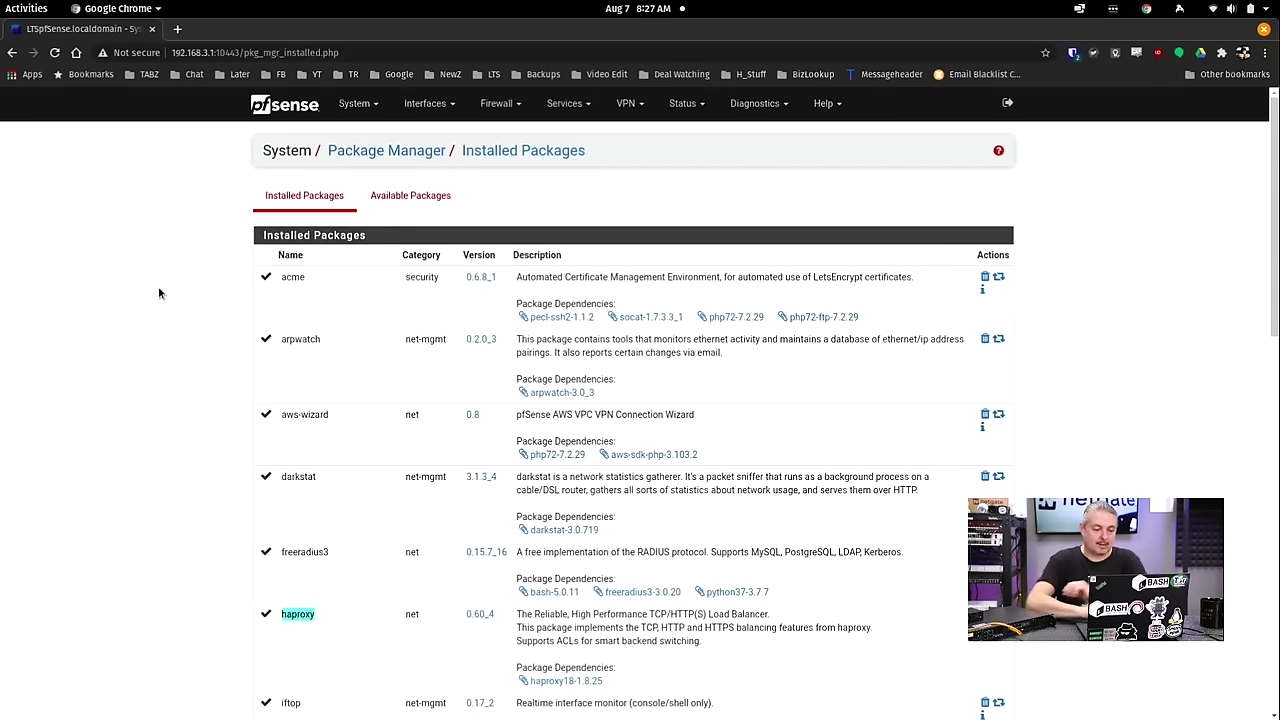
Review the arpwatch, aws-wizard, darkstat and freeradius3 entries in the pfSense installed packages list
{"action": "double_click", "coordinate": [303, 339]}
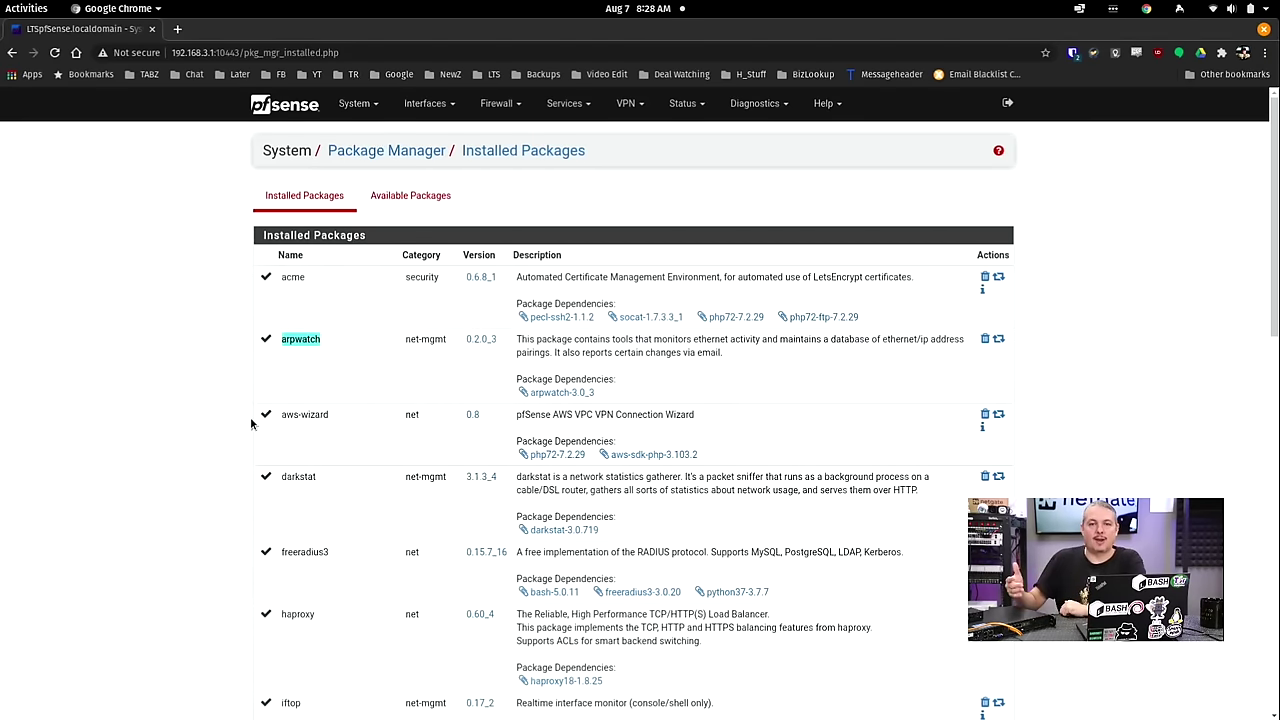
{"action": "scroll", "coordinate": [251, 424], "scroll_direction": "down", "scroll_amount": 2}
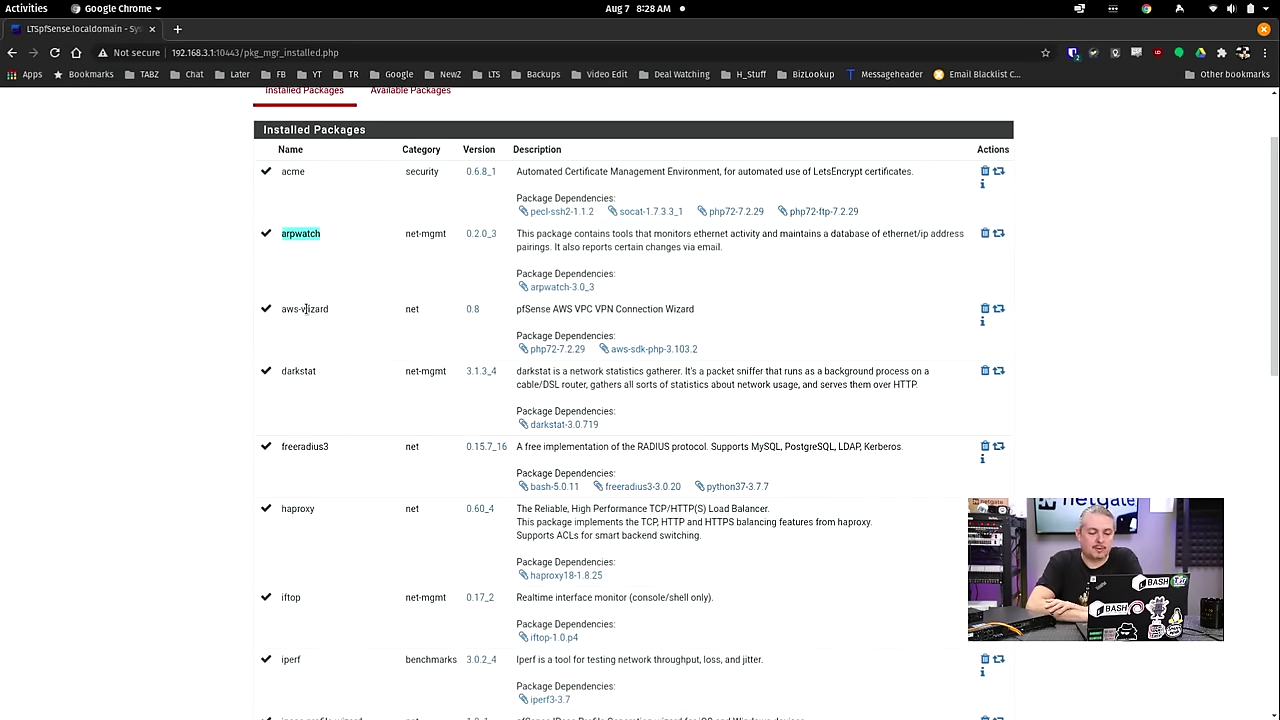
{"action": "scroll", "coordinate": [195, 358], "scroll_direction": "down", "scroll_amount": 1}
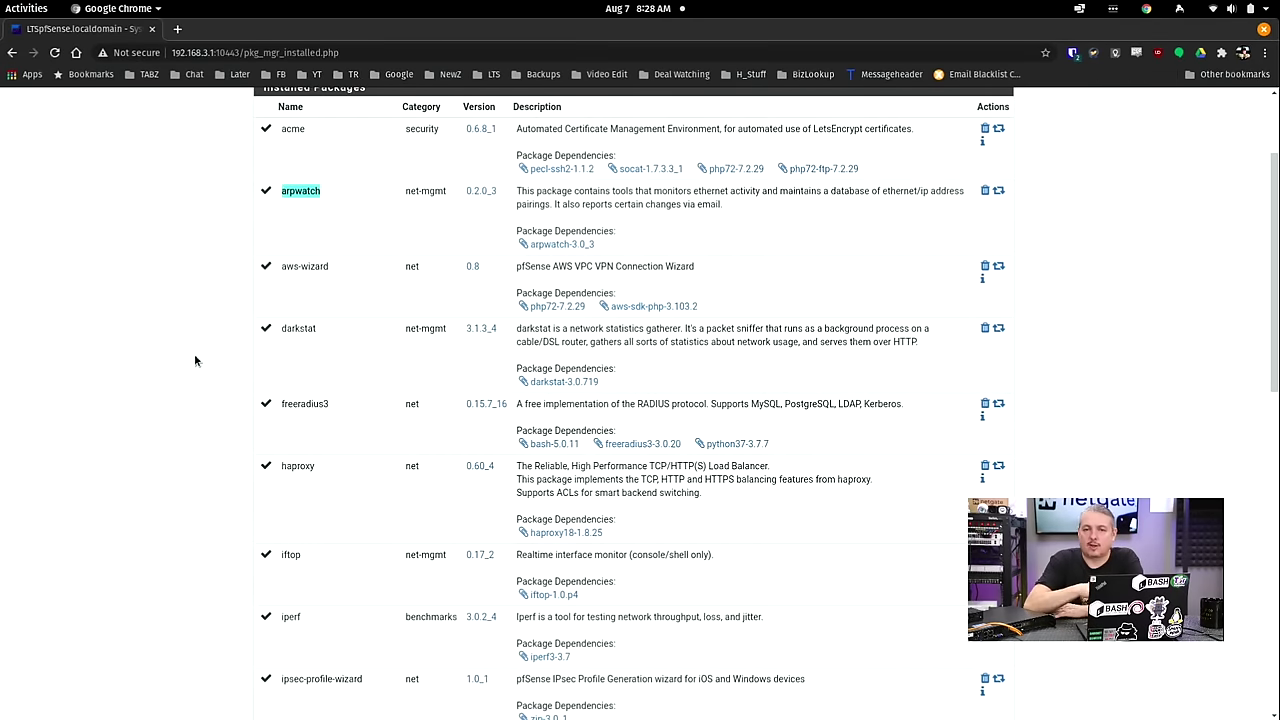
{"action": "scroll", "coordinate": [195, 360], "scroll_direction": "down", "scroll_amount": 1}
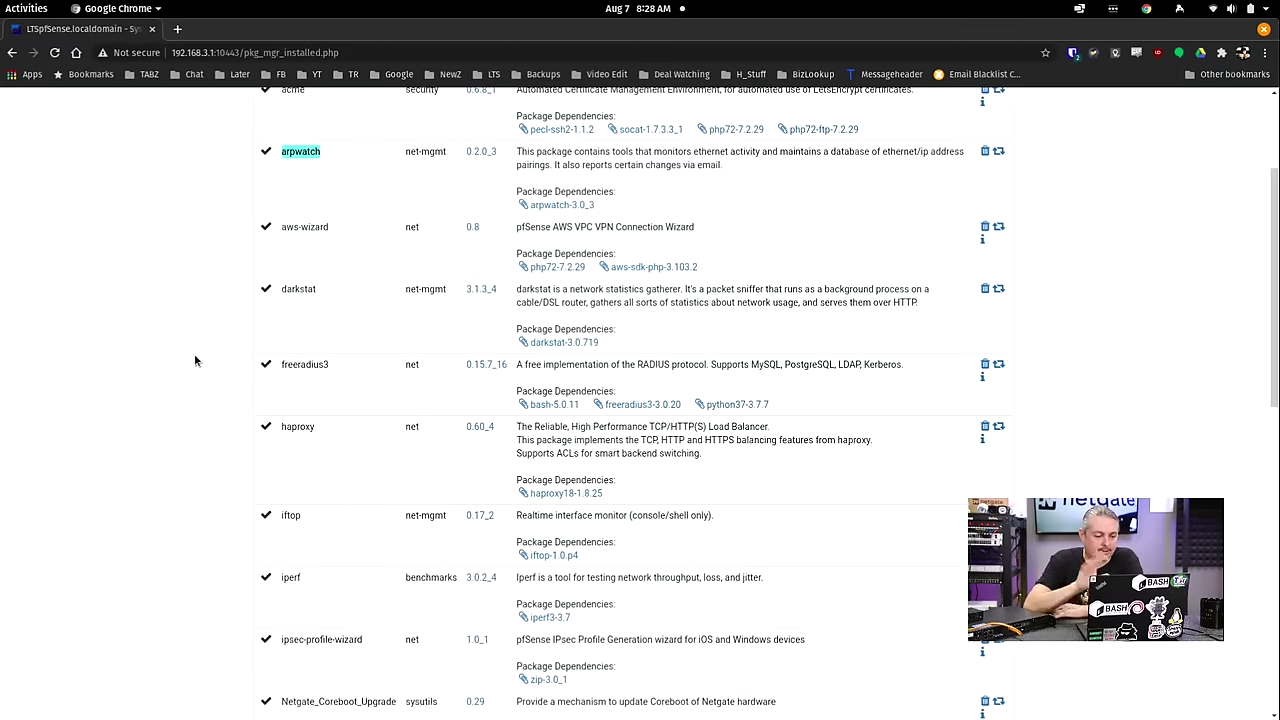
{"action": "scroll", "coordinate": [194, 360], "scroll_direction": "down", "scroll_amount": 2}
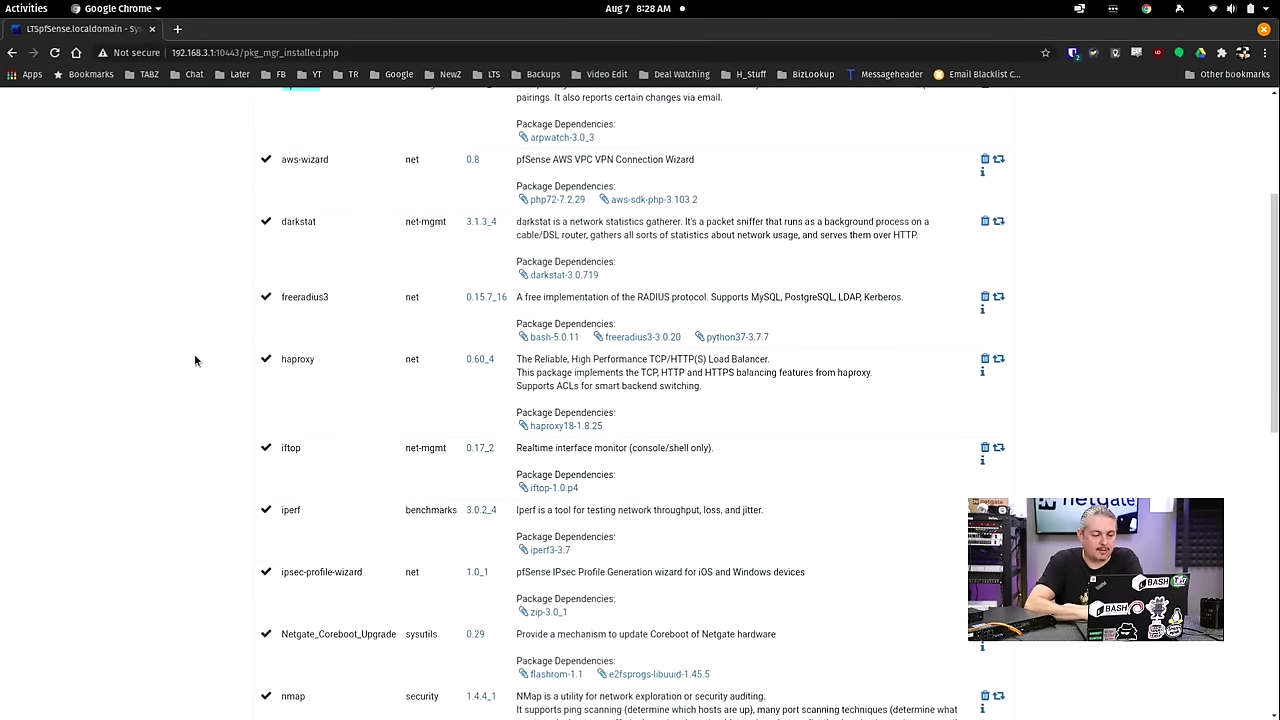
{"action": "double_click", "coordinate": [303, 221]}
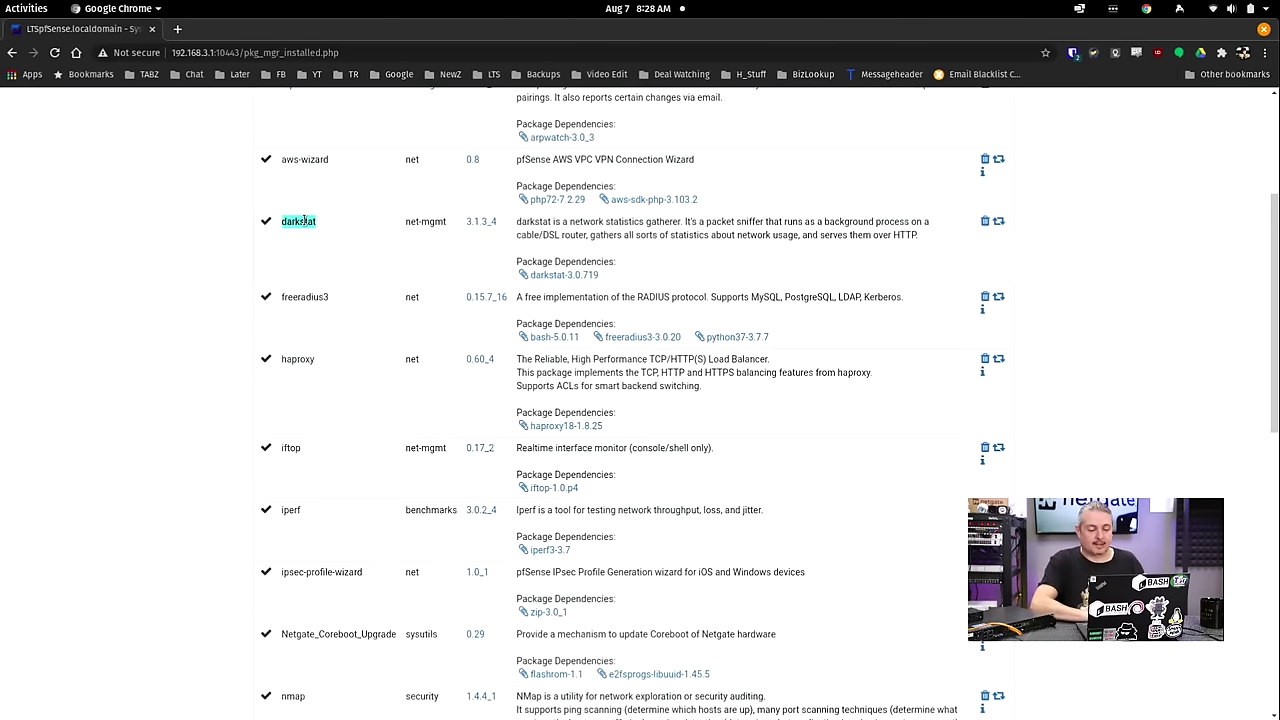
{"action": "left_click", "coordinate": [294, 300]}
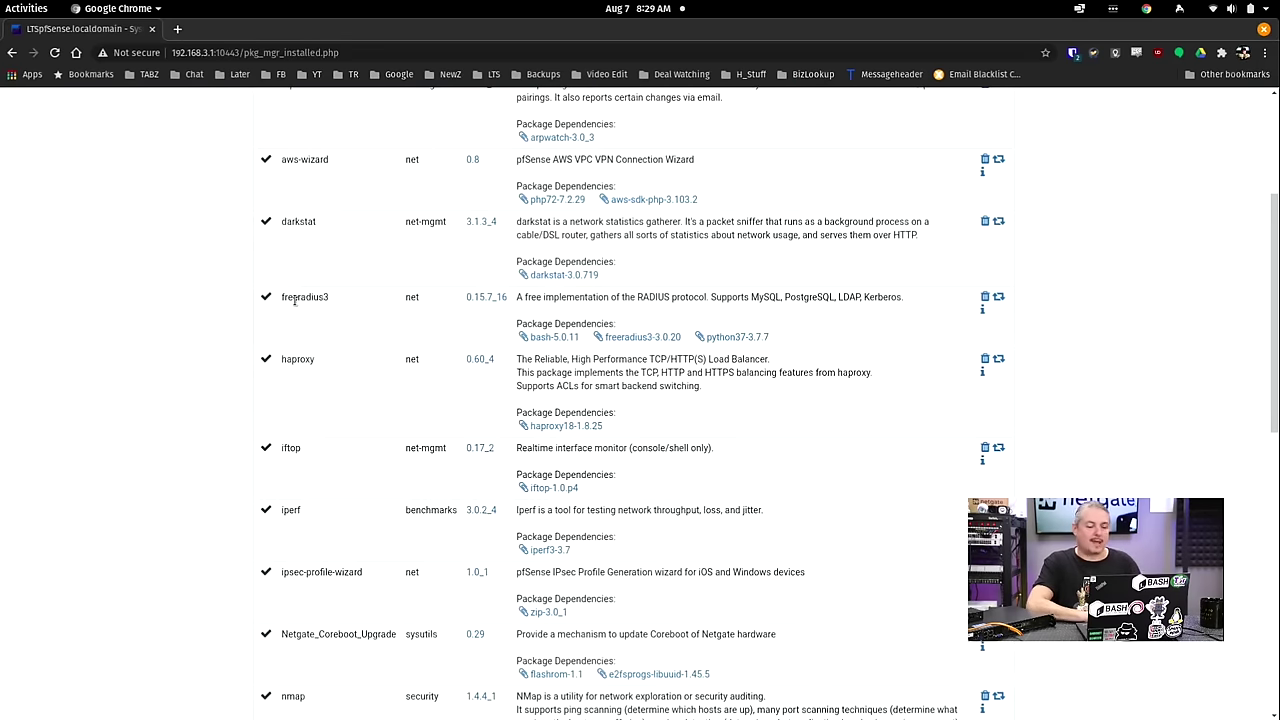
Examine the iftop and iperf entries in the installed packages list
{"action": "scroll", "coordinate": [294, 300], "scroll_direction": "down", "scroll_amount": 3}
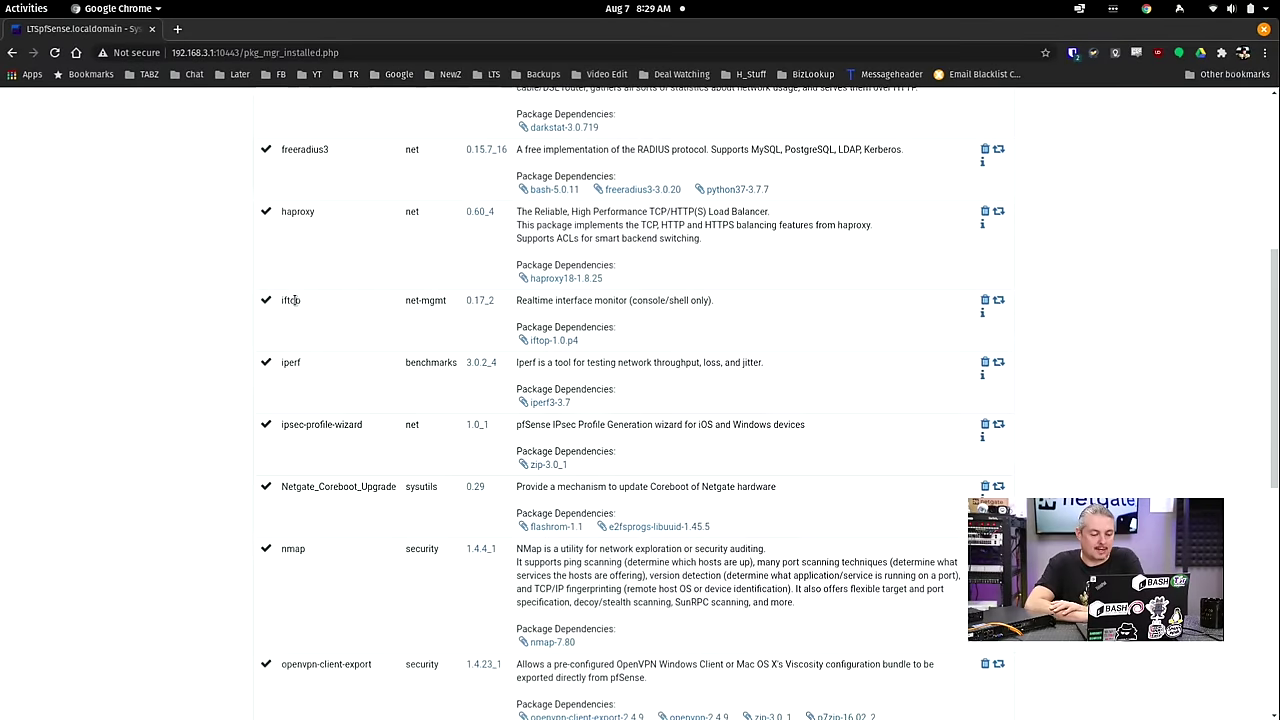
{"action": "double_click", "coordinate": [294, 300]}
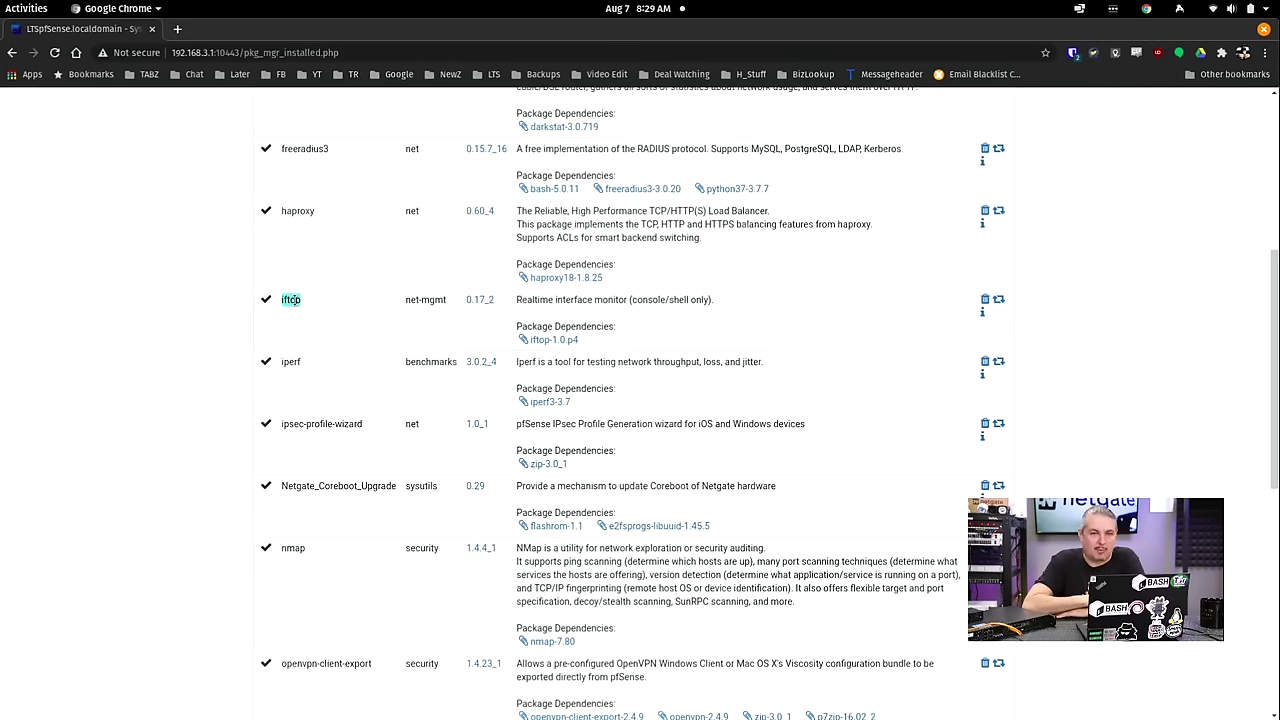
{"action": "double_click", "coordinate": [291, 363]}
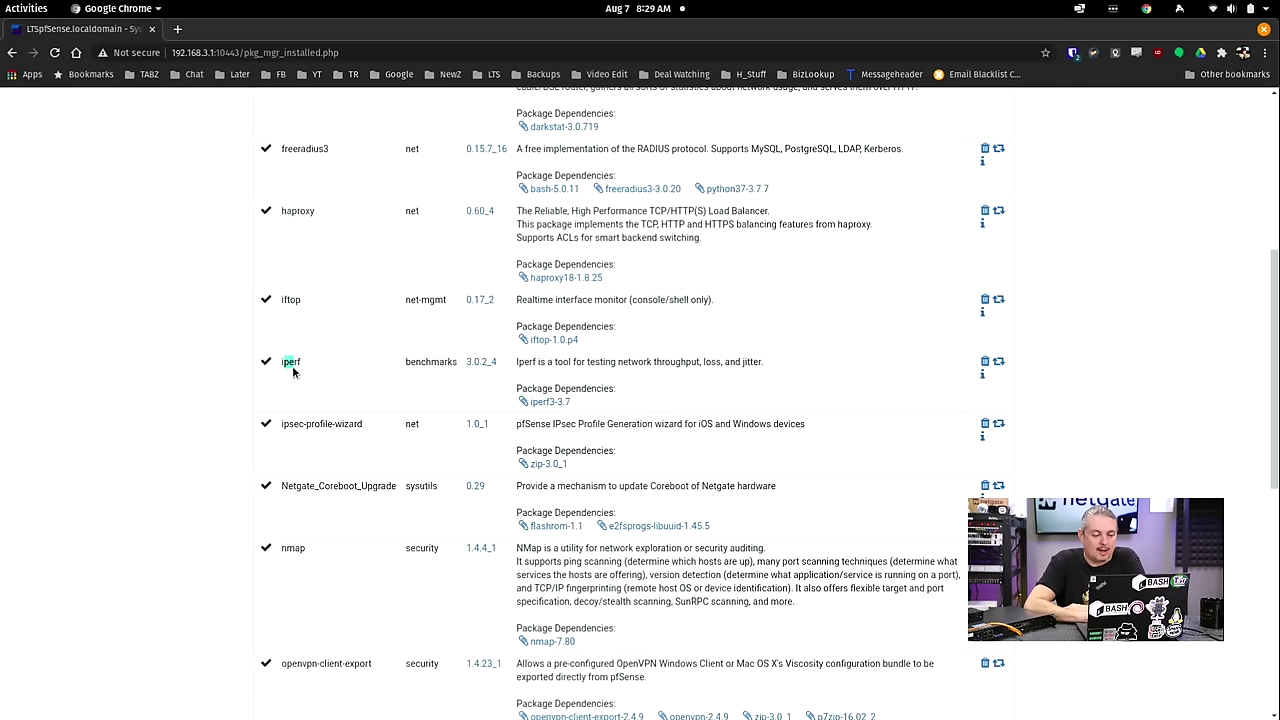
{"action": "left_click", "coordinate": [294, 371]}
{"action": "double_click", "coordinate": [292, 363]}
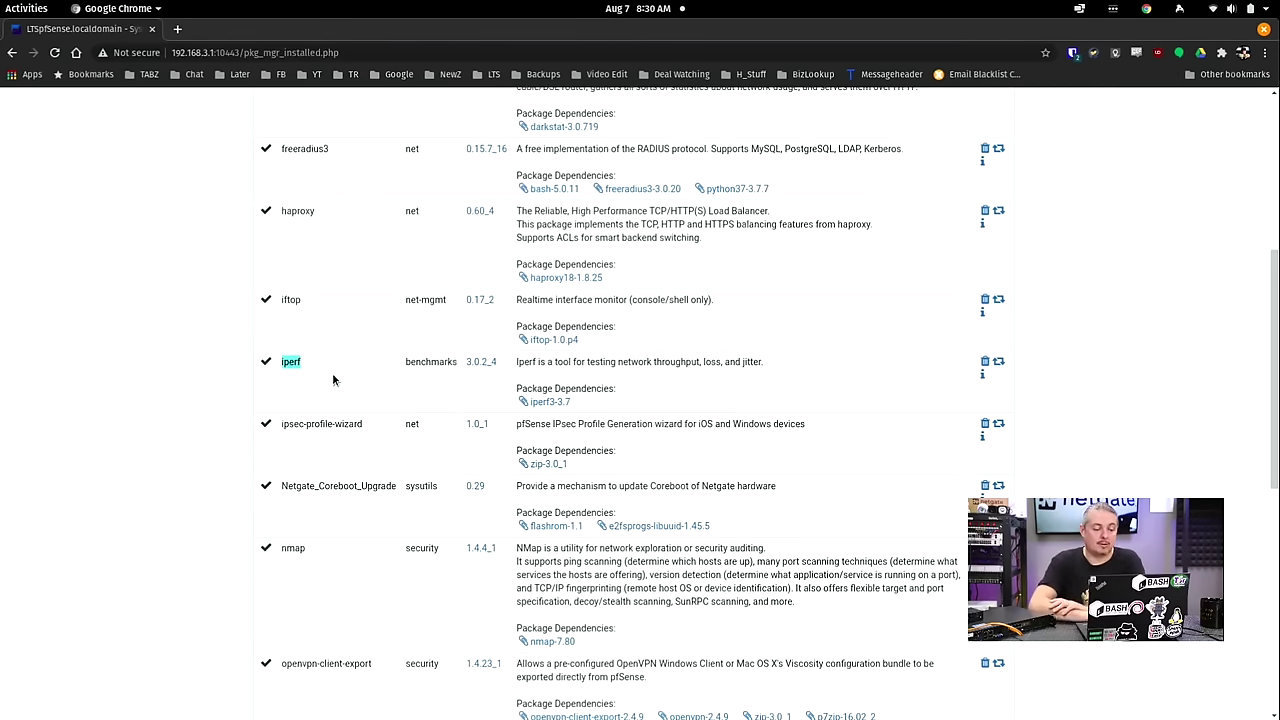
Review the remaining installed packages from ipsec-profile-wizard through nmap, openvpn-client-export, pfBlockerNG-devel and suricata to zabbix-agent4
{"action": "scroll", "coordinate": [340, 421], "scroll_direction": "down", "scroll_amount": 2}
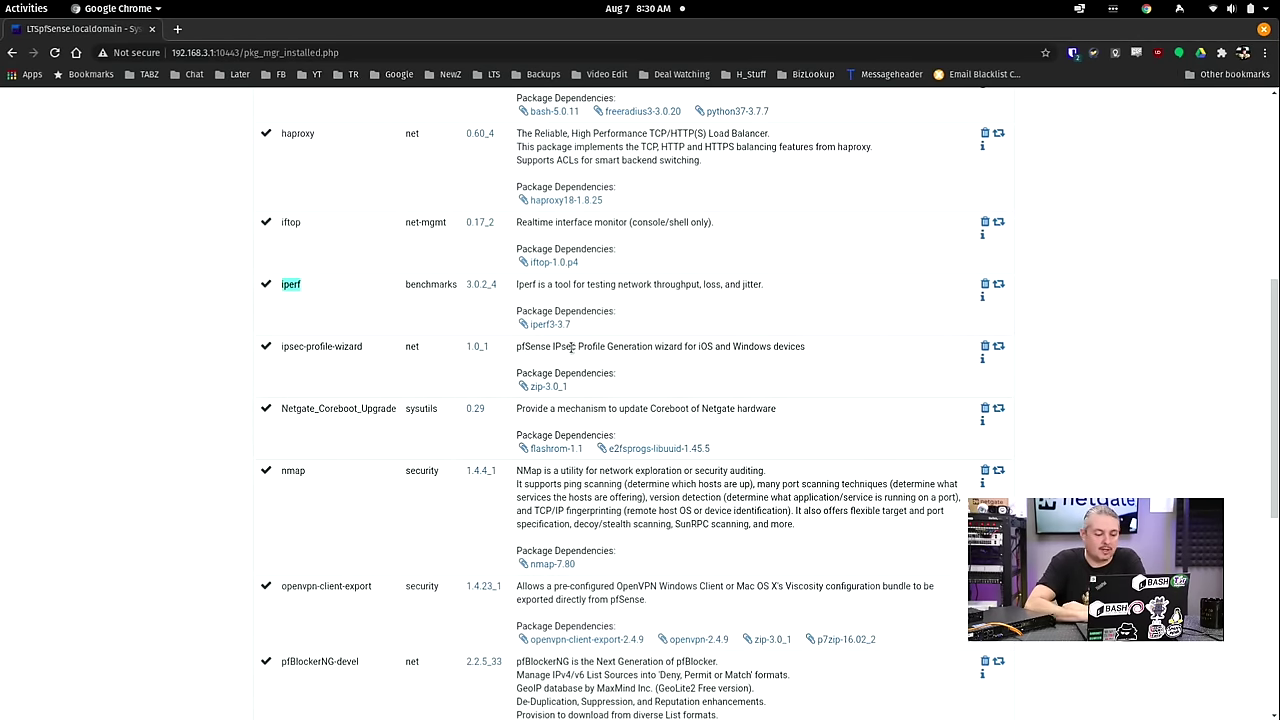
{"action": "scroll", "coordinate": [571, 347], "scroll_direction": "down", "scroll_amount": 1}
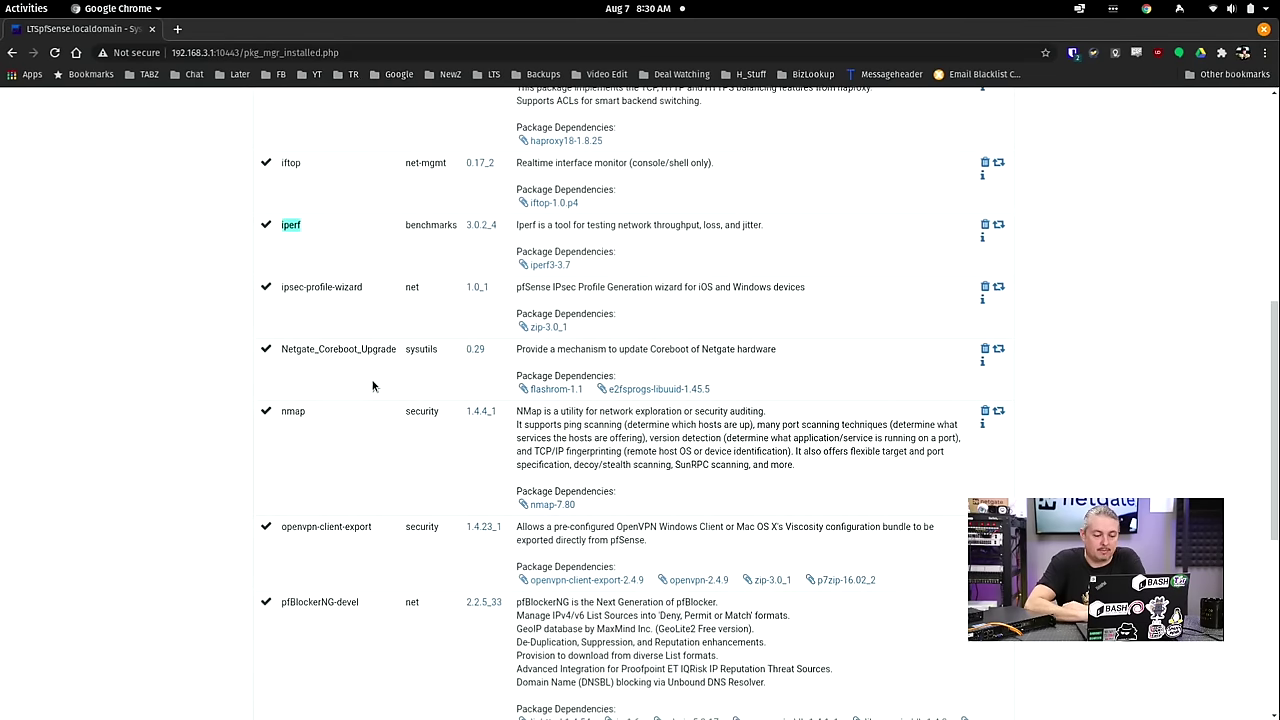
{"action": "scroll", "coordinate": [372, 386], "scroll_direction": "down", "scroll_amount": 1}
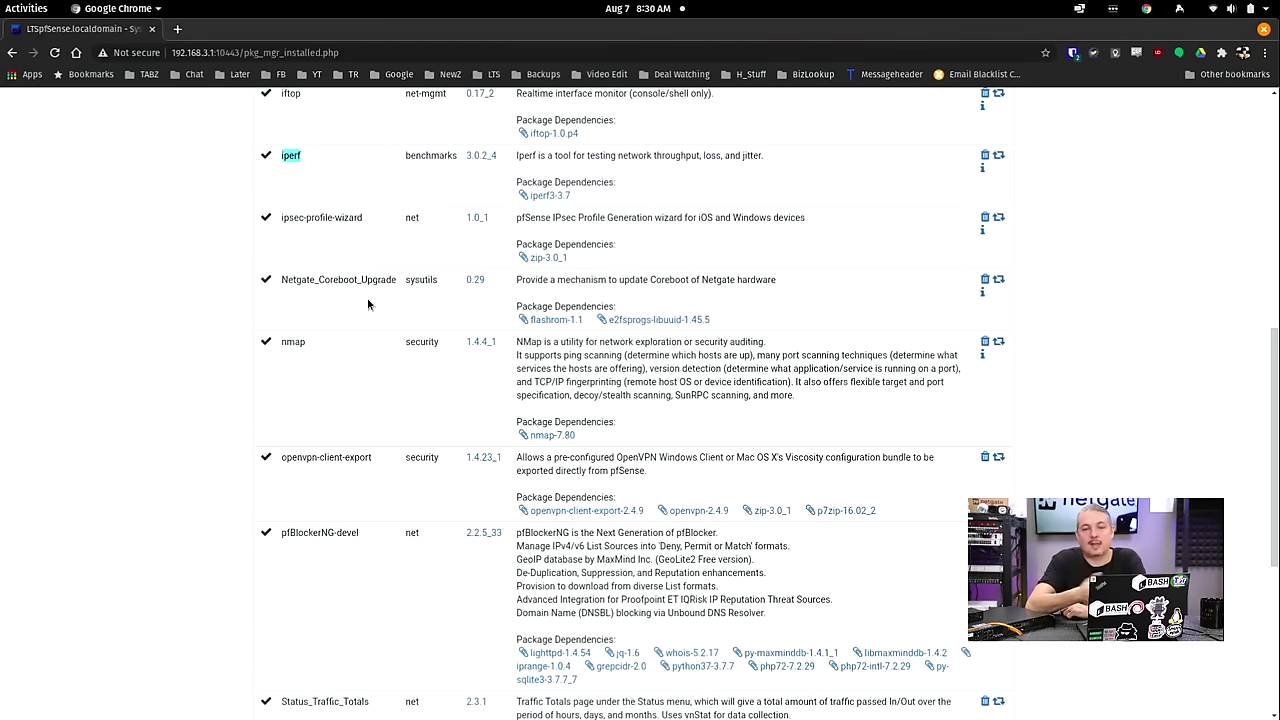
{"action": "scroll", "coordinate": [367, 304], "scroll_direction": "down", "scroll_amount": 1}
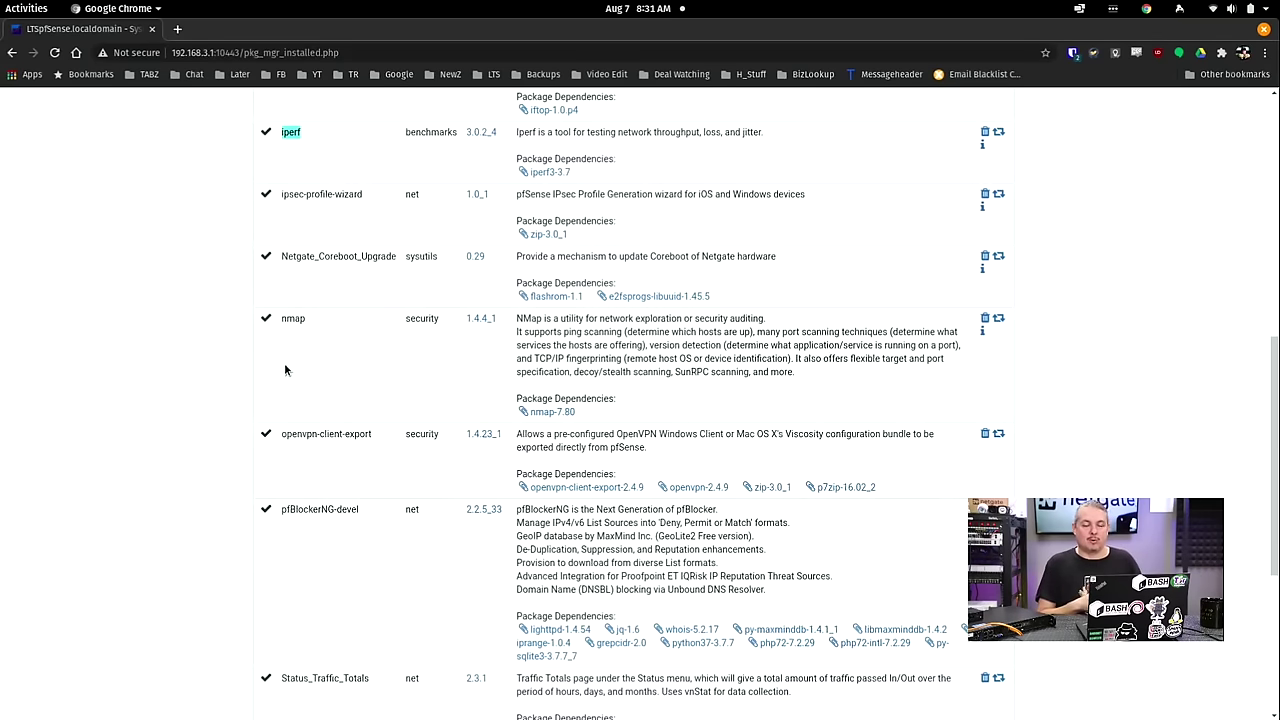
{"action": "scroll", "coordinate": [284, 370], "scroll_direction": "down", "scroll_amount": 1}
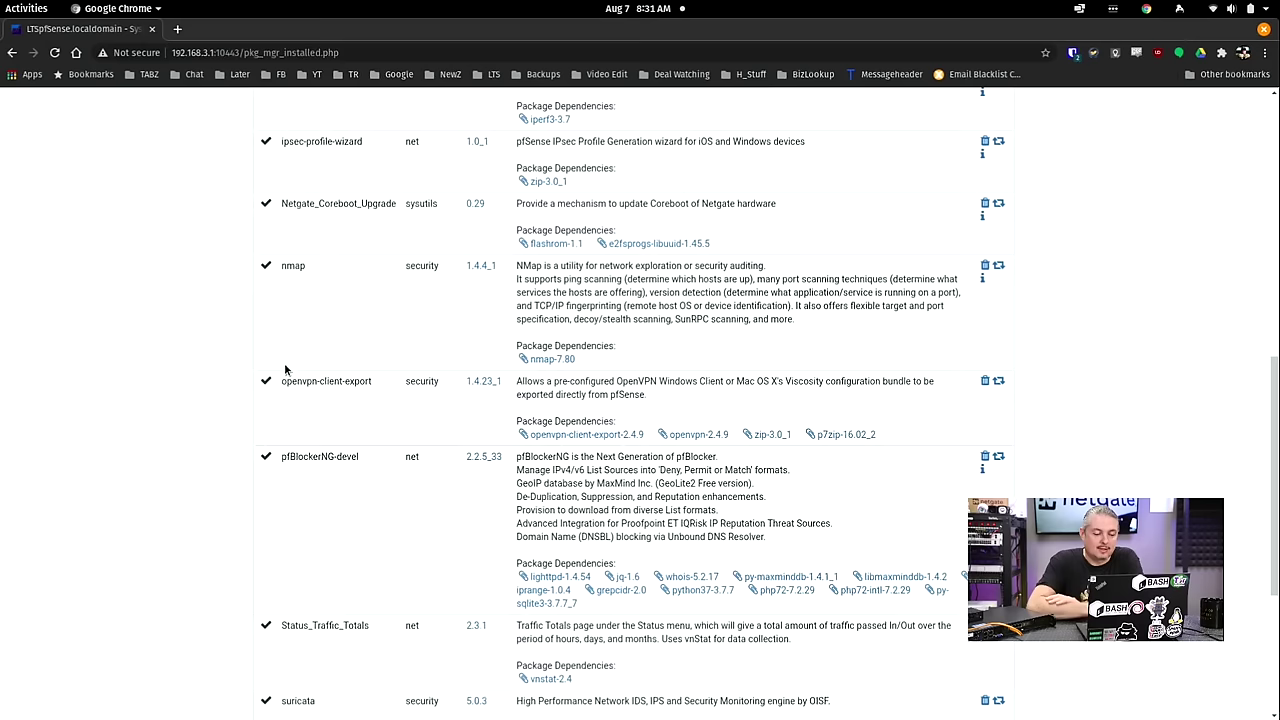
{"action": "scroll", "coordinate": [285, 370], "scroll_direction": "down", "scroll_amount": 2}
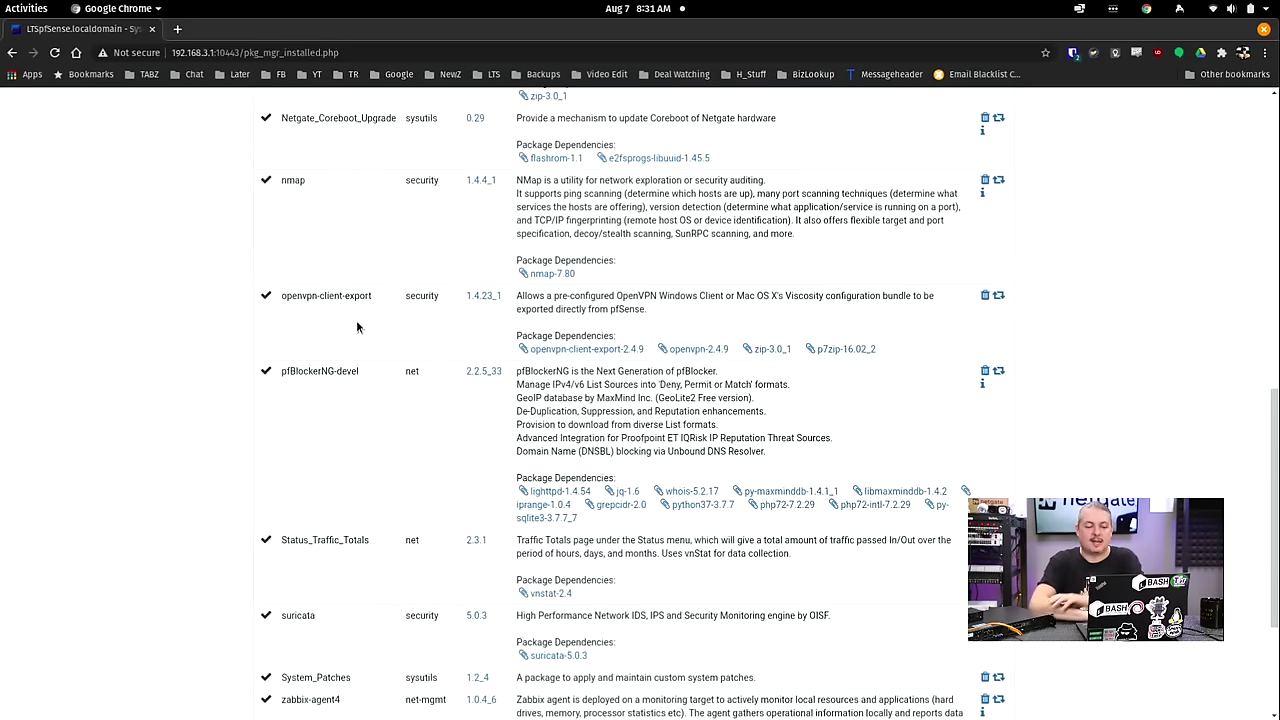
{"action": "scroll", "coordinate": [357, 327], "scroll_direction": "down", "scroll_amount": 2}
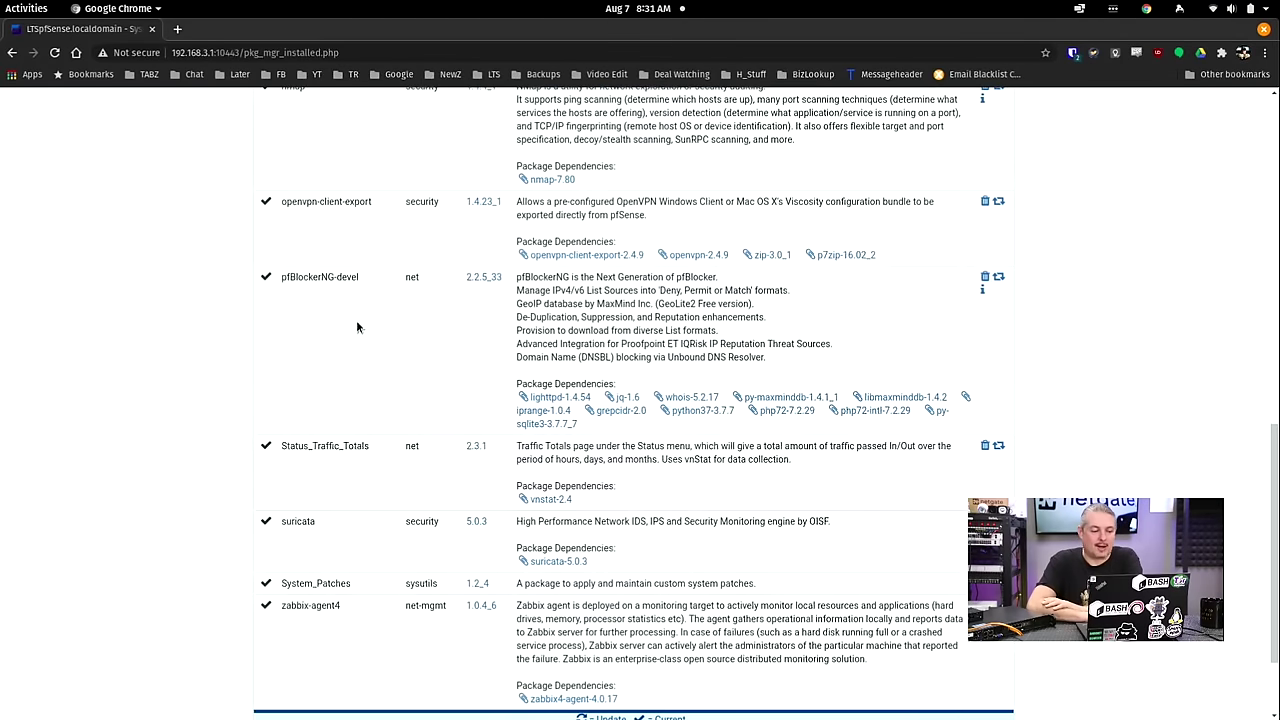
{"action": "scroll", "coordinate": [357, 327], "scroll_direction": "up", "scroll_amount": 2}
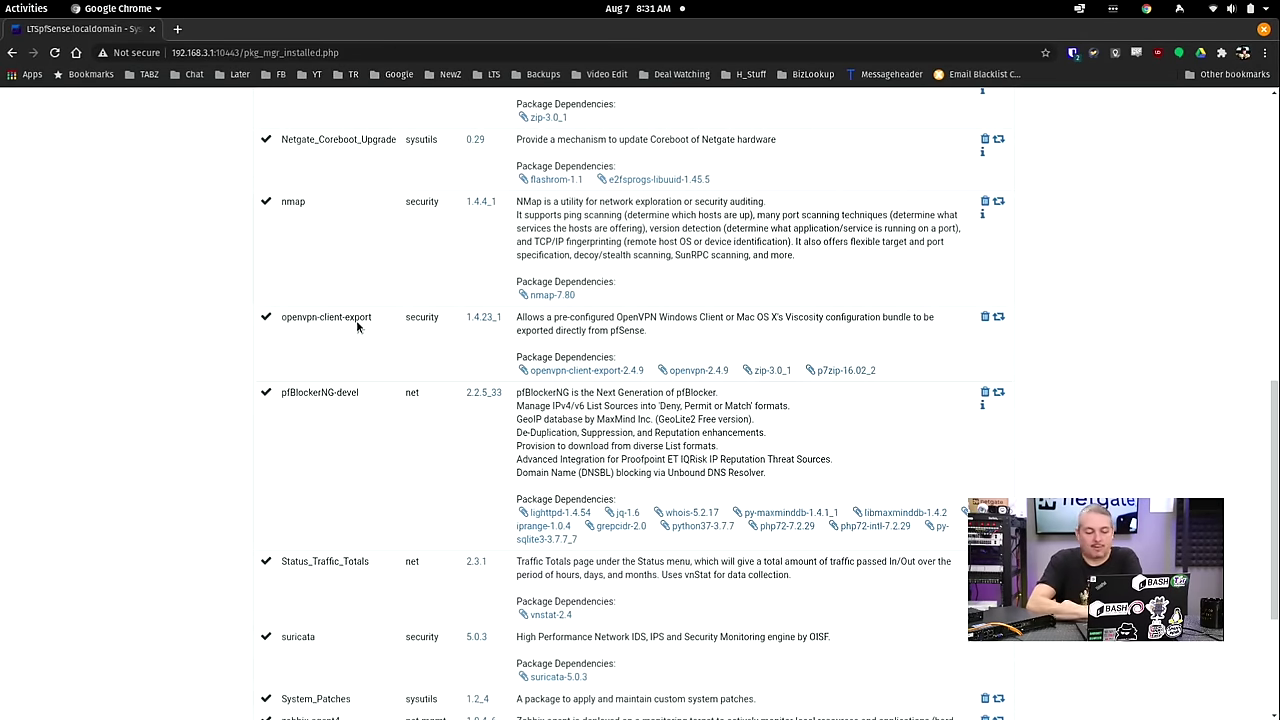
{"action": "scroll", "coordinate": [357, 327], "scroll_direction": "down", "scroll_amount": 4}
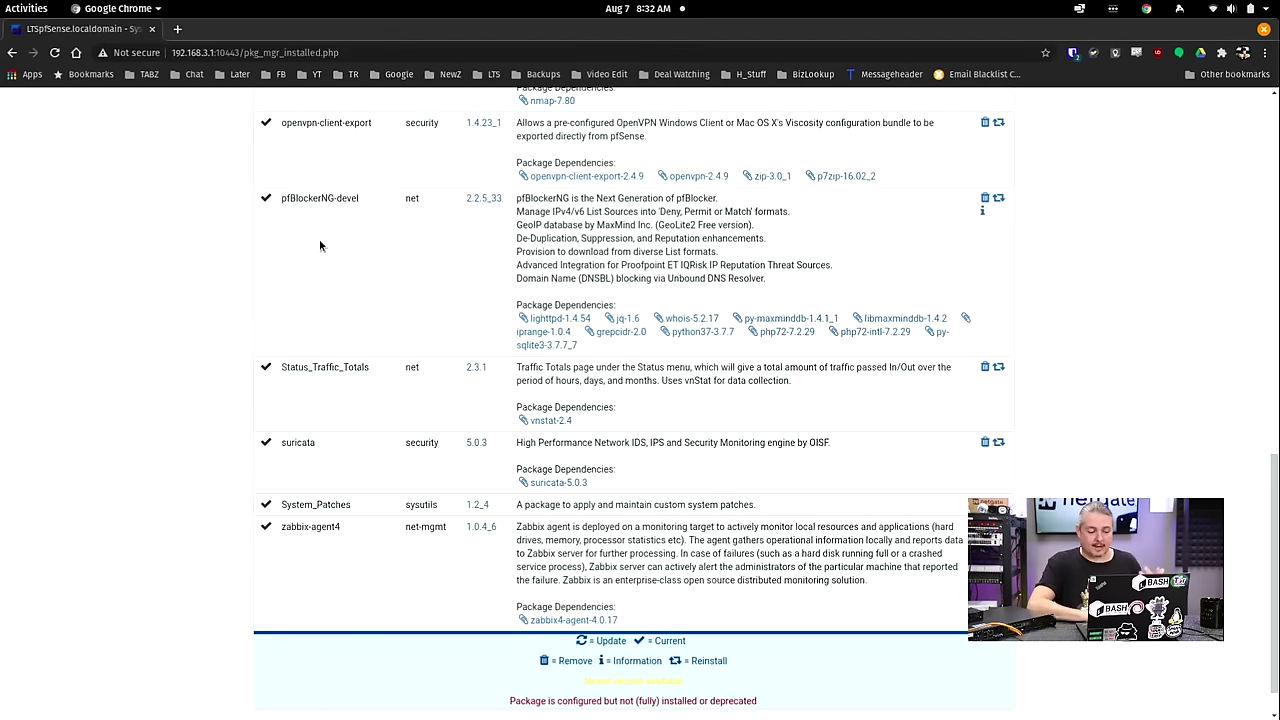
{"action": "scroll", "coordinate": [320, 245], "scroll_direction": "down", "scroll_amount": 1}
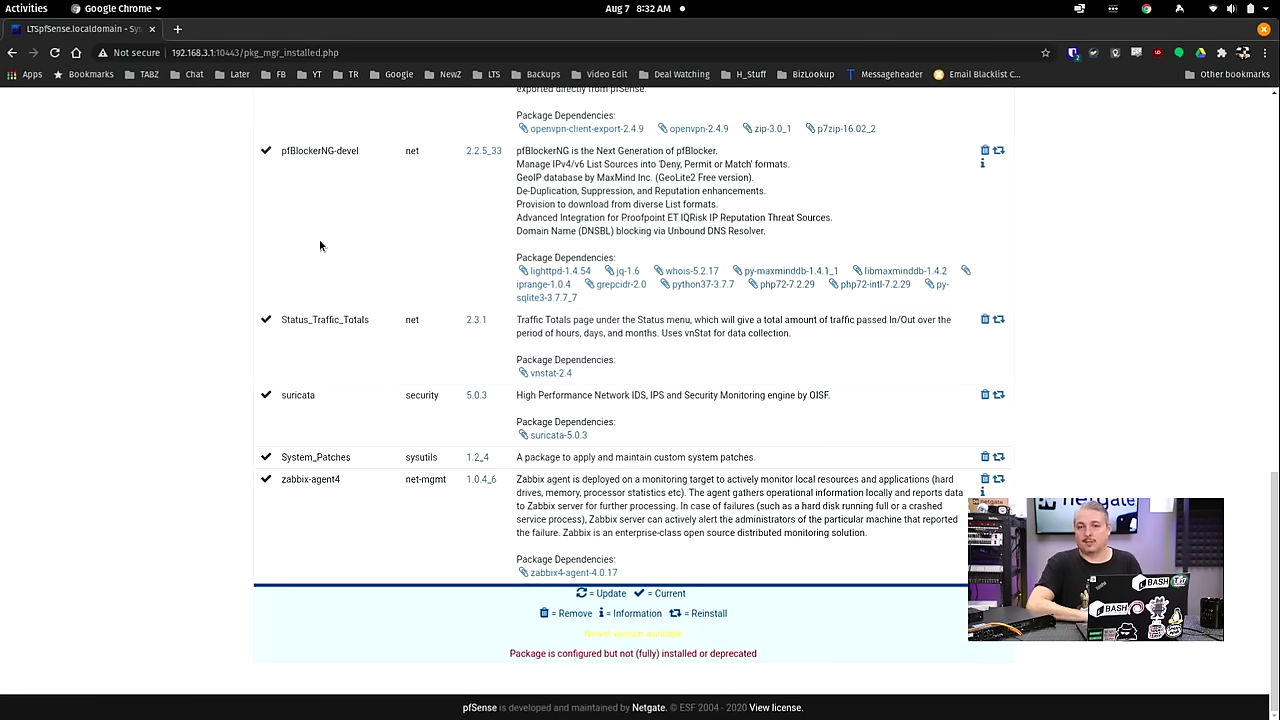